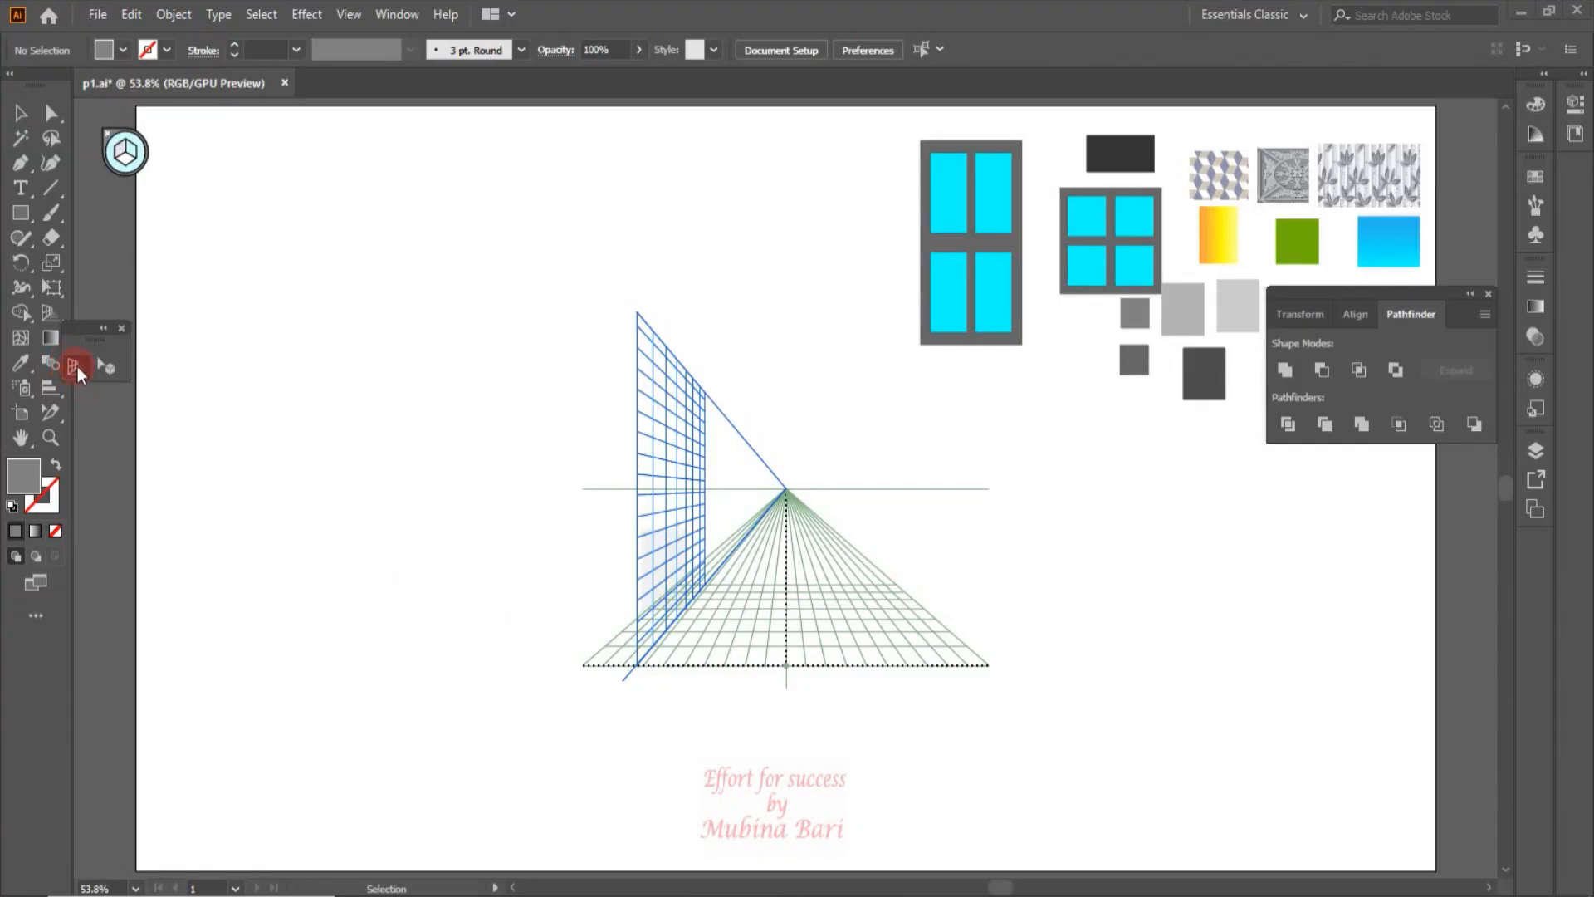
Reshape the perspective grid by lowering the ground level and extending the left grid plane outward to the artboard's left side.
click(77, 366)
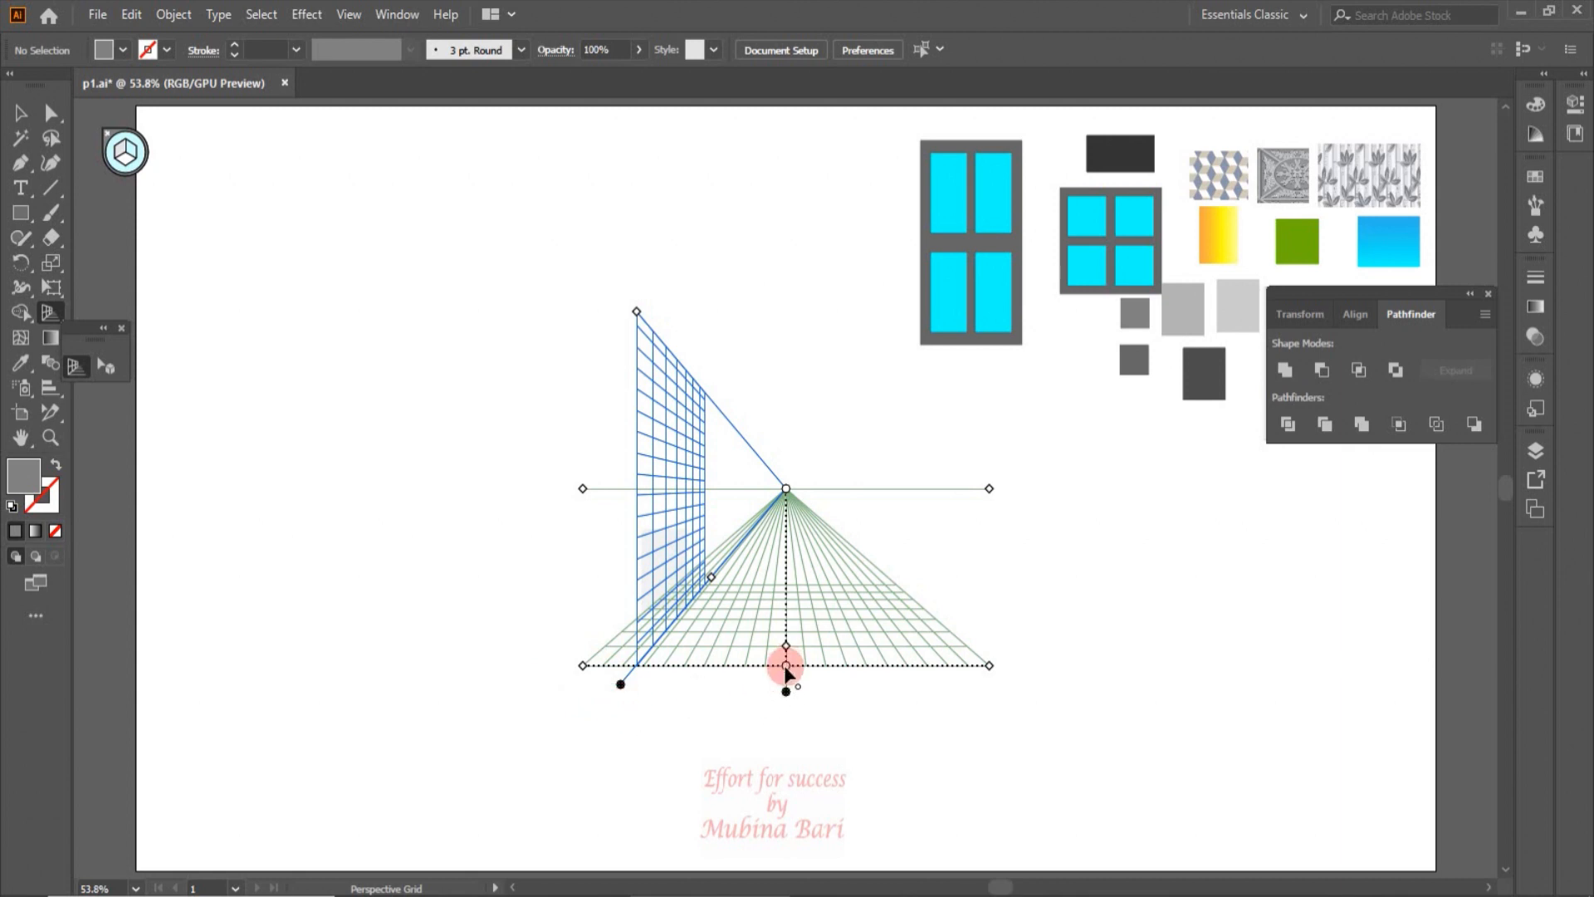
drag(787, 694, 754, 861)
drag(620, 855, 152, 793)
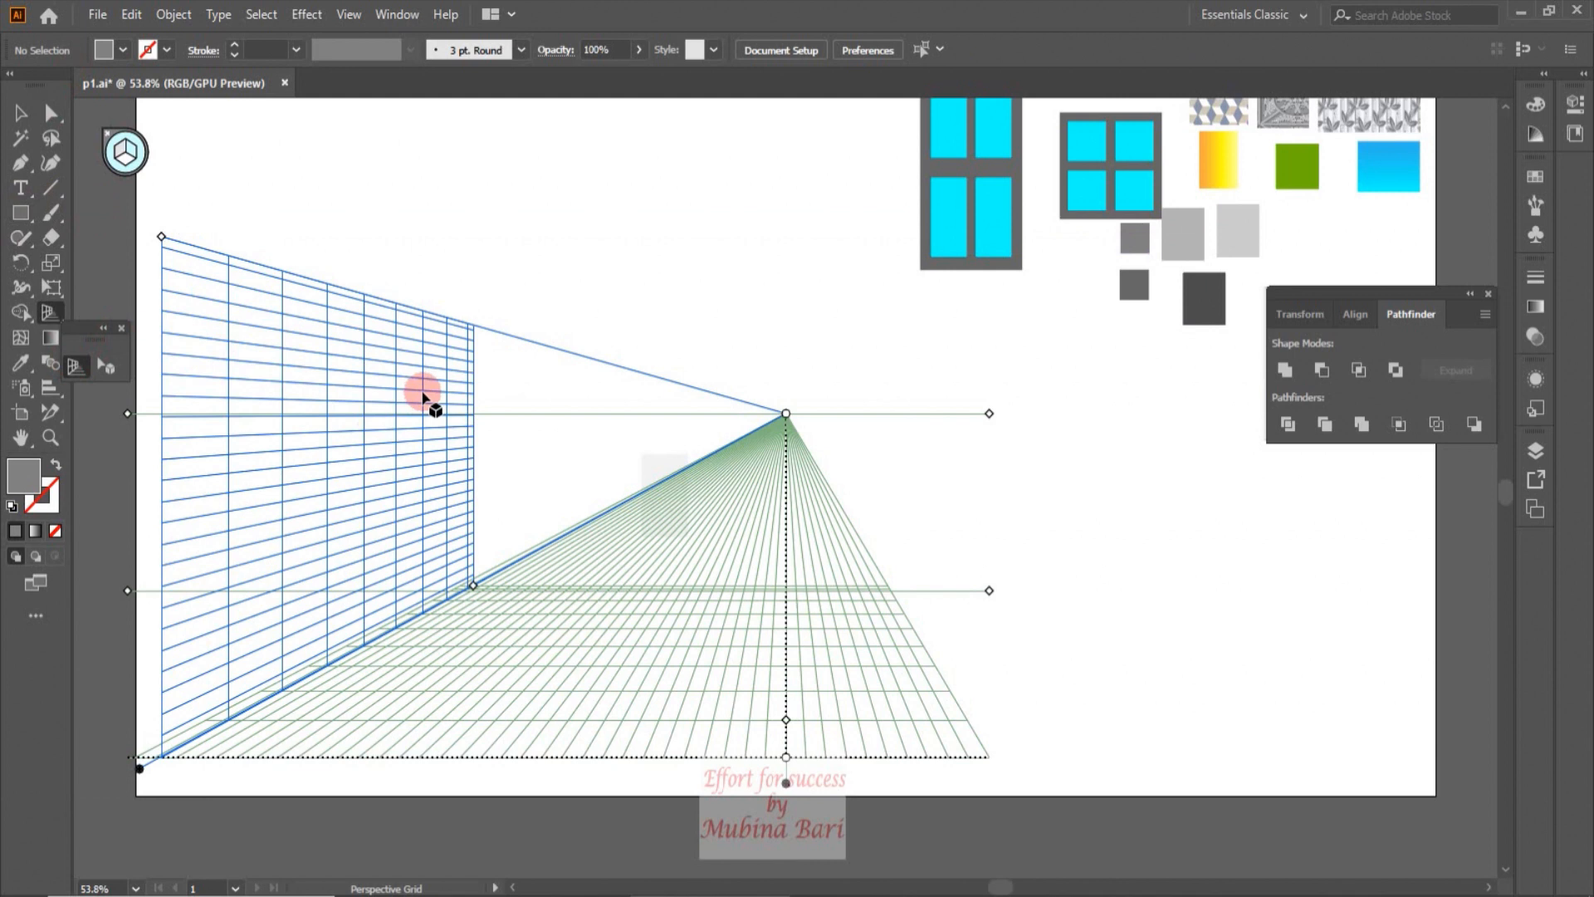
Draw a left wall about 90 by 731 pt on the left grid and a flat adjoining back wall about 328 by 542 px.
click(122, 151)
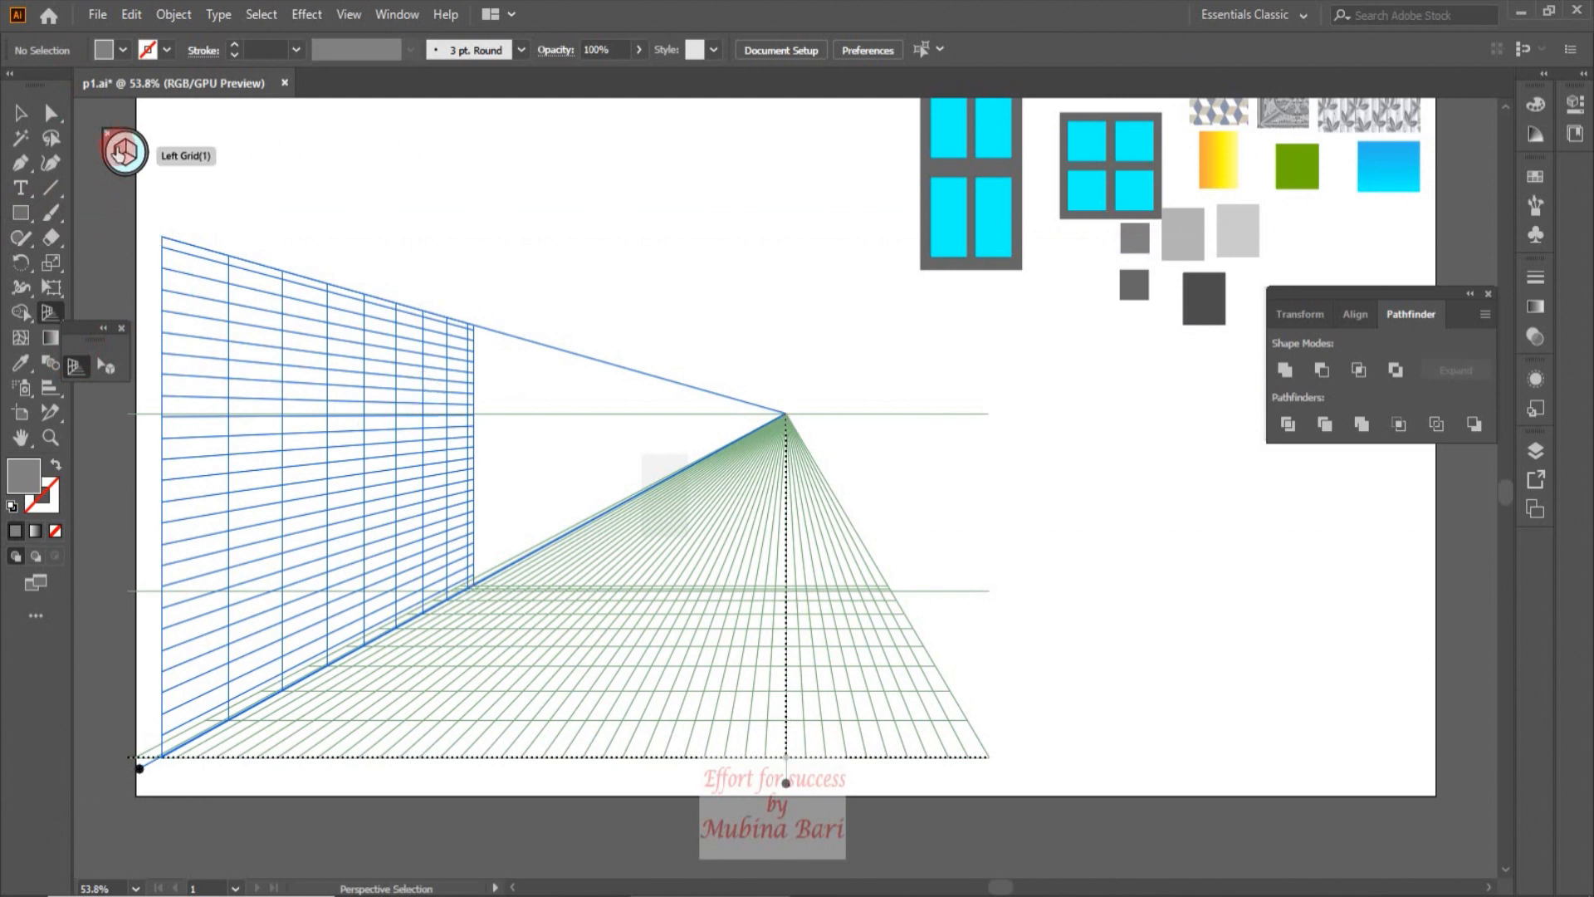
click(119, 152)
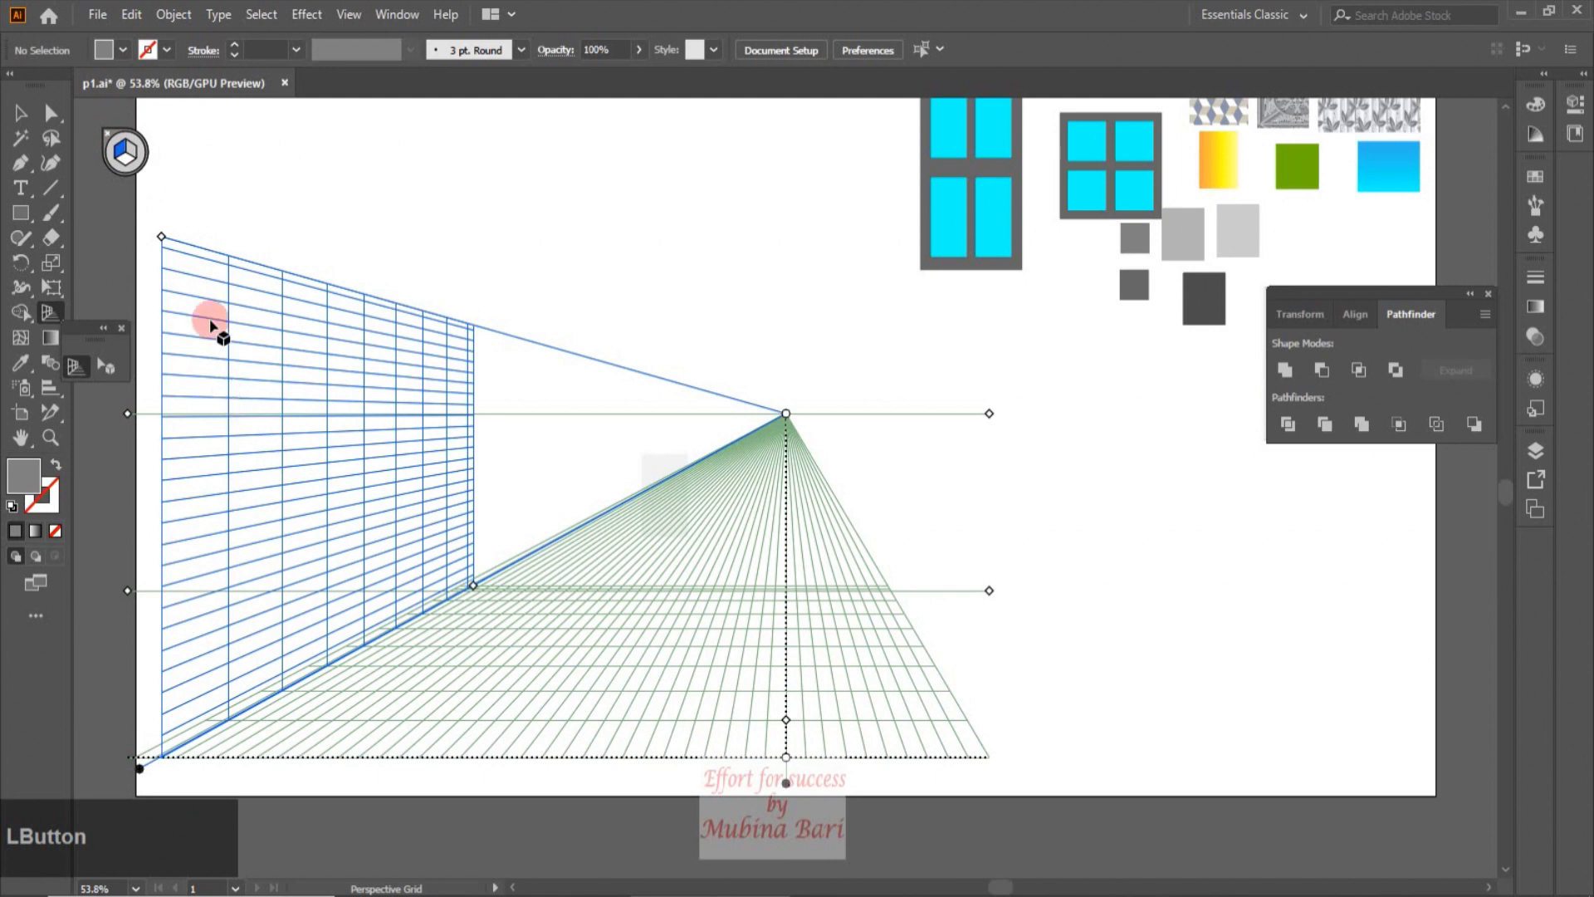
click(21, 212)
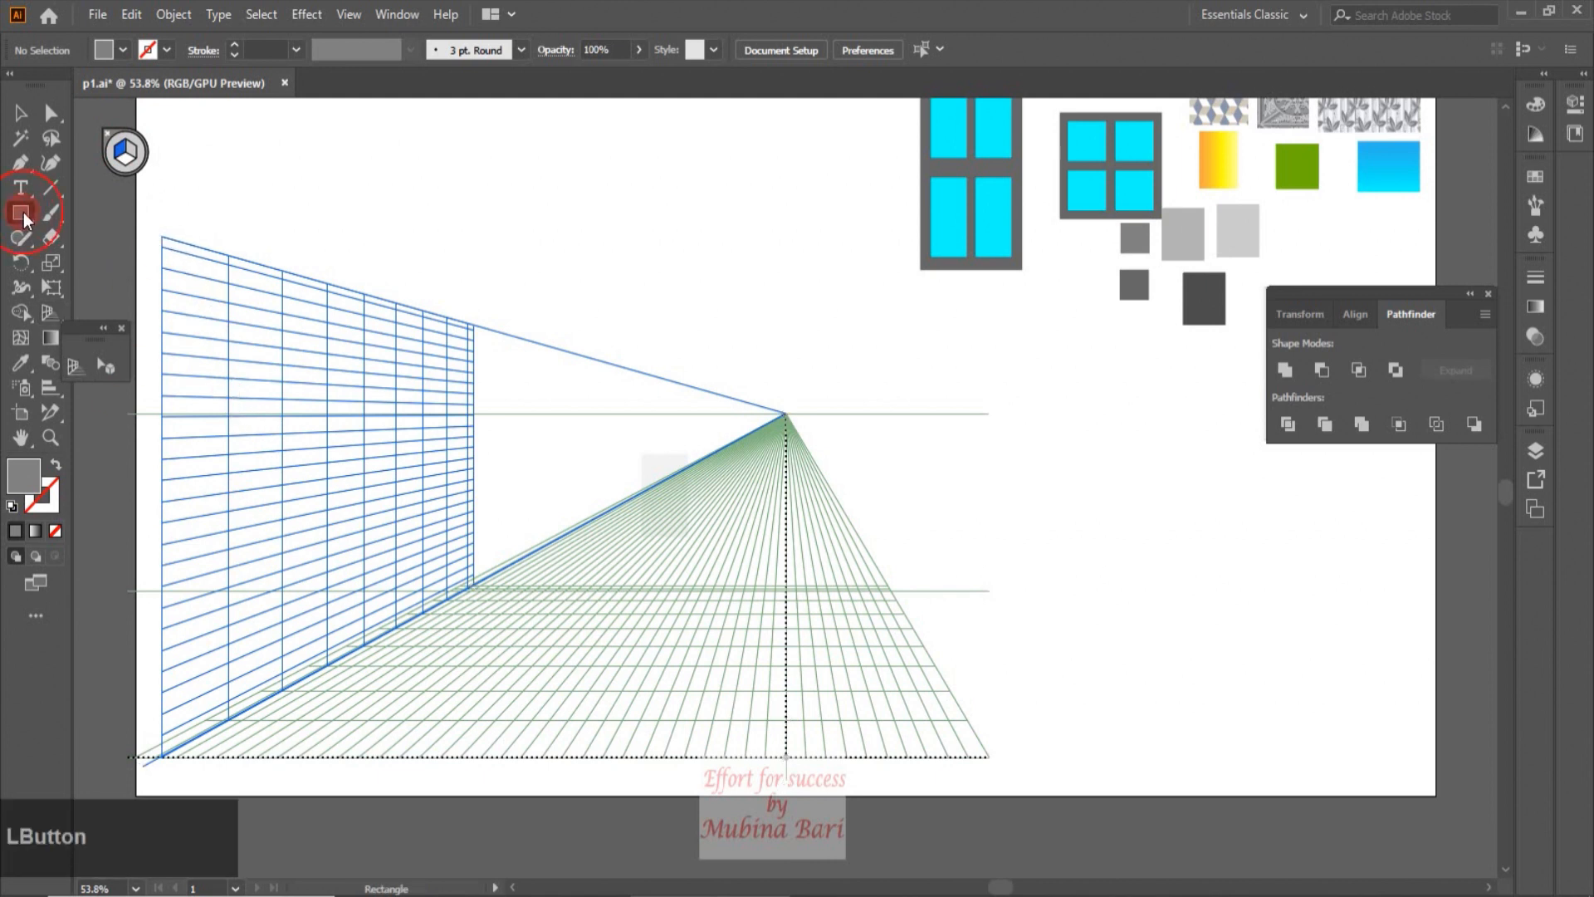
drag(164, 238, 326, 666)
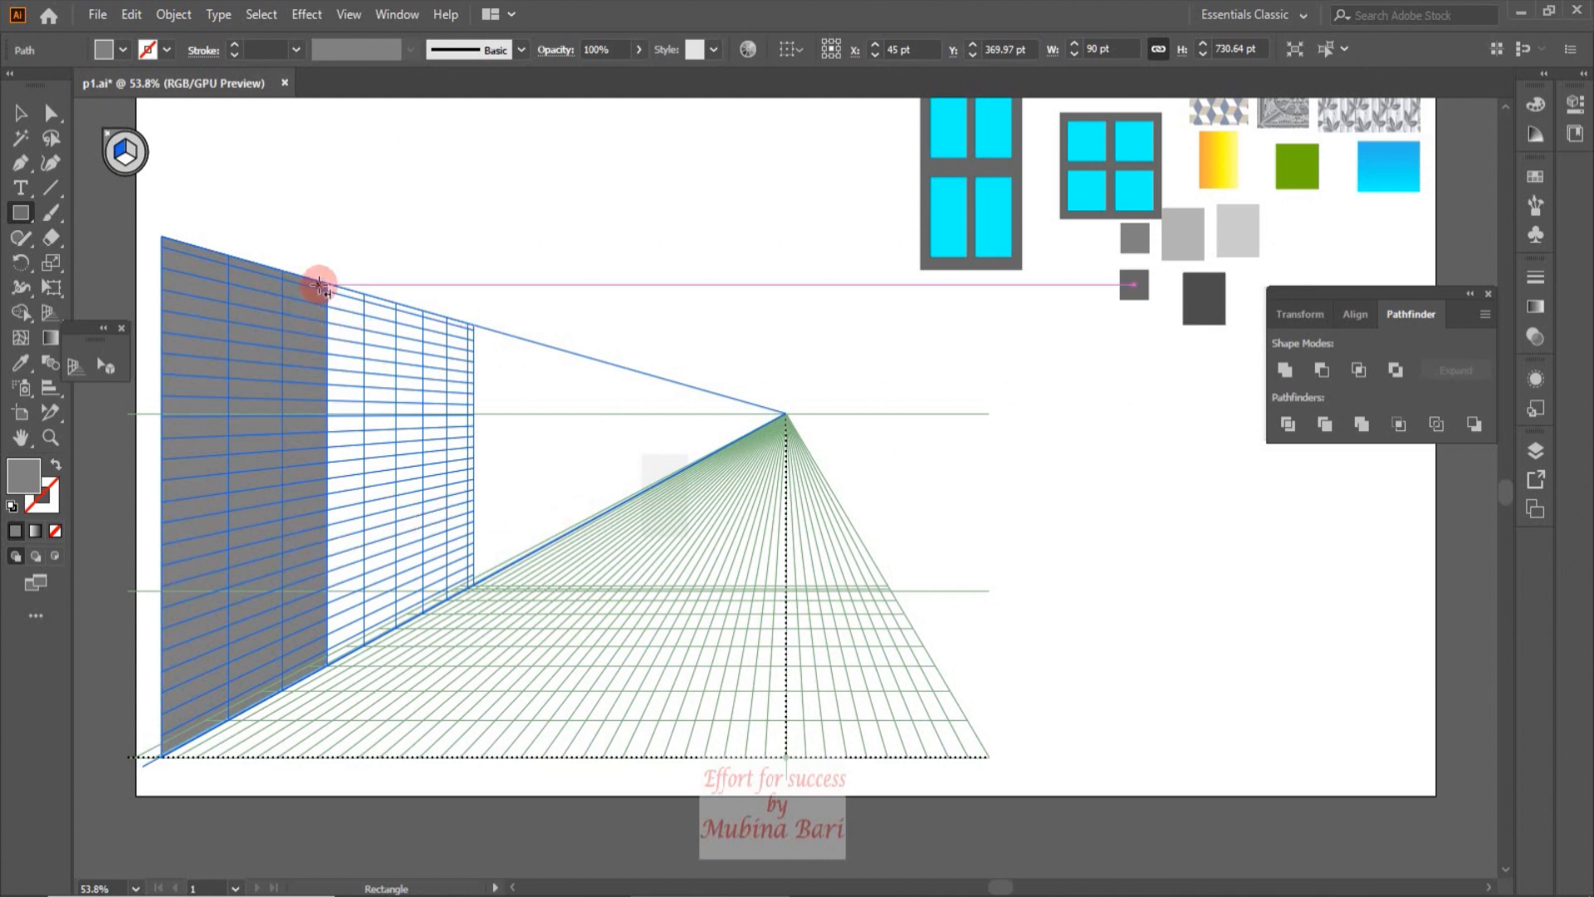
click(140, 160)
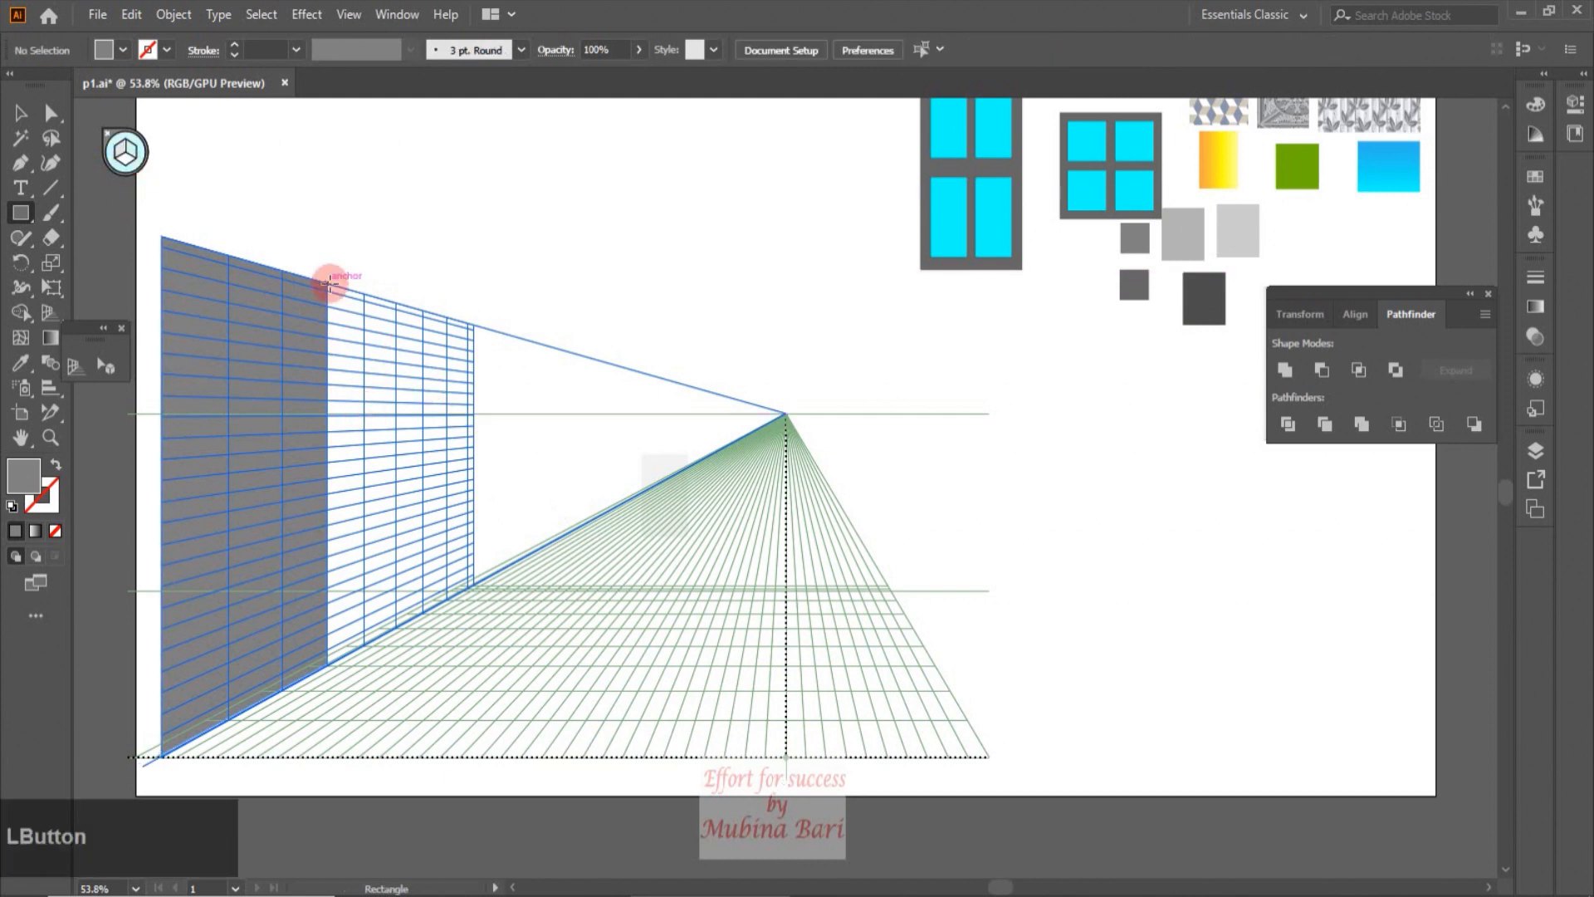
drag(327, 283, 550, 666)
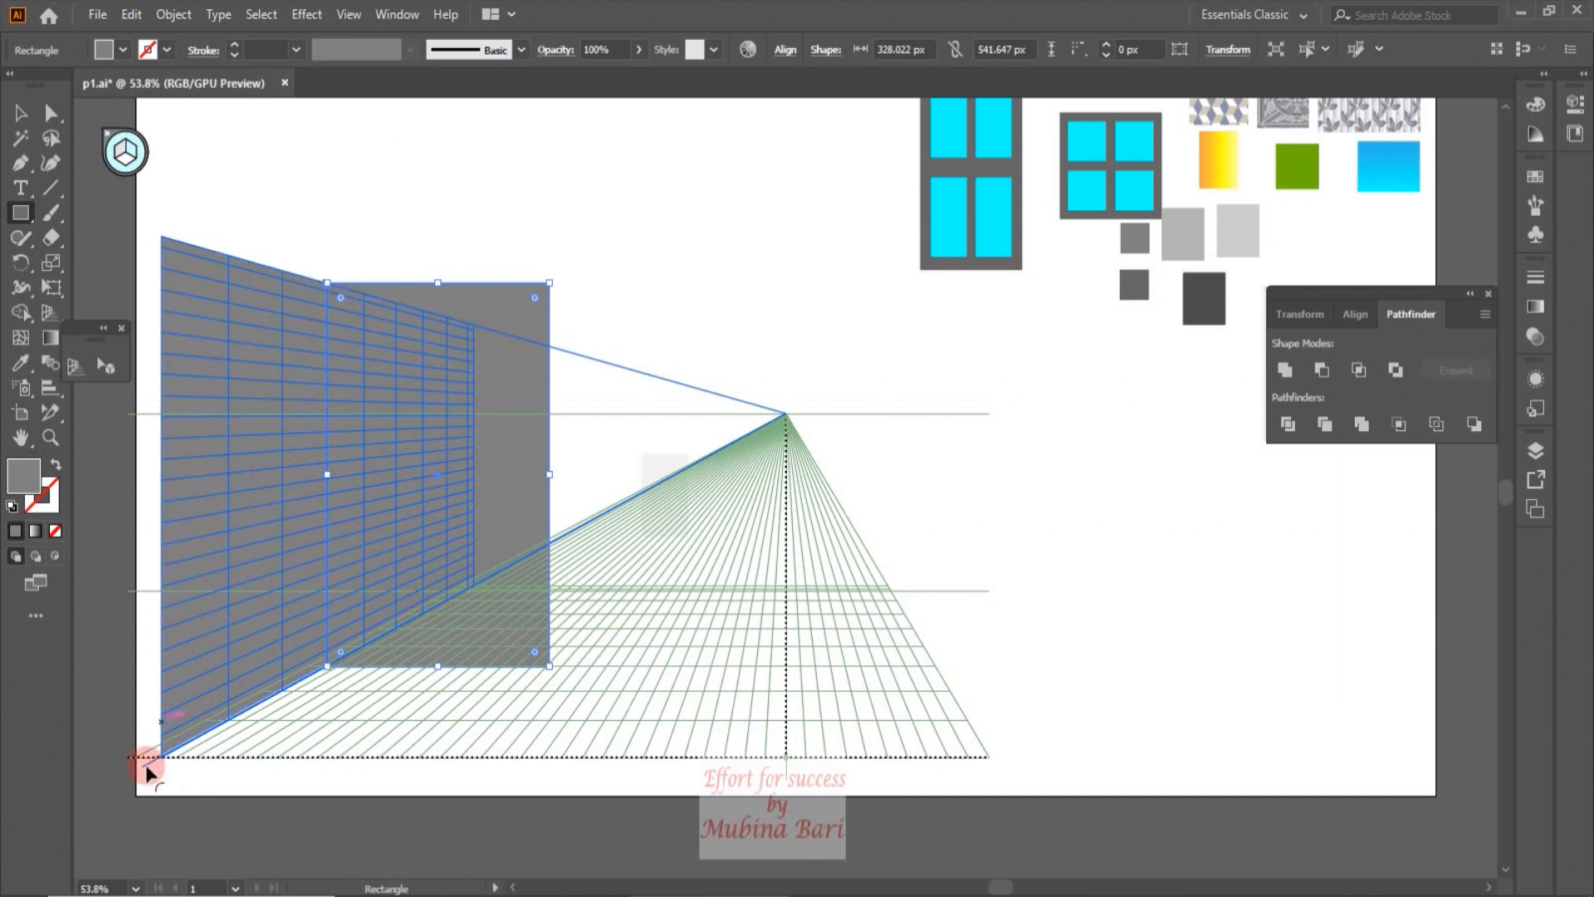
Shift the left grid plane toward the center and draw a perspective wall about 1292 by 1112 pt beyond the flat wall's right edge.
click(77, 367)
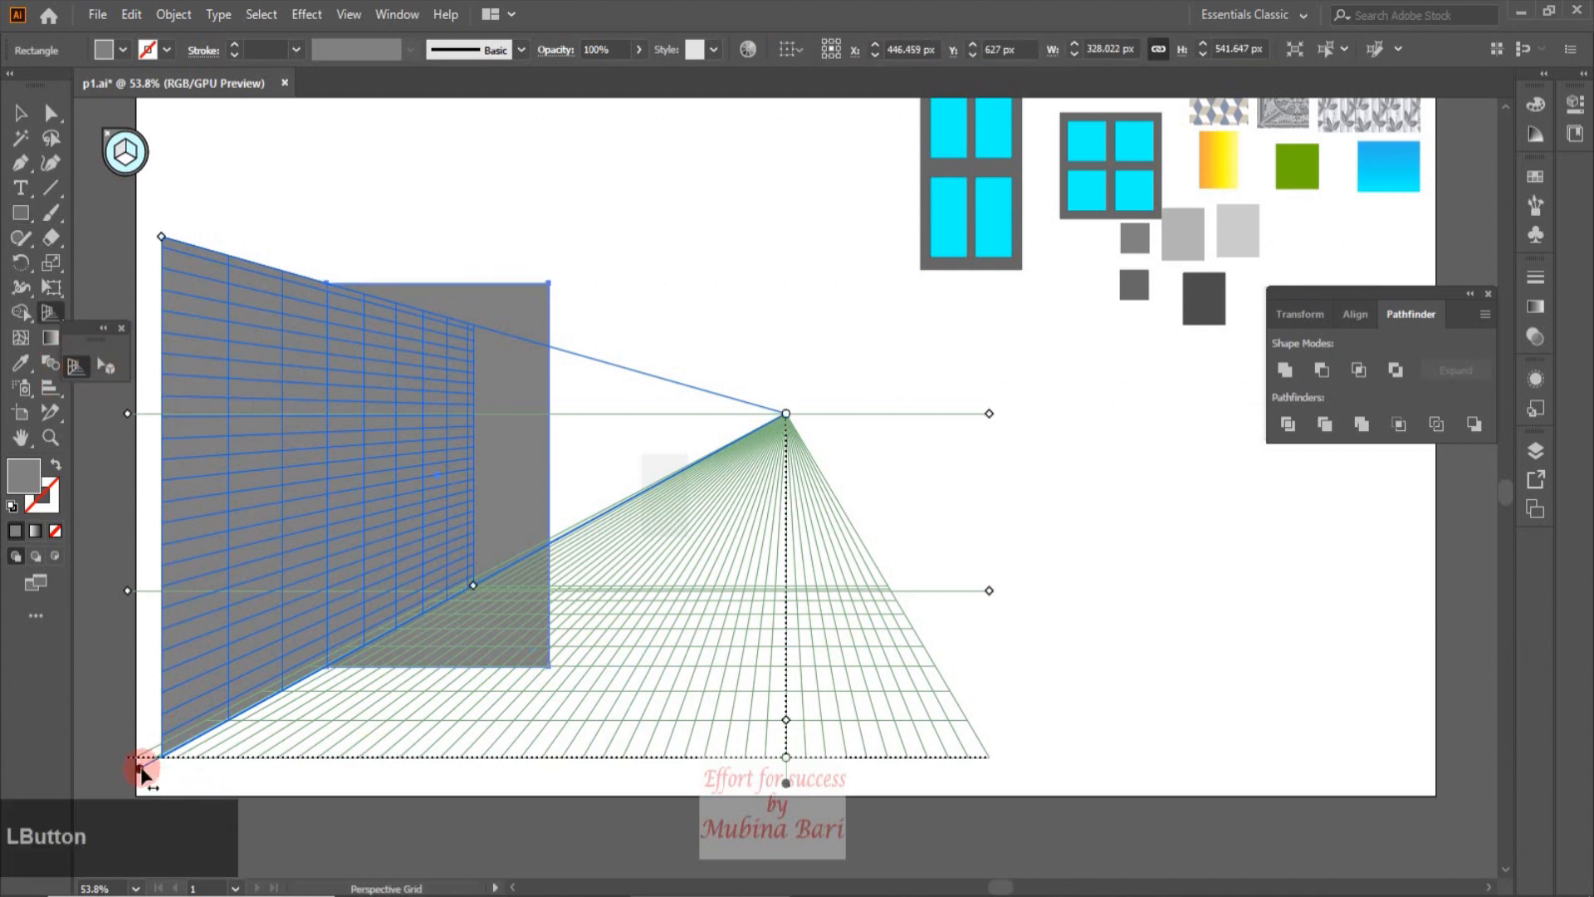
drag(143, 772, 294, 800)
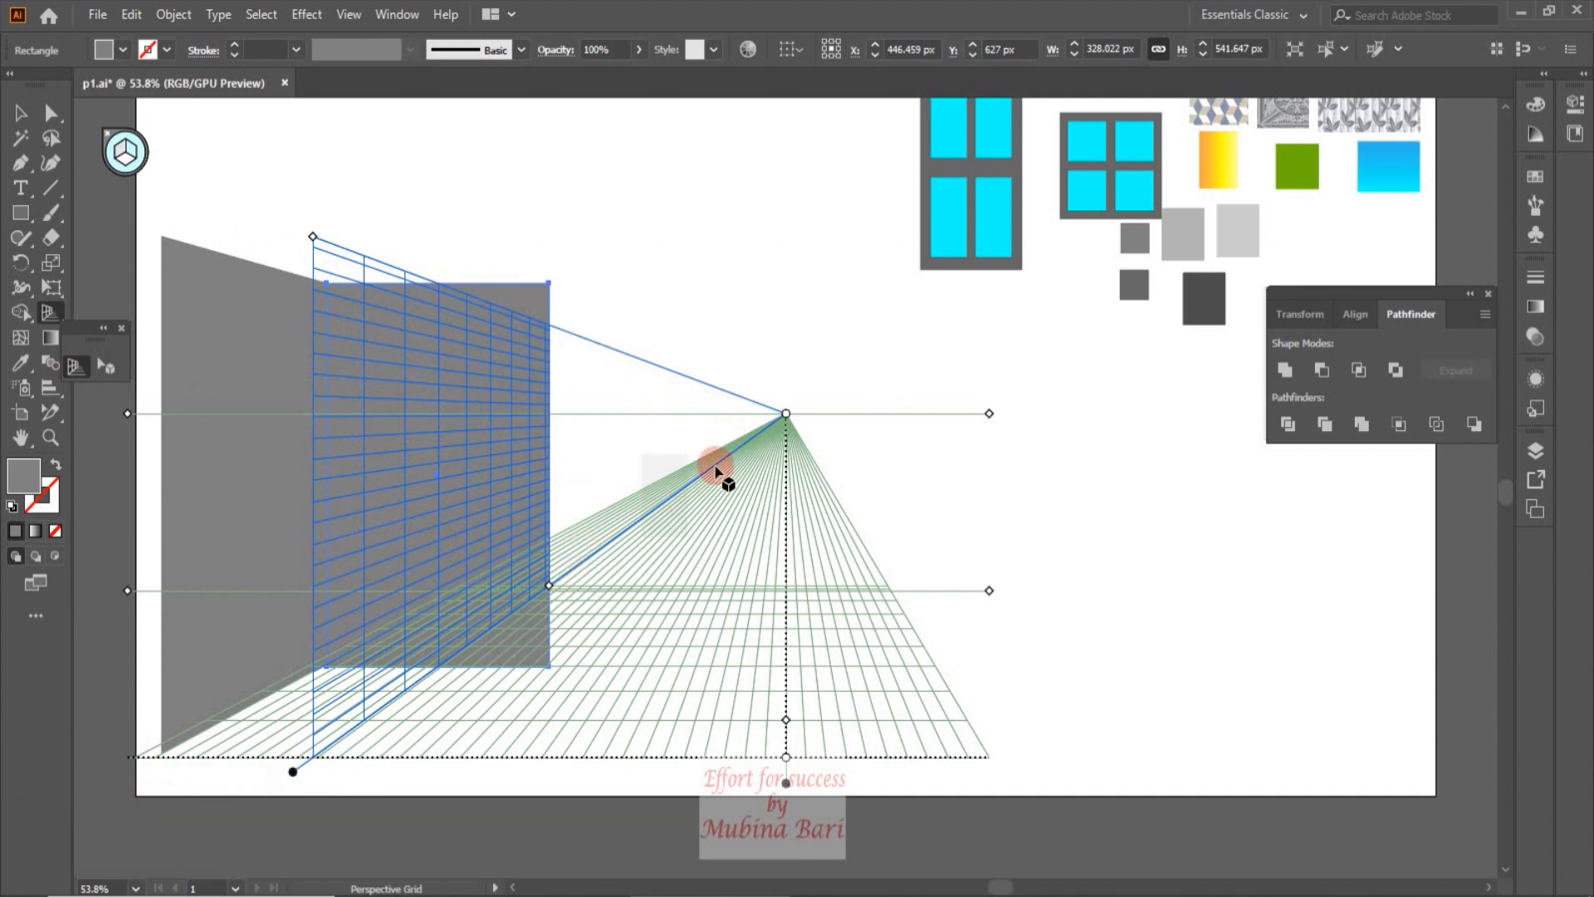
click(21, 212)
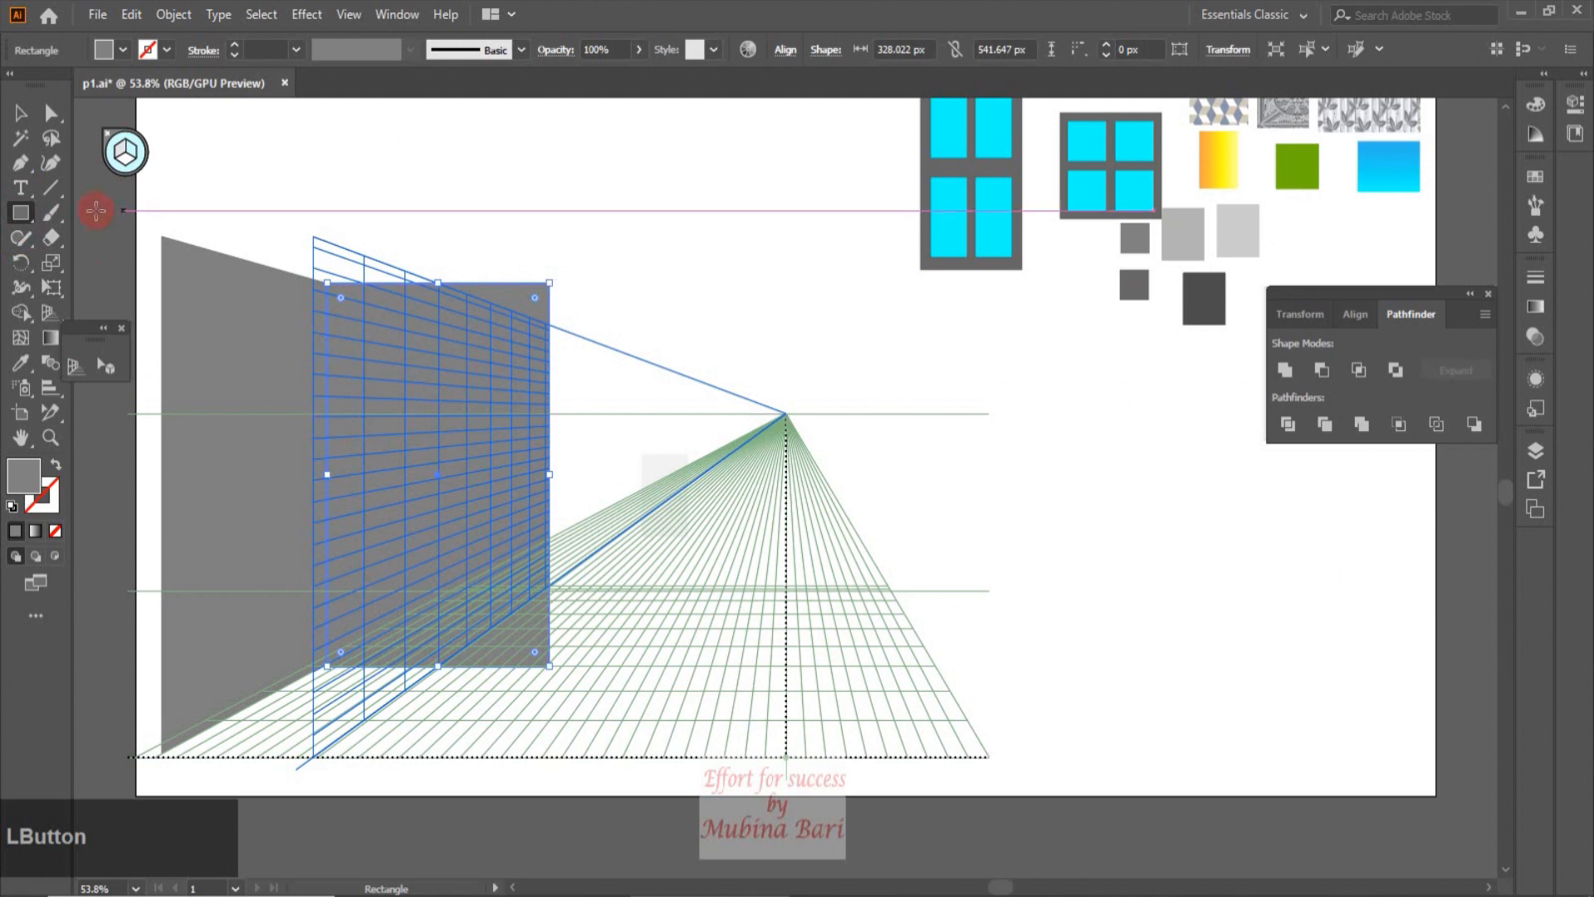
click(100, 347)
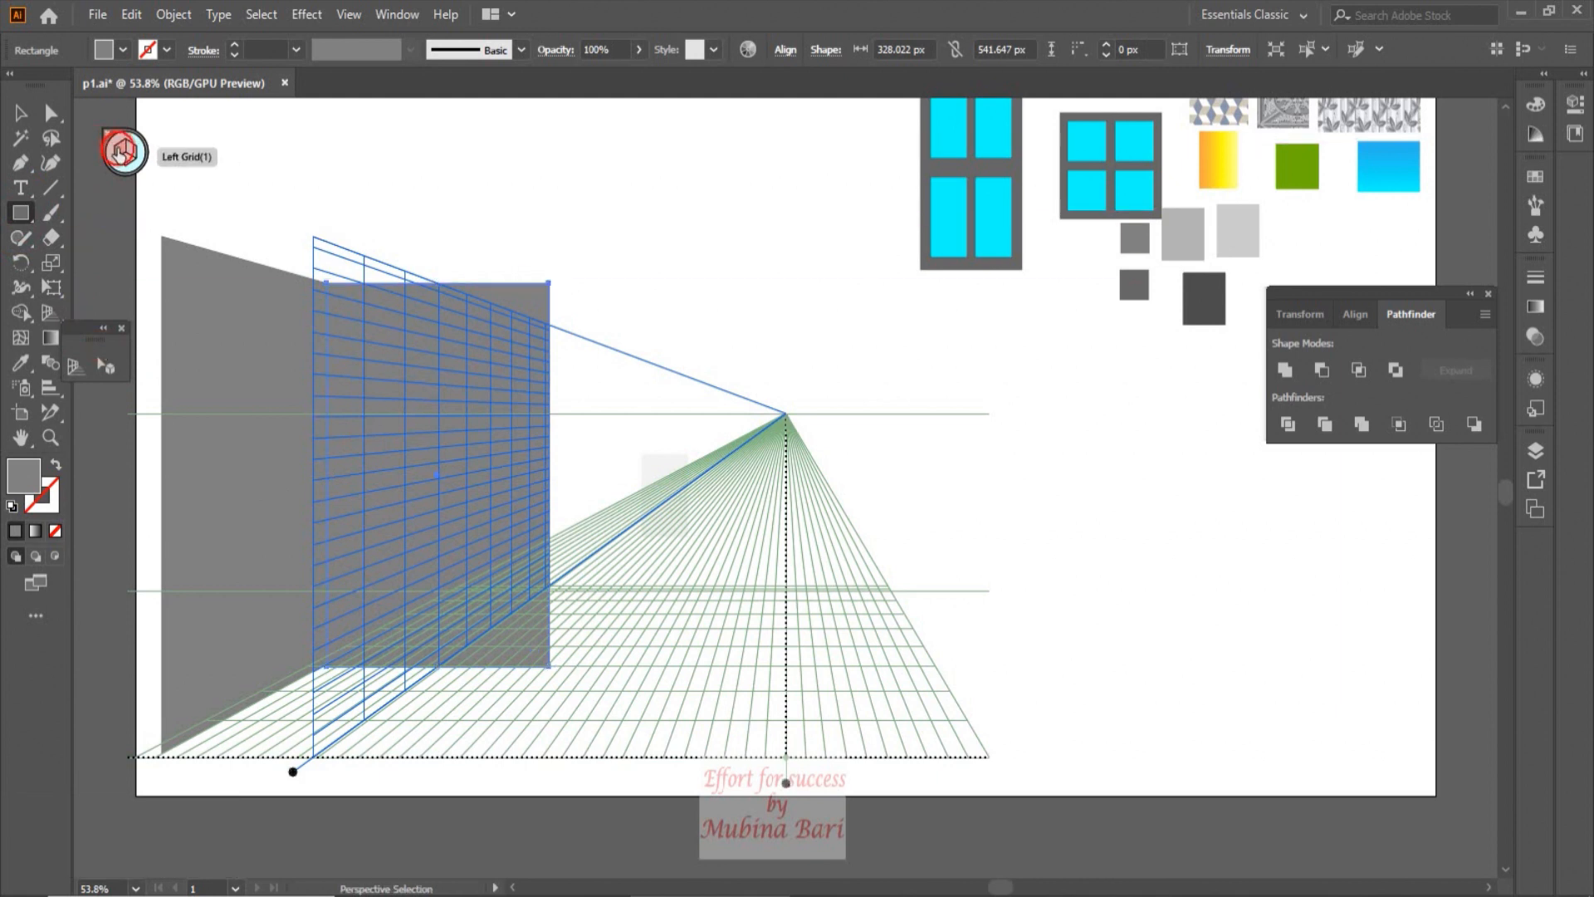
click(123, 152)
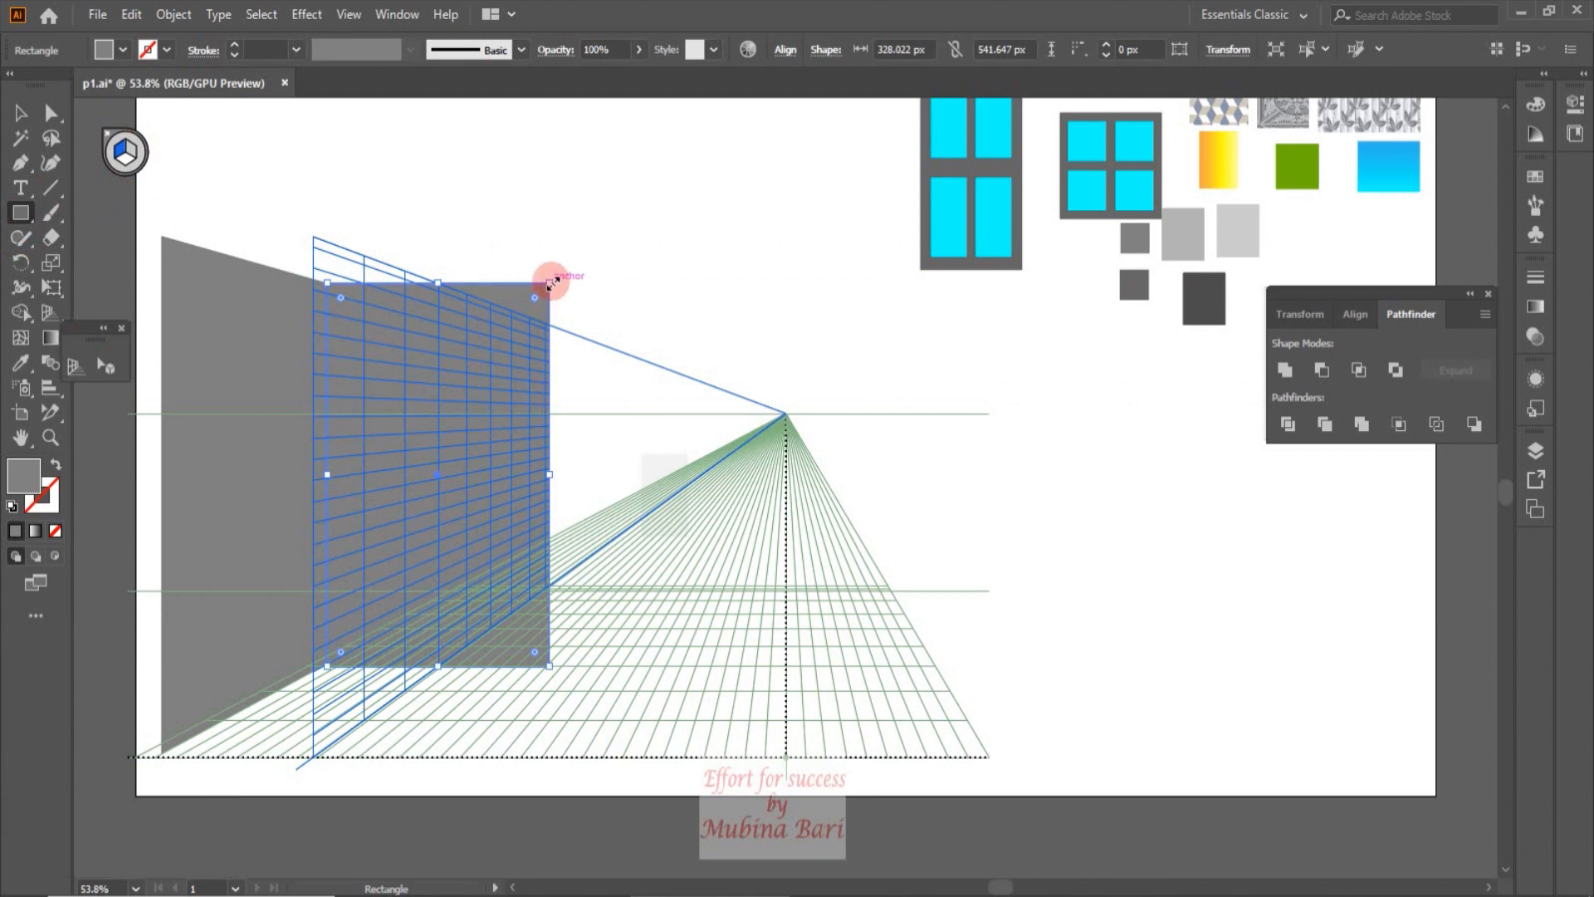
click(544, 281)
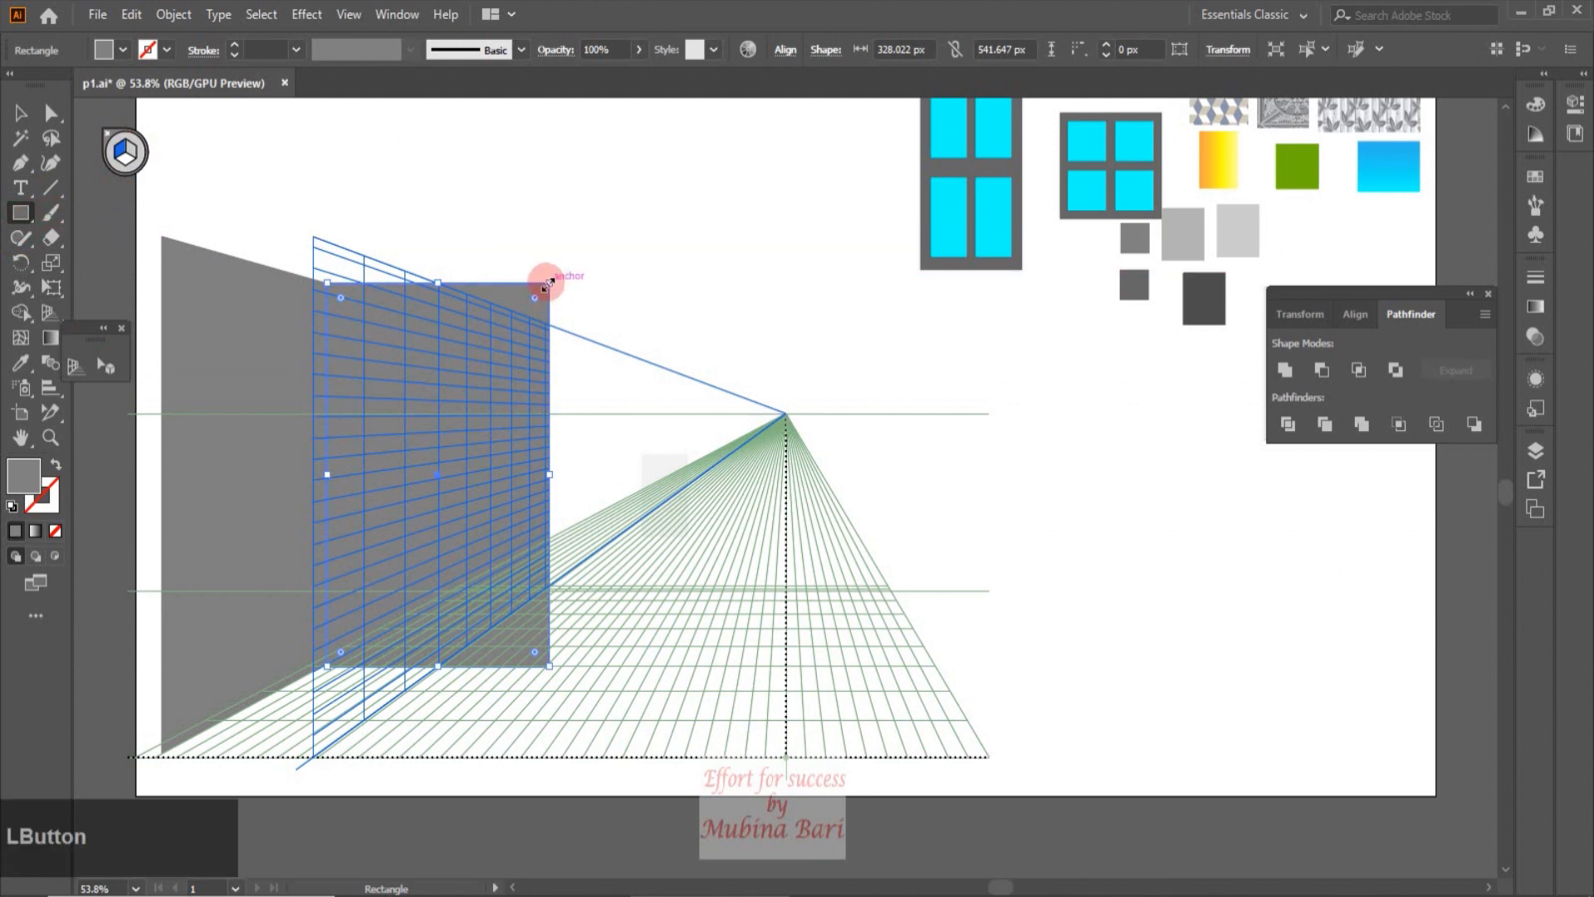
drag(548, 284, 722, 488)
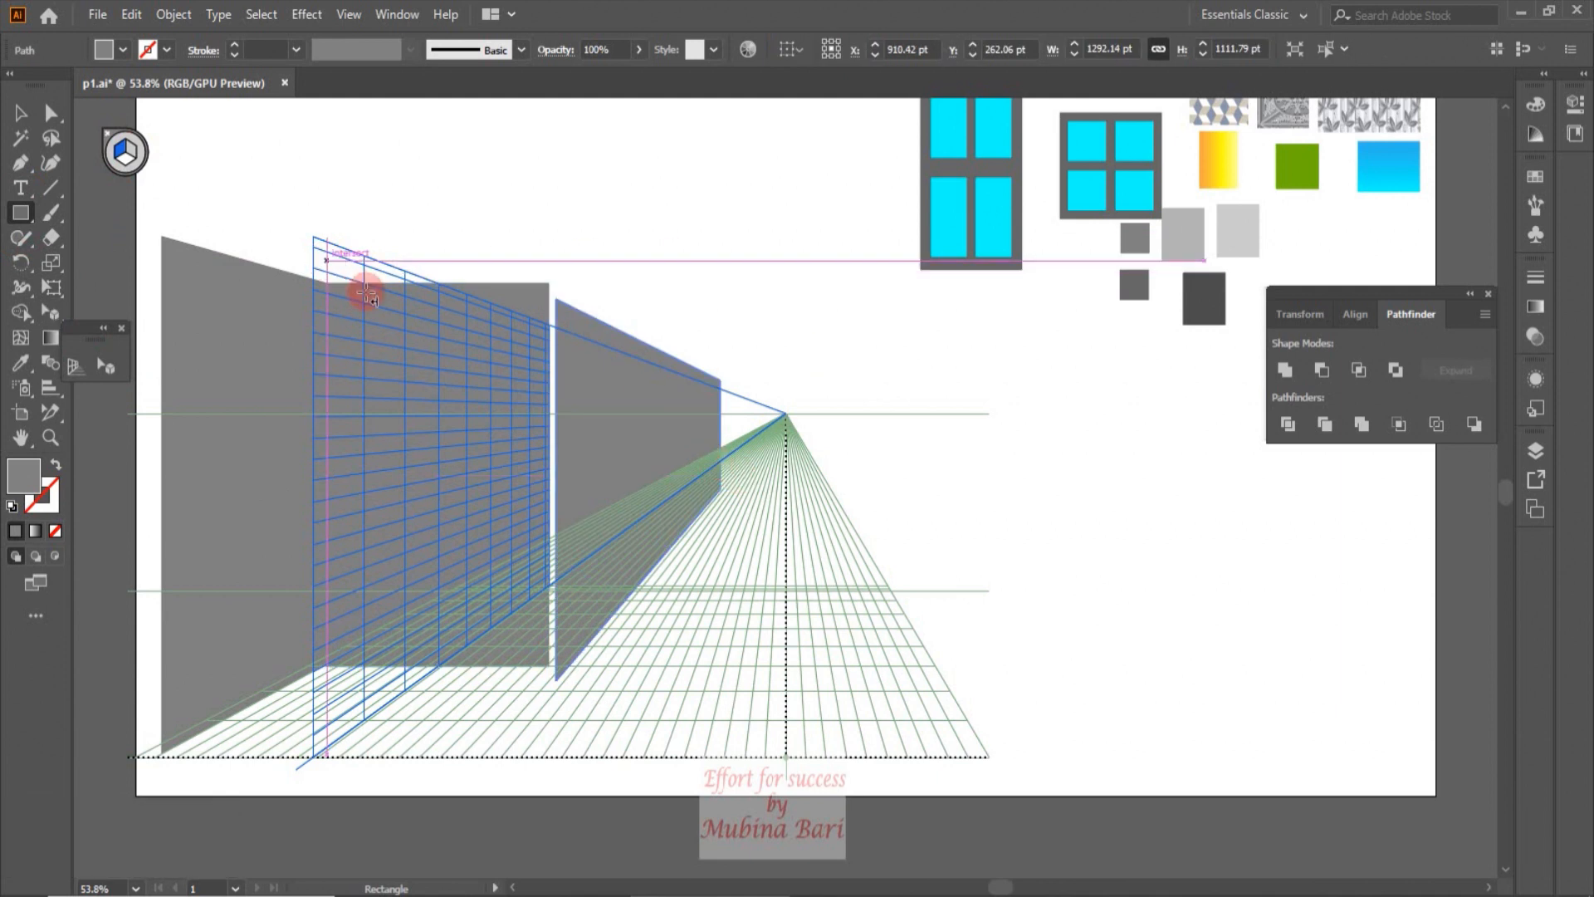
Snap the newest wall's near upper and lower corners to the flat wall's right corners in perspective.
click(105, 367)
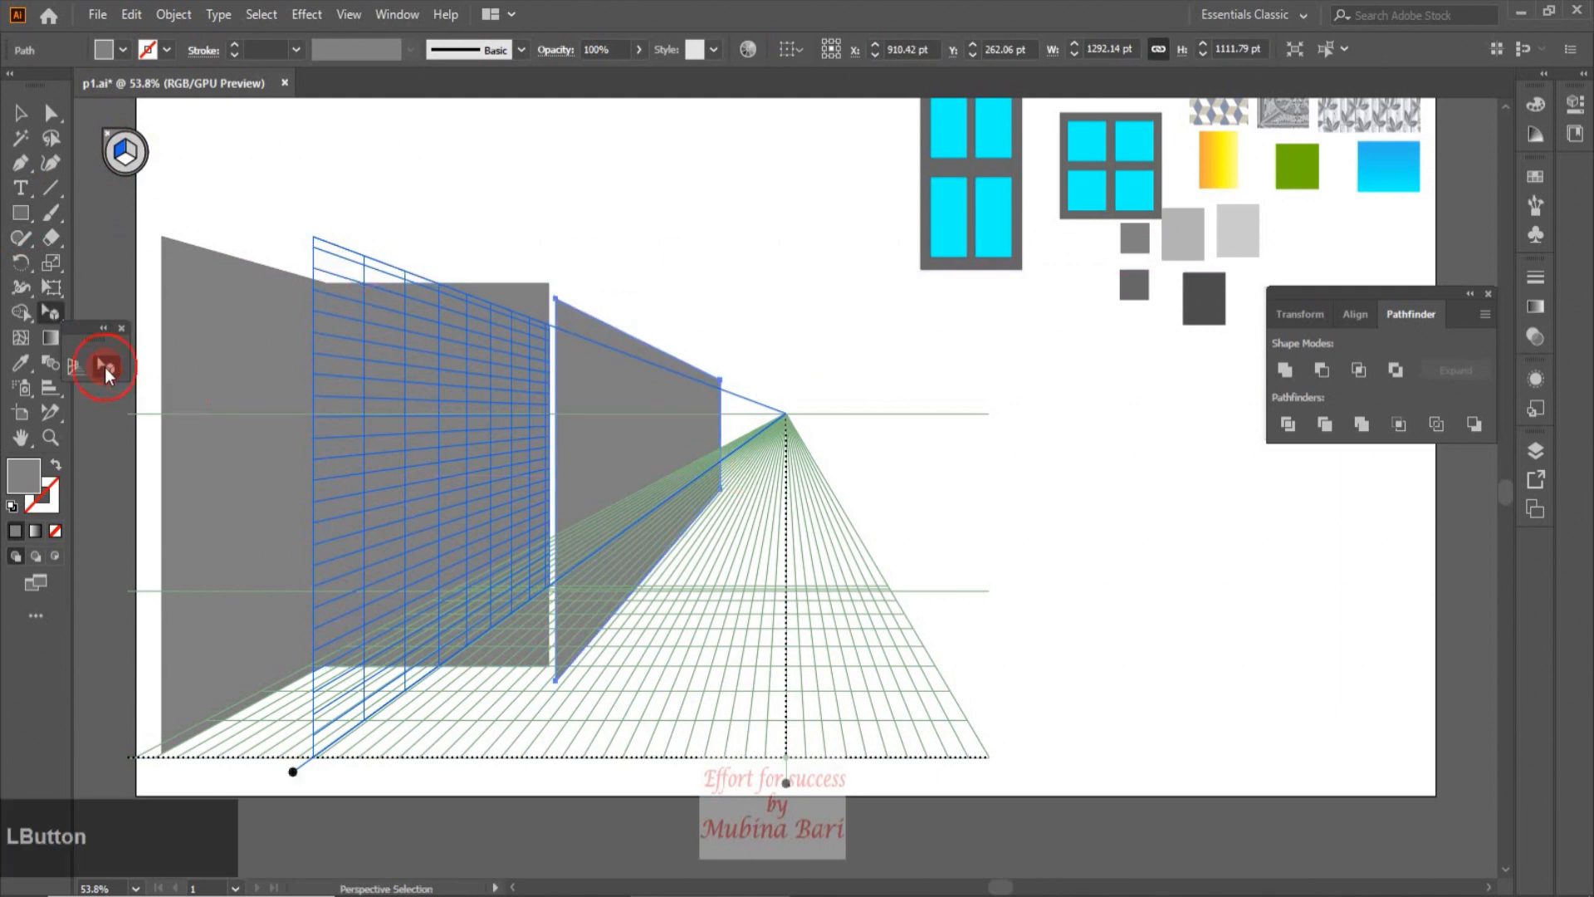
click(554, 301)
drag(555, 300, 548, 281)
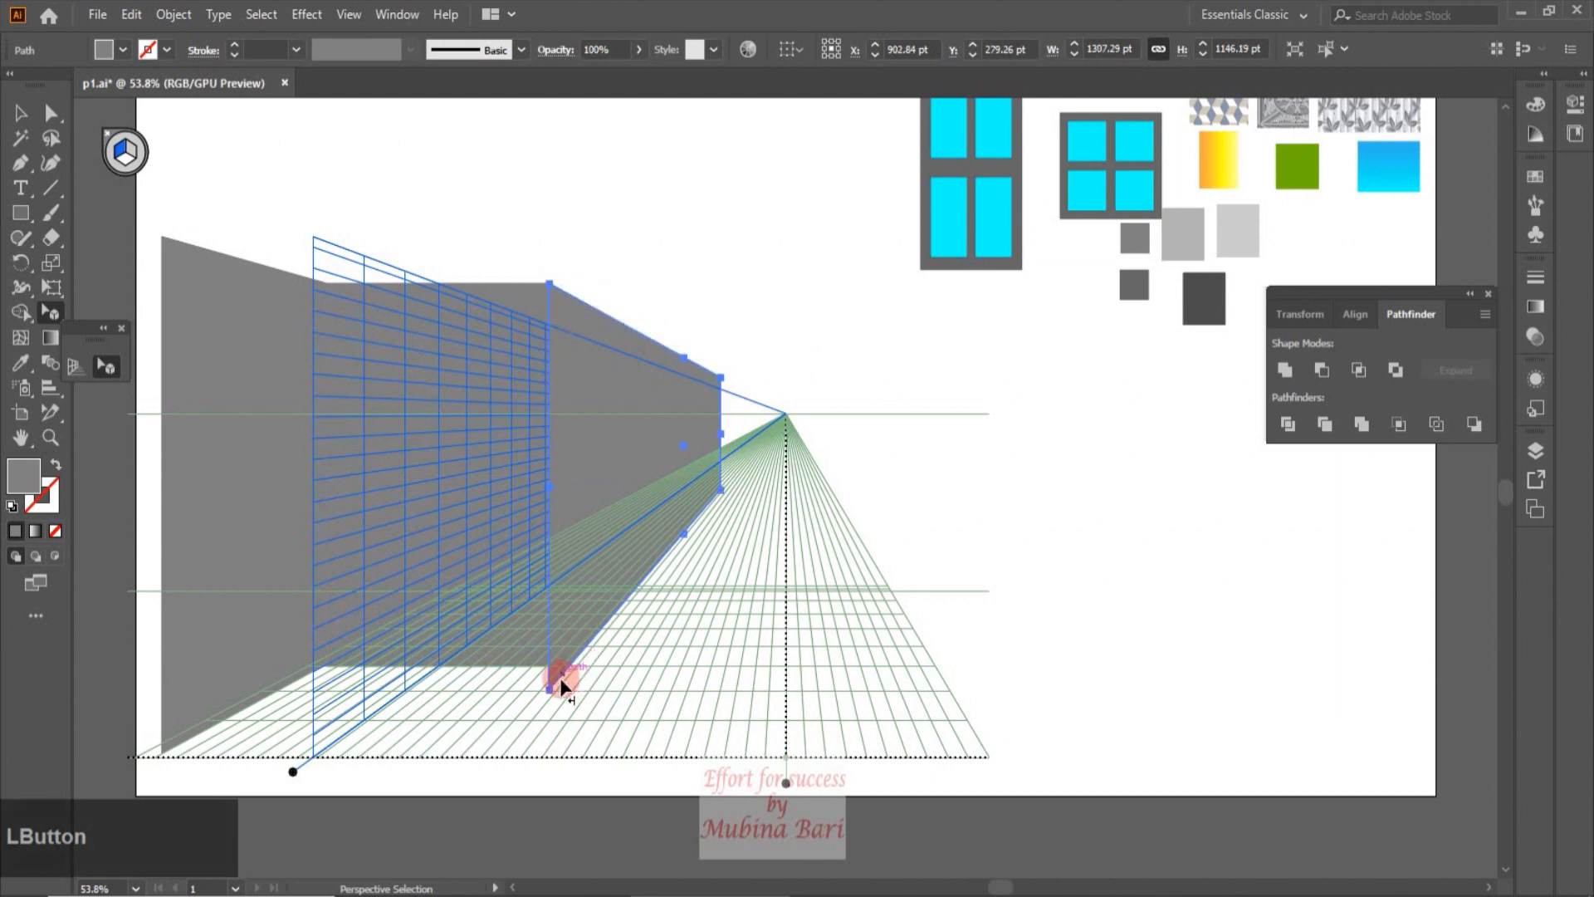
drag(553, 690, 549, 666)
click(598, 248)
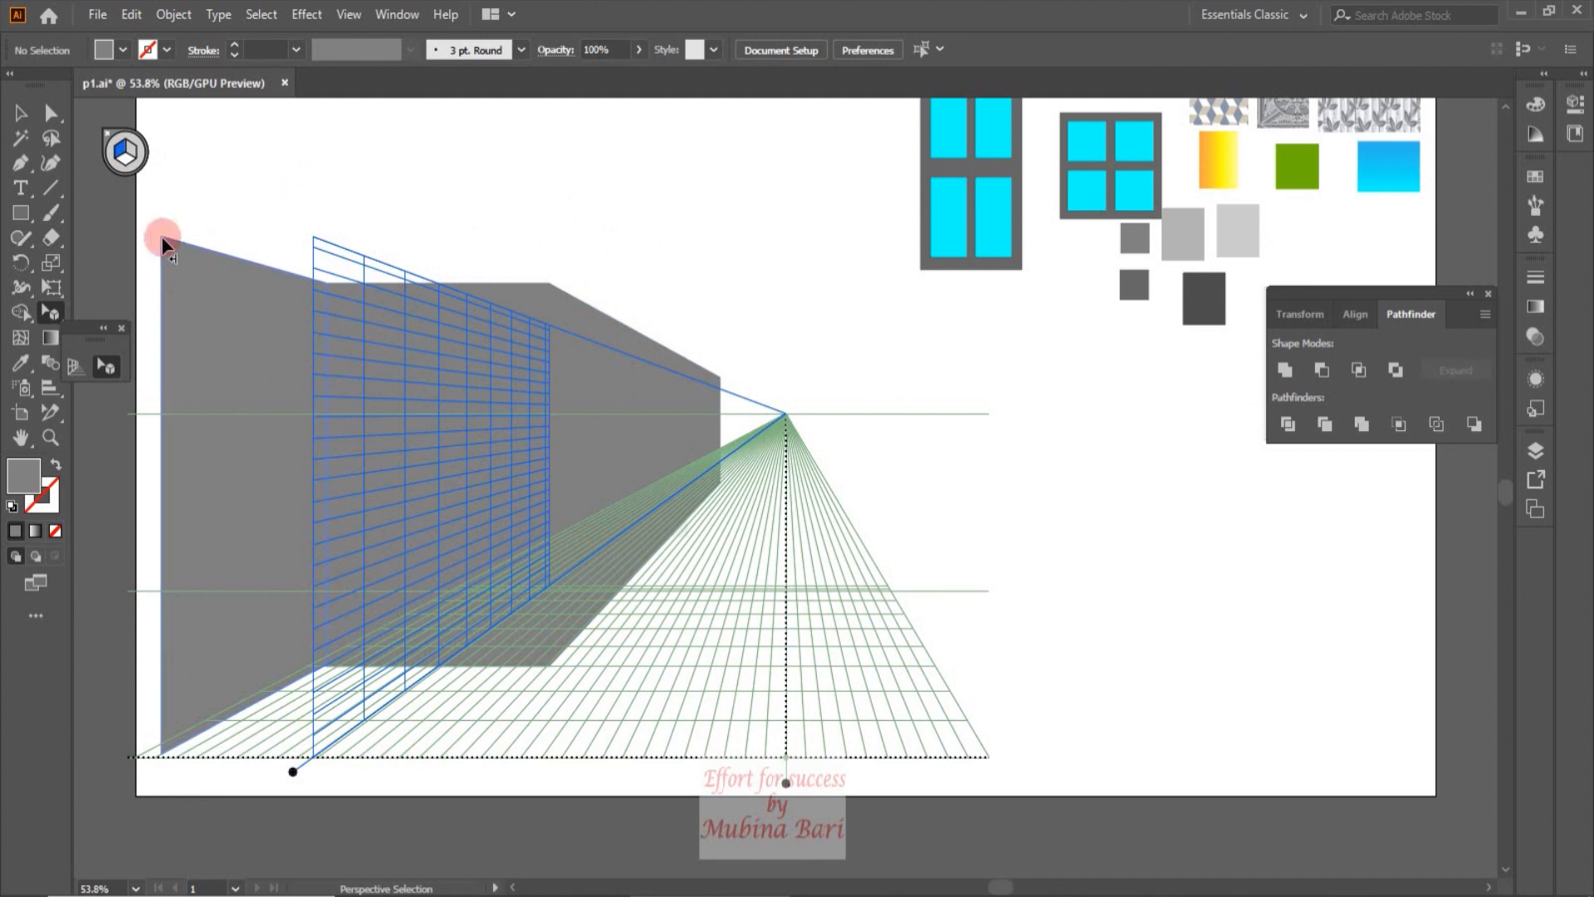
Draw ceiling and floor rectangles on the horizontal grid, spanning from the left wall to the flat wall's right corners.
click(123, 165)
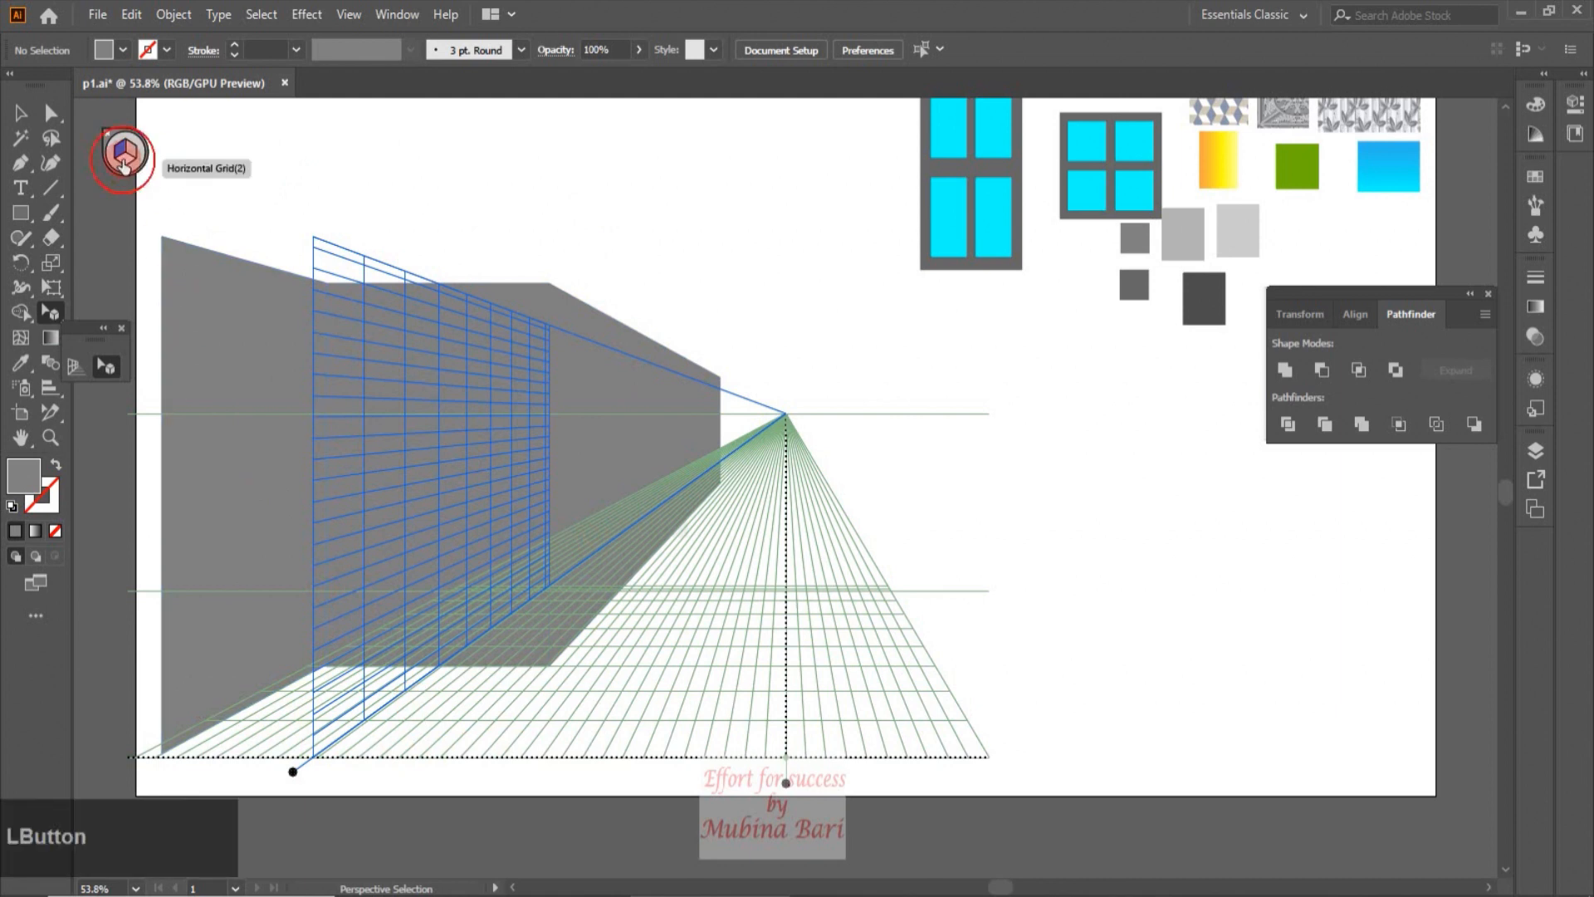
click(20, 213)
mouse_move(165, 238)
mouse_down()
mouse_move(313, 281)
mouse_move(556, 286)
mouse_up()
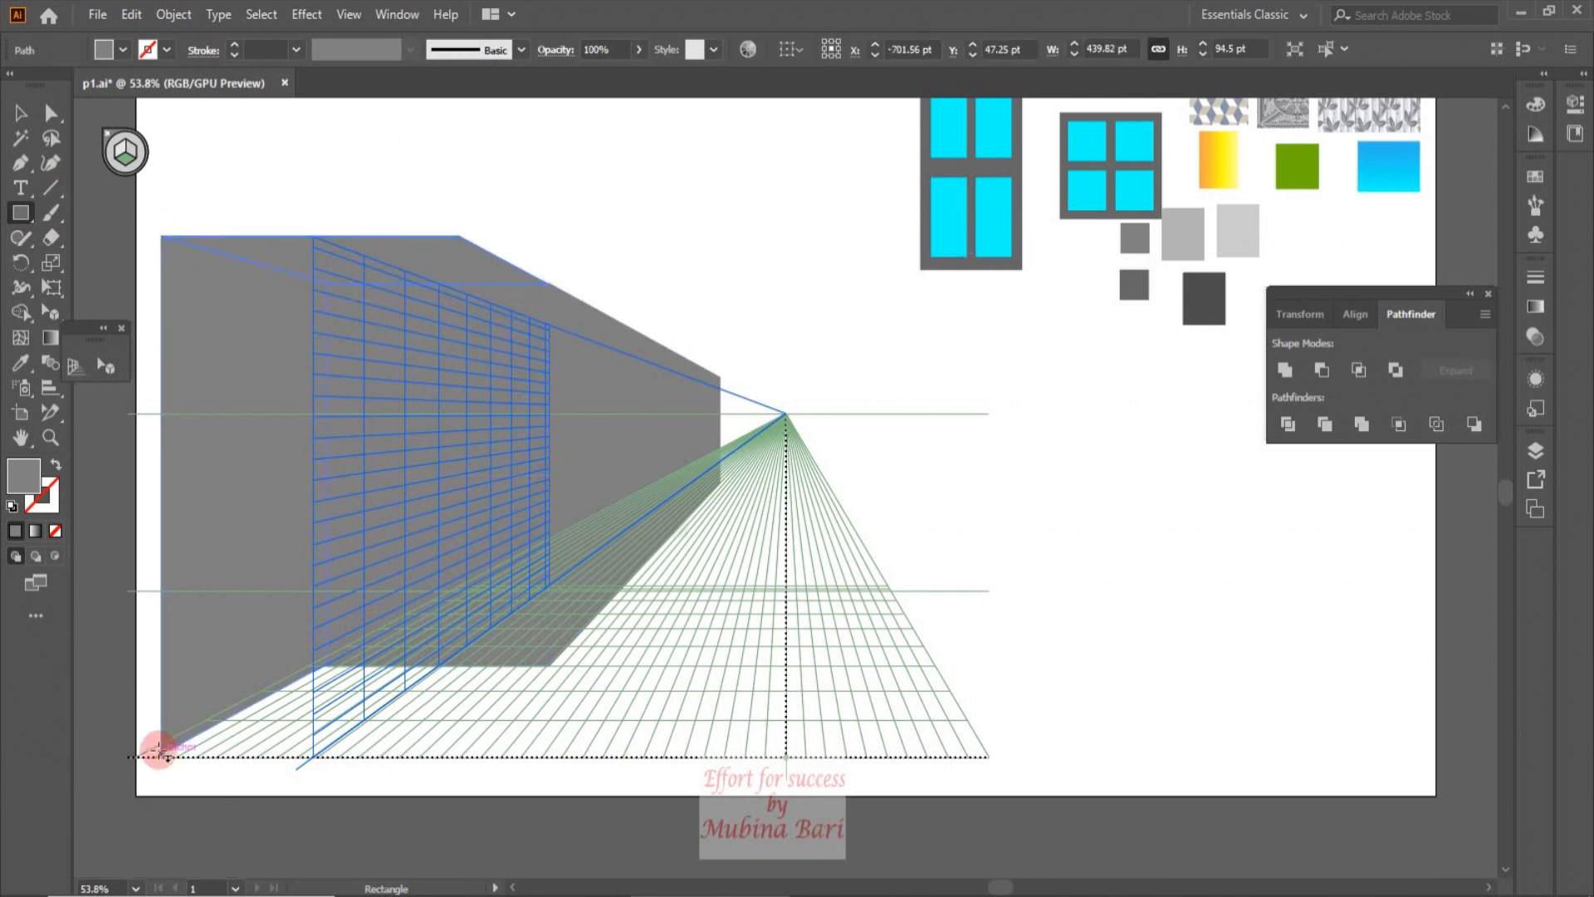
drag(159, 751, 545, 665)
key(ctrl+z)
key(shift+v)
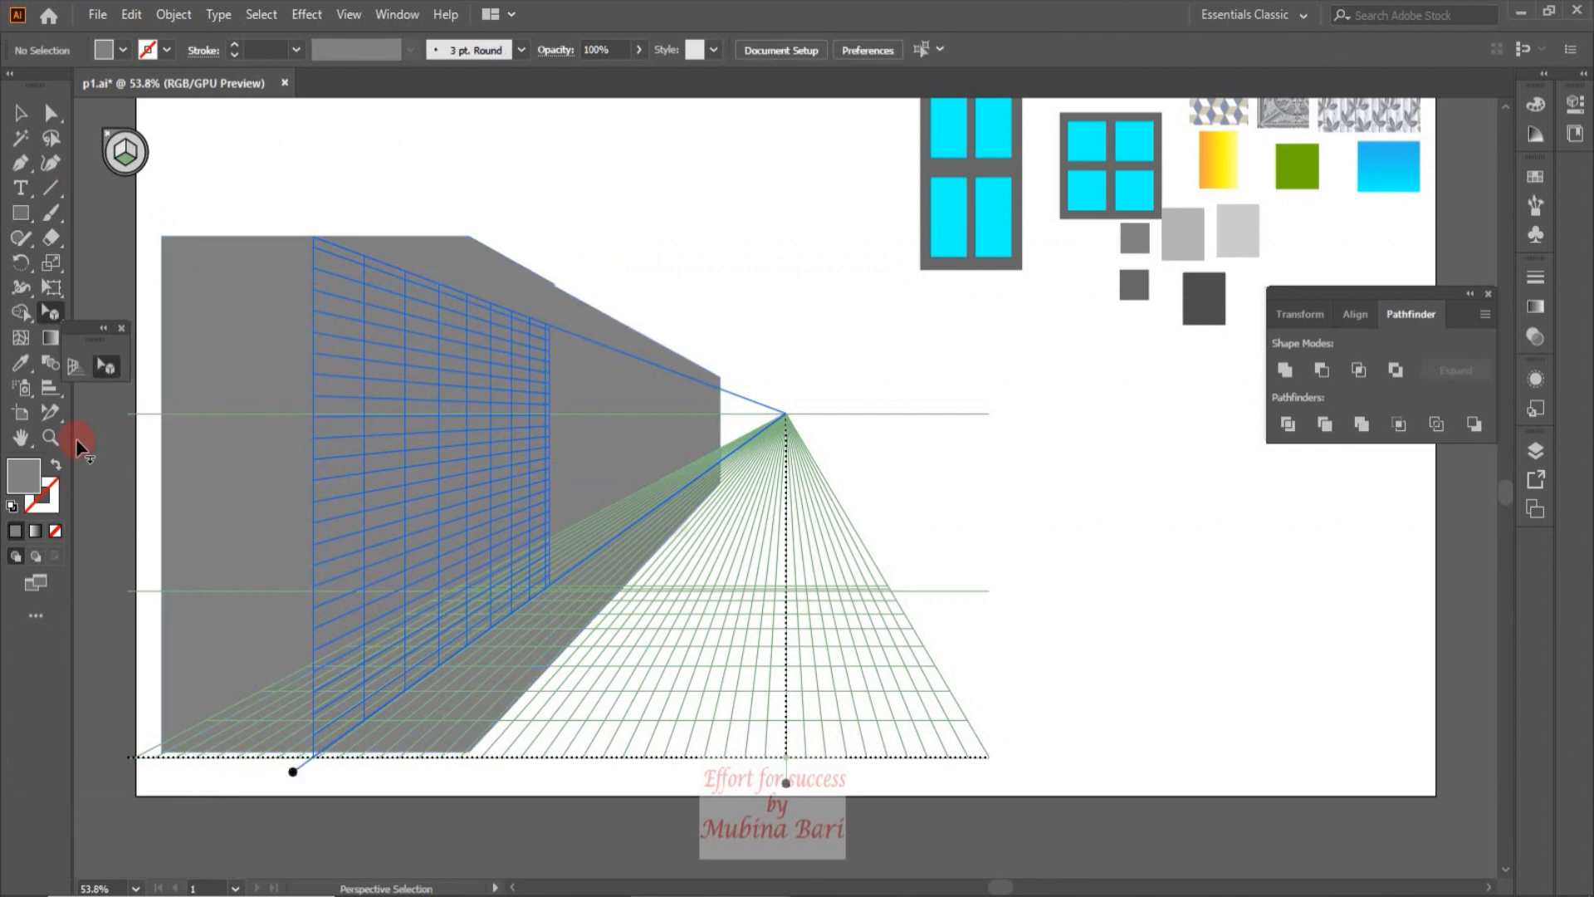
Adjust the ceiling's rear right corner in perspective so it meets the top corner where the two adjoining walls join.
click(49, 437)
drag(544, 266, 904, 481)
drag(538, 331, 614, 389)
click(20, 112)
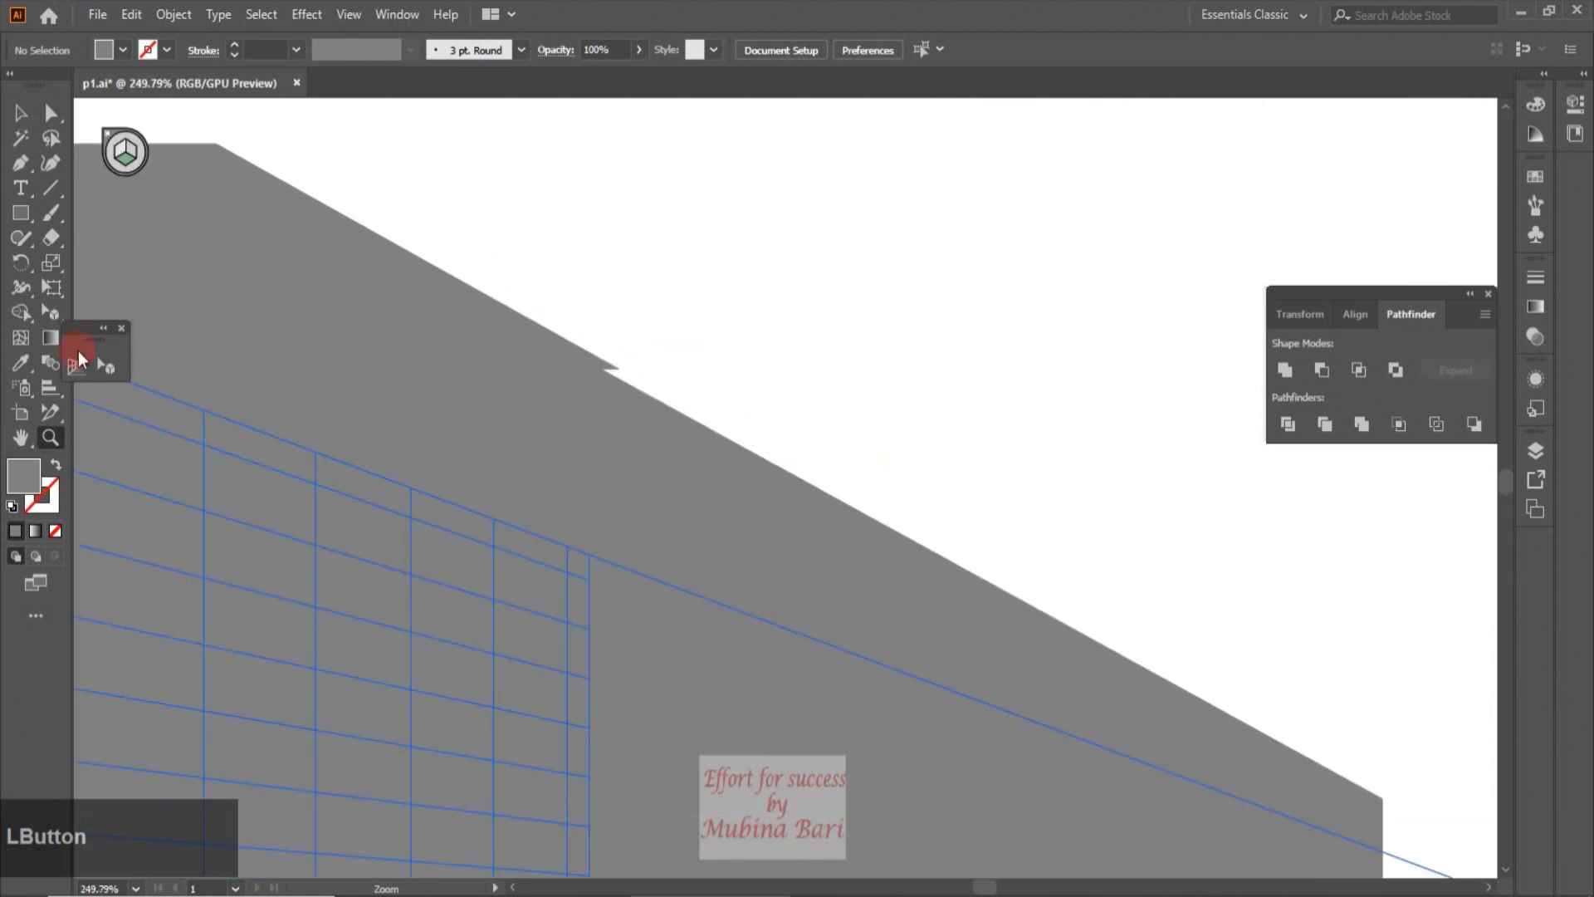
click(107, 366)
drag(511, 331, 602, 375)
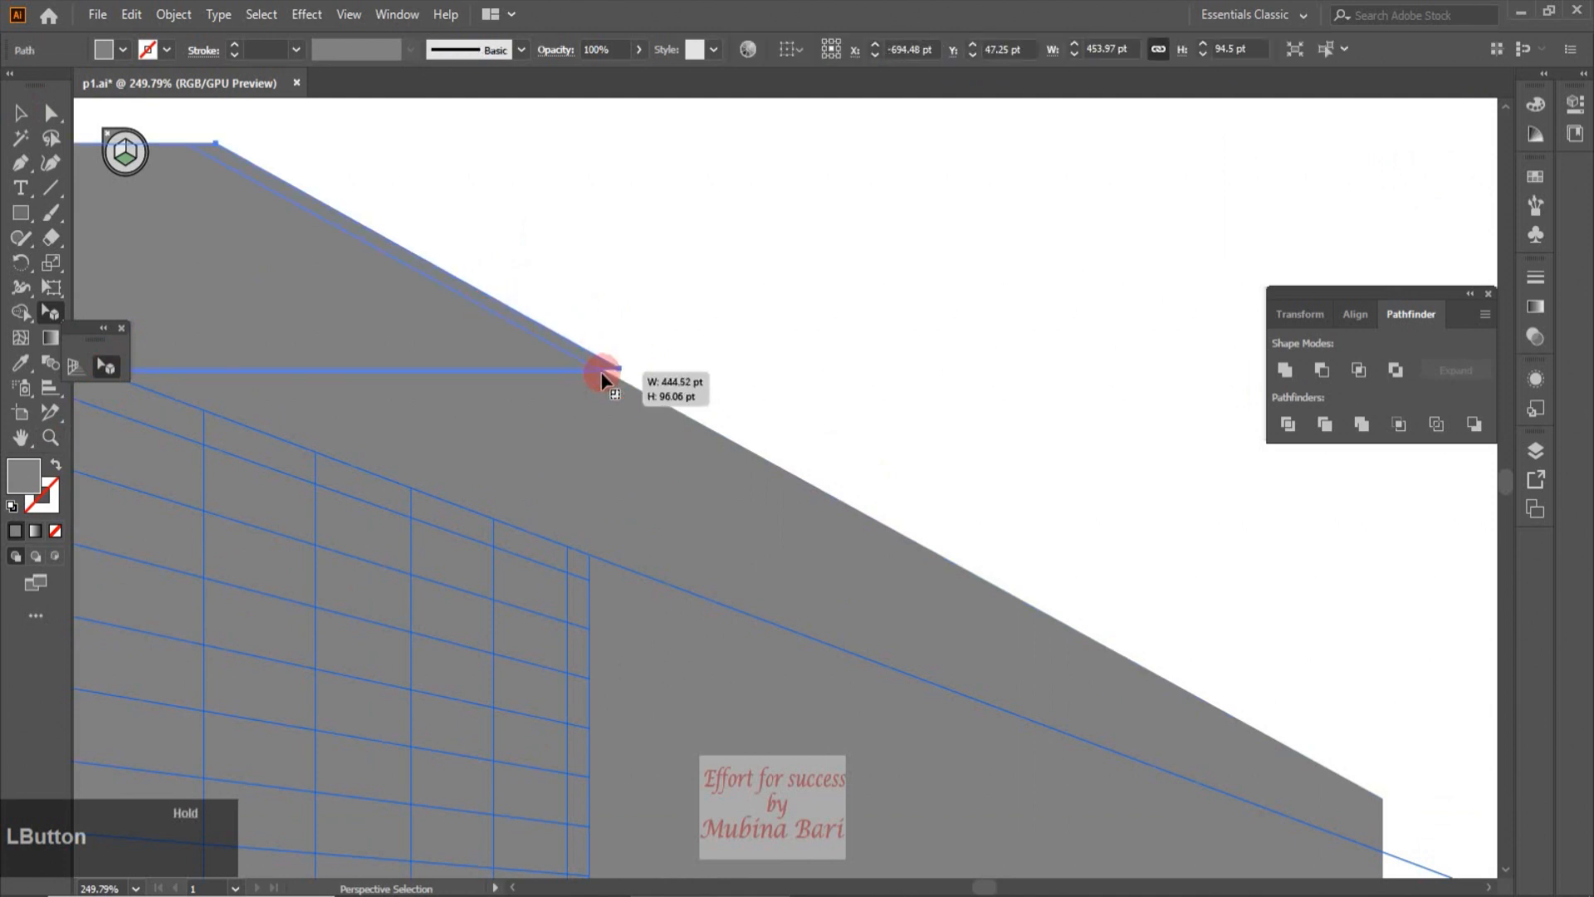
click(1170, 271)
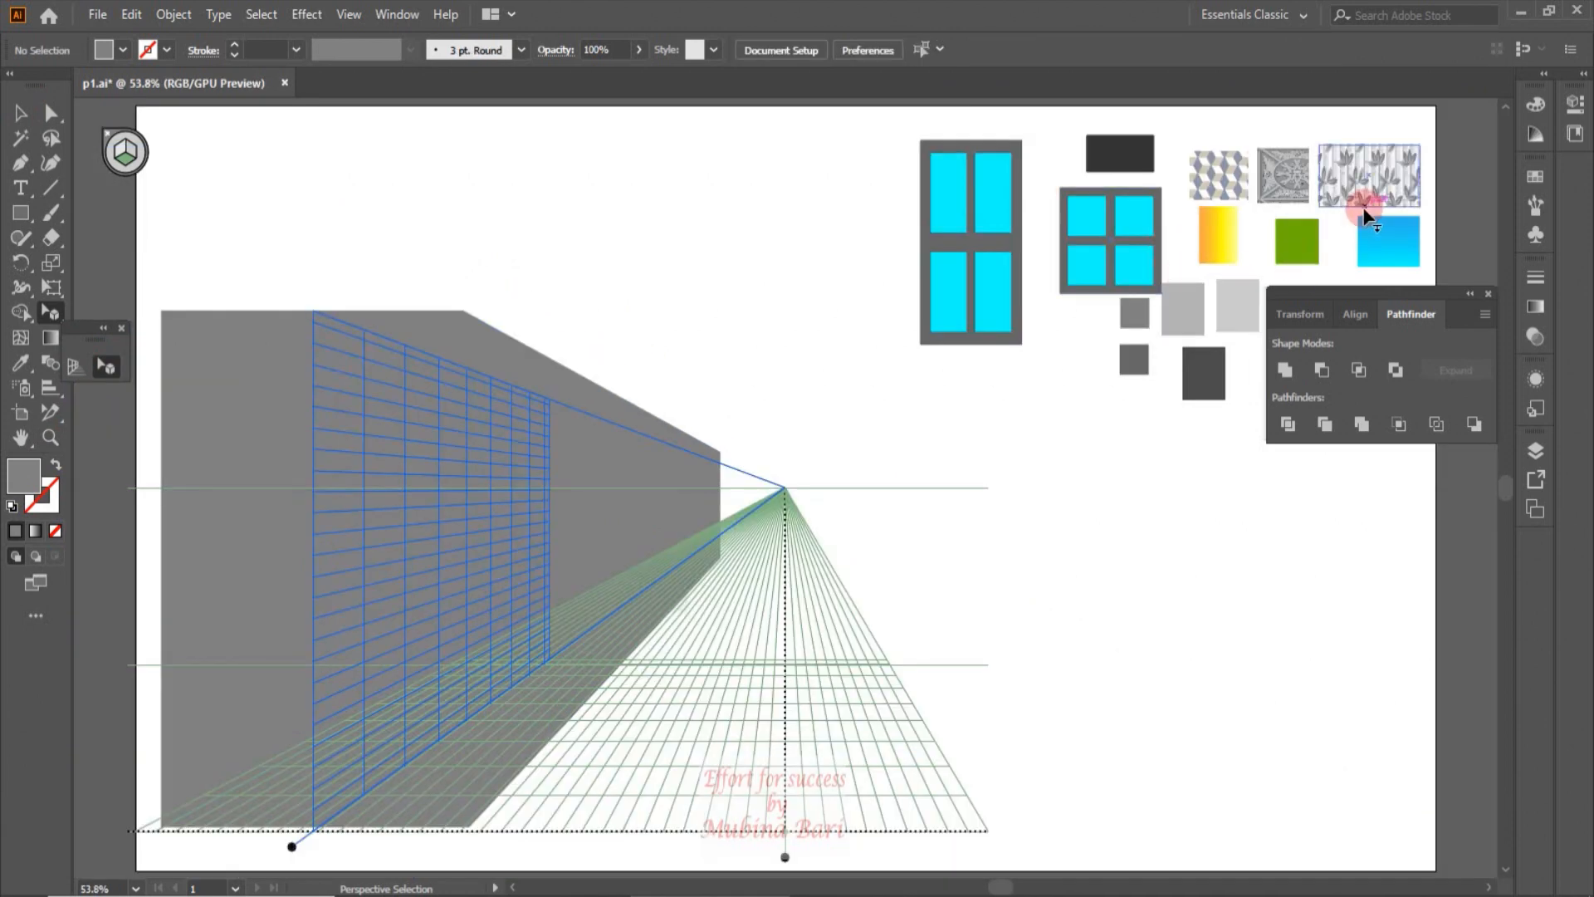
Fill the left wall with the gray leaf pattern sampled from the rectangular swatch at the artboard's upper right.
drag(1364, 209, 615, 553)
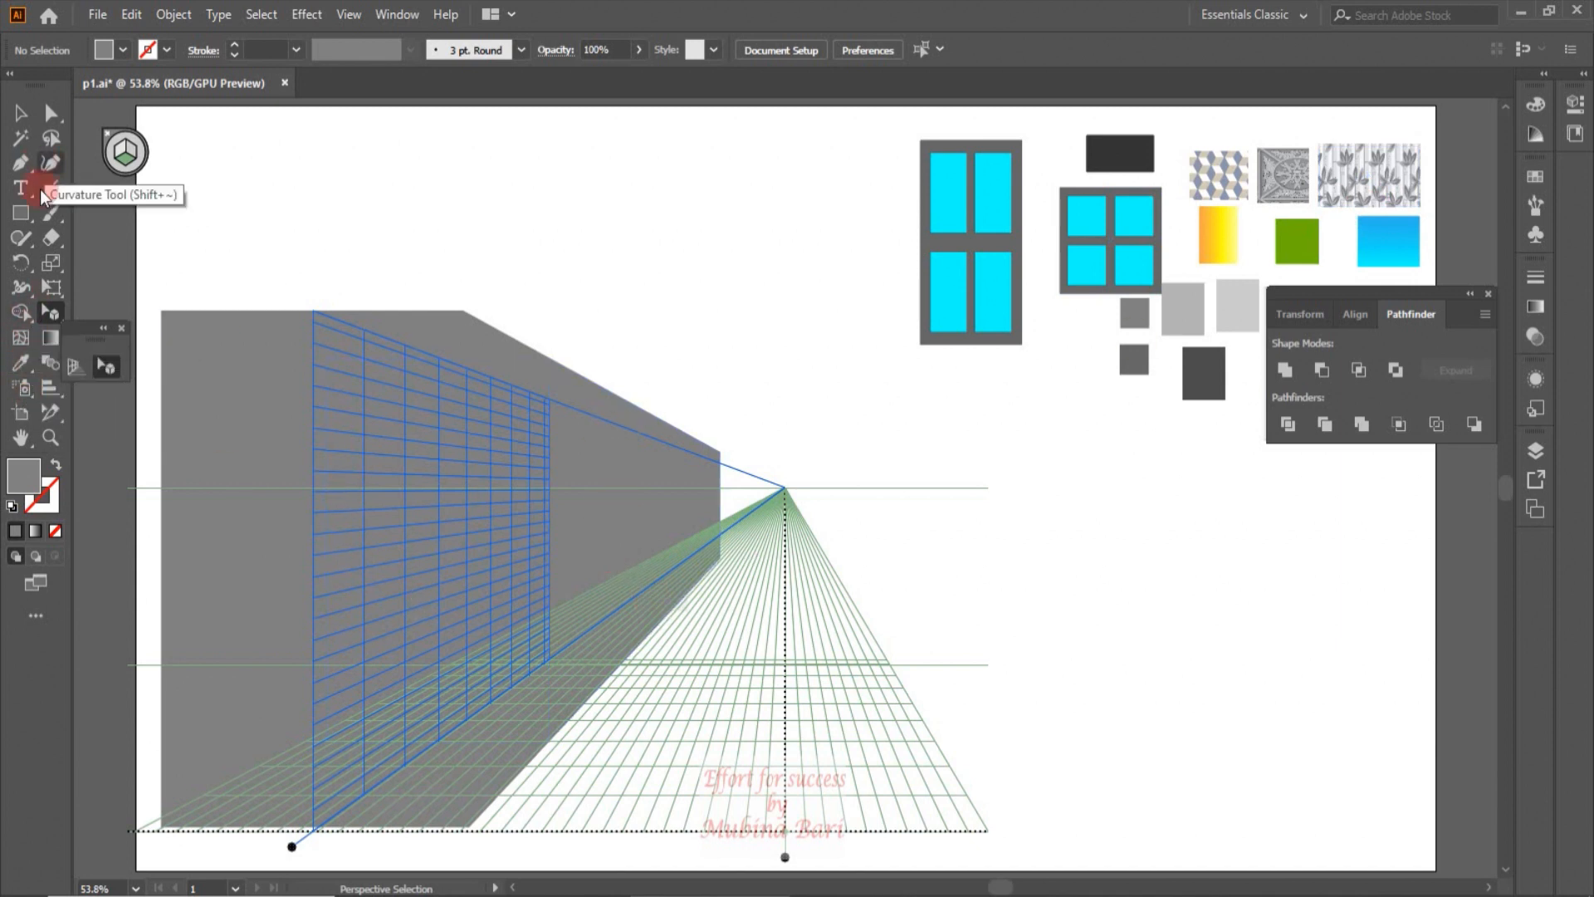
click(210, 533)
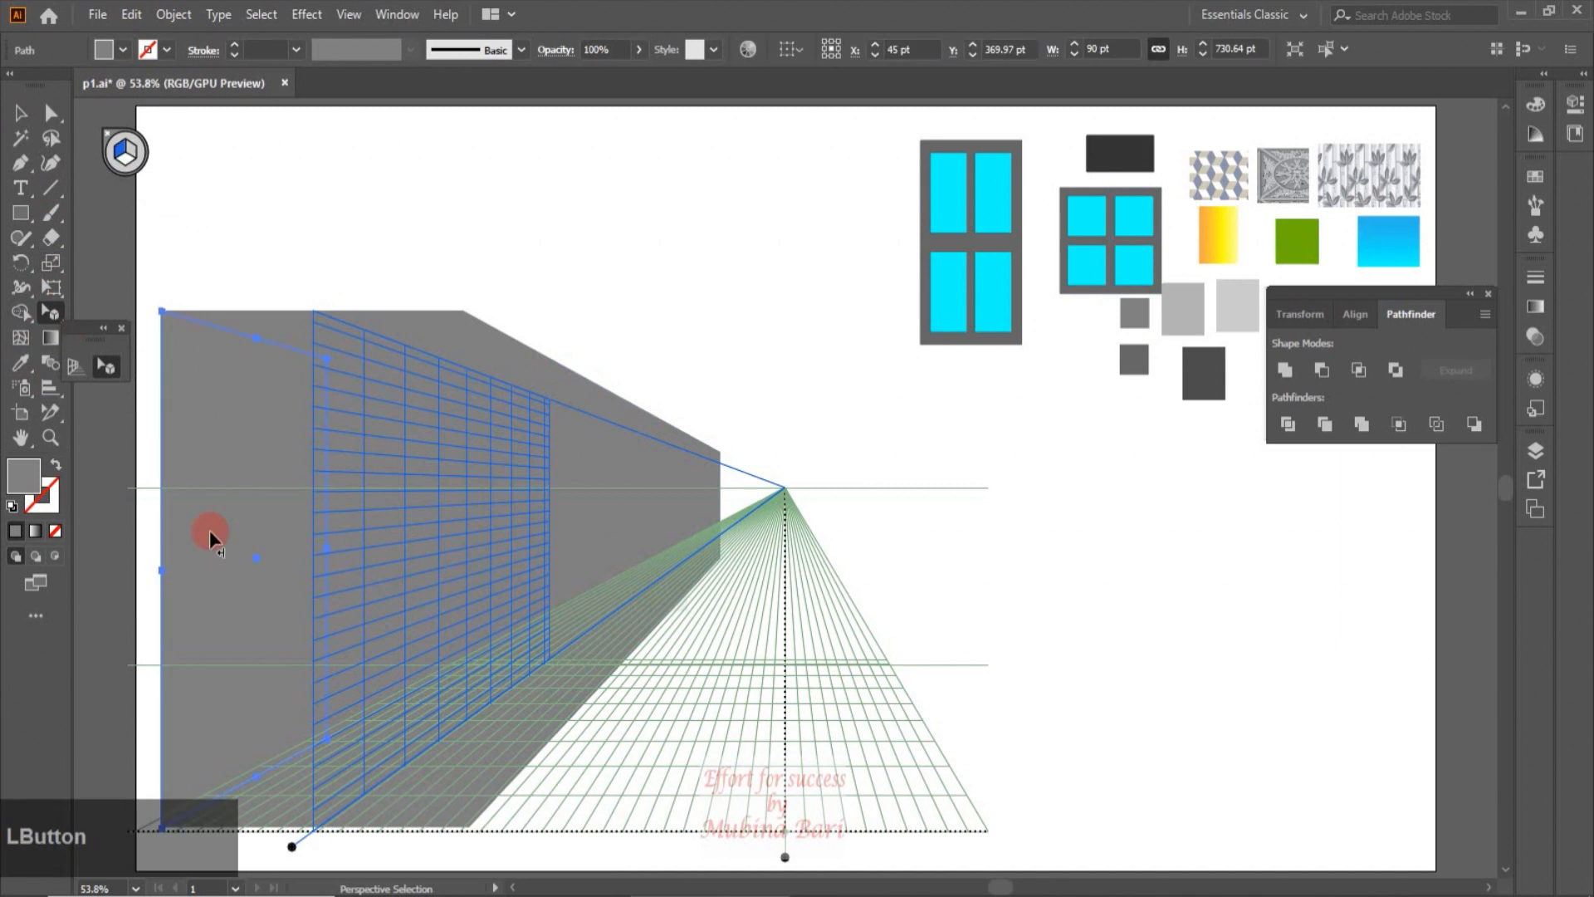
click(20, 362)
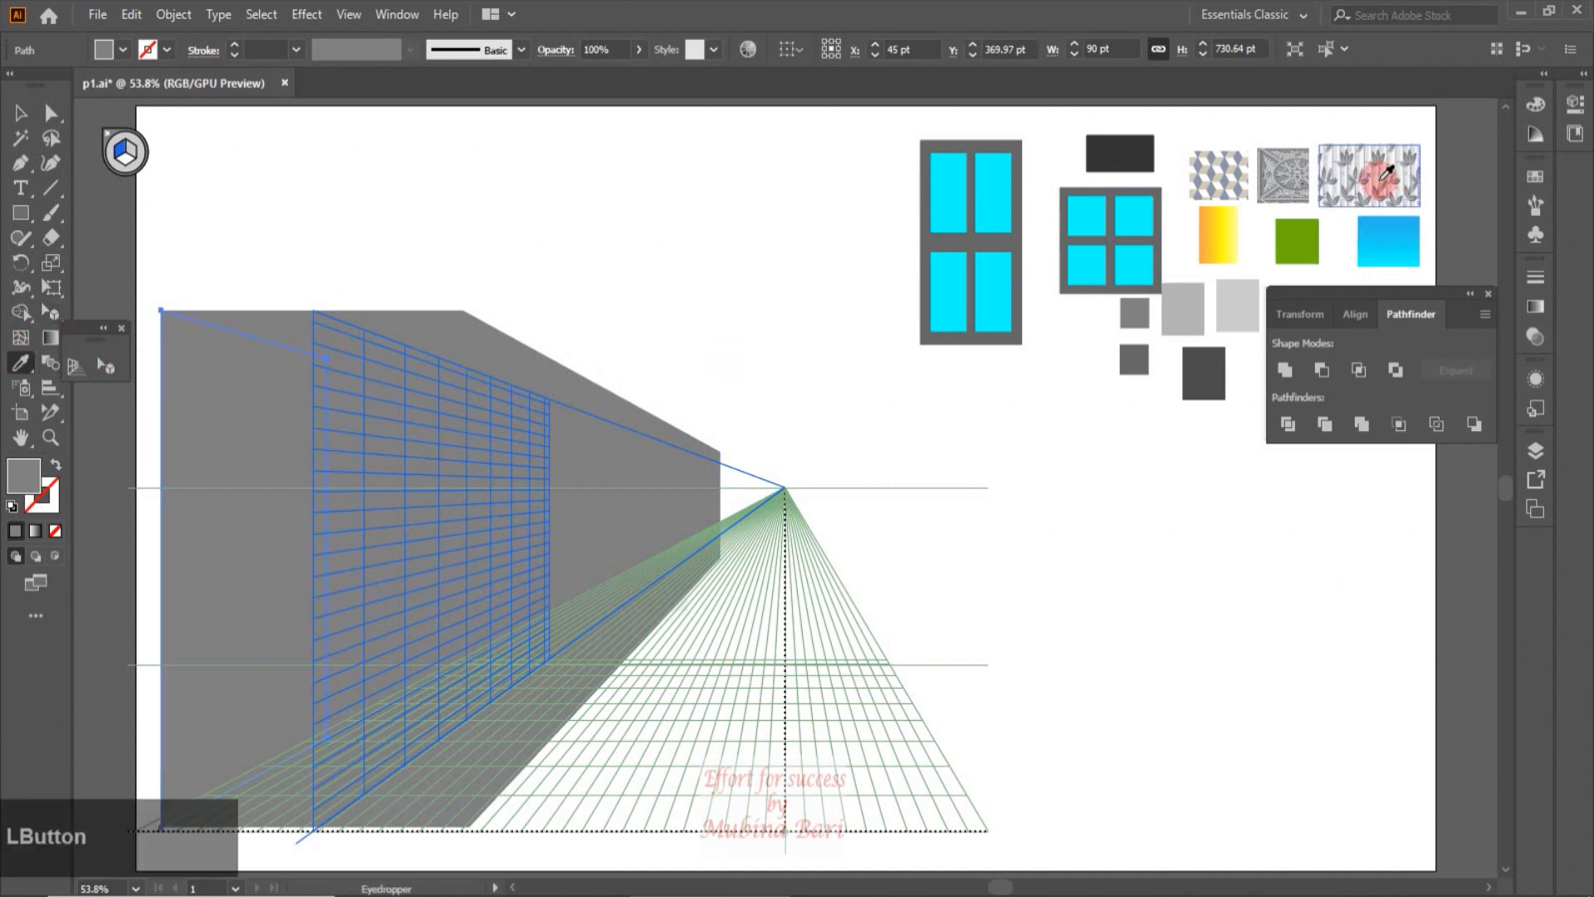
click(1404, 168)
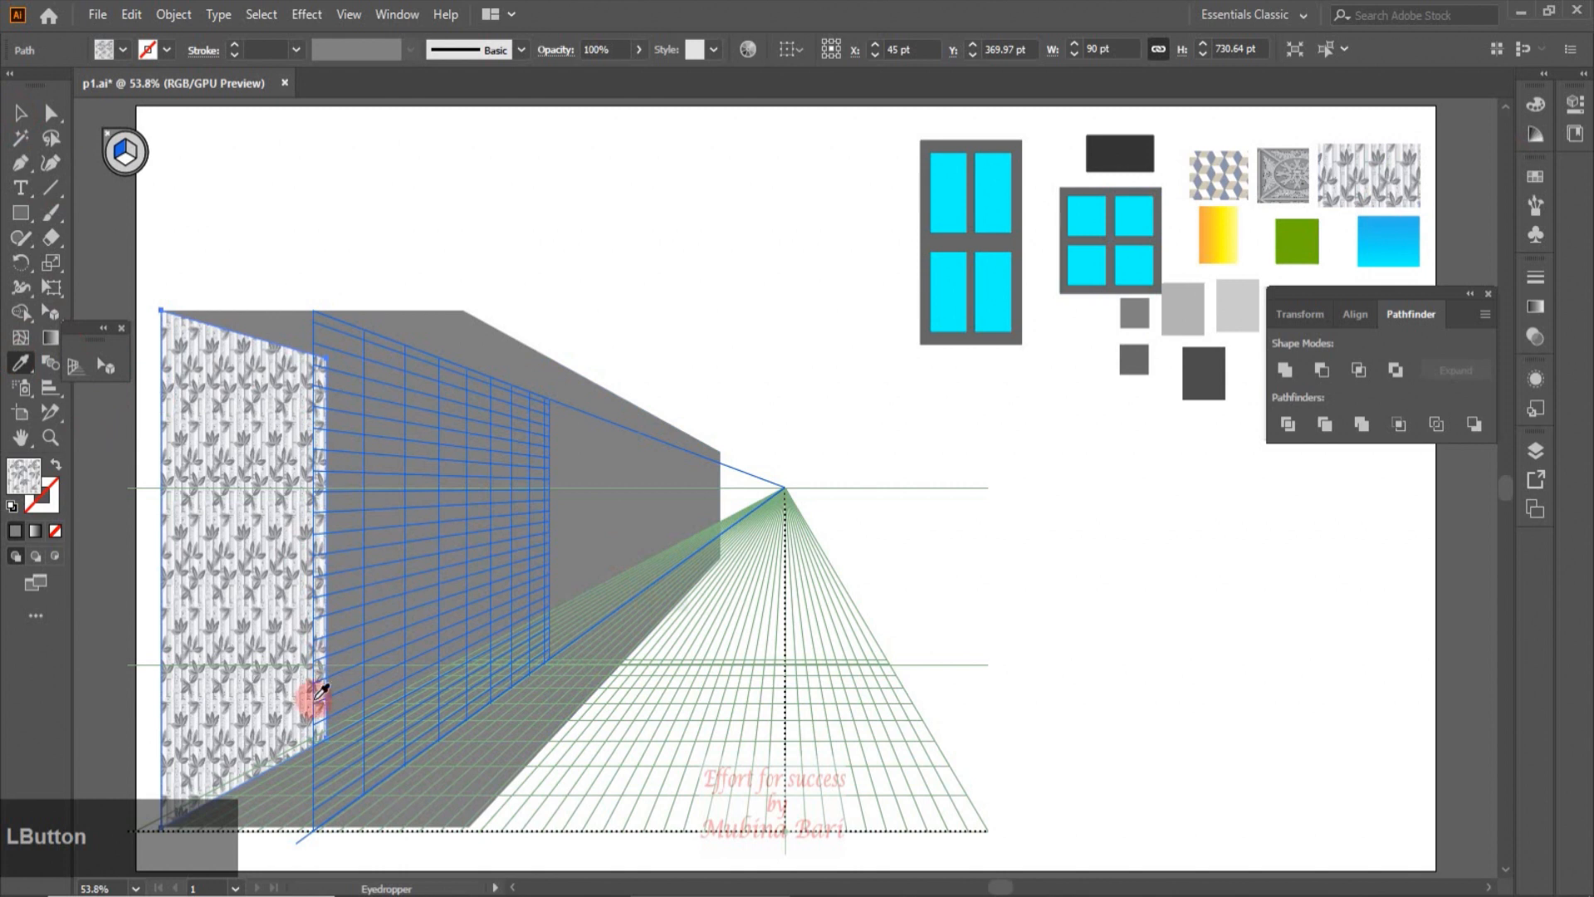
Look through the swatch libraries for the available pattern categories, including Basic Graphics.
click(1457, 269)
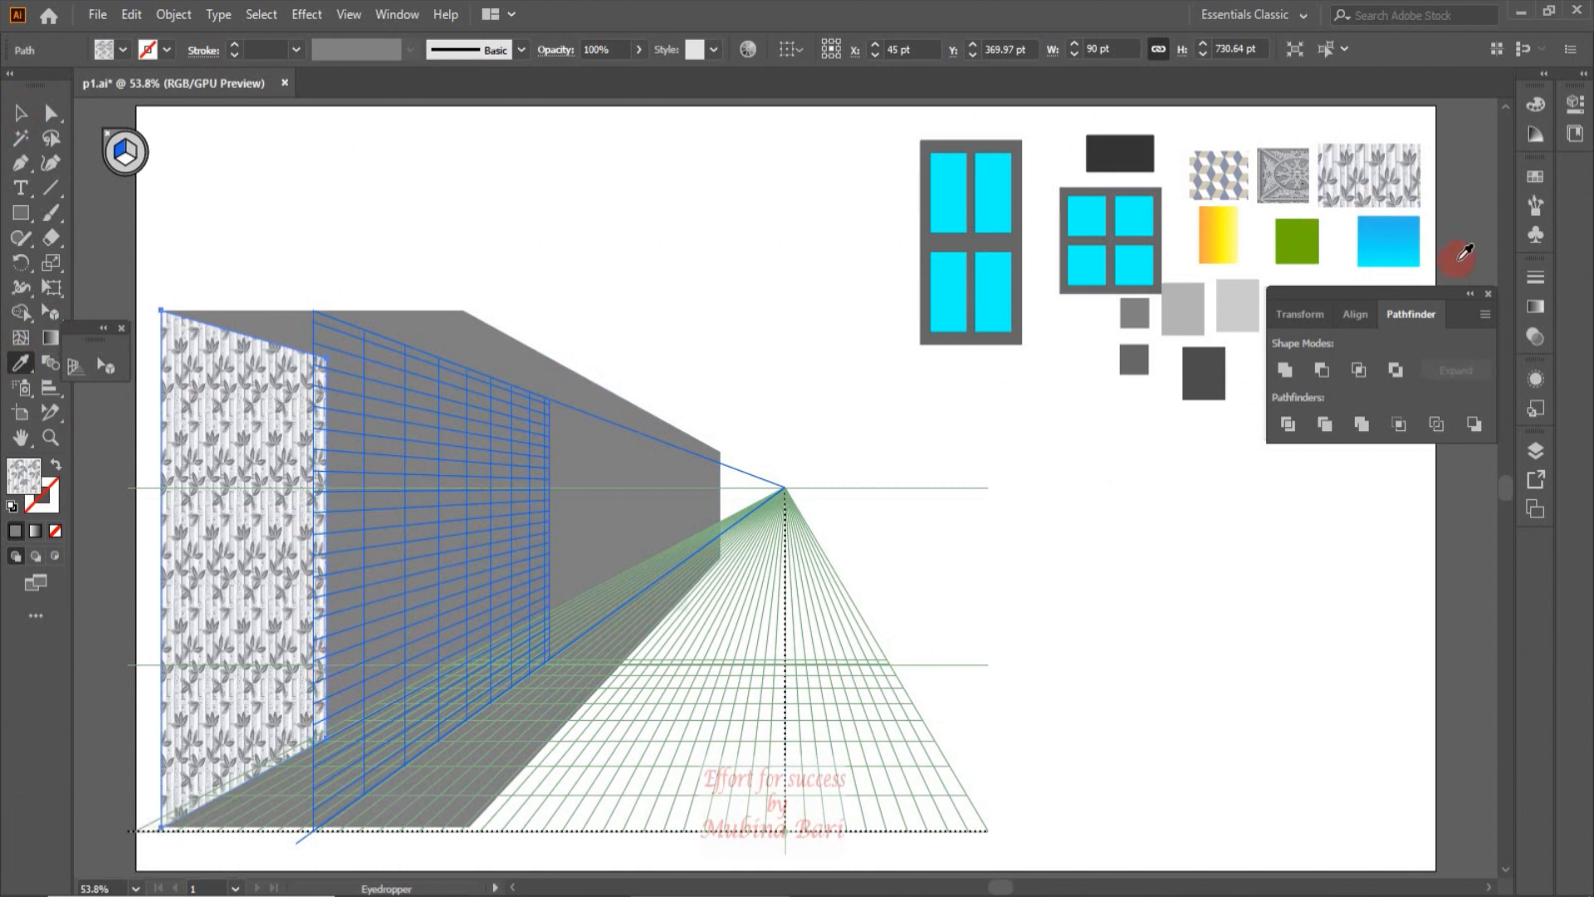
click(1529, 177)
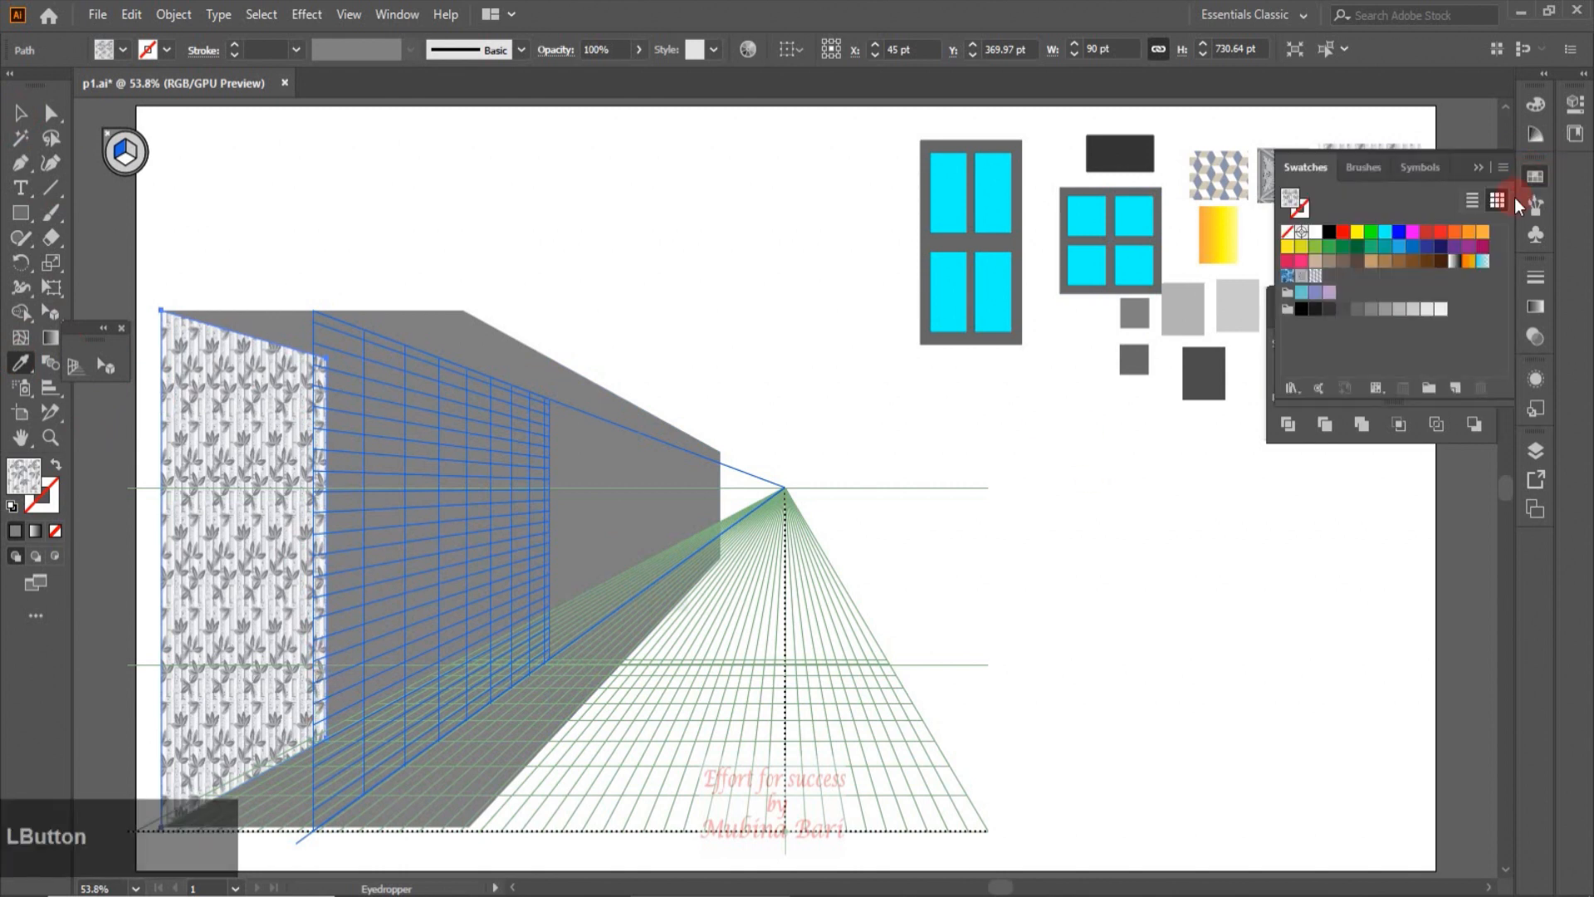
click(1298, 391)
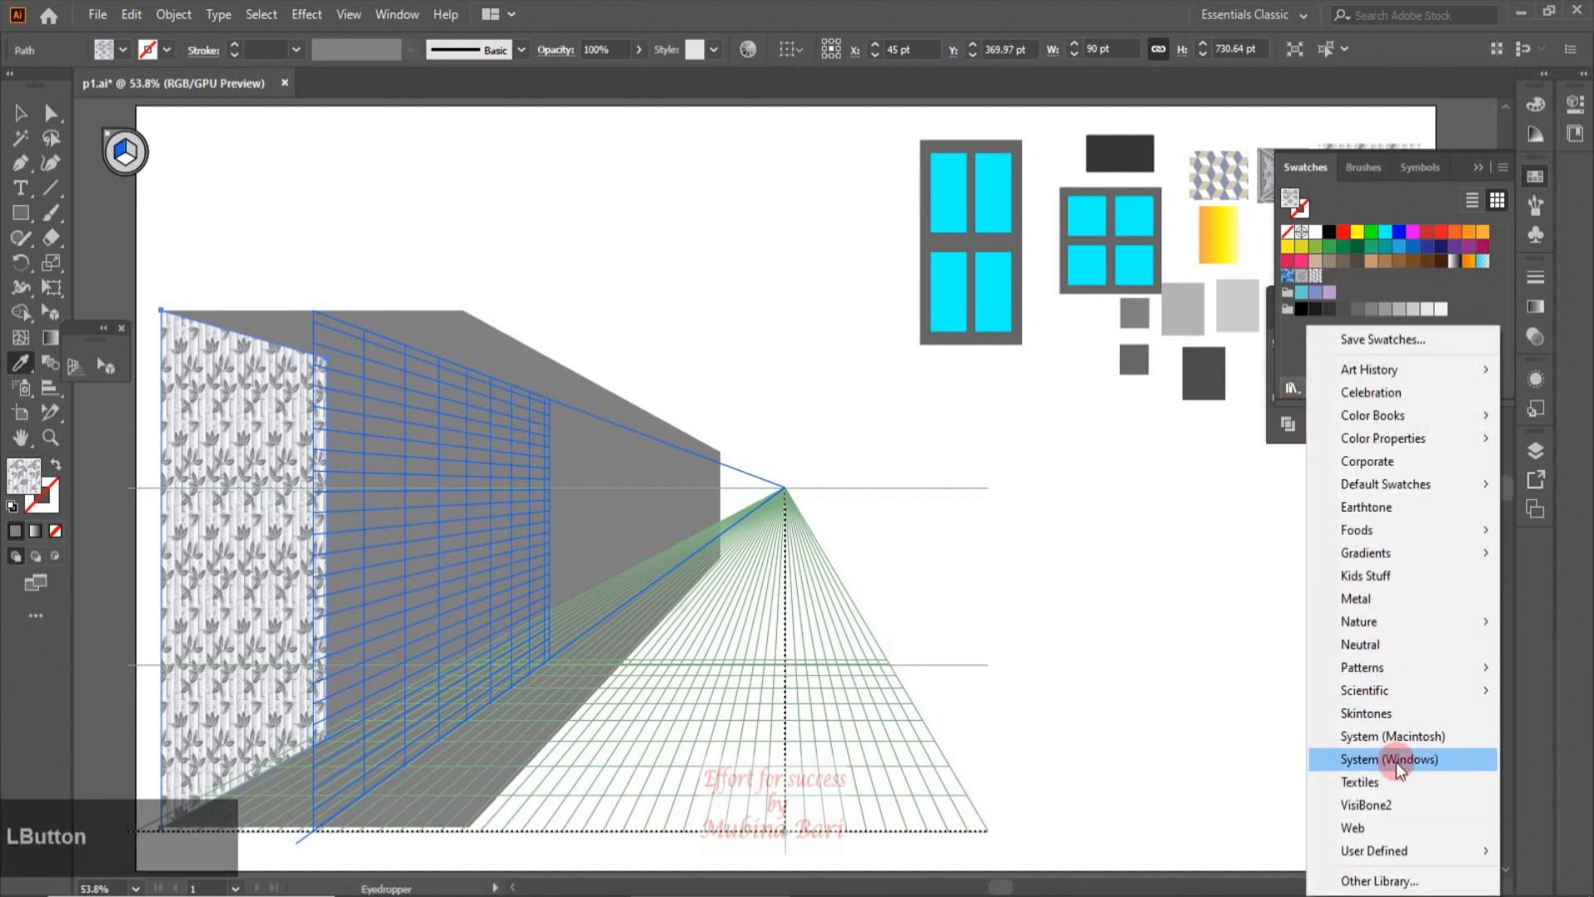
mouse_move(1409, 694)
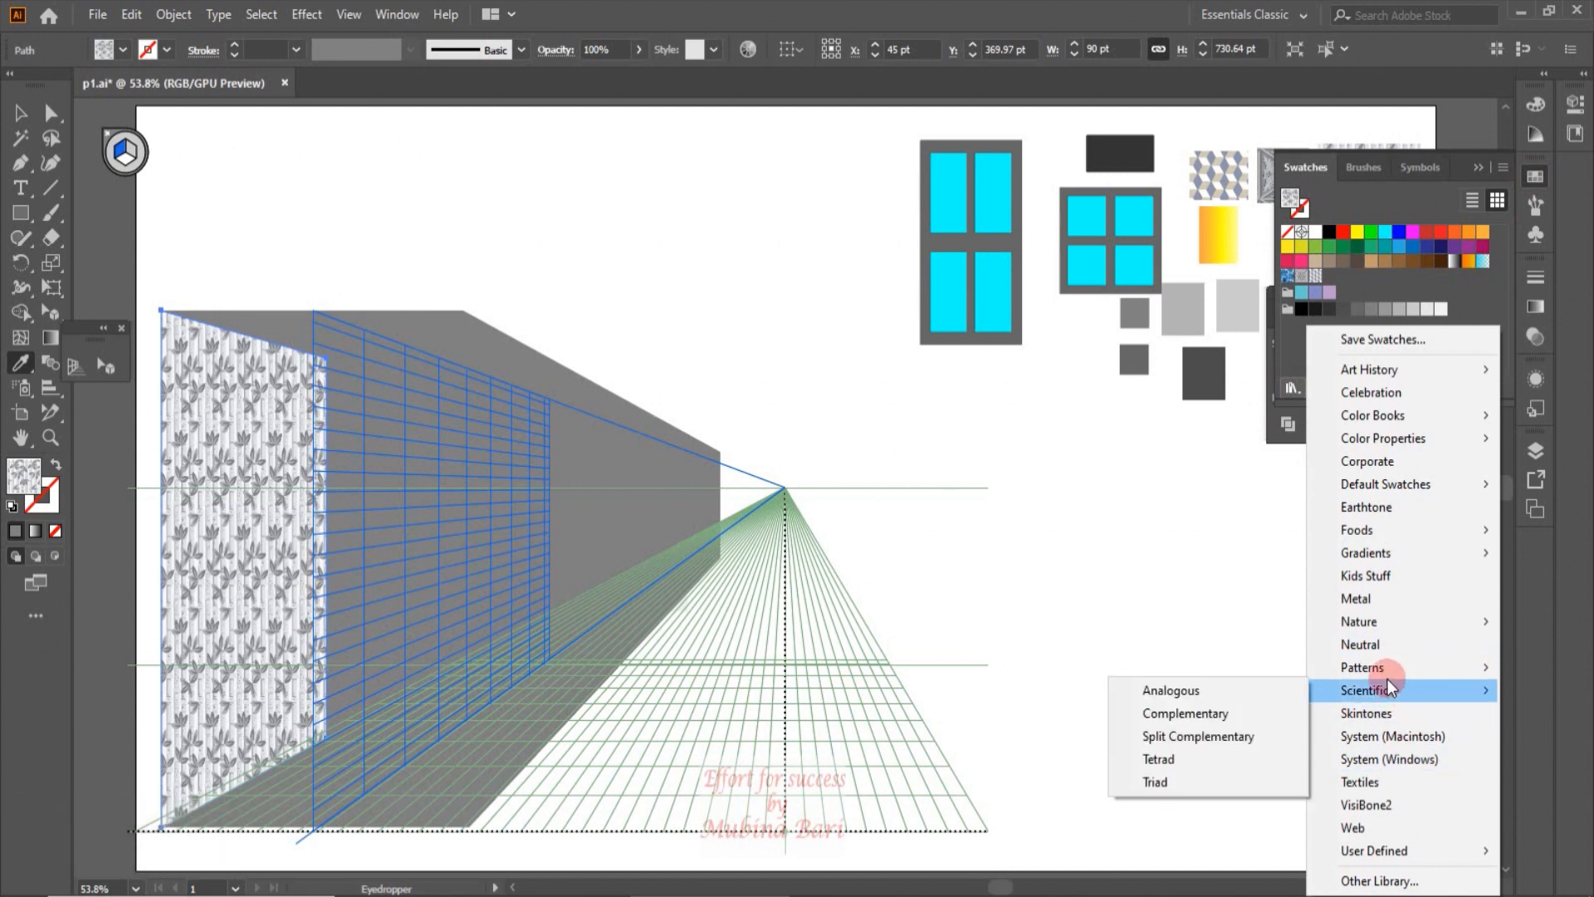
mouse_move(1383, 669)
mouse_move(1252, 671)
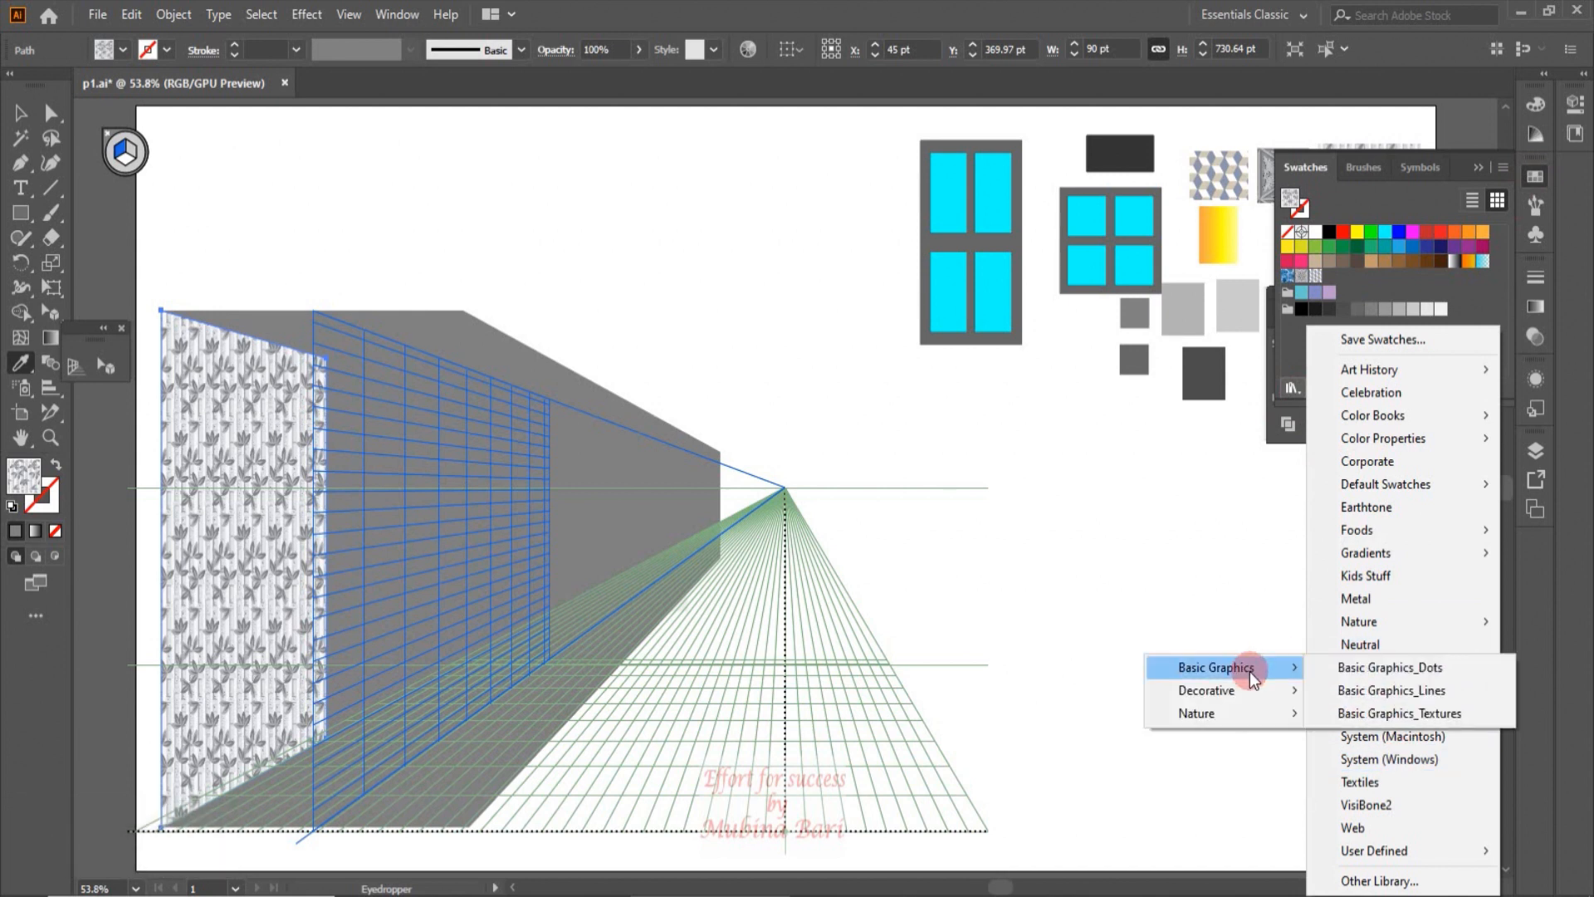
click(1219, 481)
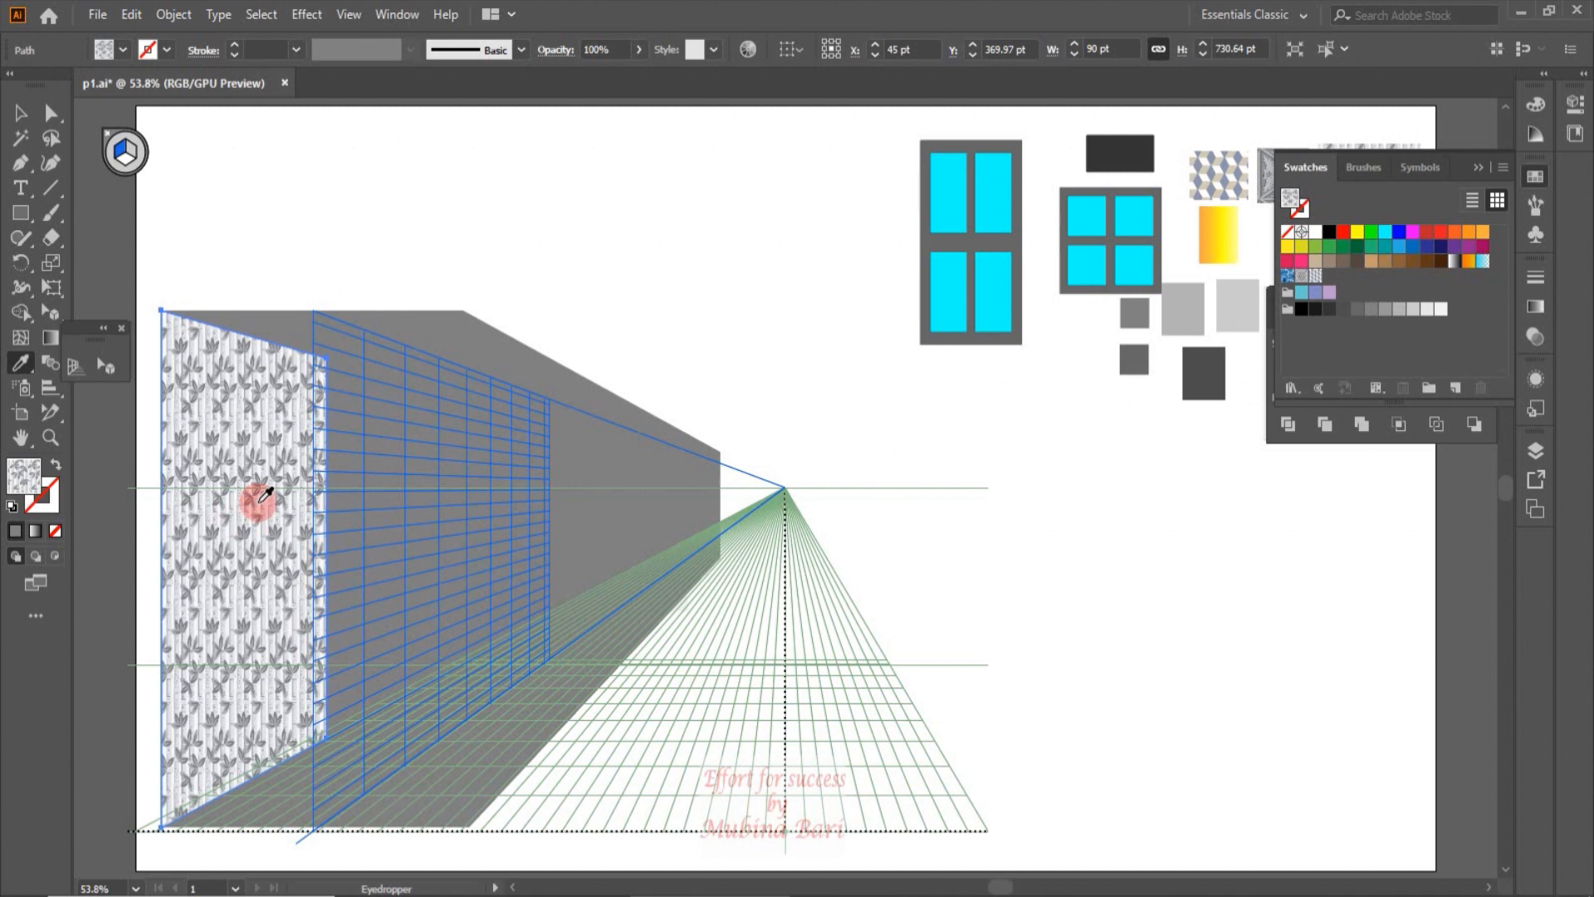
Fill the ceiling with the gray ornamental tile pattern sampled from the square swatch at the artboard's upper right.
key(shift+v)
click(309, 335)
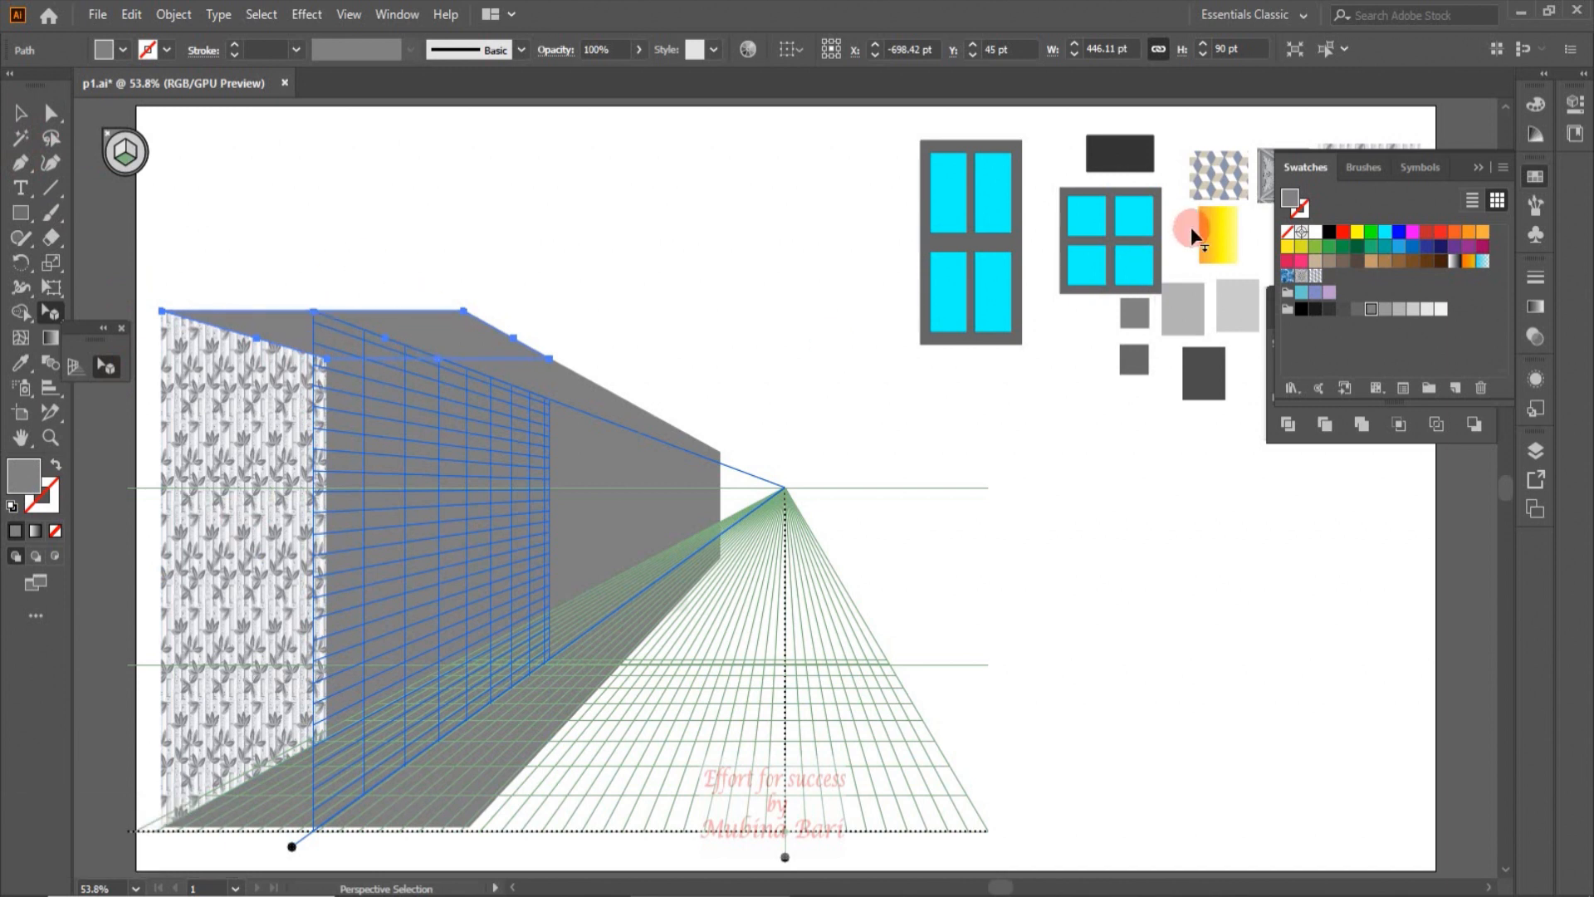
click(1537, 168)
click(20, 363)
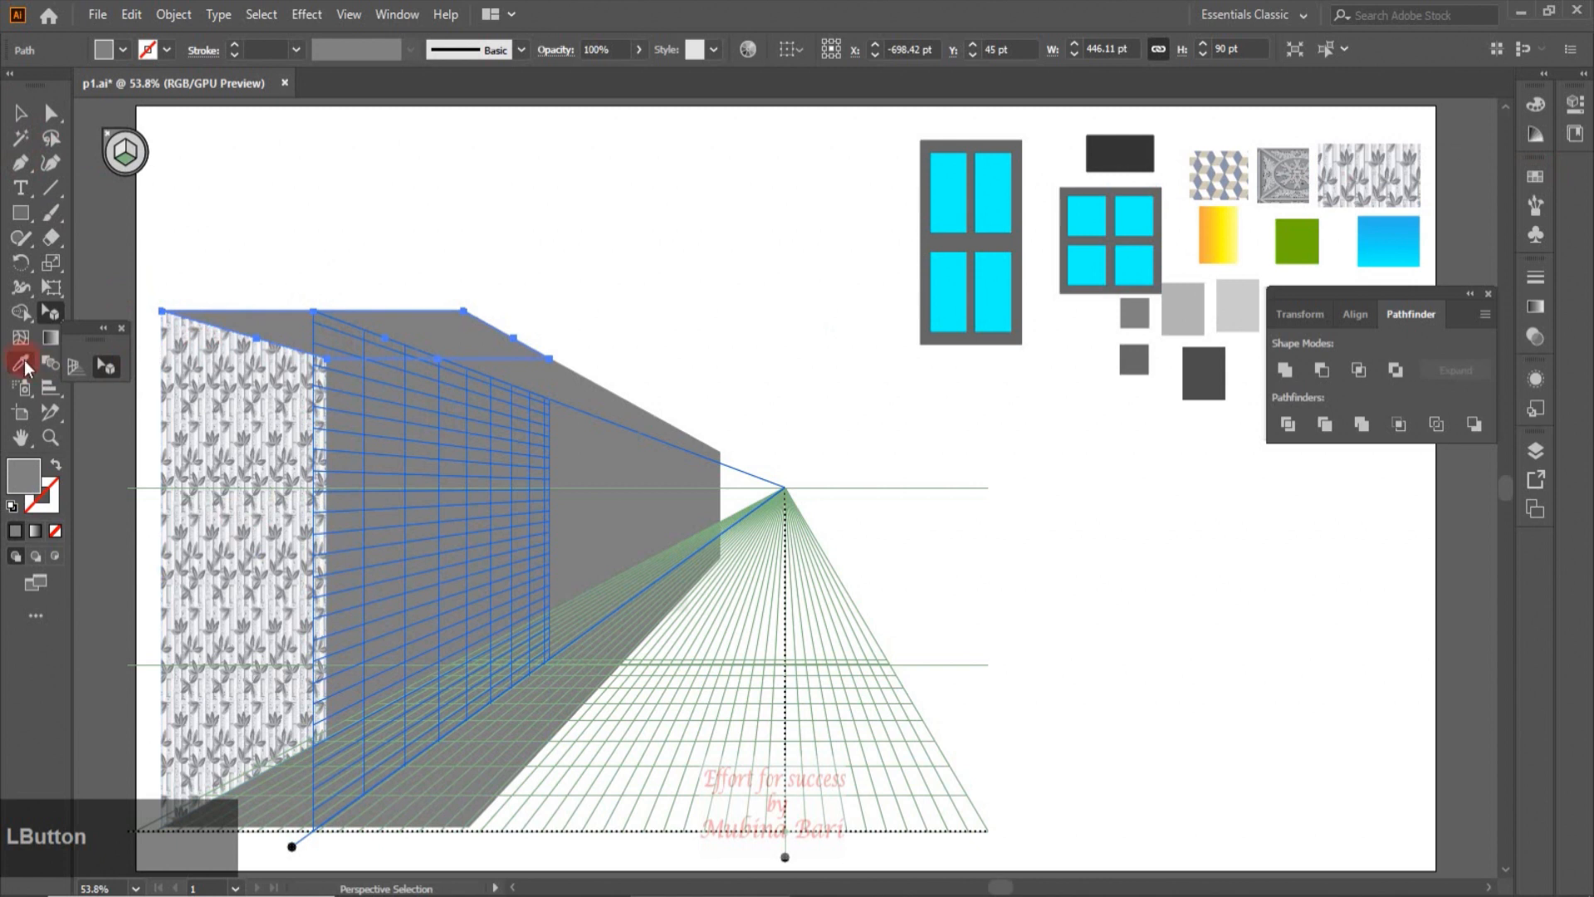
click(1279, 174)
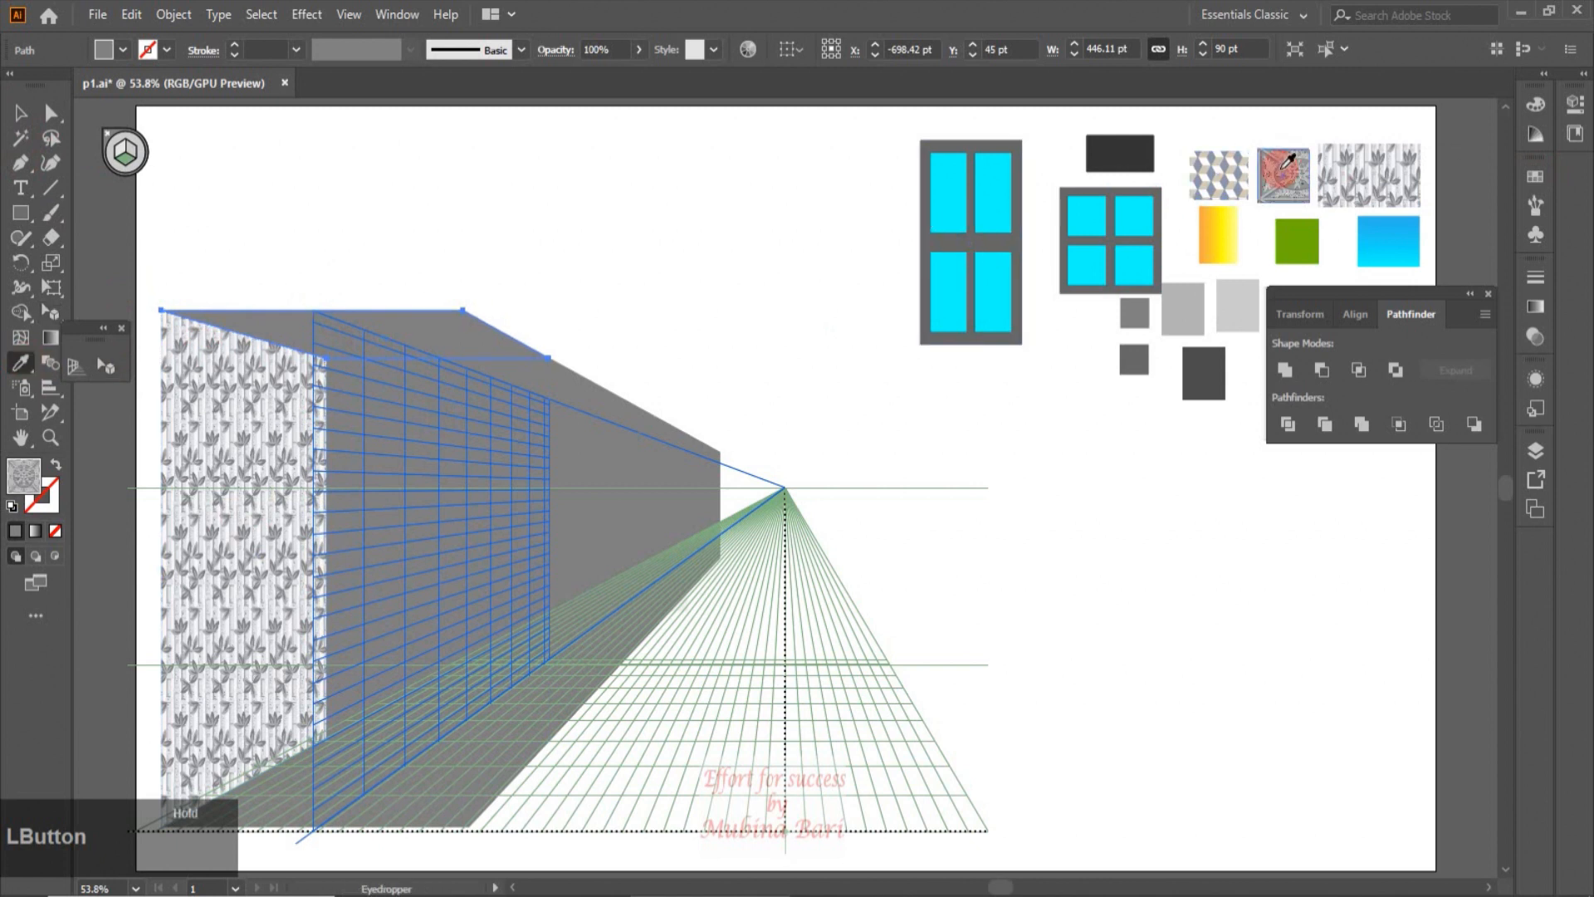
Fill the floor with the isometric cube pattern sampled from its swatch beside the ornamental tile swatch.
key(v)
click(513, 745)
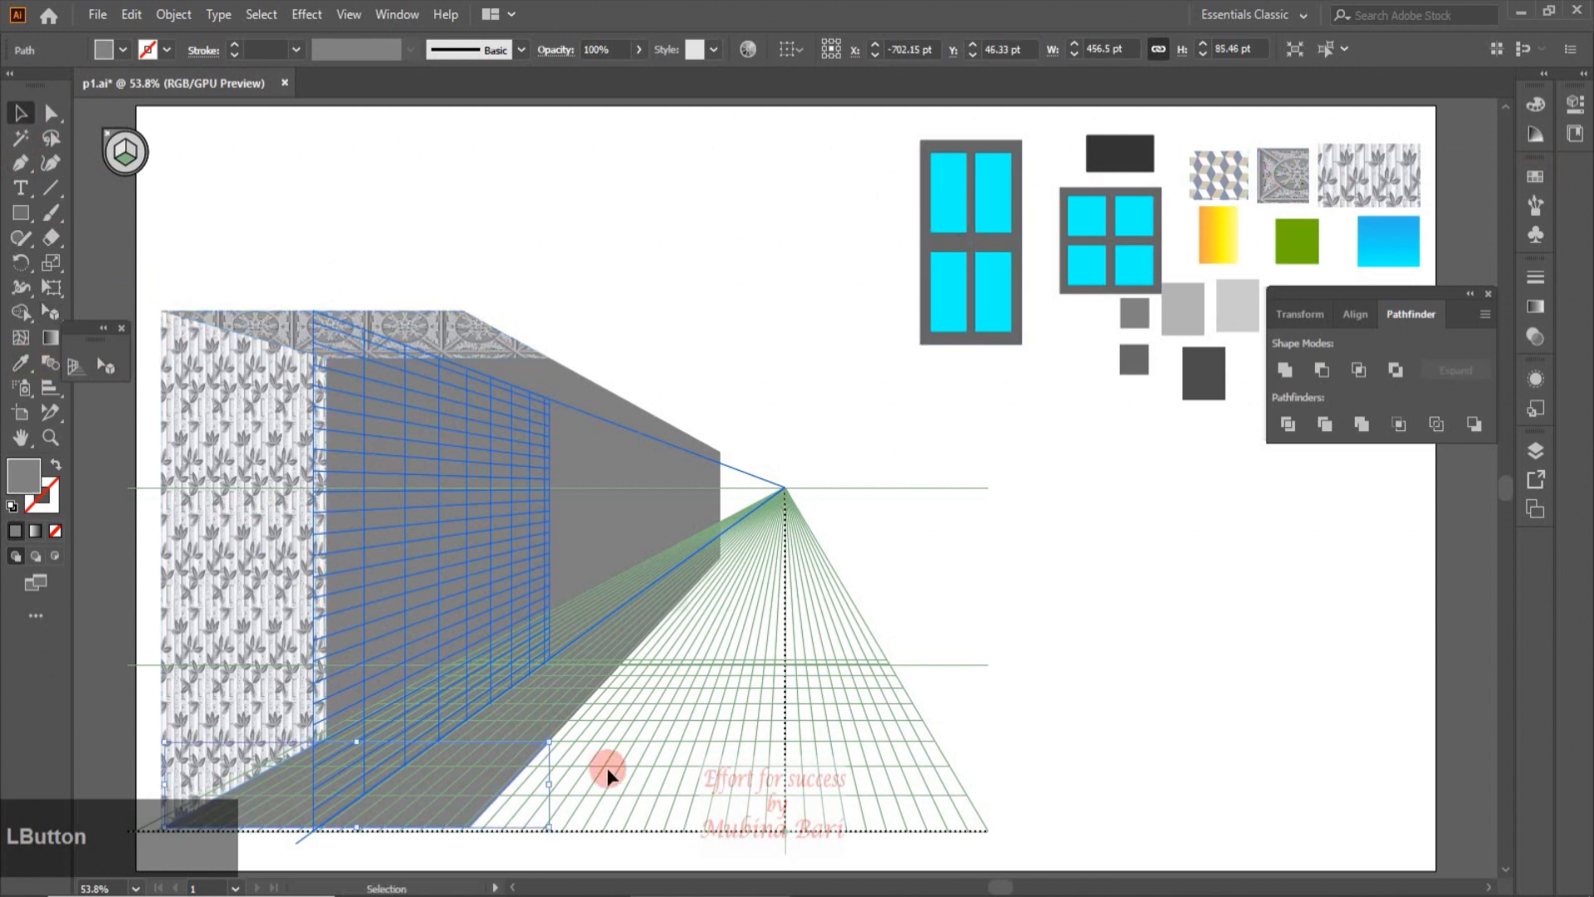
click(604, 764)
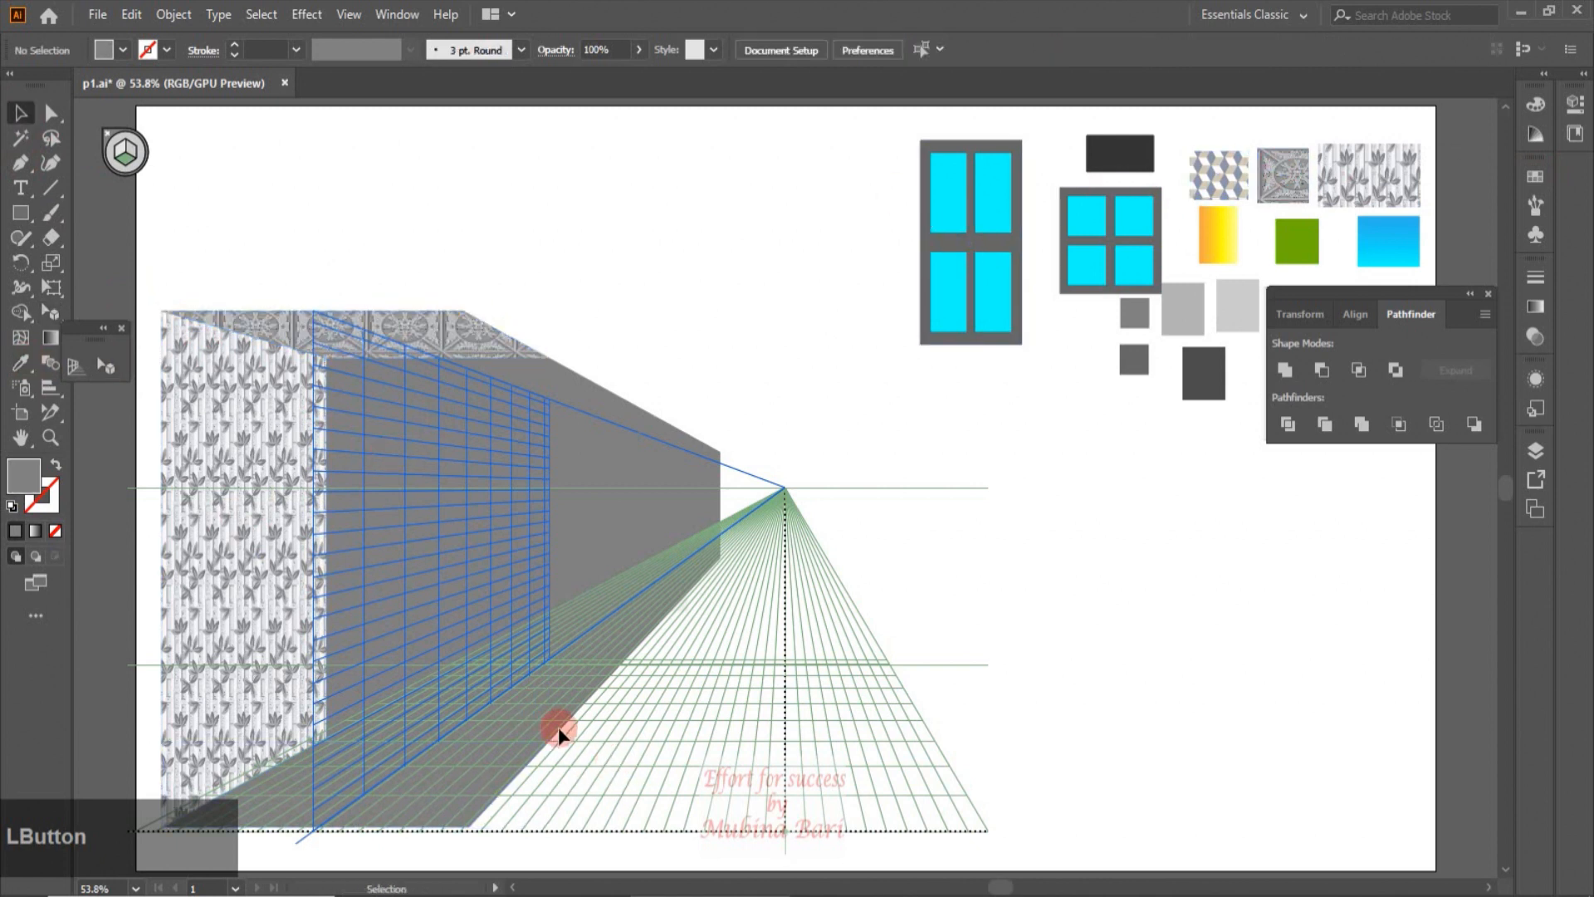
click(473, 764)
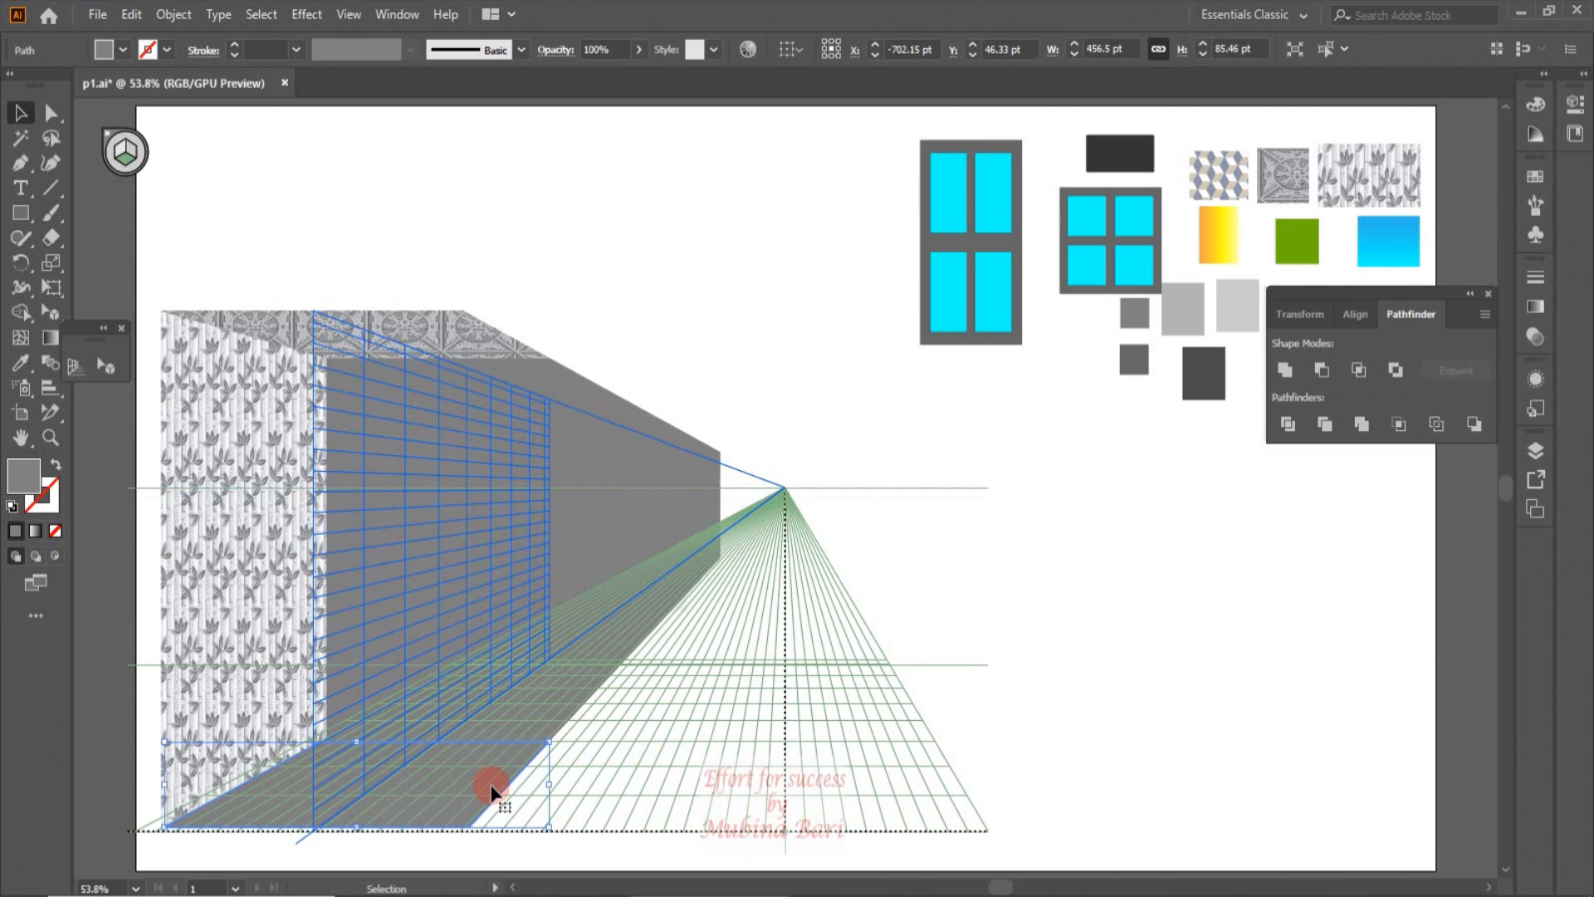
key(ctrl)
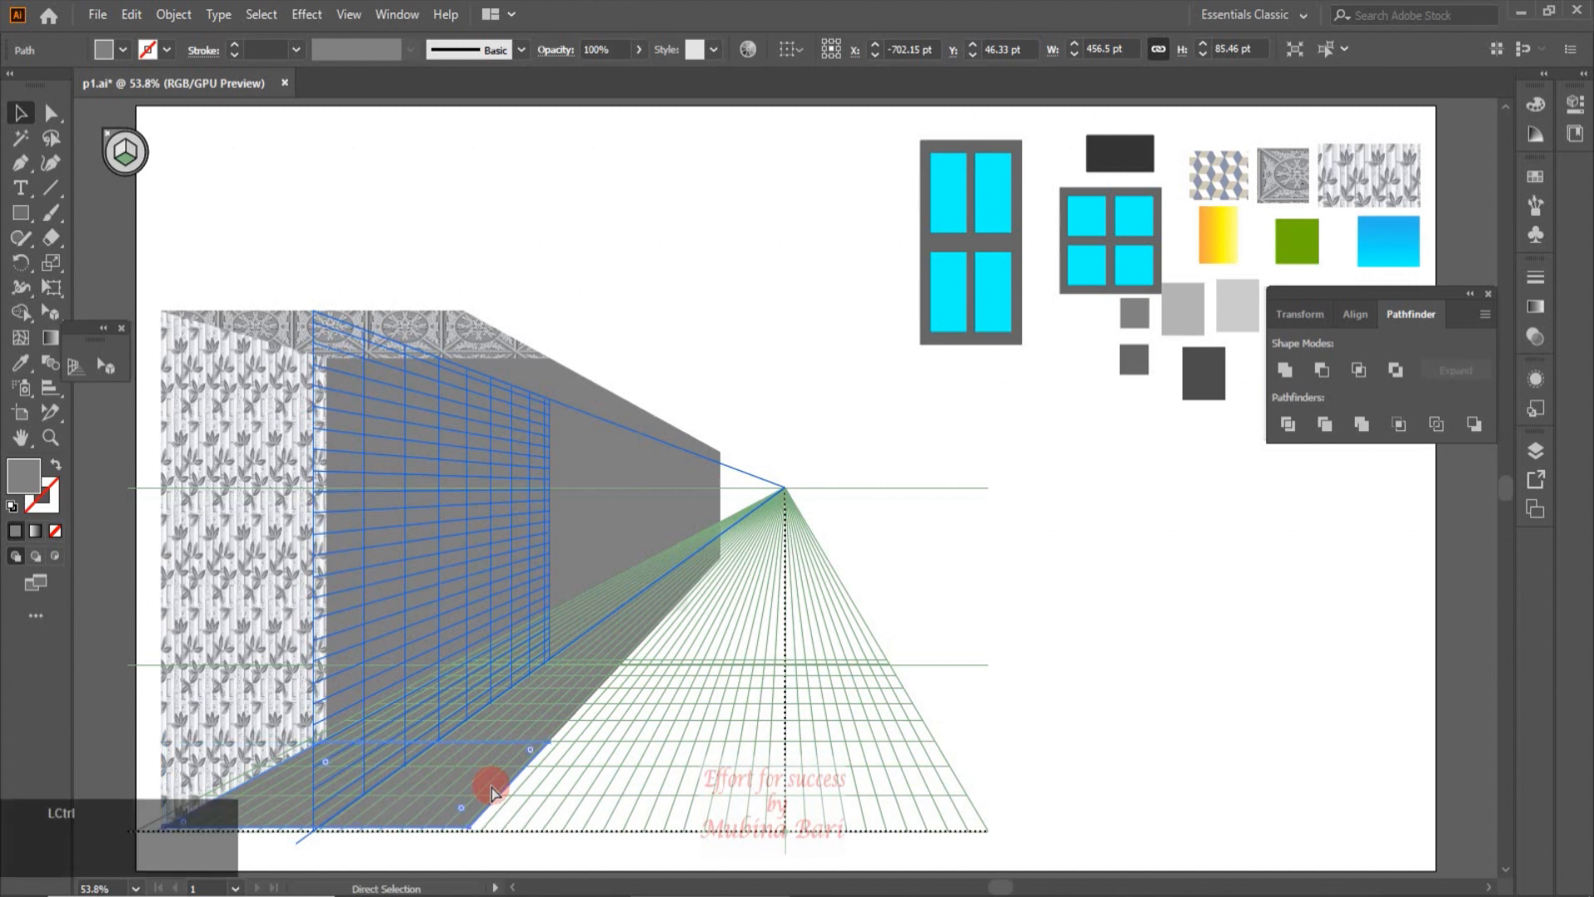
key(ctrl)
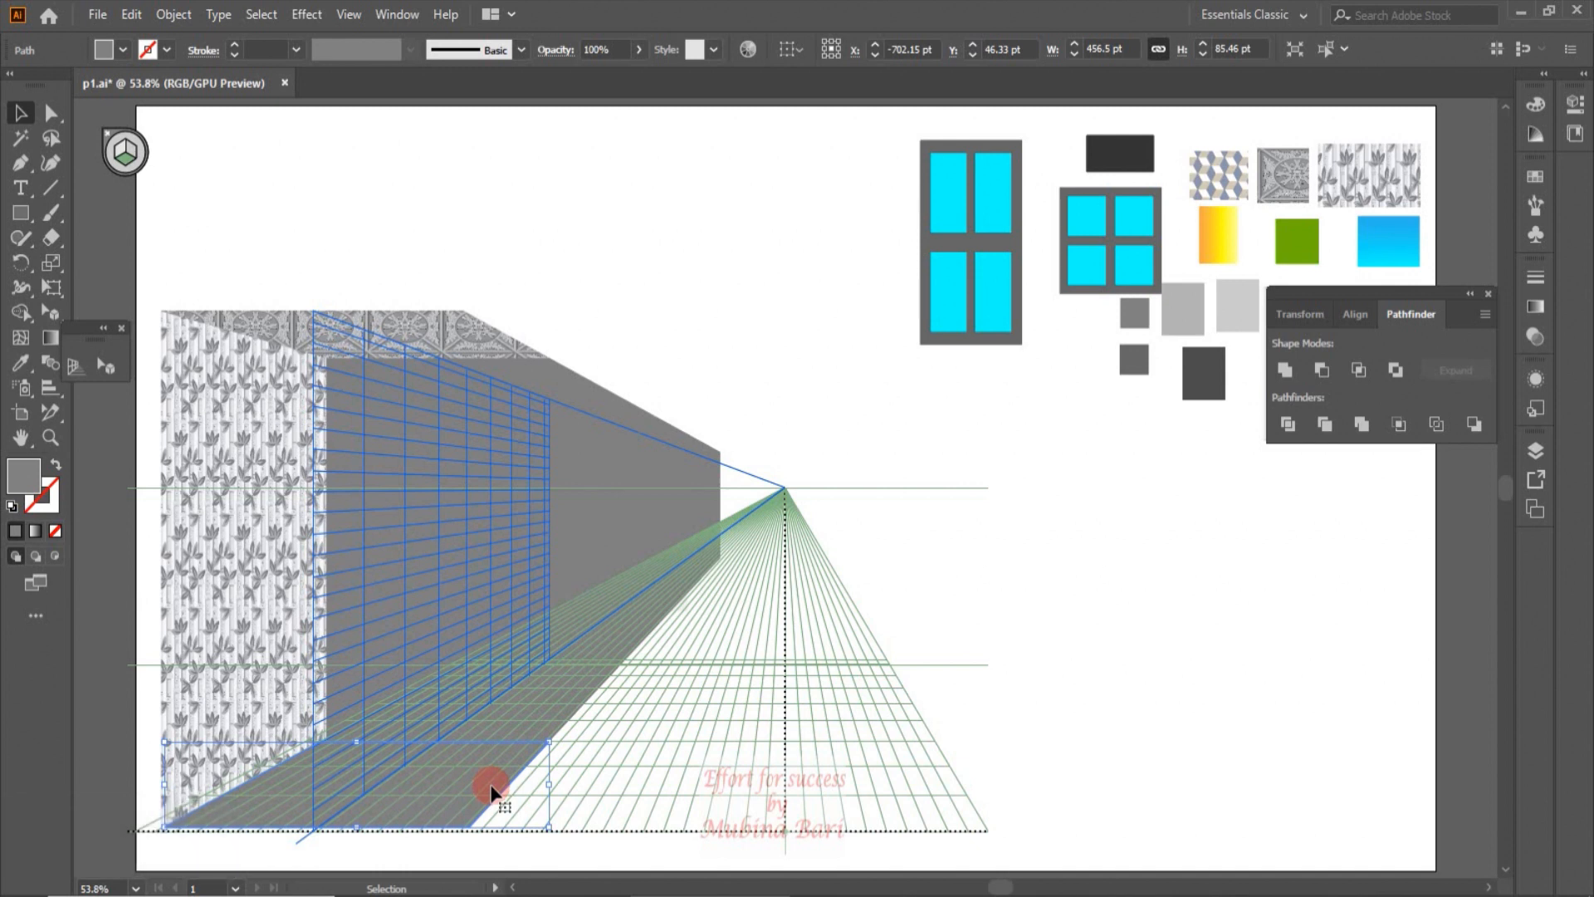
click(20, 360)
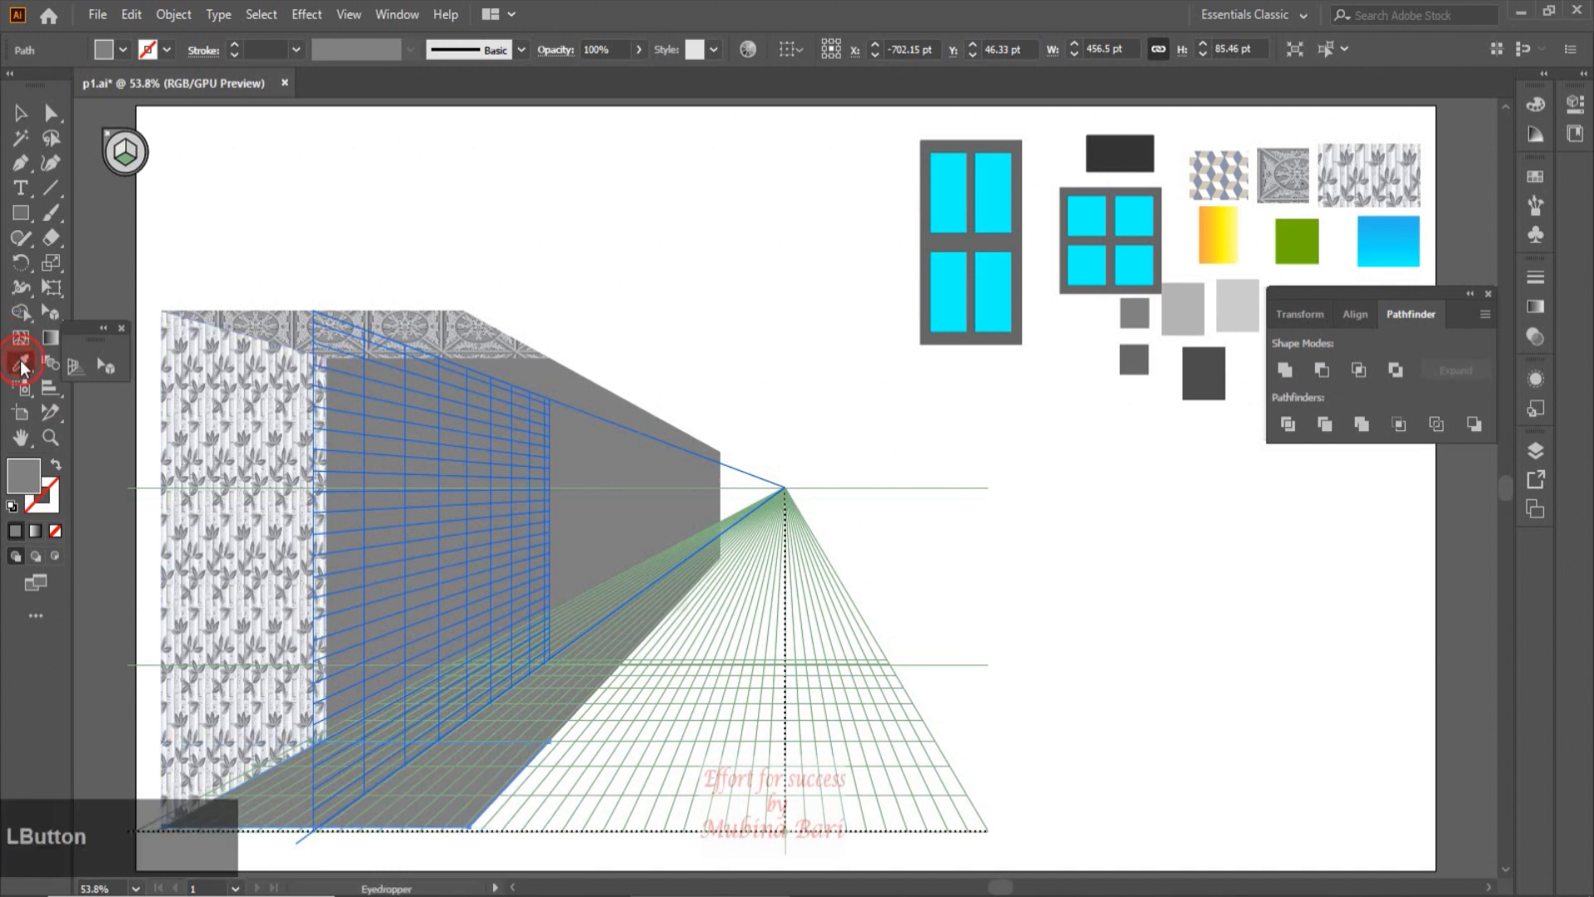
click(1229, 168)
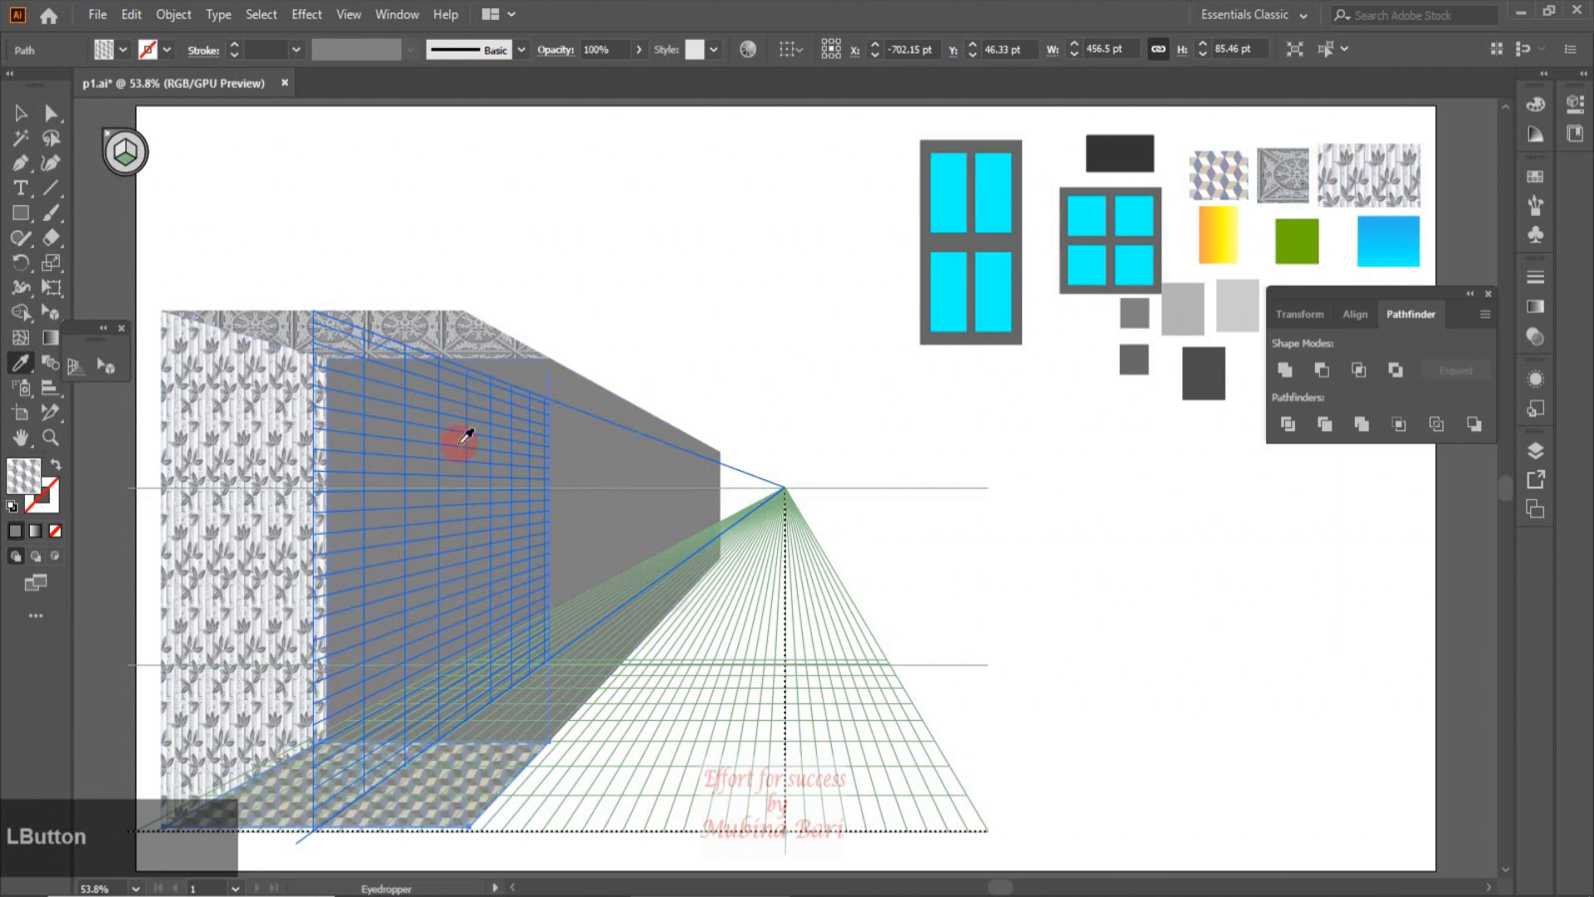
Shift the cube-patterned floor sideways out of the room, then draw a 300 by 180 pt rectangle over it with a red fill.
click(20, 112)
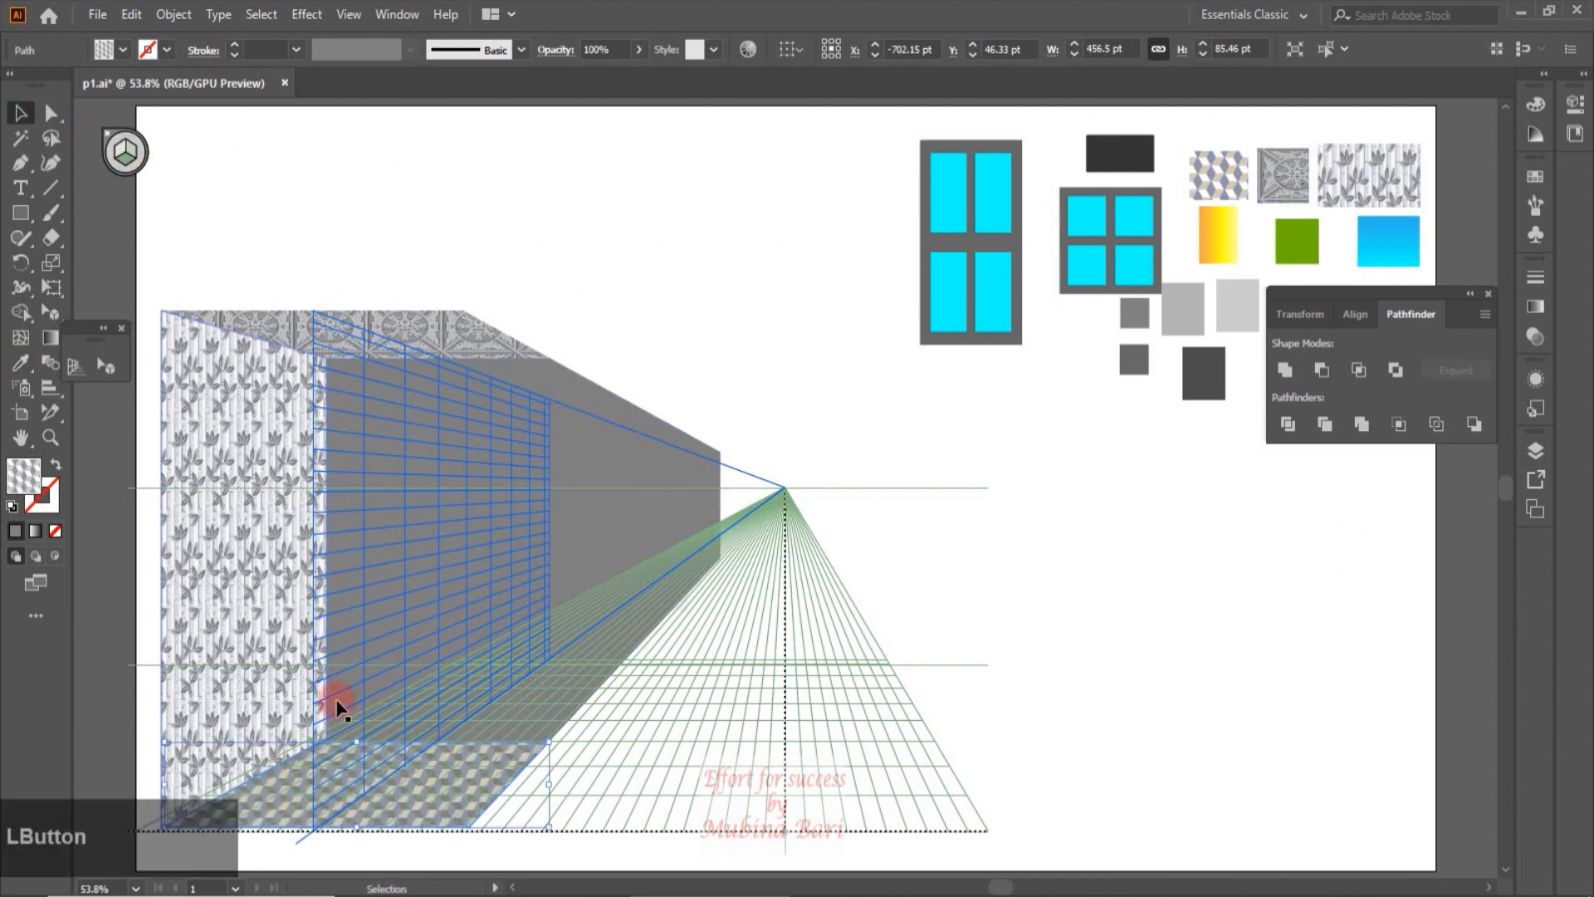
drag(462, 802, 662, 811)
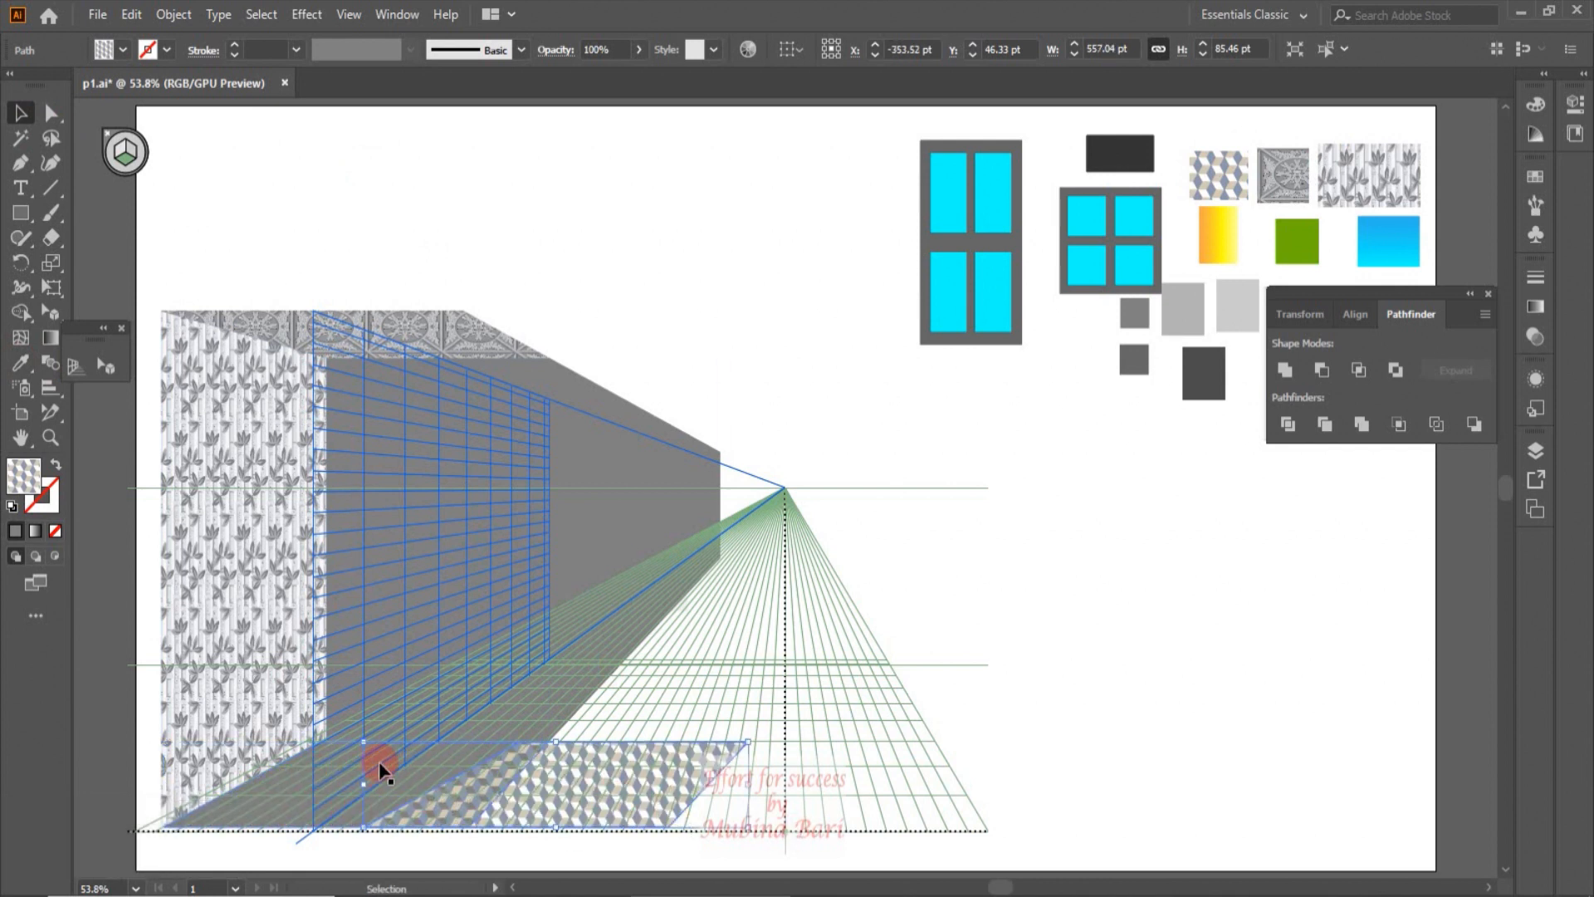
click(21, 213)
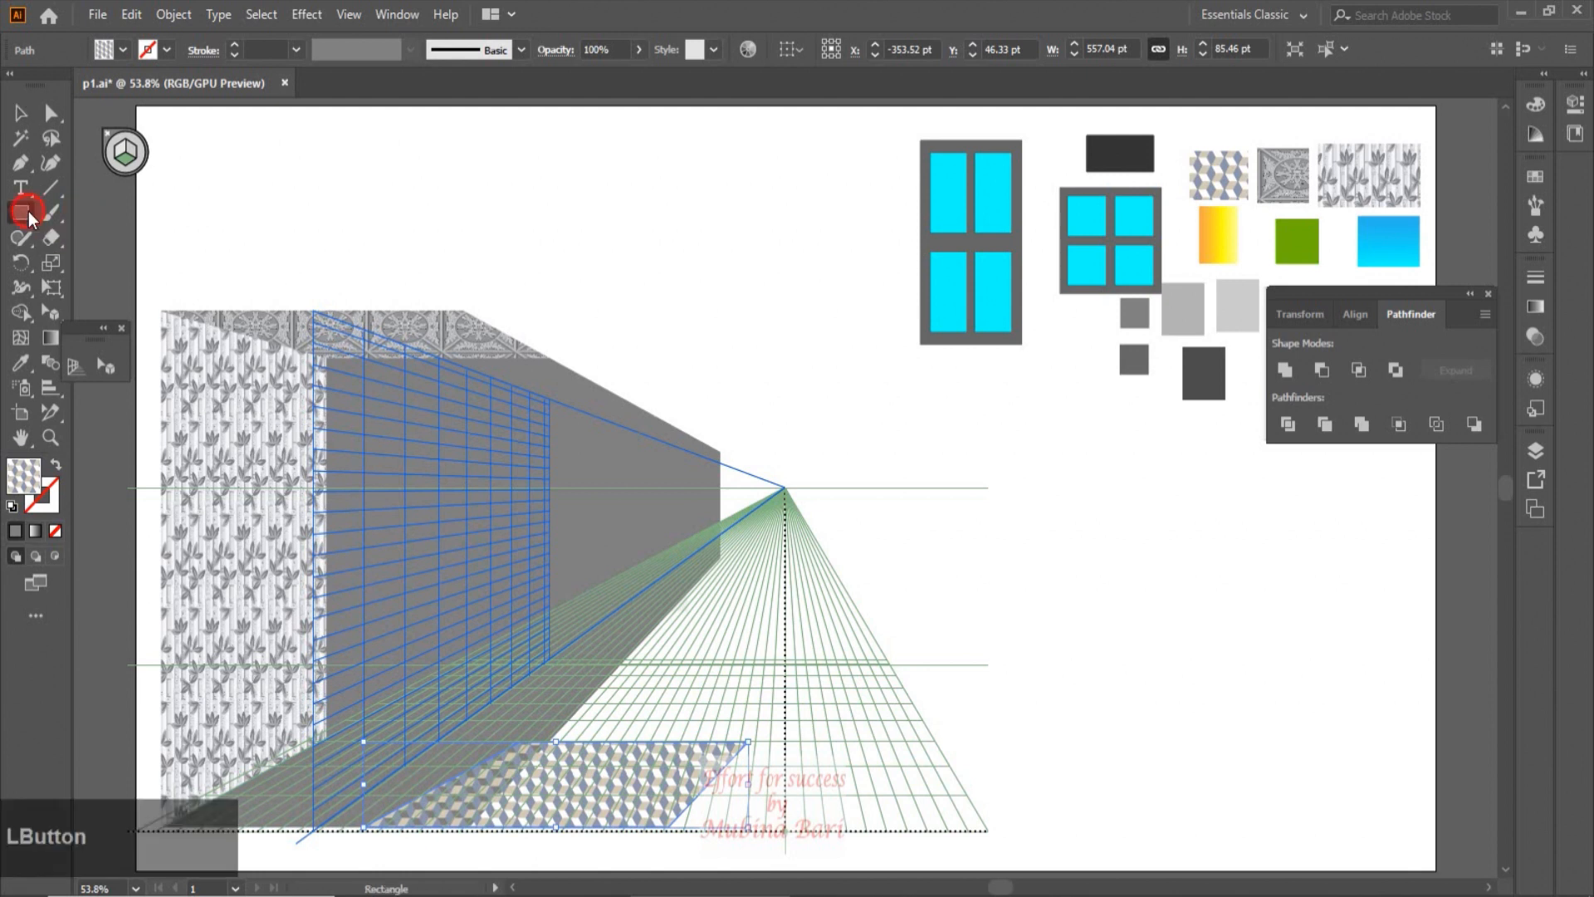
drag(620, 688, 702, 838)
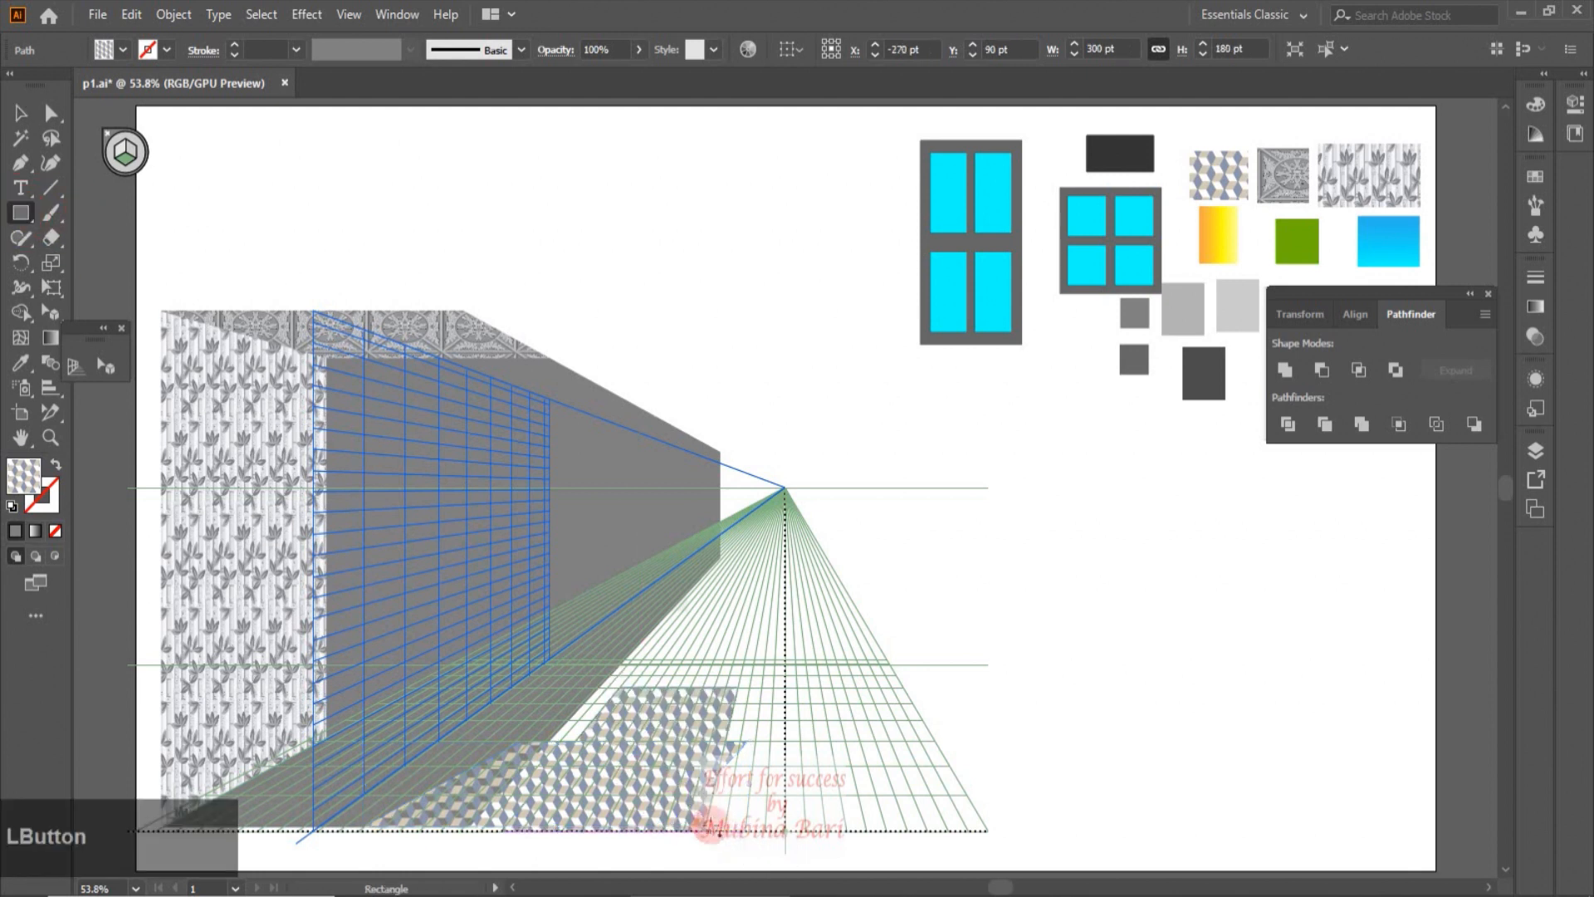
click(124, 49)
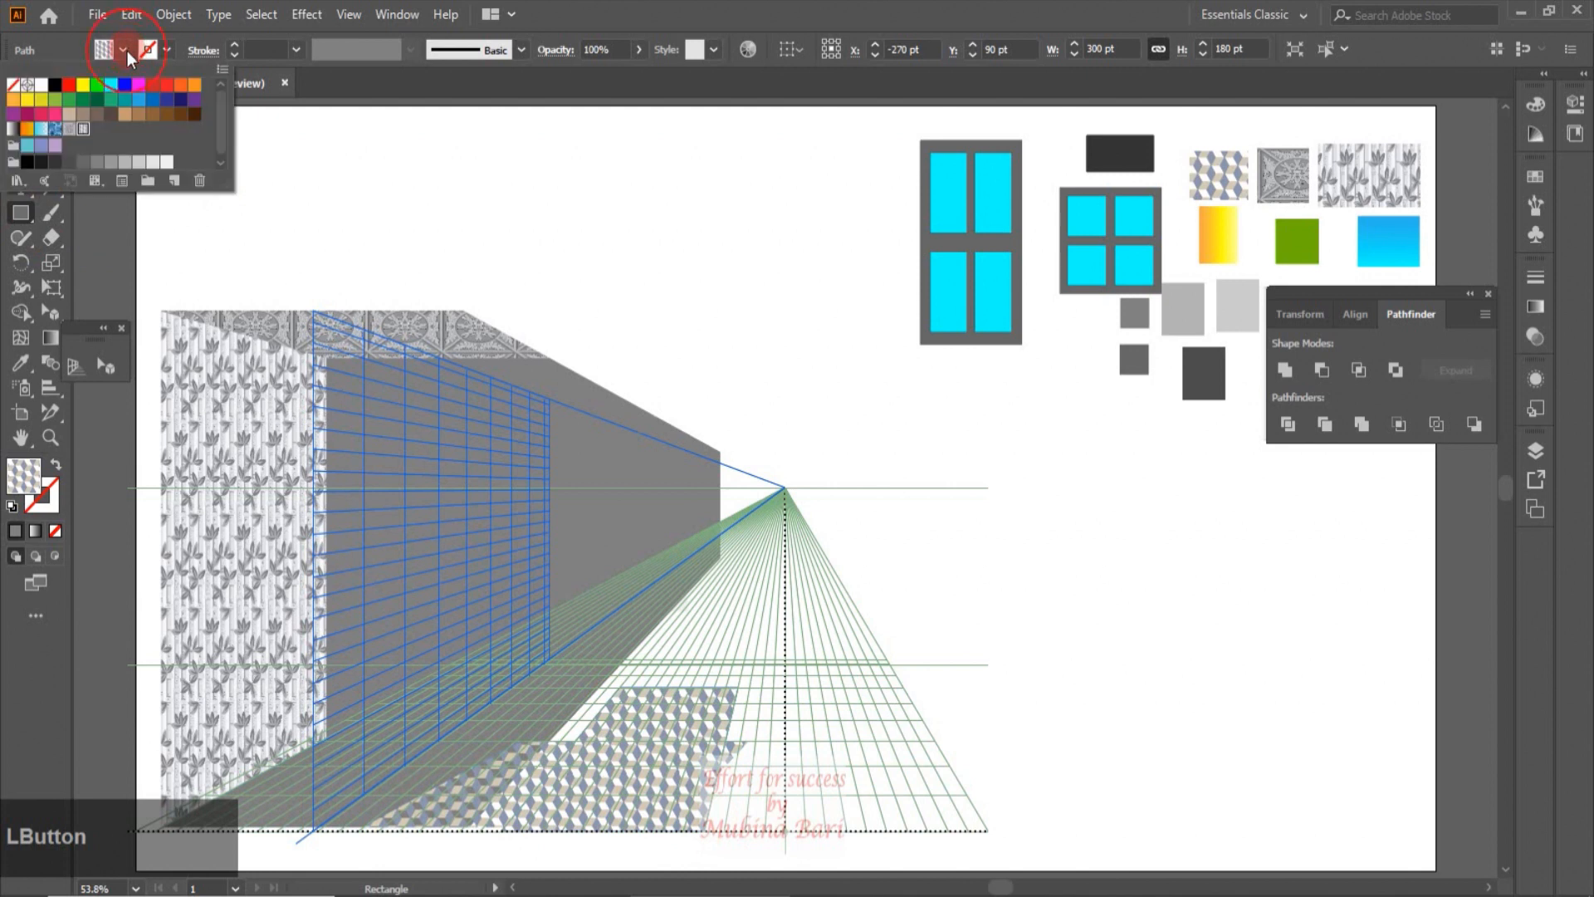
click(151, 86)
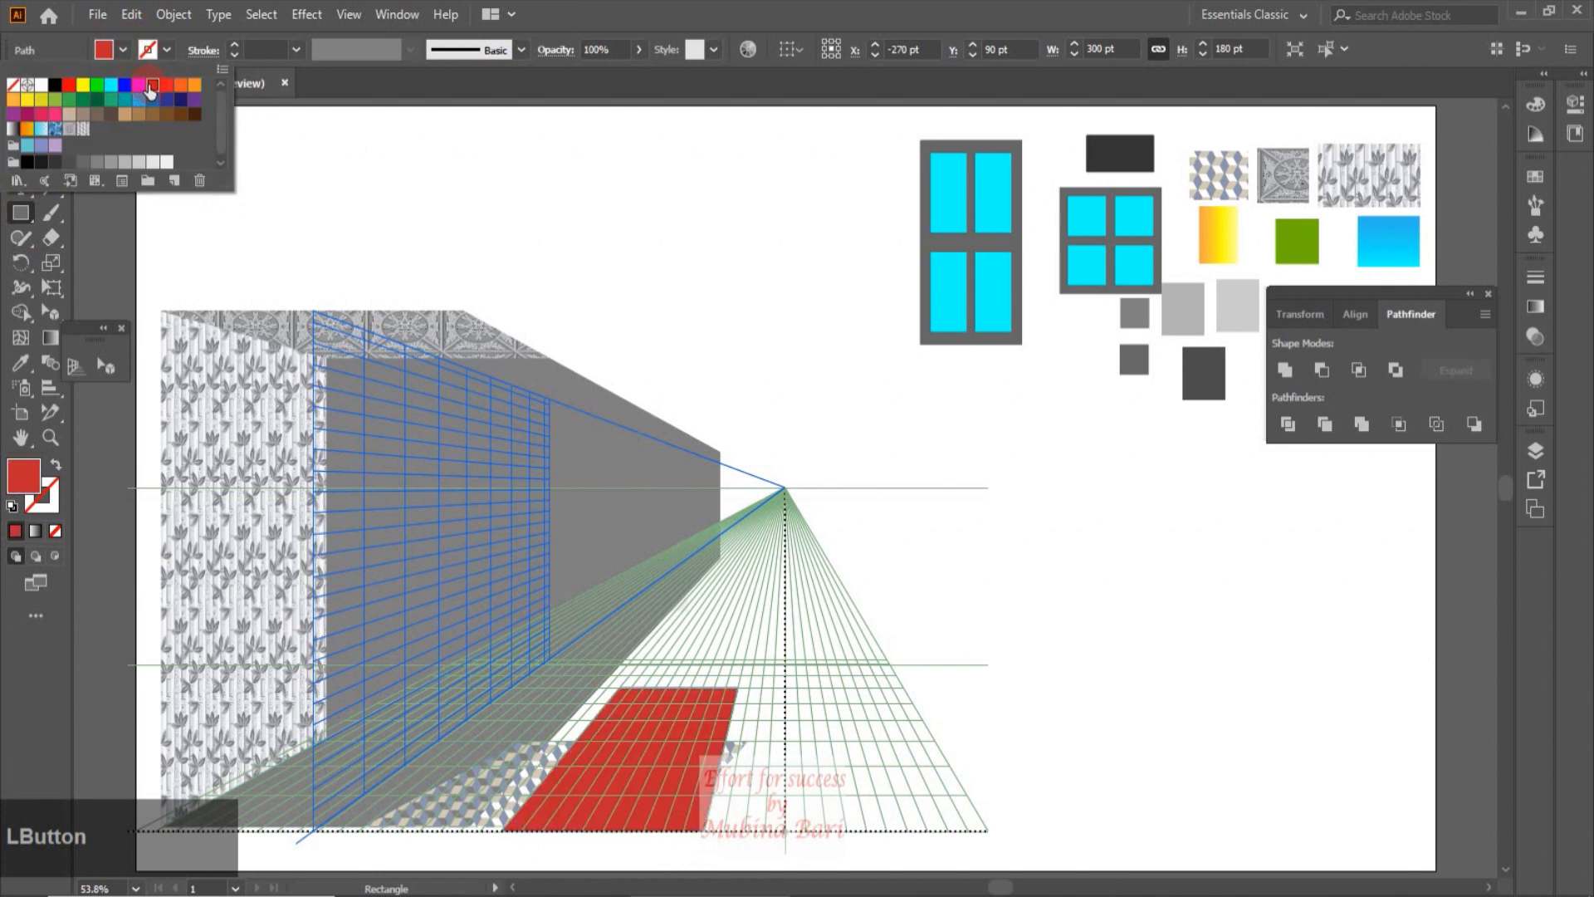
click(447, 569)
Send the red rectangle to the back, behind the cube-patterned floor.
click(21, 112)
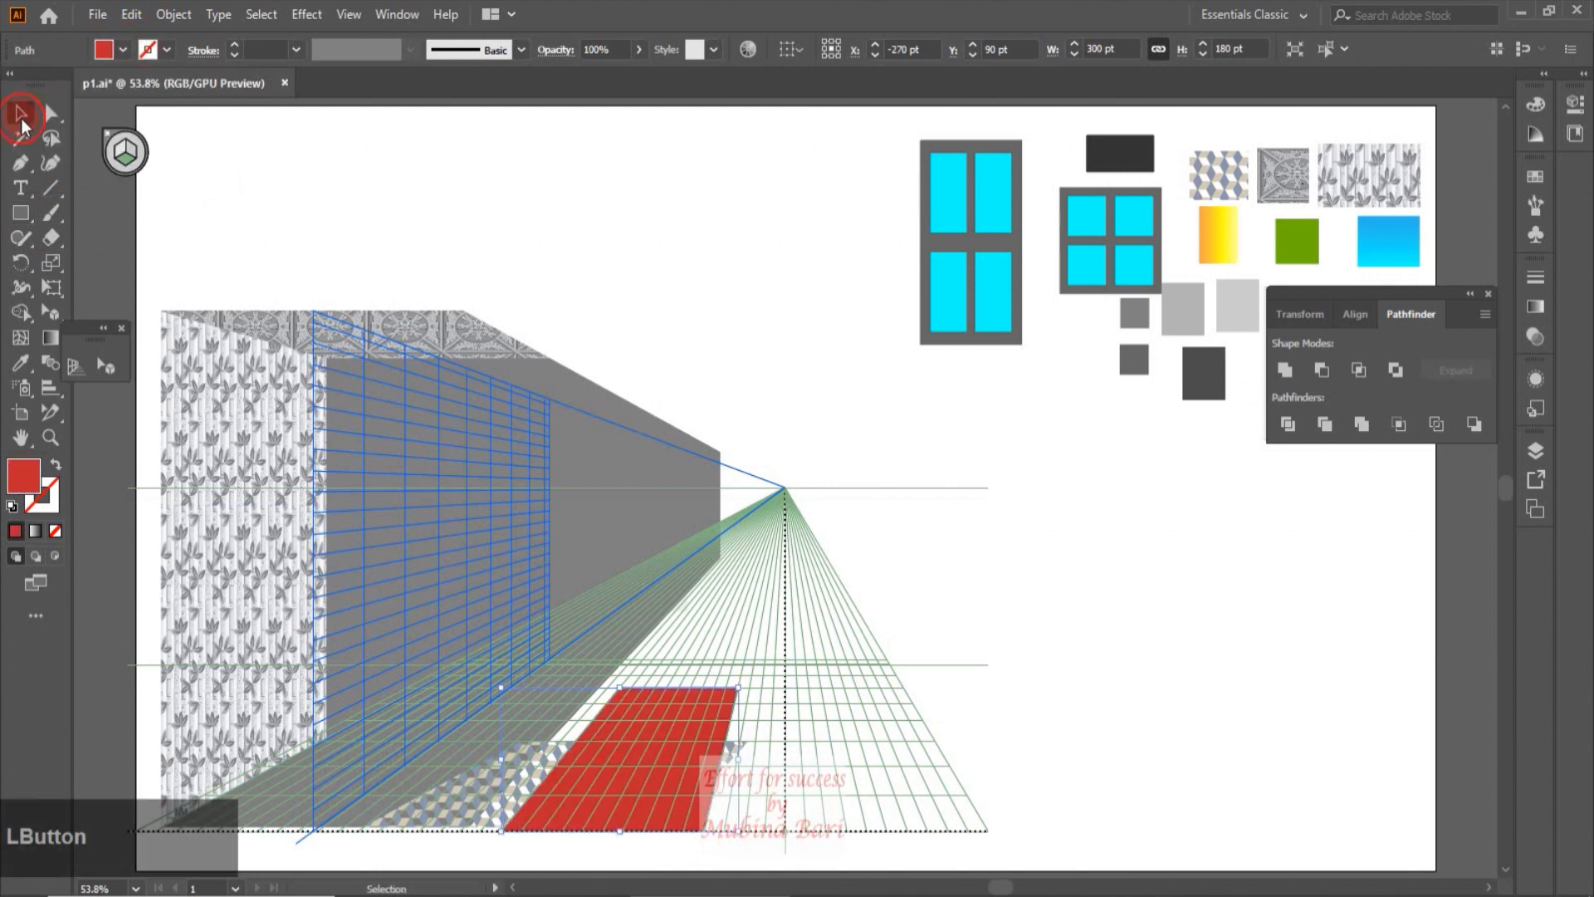
right_click(603, 774)
mouse_move(674, 665)
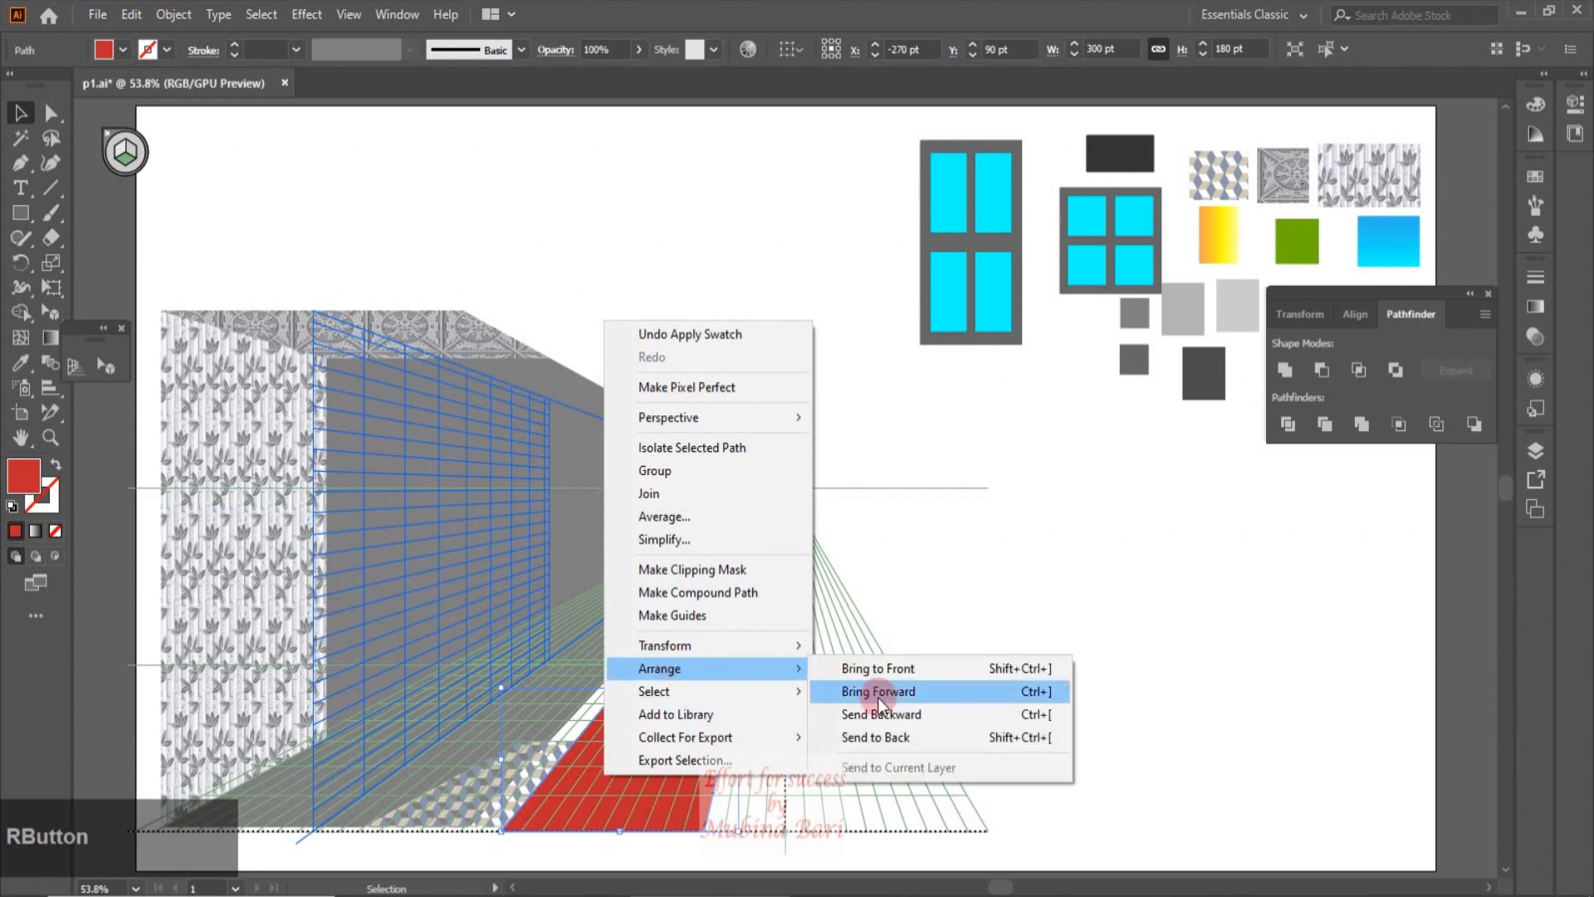
click(880, 737)
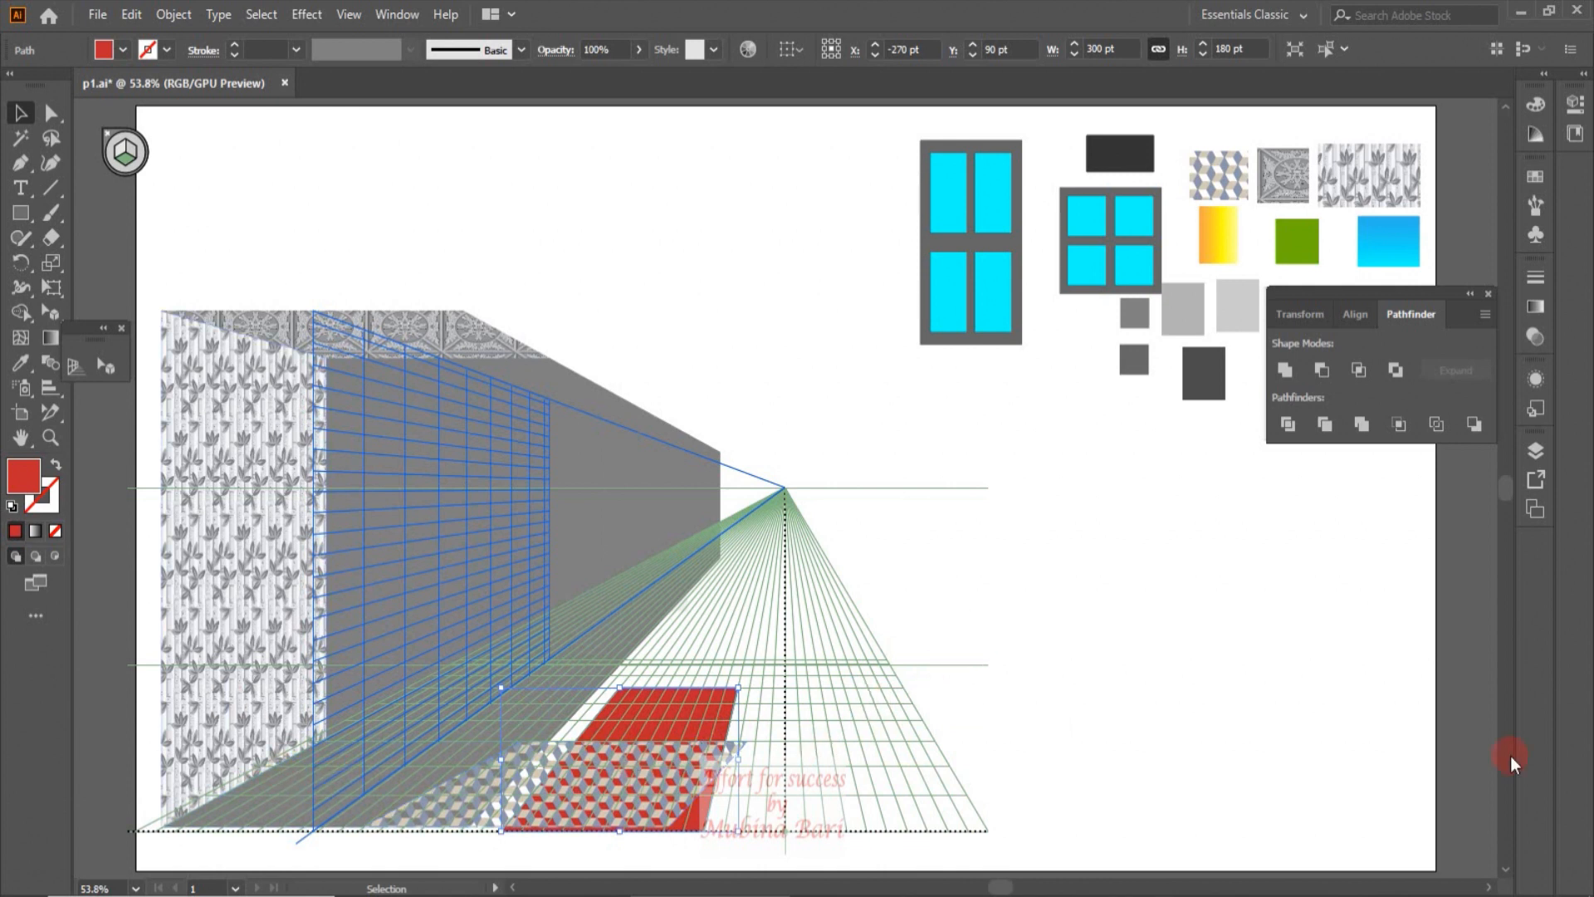
Undo the red rectangle's arrangement, fill and drawing, and the move of the patterned floor.
key(ctrl+z)
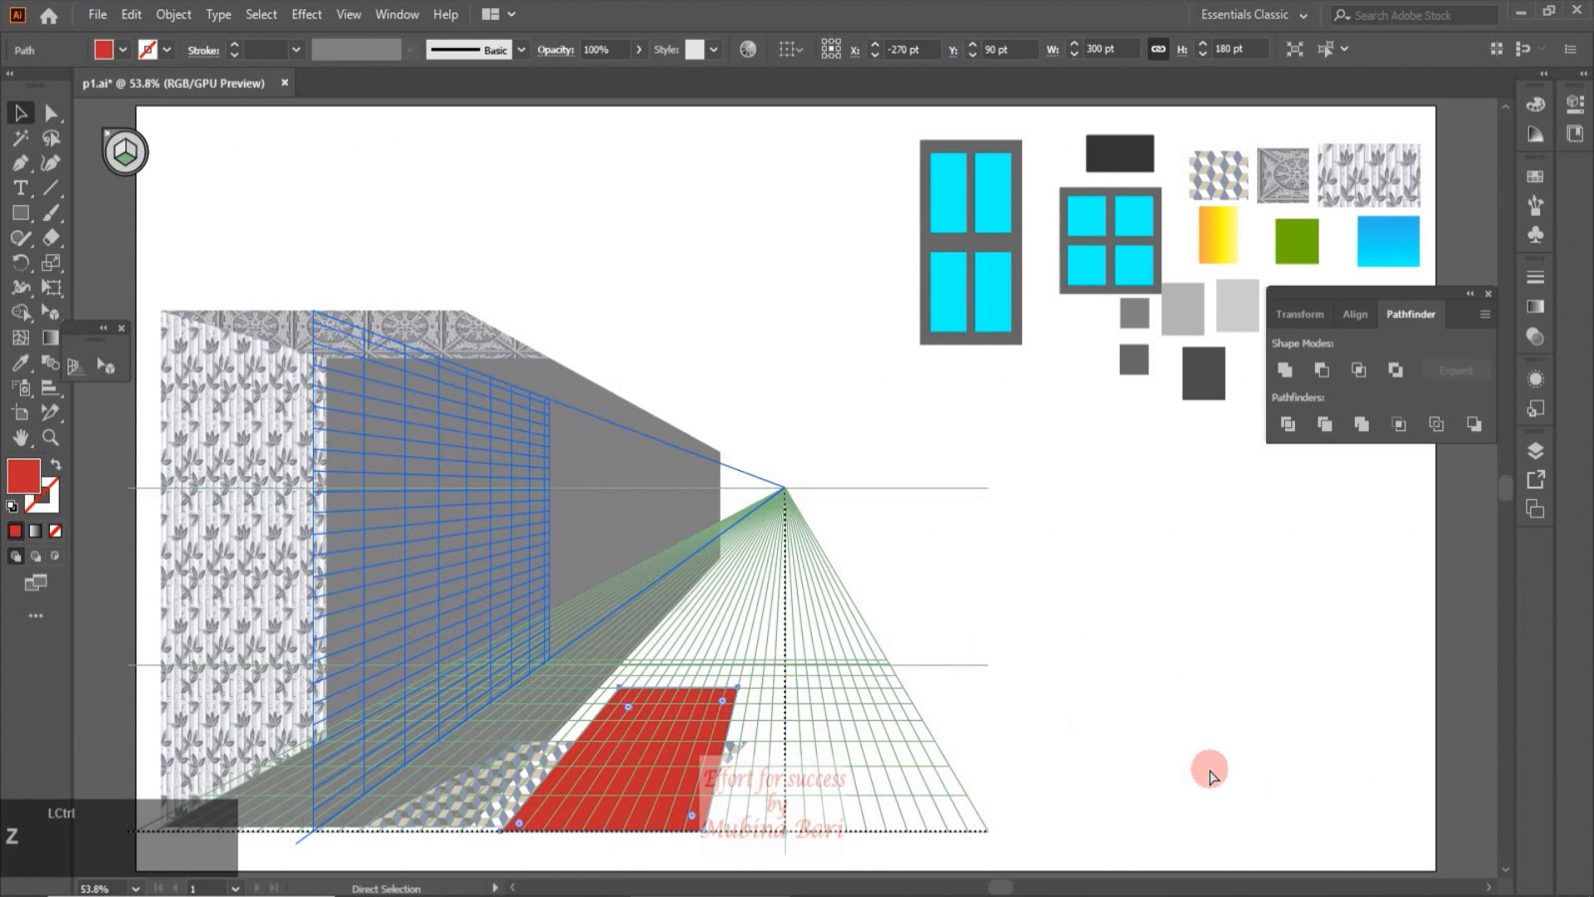
key(ctrl+z)
key(ctrl+z)
key(ctrl+z)
key(ctrl+z)
key(ctrl+z)
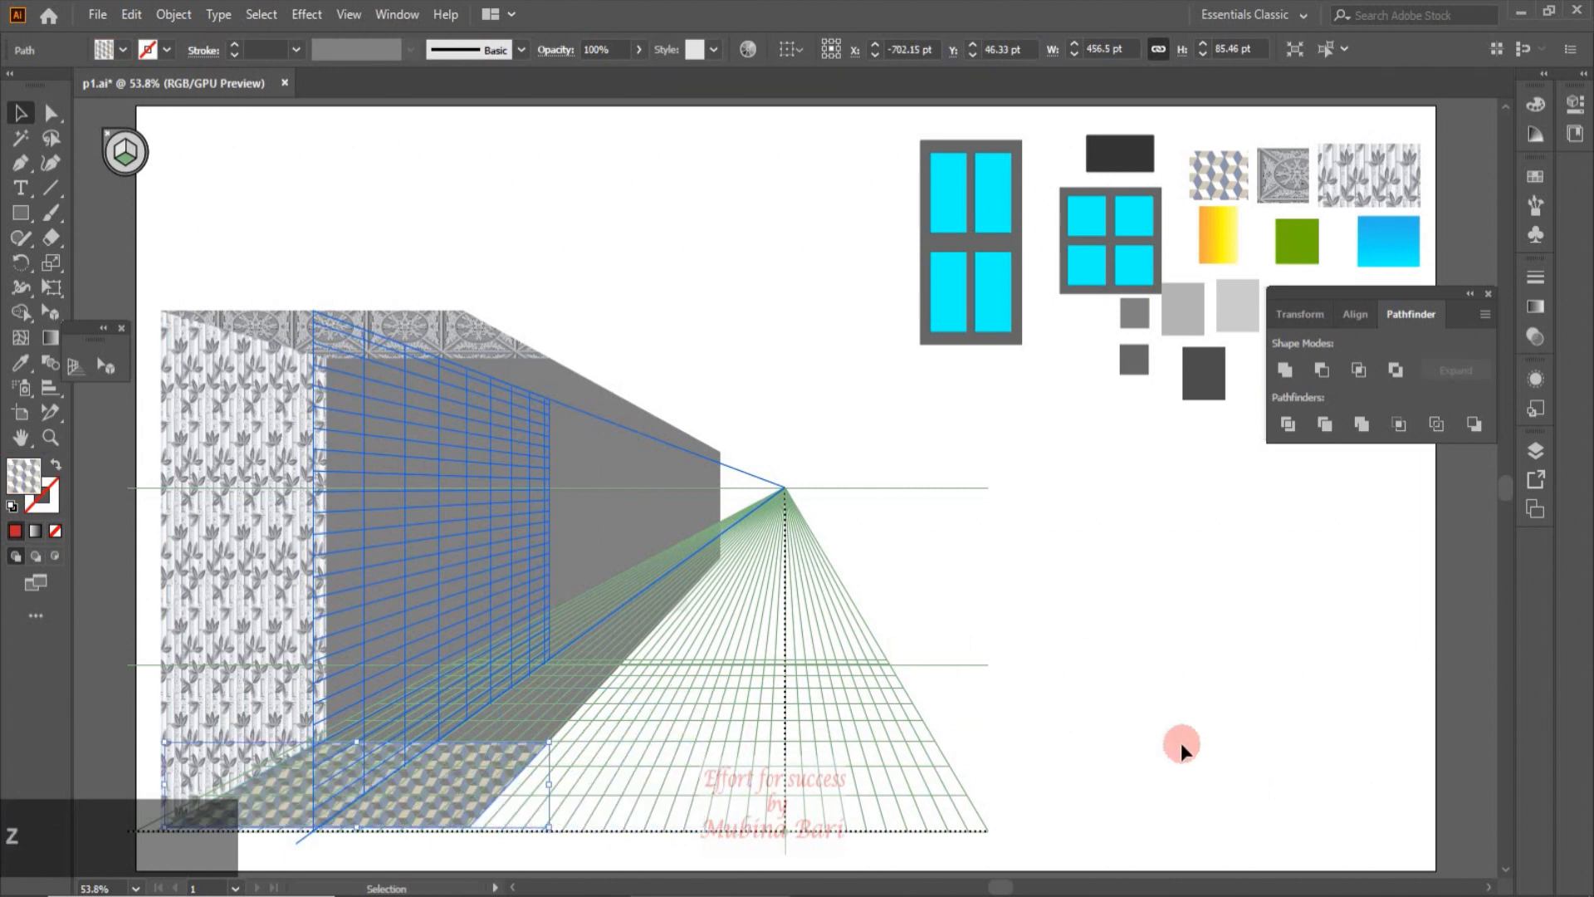
Fill the receding wall to the right of the flat wall with the lightest gray sampled from the sample squares.
click(903, 375)
click(616, 541)
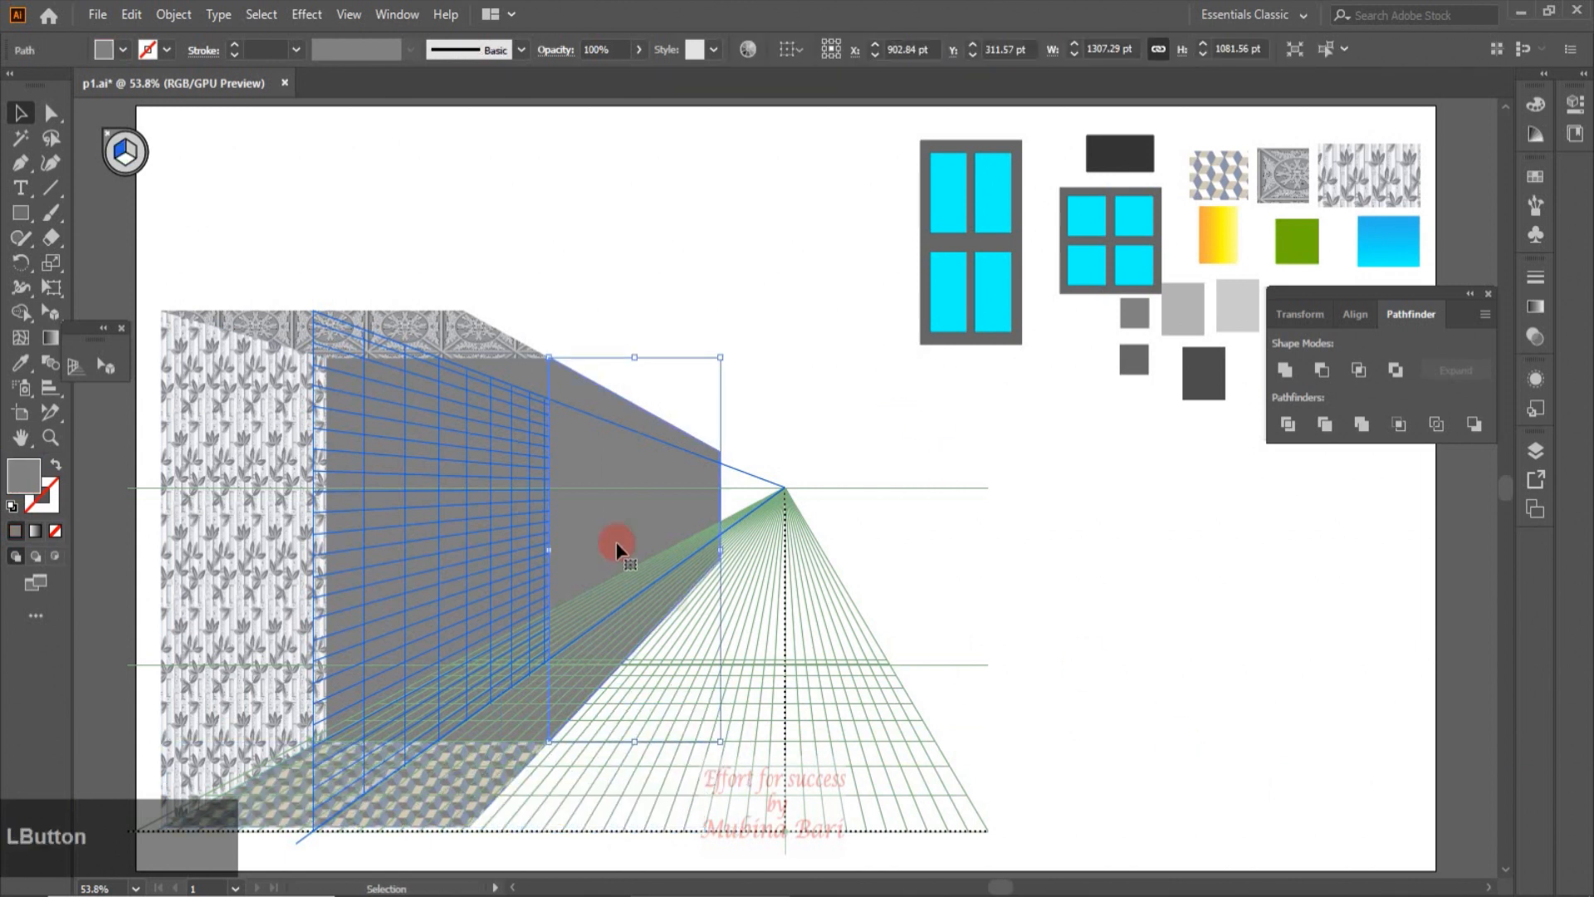
click(27, 362)
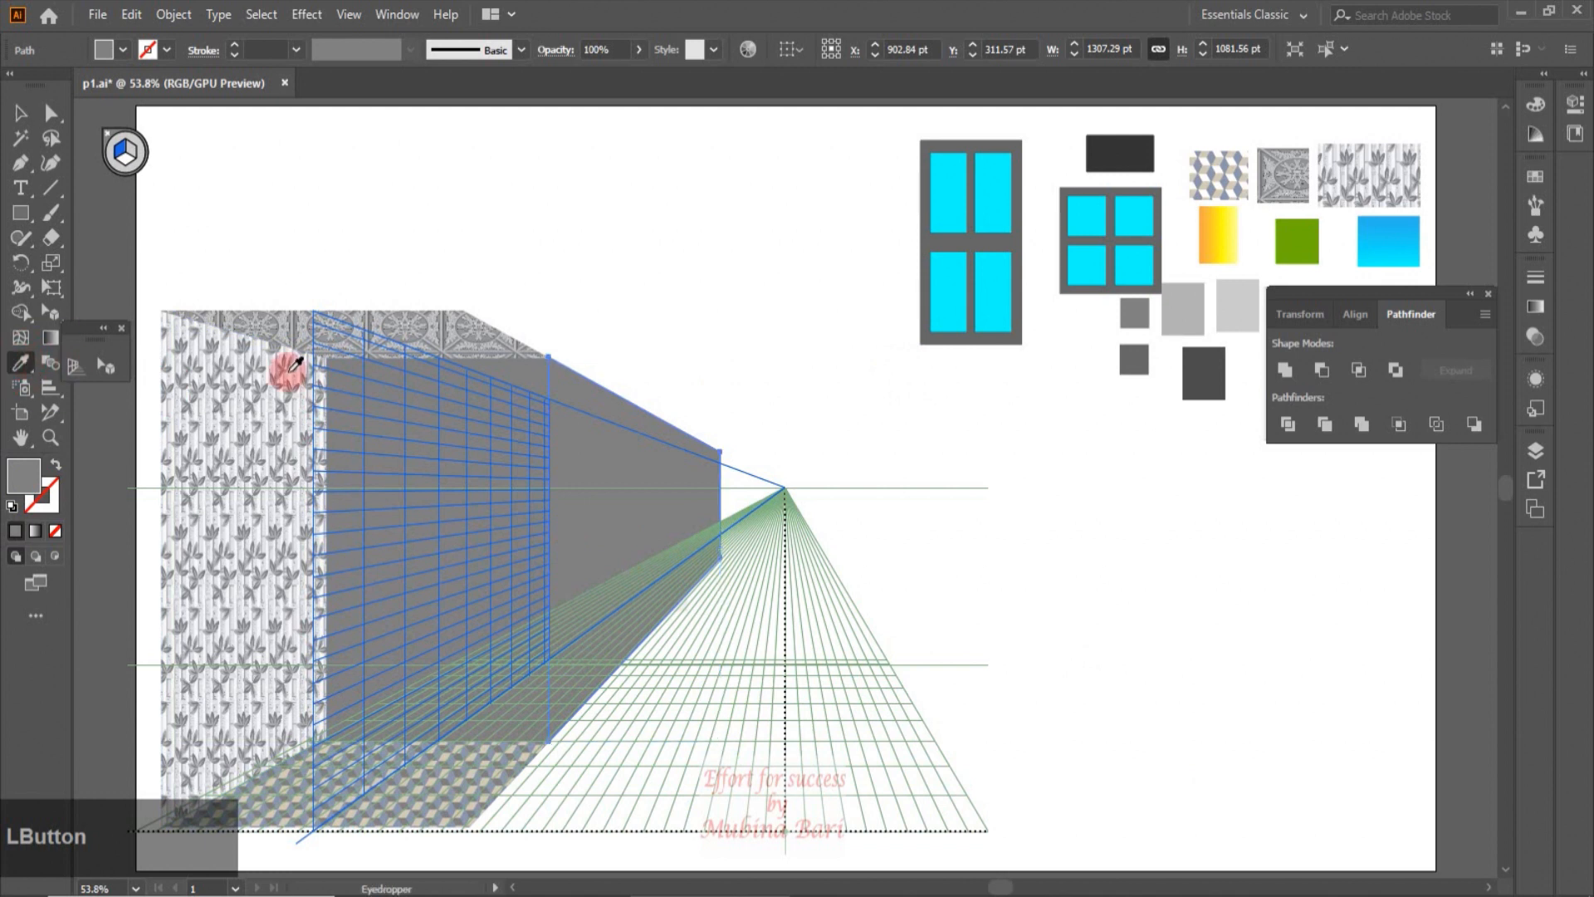
drag(1294, 295, 1240, 298)
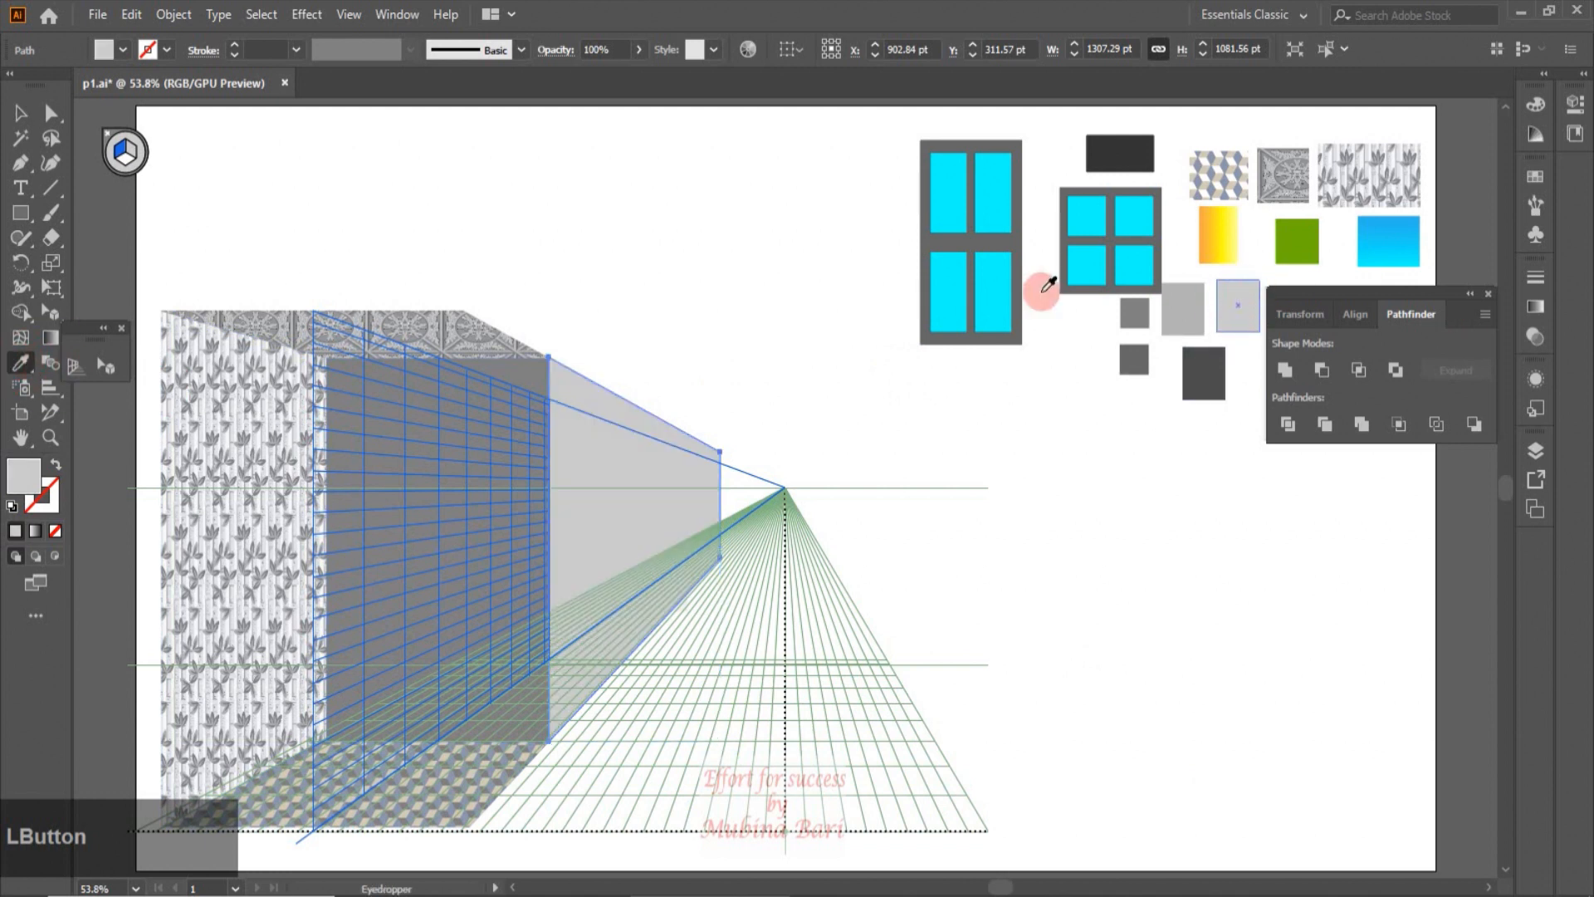
click(21, 112)
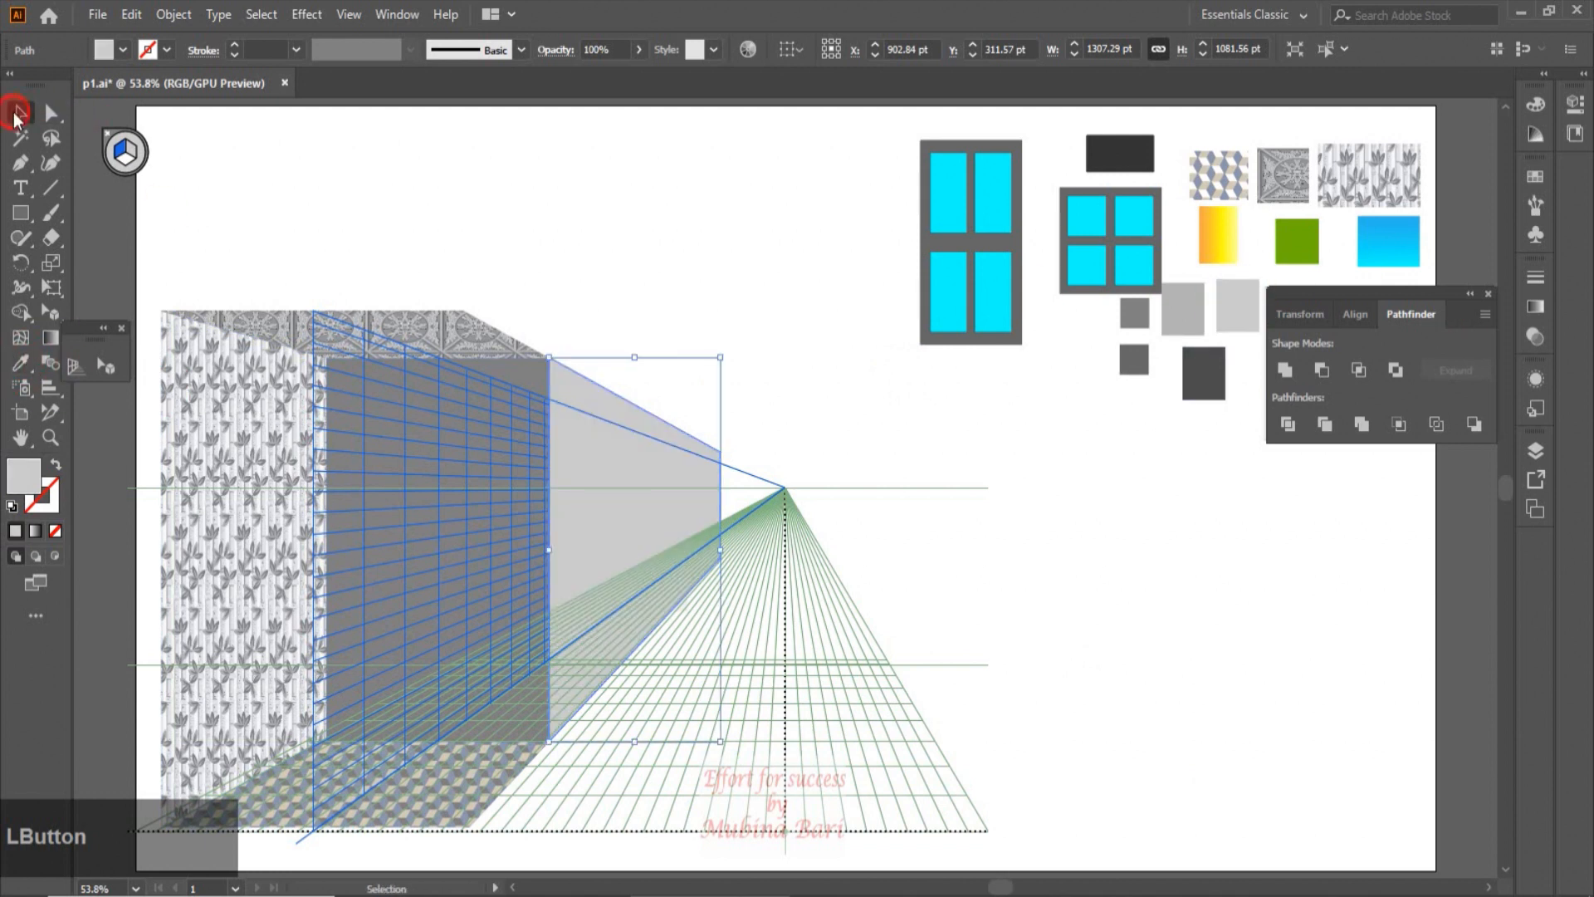
Fill the flat middle wall with the medium light gray sampled from the neighboring sample square, then deselect it.
click(395, 449)
click(22, 361)
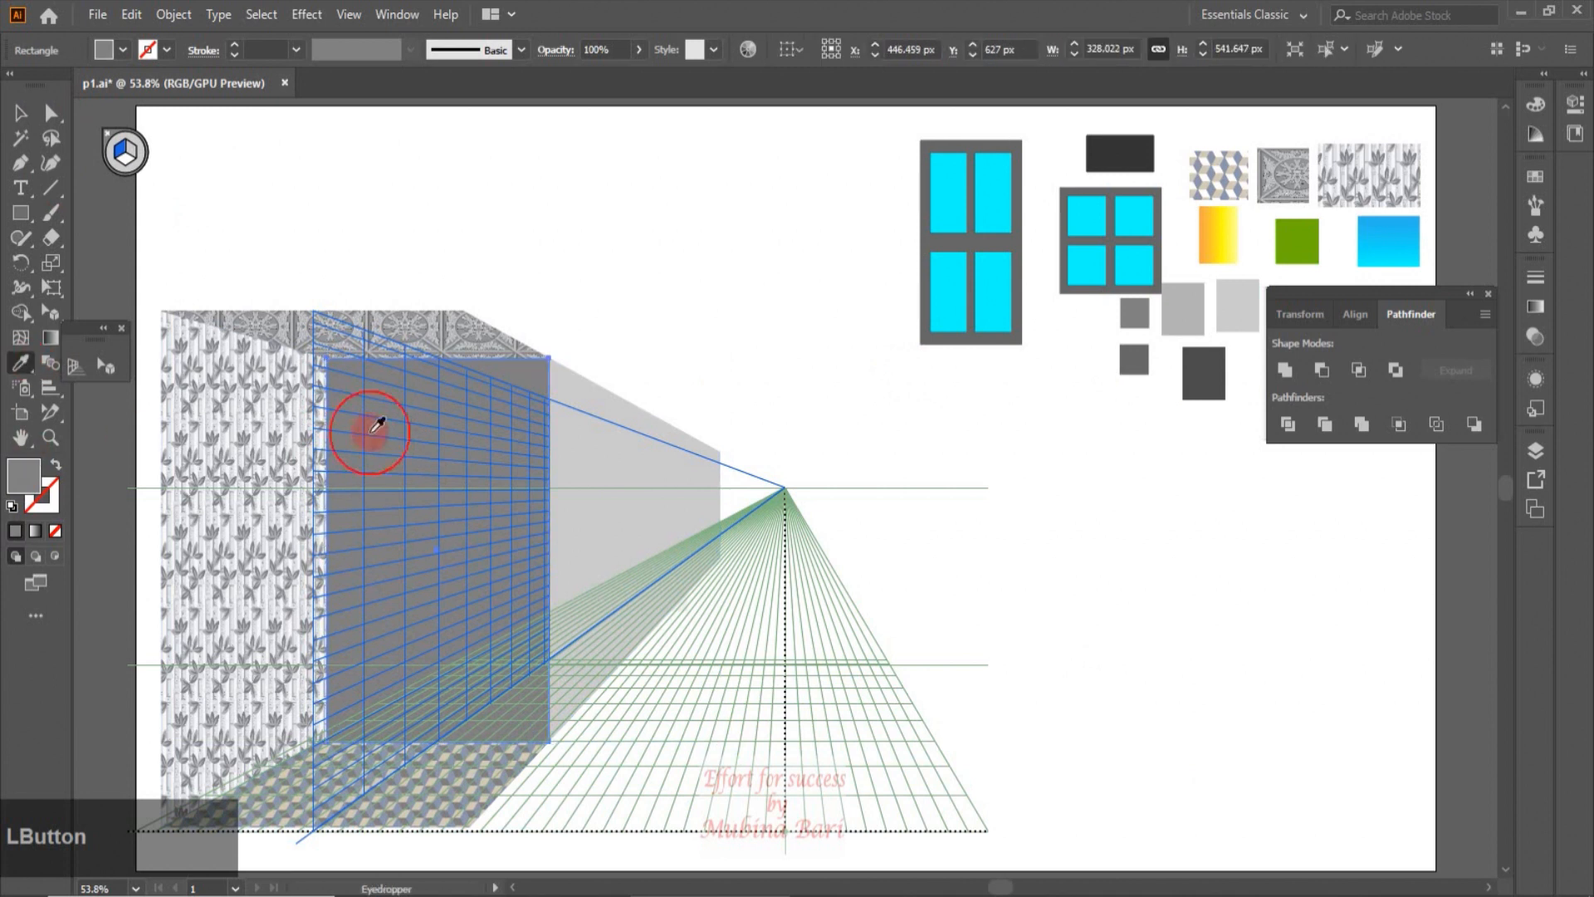
click(1193, 308)
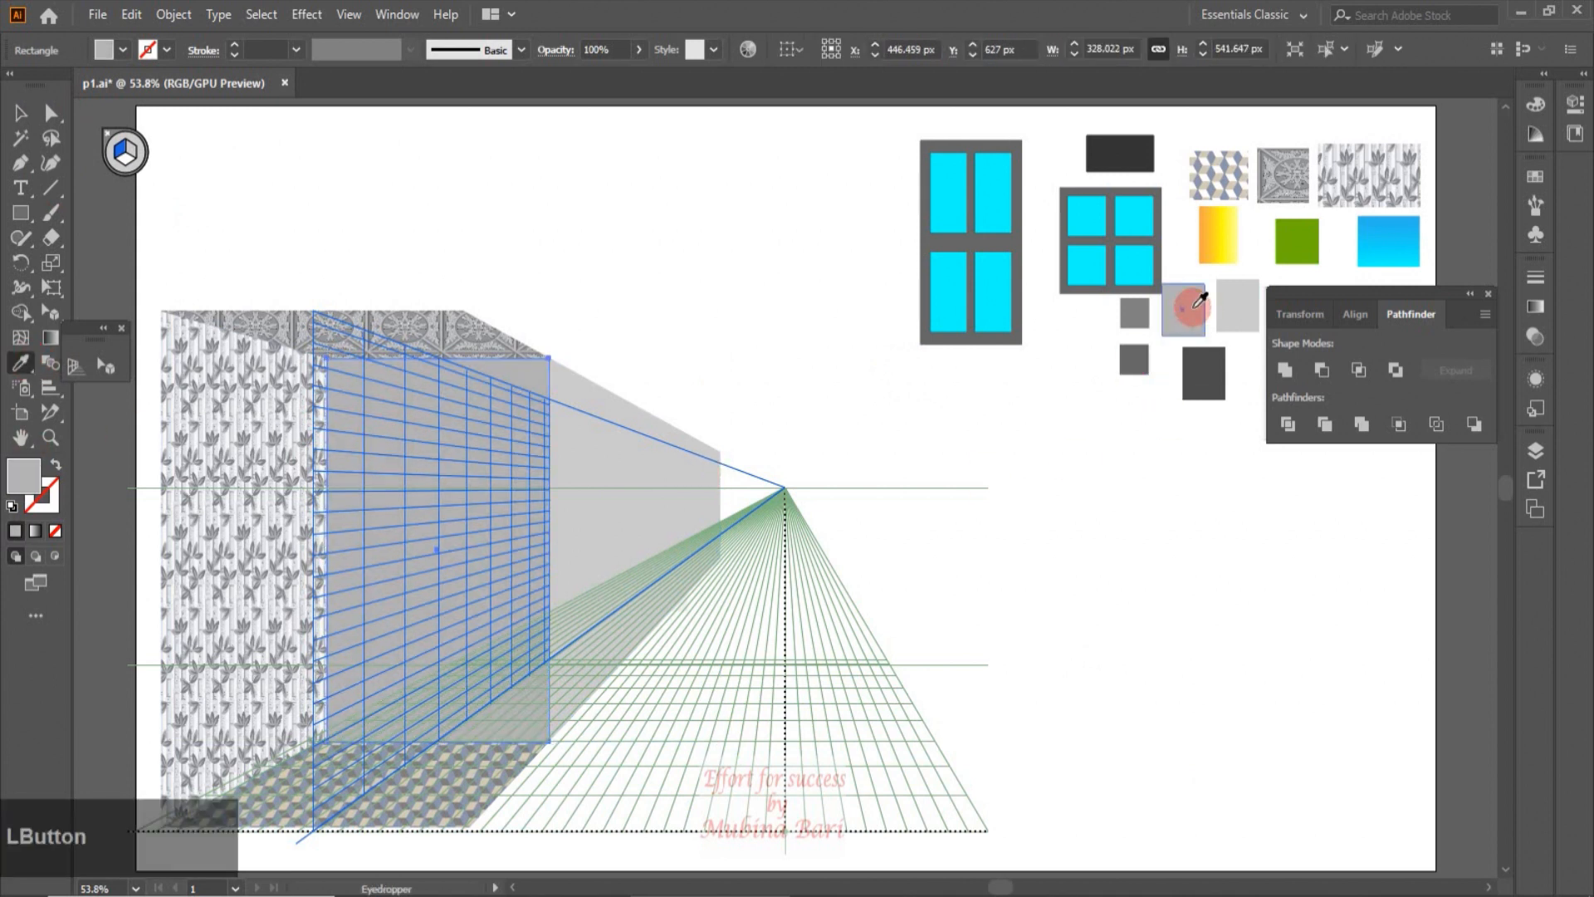
click(22, 112)
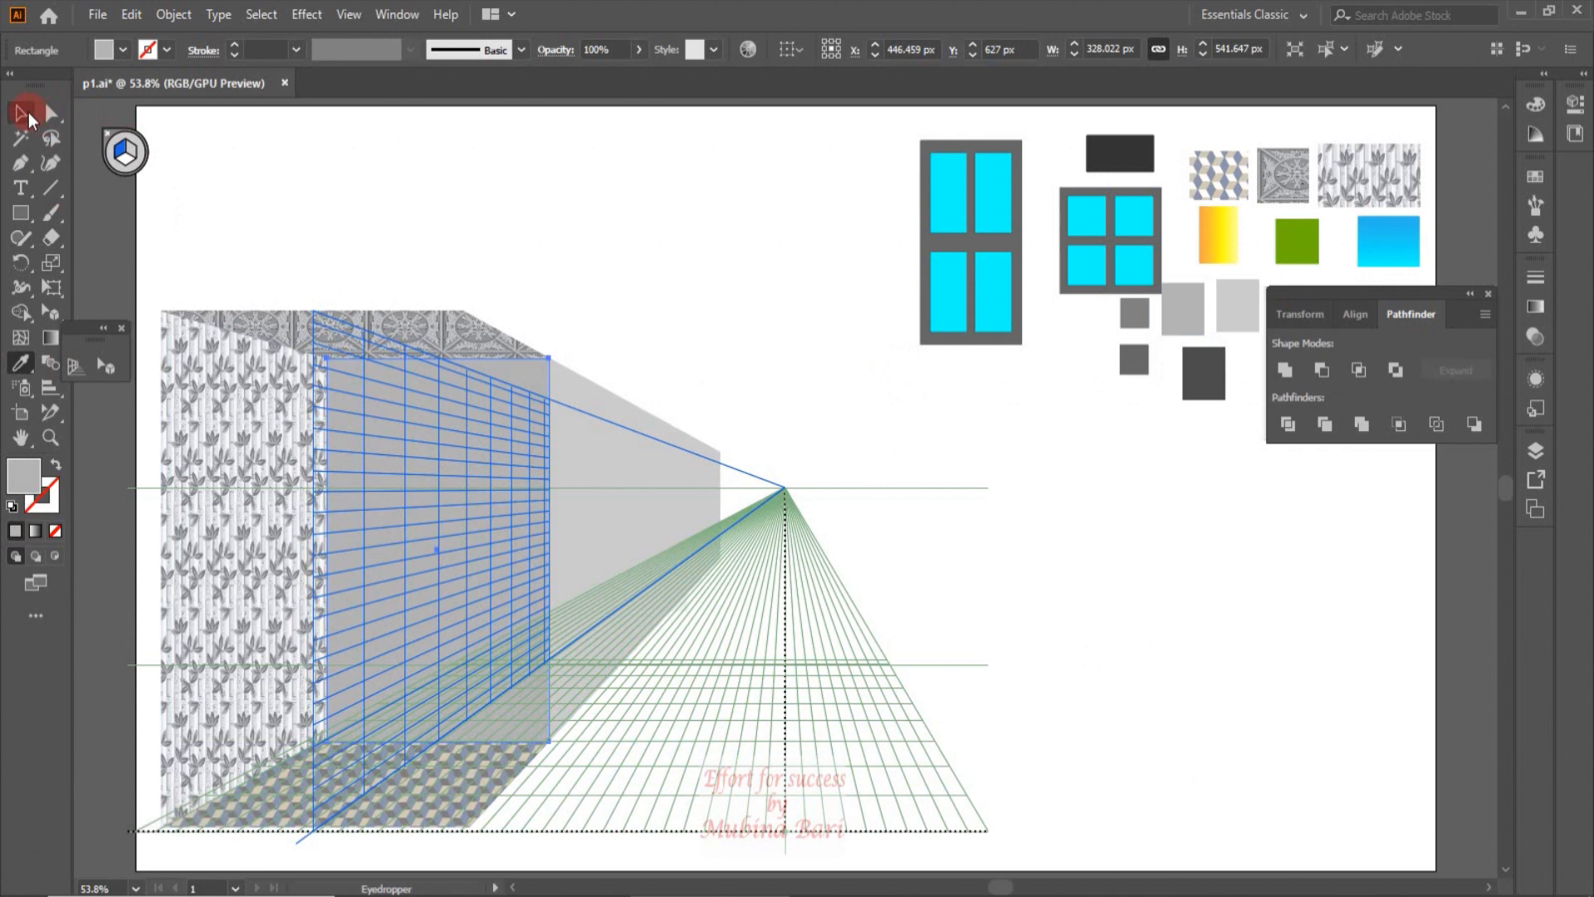
click(599, 292)
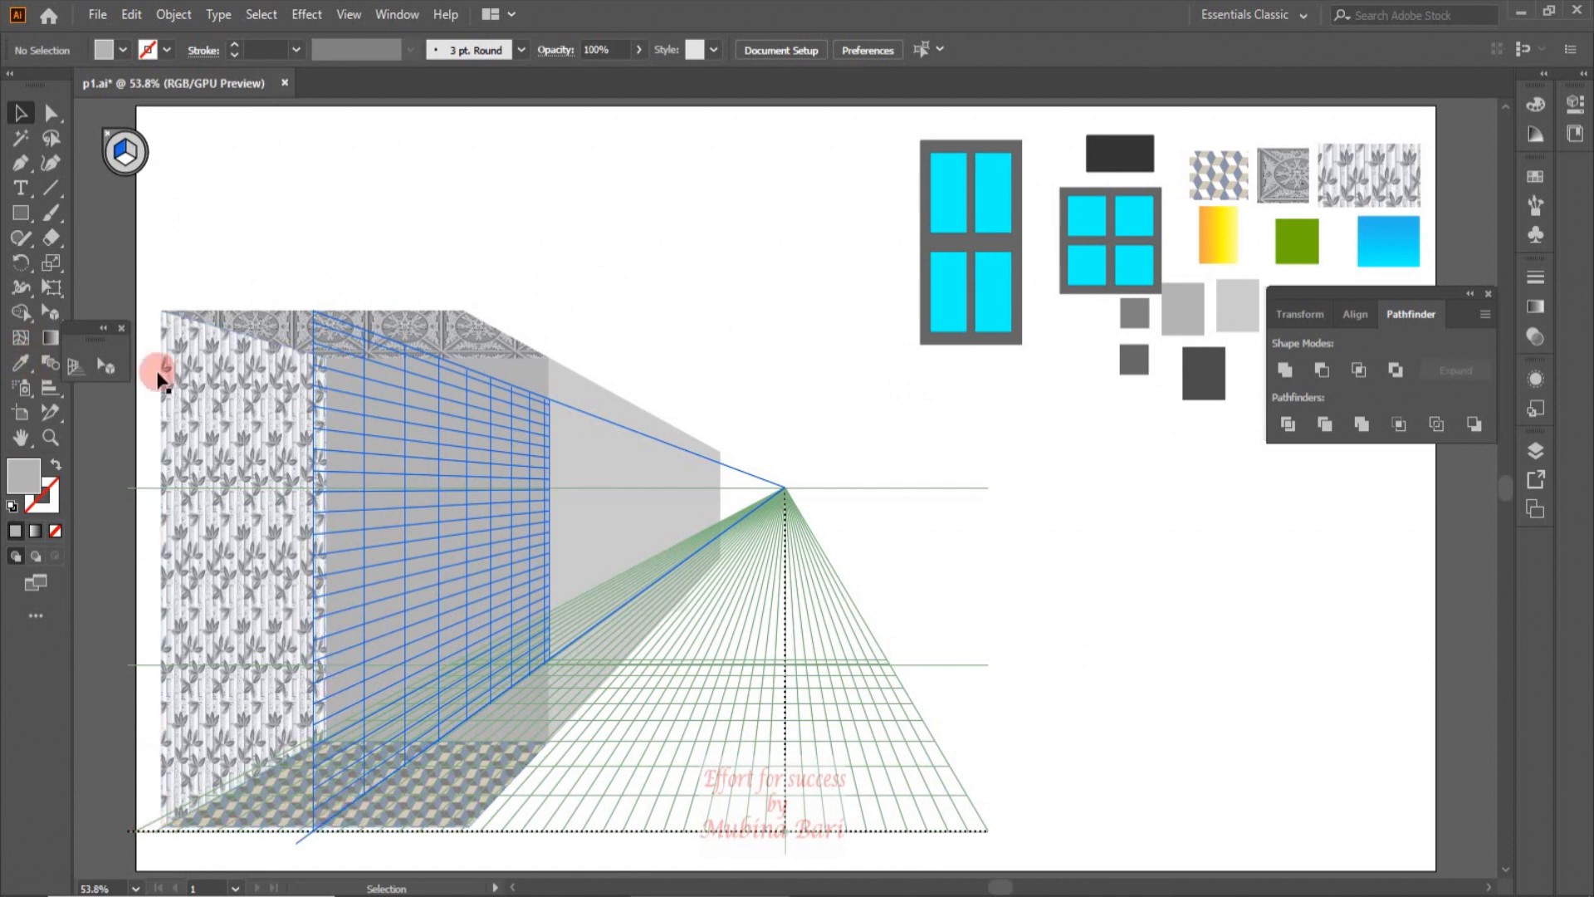
With no grid plane active, draw a narrow vertical rectangle along the left wall's outer edge, sized about 38.5 by 733 px.
key(m)
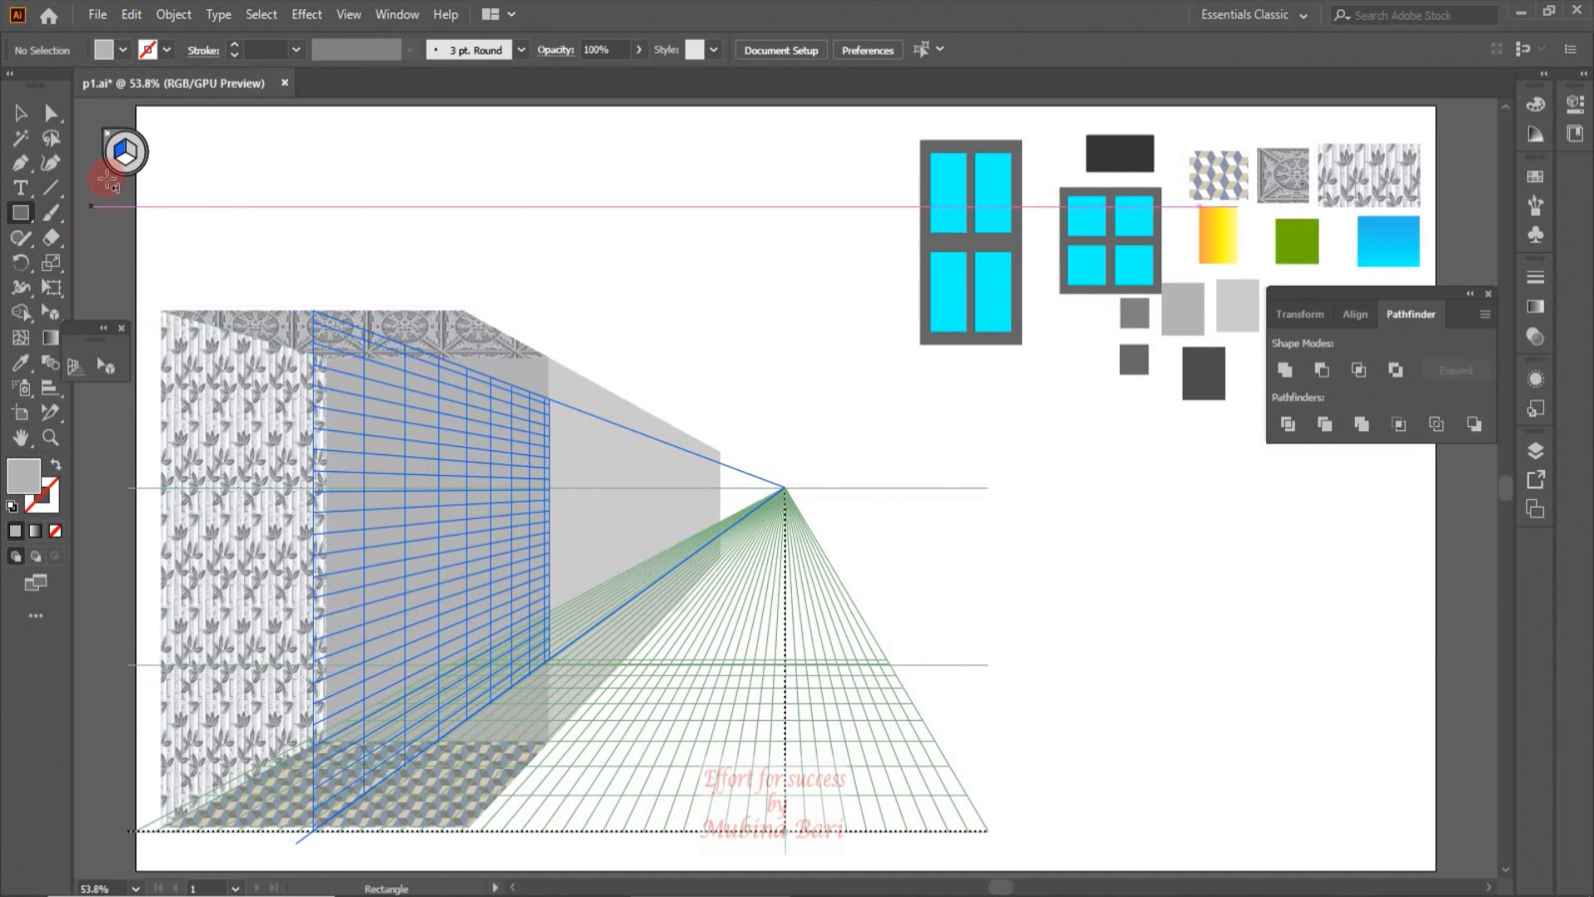
click(130, 164)
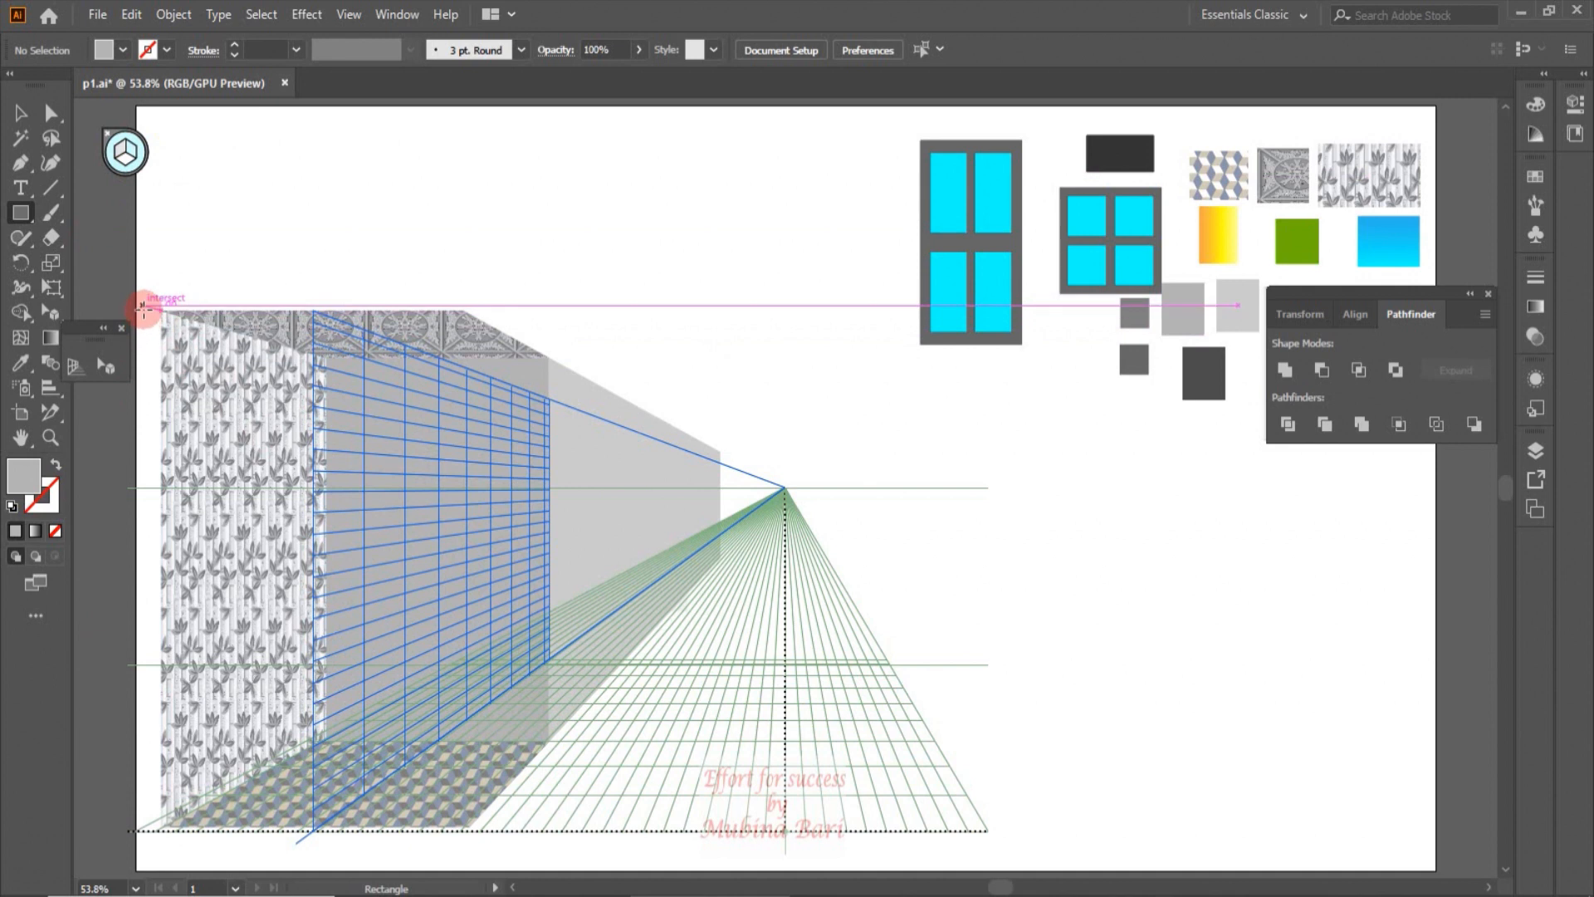
drag(141, 308, 167, 840)
click(21, 112)
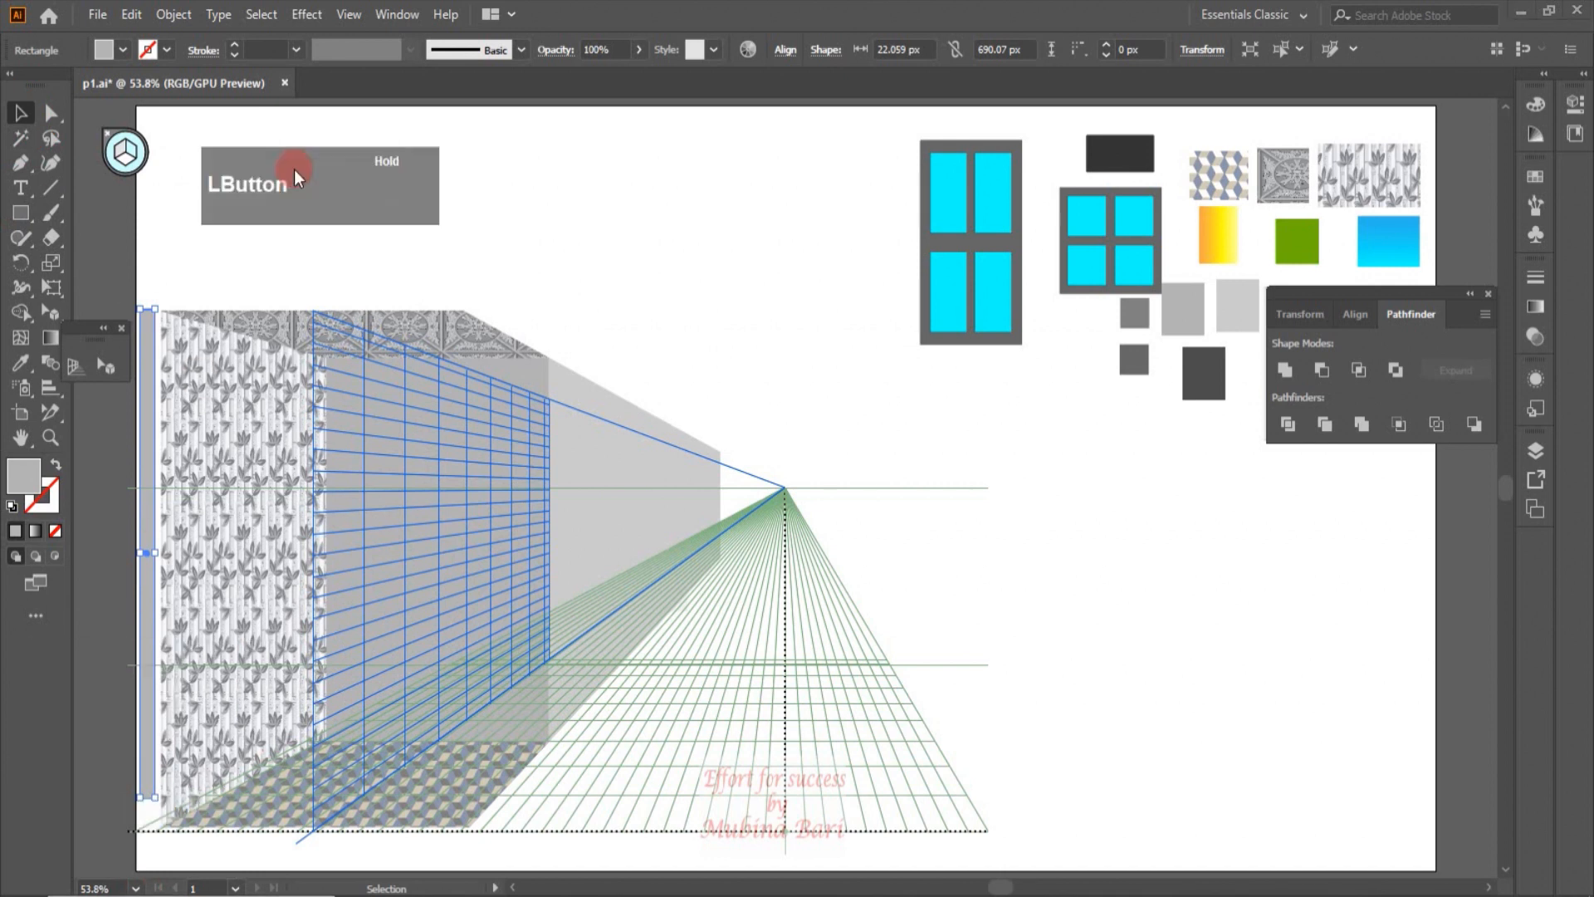
drag(145, 715, 156, 726)
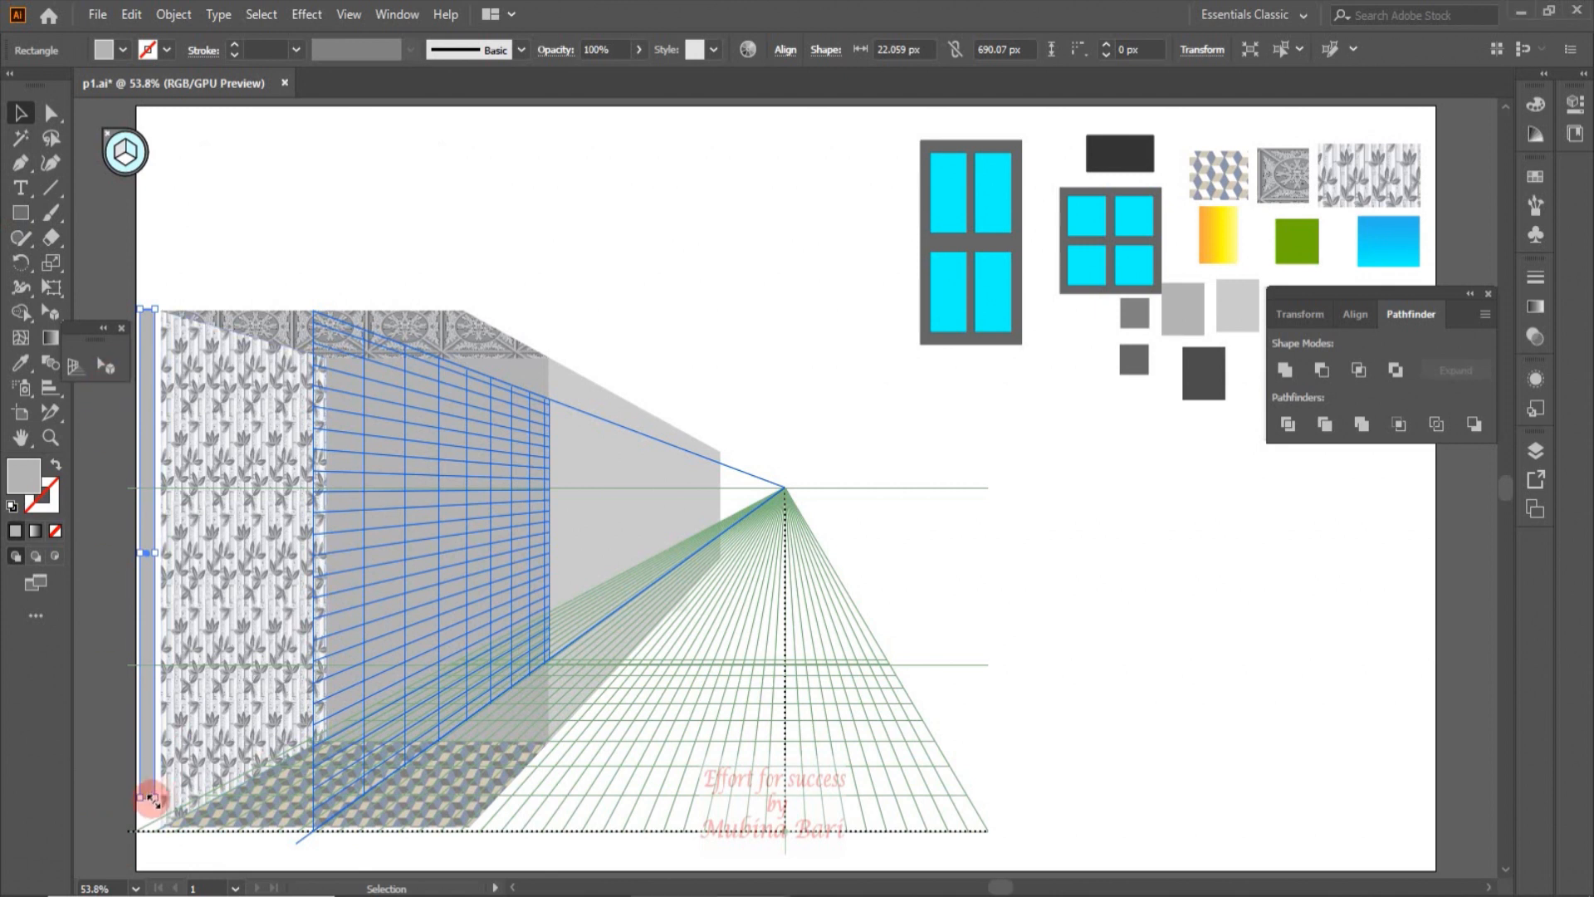
drag(155, 801, 162, 828)
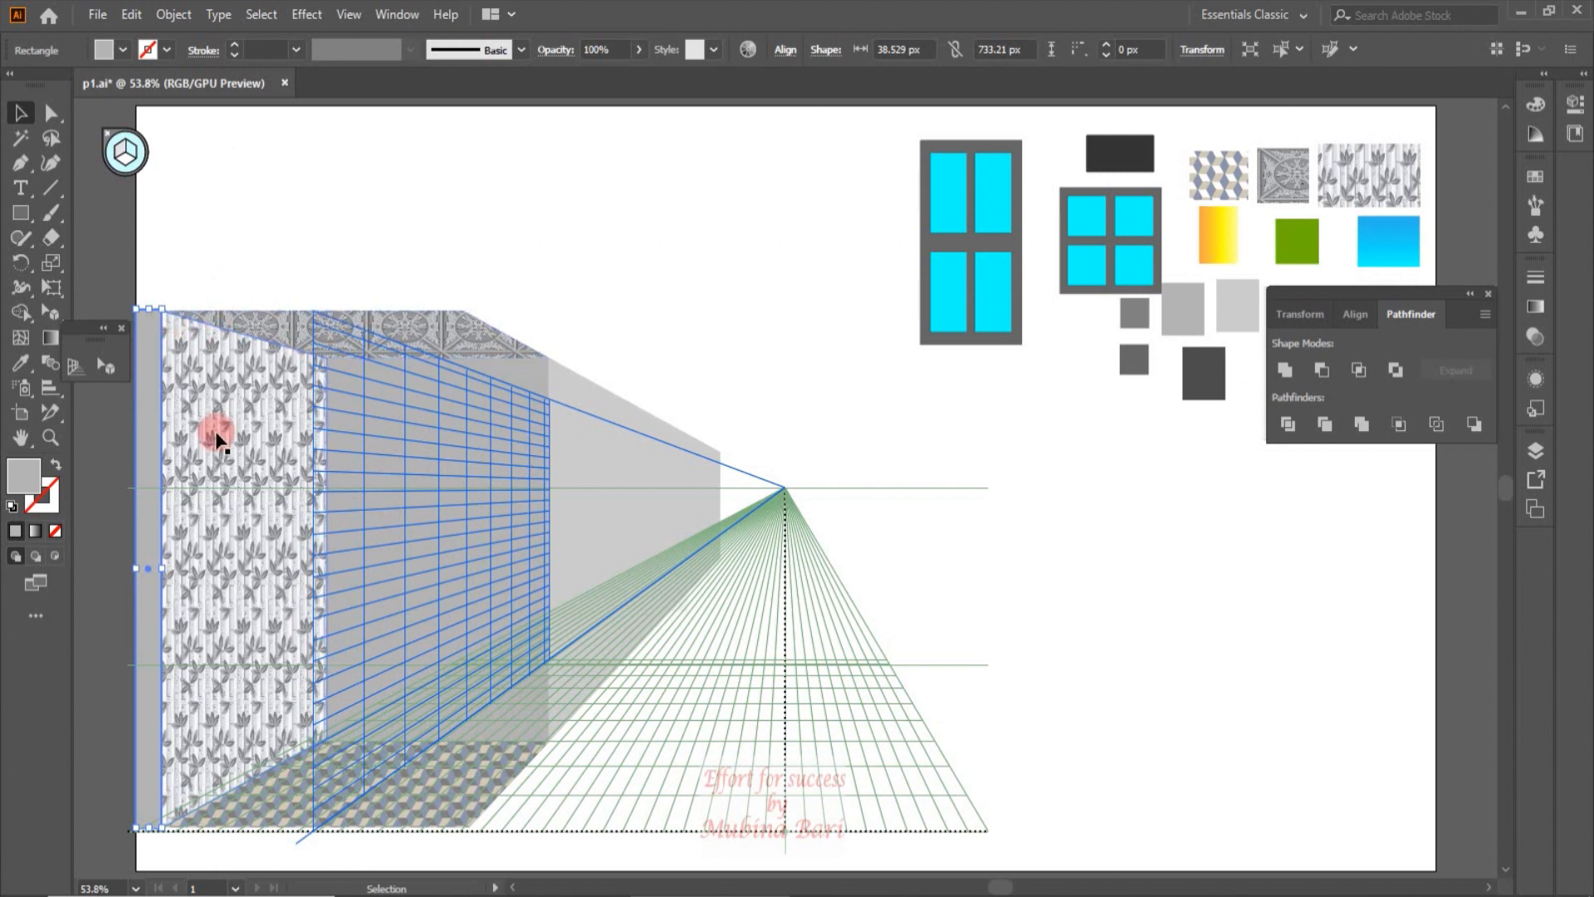
Duplicate the vertical strip, rotate the copy to horizontal, and fit it along the room's upper front edge, shortened to the ceiling's slanted corner.
drag(149, 437, 285, 382)
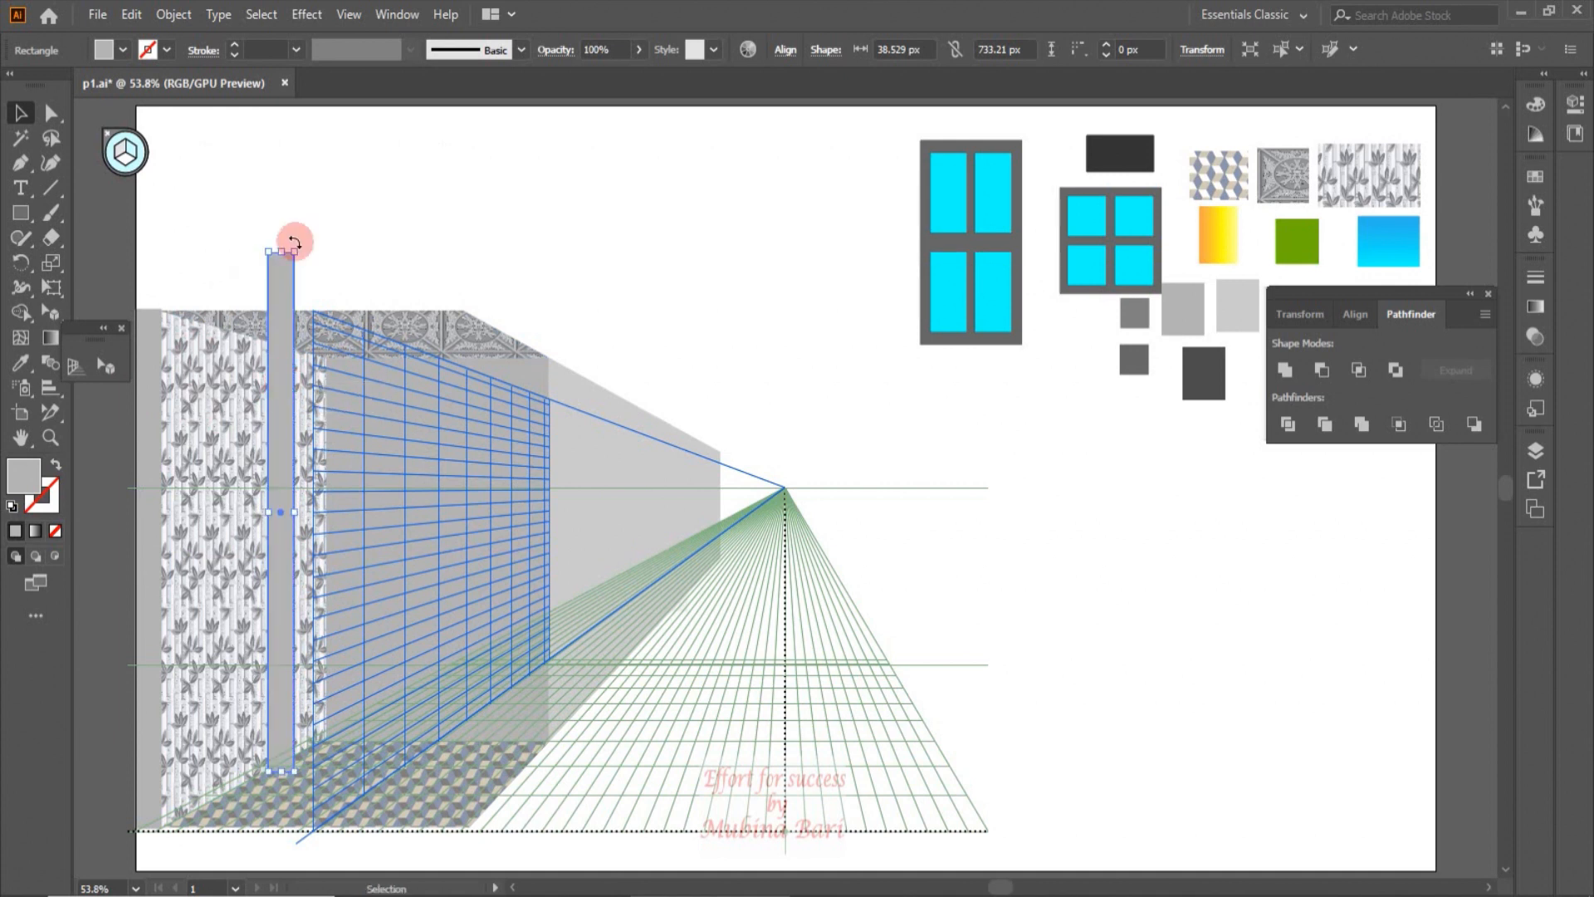
drag(294, 242, 552, 432)
shift+click(554, 440)
click(53, 288)
drag(168, 511, 274, 323)
drag(618, 323, 463, 321)
click(636, 339)
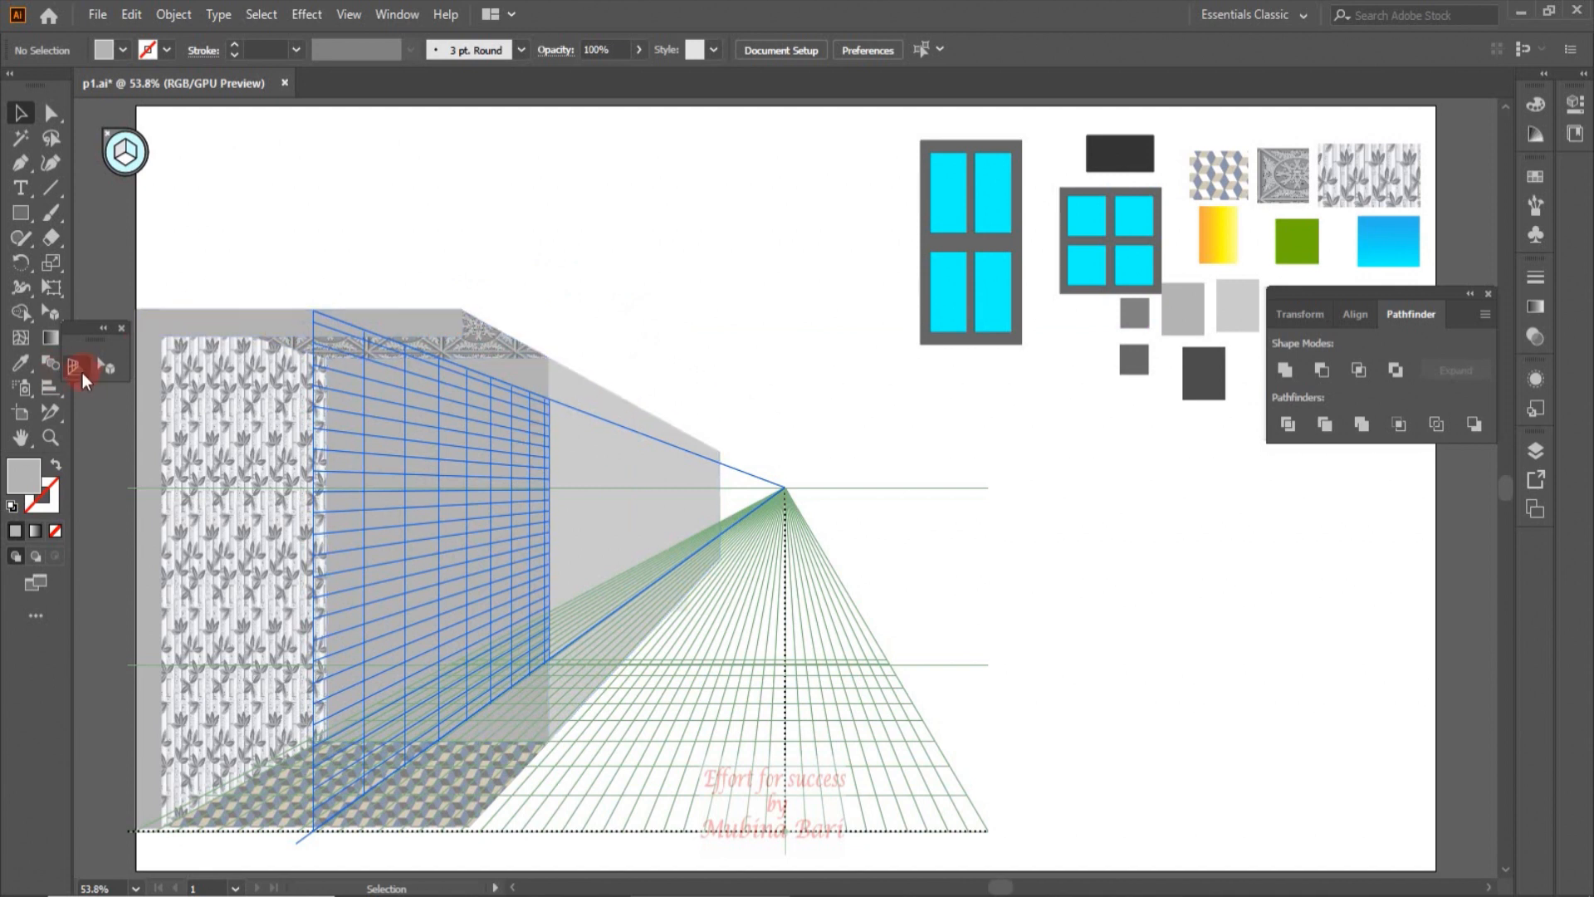
With the left grid plane active, draw a narrow perspective rectangle about 1441 by 56 px along the room's slanted upper edge.
click(150, 128)
drag(123, 151, 123, 151)
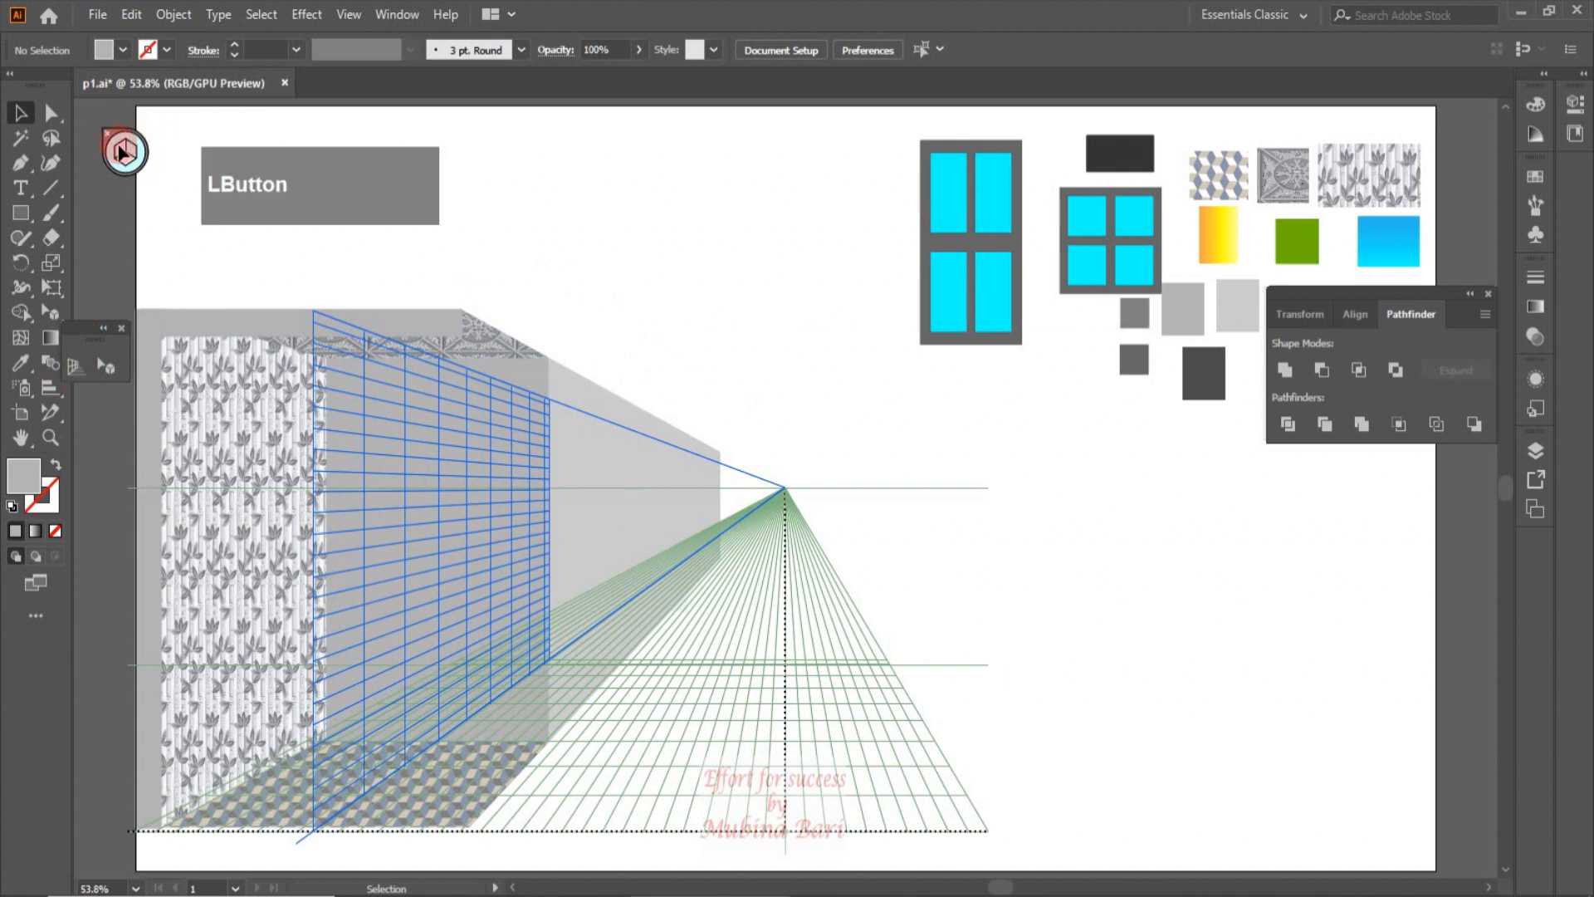
click(73, 351)
click(121, 152)
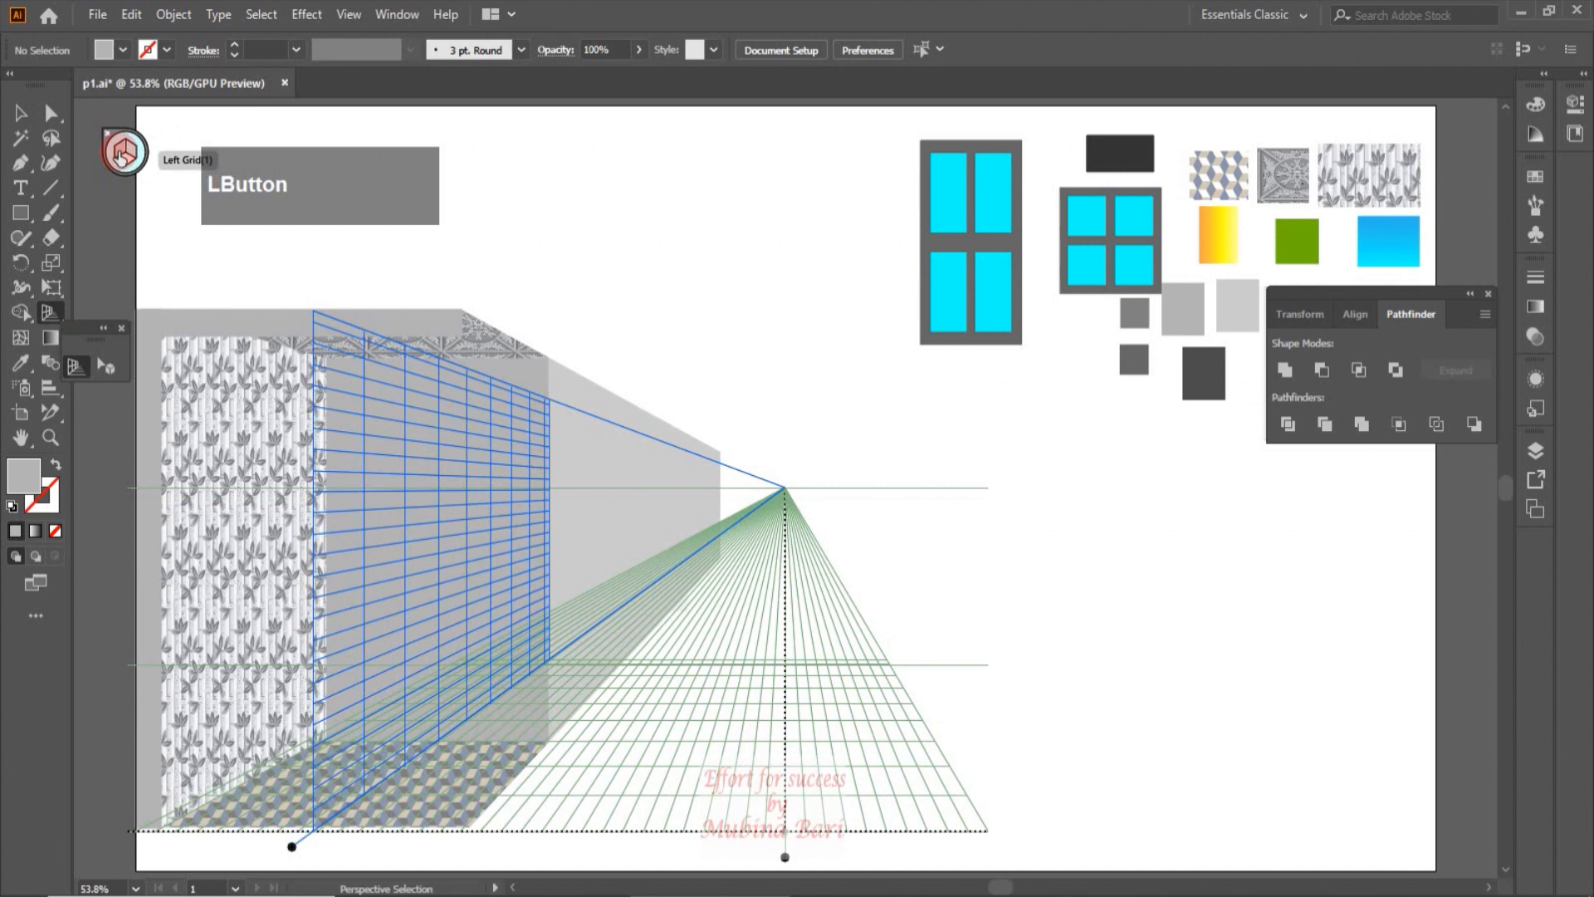
click(20, 213)
drag(463, 313, 722, 458)
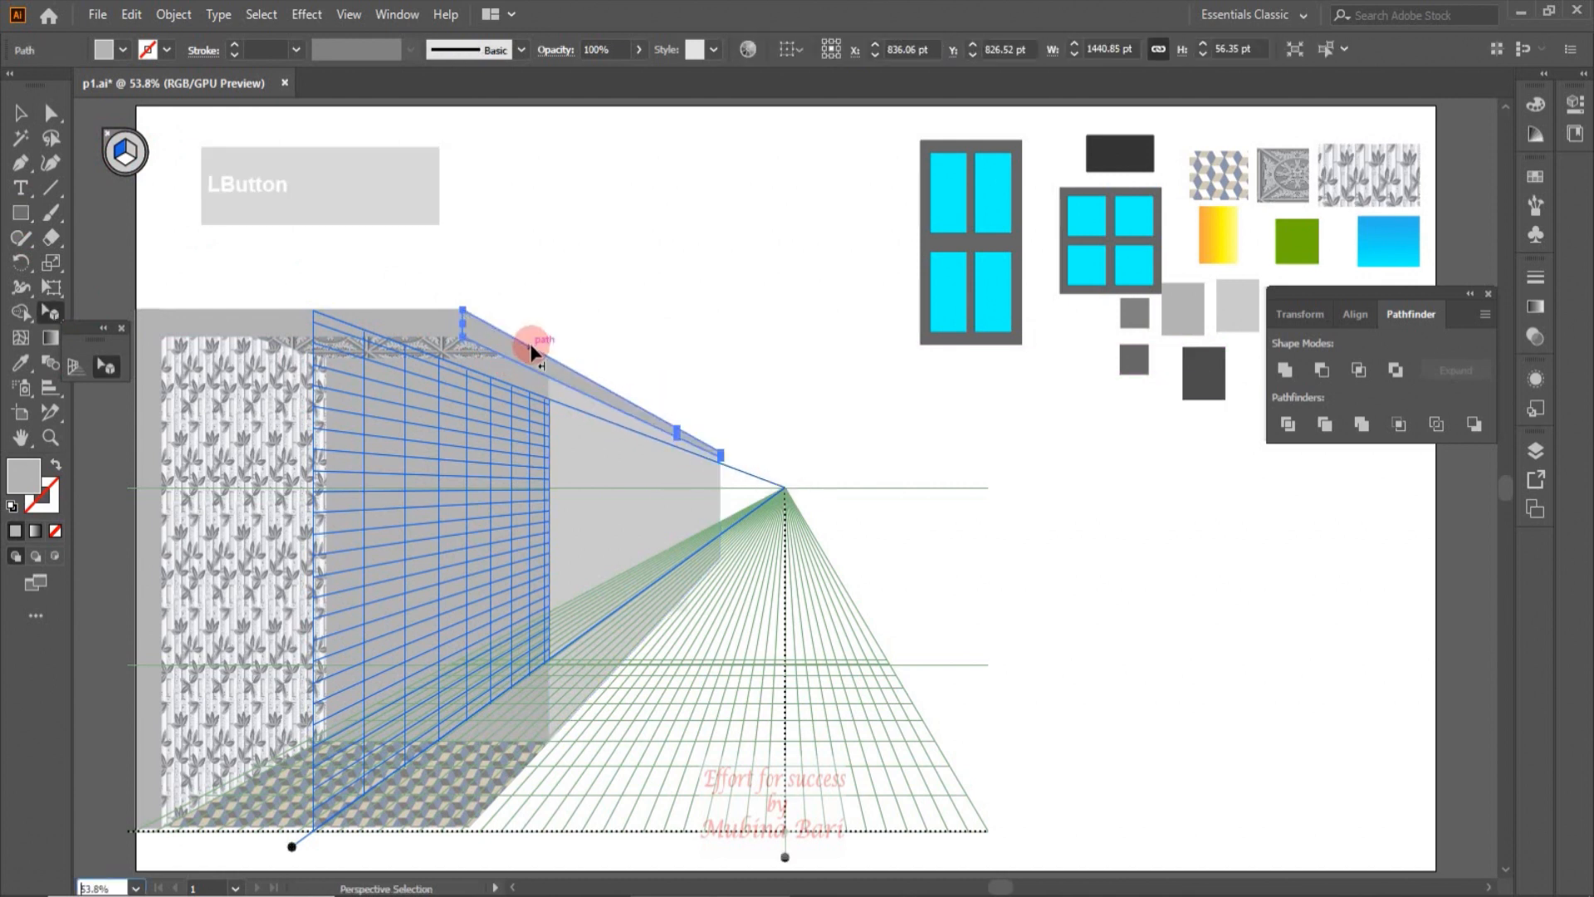
Select the slanted, horizontal and vertical frame strips together and unite them into one shape.
key(shift+v)
shift+click(420, 320)
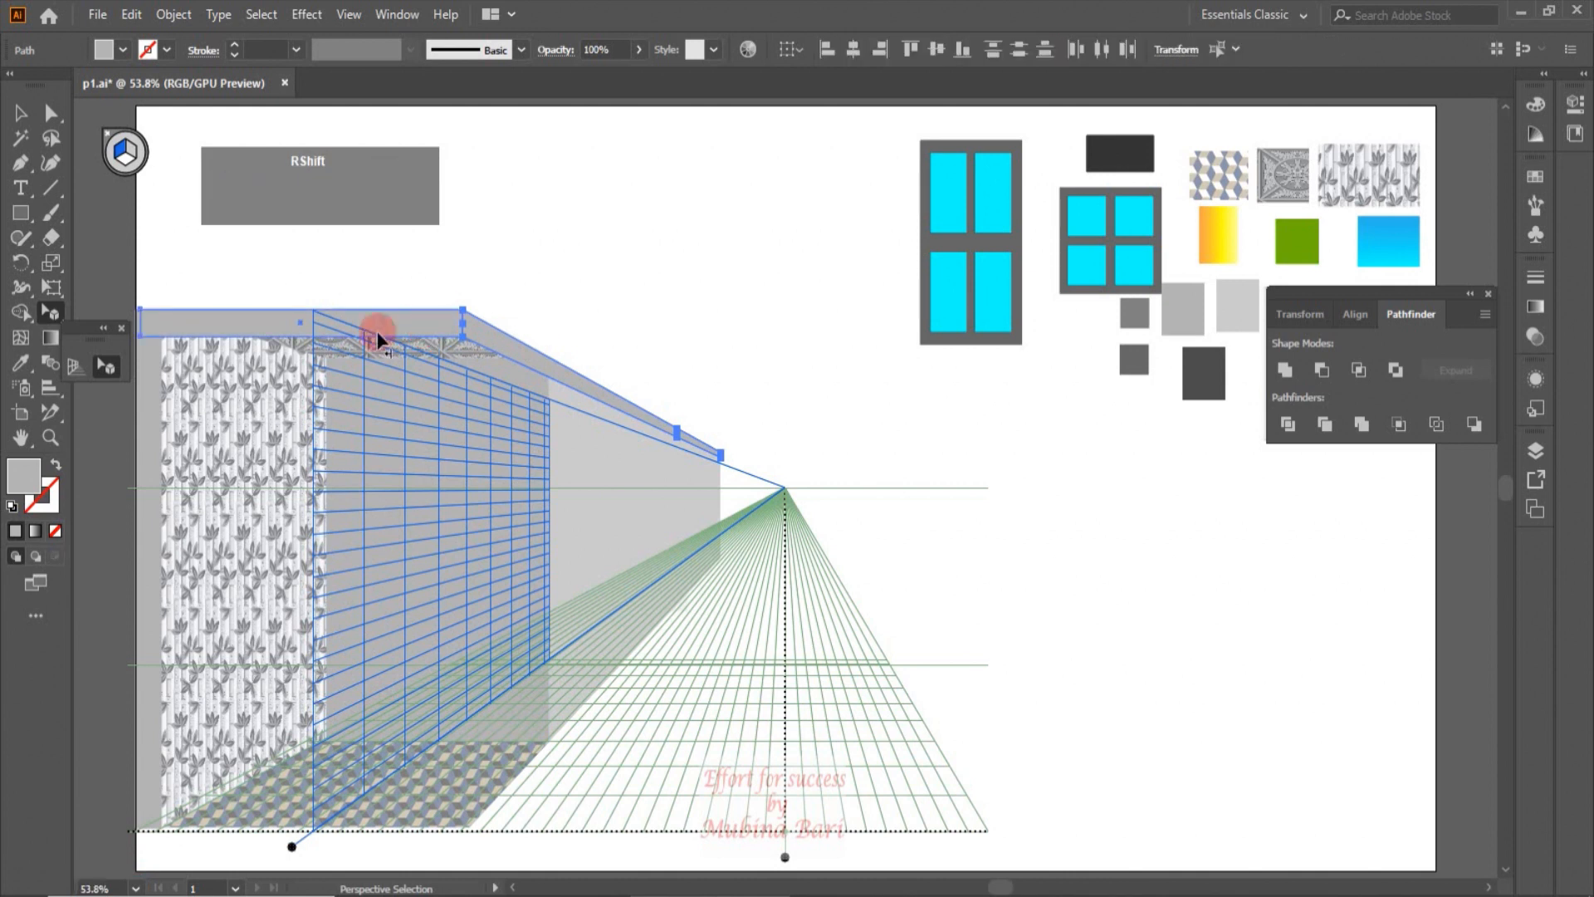
shift+click(154, 396)
shift+click(154, 397)
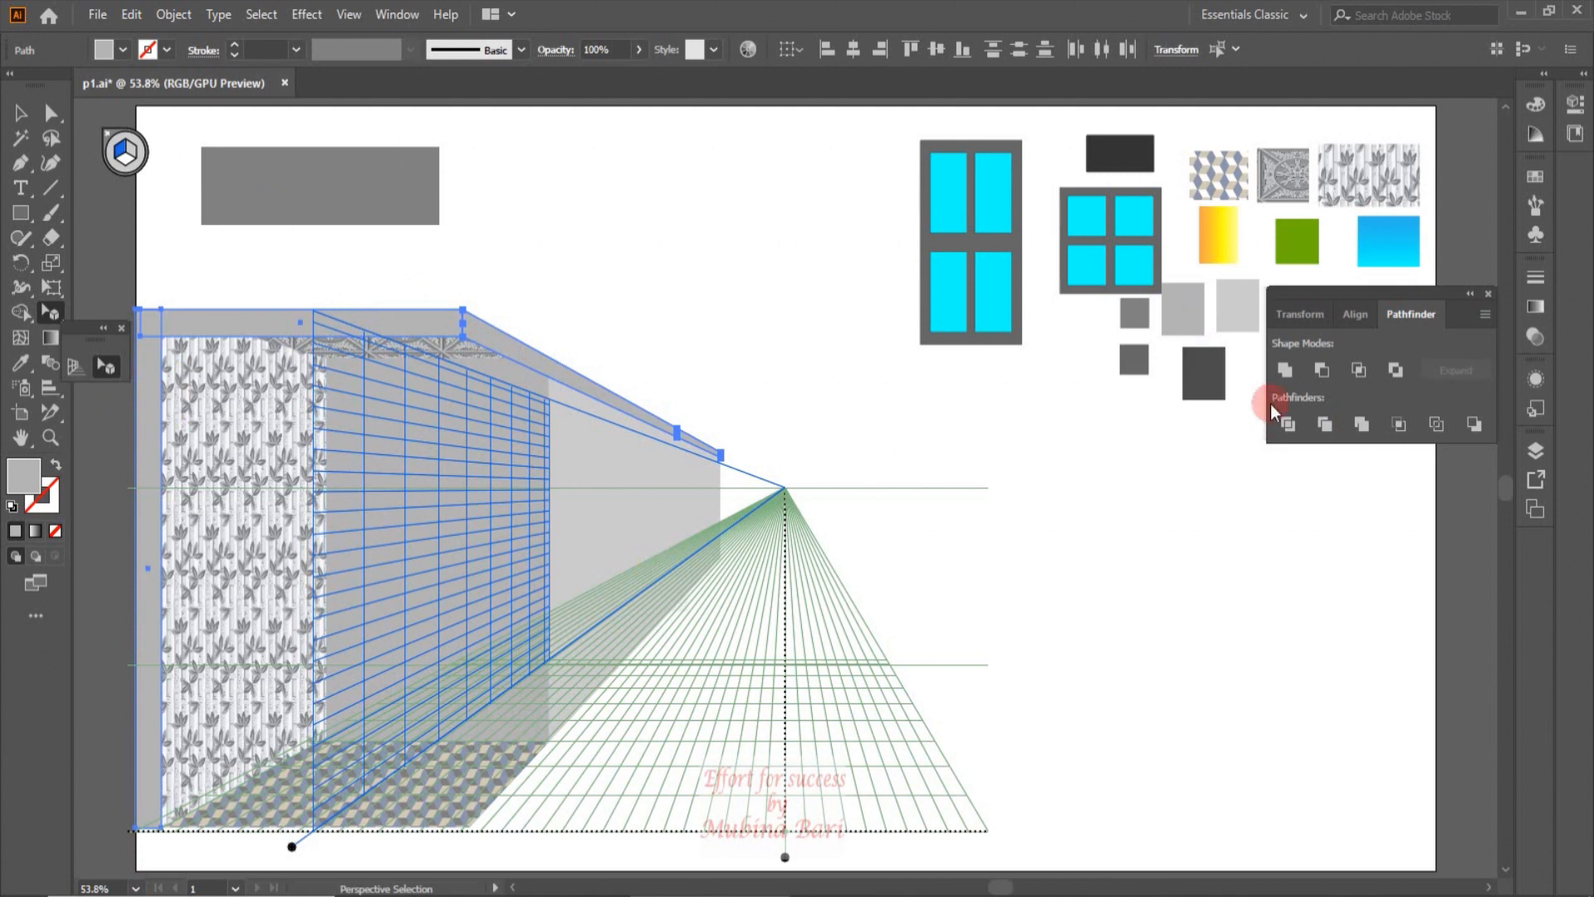
click(1284, 370)
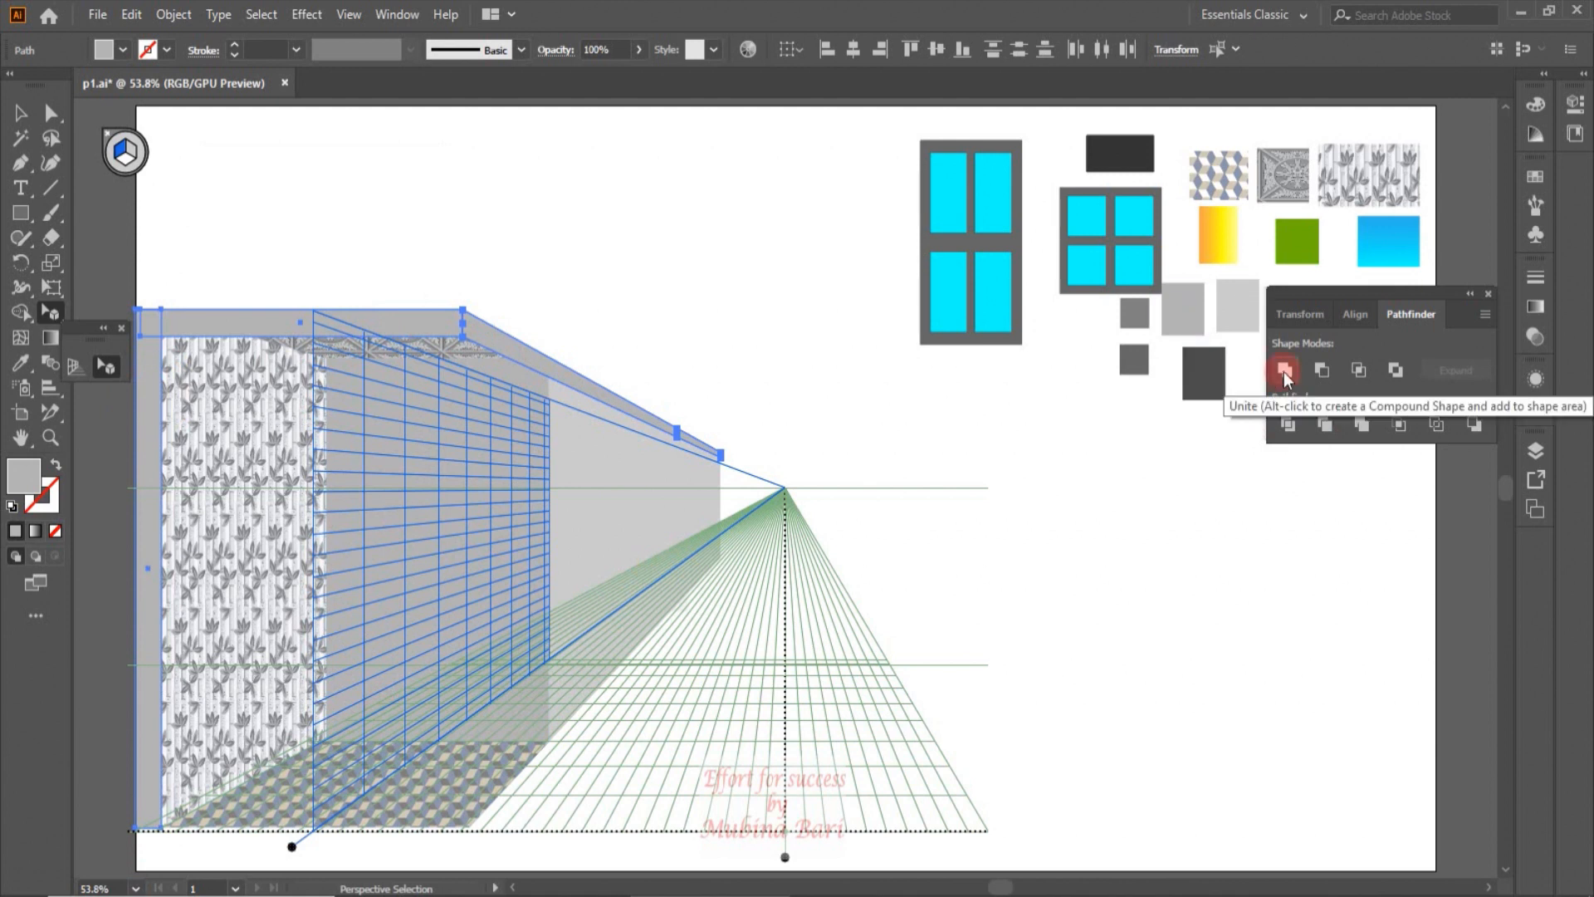
click(1283, 371)
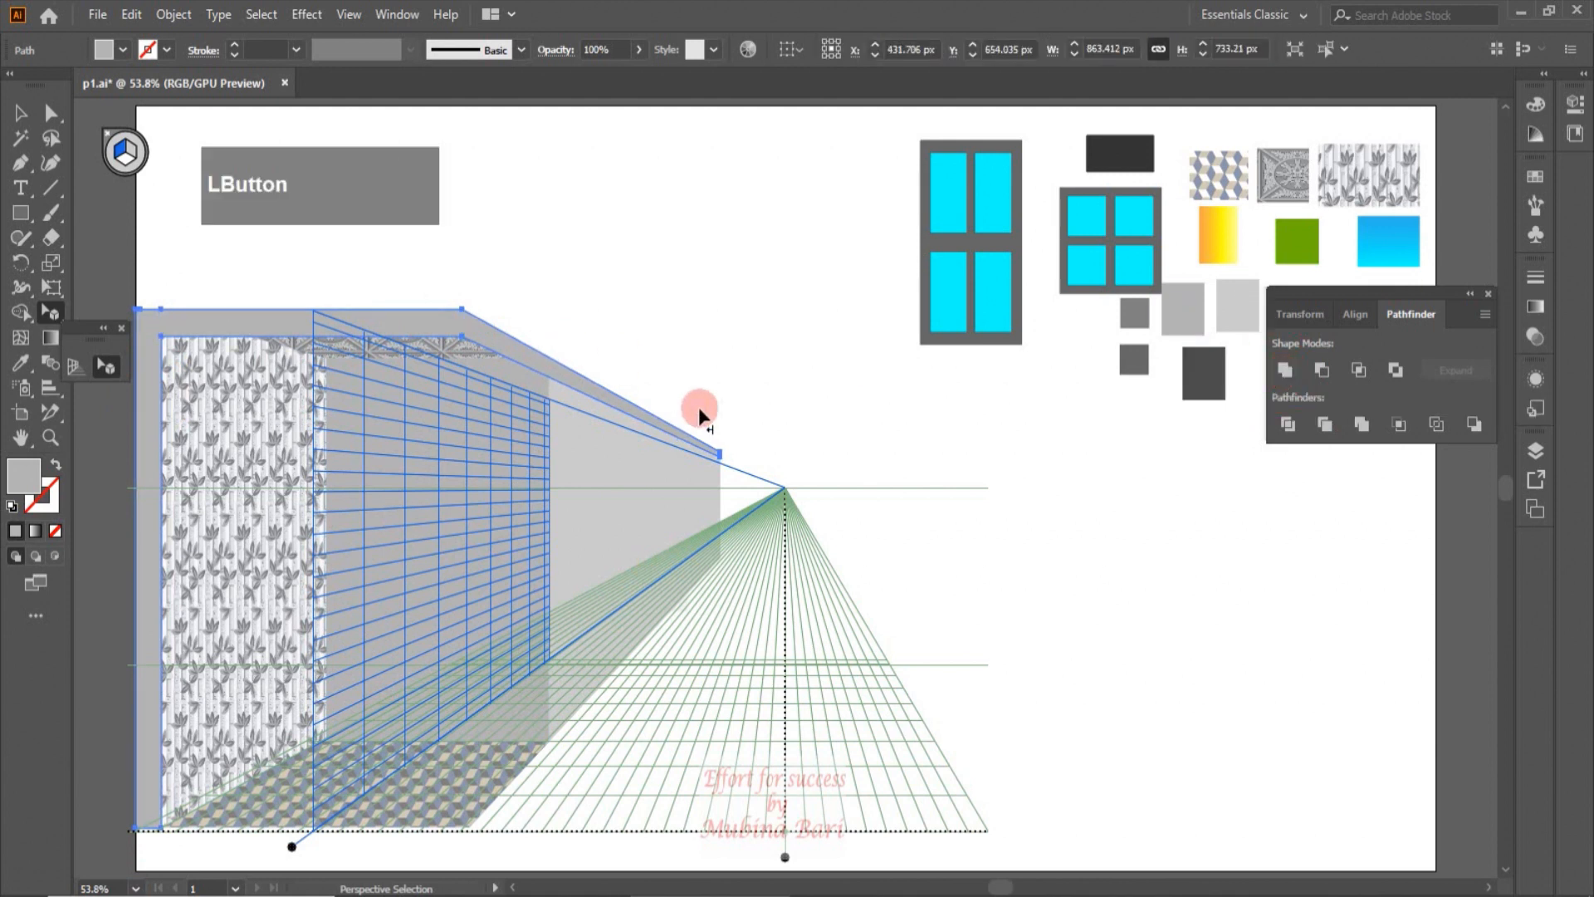
Fill the united frame shape with dark red 840D16.
click(122, 50)
click(154, 87)
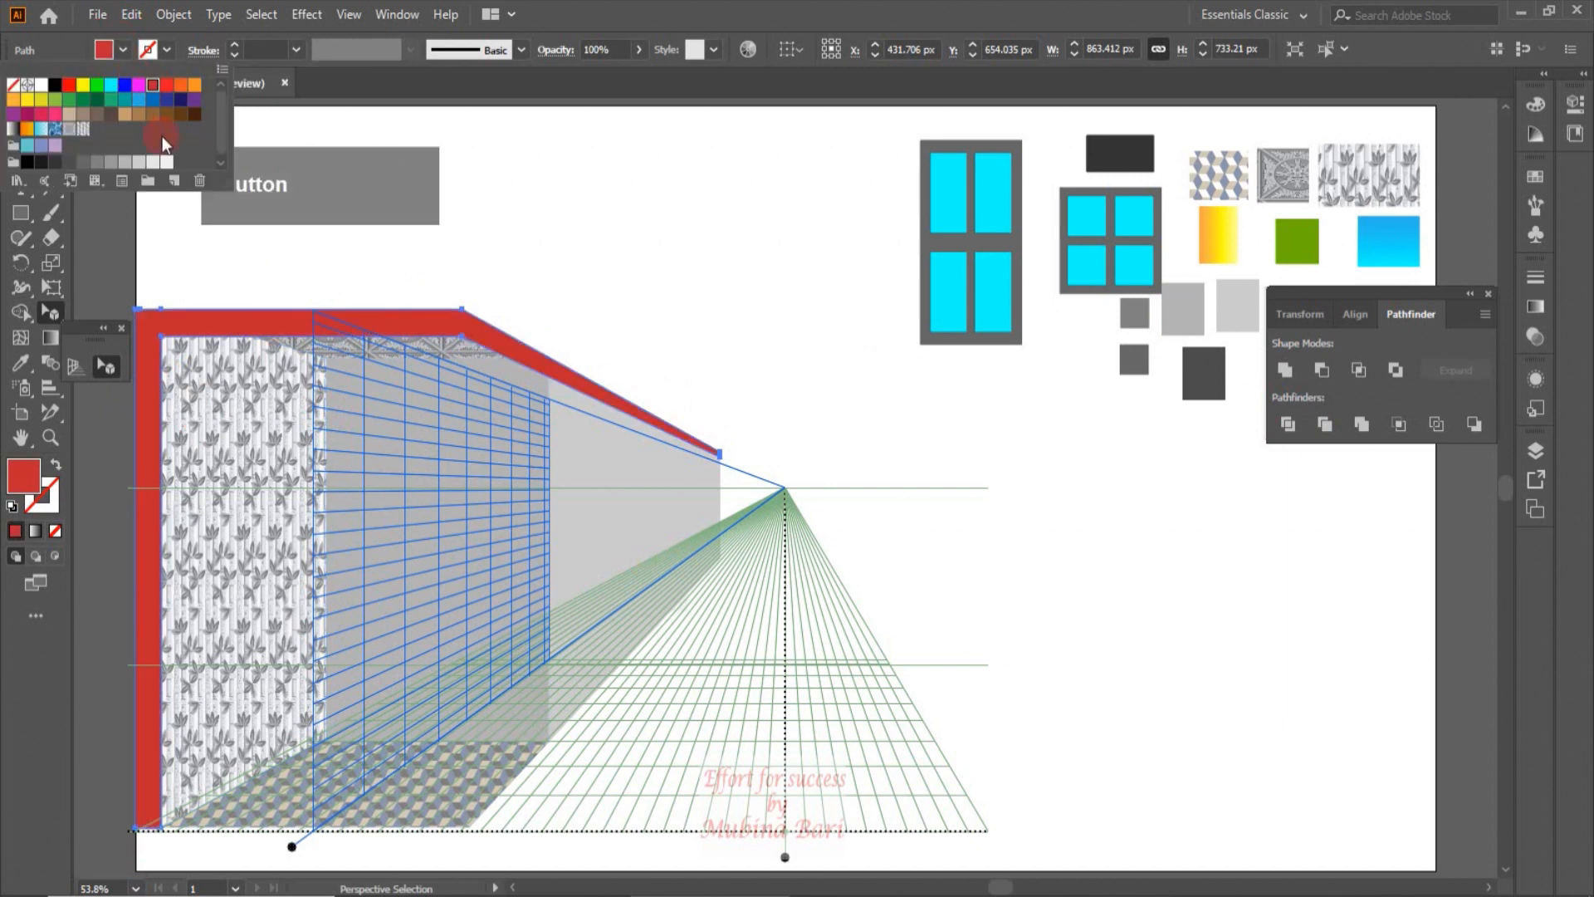
double_click(24, 477)
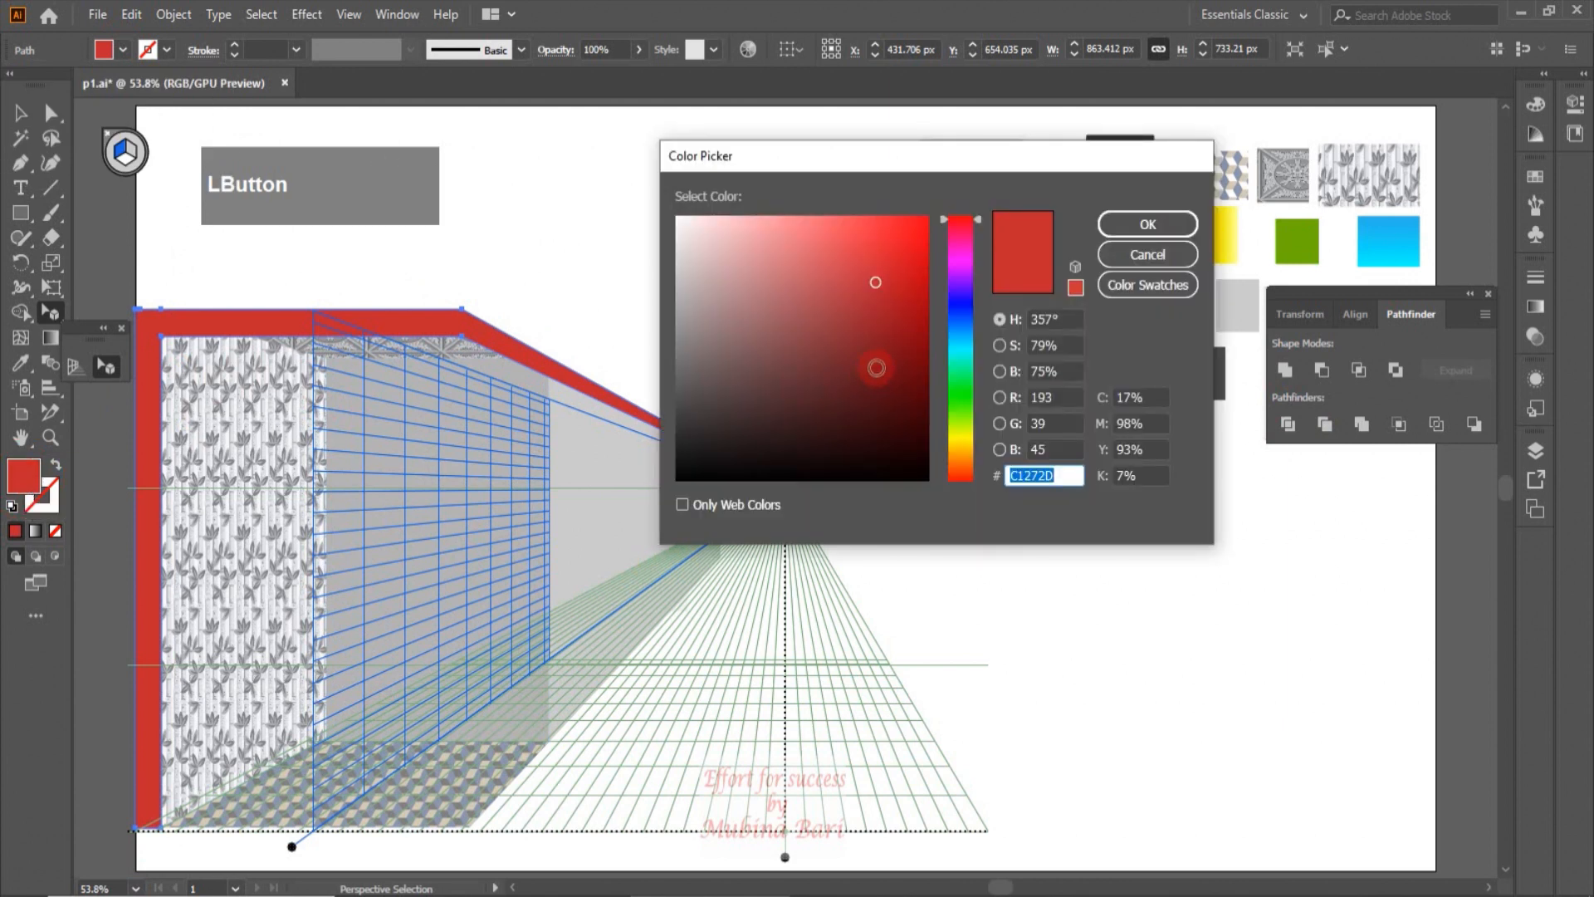
click(906, 340)
click(1157, 228)
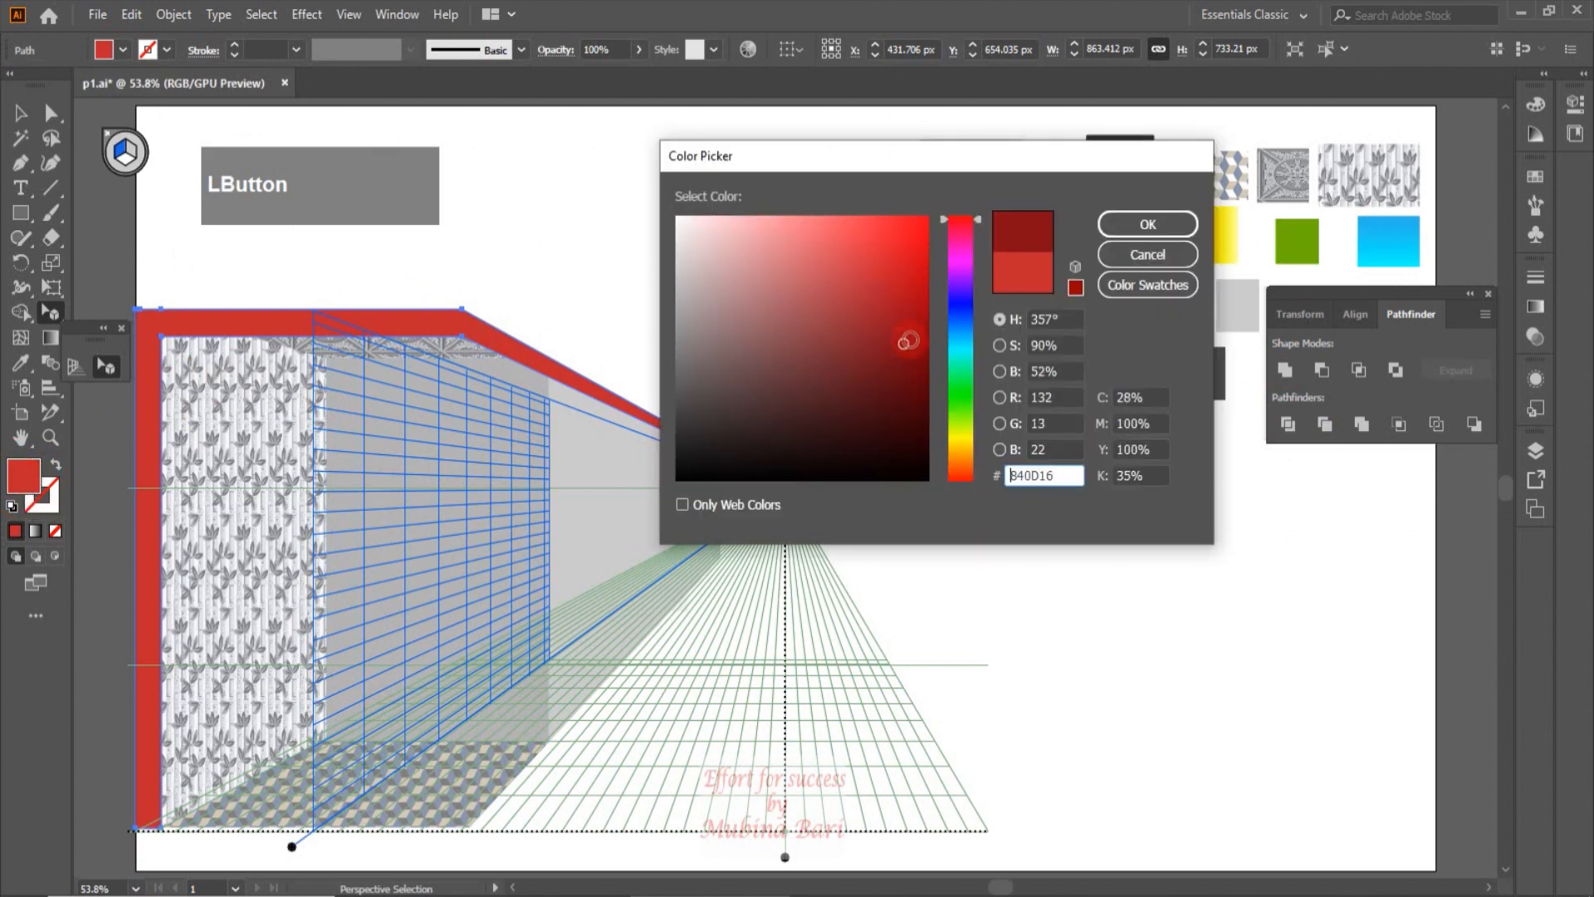
With no grid plane active, move the square window's four cyan panes off their frame and place the gray square beside them below the samples.
click(126, 166)
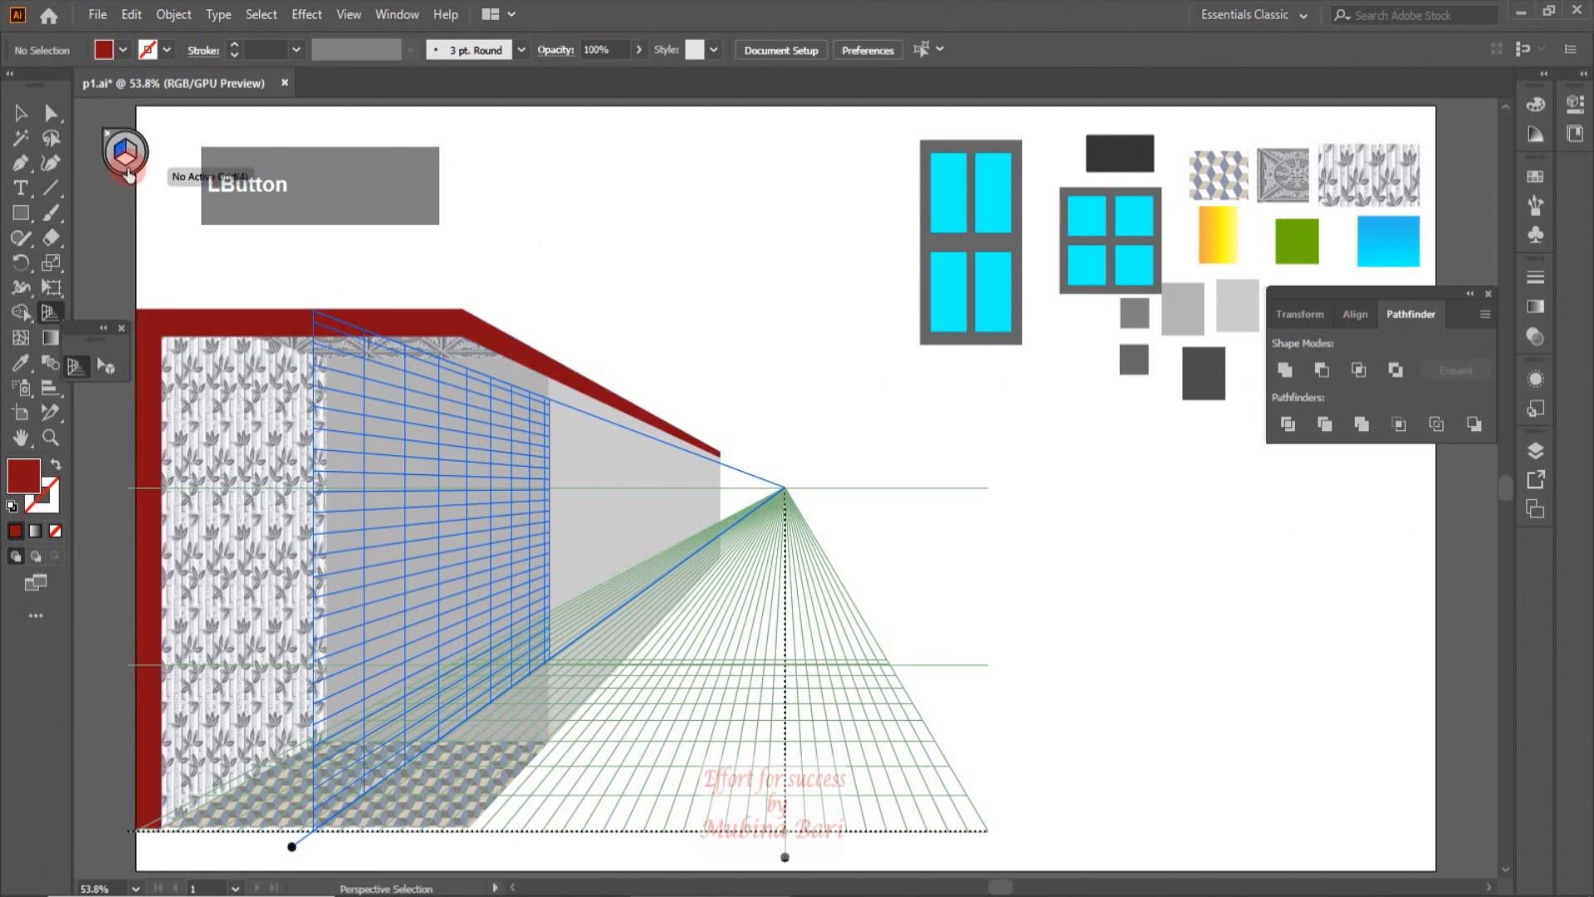
click(924, 330)
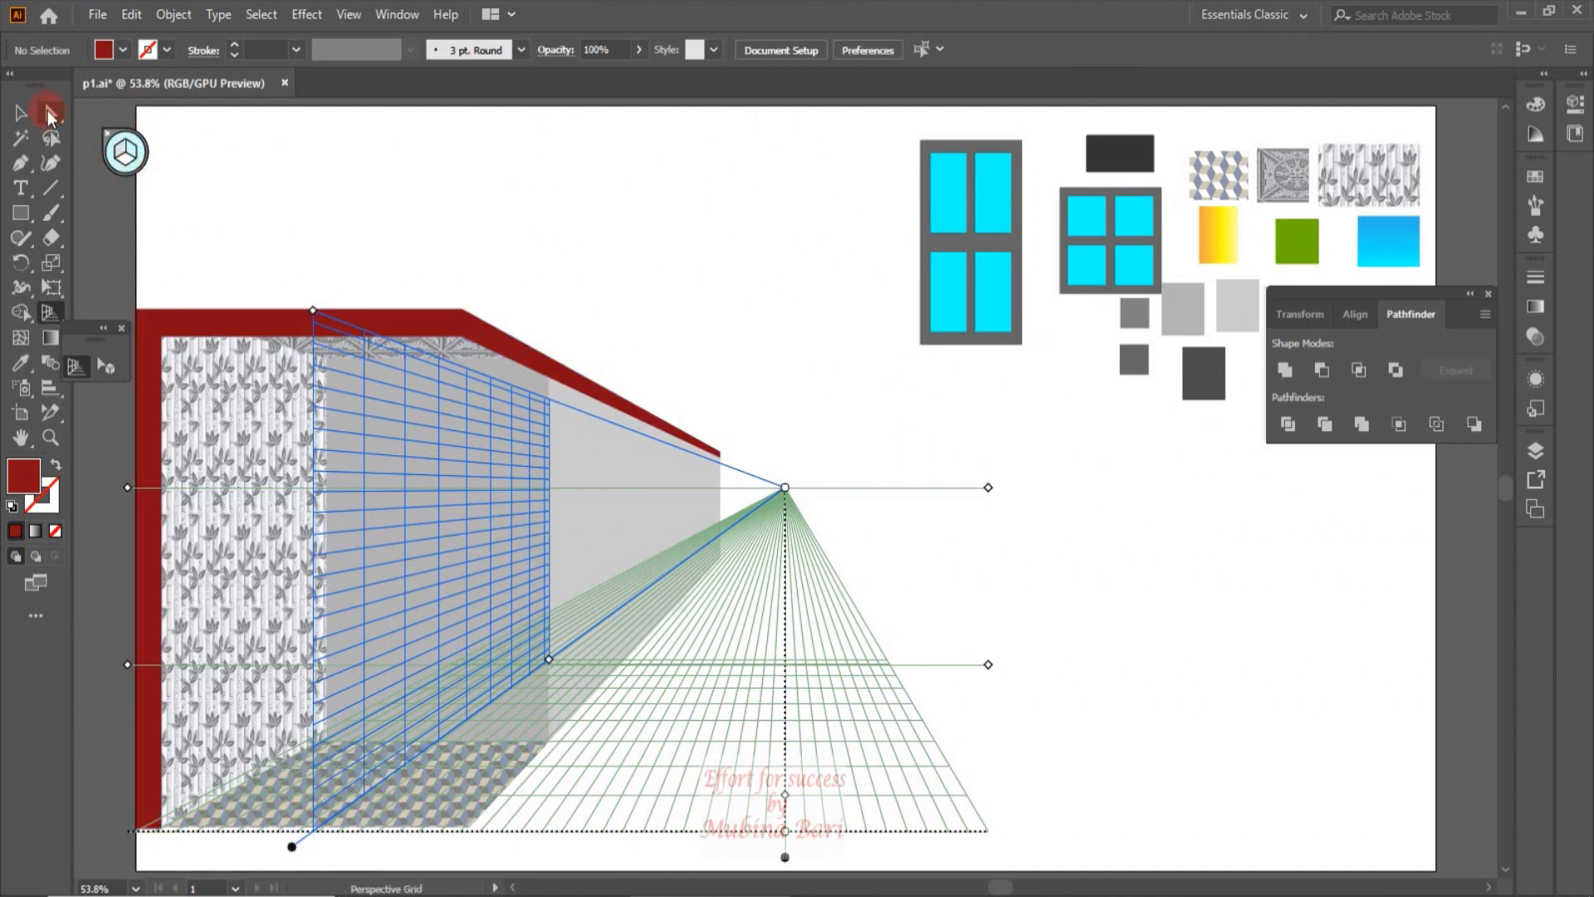
click(22, 112)
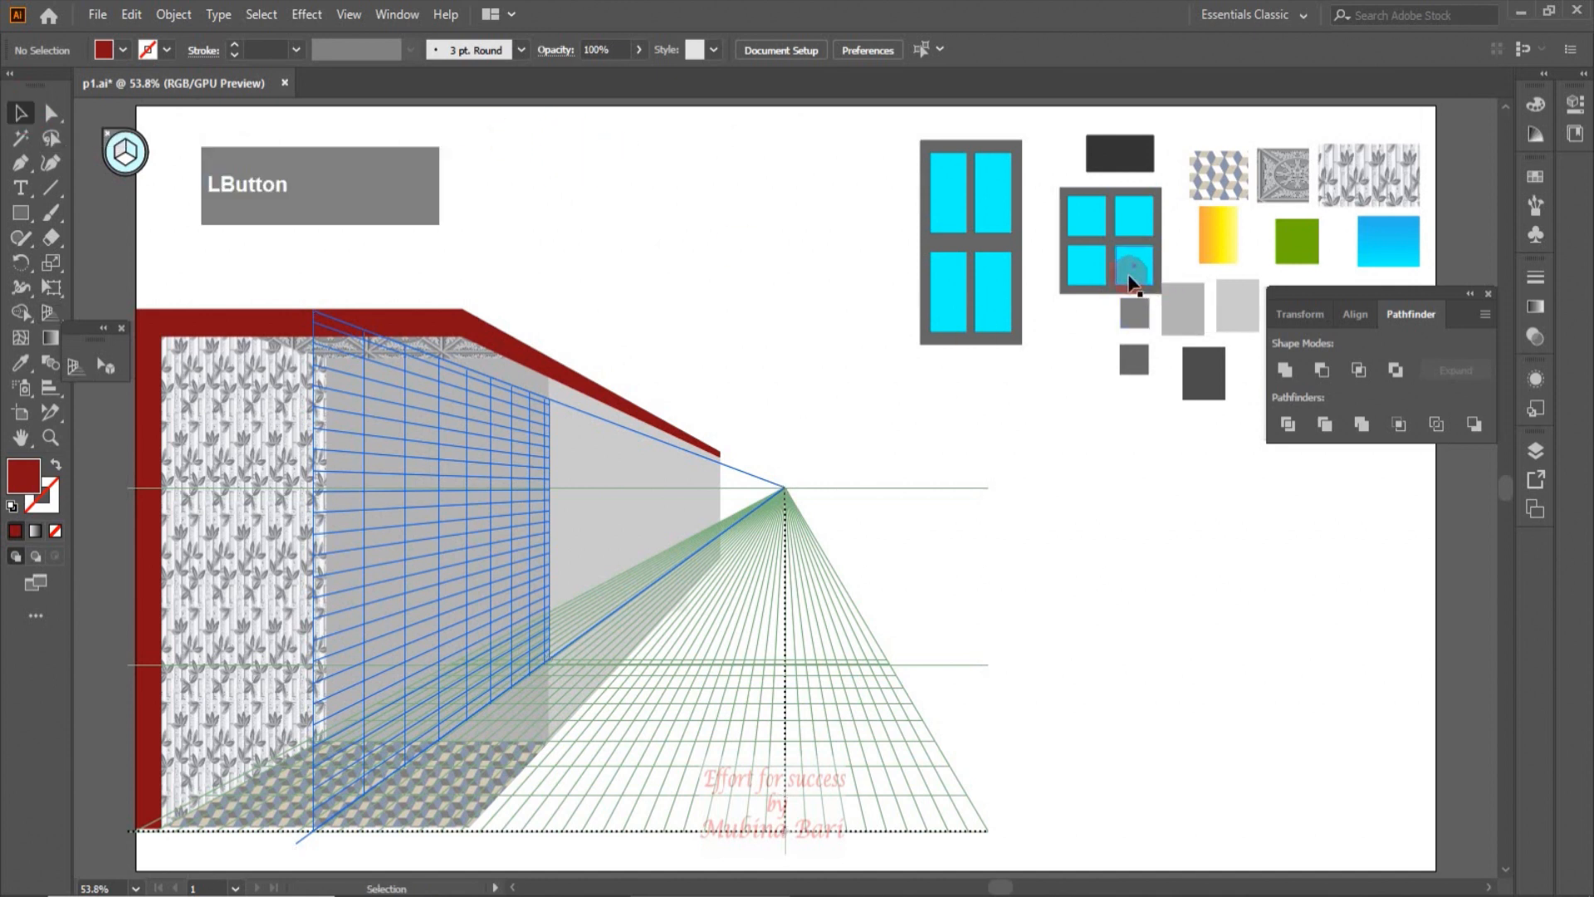
drag(1131, 283, 1050, 479)
click(1034, 395)
drag(1114, 250, 1186, 531)
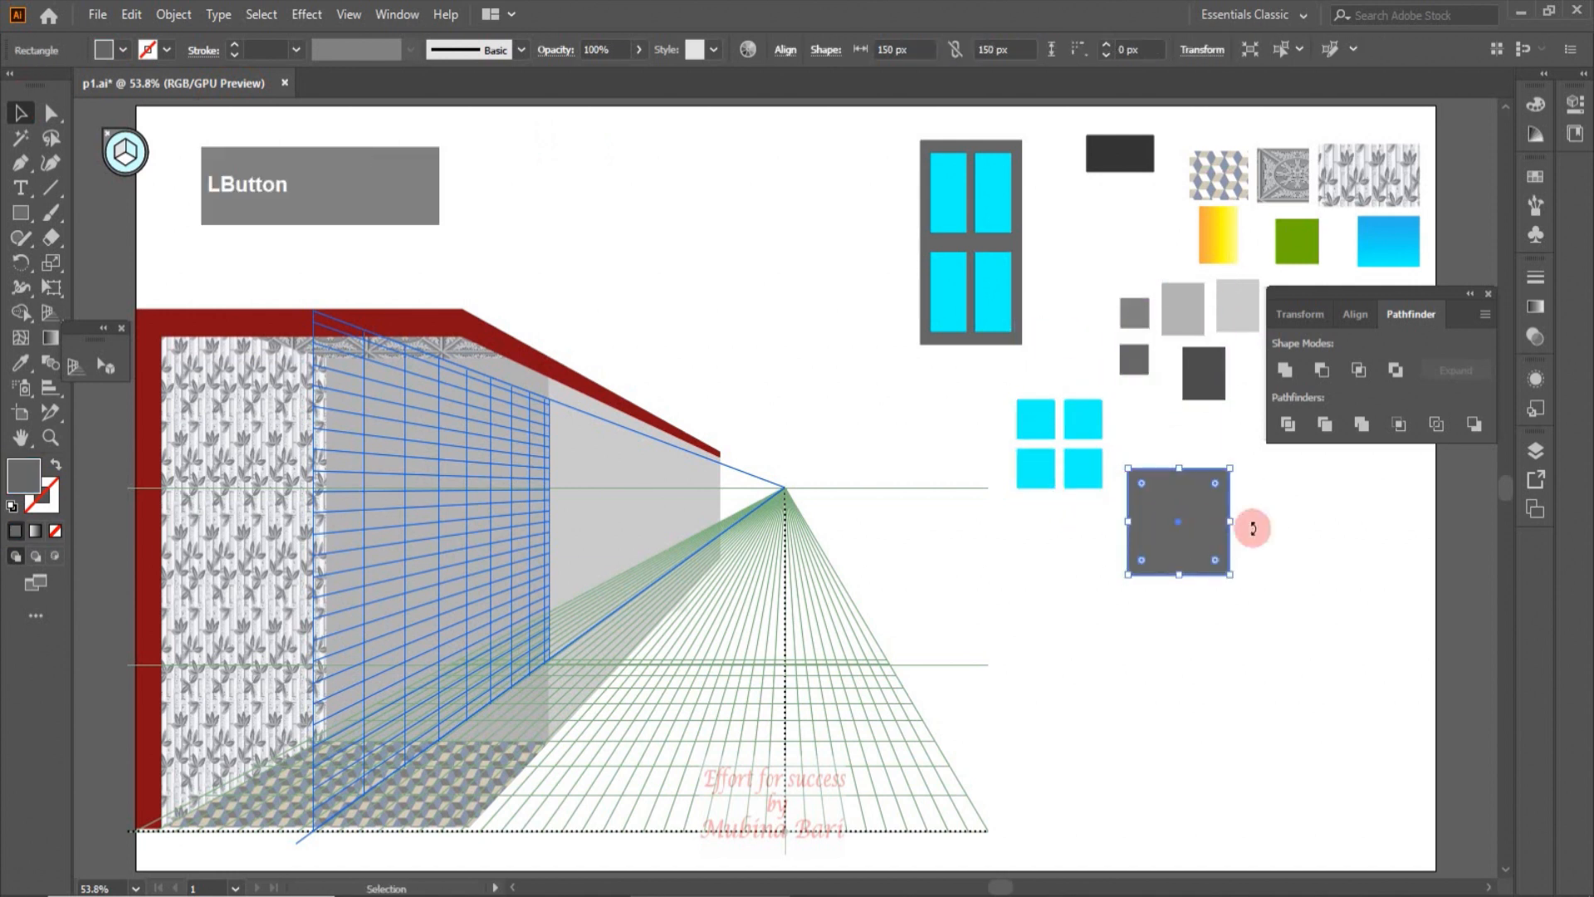
Draw a rectangle about 154 by 116 px above the room and fill it with a white-to-black linear gradient running diagonally from upper right to lower left.
click(1042, 478)
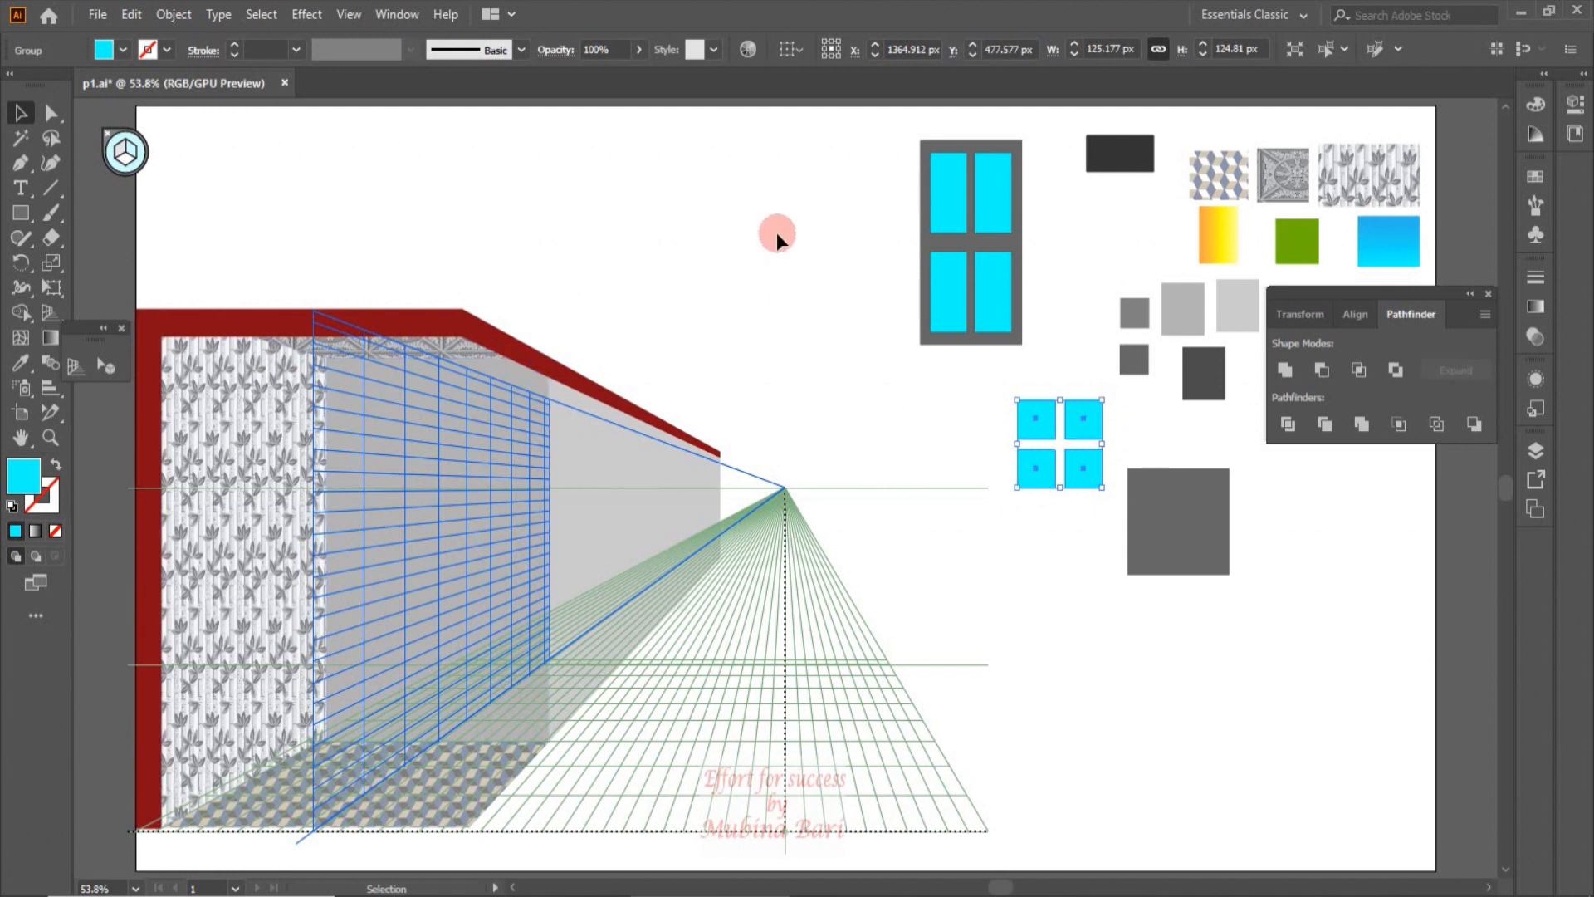
click(19, 212)
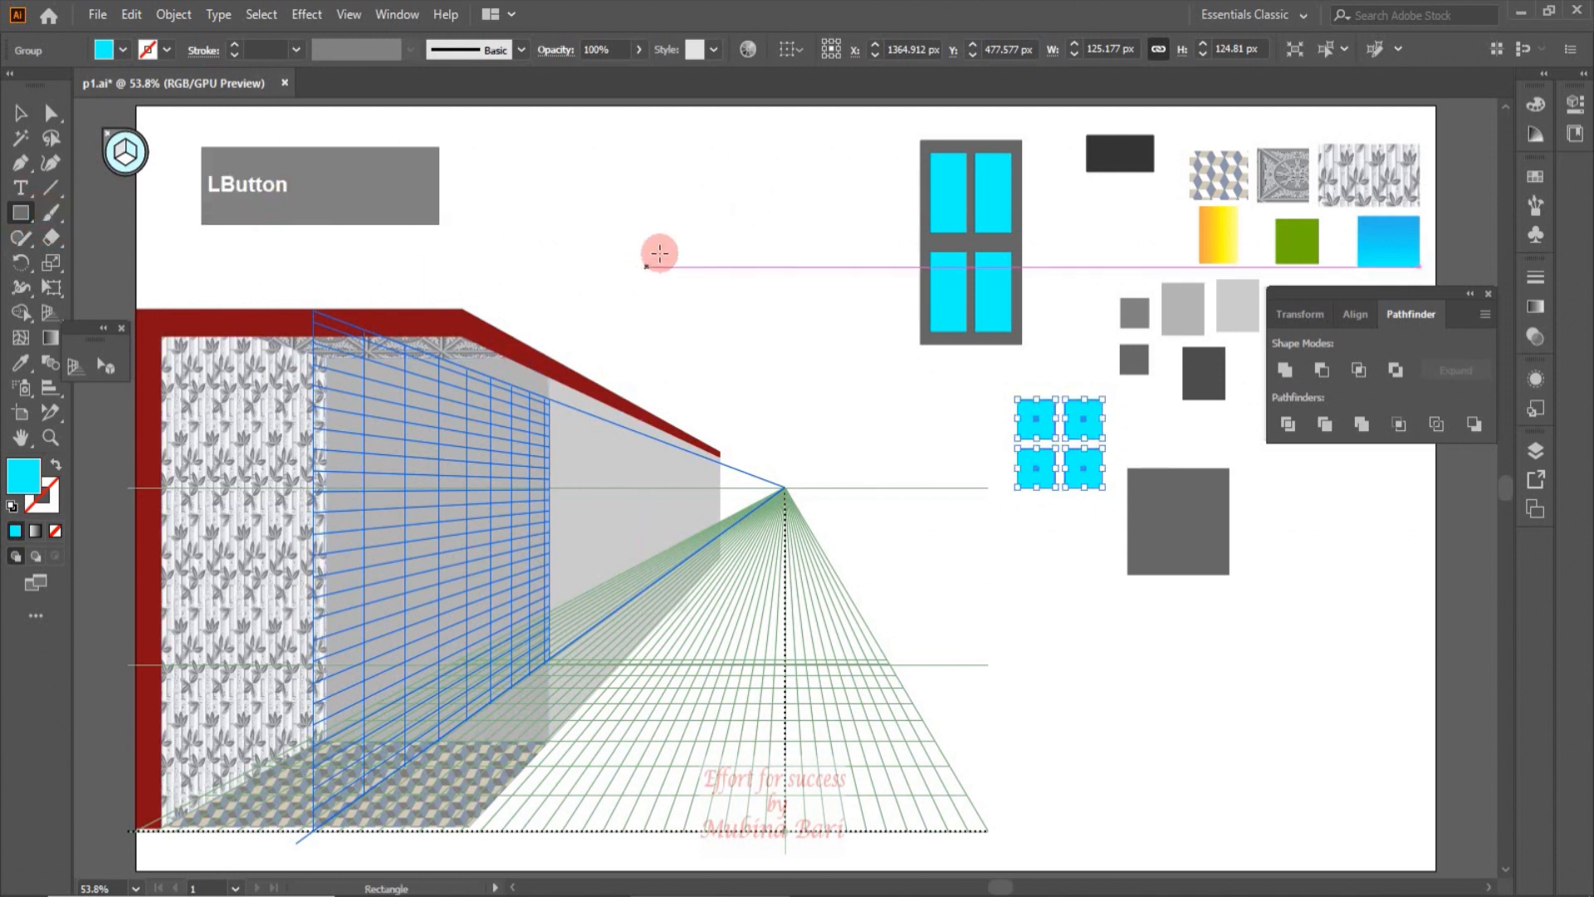
drag(701, 252, 807, 334)
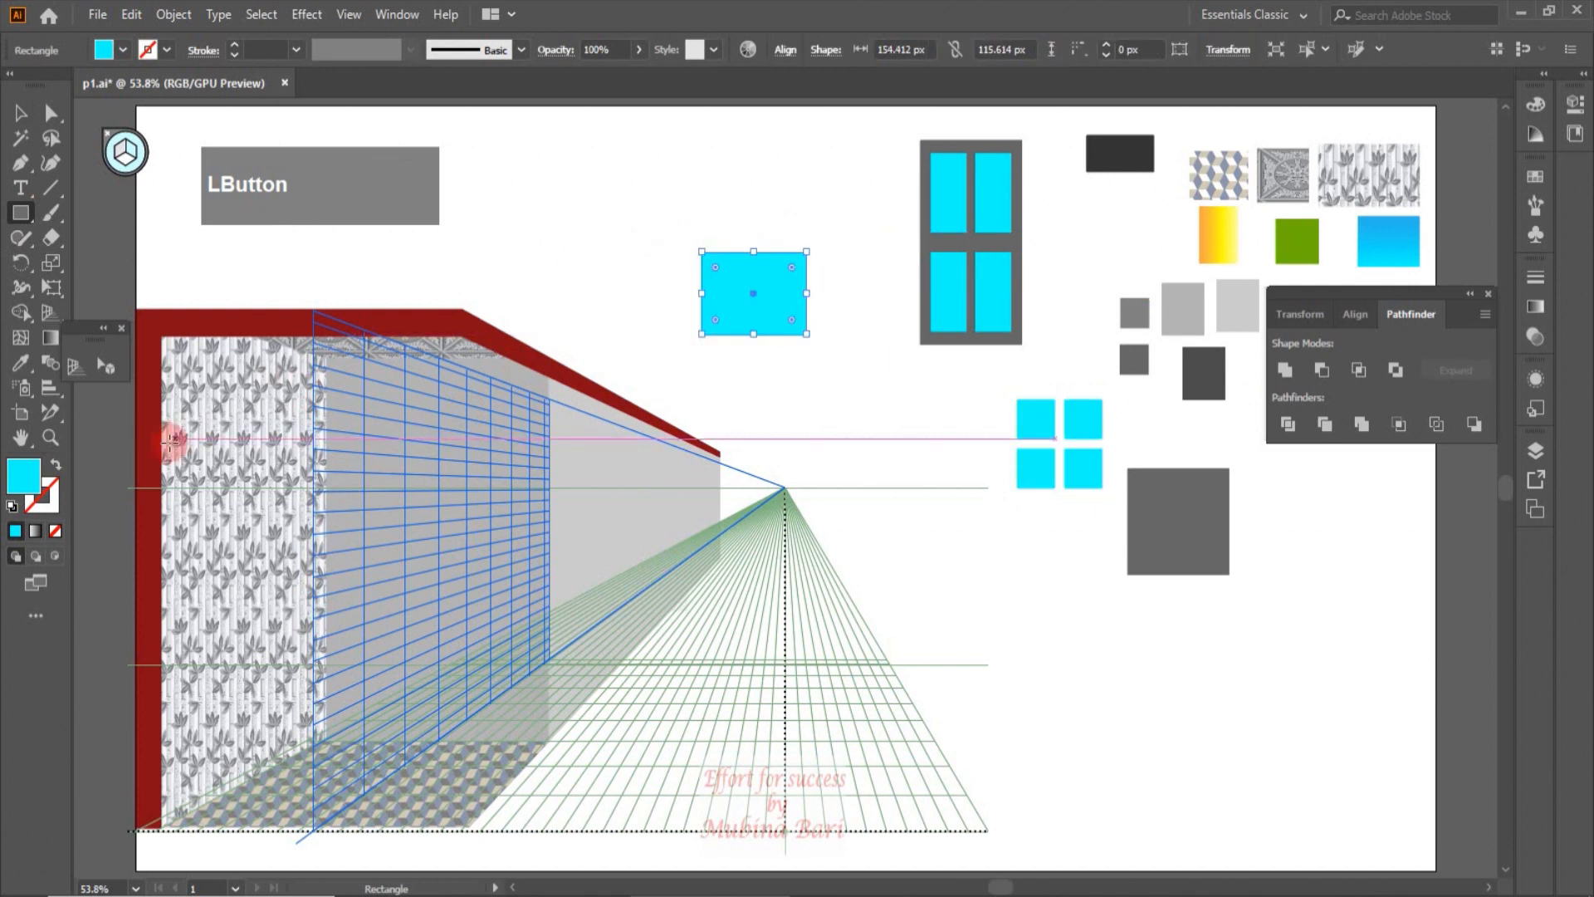
click(122, 49)
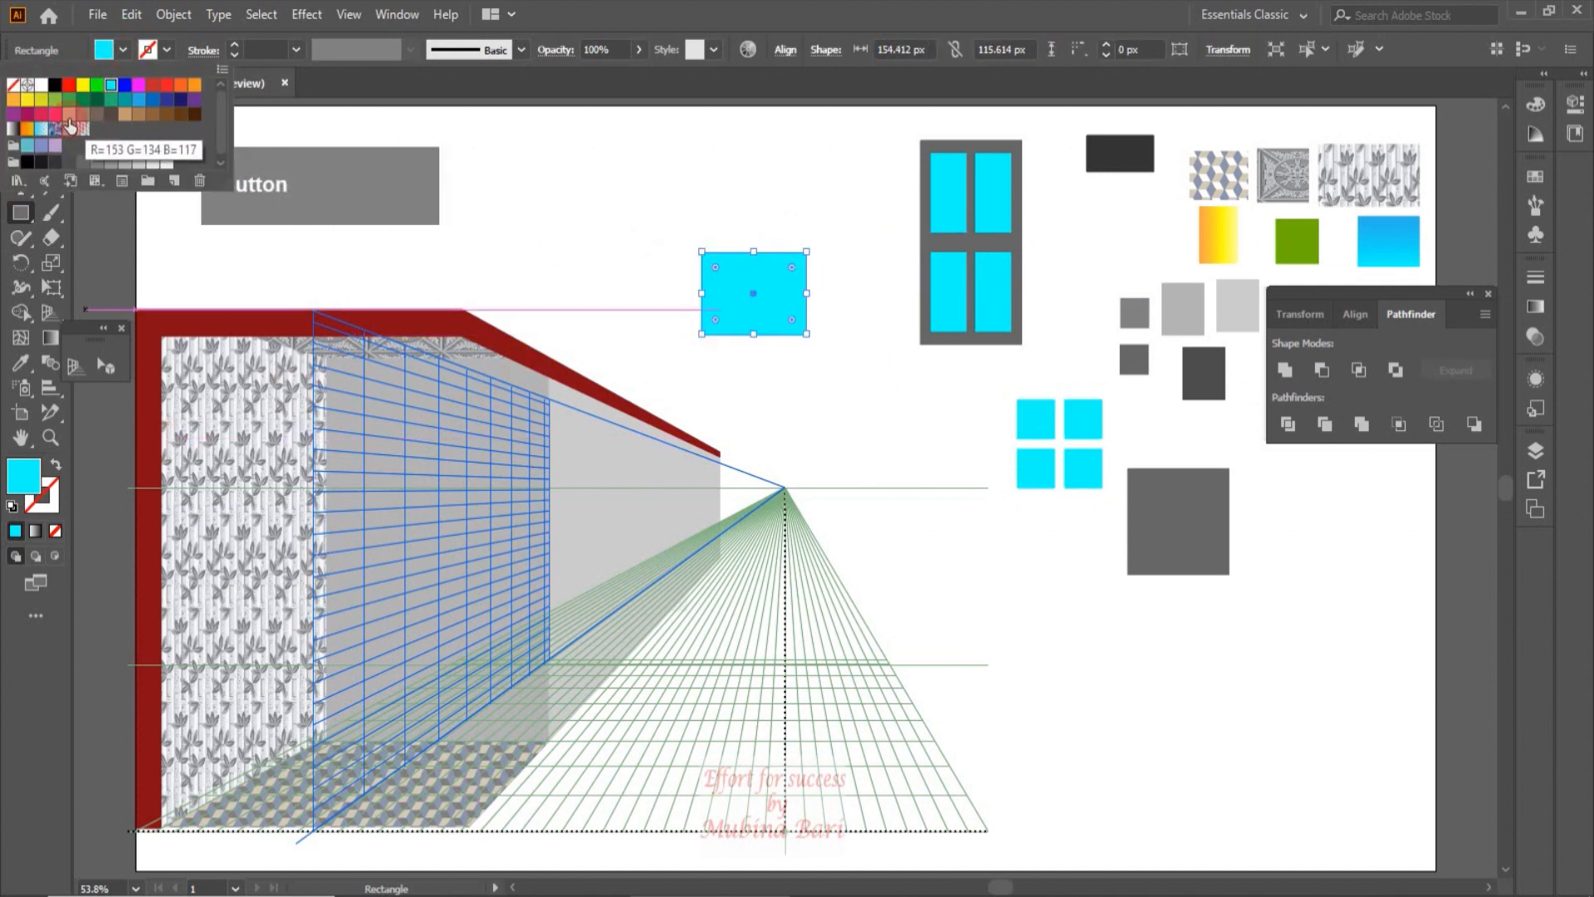
click(13, 128)
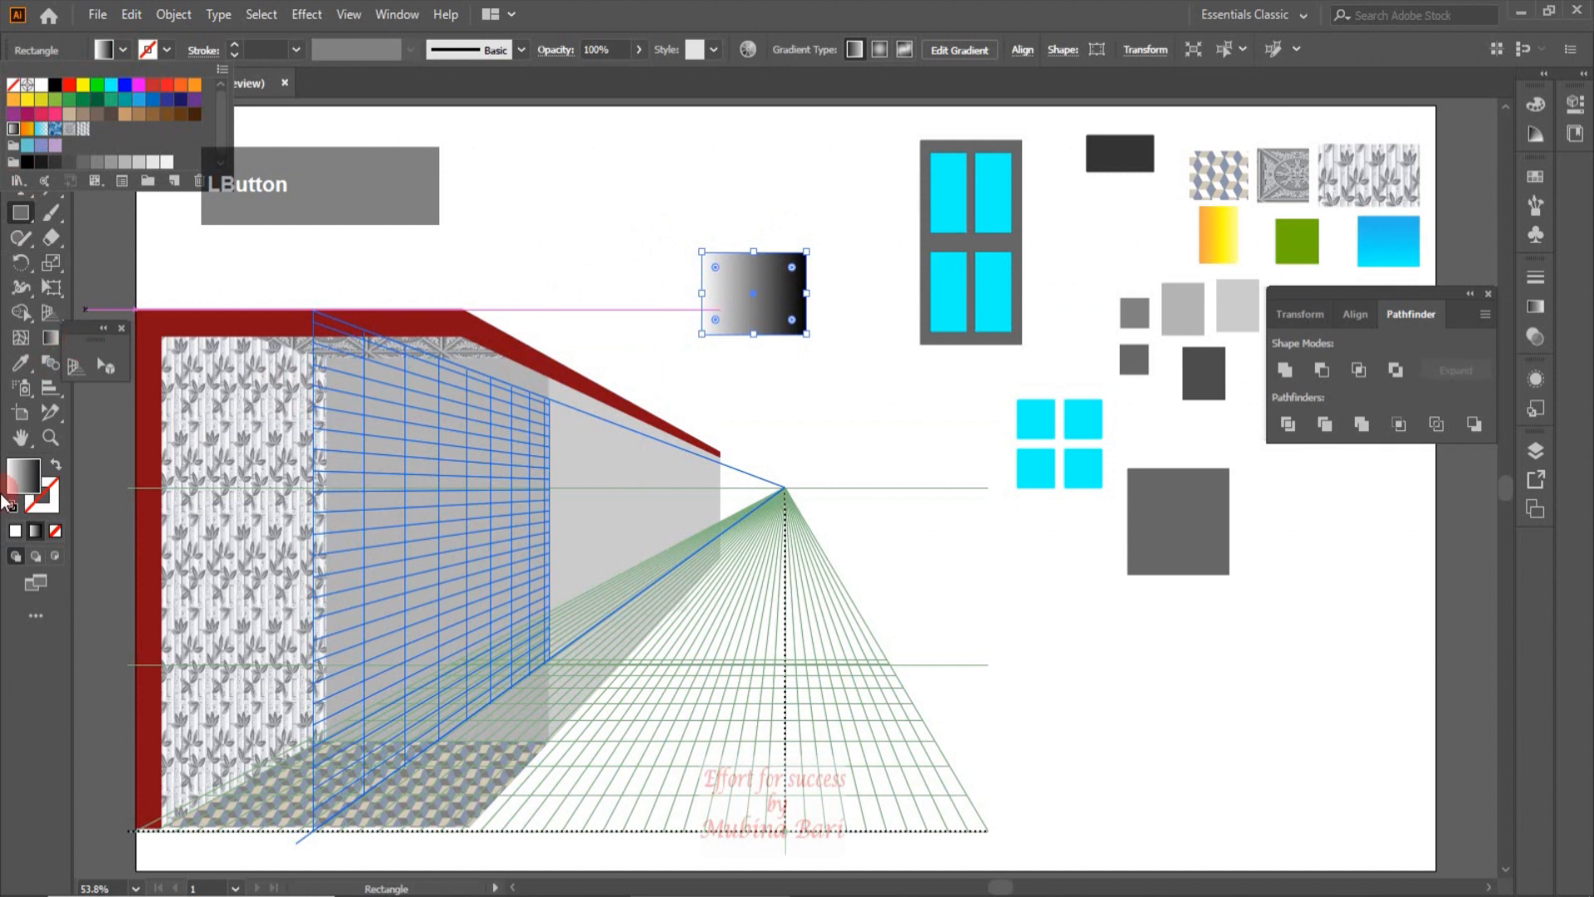
click(48, 337)
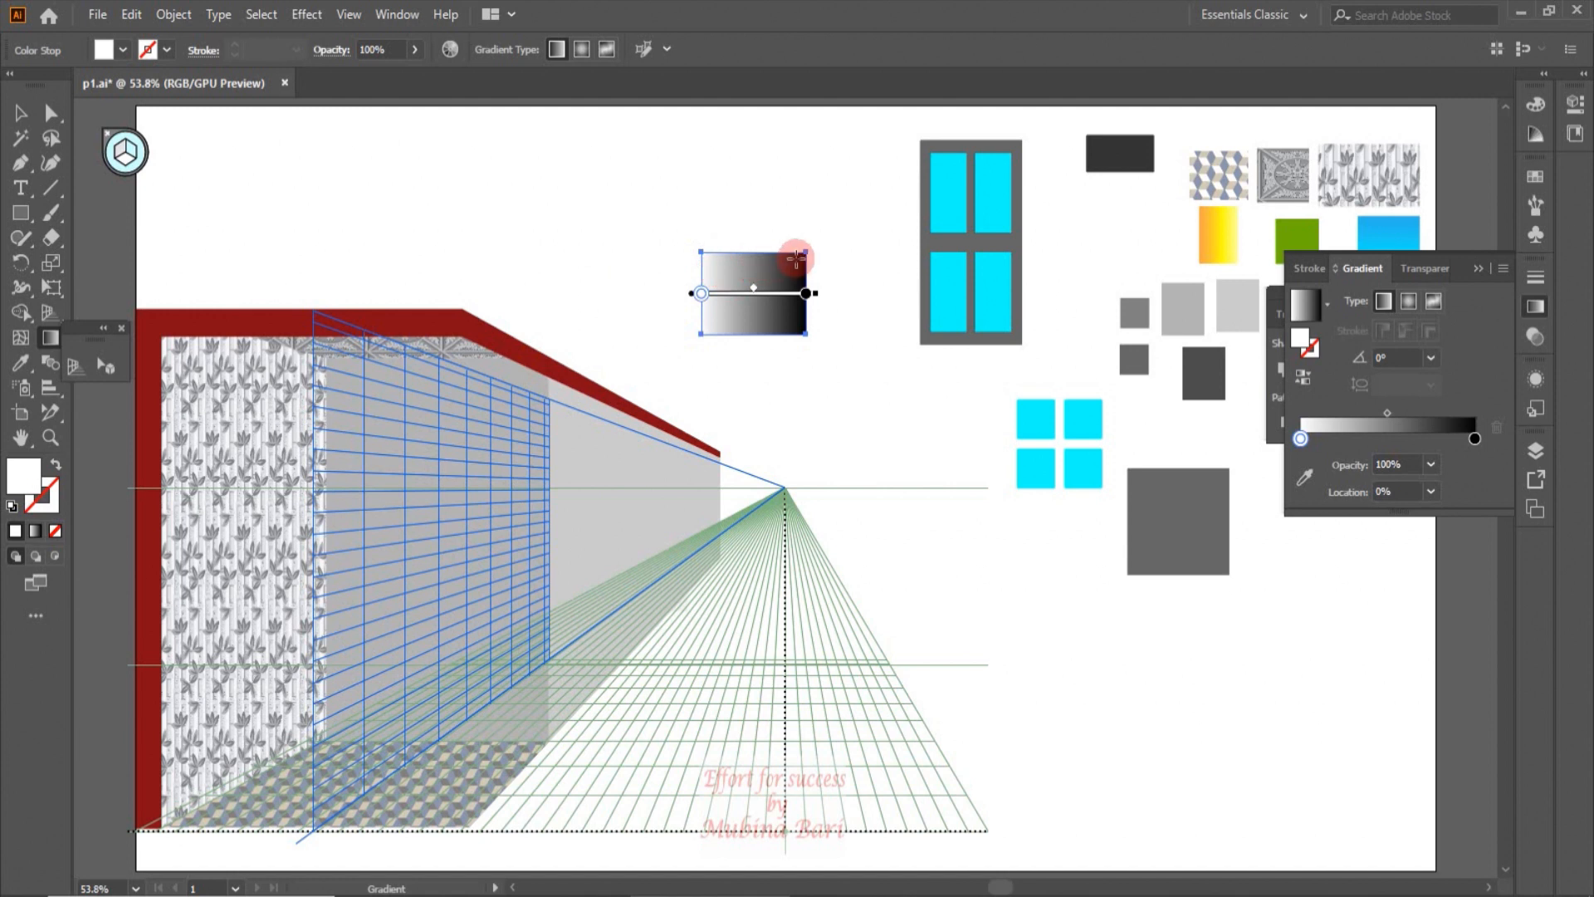
mouse_move(799, 258)
mouse_down()
mouse_move(711, 310)
mouse_move(706, 330)
mouse_up()
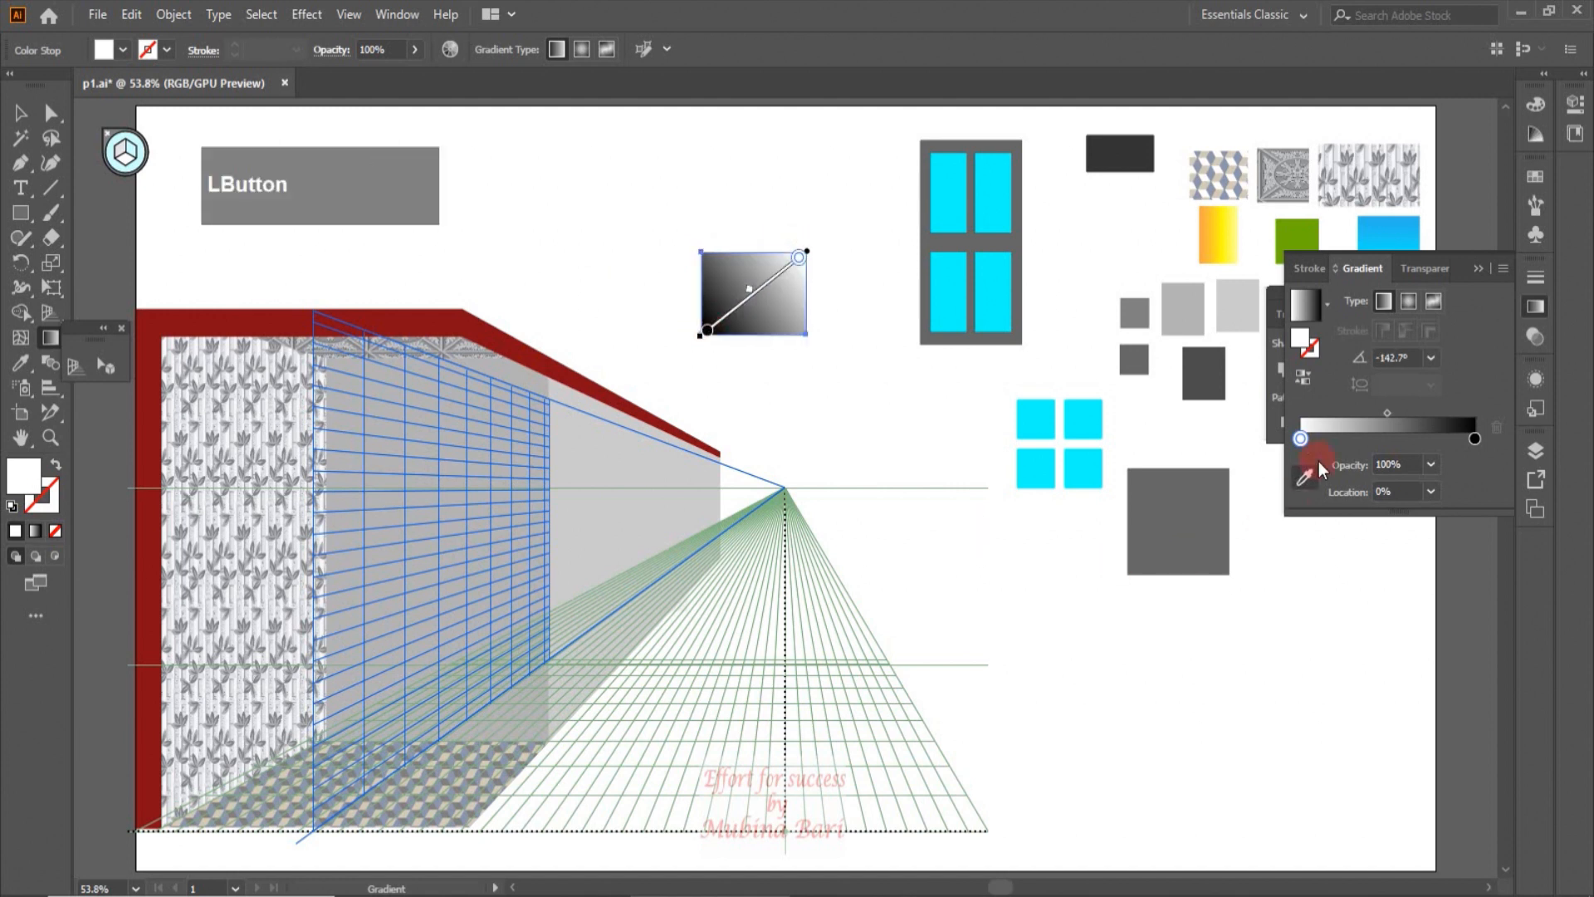
Recolor the rectangle gradient's black end stop to blue and lighten it to a sky blue.
double_click(1474, 440)
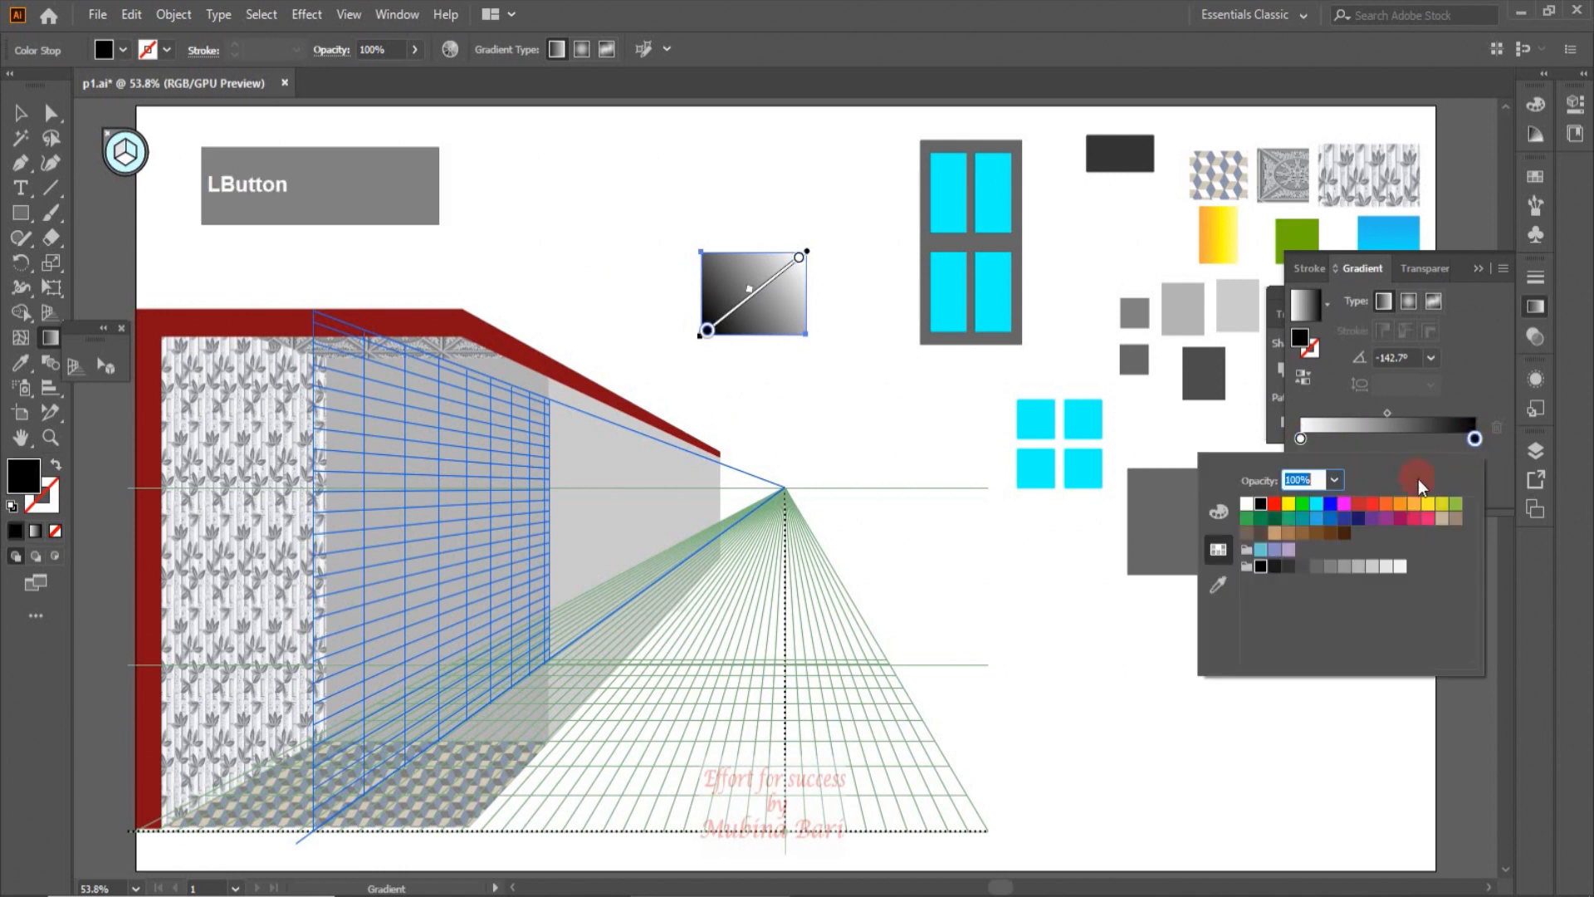
click(1331, 521)
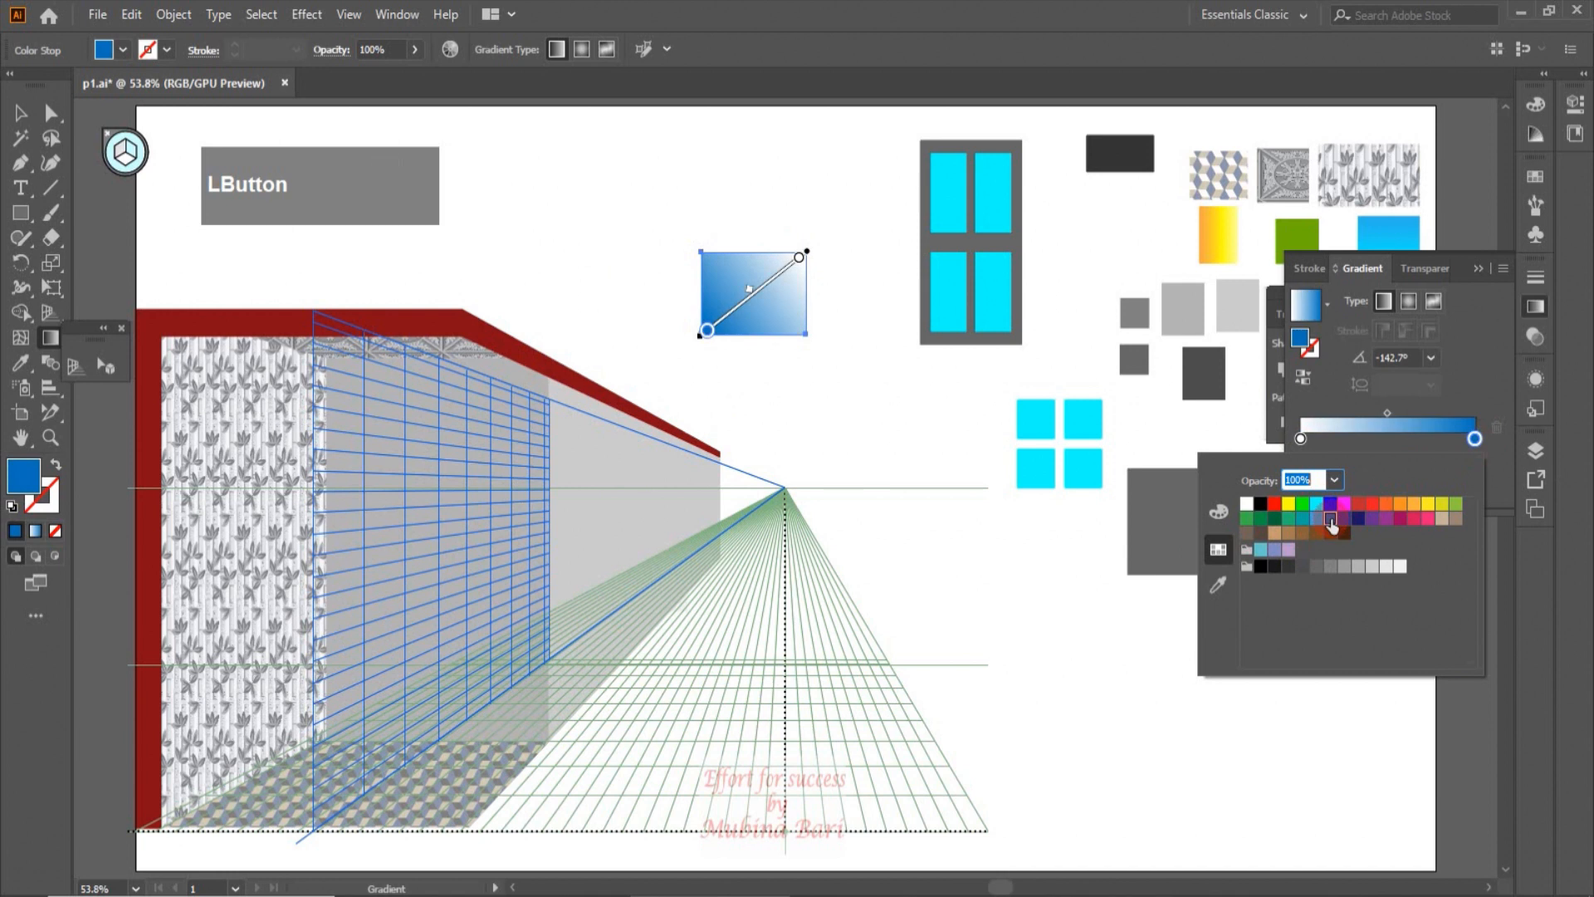
click(1218, 513)
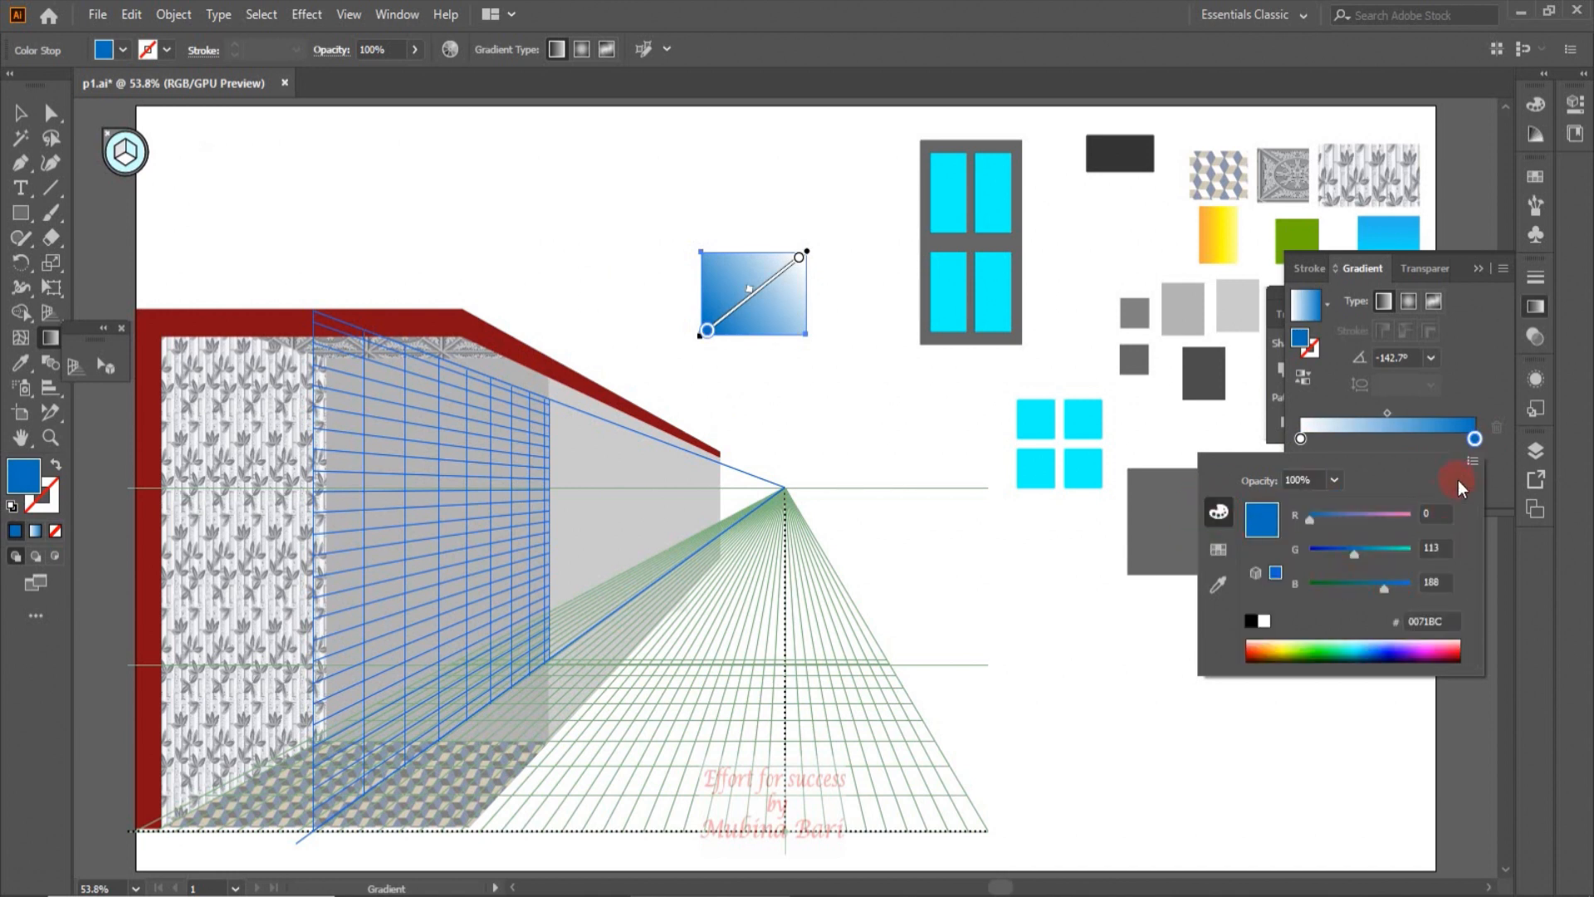
click(1471, 462)
click(1362, 512)
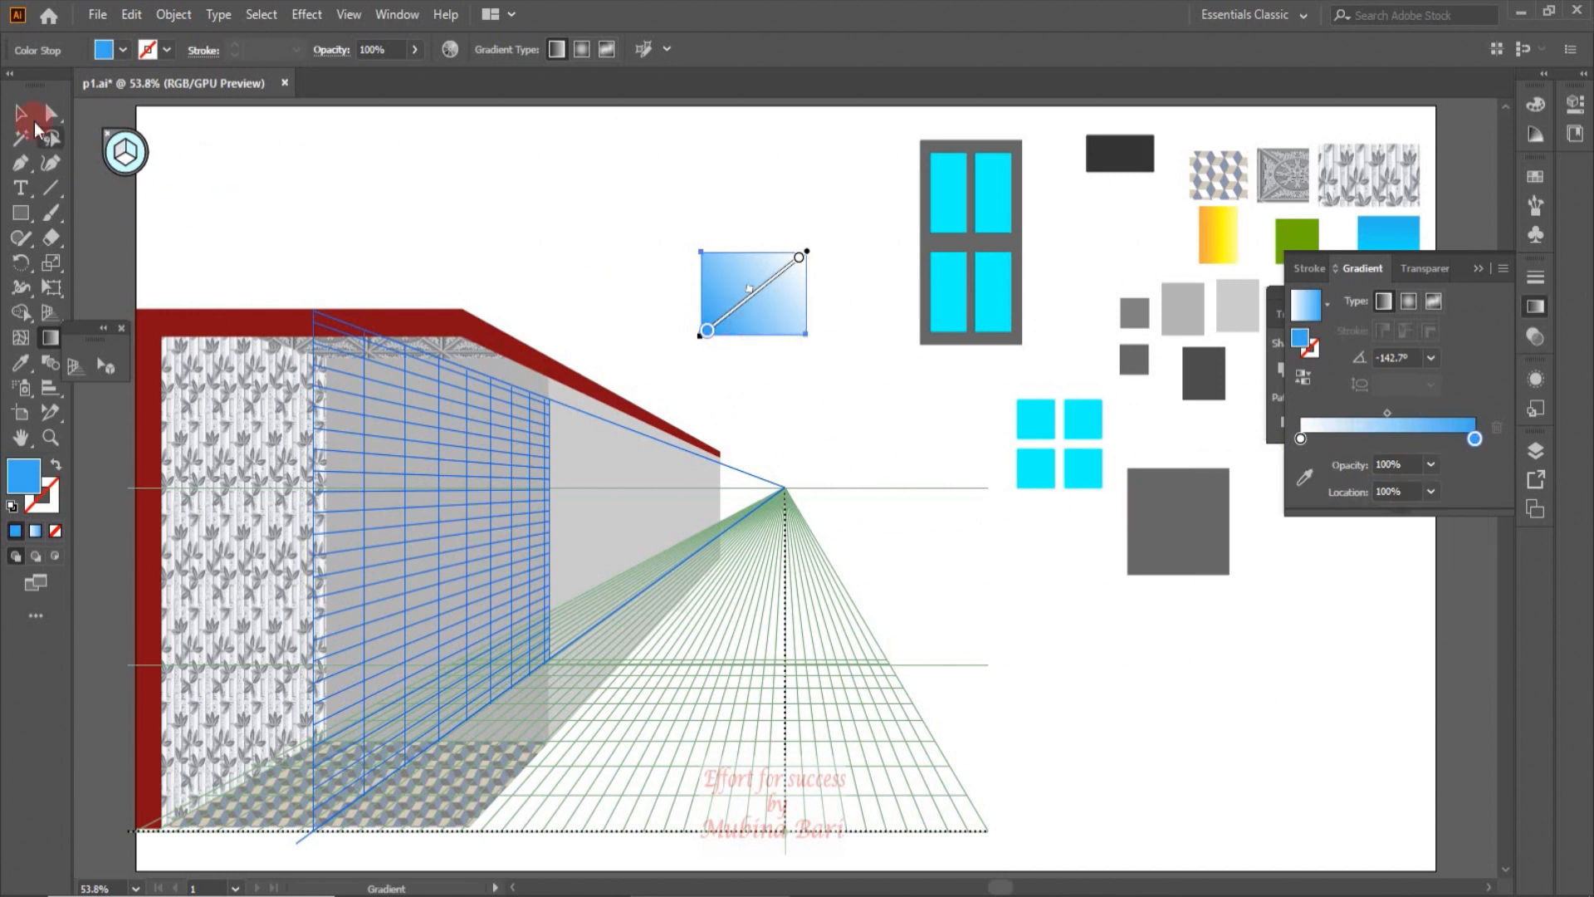
Try filling the four separated window panes with the rectangle's sampled white-to-blue gradient, and undo it.
click(21, 112)
click(1033, 417)
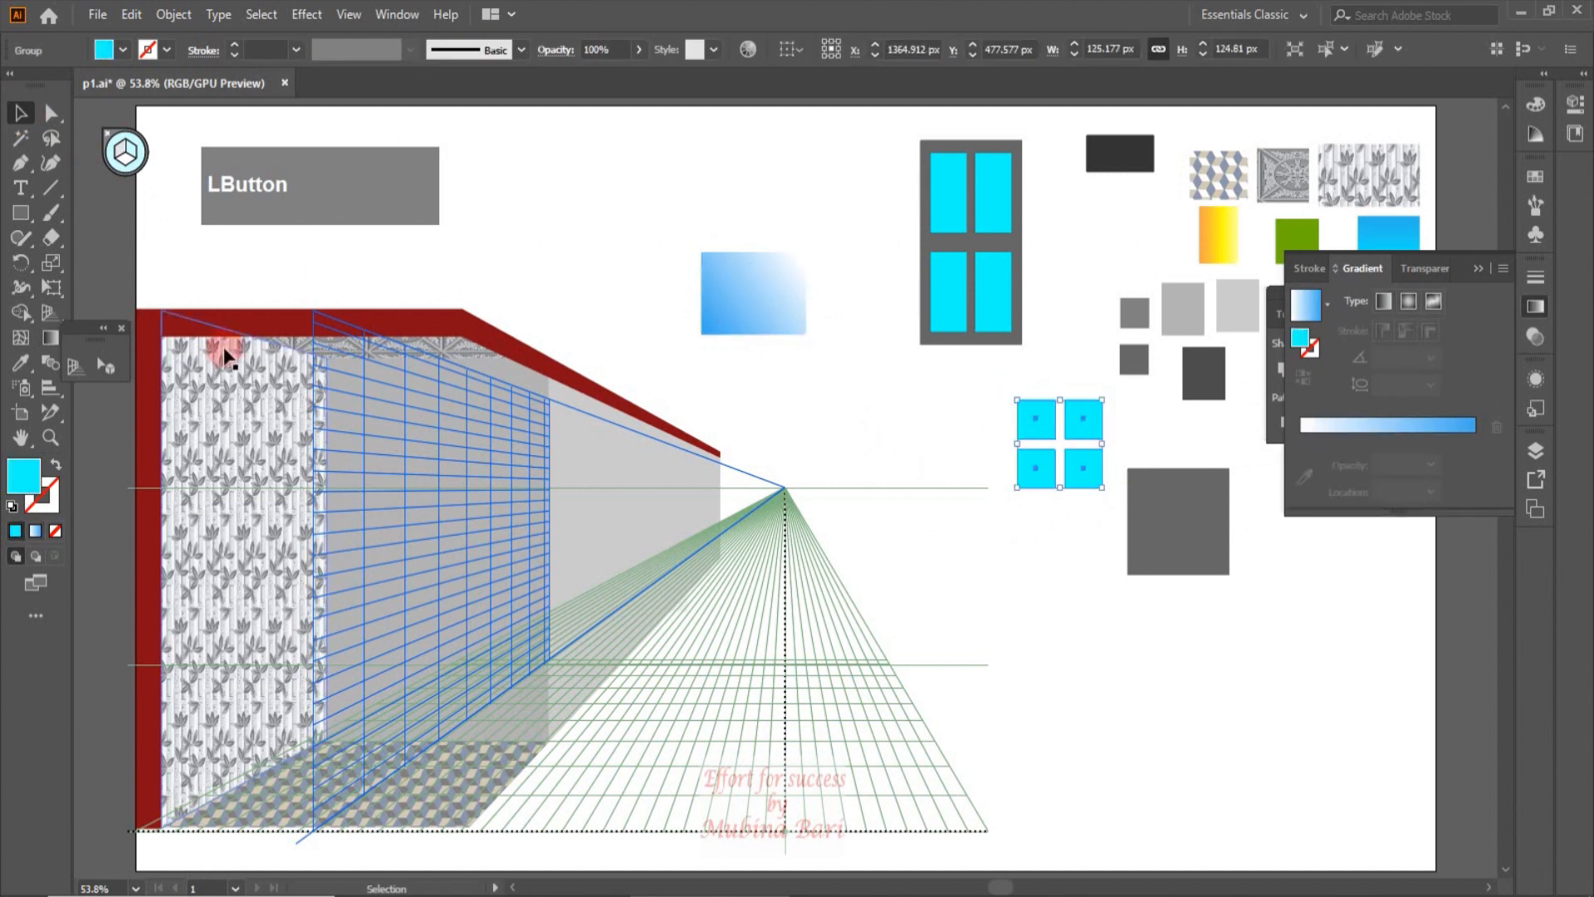
click(18, 365)
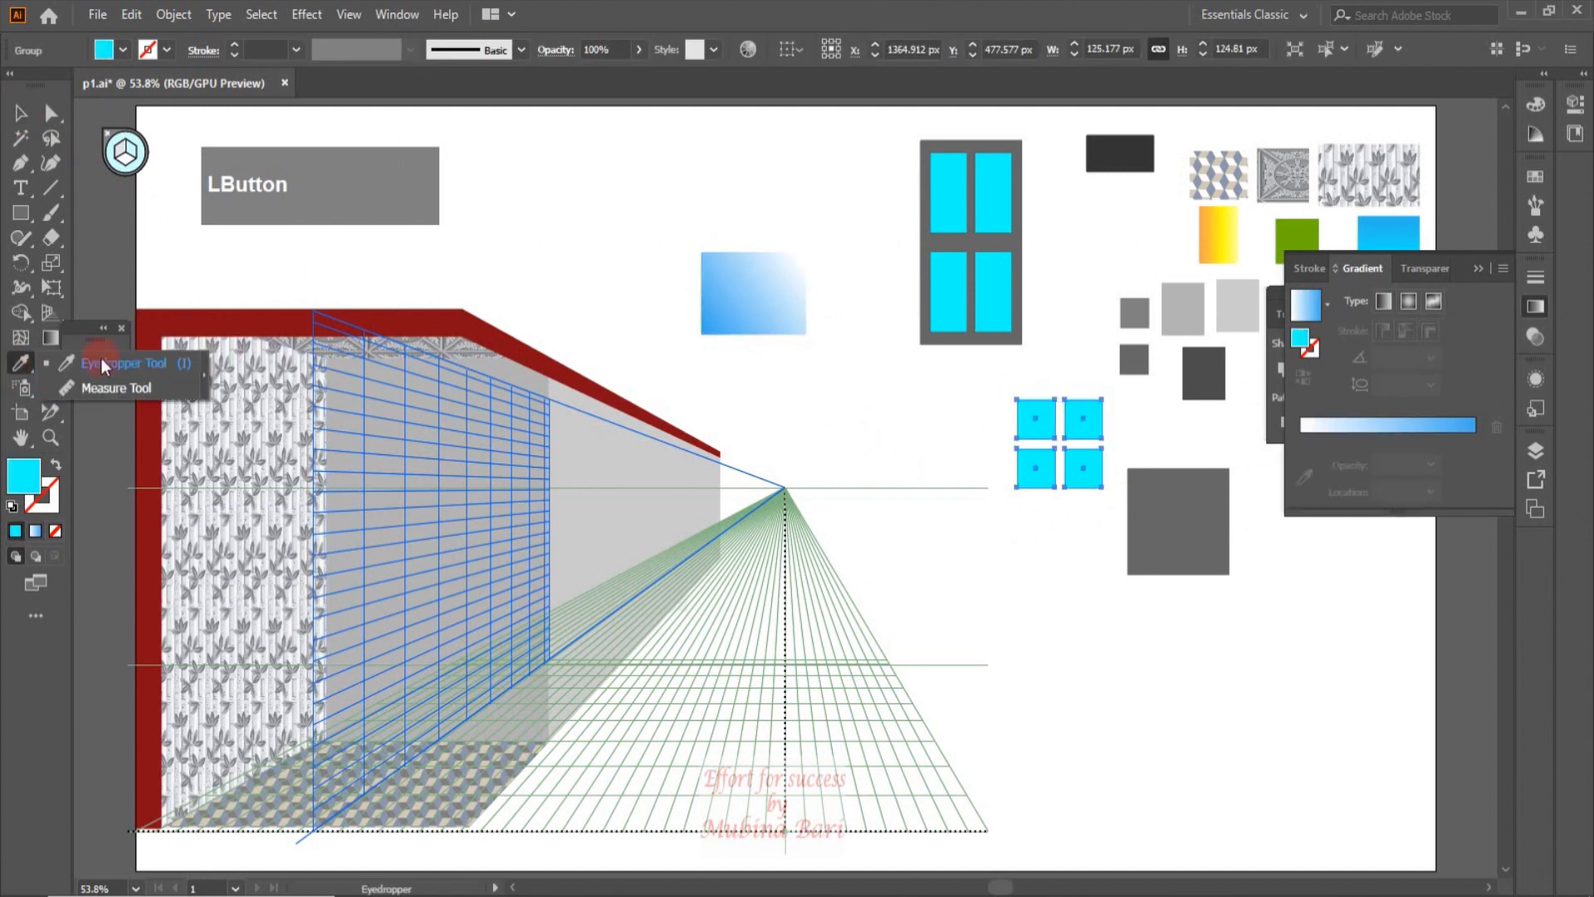
click(723, 295)
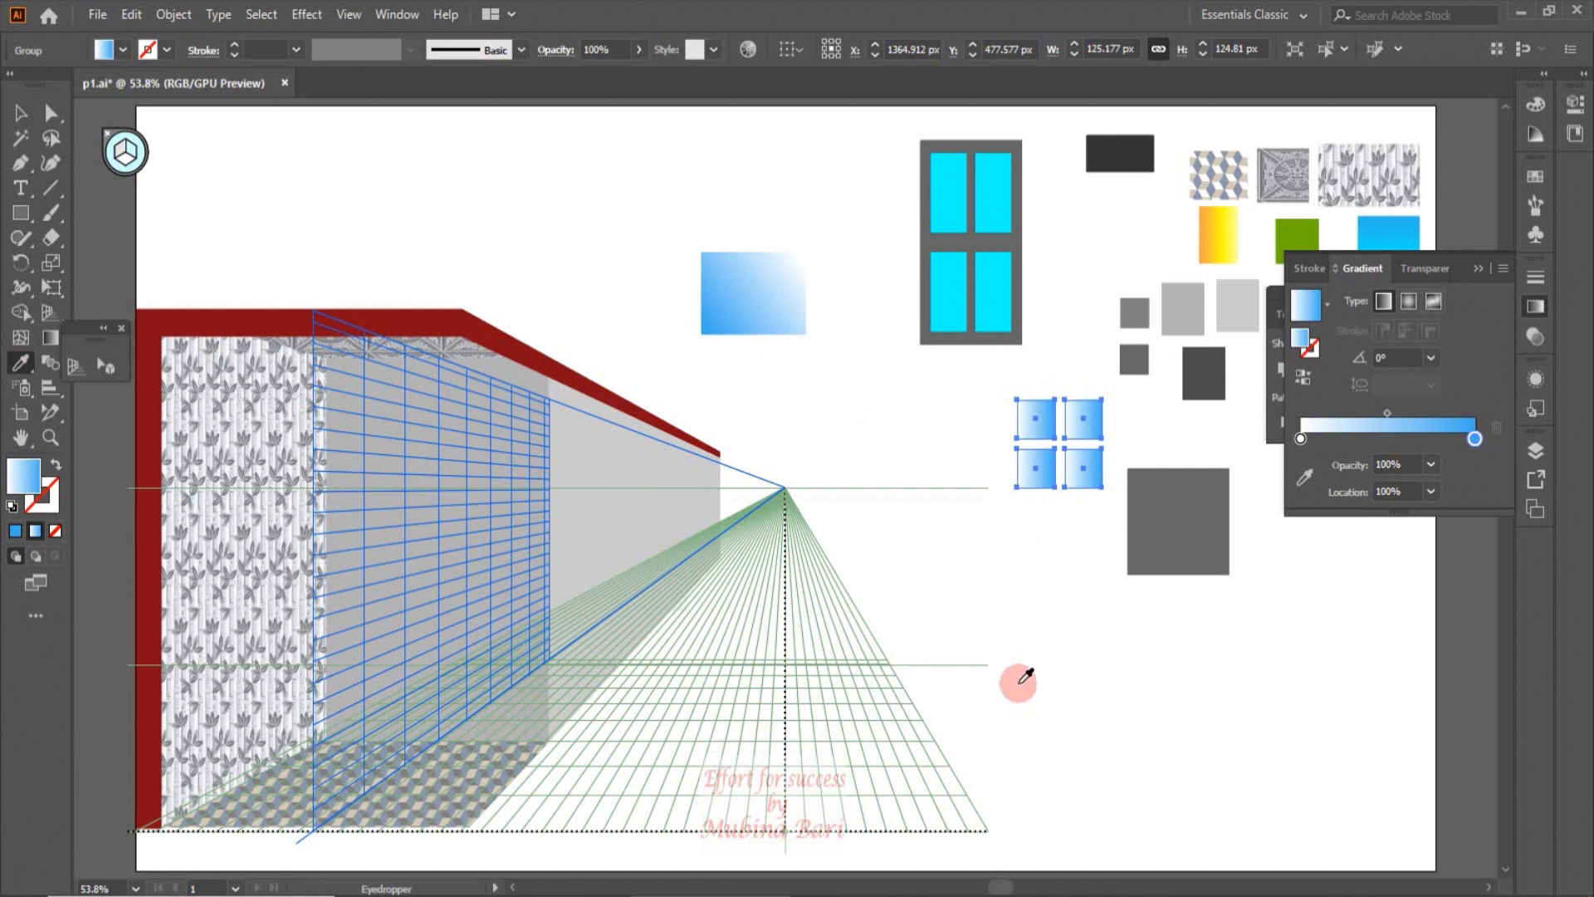
key(ctrl+z)
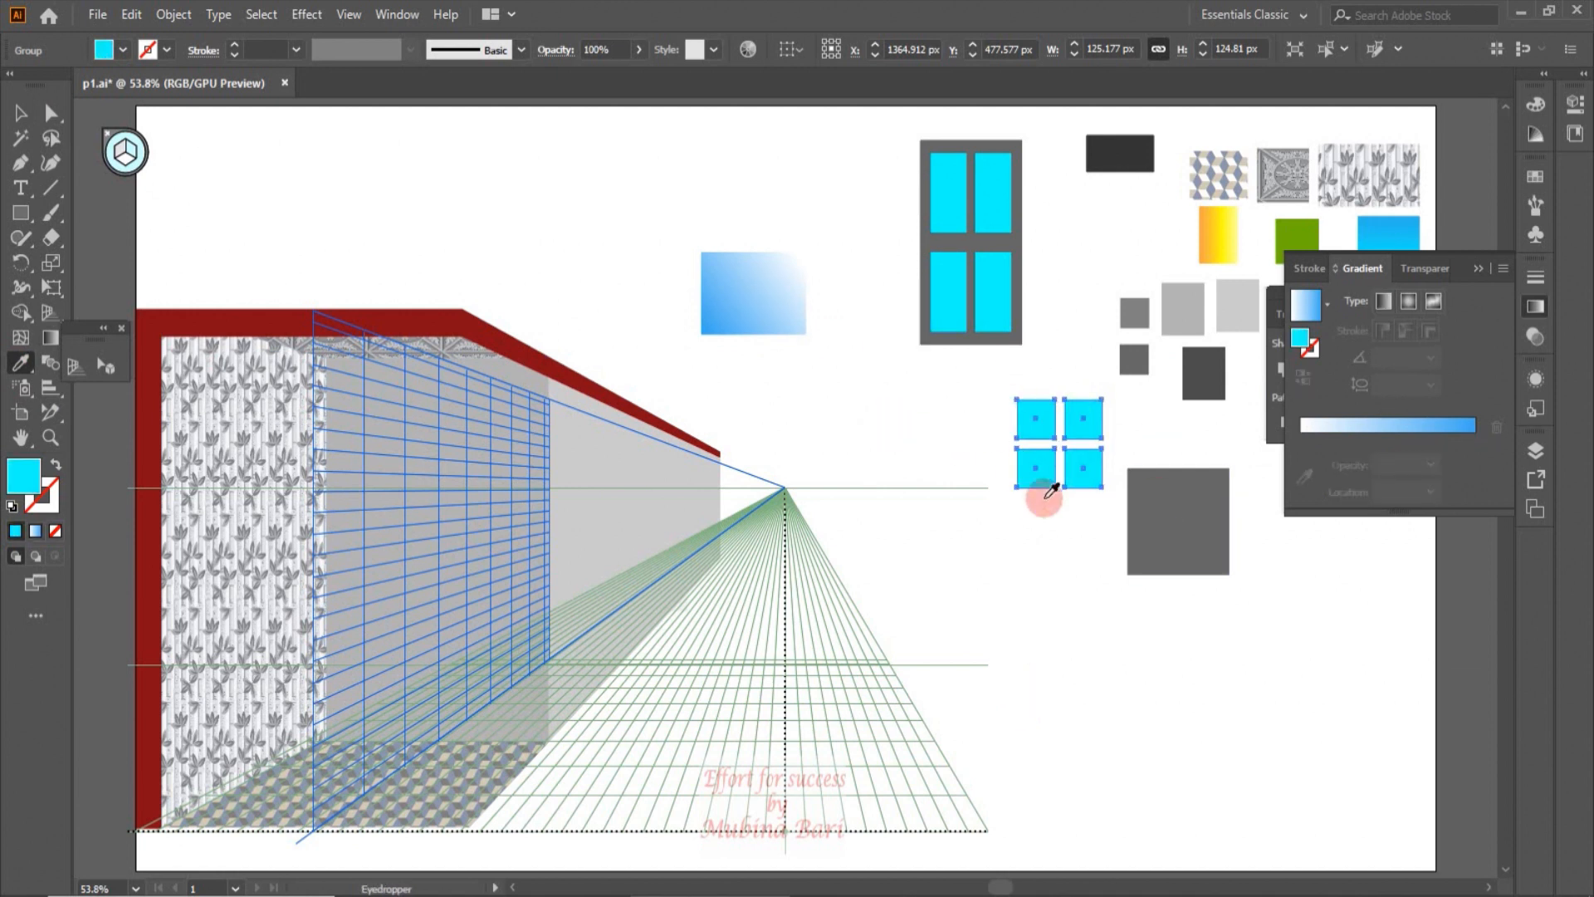
Make the four separated cyan window panes into a compound path.
click(23, 115)
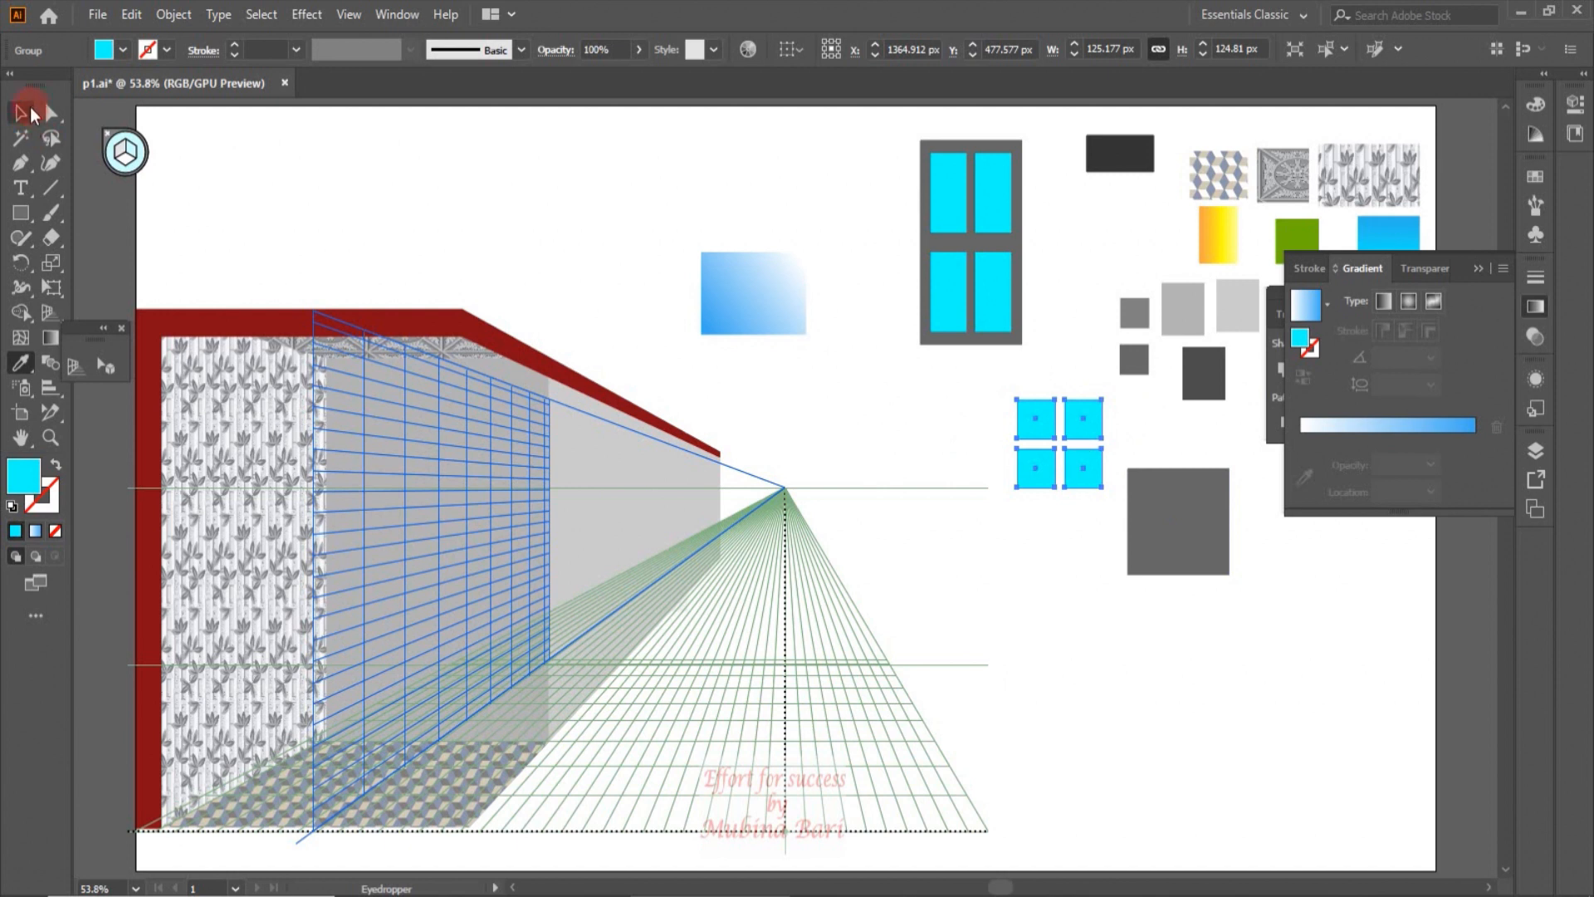
click(30, 111)
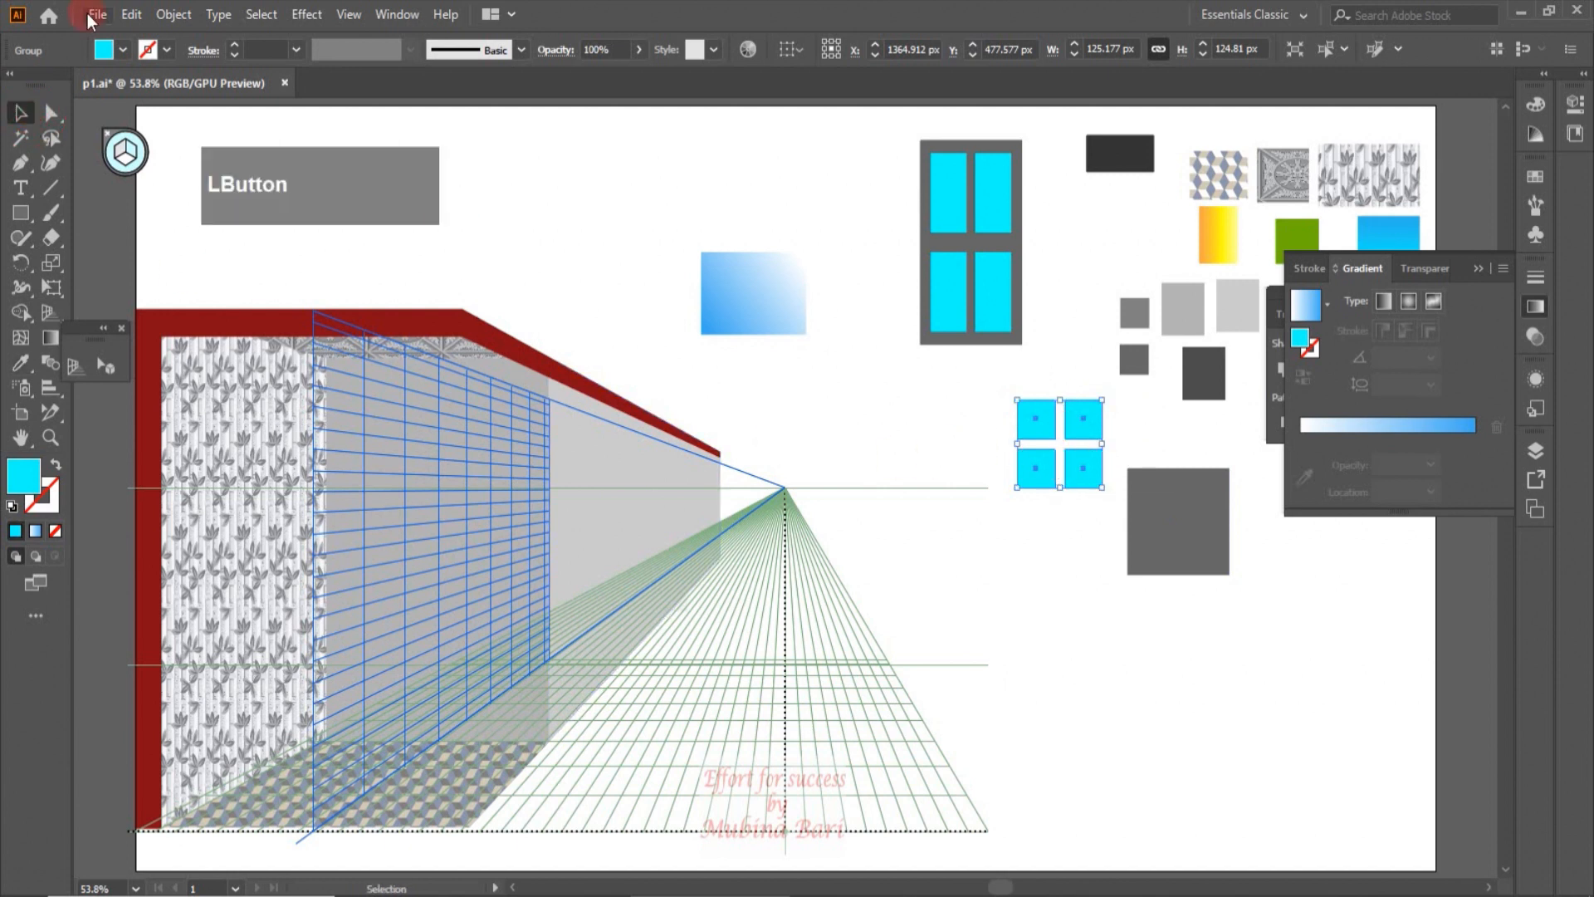
click(174, 14)
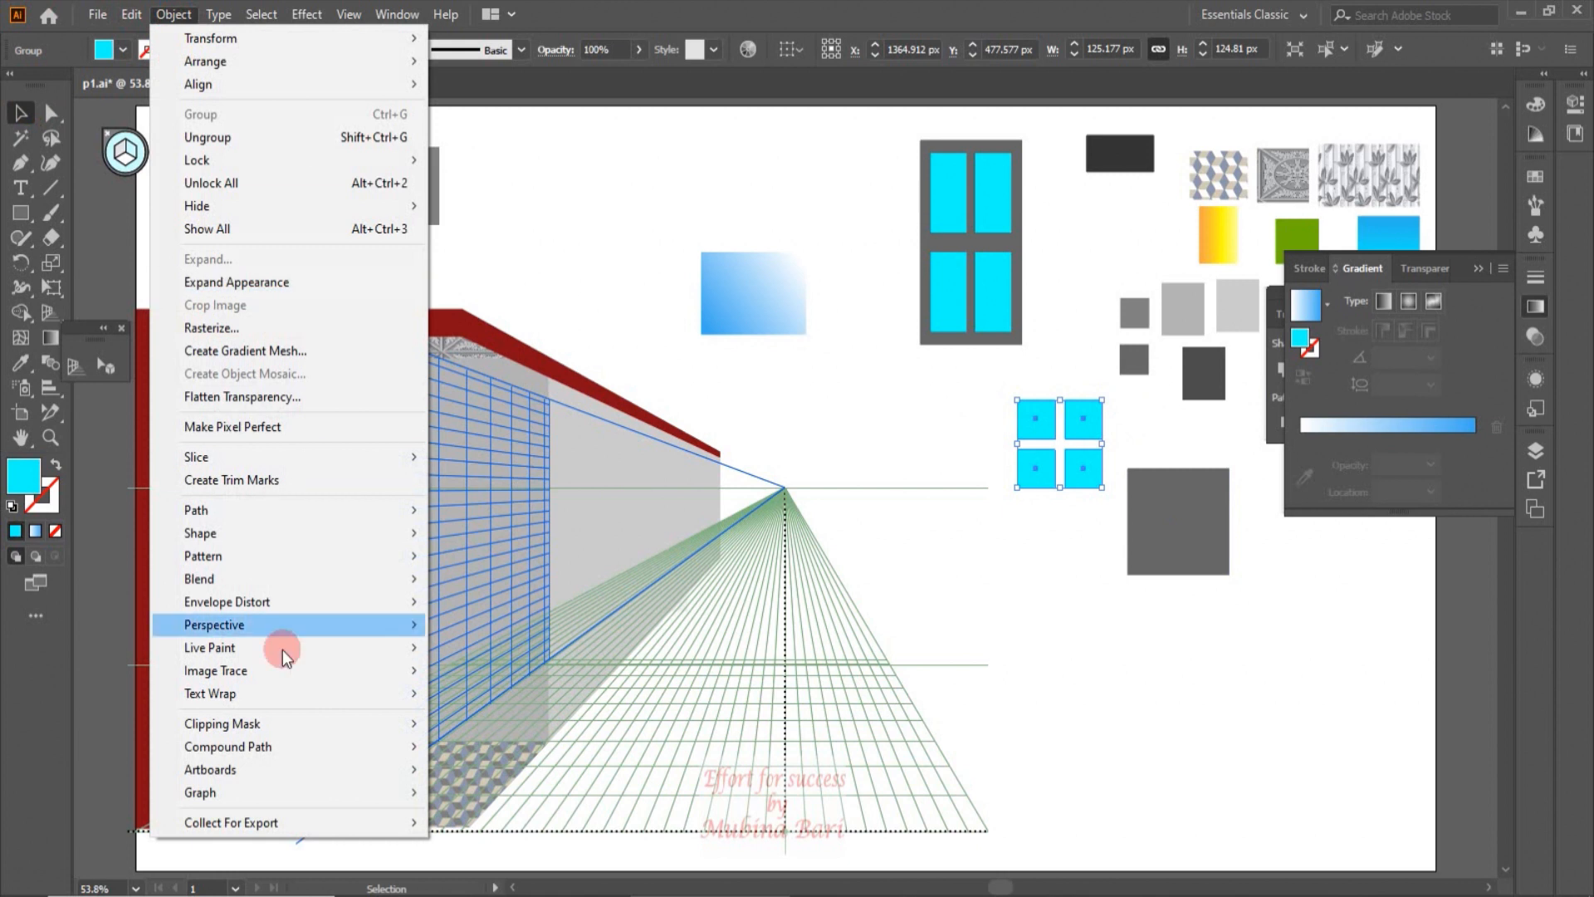
mouse_move(266, 743)
click(462, 745)
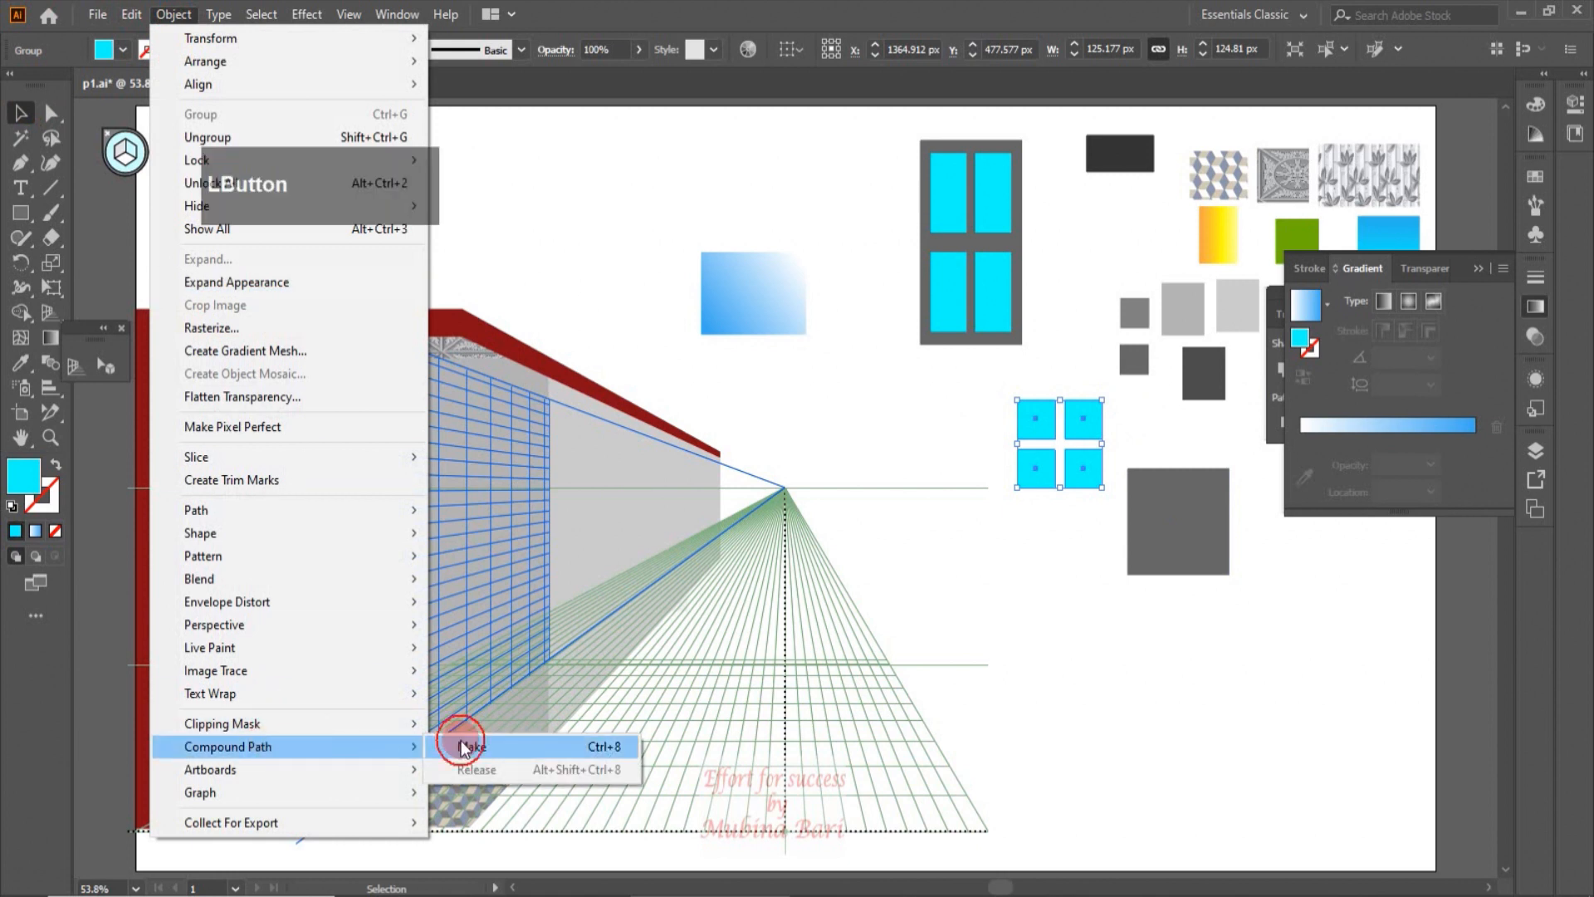
Move the tall window's four cyan panes off their gray frame and make them a compound path.
click(956, 571)
drag(960, 296, 899, 500)
key(ctrl+z)
drag(982, 305, 930, 520)
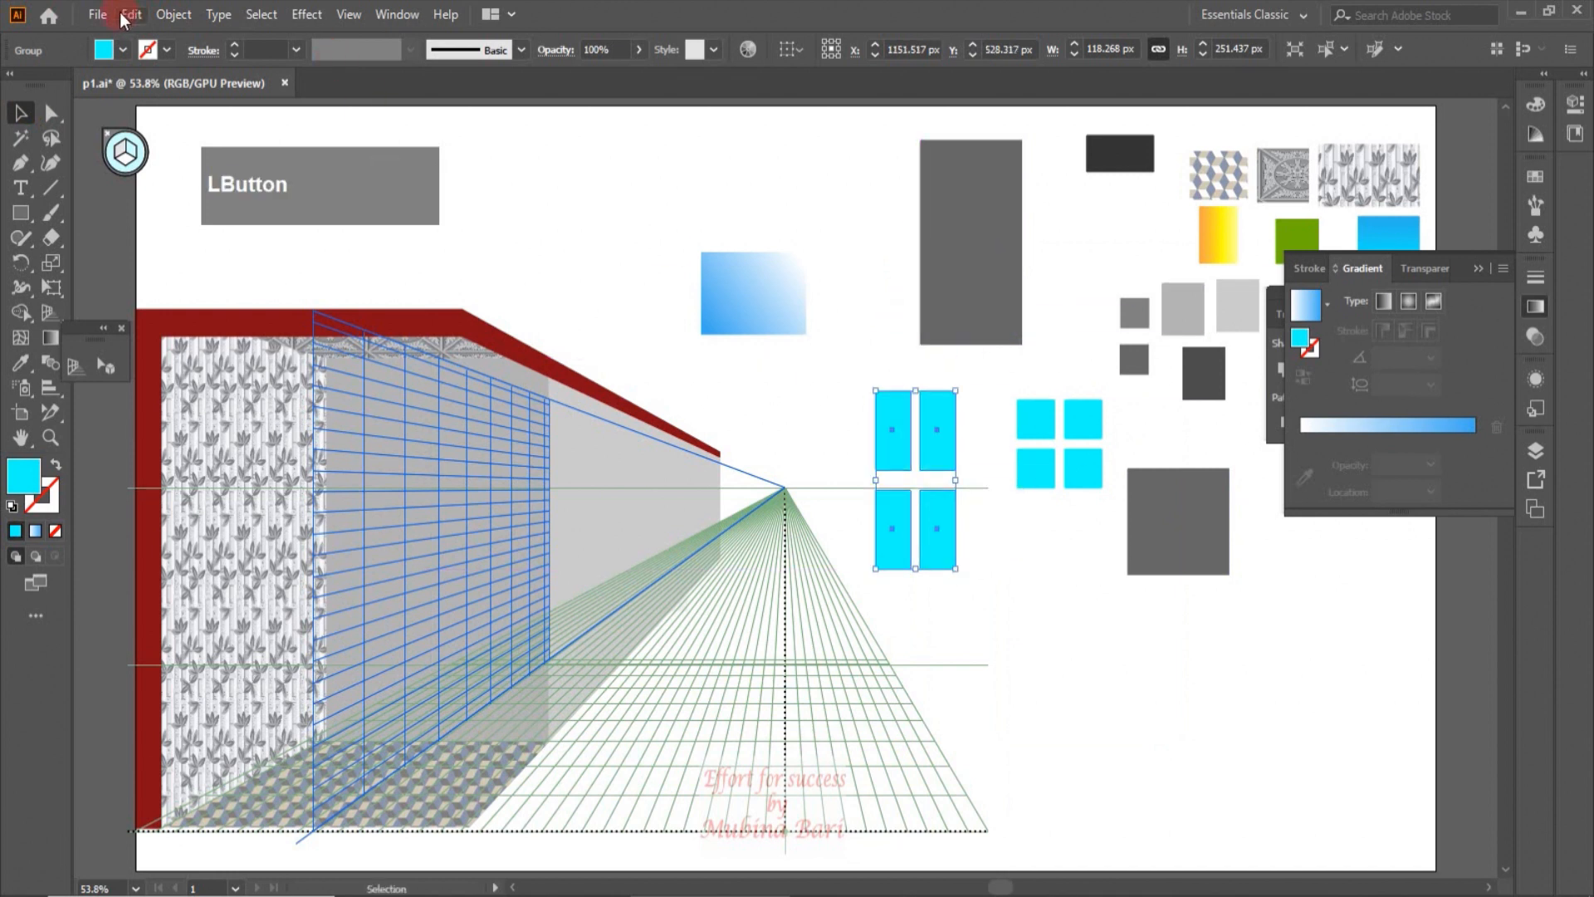
click(172, 14)
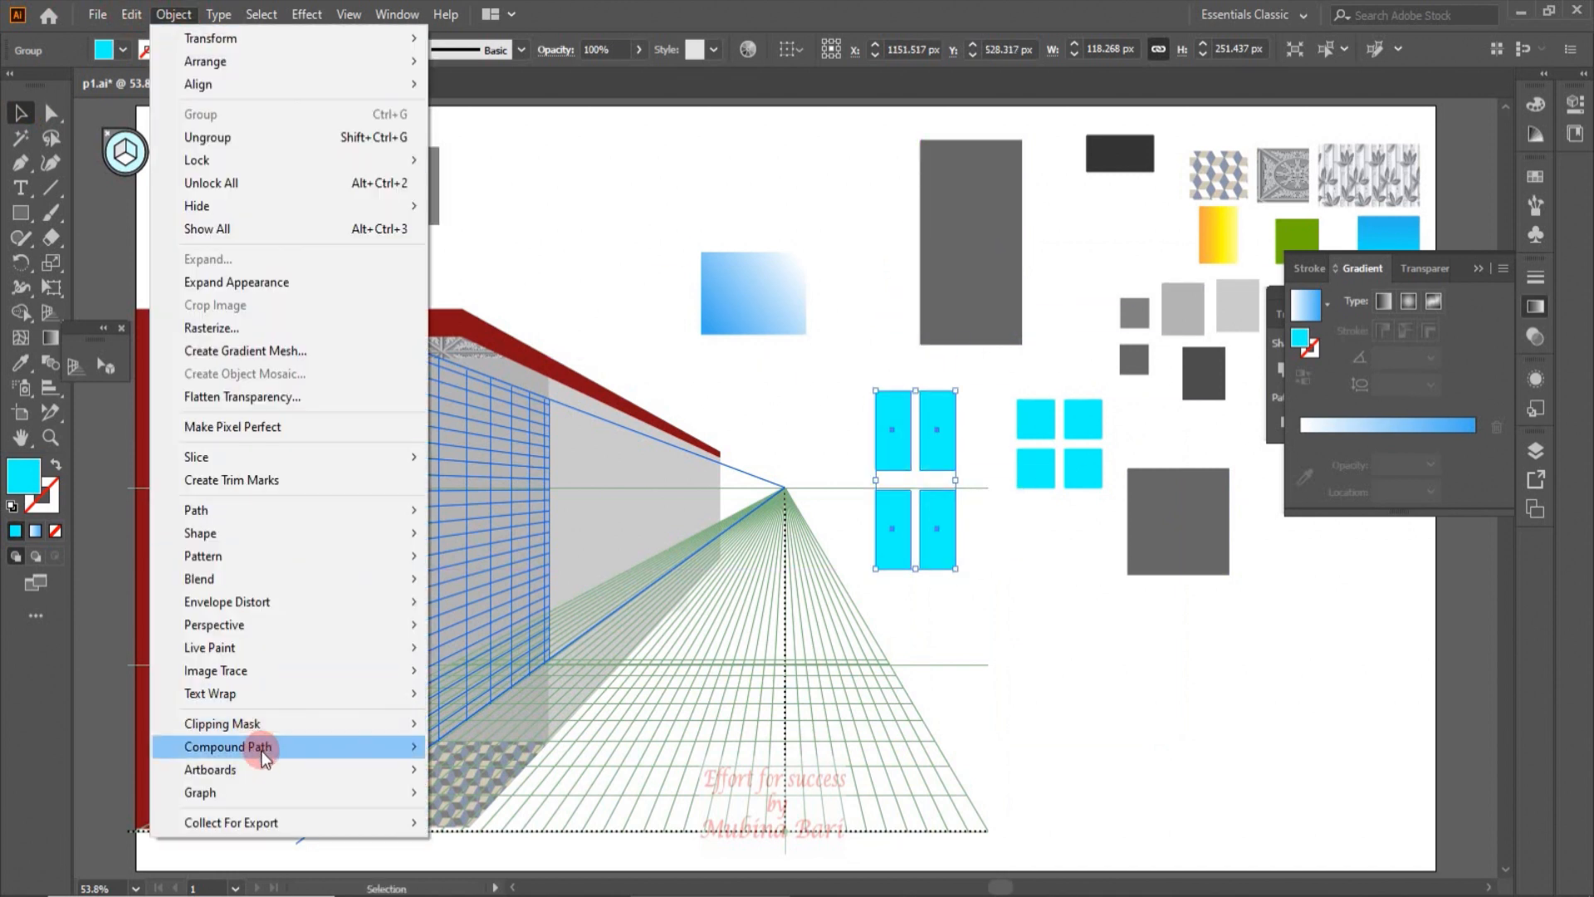
mouse_move(263, 752)
click(443, 747)
click(966, 669)
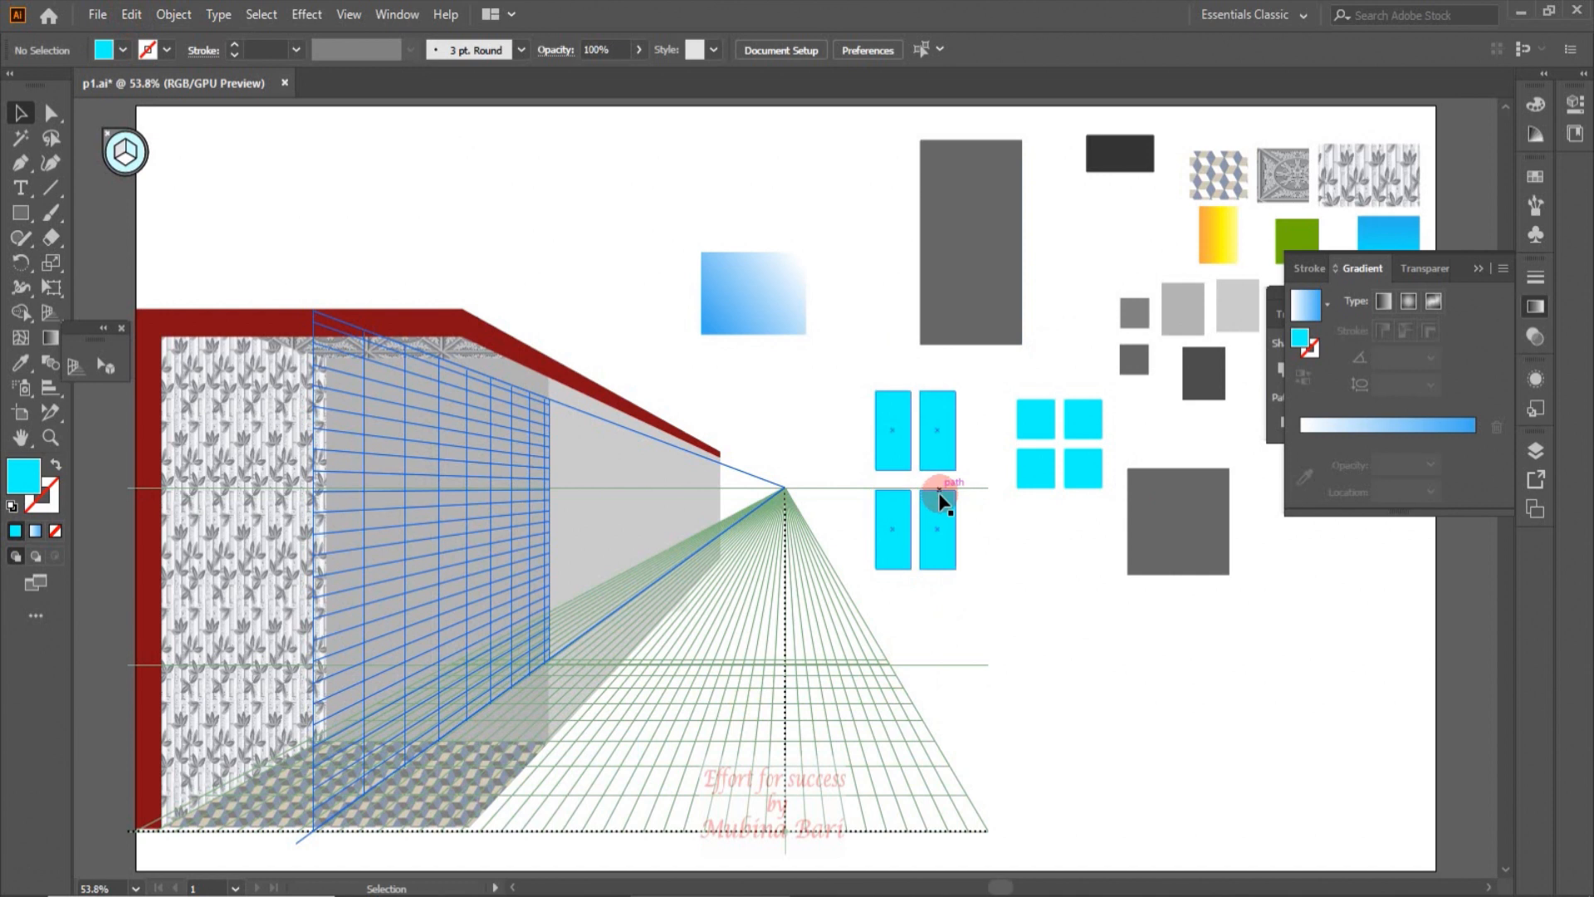
Fill the small window's compound panes with the rectangle's sampled gradient, running diagonally from white at upper right to blue at lower left.
click(1049, 463)
click(21, 363)
click(752, 295)
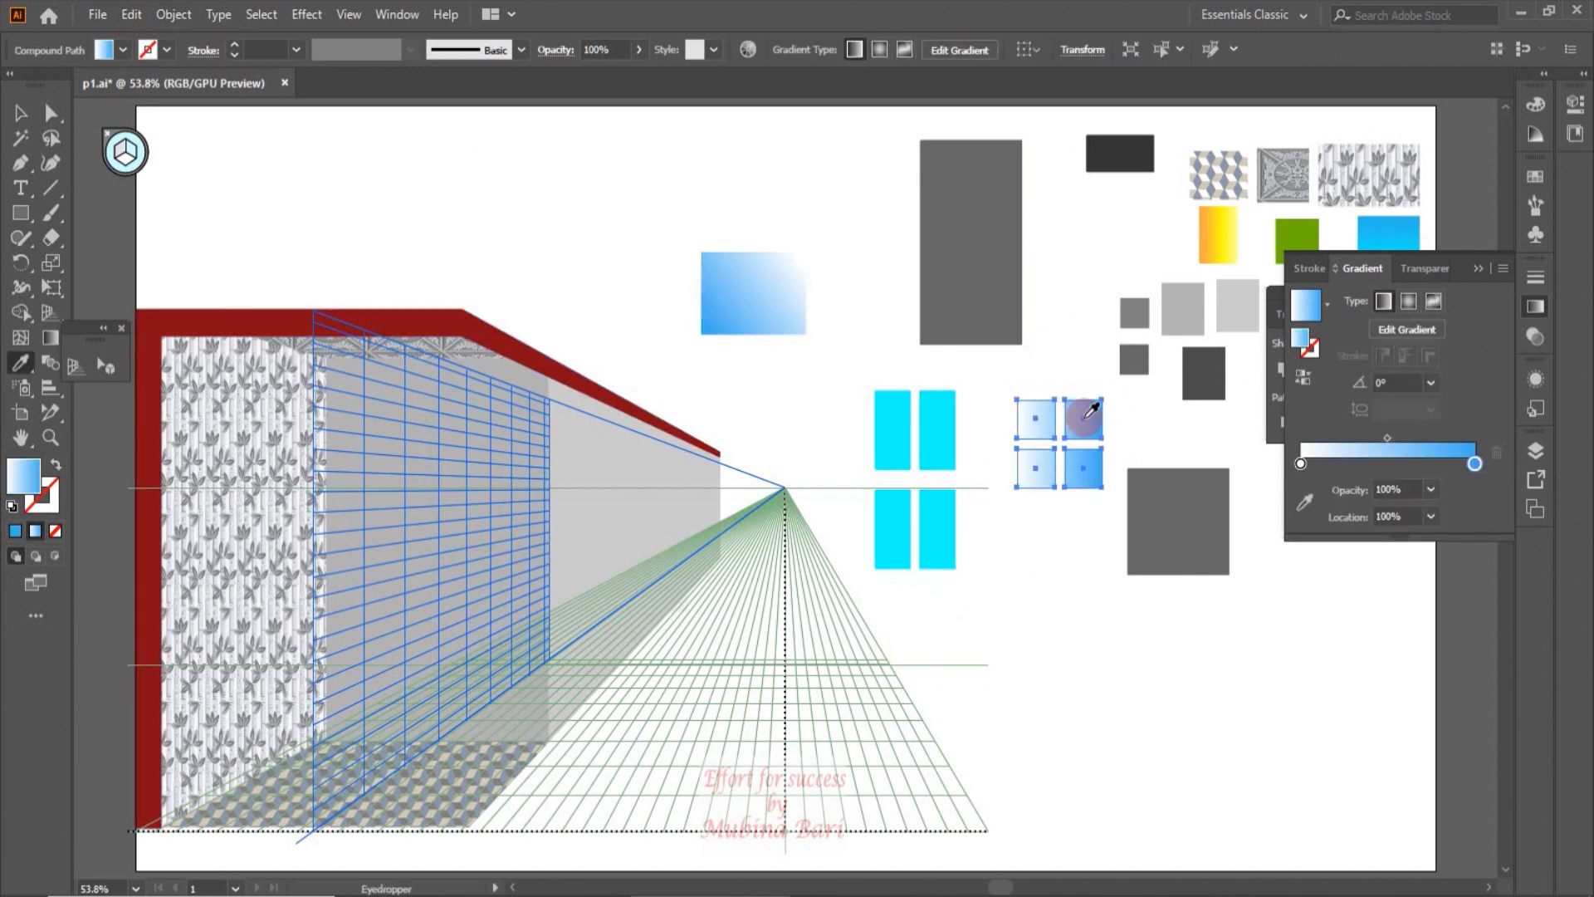
click(1014, 430)
click(50, 340)
click(1303, 377)
drag(1011, 502, 1081, 421)
Fill the tall window's compound panes with the small panes' gradient, running steeply from white at upper right to blue at lower left.
click(23, 113)
click(897, 528)
click(21, 363)
click(1034, 424)
click(50, 338)
drag(950, 398, 879, 570)
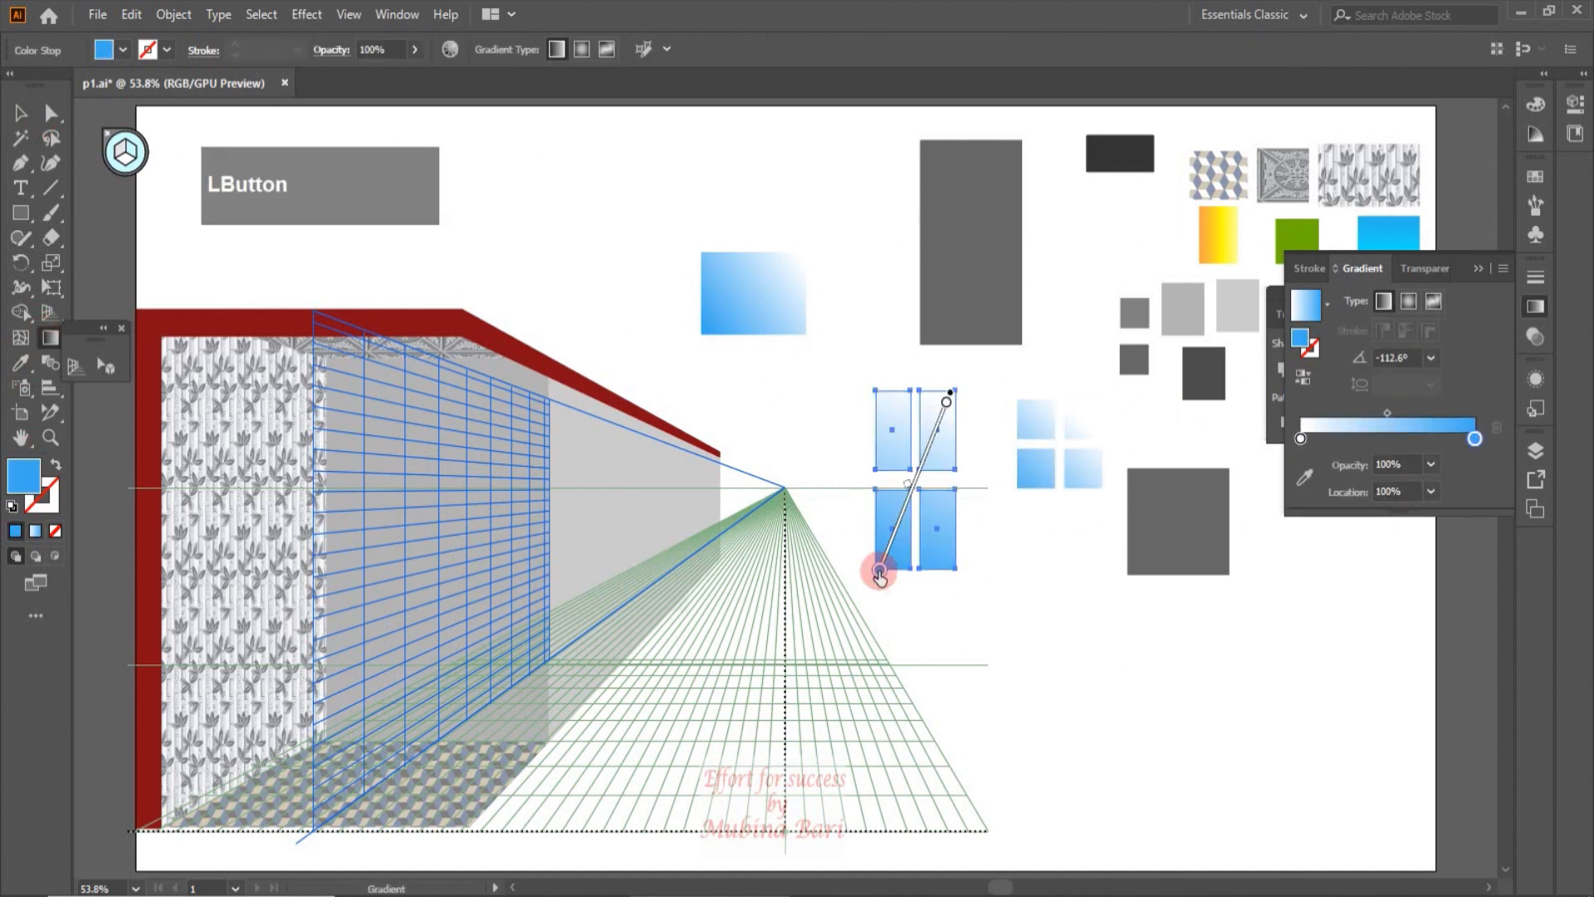
drag(953, 402, 931, 432)
click(22, 113)
Place the small gradient panes on the gray square frame, center them horizontally and vertically, and group them with it.
click(1037, 485)
drag(1036, 486, 1155, 570)
drag(1253, 580, 1228, 540)
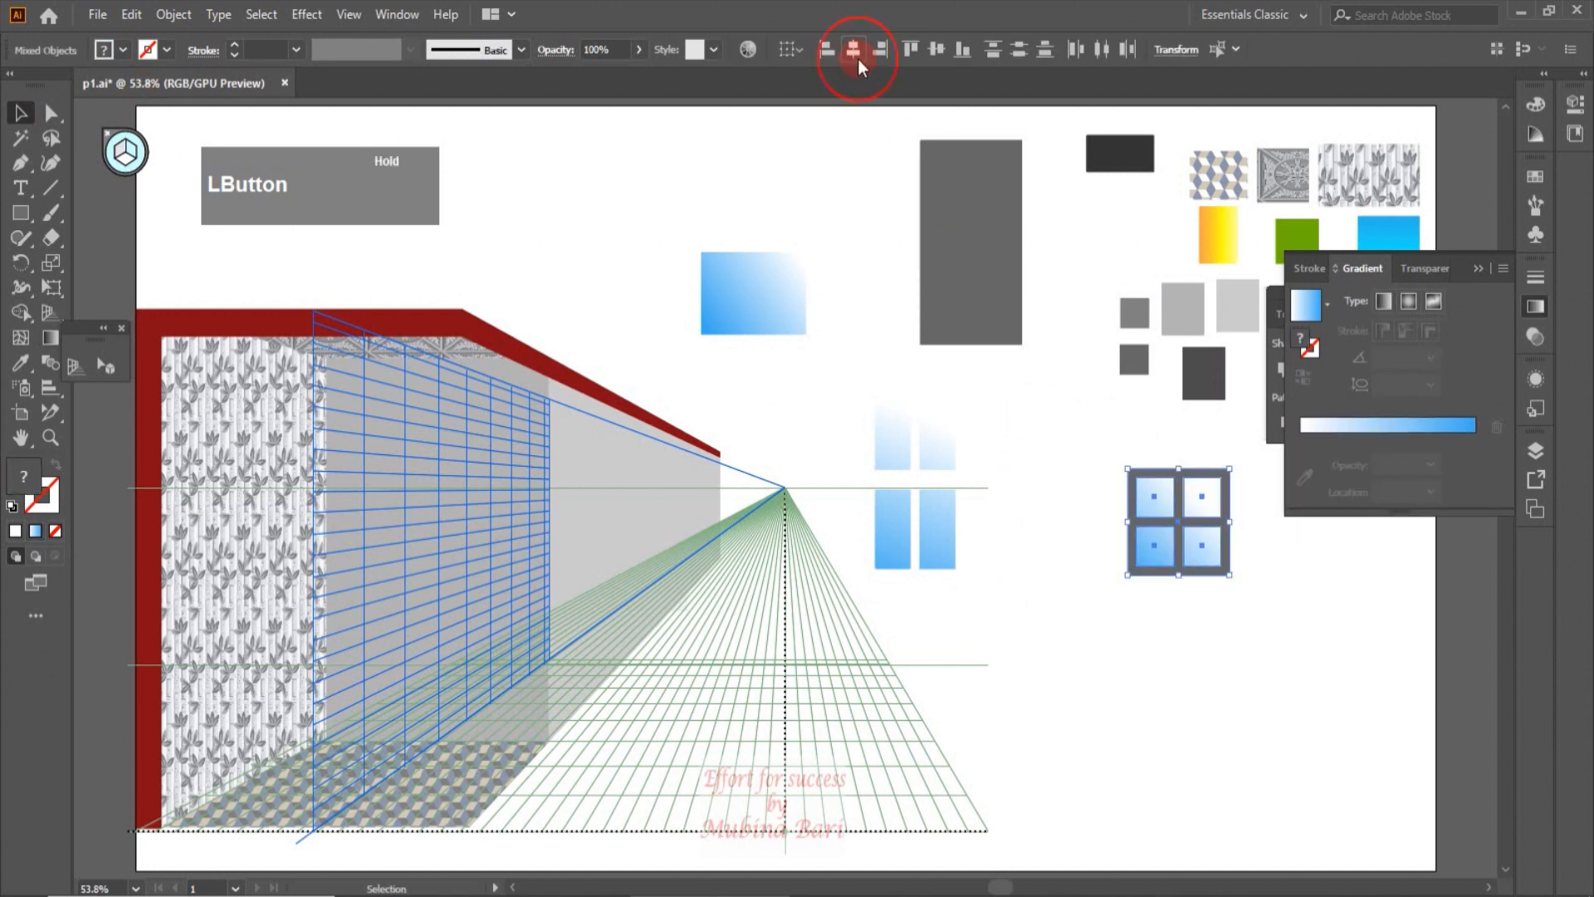
click(934, 53)
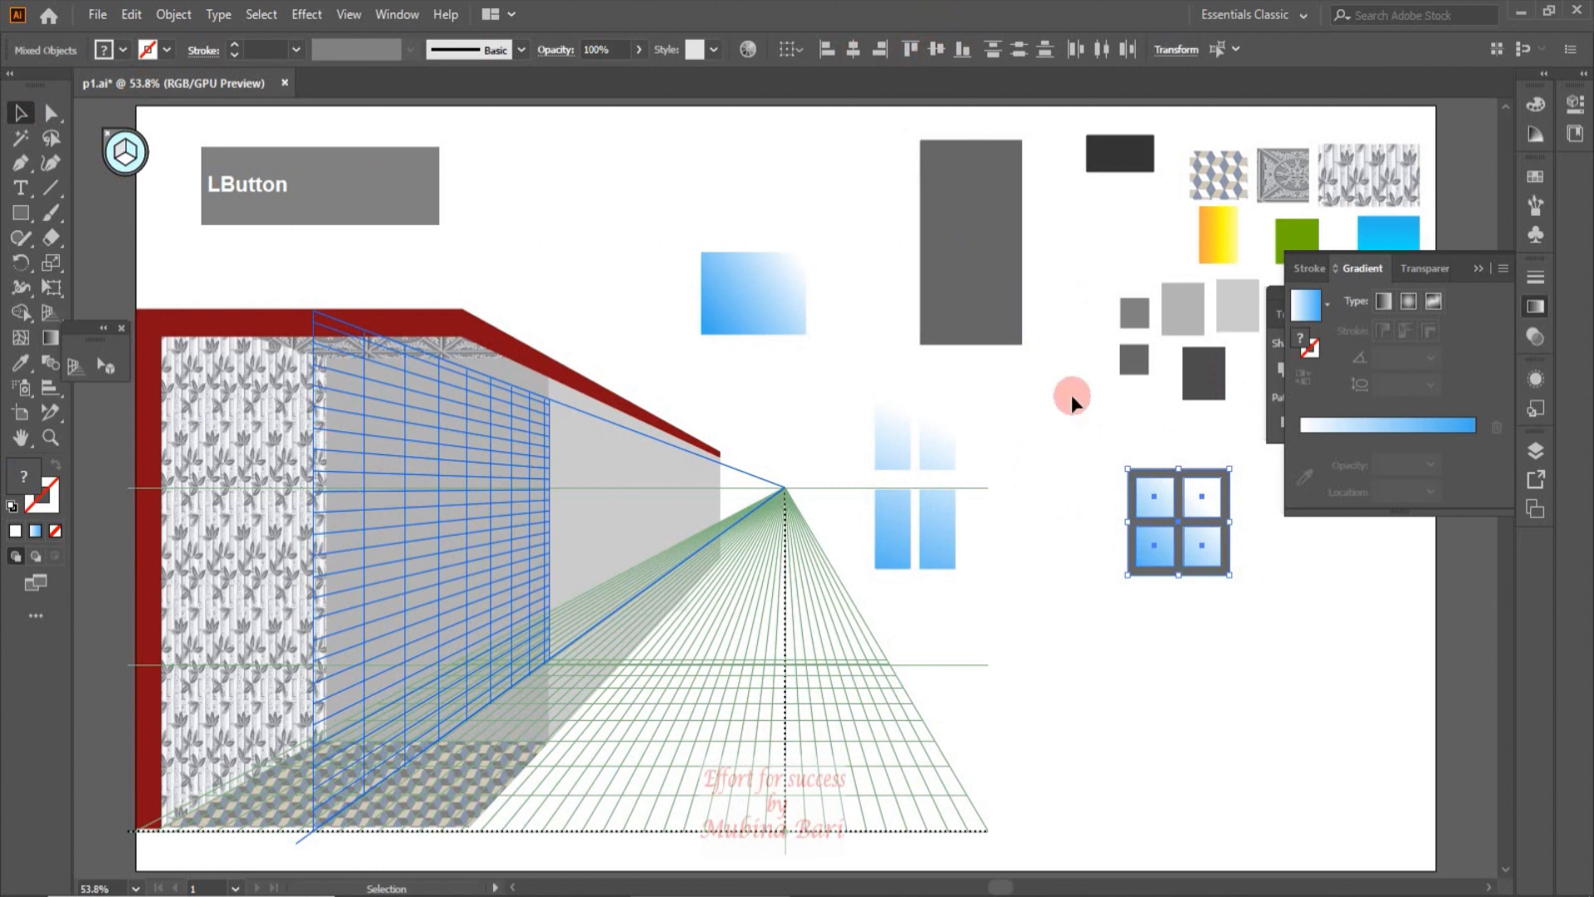
right_click(1154, 530)
click(1215, 689)
click(825, 622)
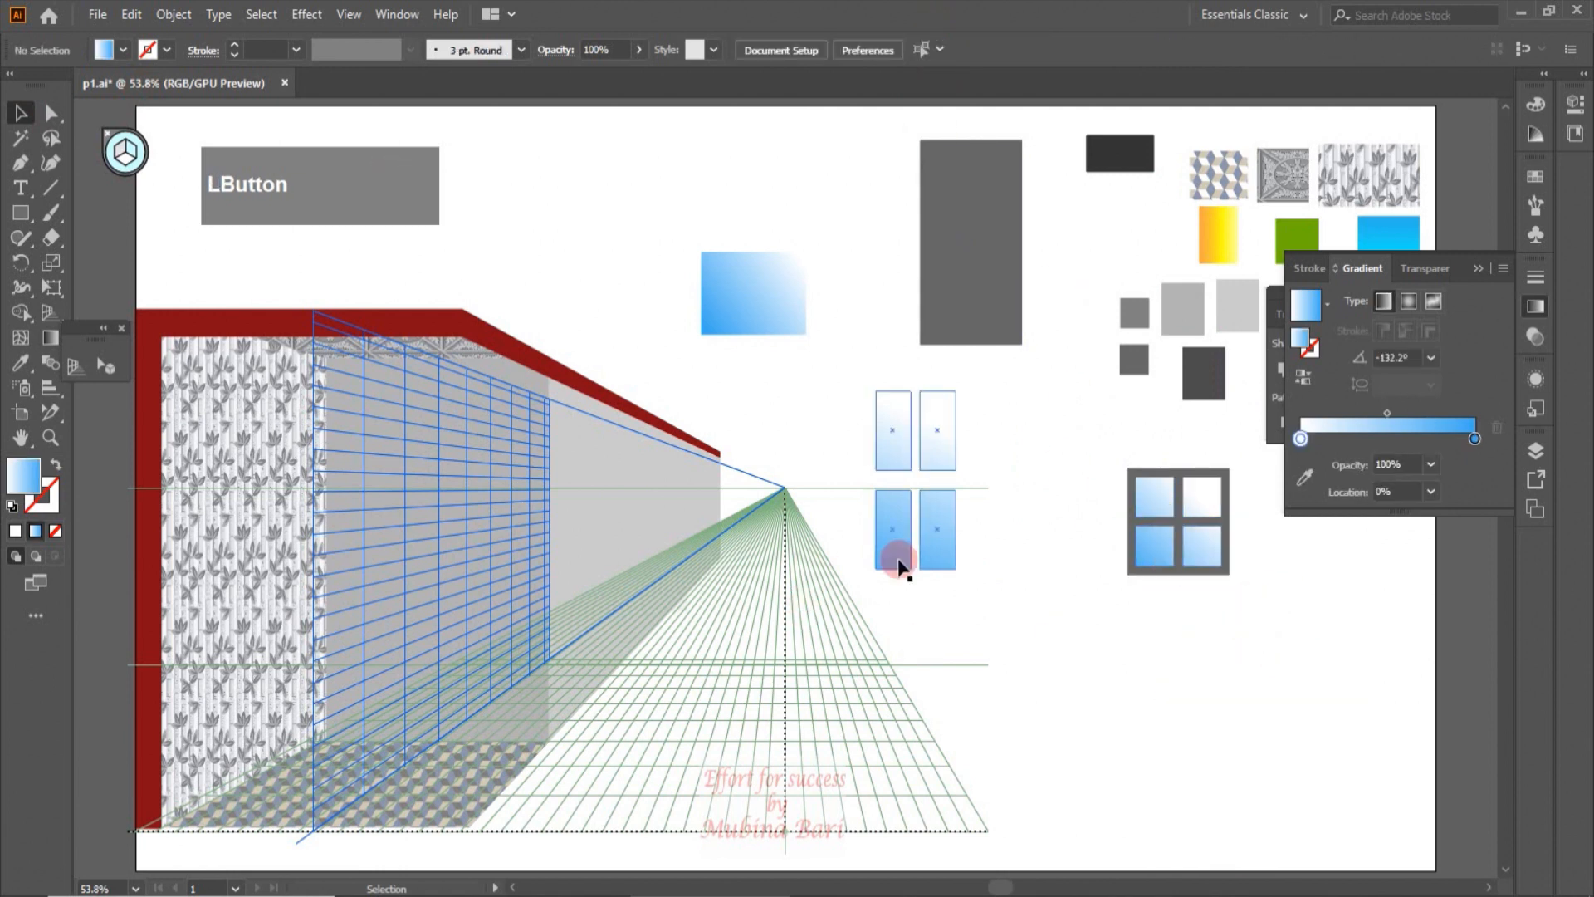
Place the tall gradient panes on the tall gray frame, center them on it, and group panes and frame.
drag(902, 558, 981, 207)
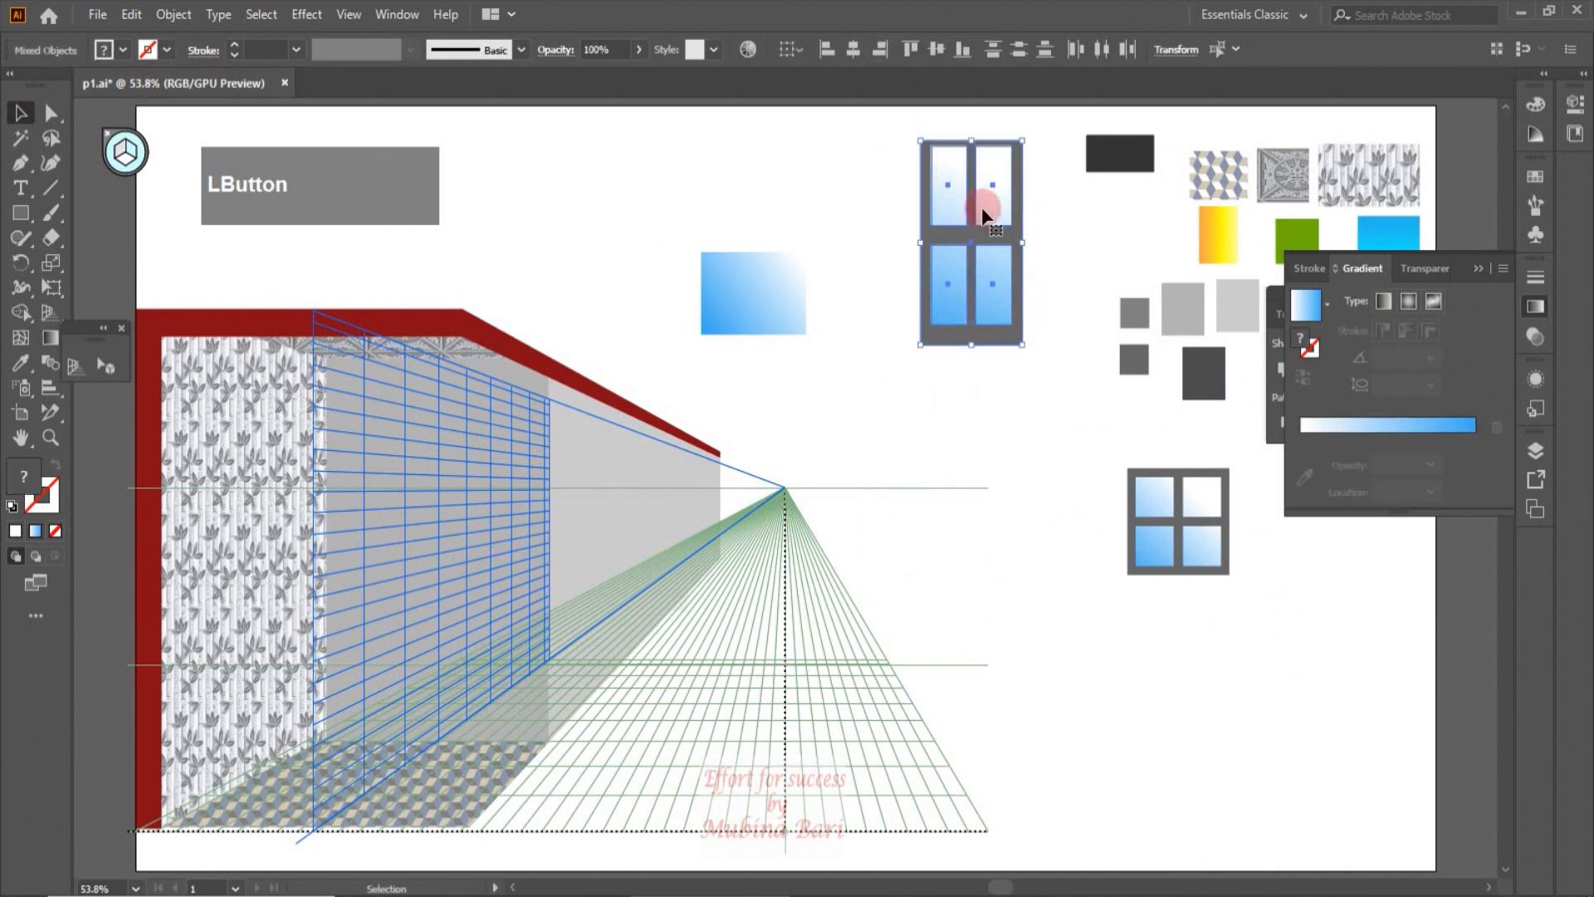
click(934, 48)
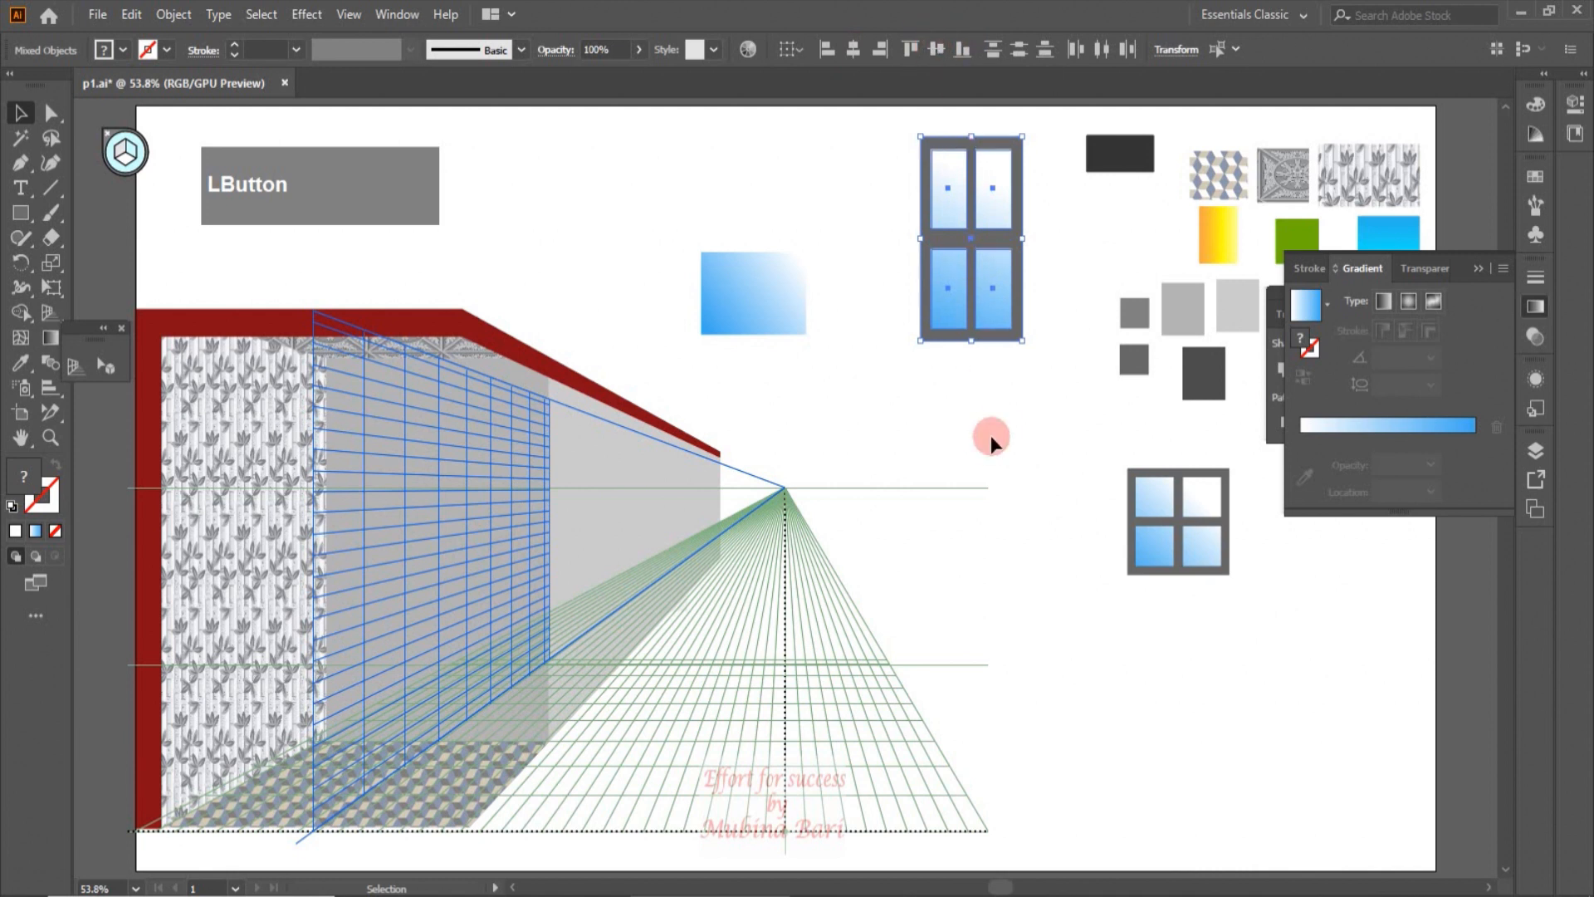
click(908, 211)
drag(911, 118, 1006, 312)
right_click(1004, 306)
click(1043, 459)
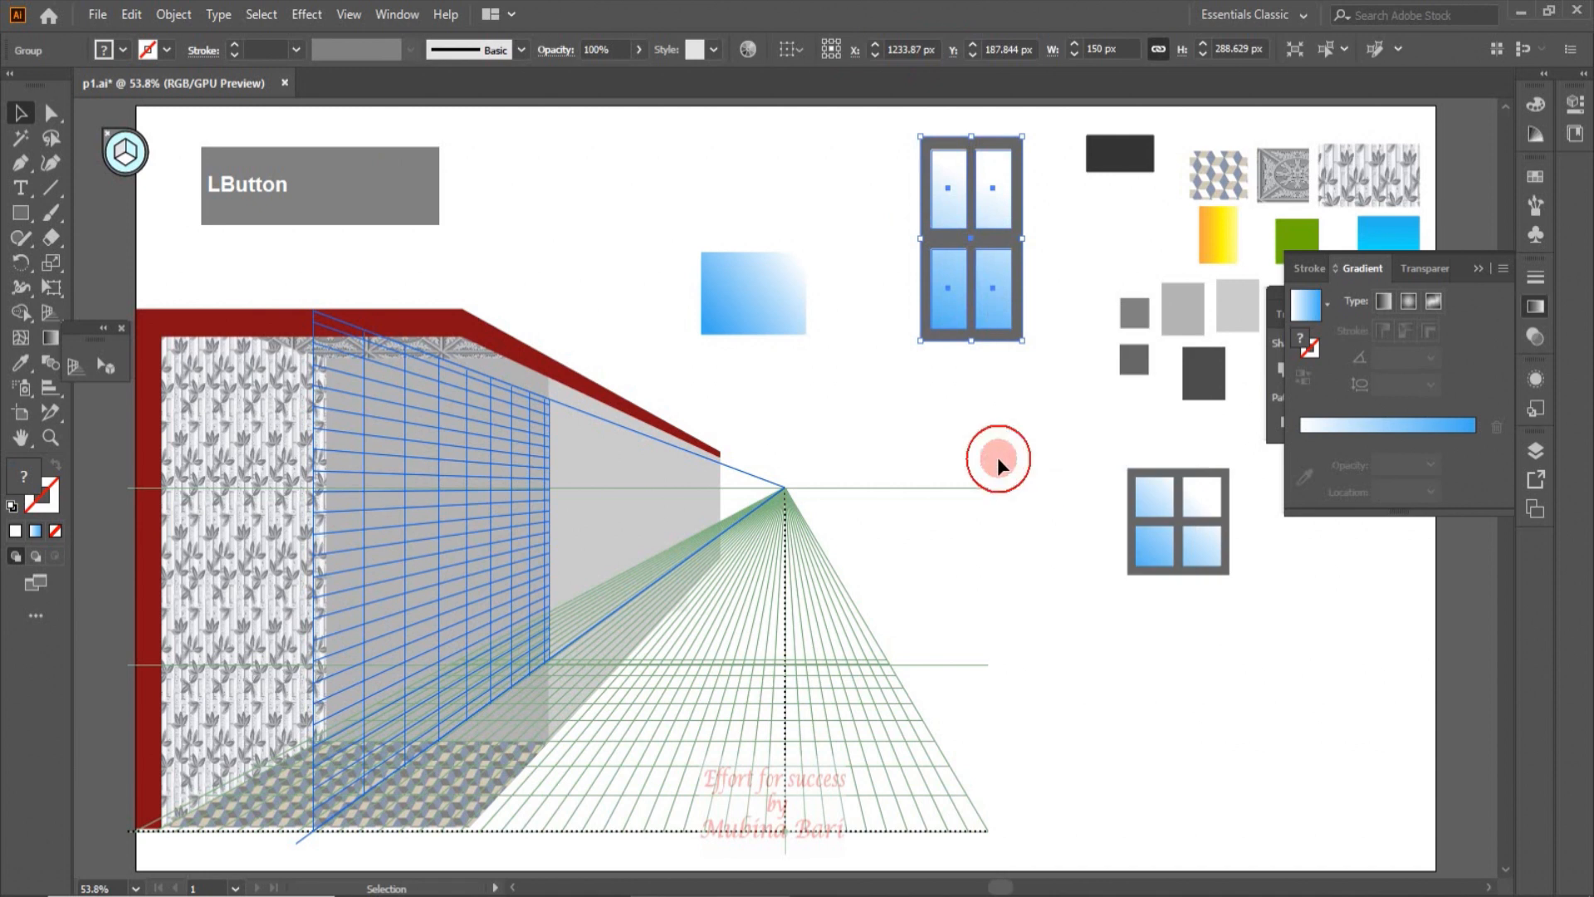
click(767, 361)
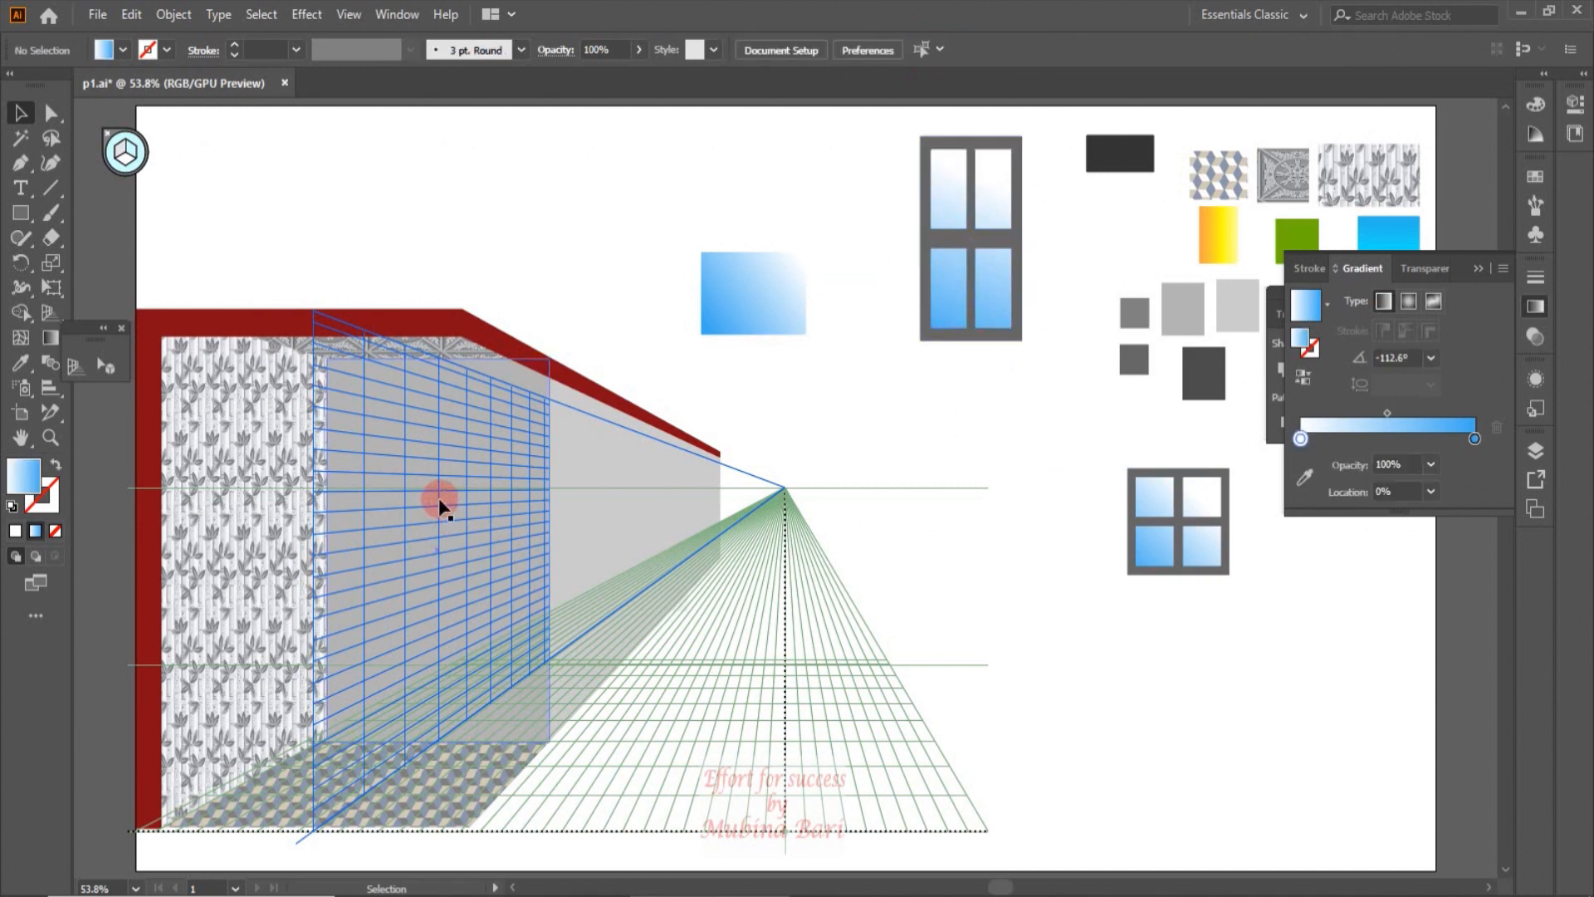
Move the tall window down beside the small one and place a copy of each window above.
drag(1007, 345, 1058, 555)
drag(1071, 618, 1006, 316)
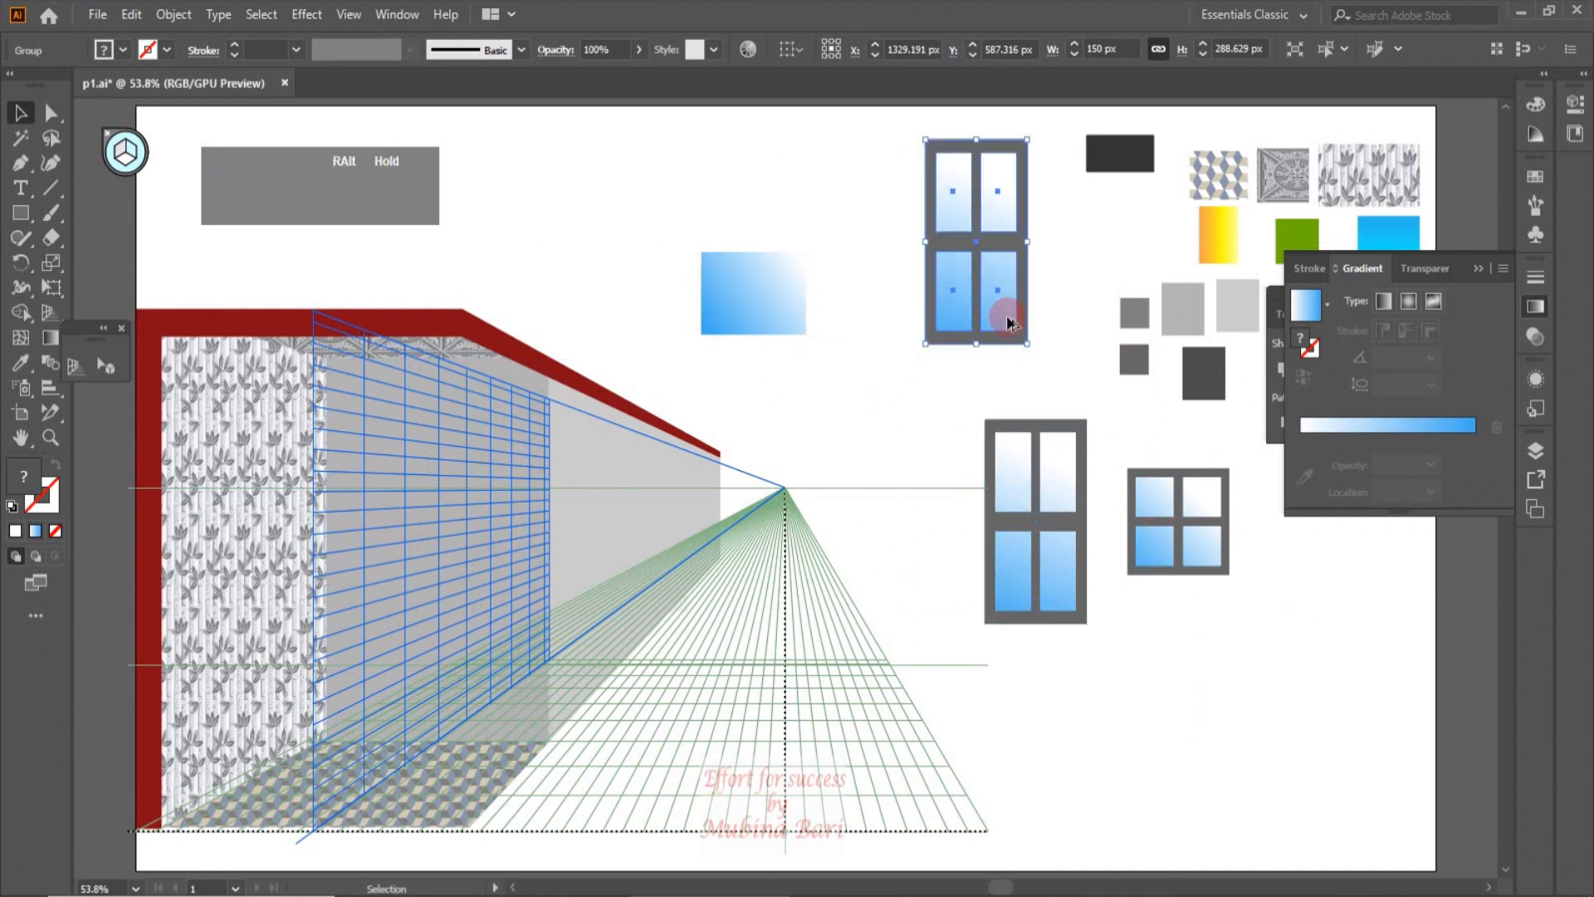
drag(1185, 539, 829, 211)
Delete the white-to-blue gradient sample rectangle above the room.
click(911, 313)
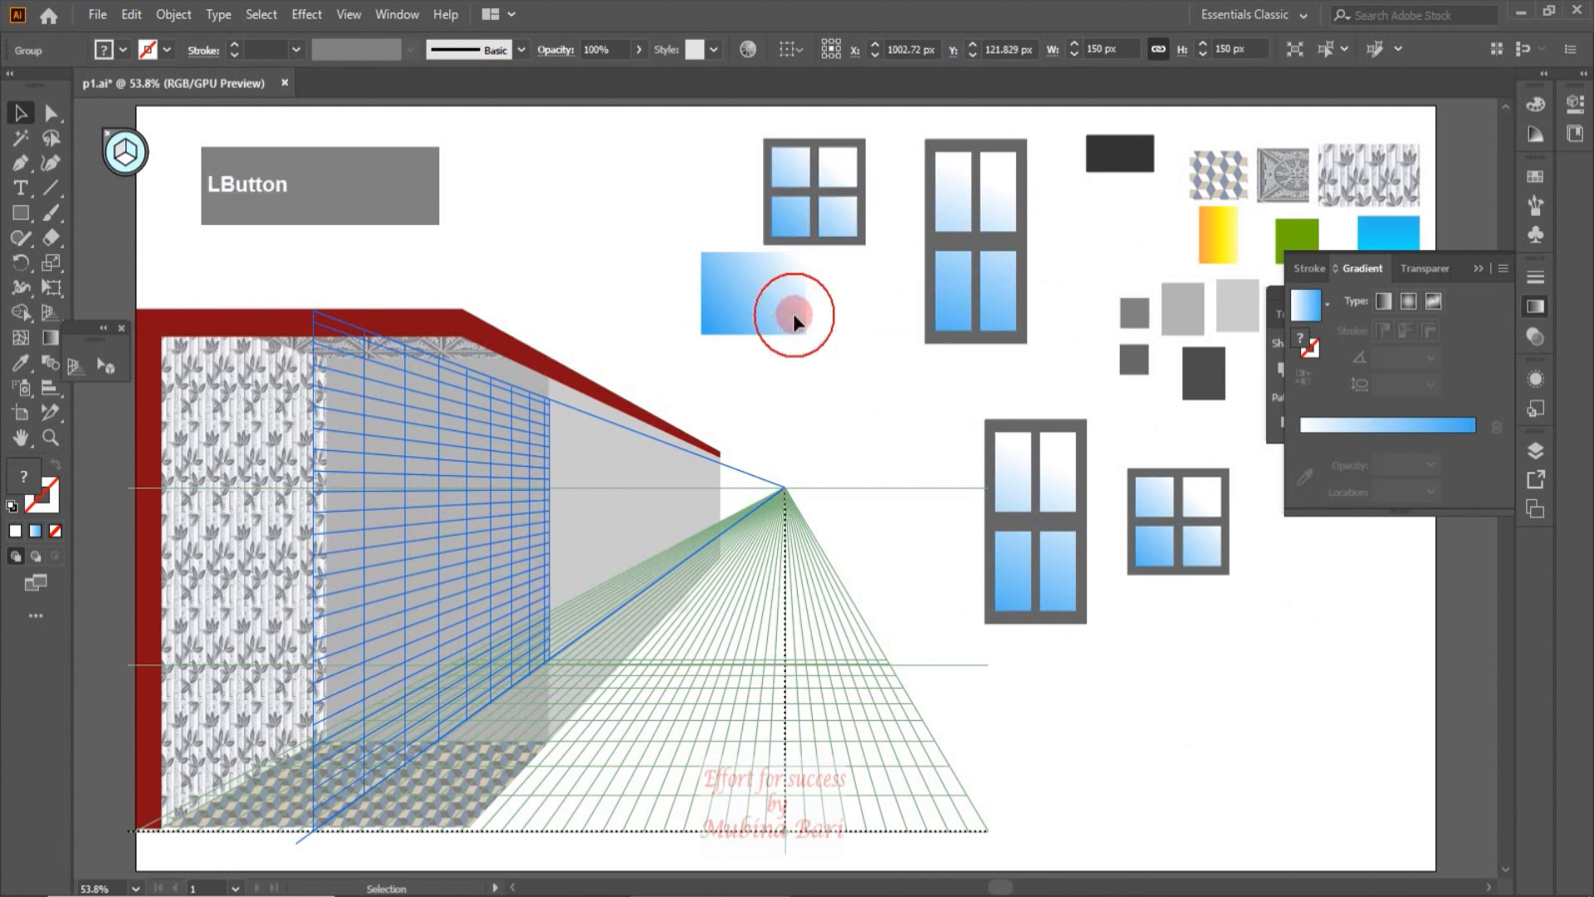
click(769, 309)
key(Delete)
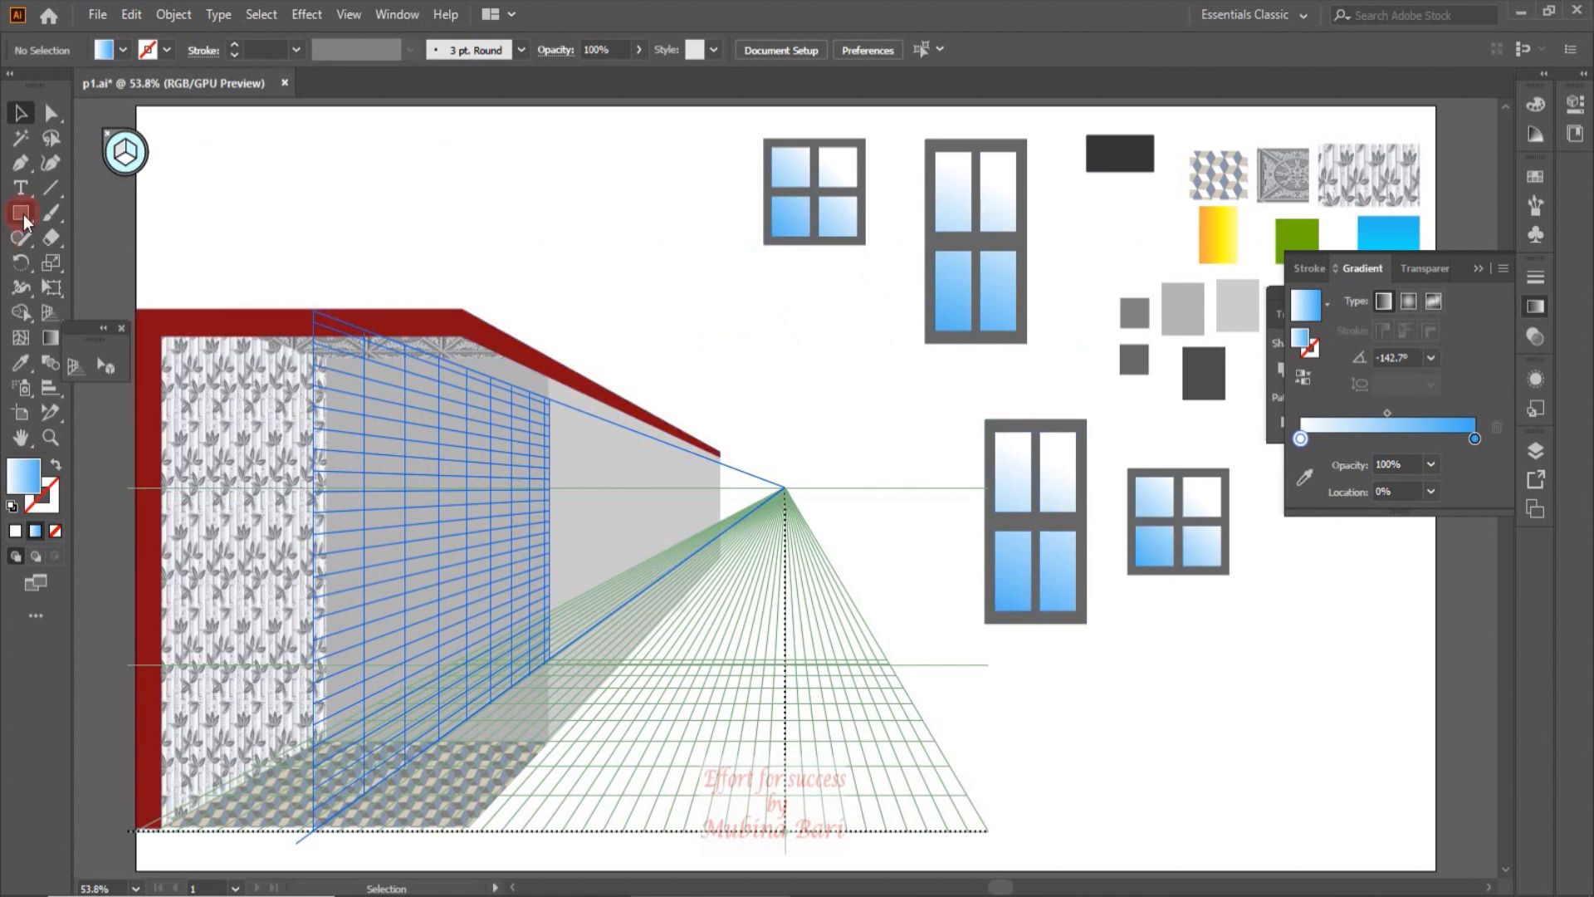
Draw a small circle with the Ellipse tool in the empty area below the upper small window.
drag(25, 220, 98, 267)
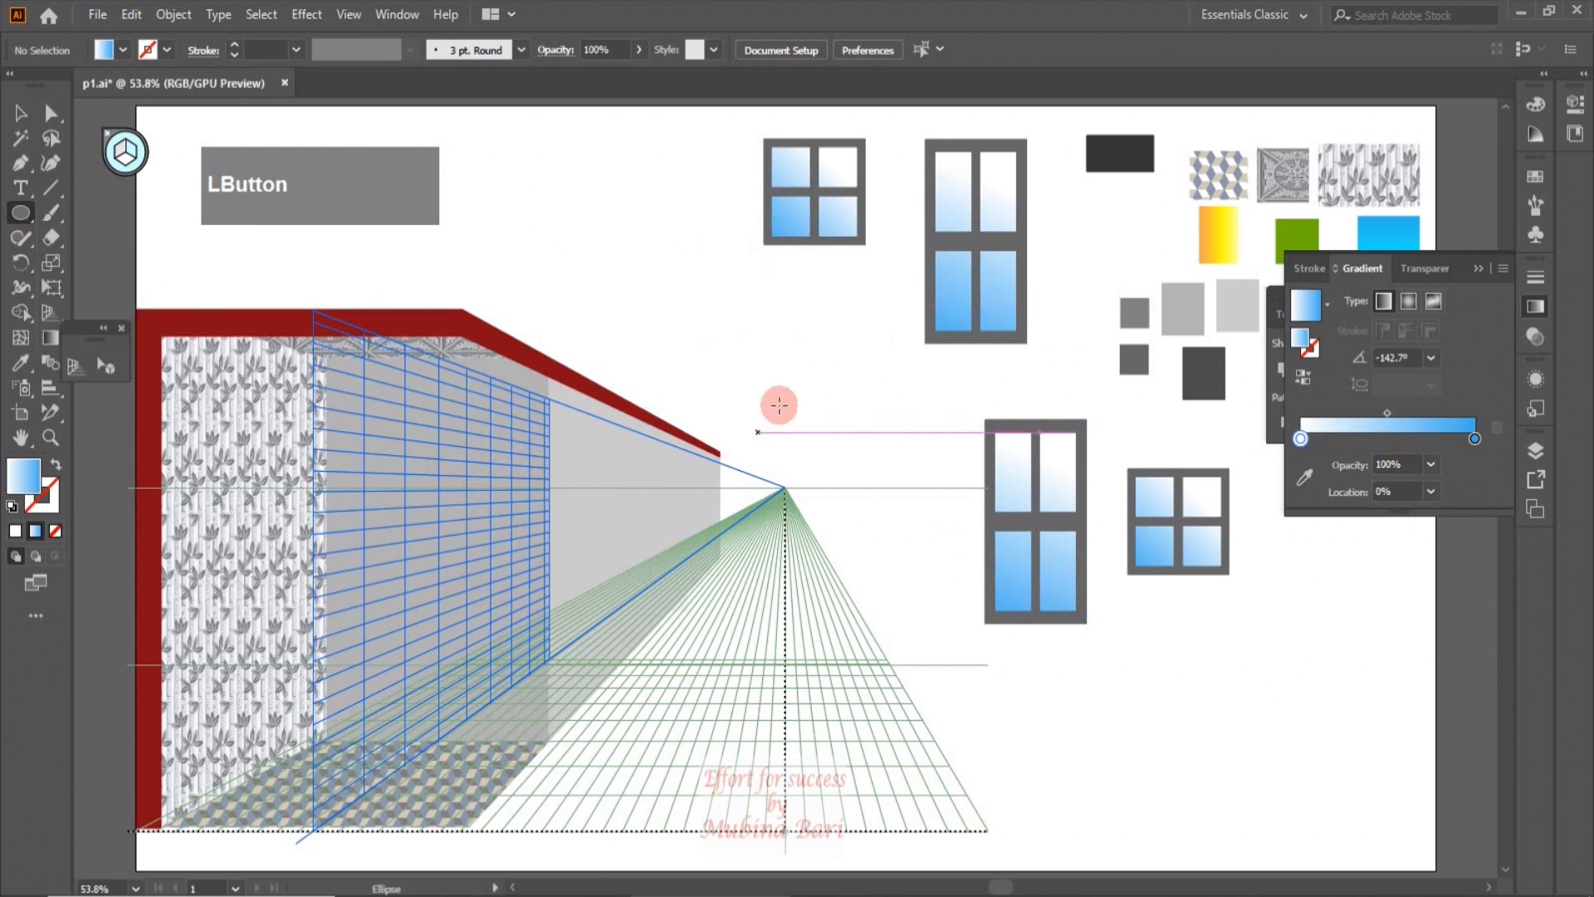
drag(790, 341, 813, 367)
click(16, 112)
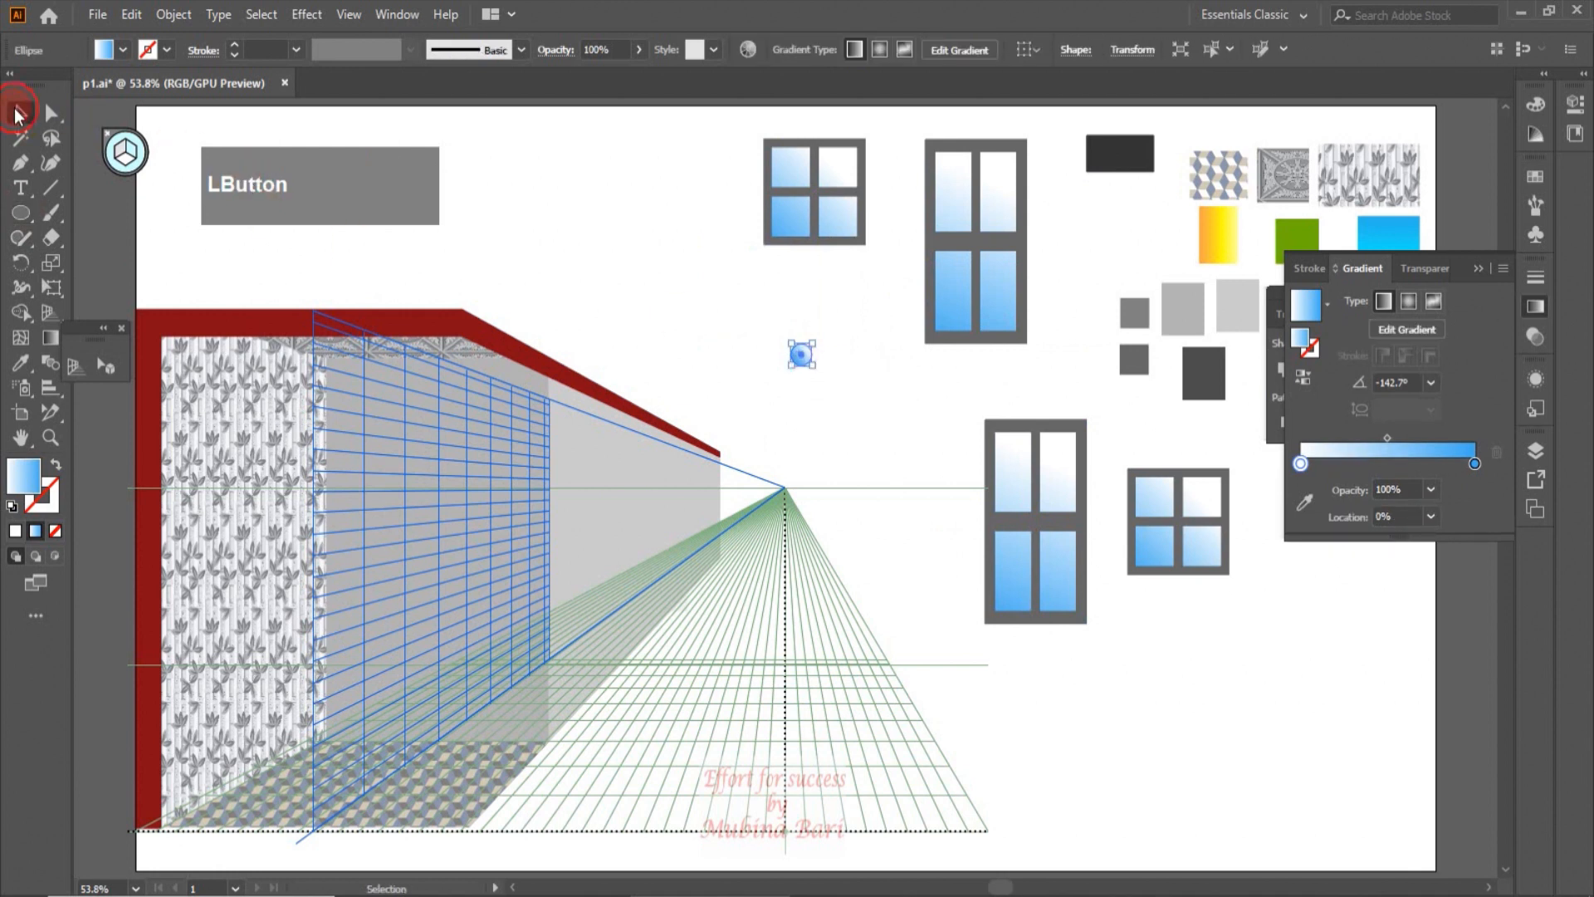
Fill the circle with the sampled yellow-orange gradient, make it radial, and reverse it so light yellow is in the center.
click(21, 362)
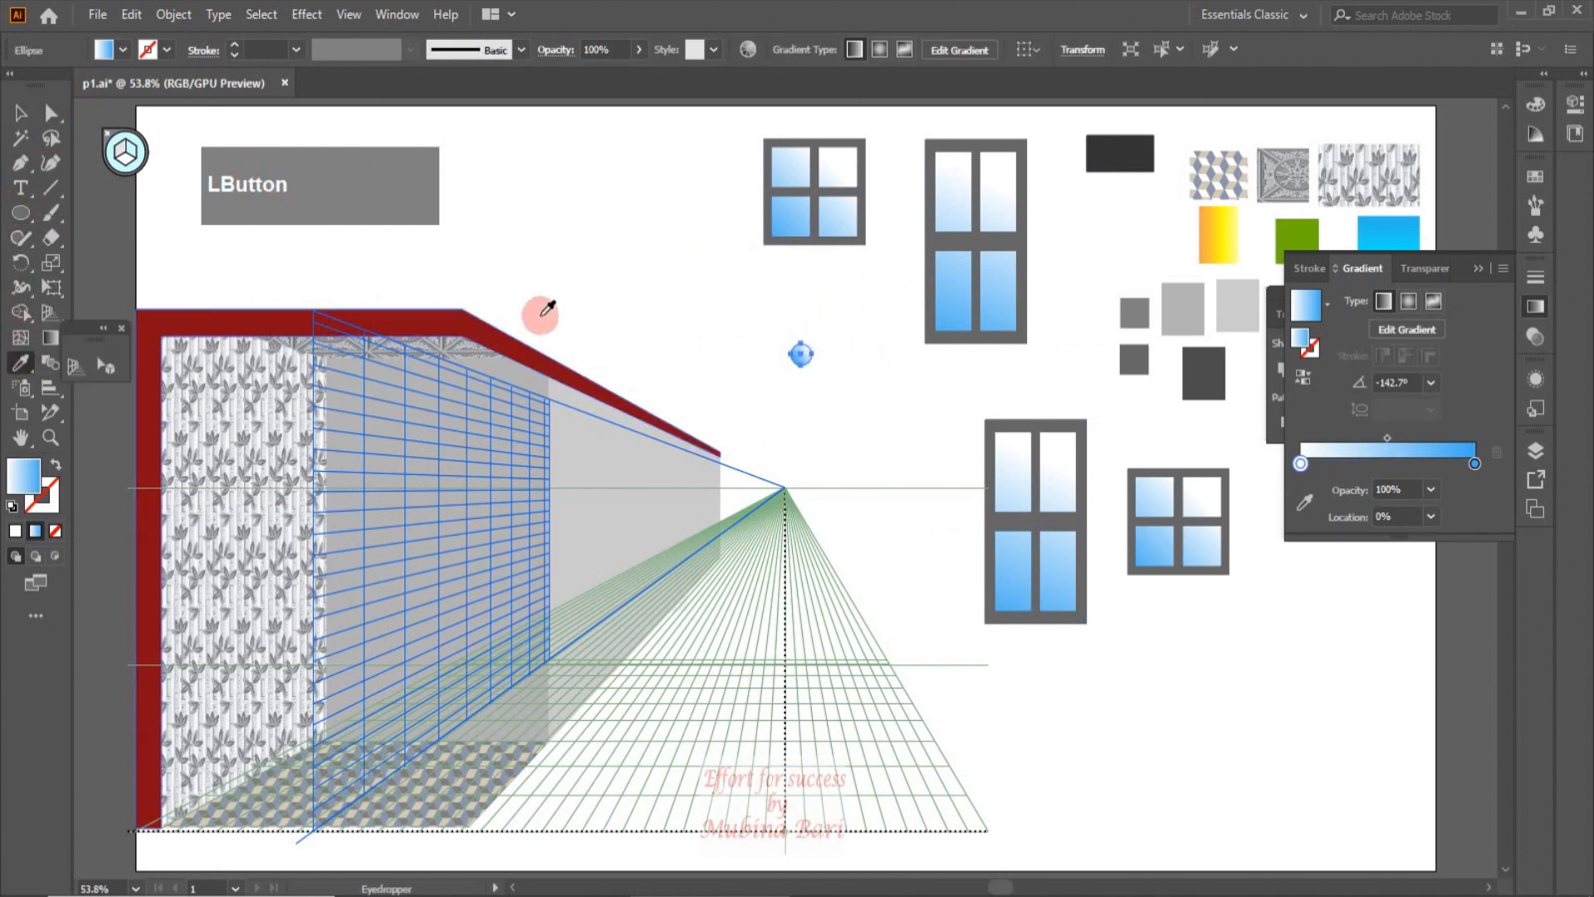
click(1220, 246)
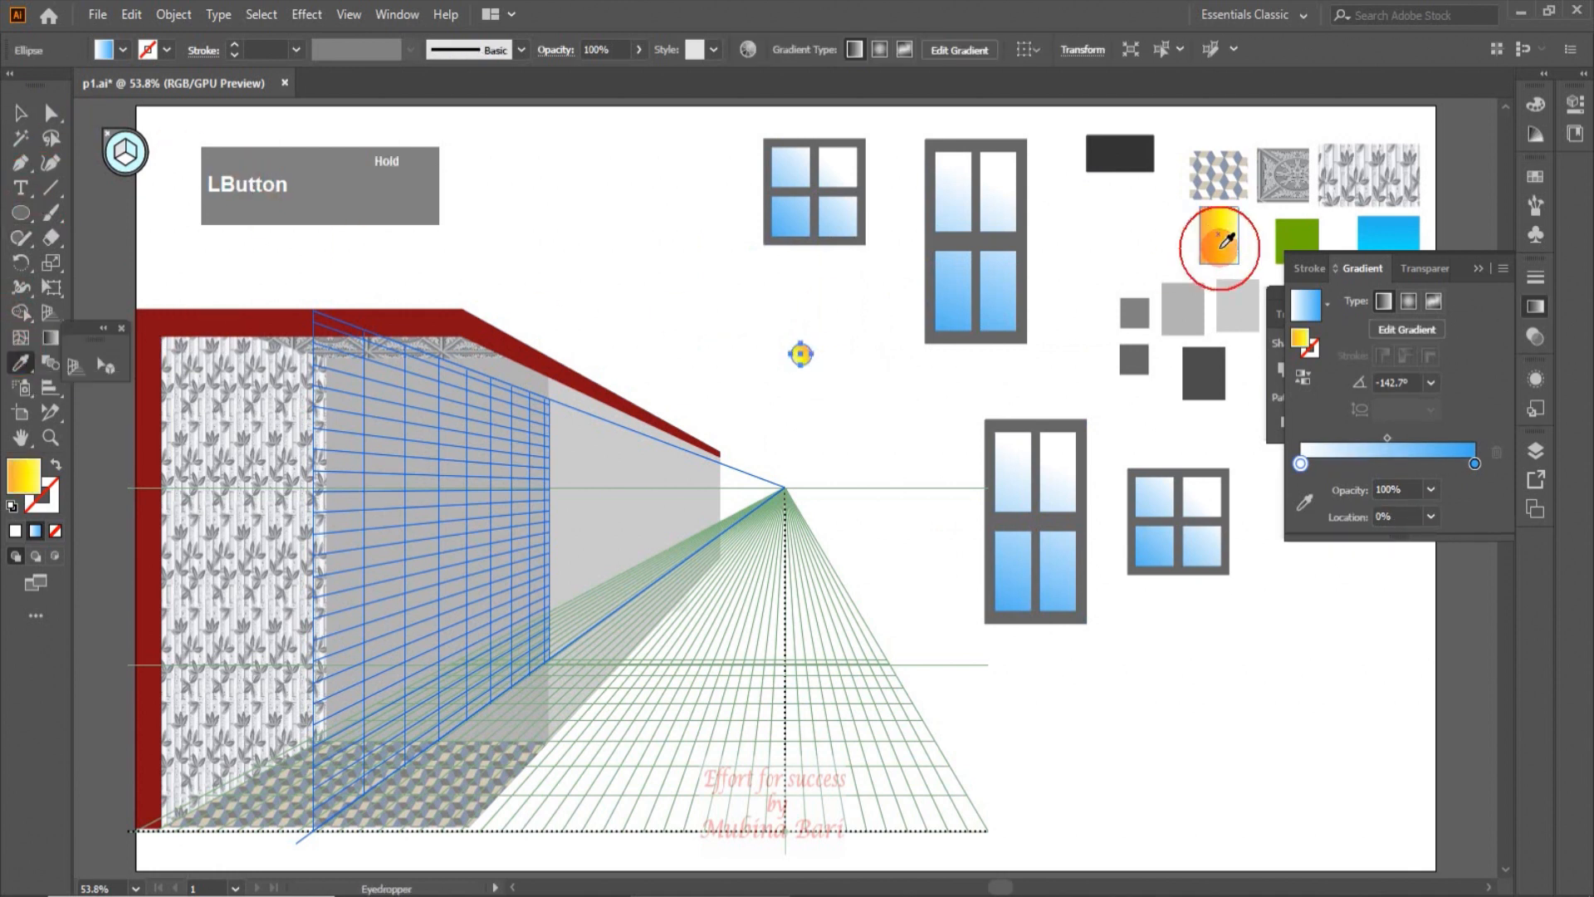
click(1409, 301)
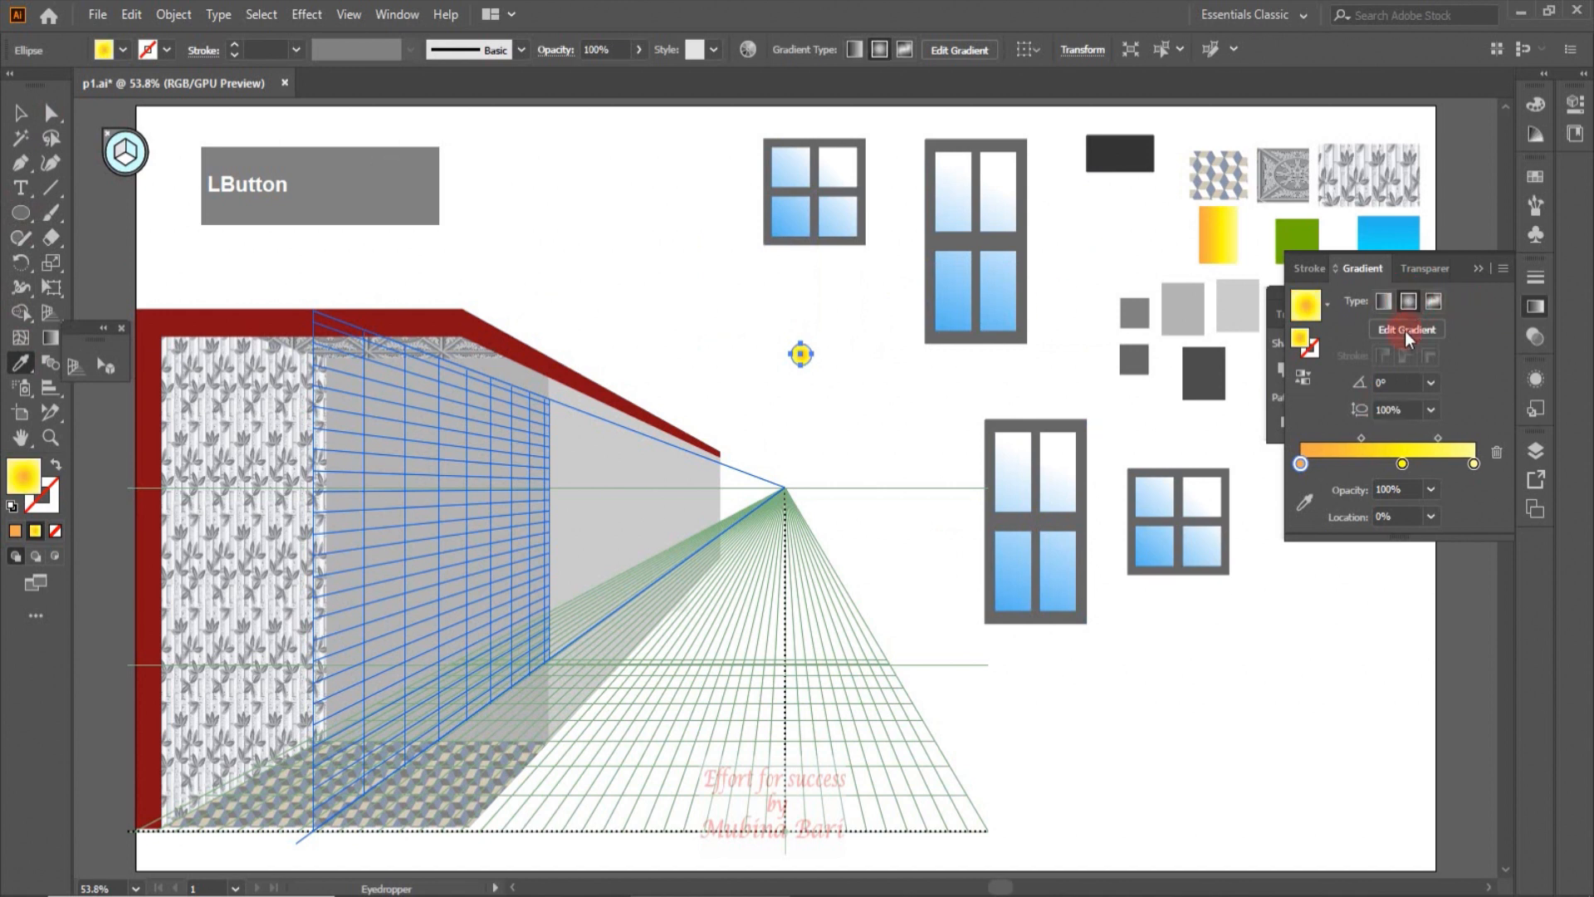
click(1307, 381)
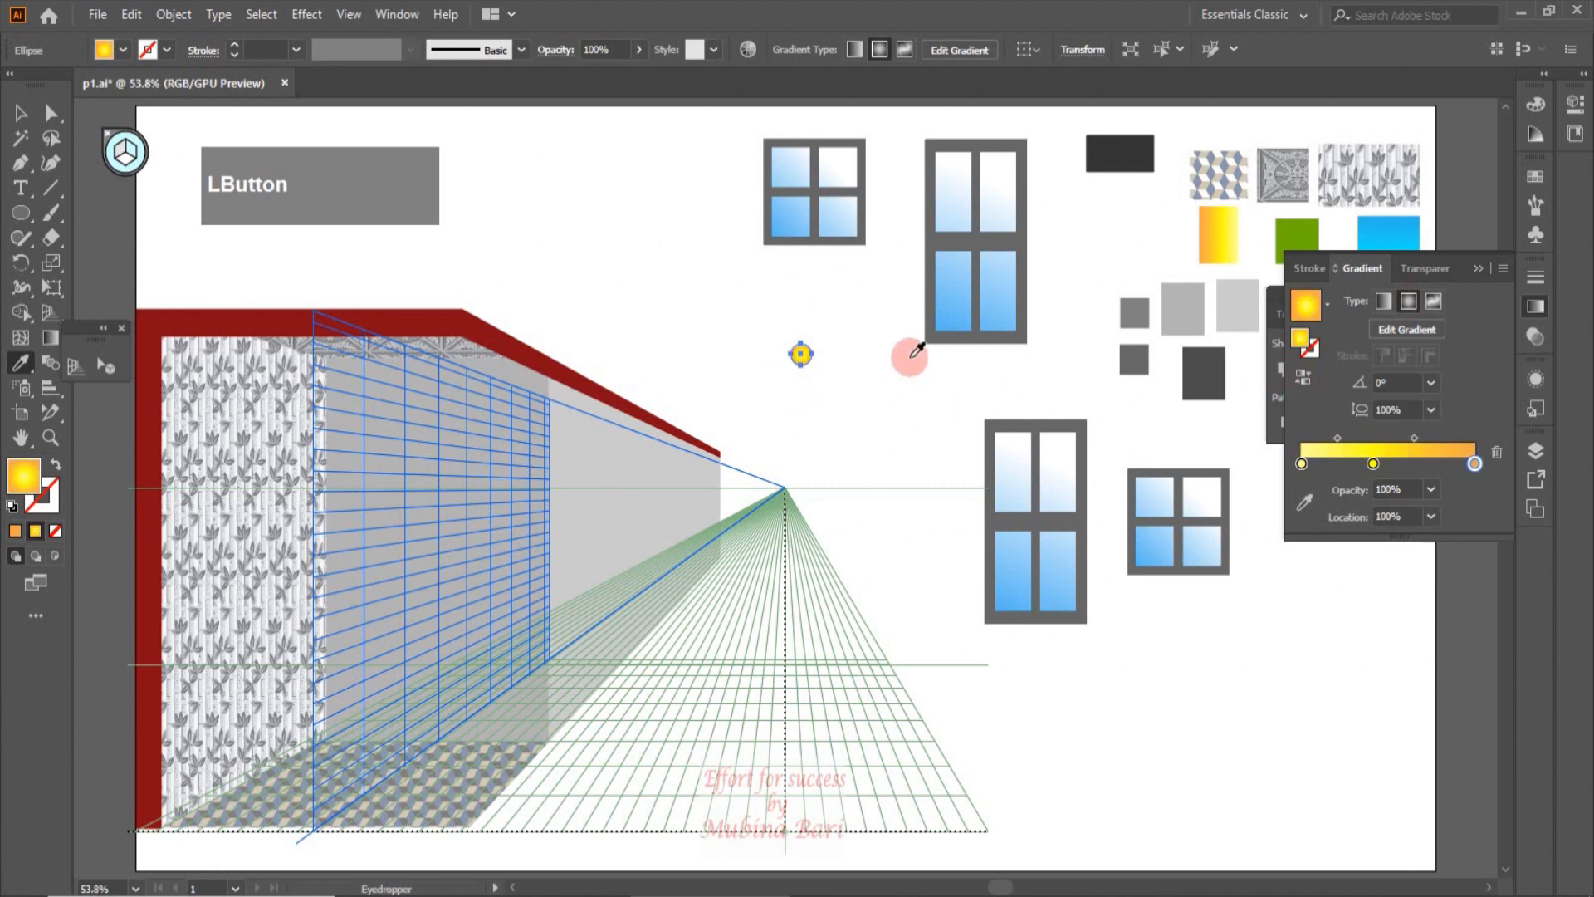
click(21, 112)
click(541, 262)
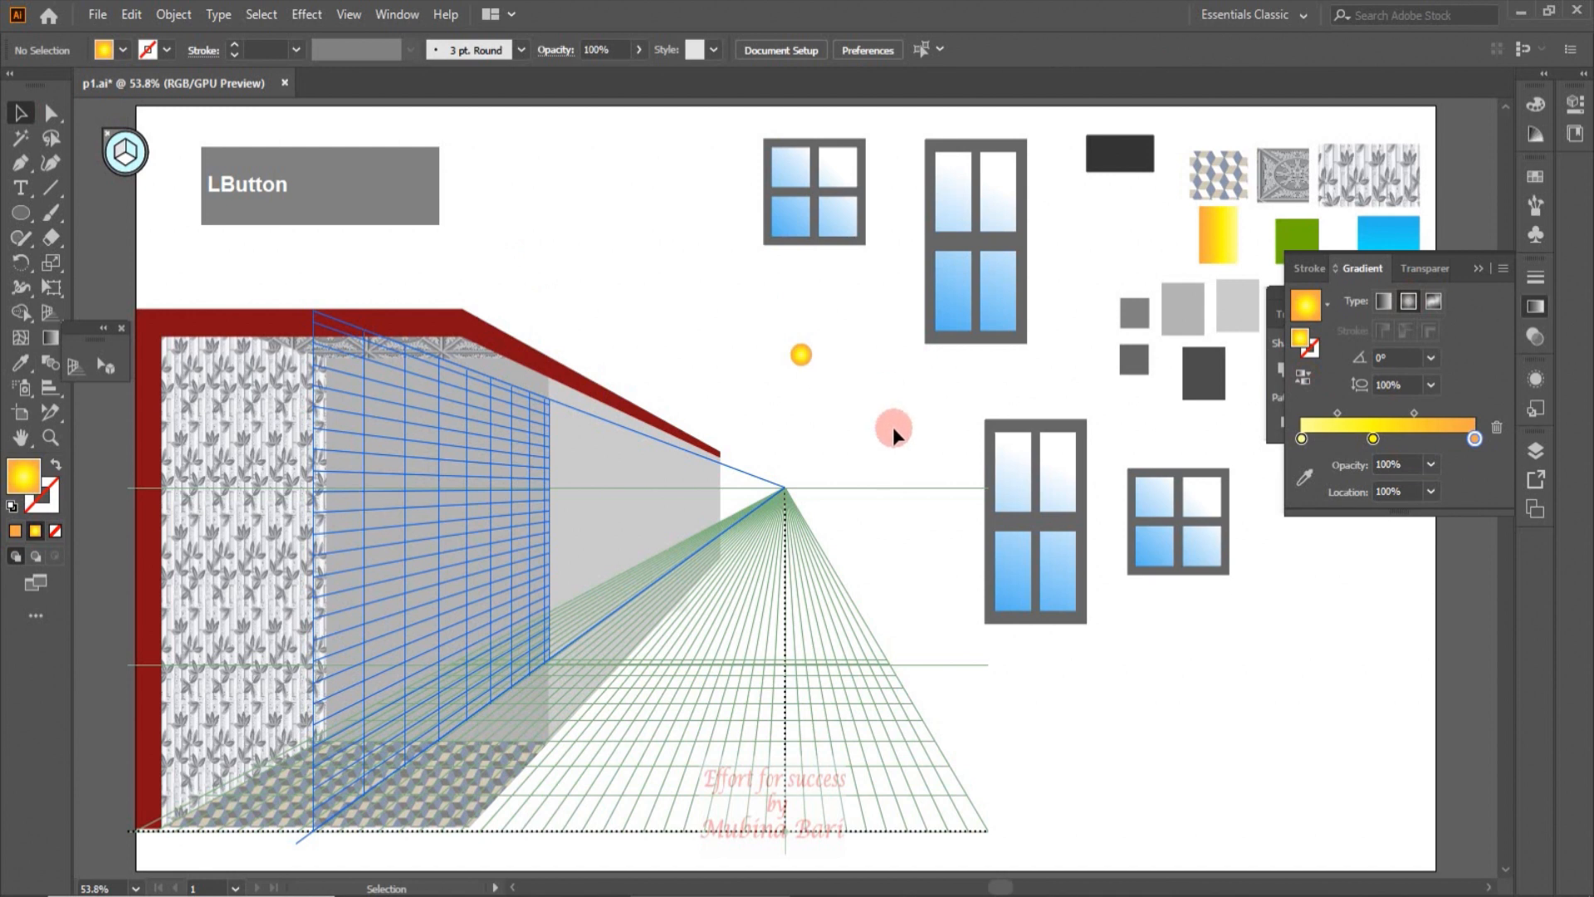
Place the yellow circle at the right end of the lower tall window's middle rail and shrink it into a door knob.
drag(805, 359, 1267, 734)
click(1074, 521)
key(z)
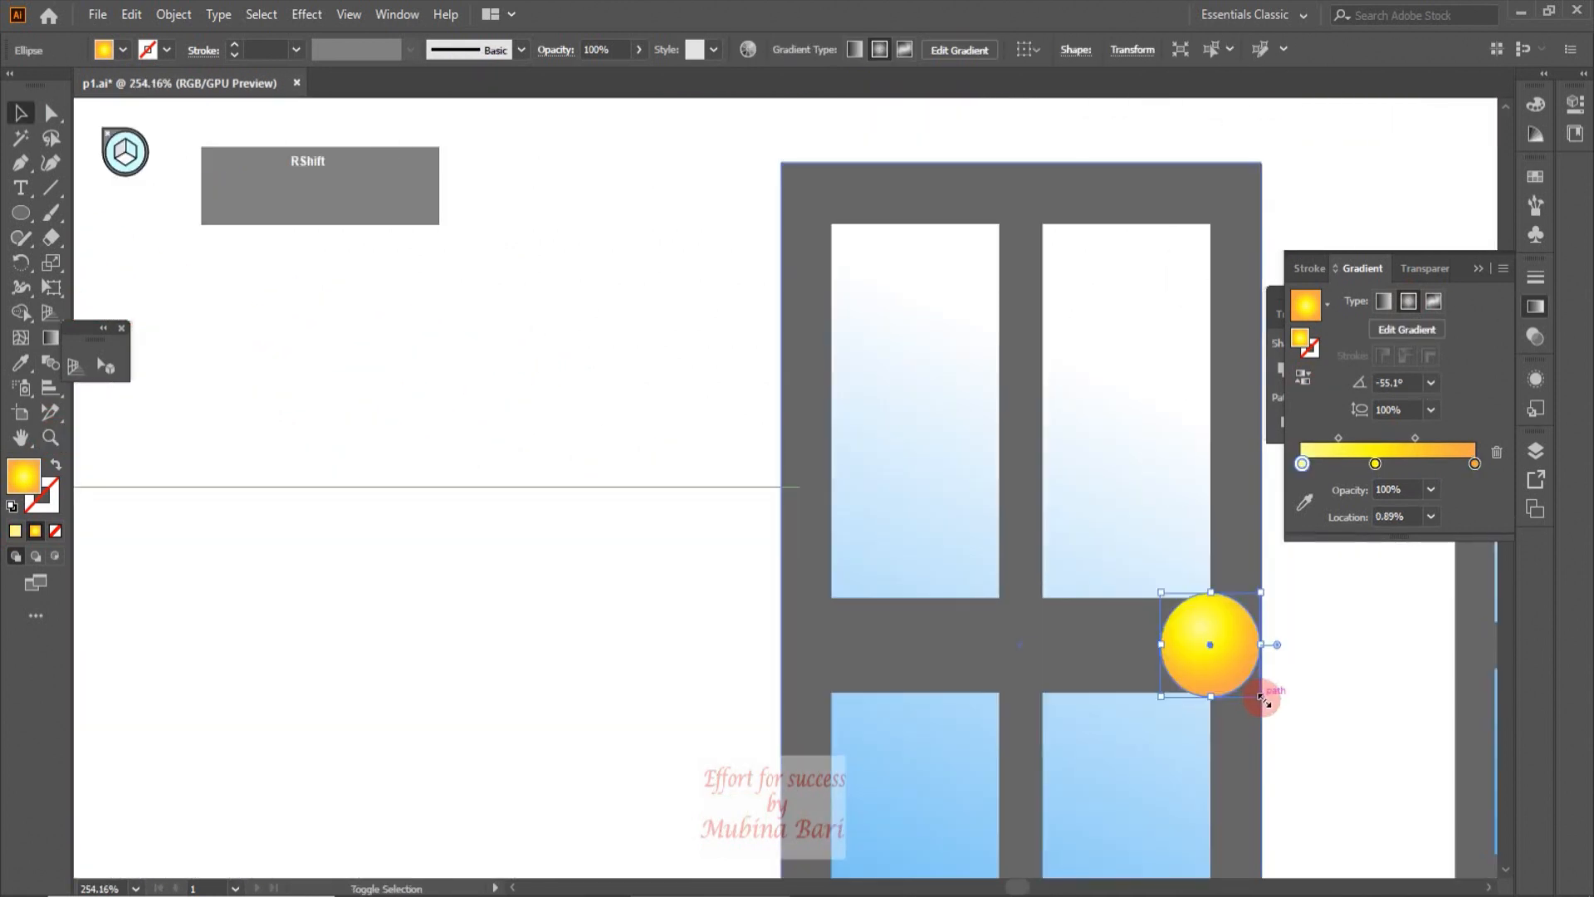
drag(1263, 699, 1214, 649)
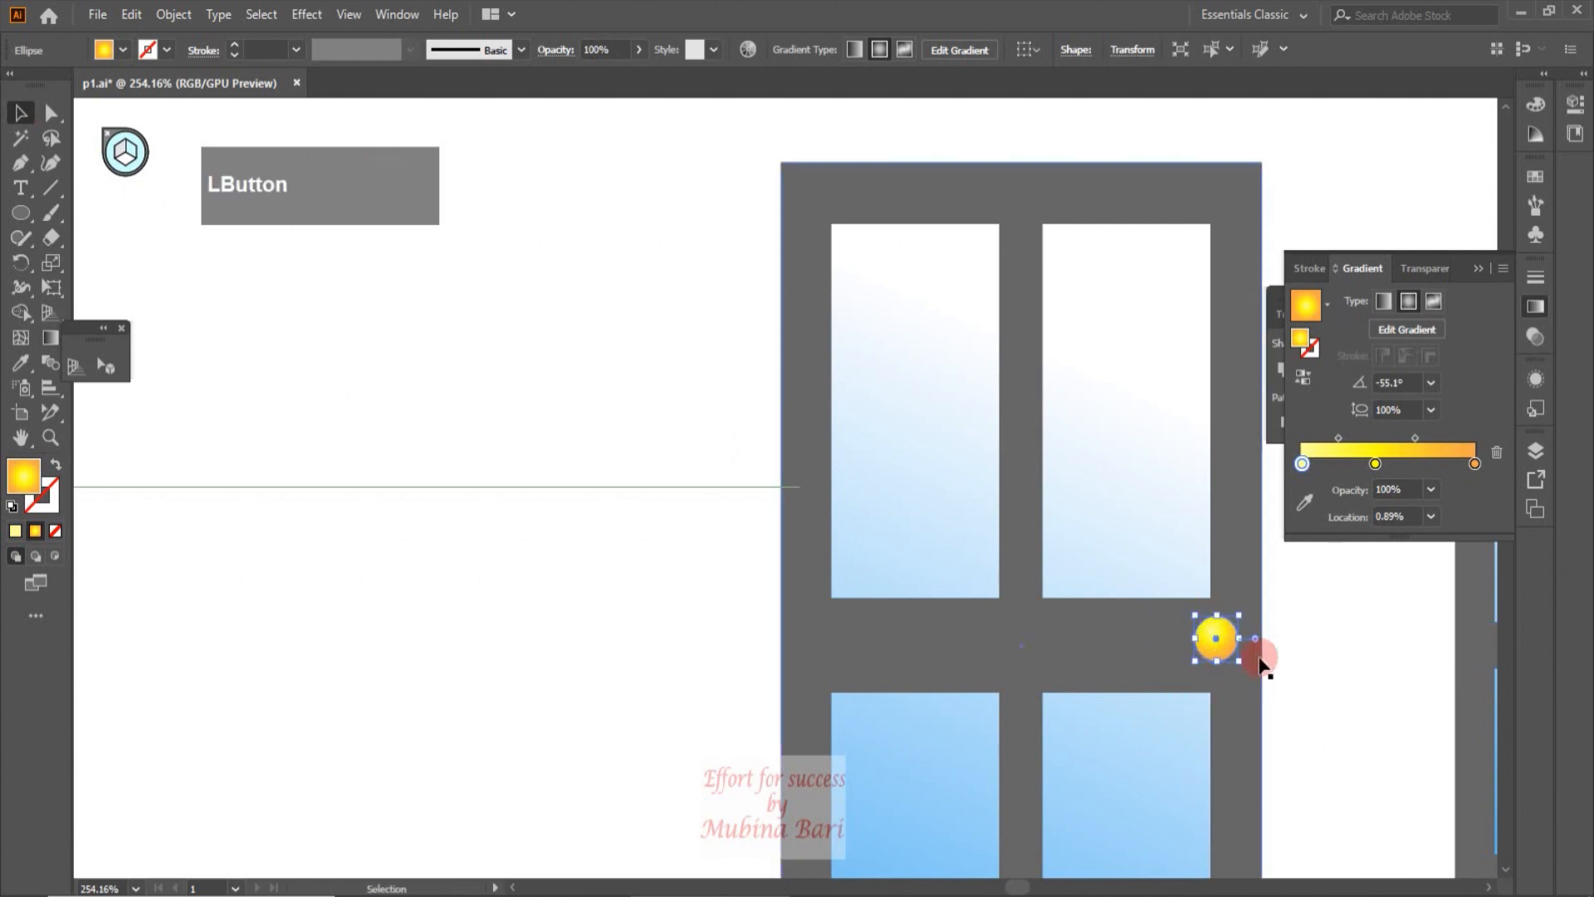
click(1315, 657)
Group the yellow knob with the lower tall window to form a door.
click(1213, 653)
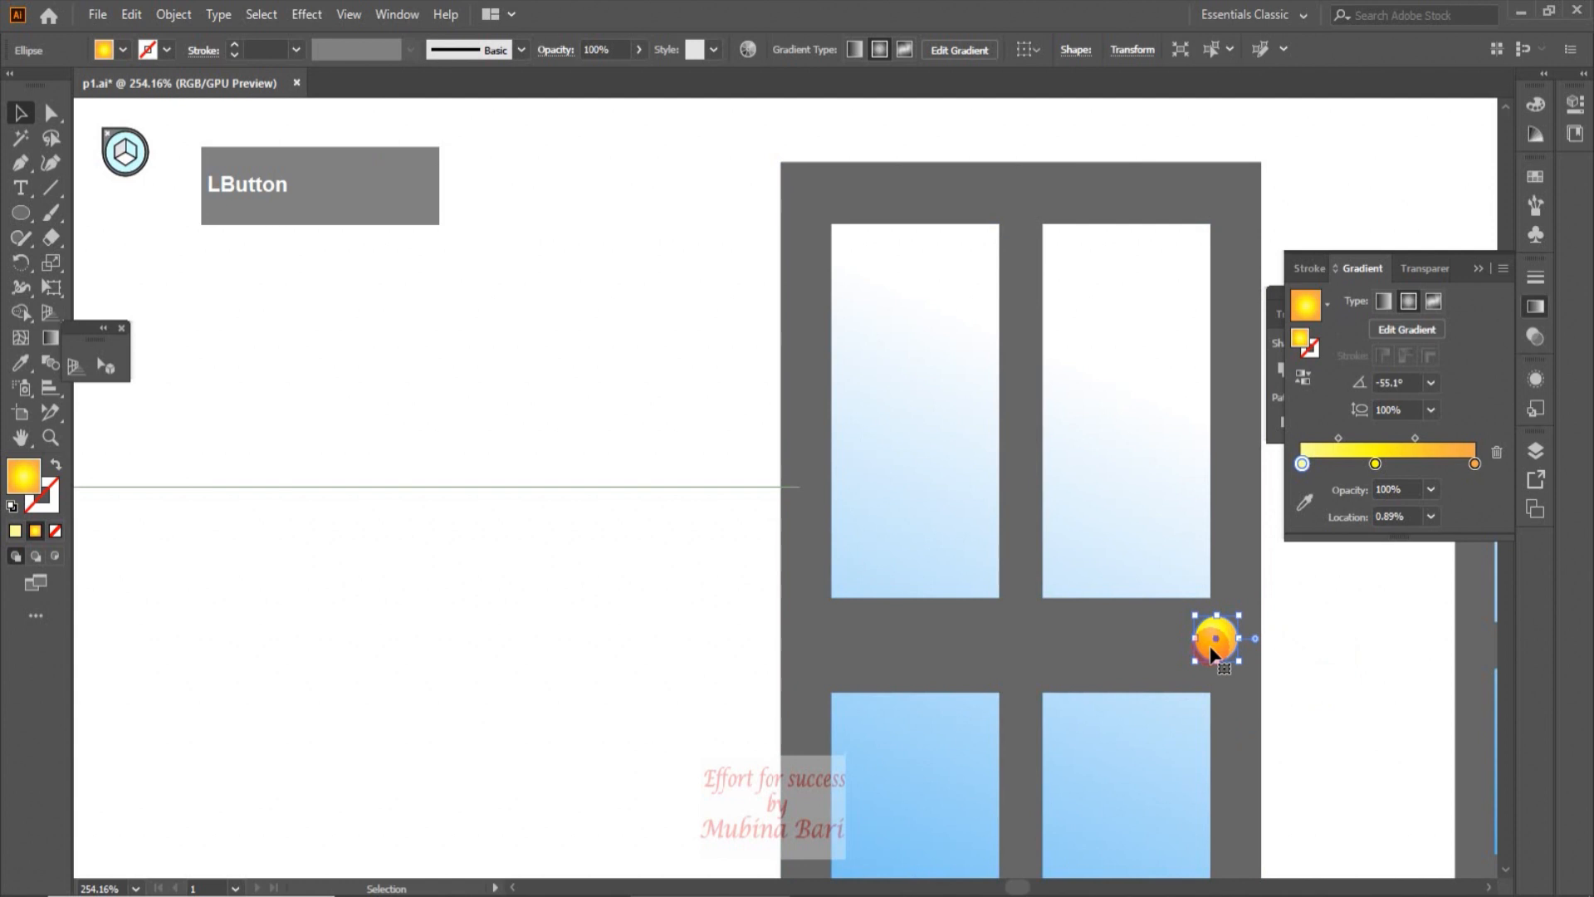
shift+click(1234, 709)
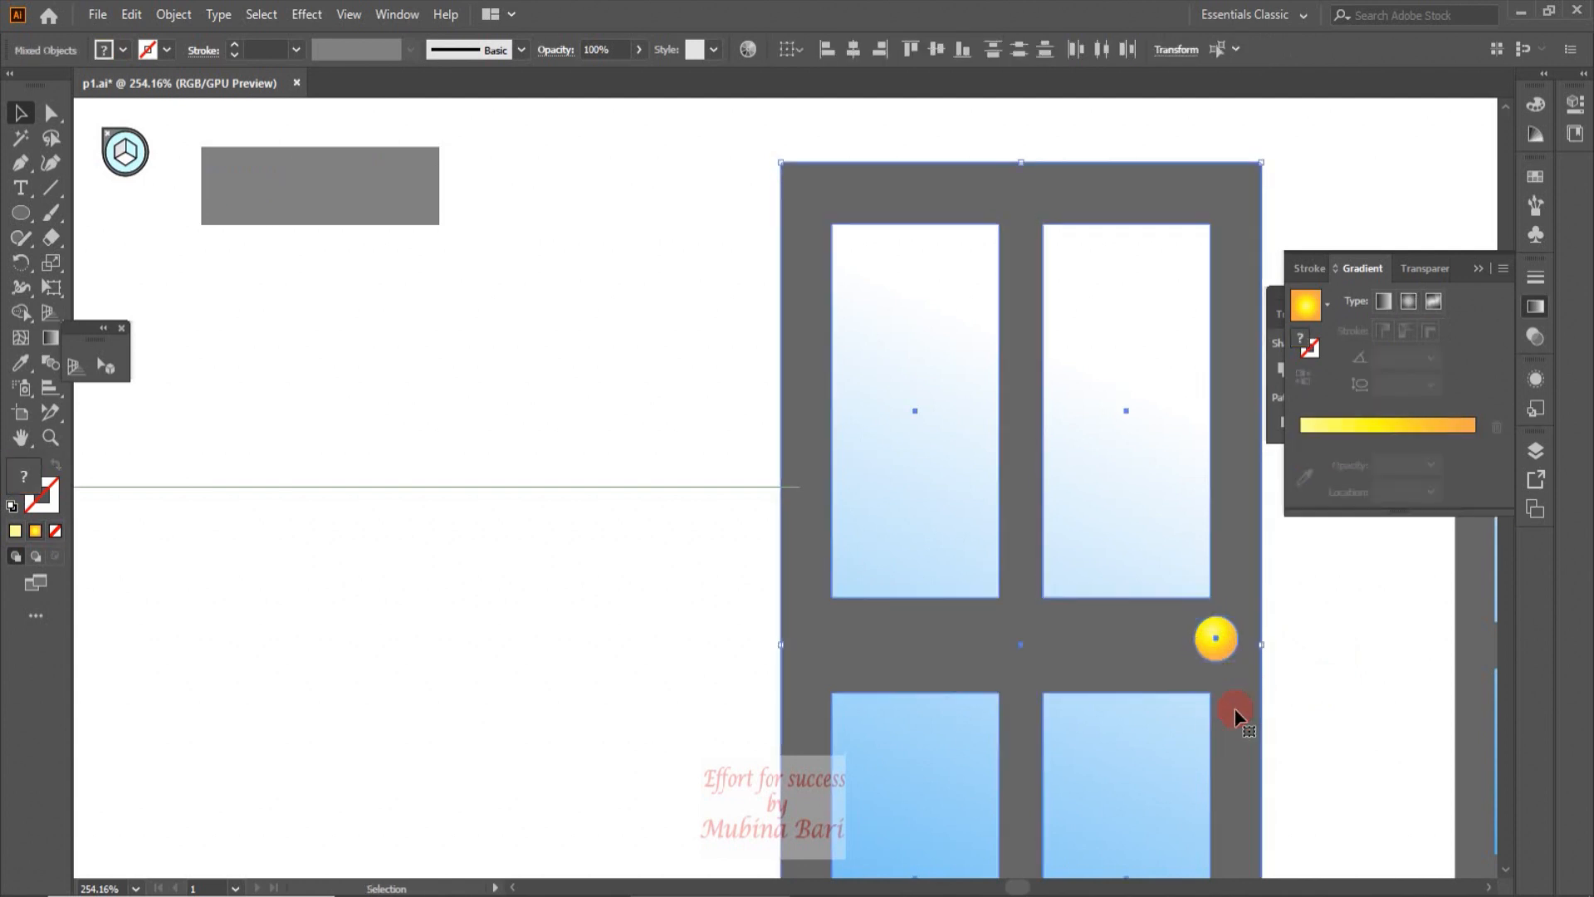
right_click(1234, 709)
click(1284, 536)
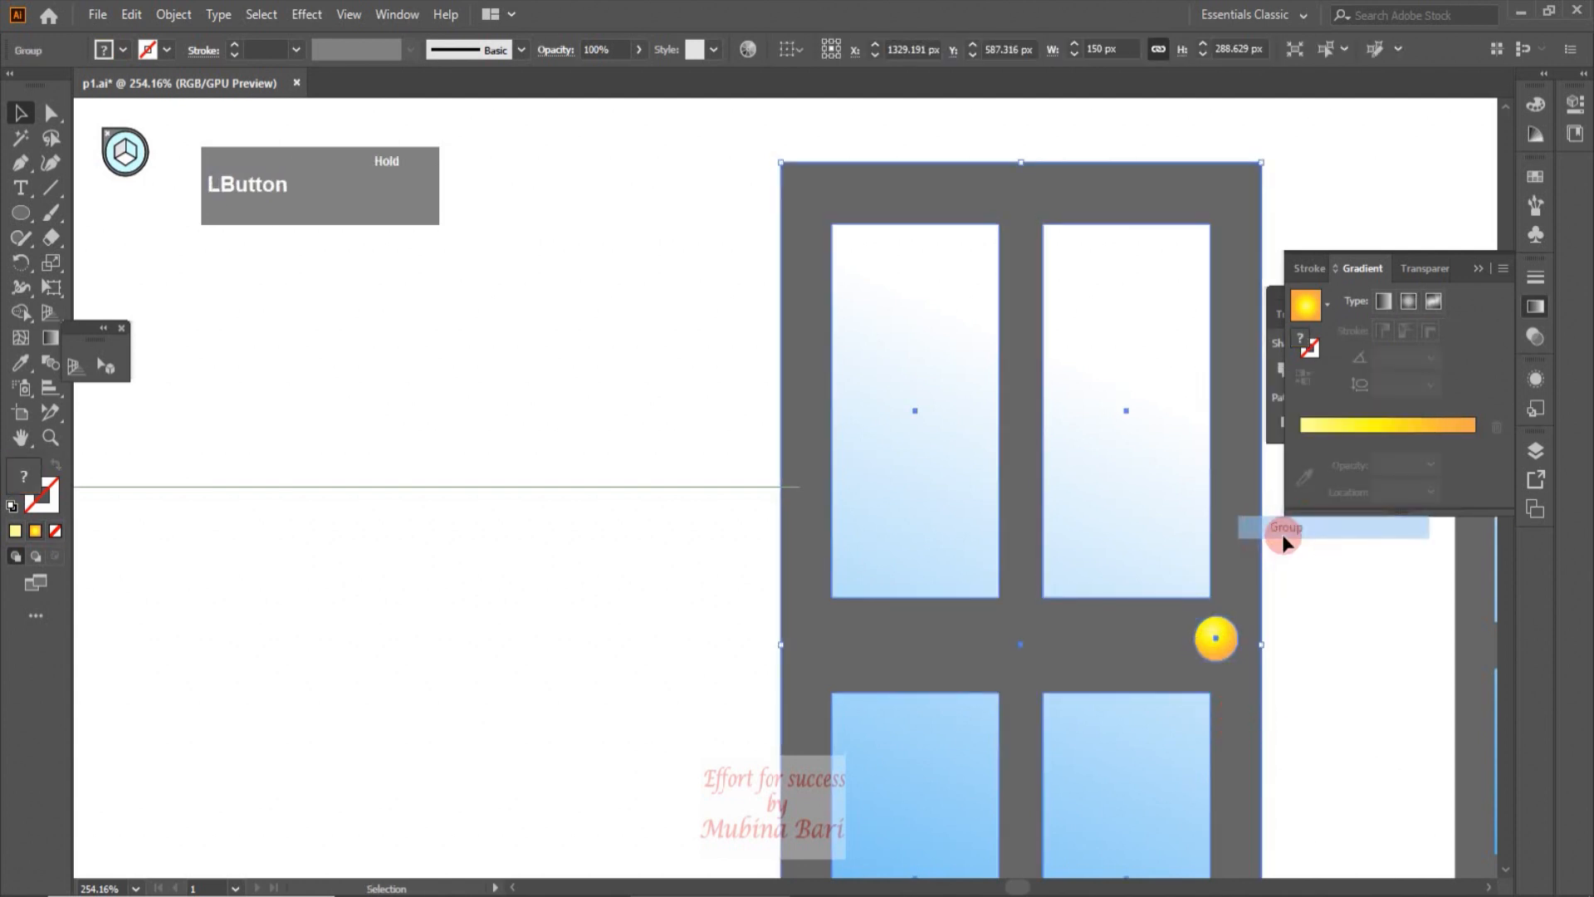
click(135, 887)
click(179, 867)
click(1071, 320)
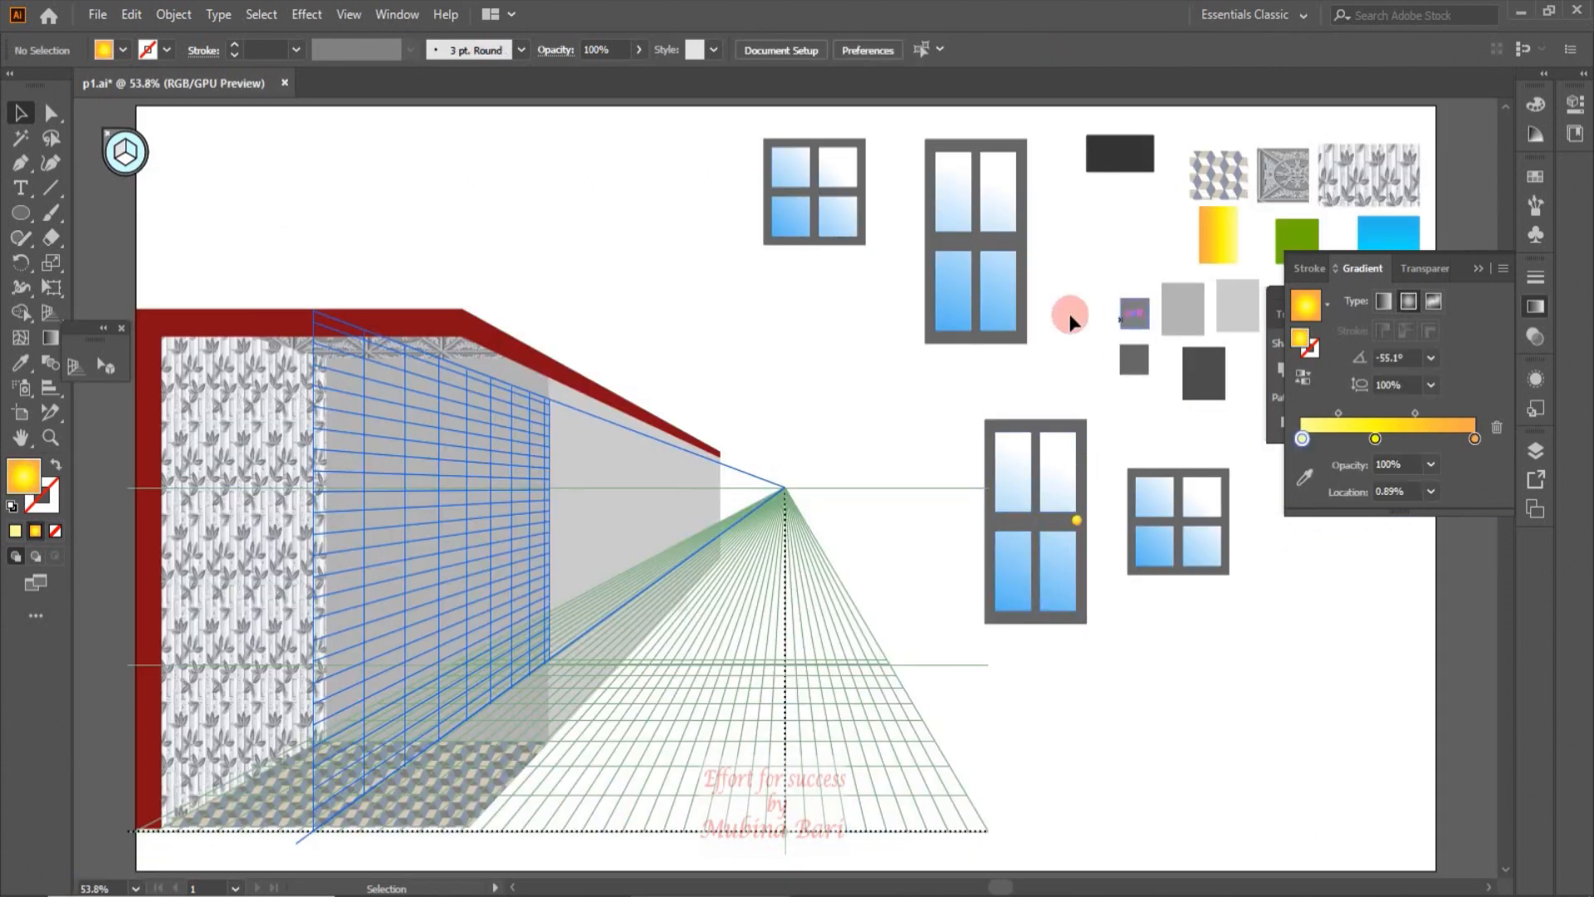
Delete the upper tall window without a knob and put a copy of the knobbed door in its place.
click(1024, 313)
key(Delete)
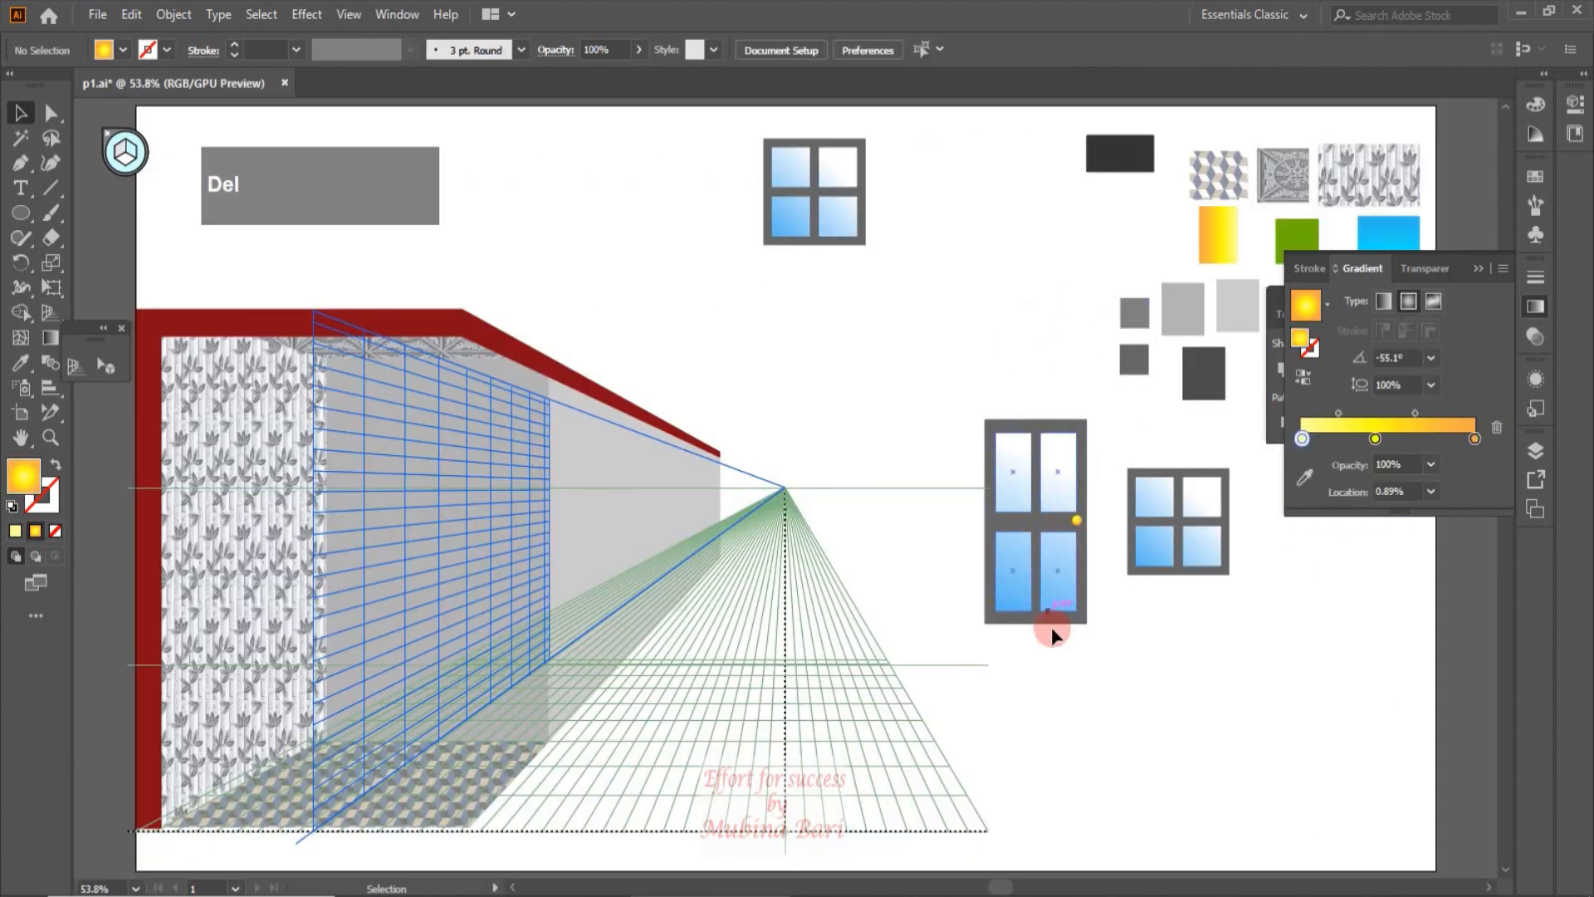
drag(1054, 612, 999, 350)
click(1127, 646)
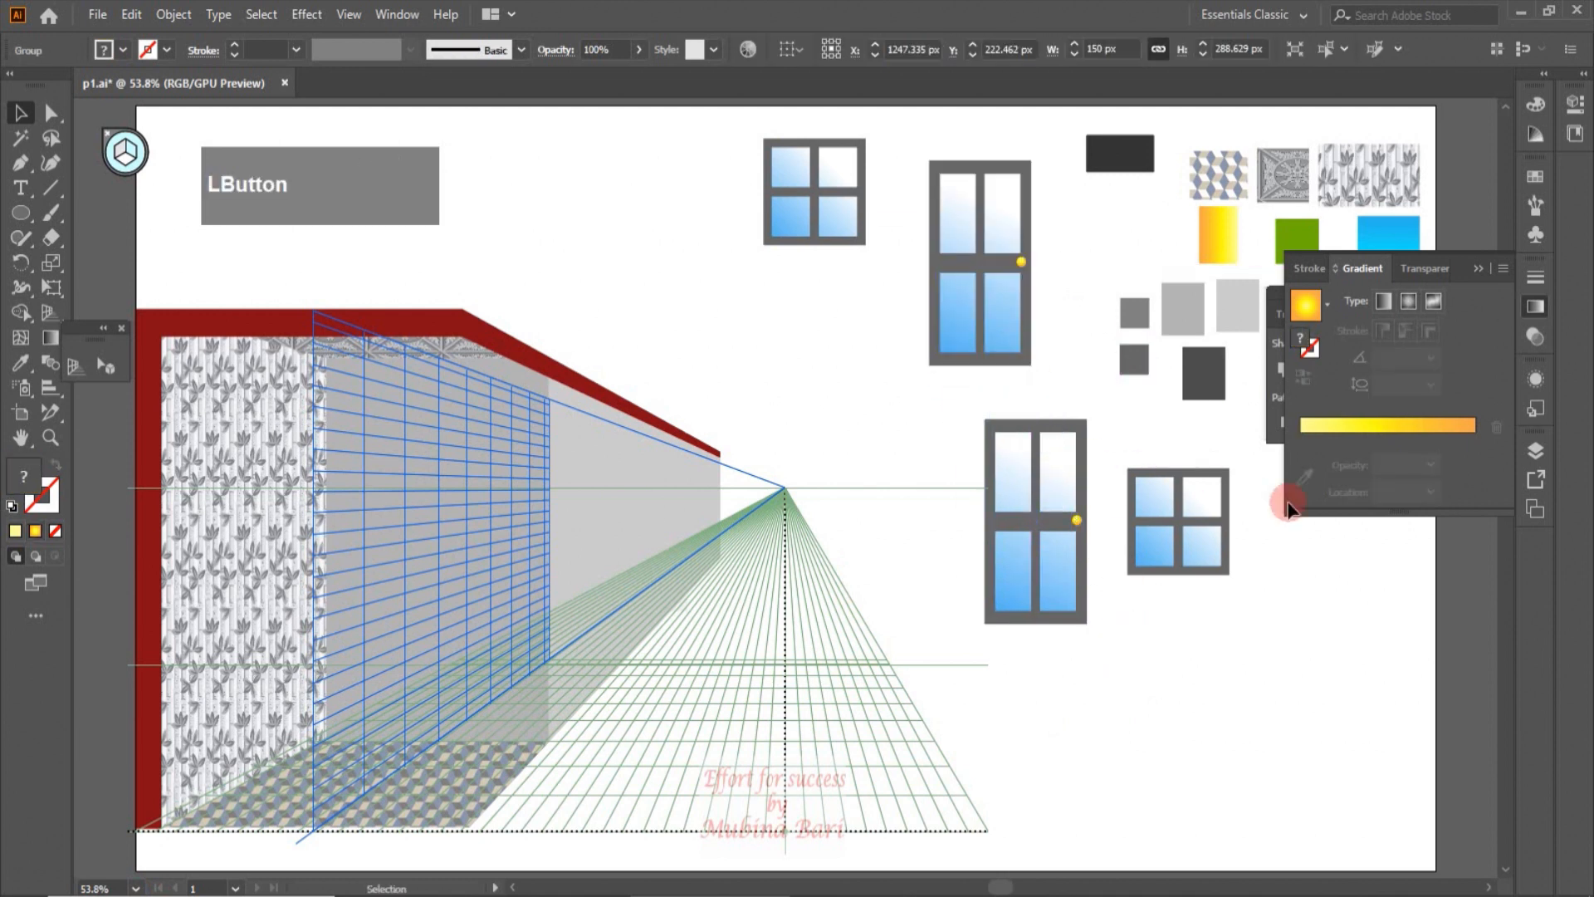
Delete the yellow-orange gradient swatch and the three patterned sample swatches.
click(1200, 242)
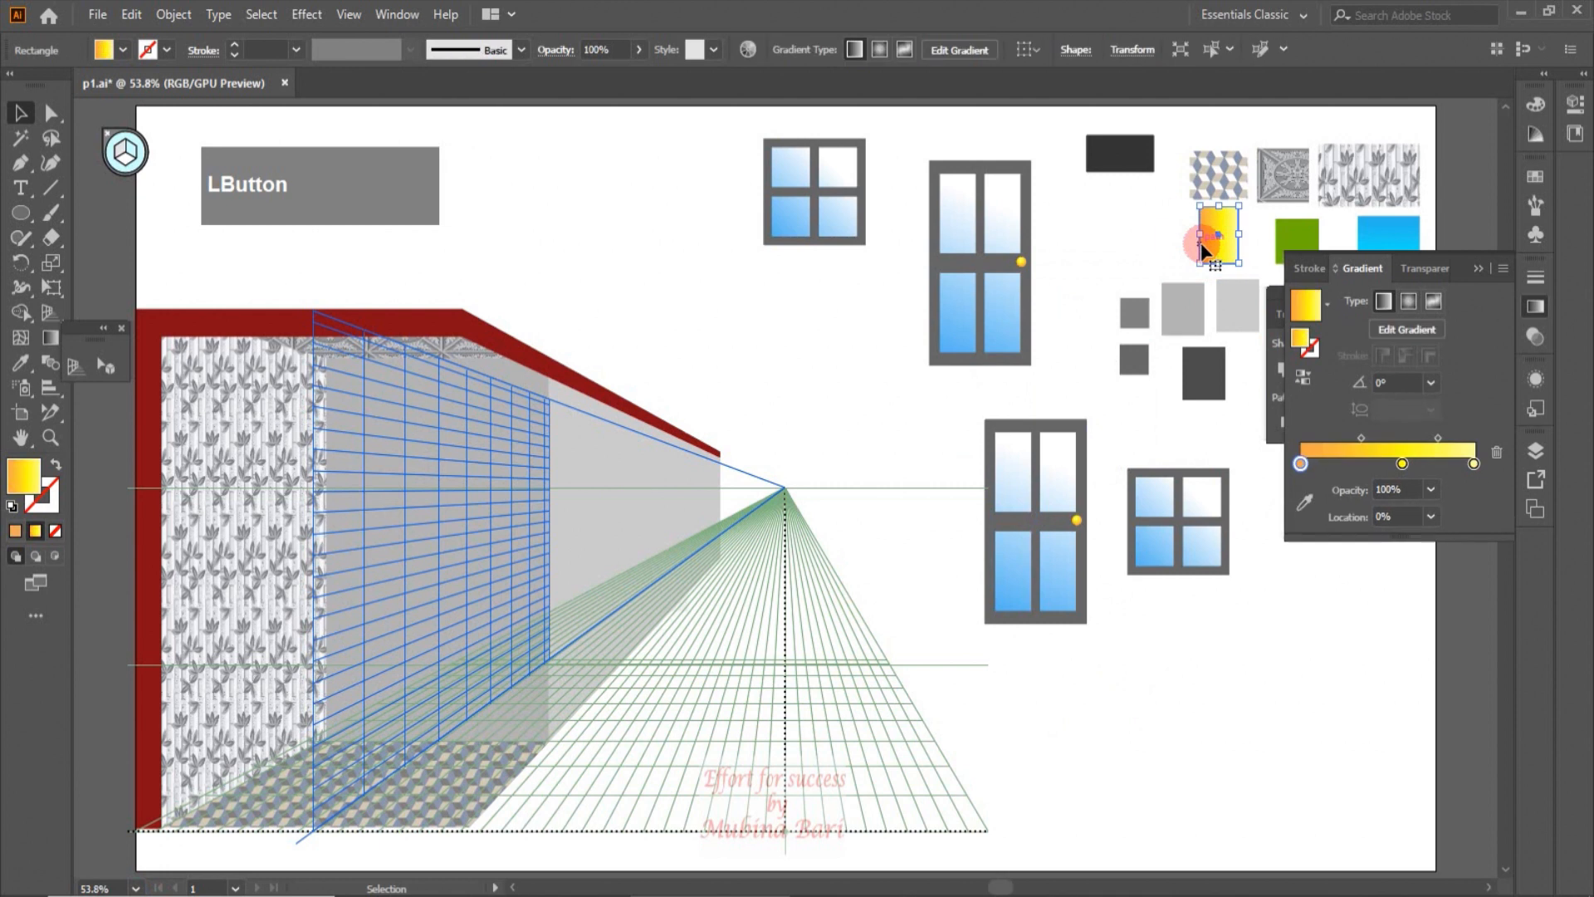
key(Delete)
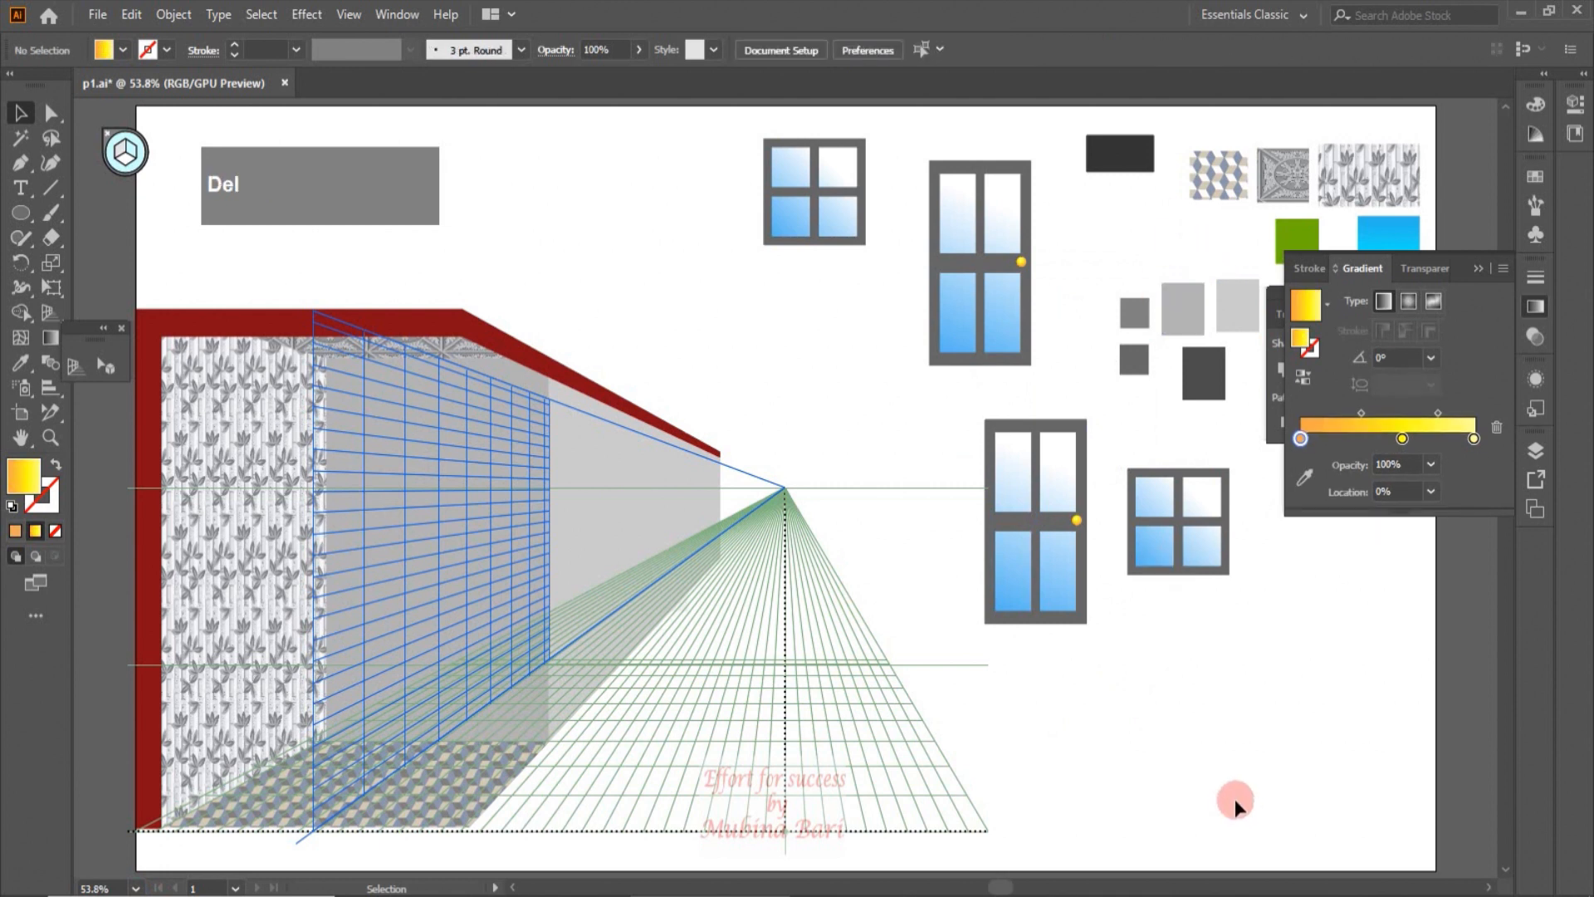
click(1220, 192)
key(Delete)
click(1274, 182)
key(Delete)
click(1344, 179)
key(Delete)
Place the lower small window to the left of the lower door, align their top edges, and group them.
drag(1227, 566, 993, 512)
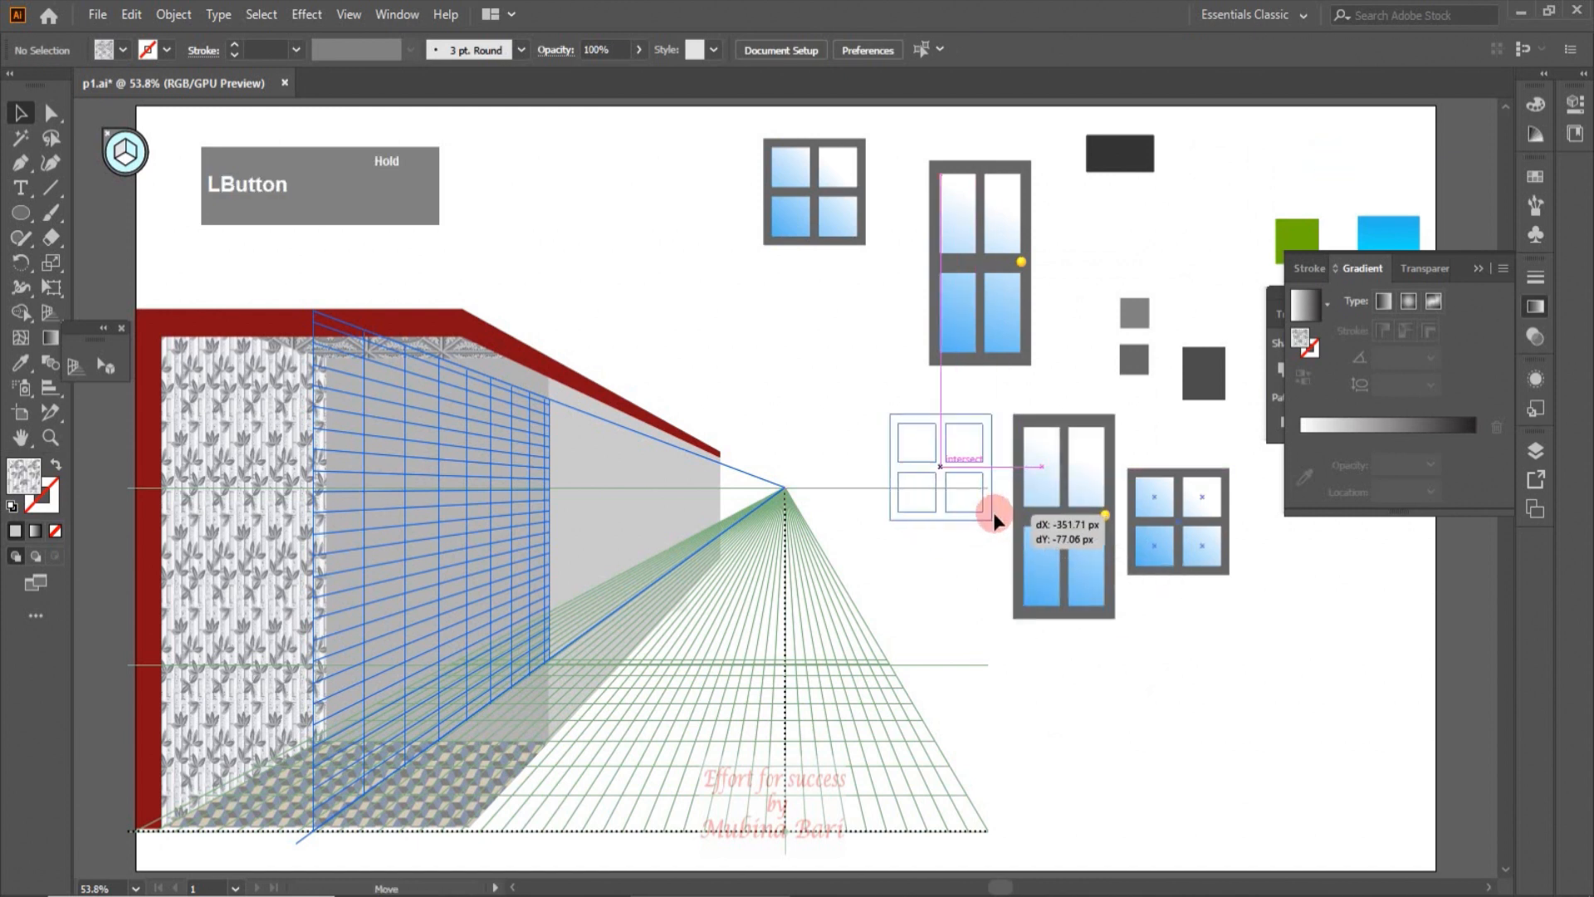
right_click(1103, 474)
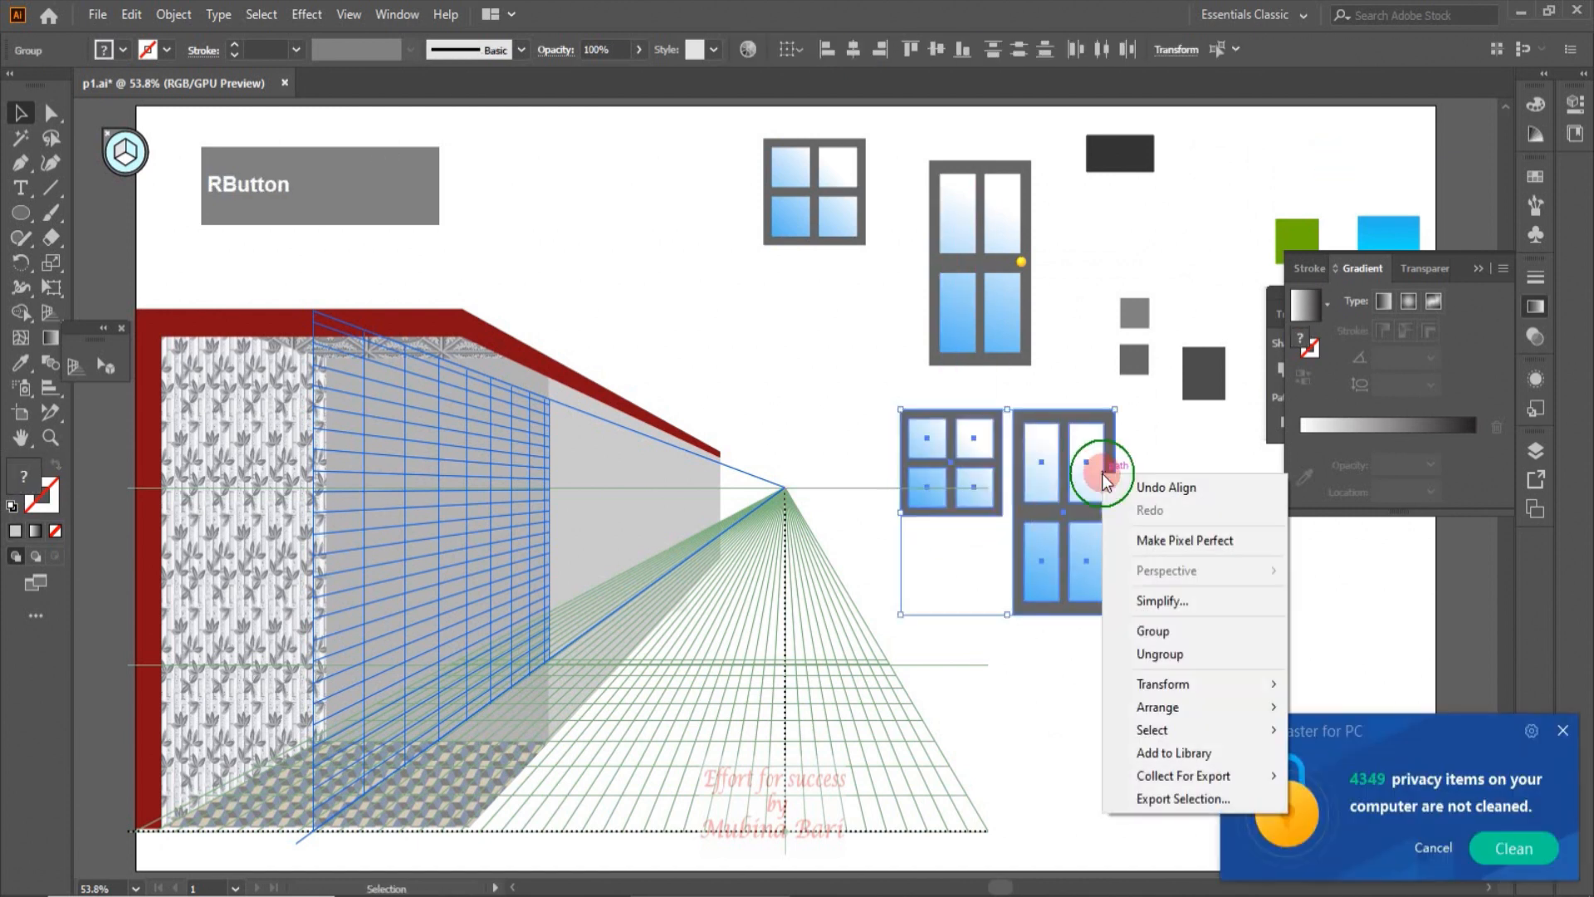
click(1163, 631)
Scale down the window-and-door group and place it on the room's gray back wall, with the door reaching the floor.
click(1225, 611)
drag(1113, 581, 521, 707)
drag(544, 545, 522, 571)
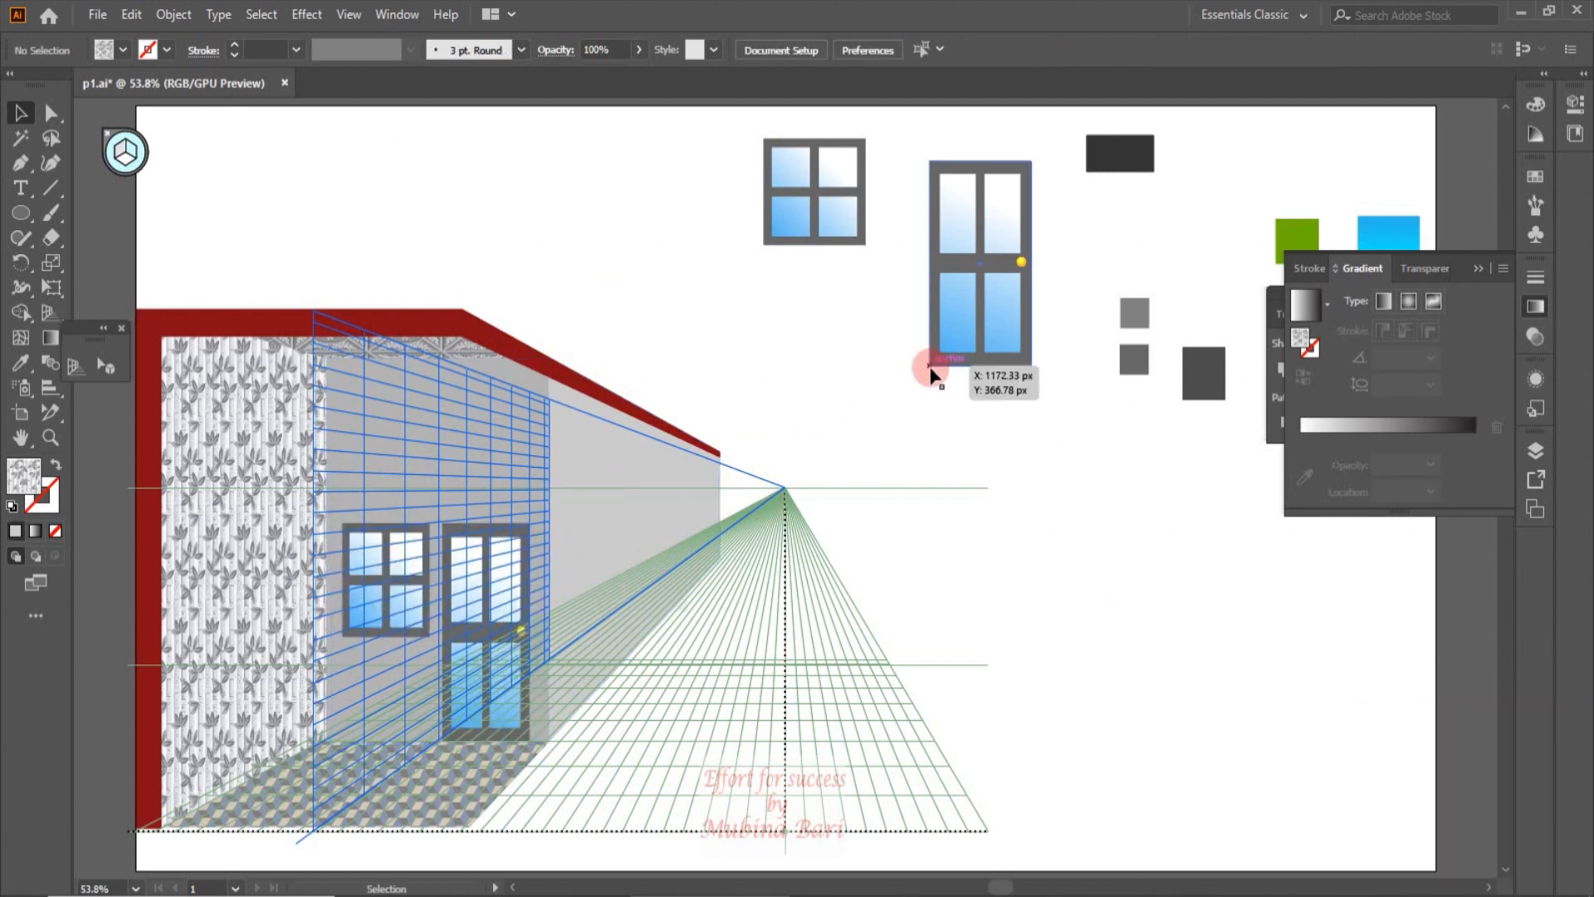
Place the standalone knobbed door on the left perspective plane of the light gray side wall.
drag(984, 358, 808, 466)
click(121, 154)
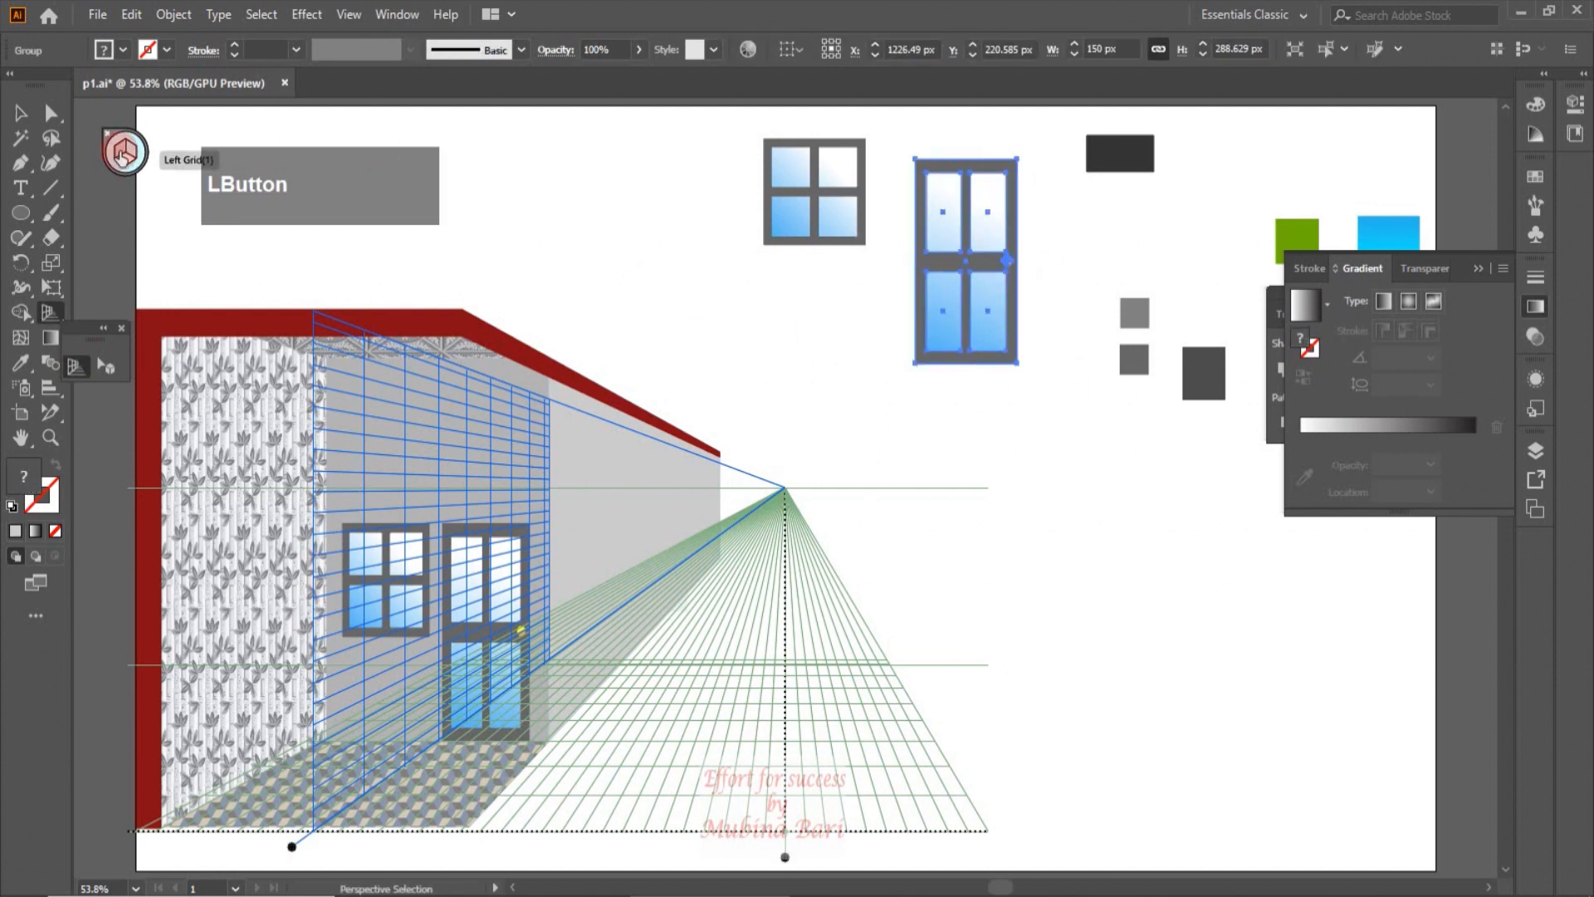
click(76, 366)
click(105, 366)
drag(953, 261, 653, 516)
Place the four-pane window in perspective on the near side of the side wall's door and add a copy beyond the door.
click(731, 398)
drag(835, 242, 598, 566)
drag(594, 579, 649, 542)
right_click(594, 568)
mouse_move(651, 462)
click(864, 462)
click(813, 390)
click(780, 432)
click(651, 540)
click(767, 436)
click(768, 432)
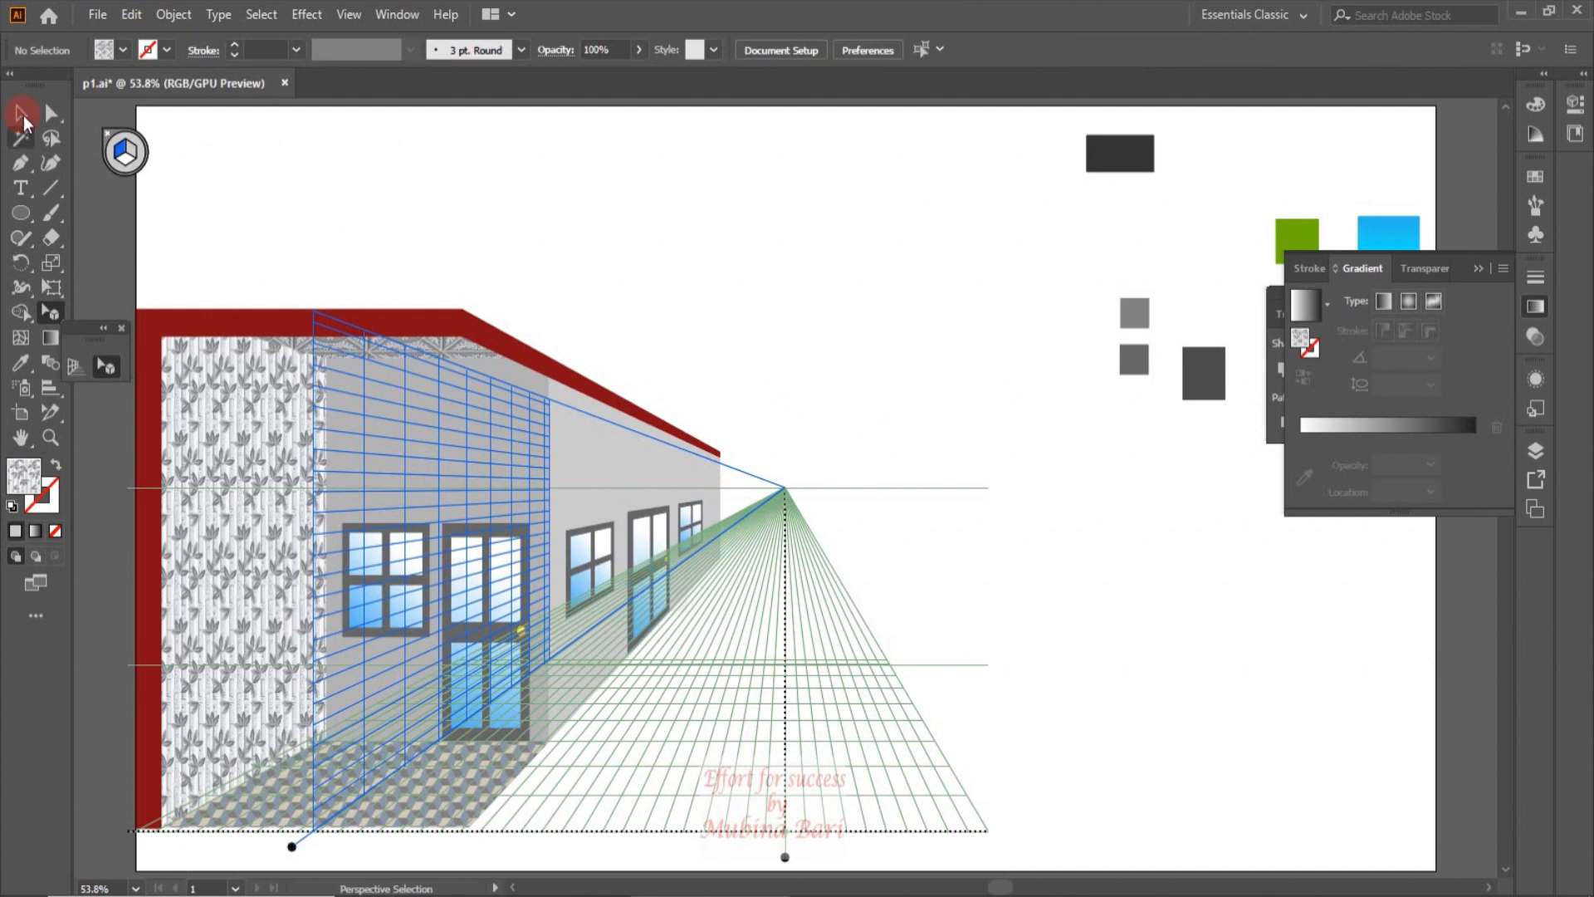
Widen the nearer window on the light gray side wall and move the door and farther window toward the vanishing point.
click(21, 113)
click(590, 568)
shift+click(650, 560)
shift+click(691, 526)
click(923, 50)
click(996, 359)
click(644, 515)
click(817, 386)
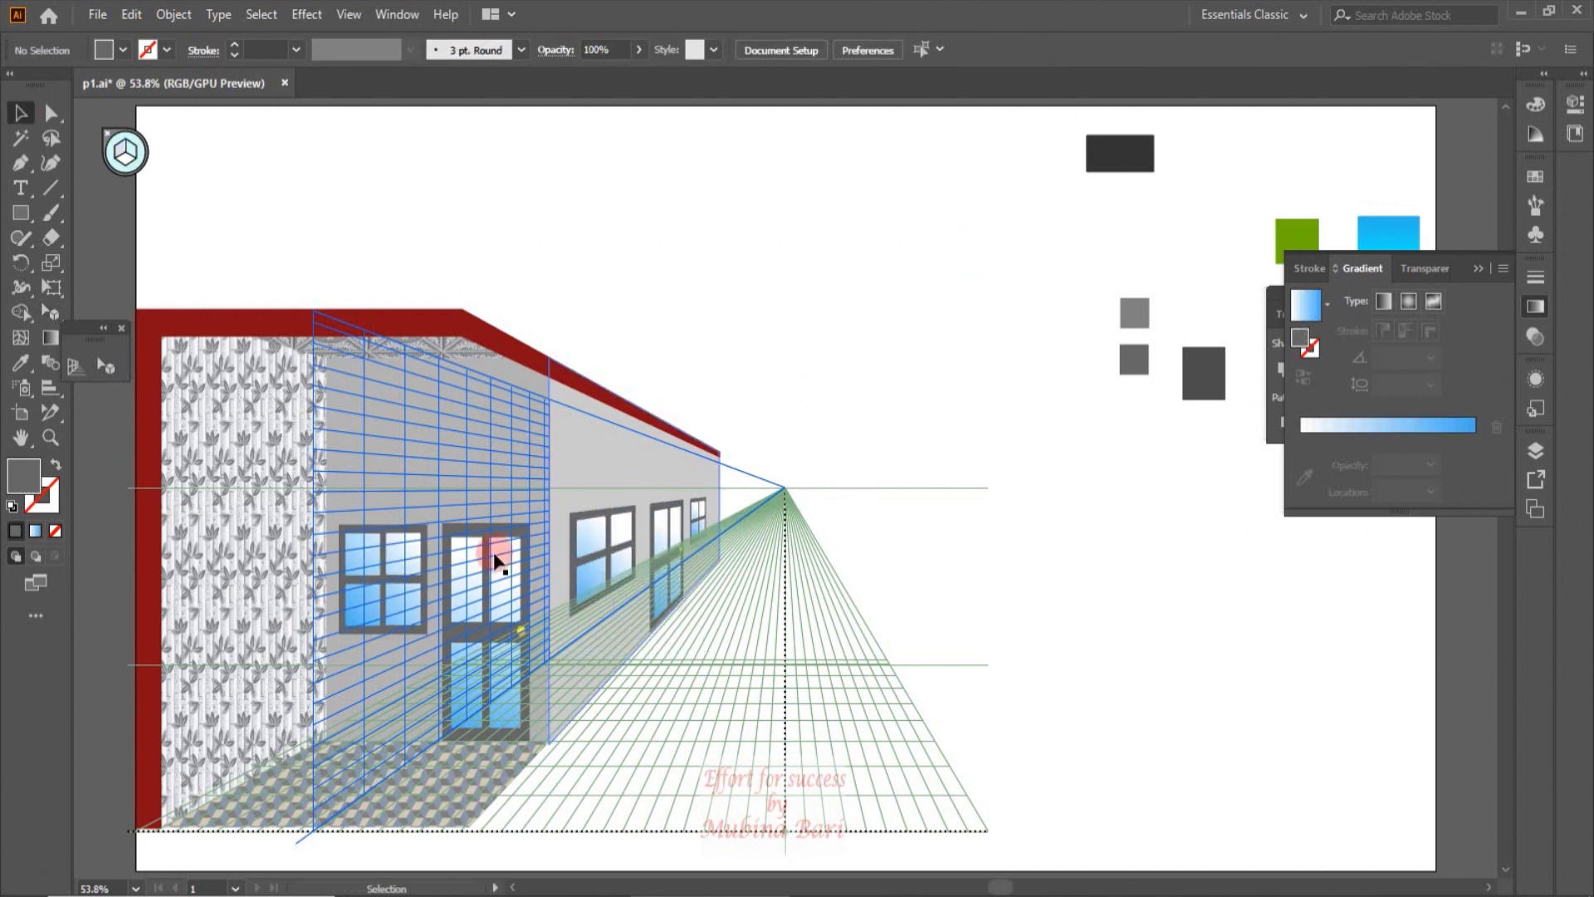
Draw a gray rectangle in perspective on the patterned wall and place a duplicate of it directly below.
click(237, 508)
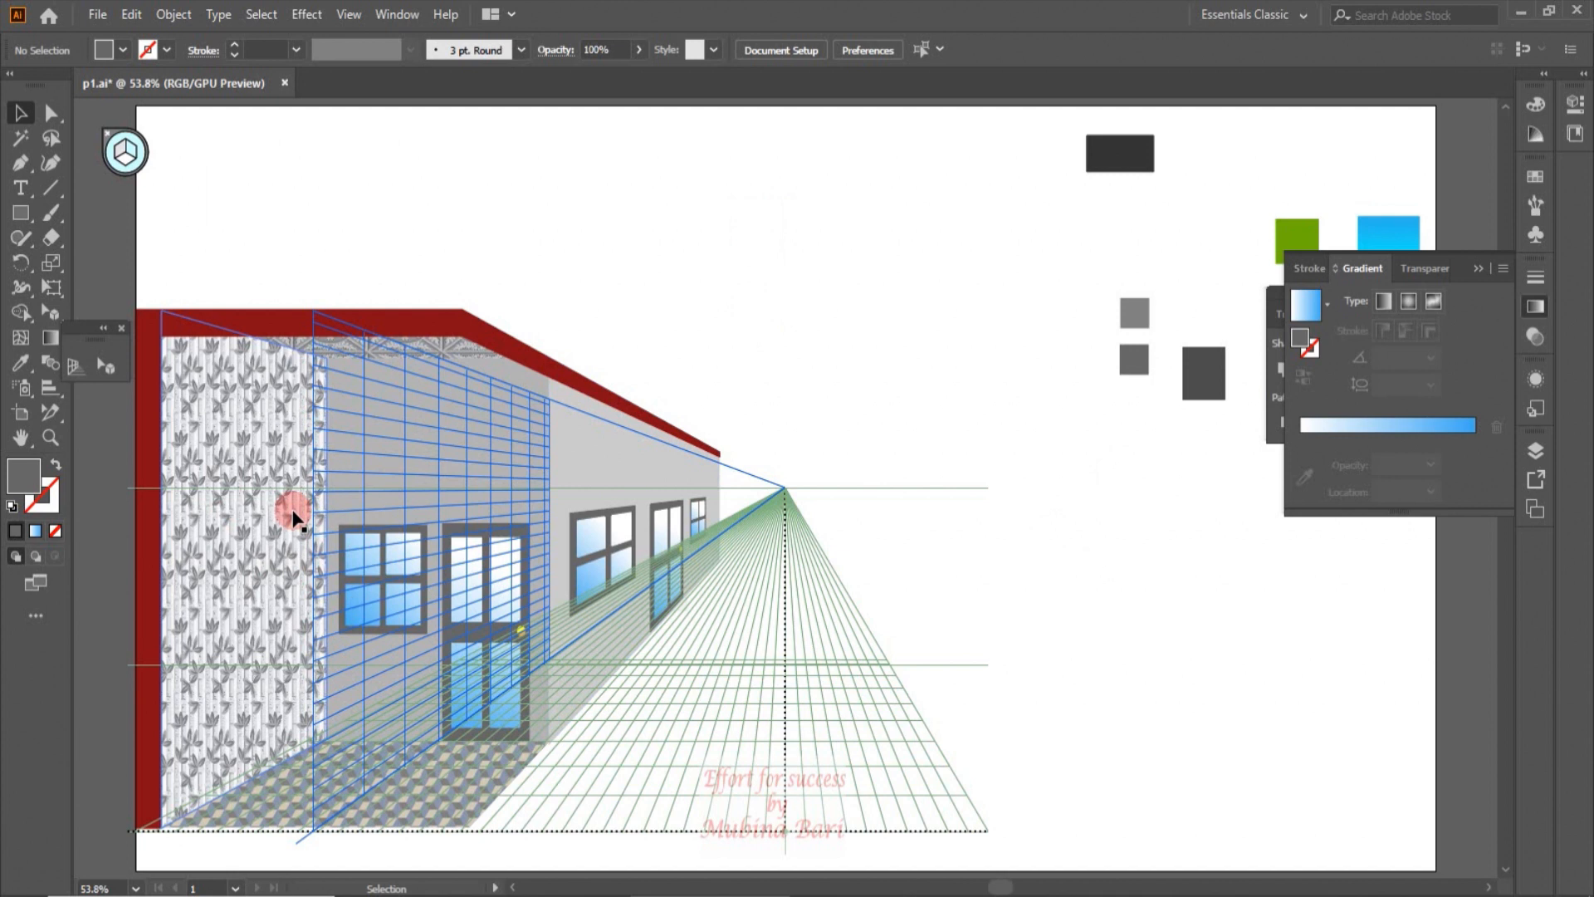
click(21, 213)
key(1)
mouse_move(220, 486)
mouse_down()
mouse_move(293, 595)
mouse_move(272, 555)
mouse_move(274, 719)
mouse_up()
click(107, 366)
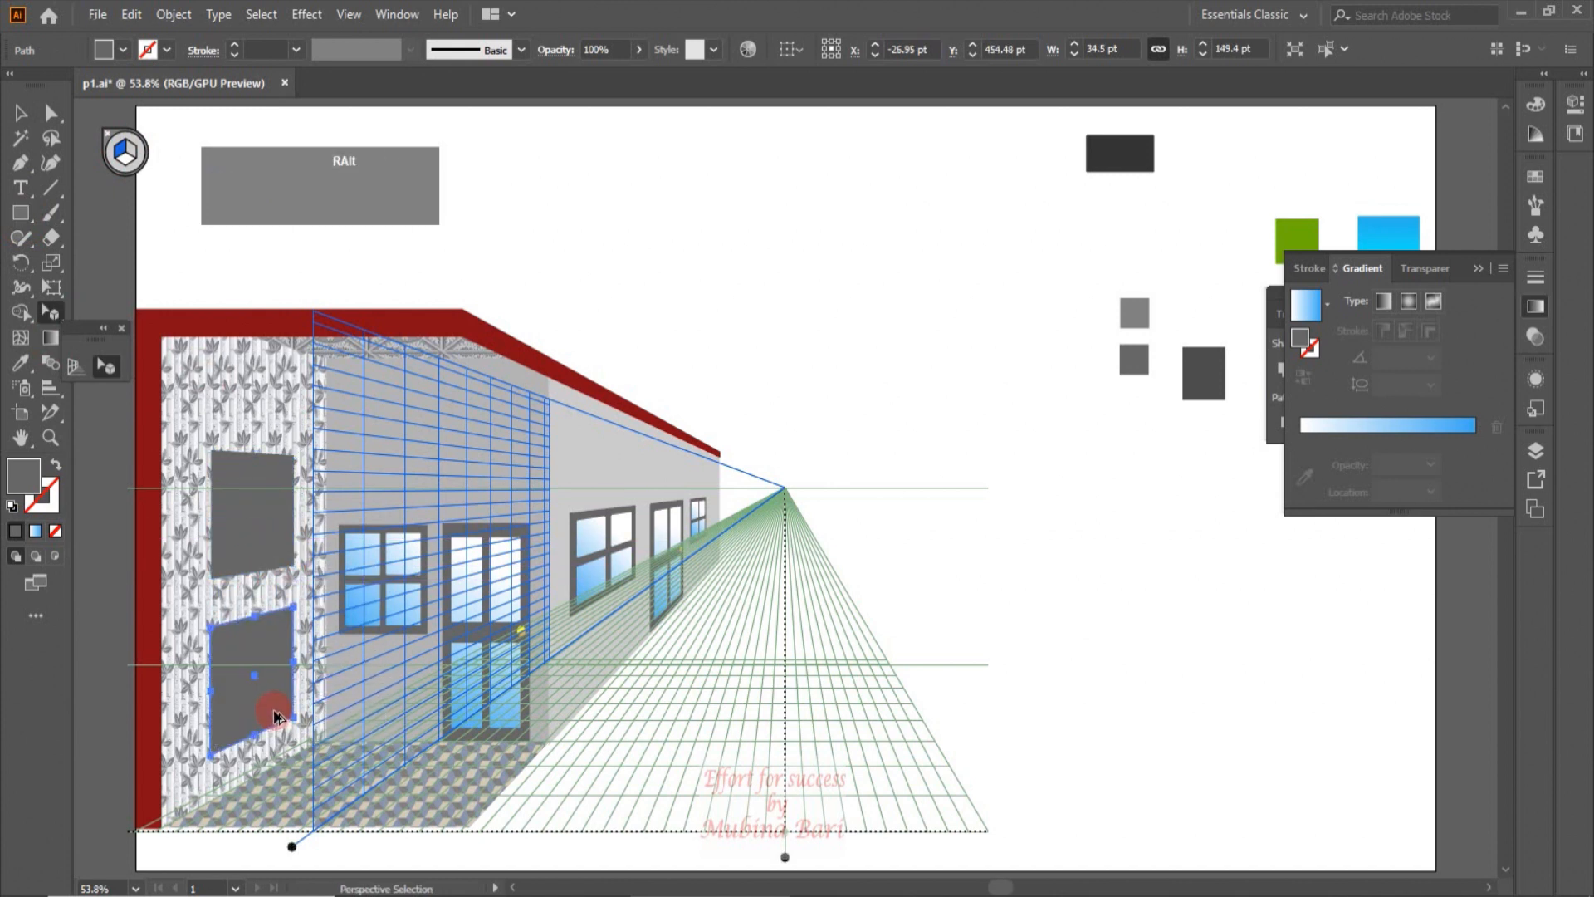
Subtract the upper gray rectangle from the patterned wall with Minus Front to cut a window opening.
click(239, 508)
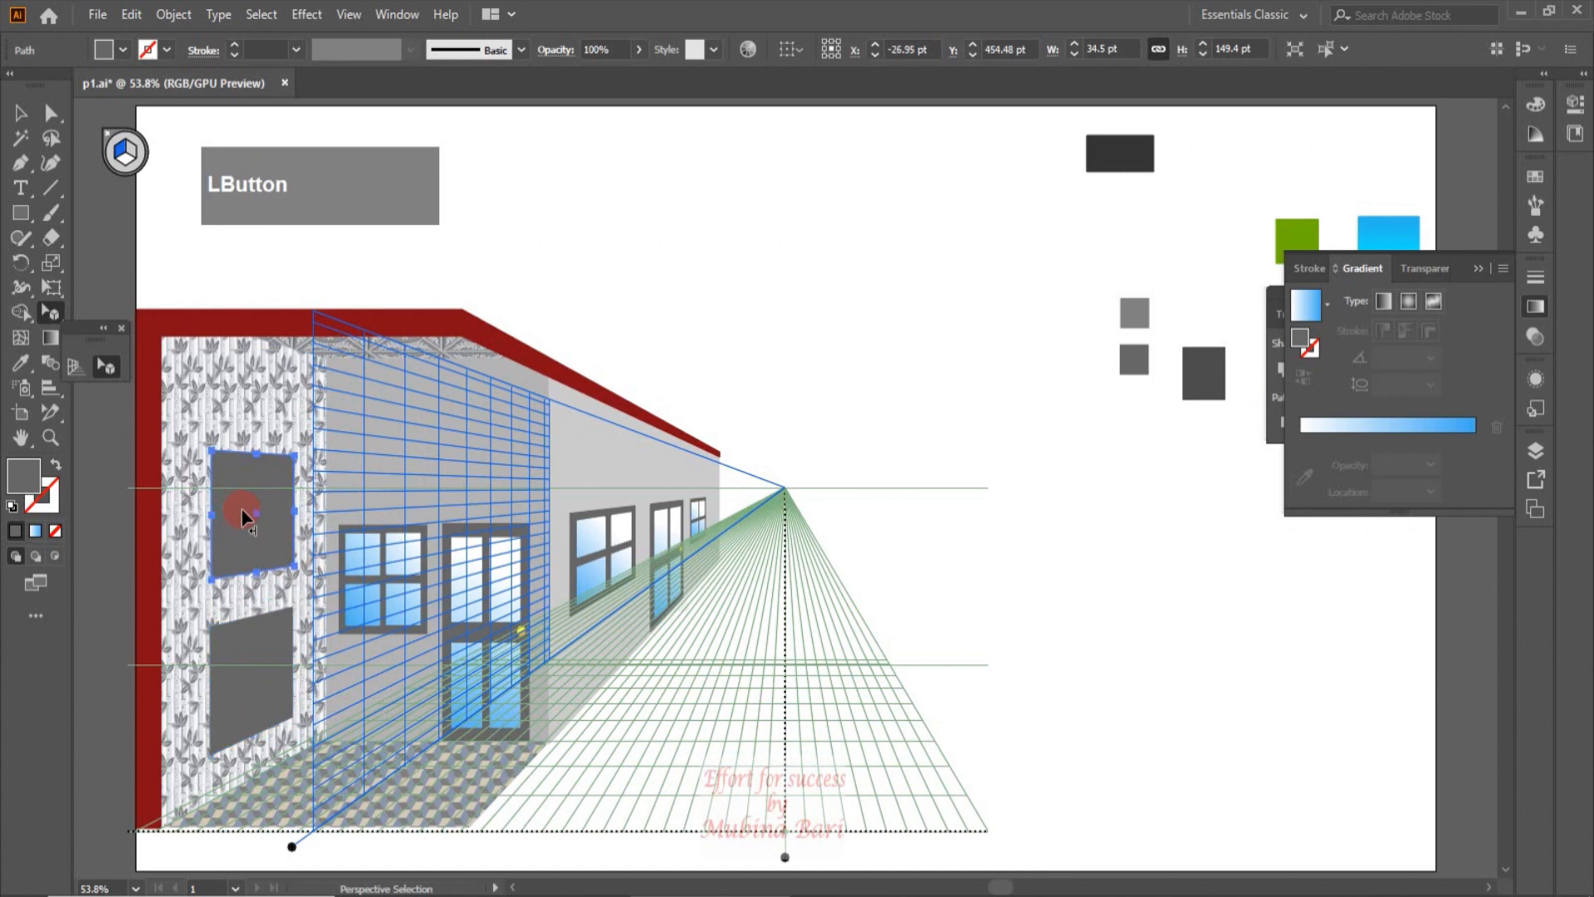
shift+click(253, 414)
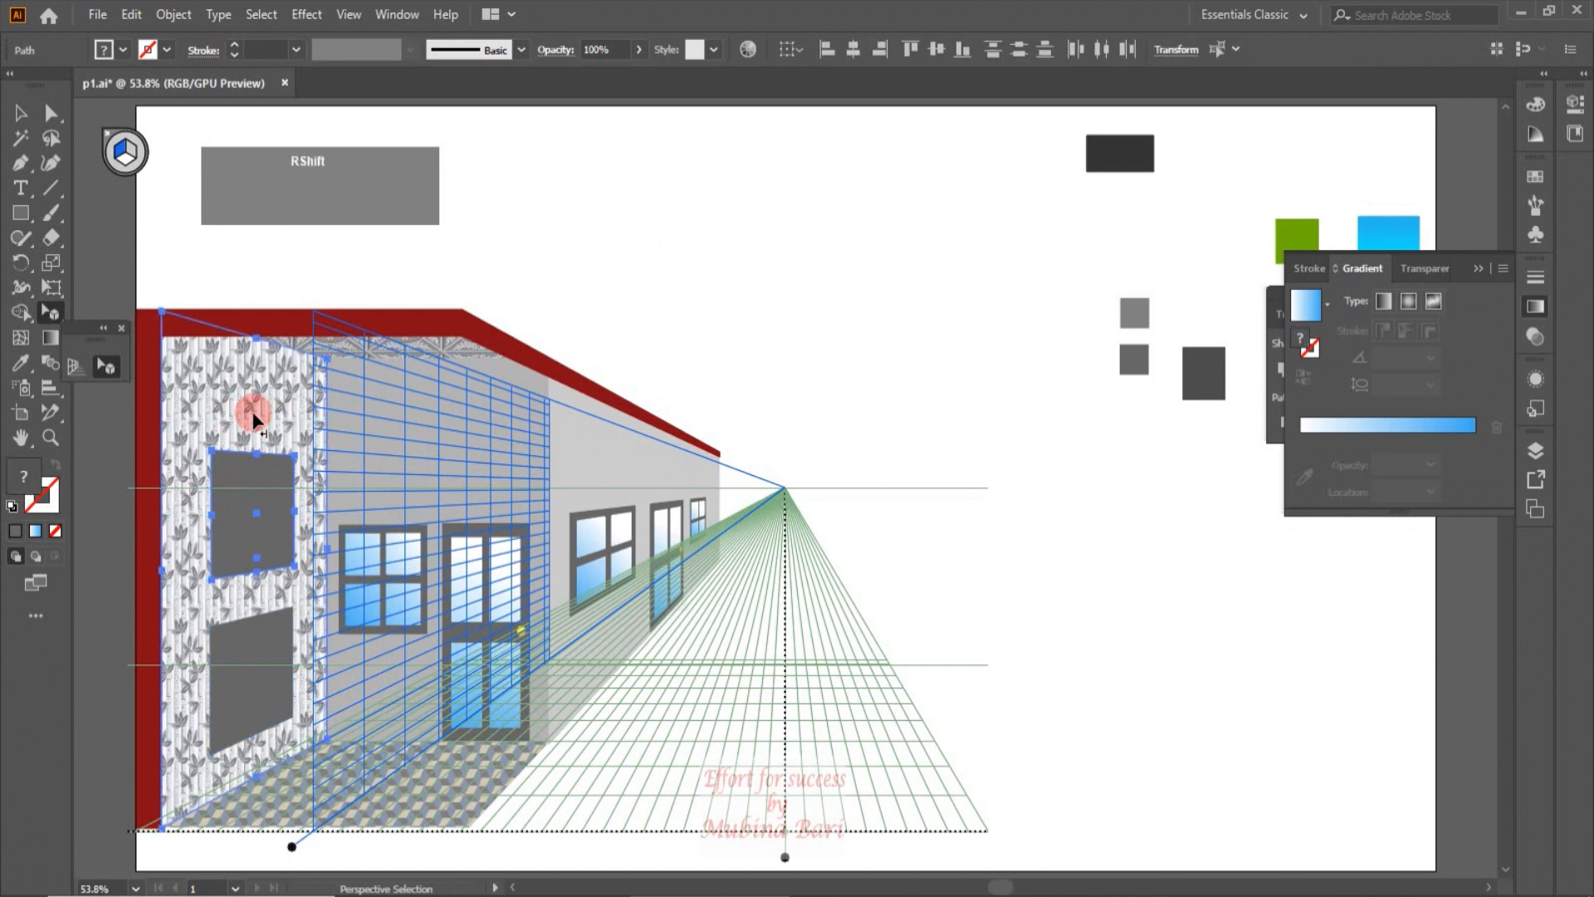
click(1346, 302)
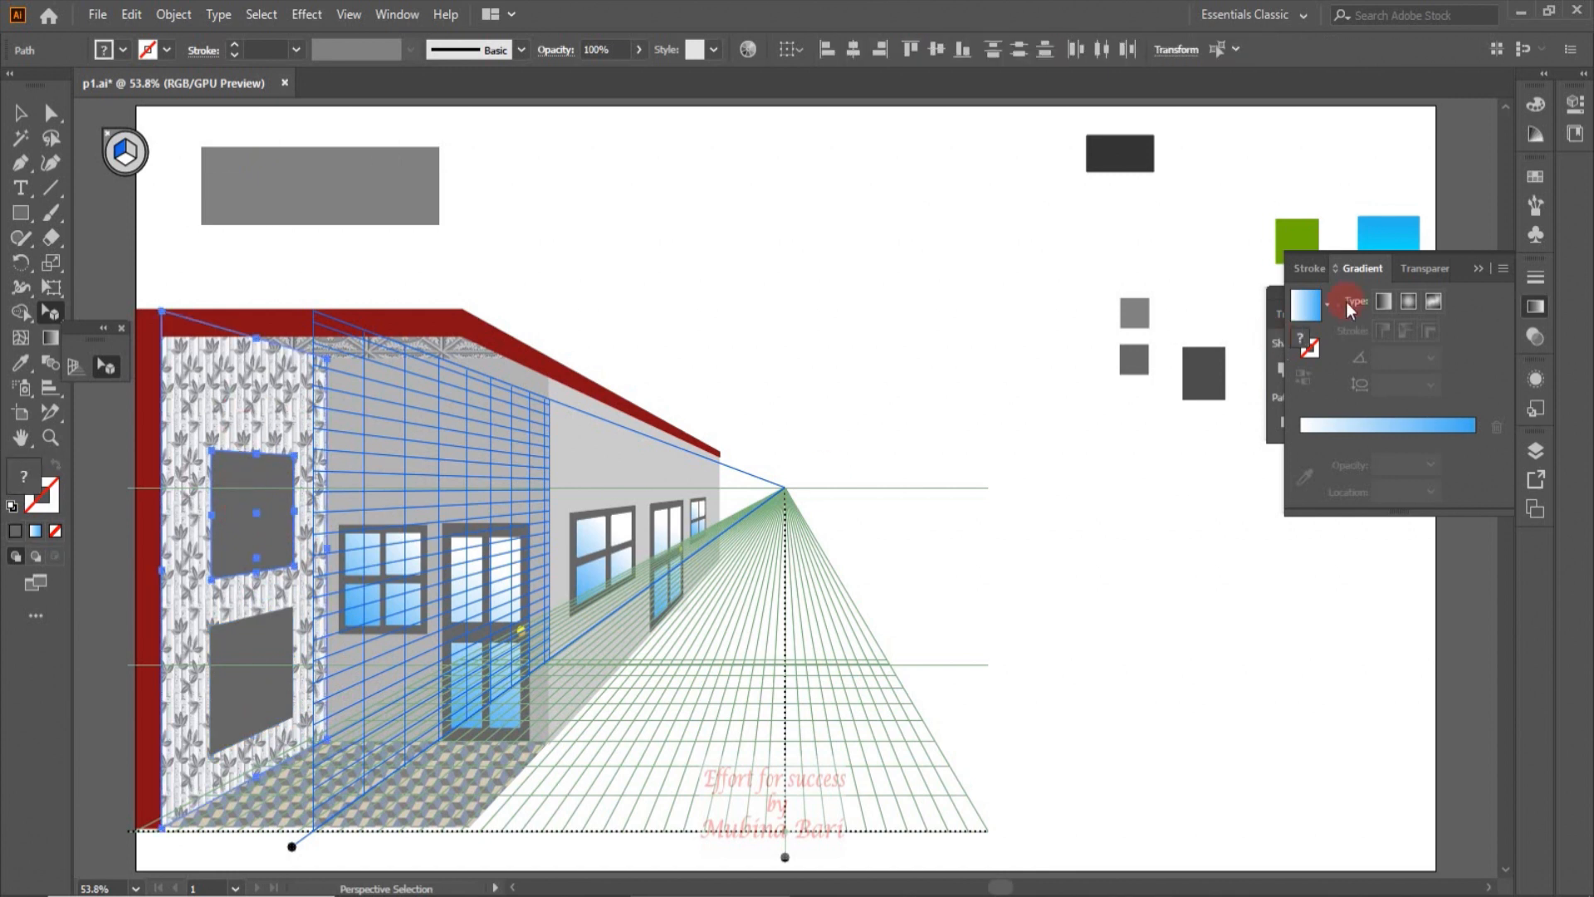
click(1533, 306)
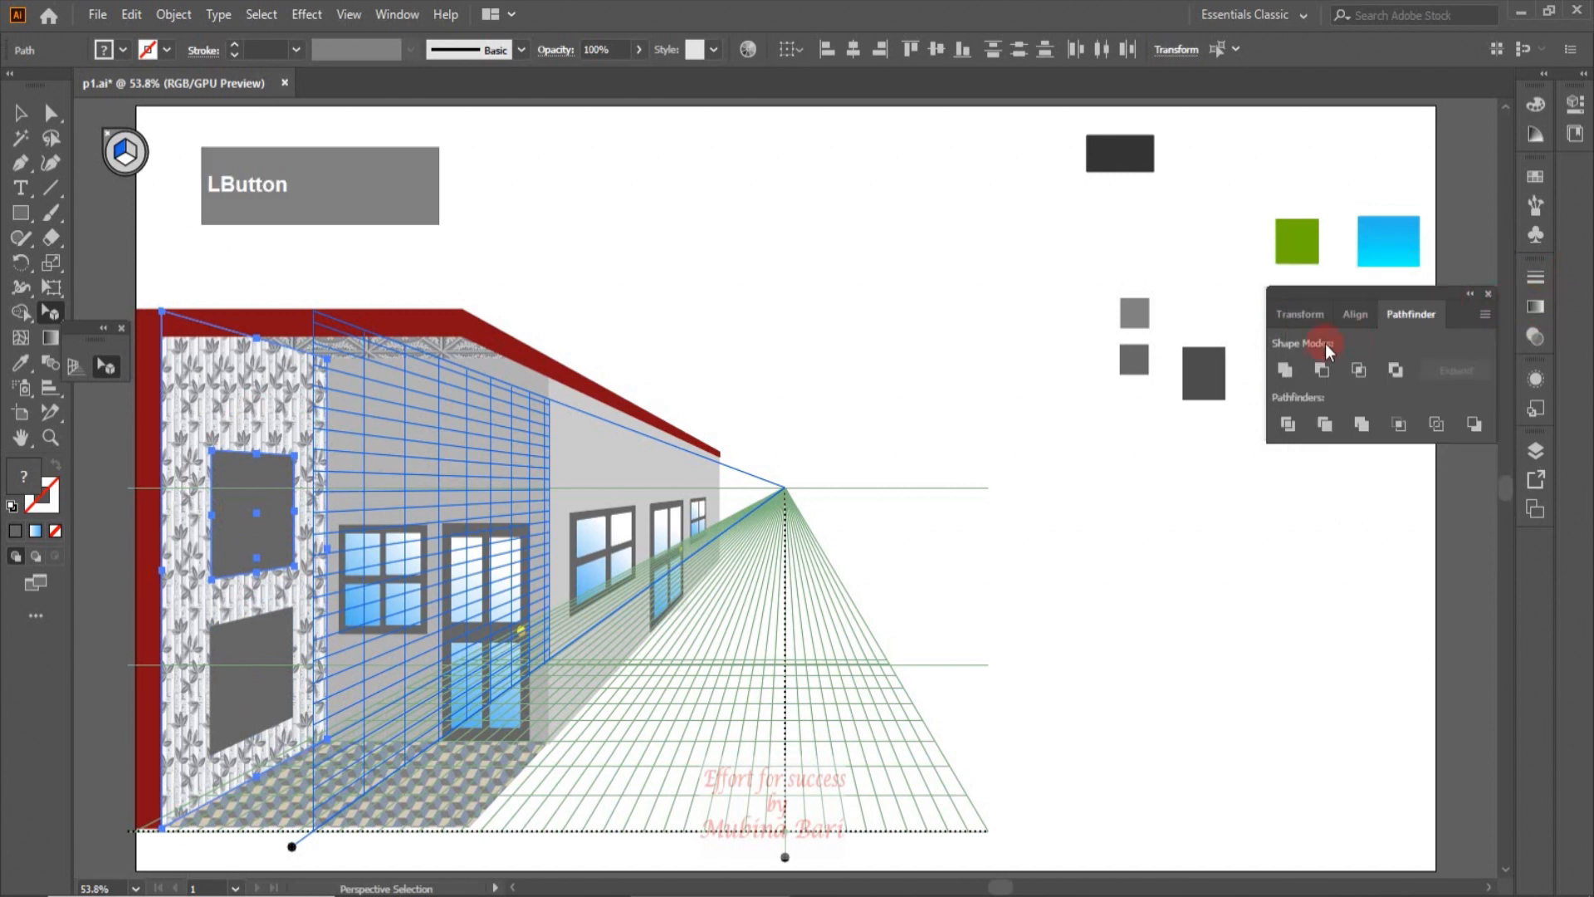
click(1322, 370)
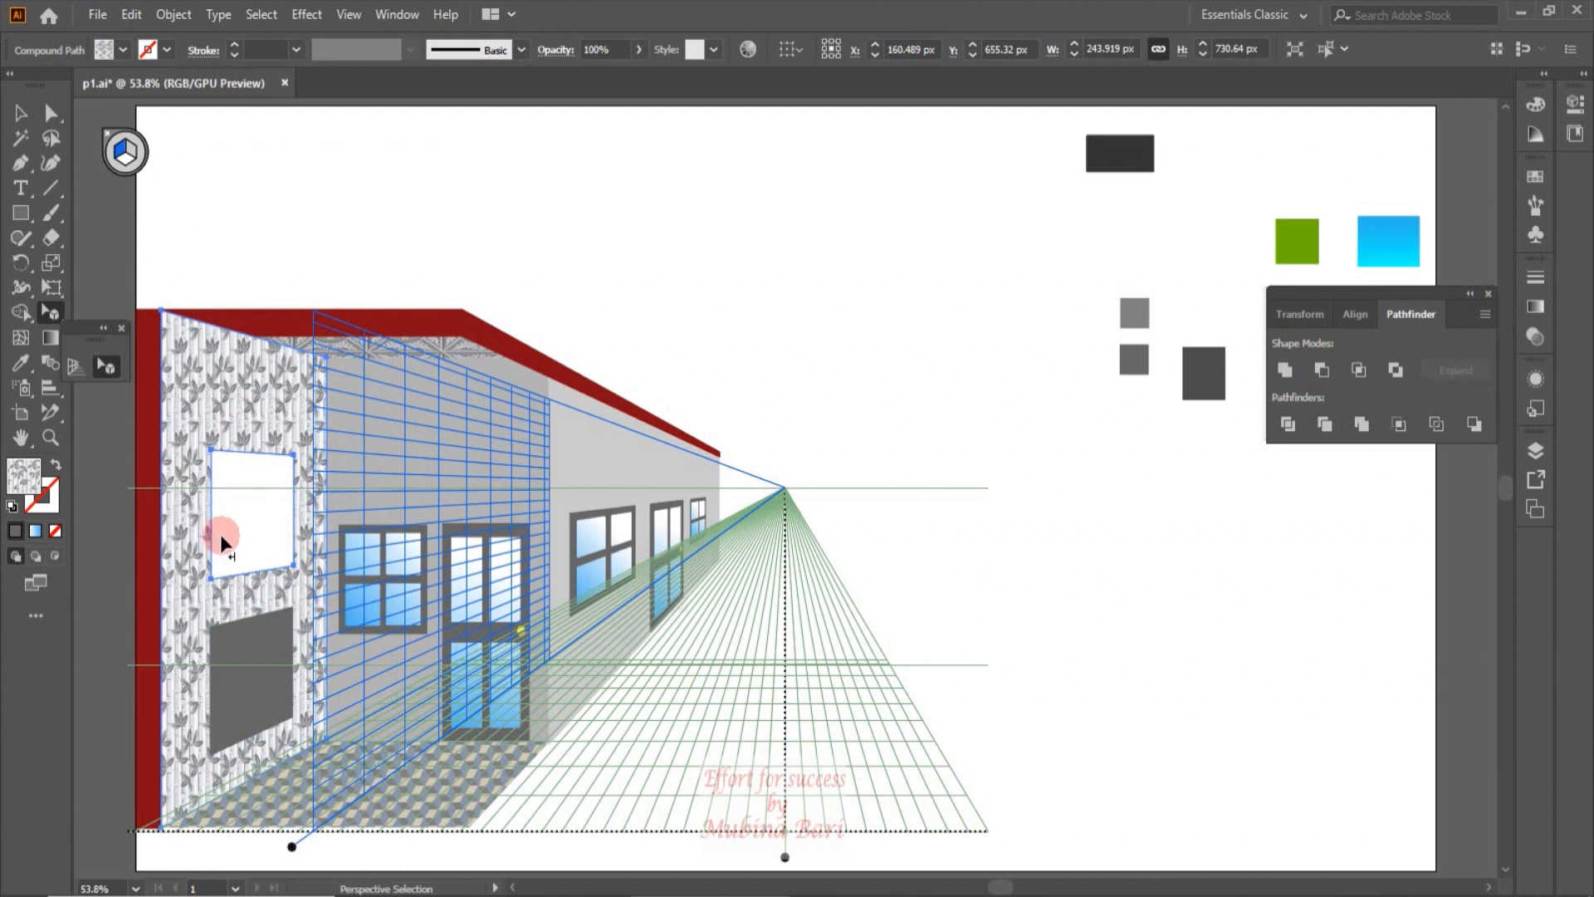
Move the remaining gray rectangle over the window opening and offset its path by 15 px with miter joins.
drag(254, 664, 252, 495)
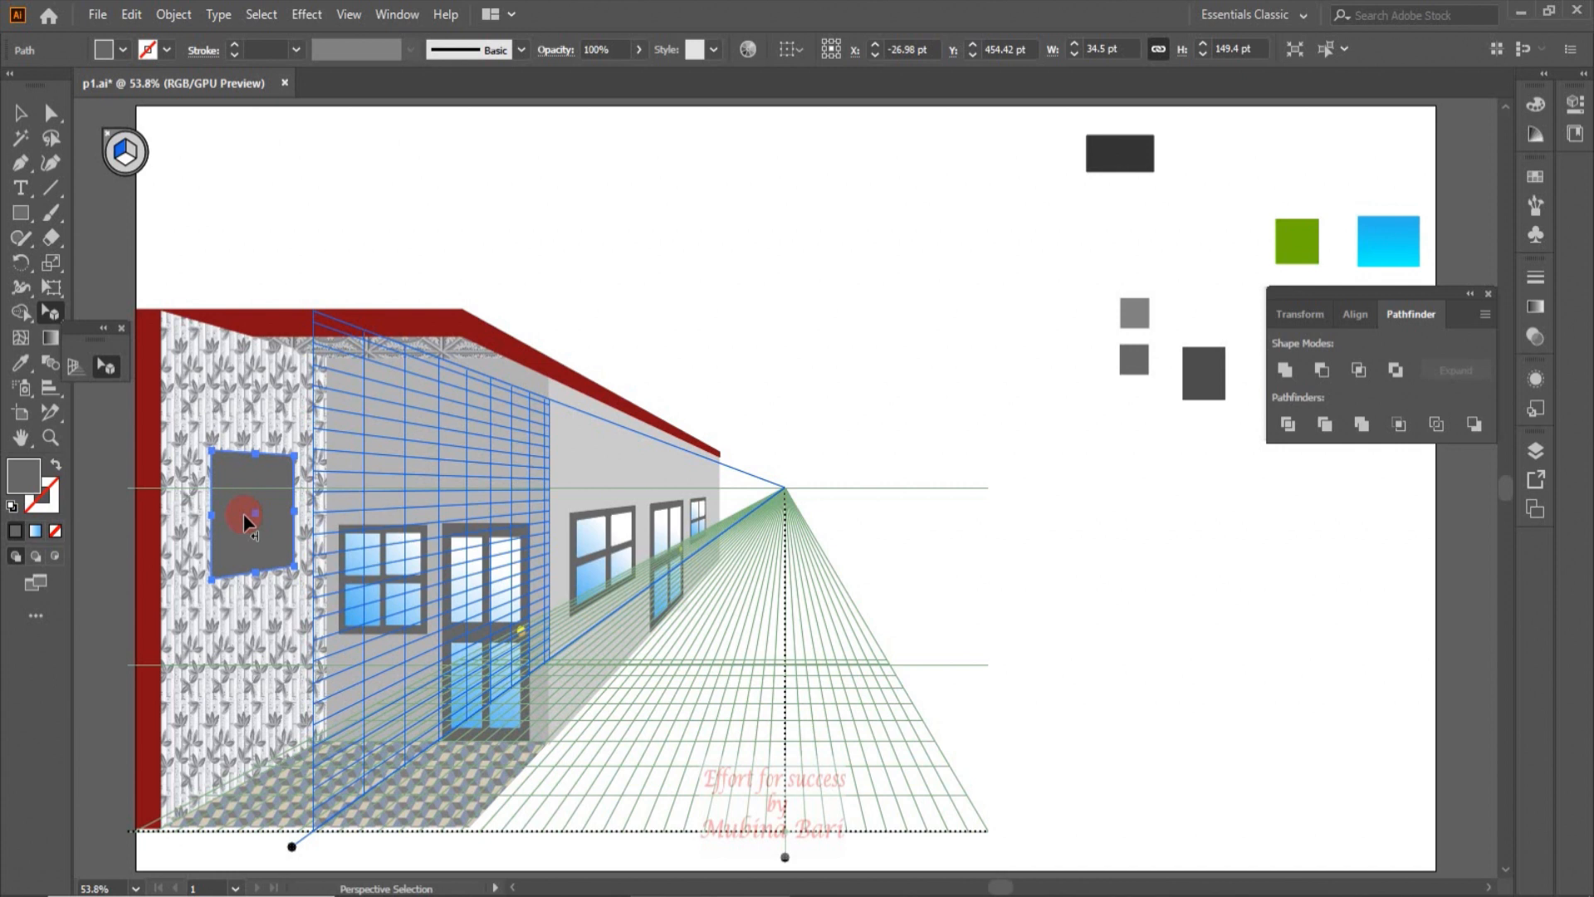
click(1583, 77)
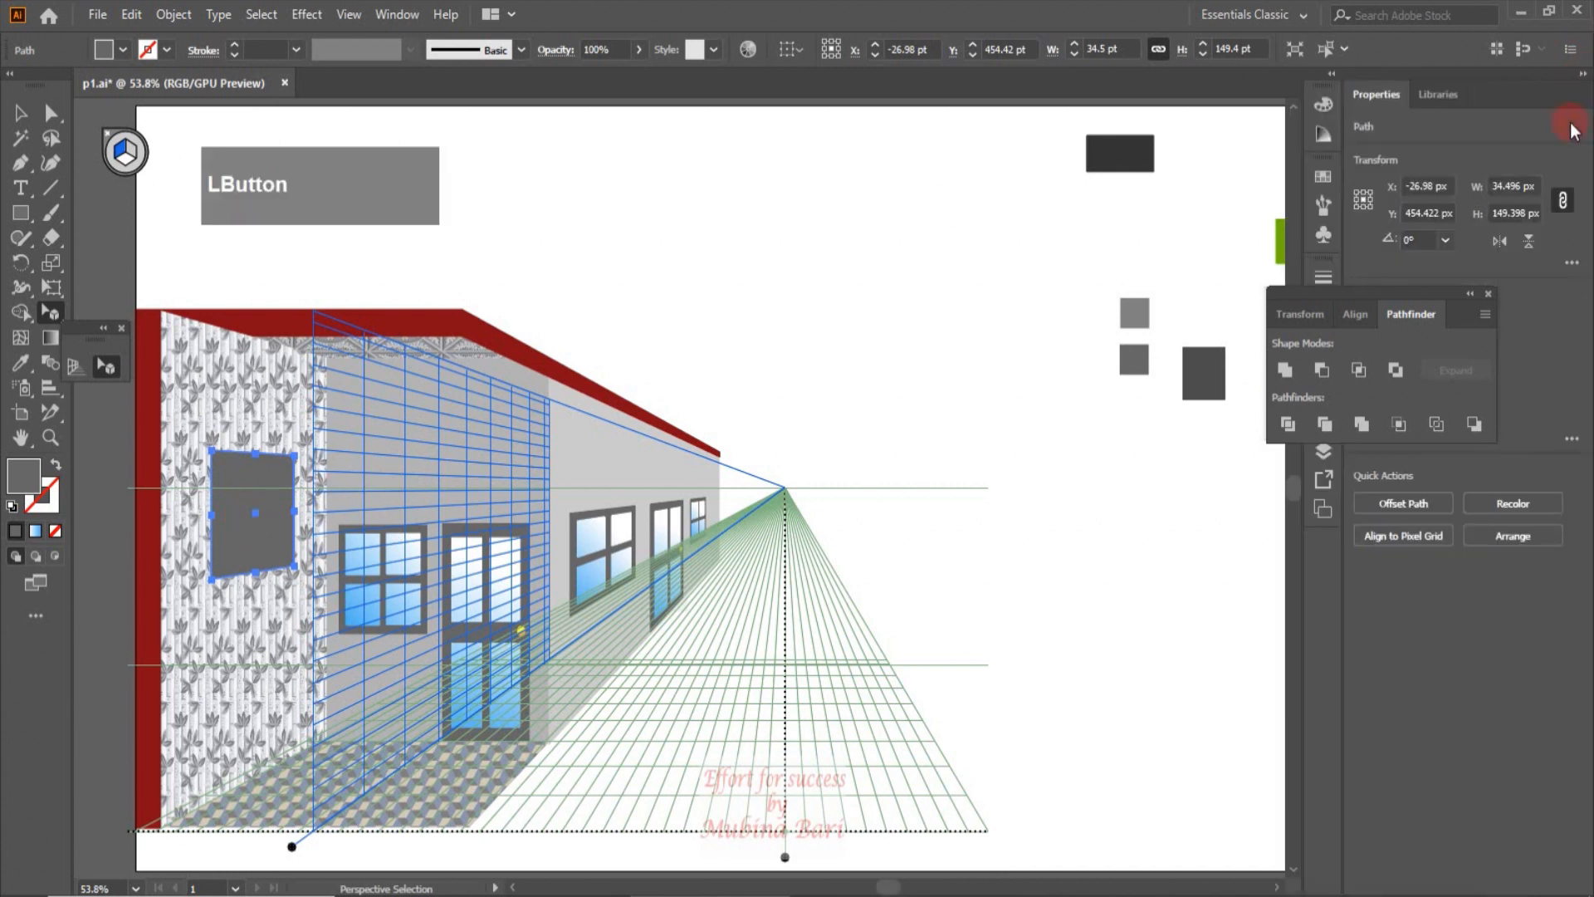
click(1383, 497)
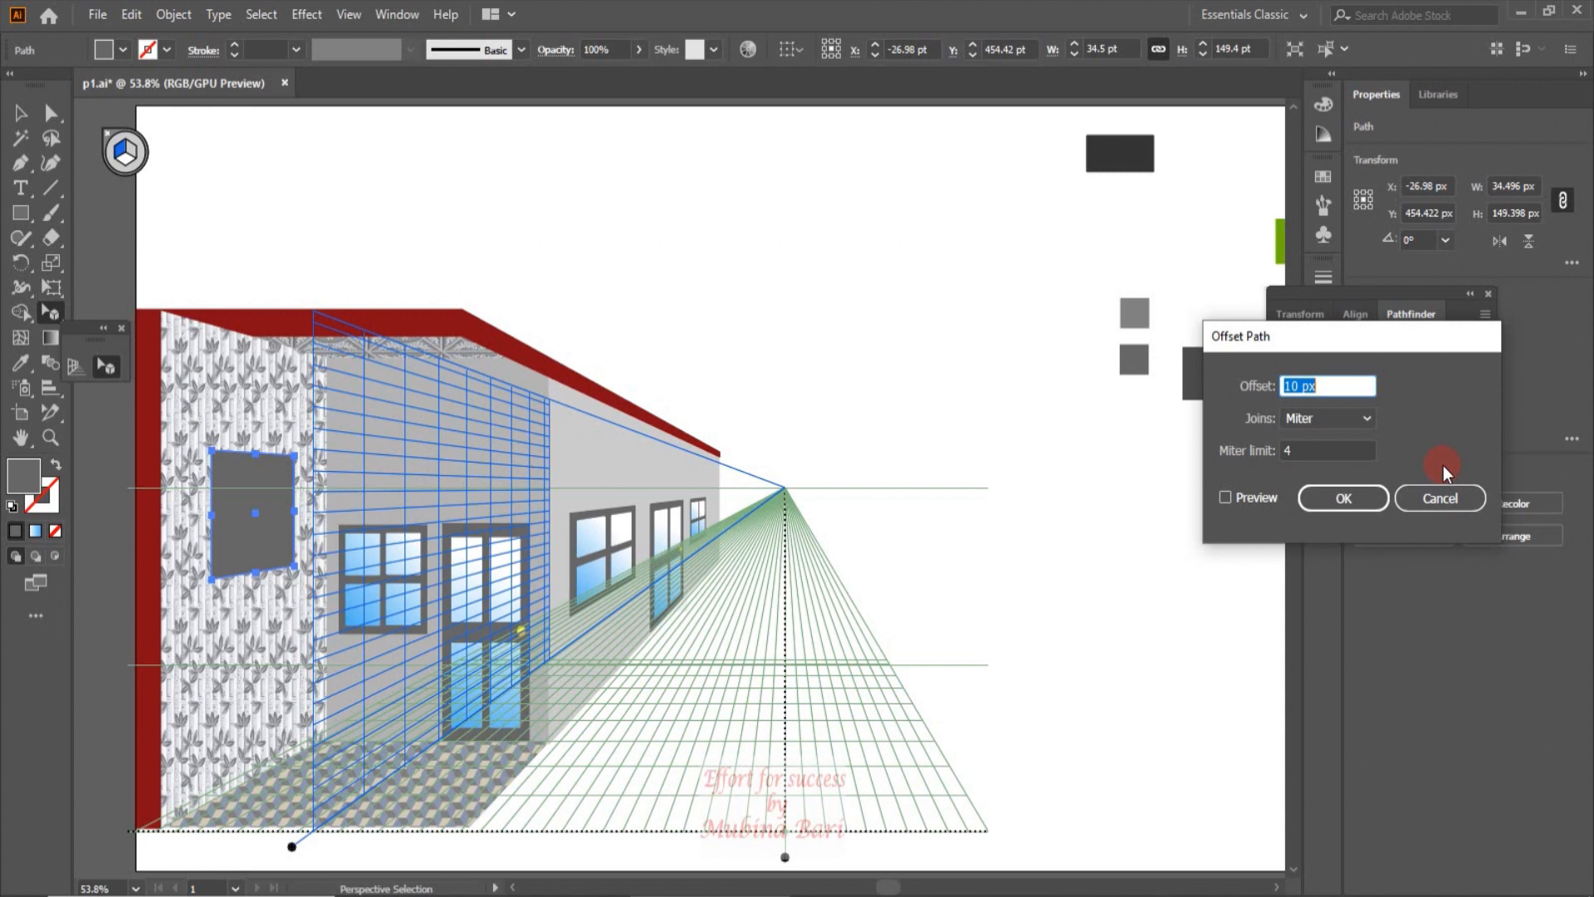
drag(1297, 385, 1277, 386)
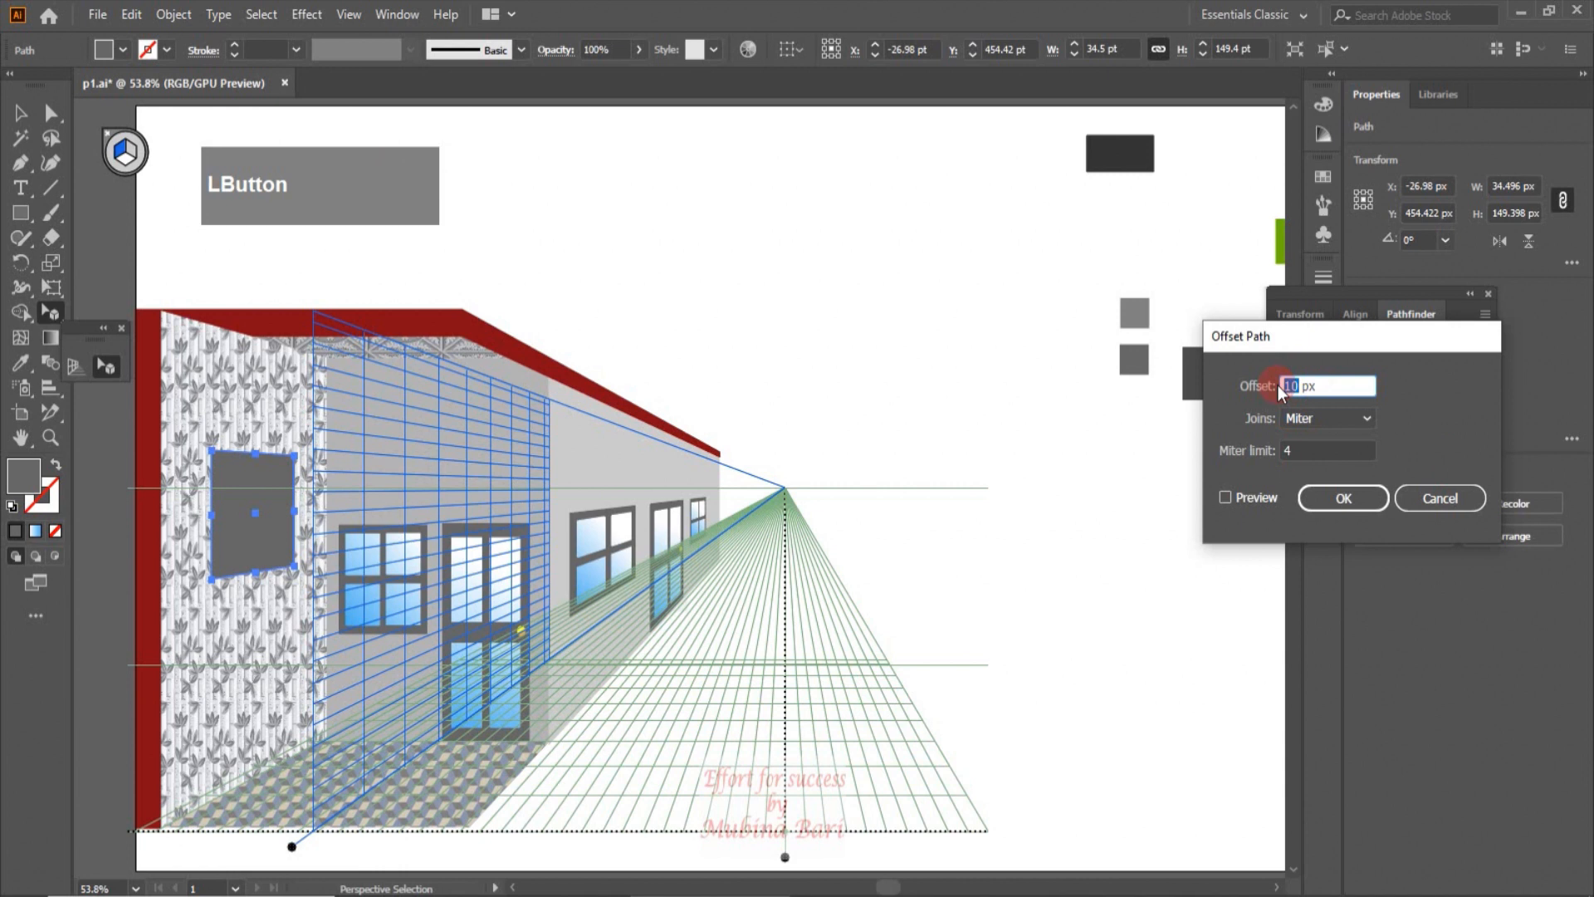
text(15)
click(1226, 496)
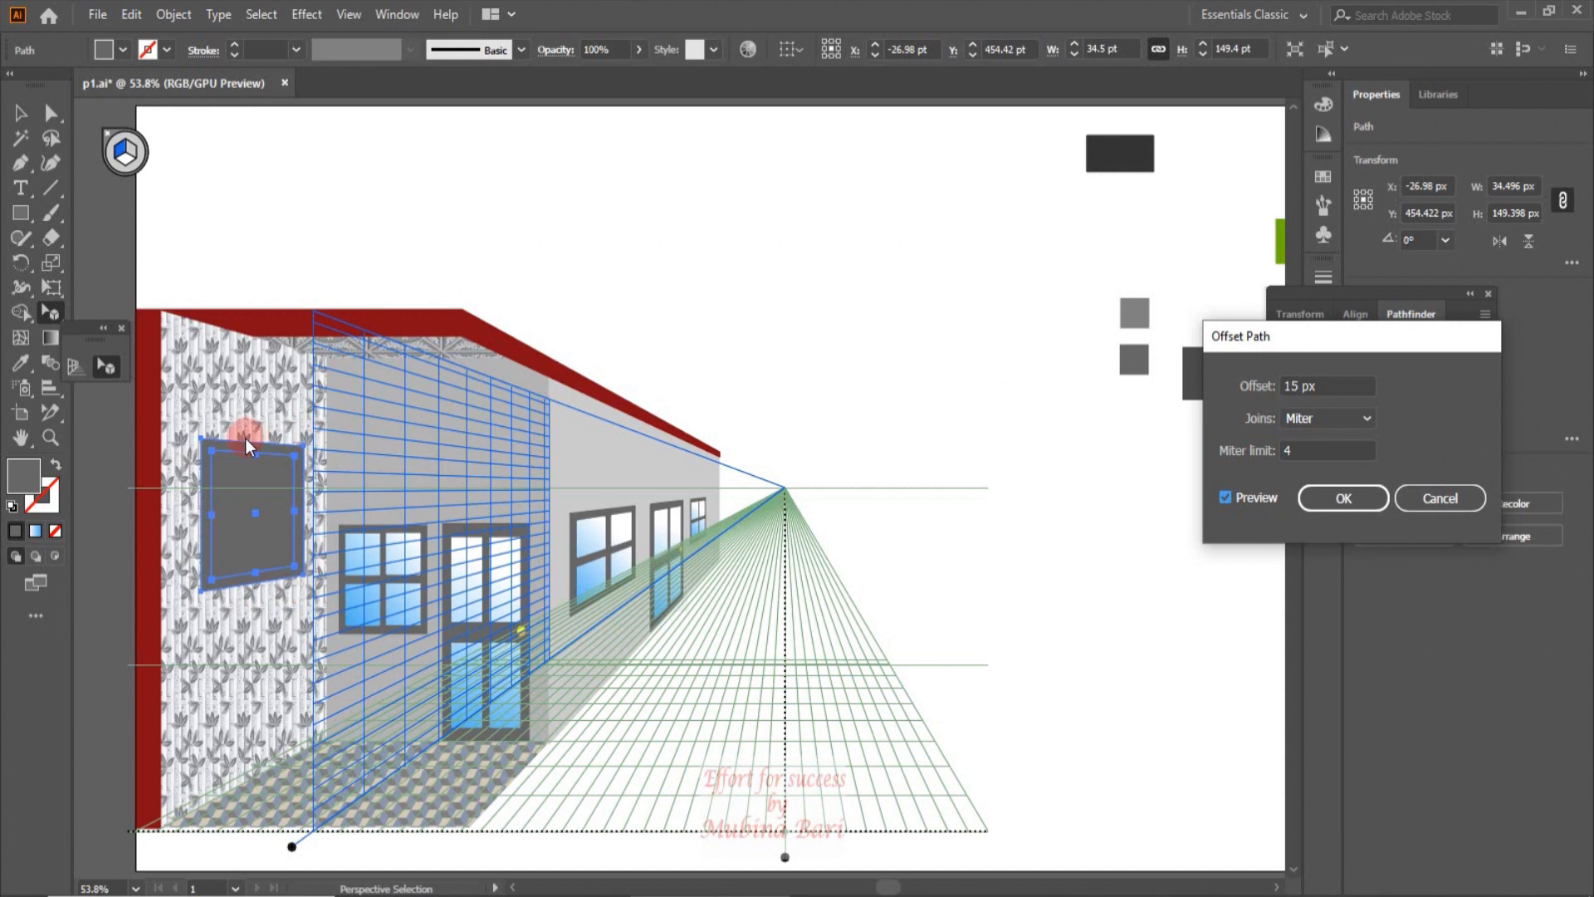
click(1345, 498)
Fill the inner rectangle over the window opening with teal.
click(274, 510)
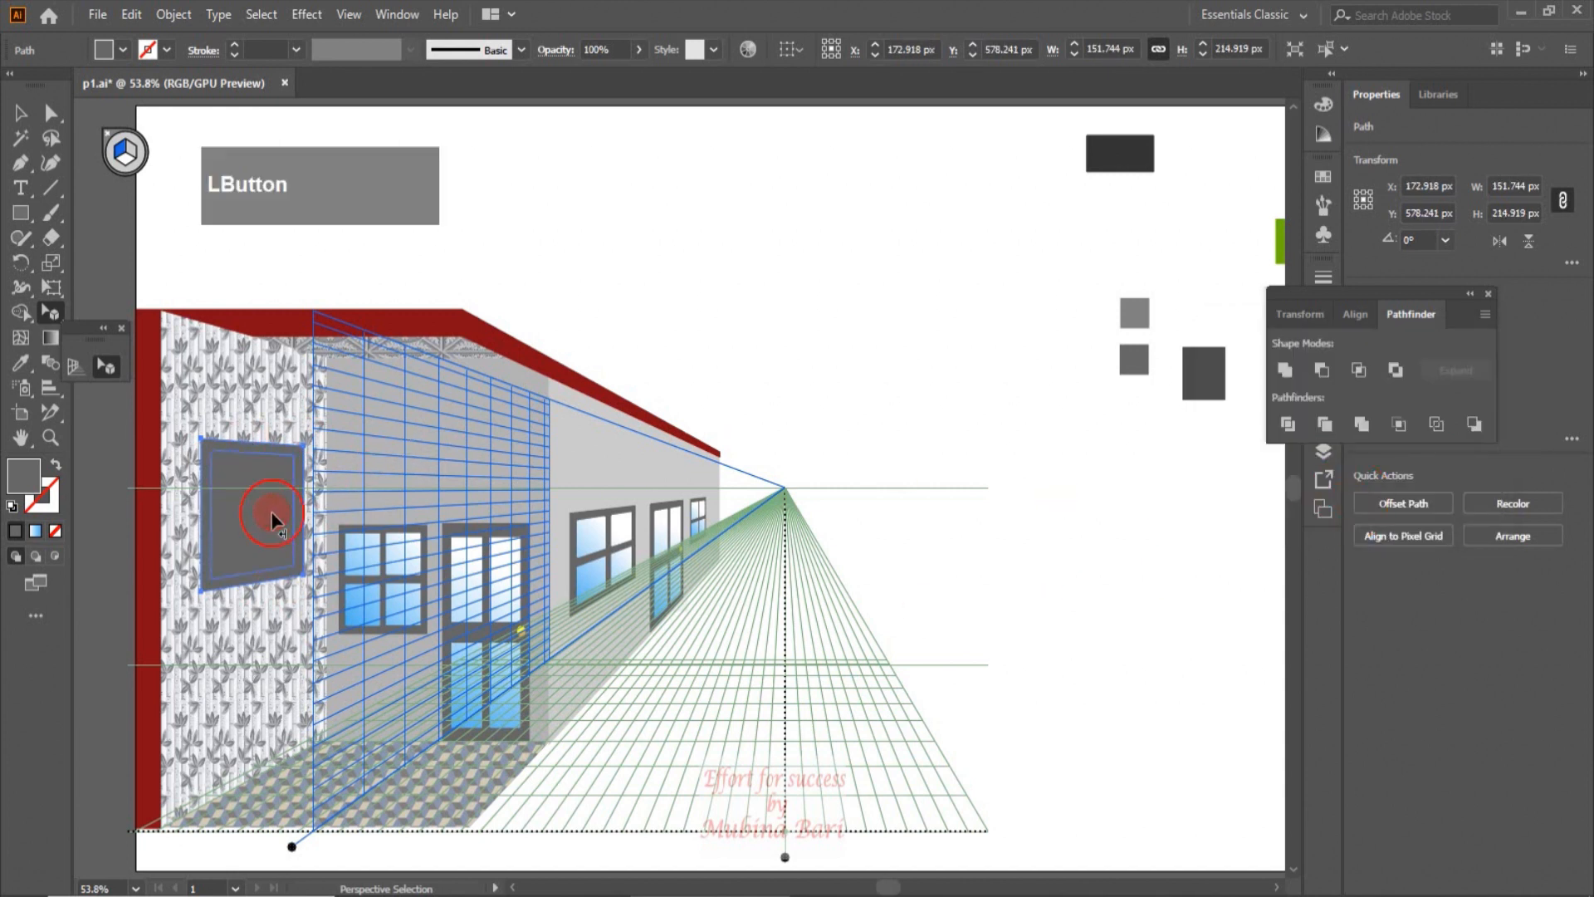
click(122, 50)
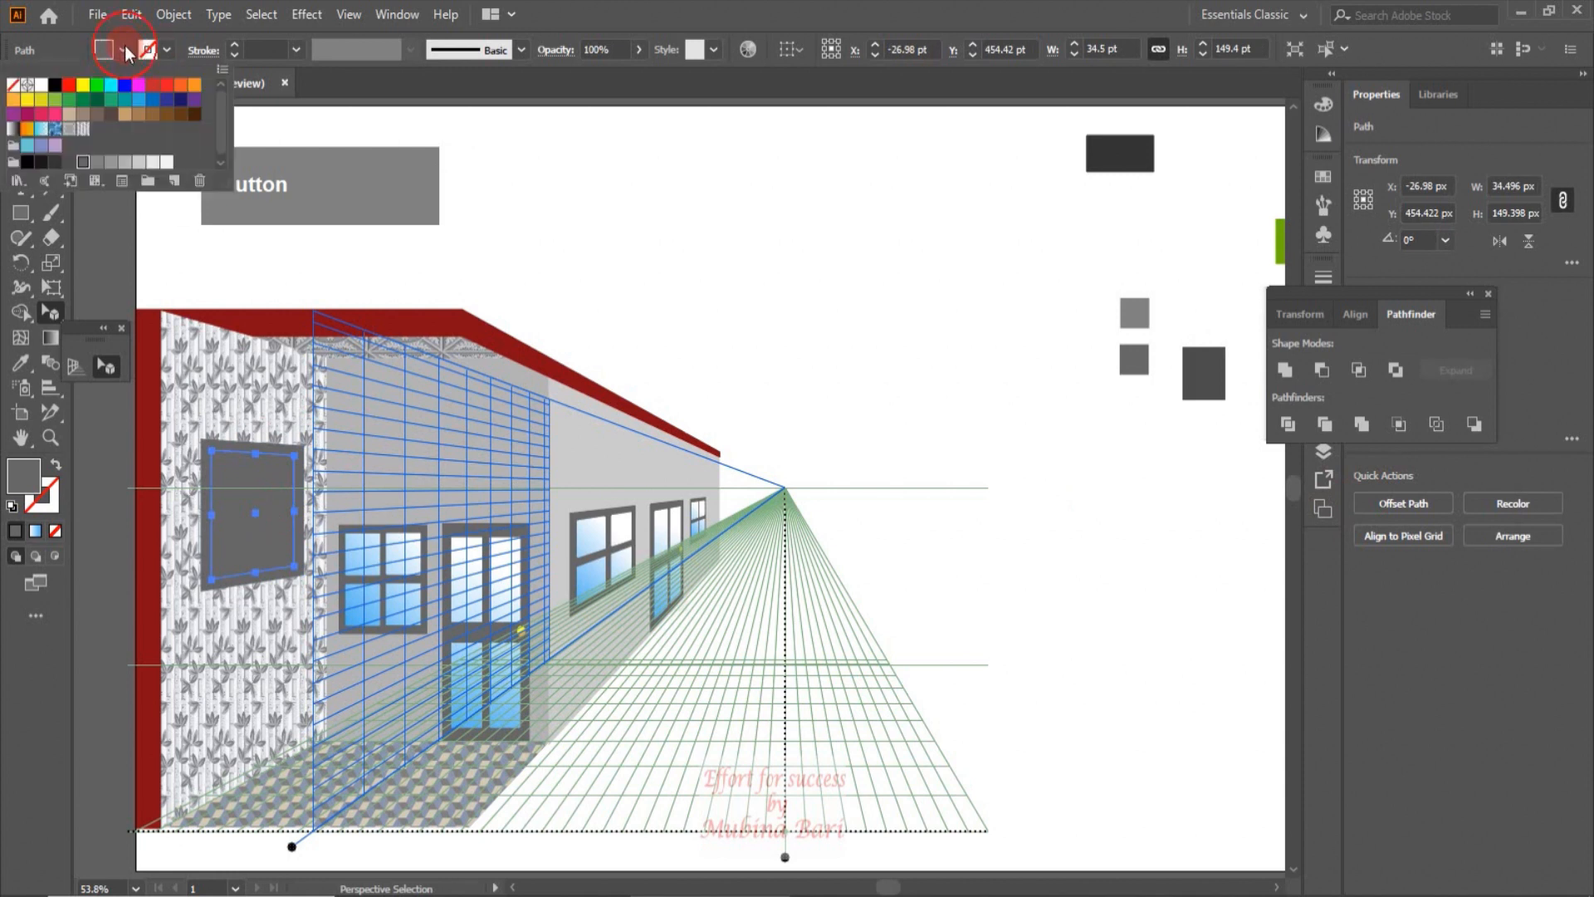
click(124, 99)
click(231, 590)
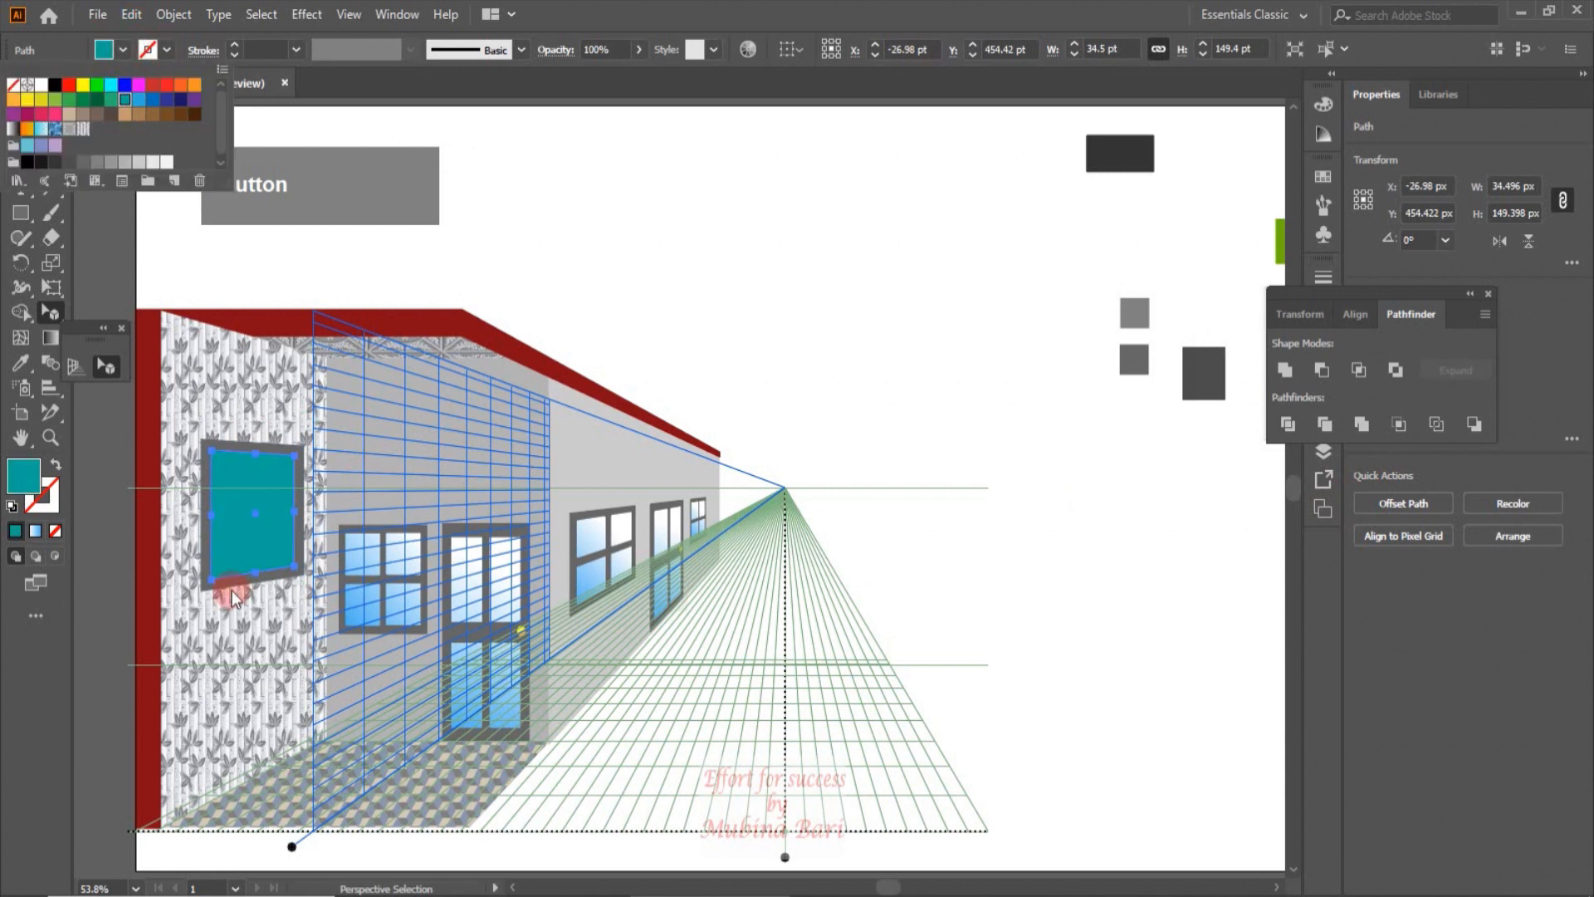
click(251, 539)
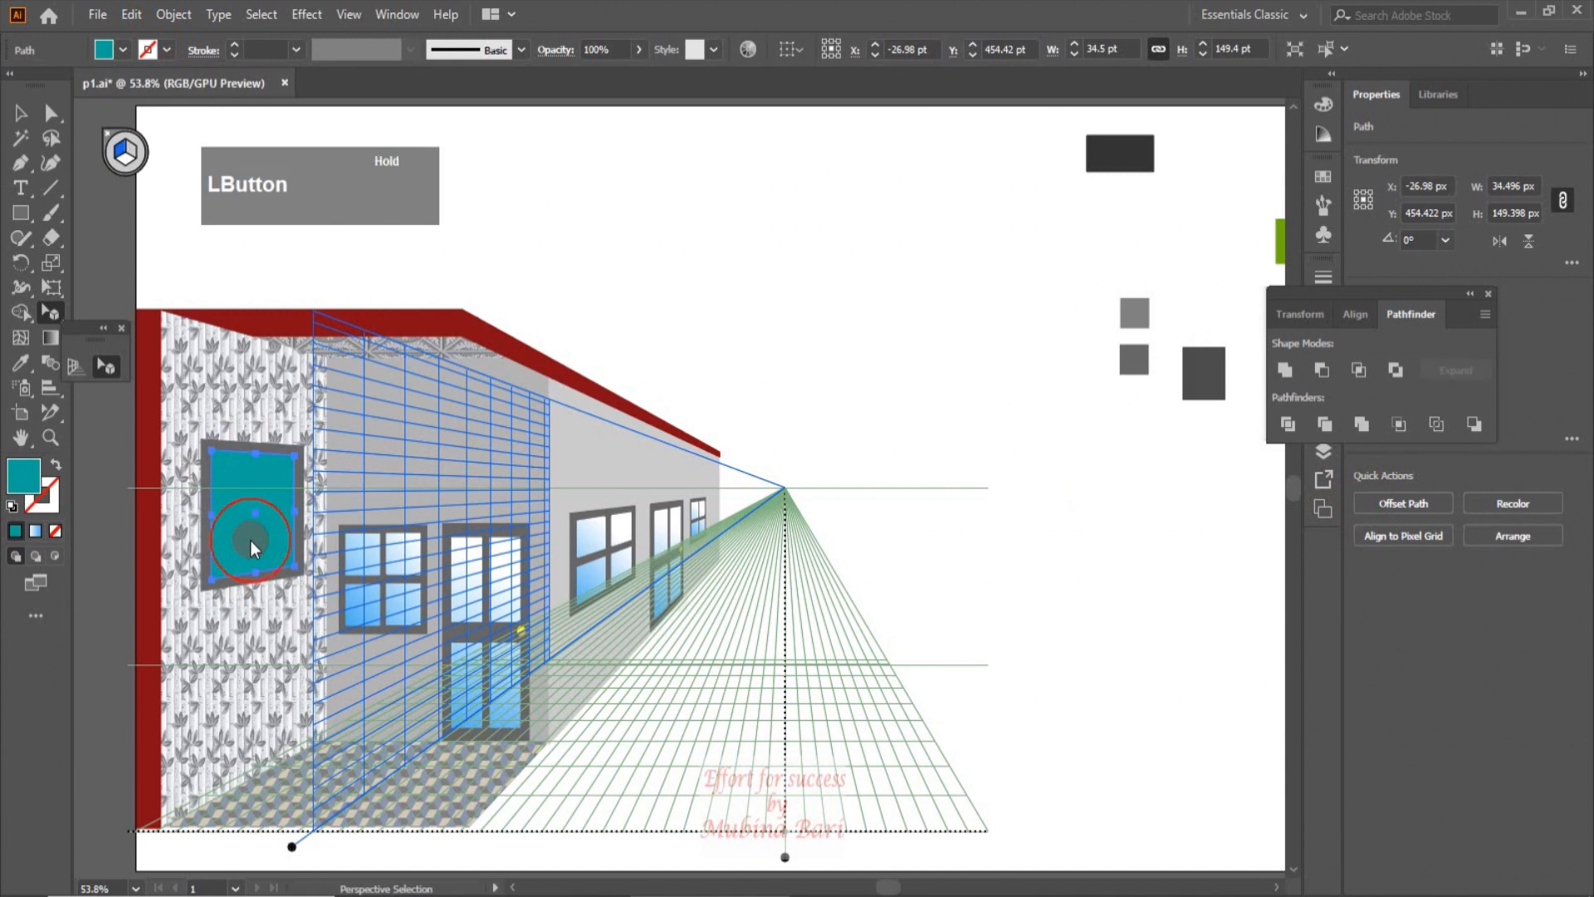
drag(247, 528, 277, 610)
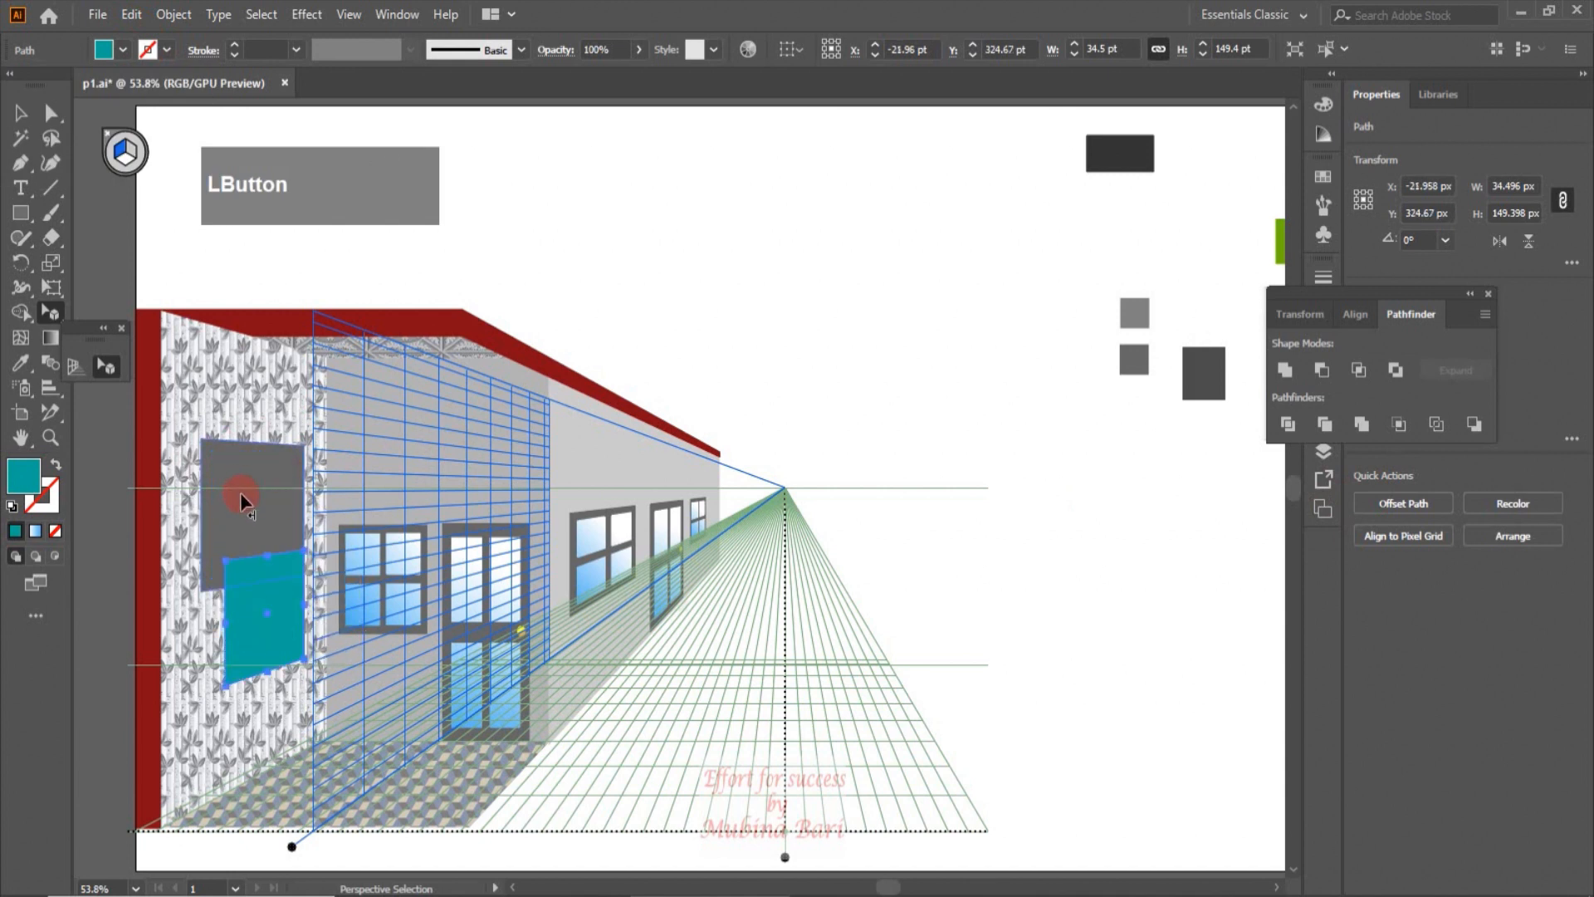
key(ctrl+z)
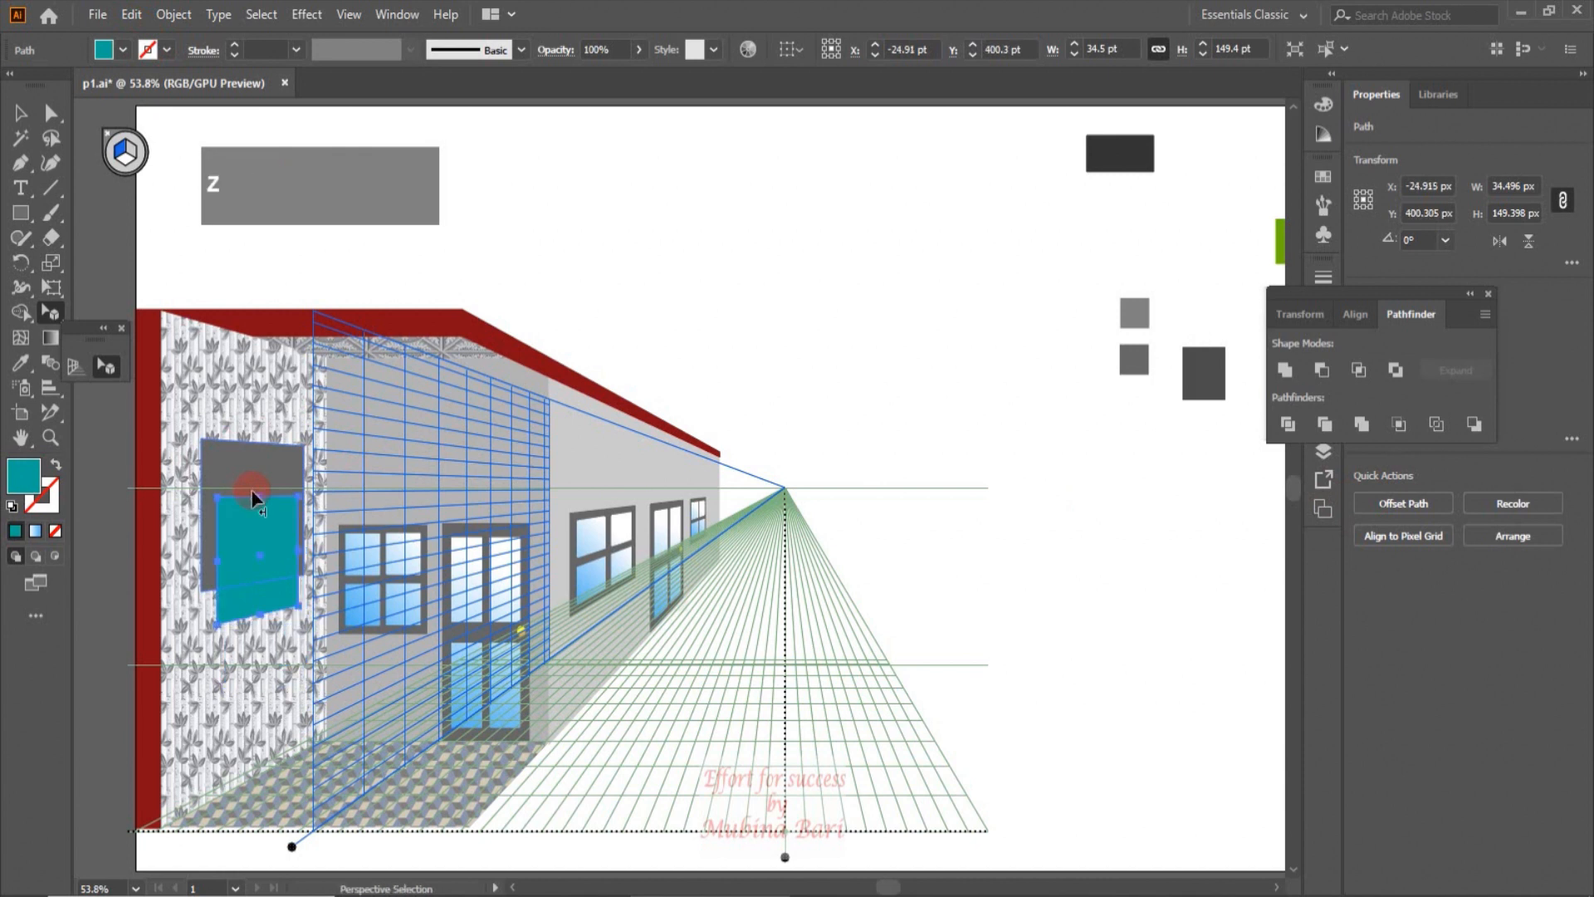
key(ctrl+z)
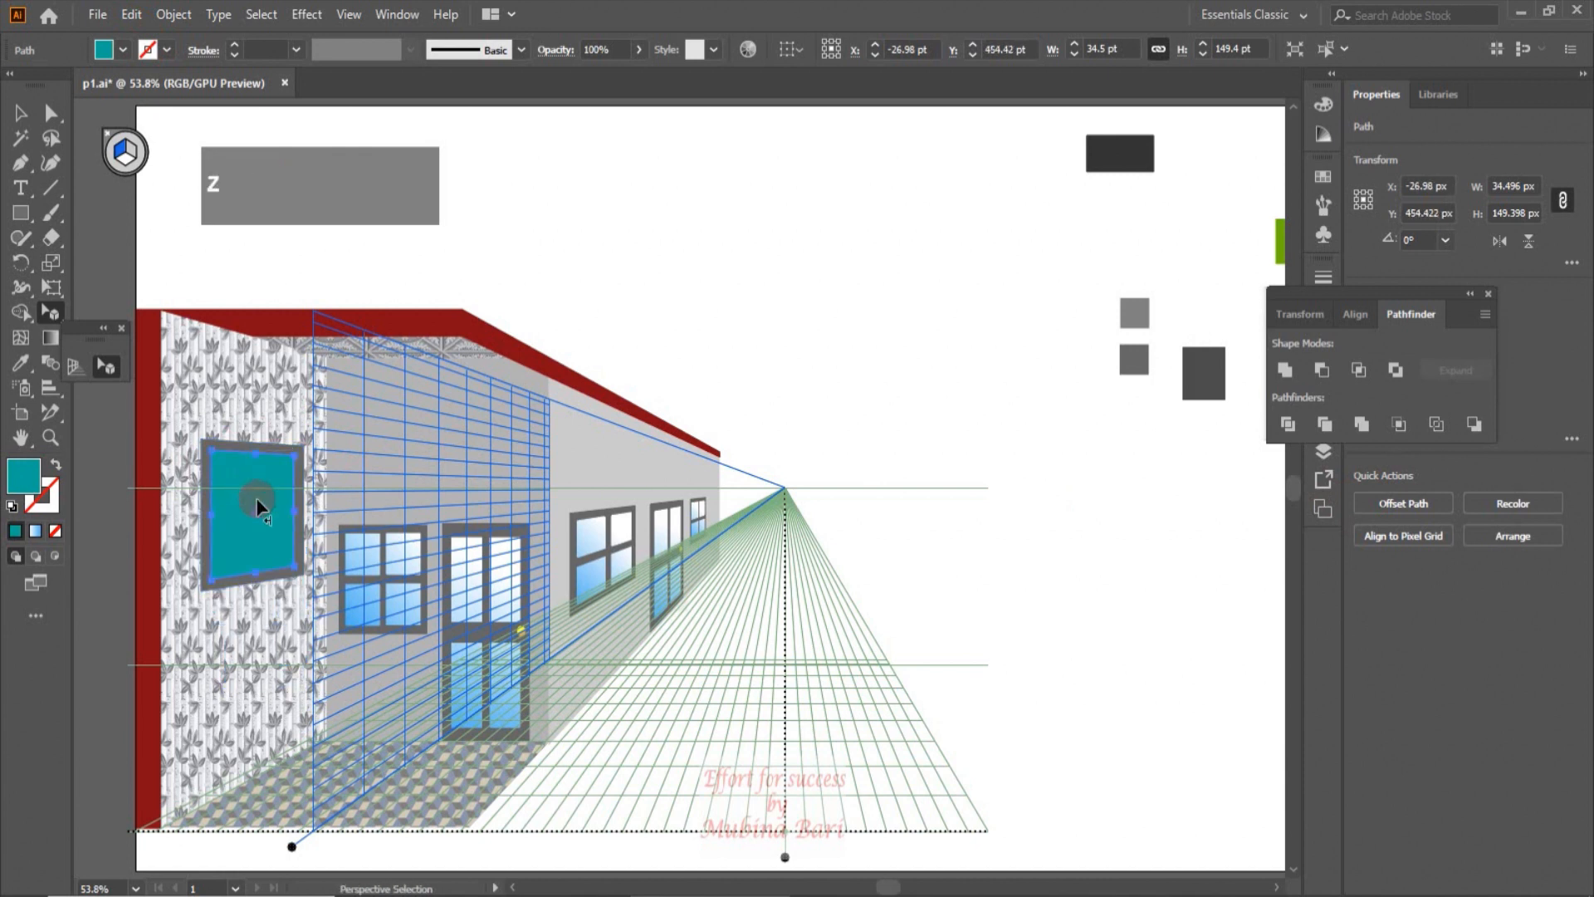
Subtract the teal rectangle from the larger gray one with Minus Front to form an open window frame.
click(21, 112)
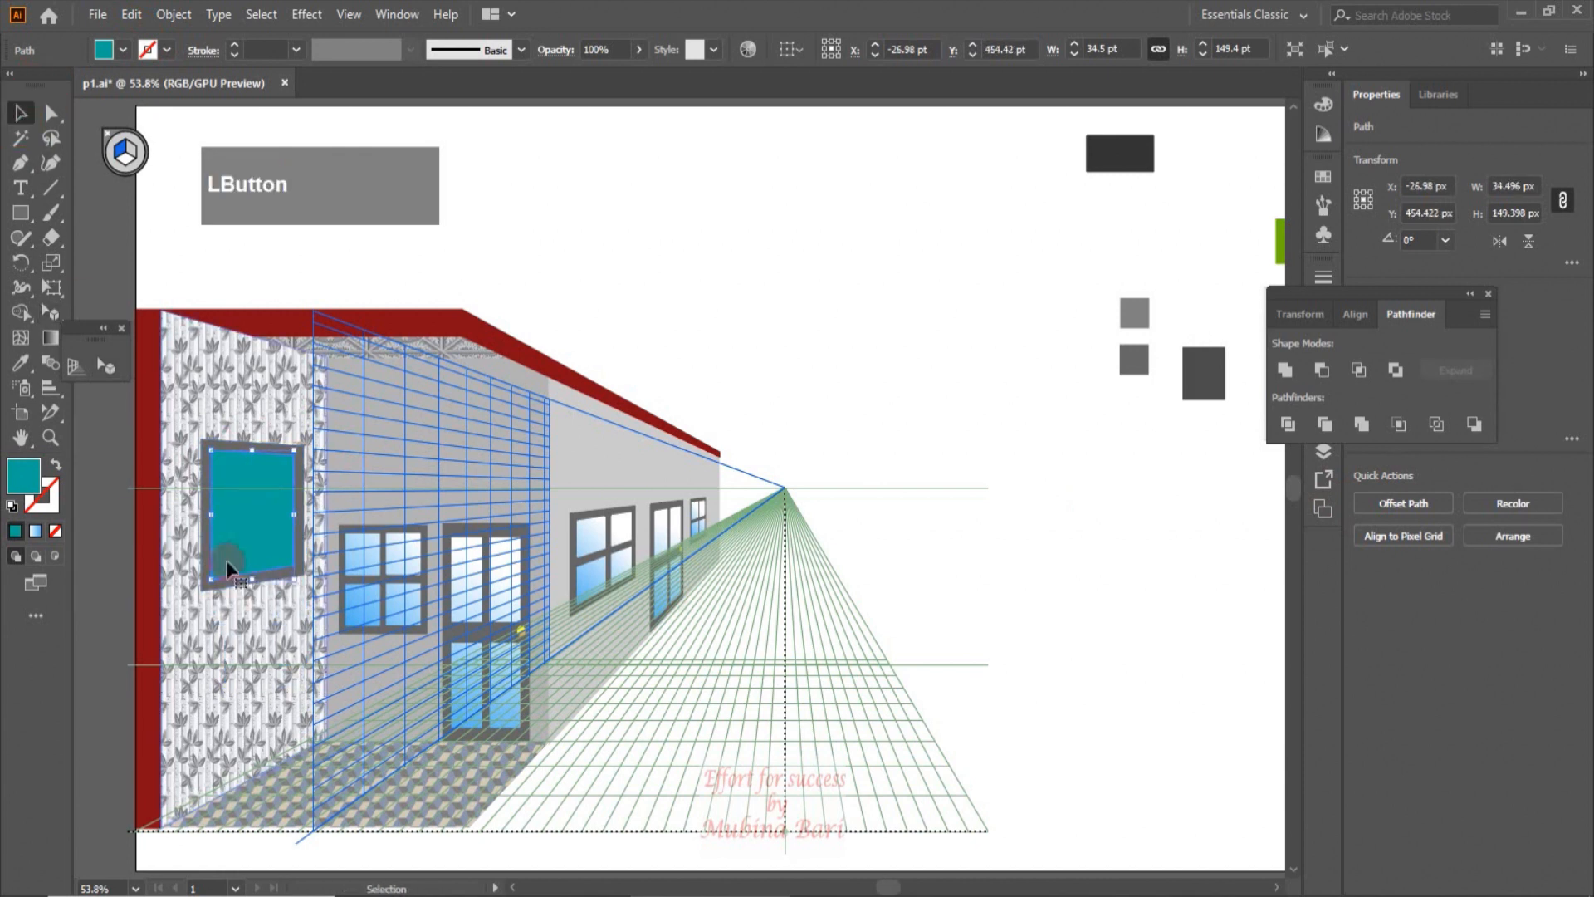
key(shift)
shift+click(302, 564)
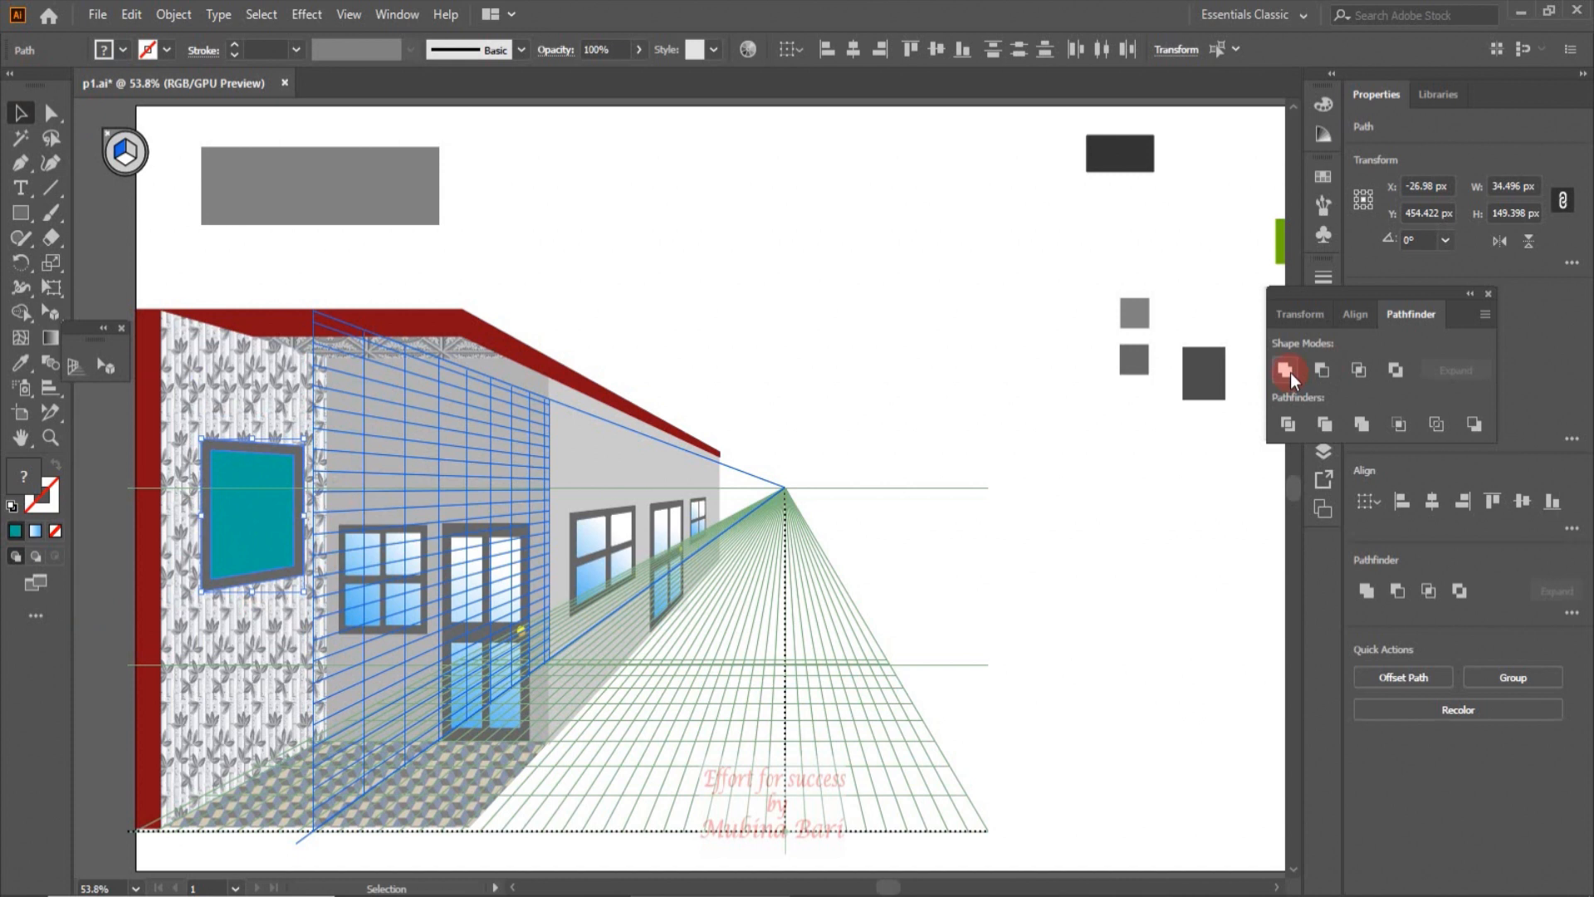
click(1321, 370)
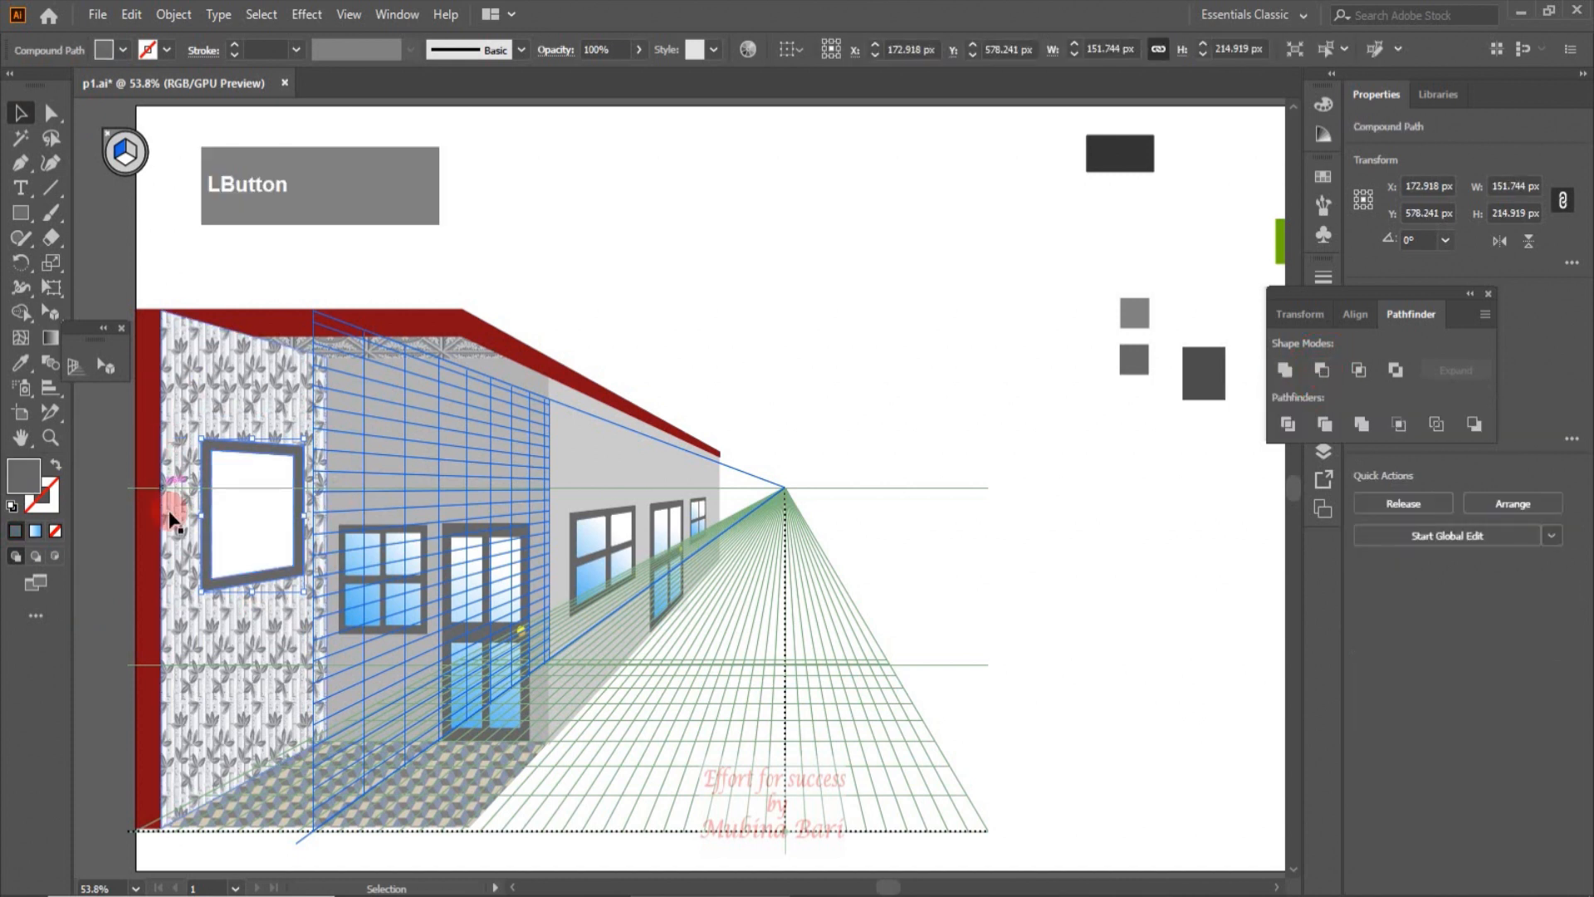
click(1584, 80)
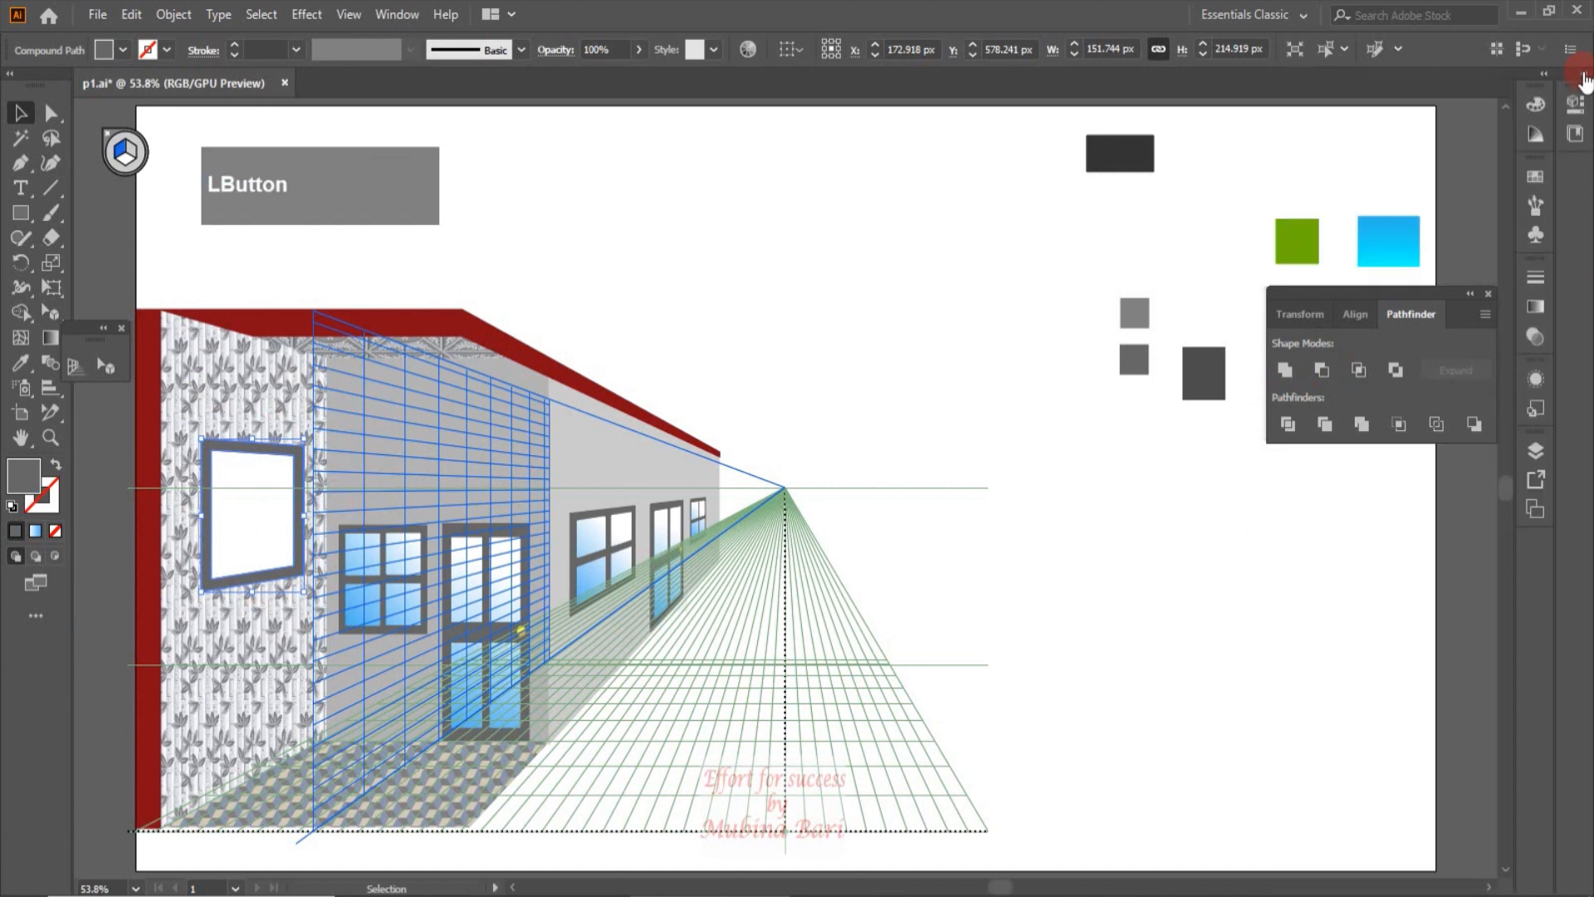
key(ctrl+z)
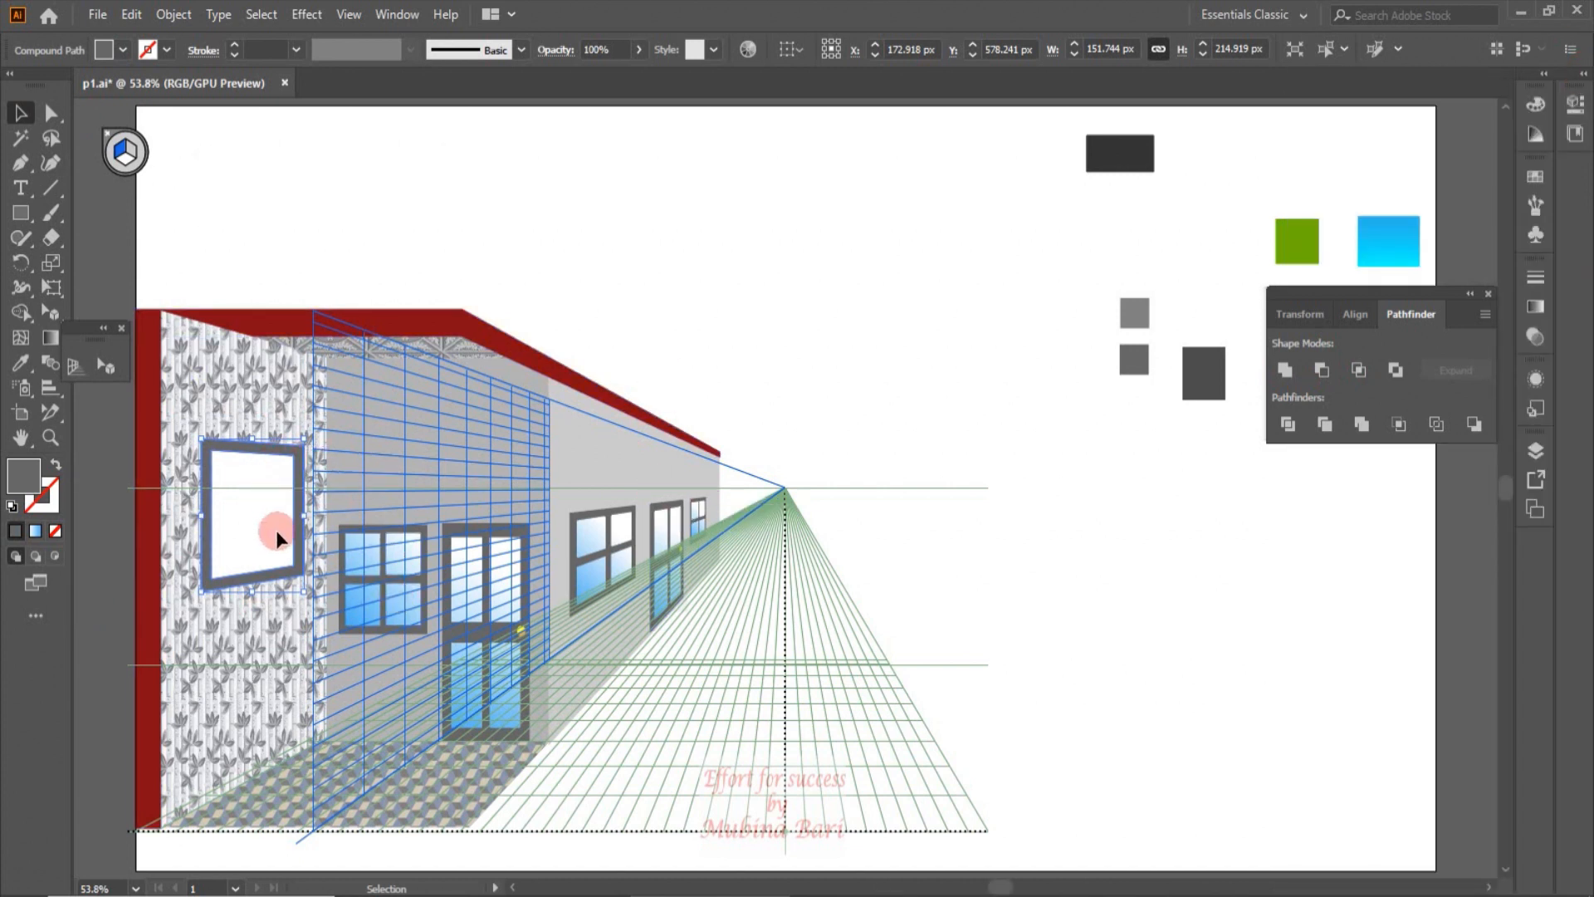
Draw a vertical strip about 10 px wide along the opening's inner right edge, filled with the large dark gray swatch's color.
click(20, 213)
drag(278, 455, 297, 569)
click(21, 363)
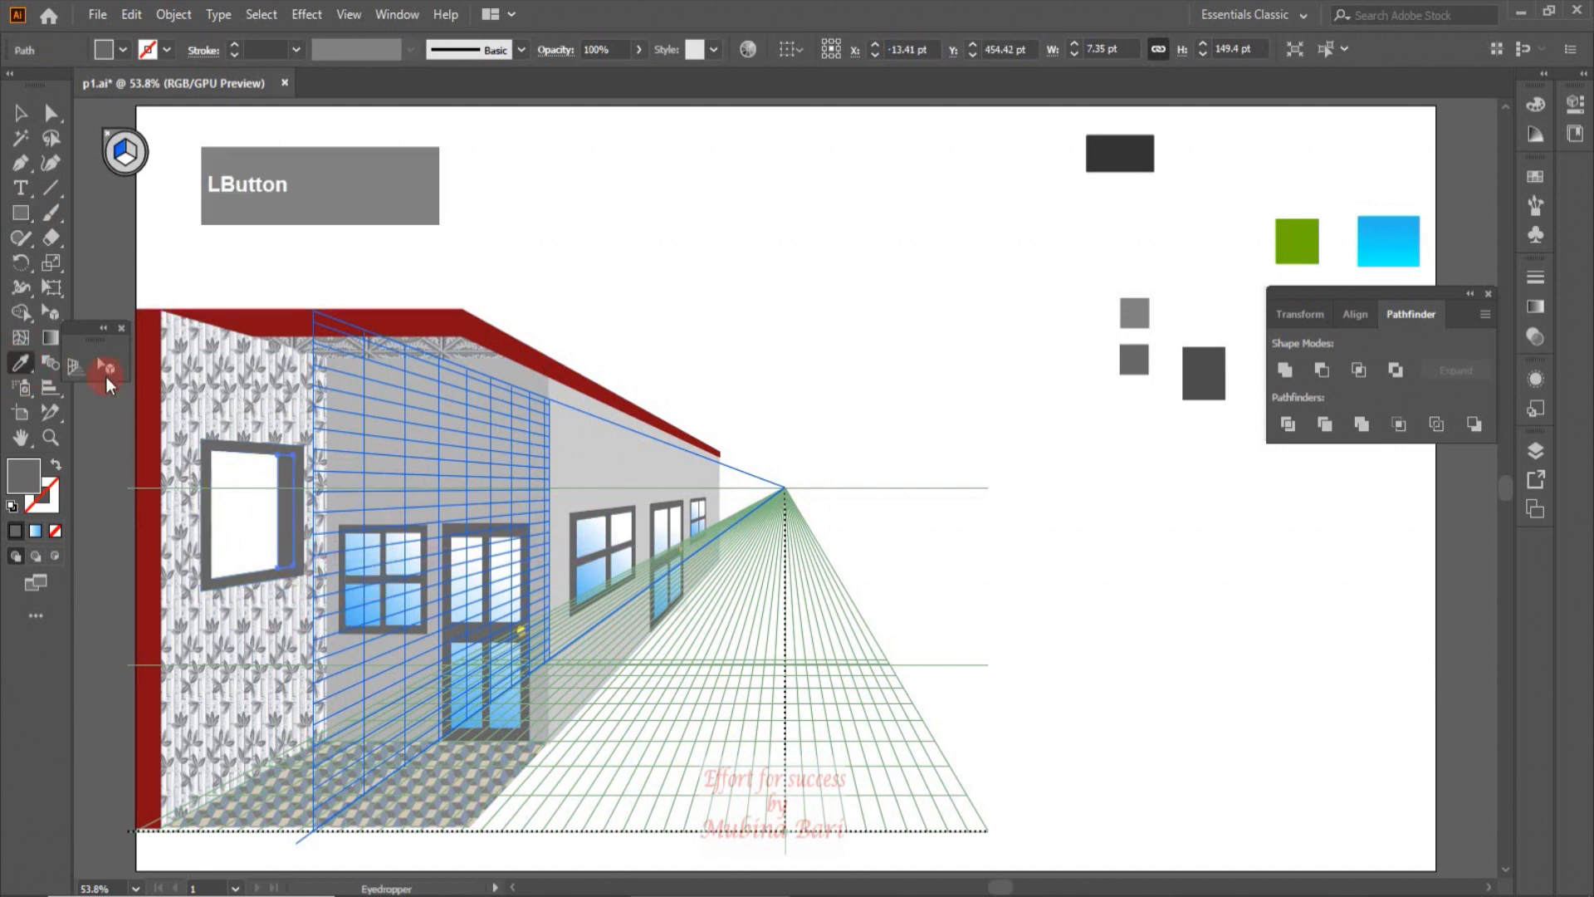
click(1188, 383)
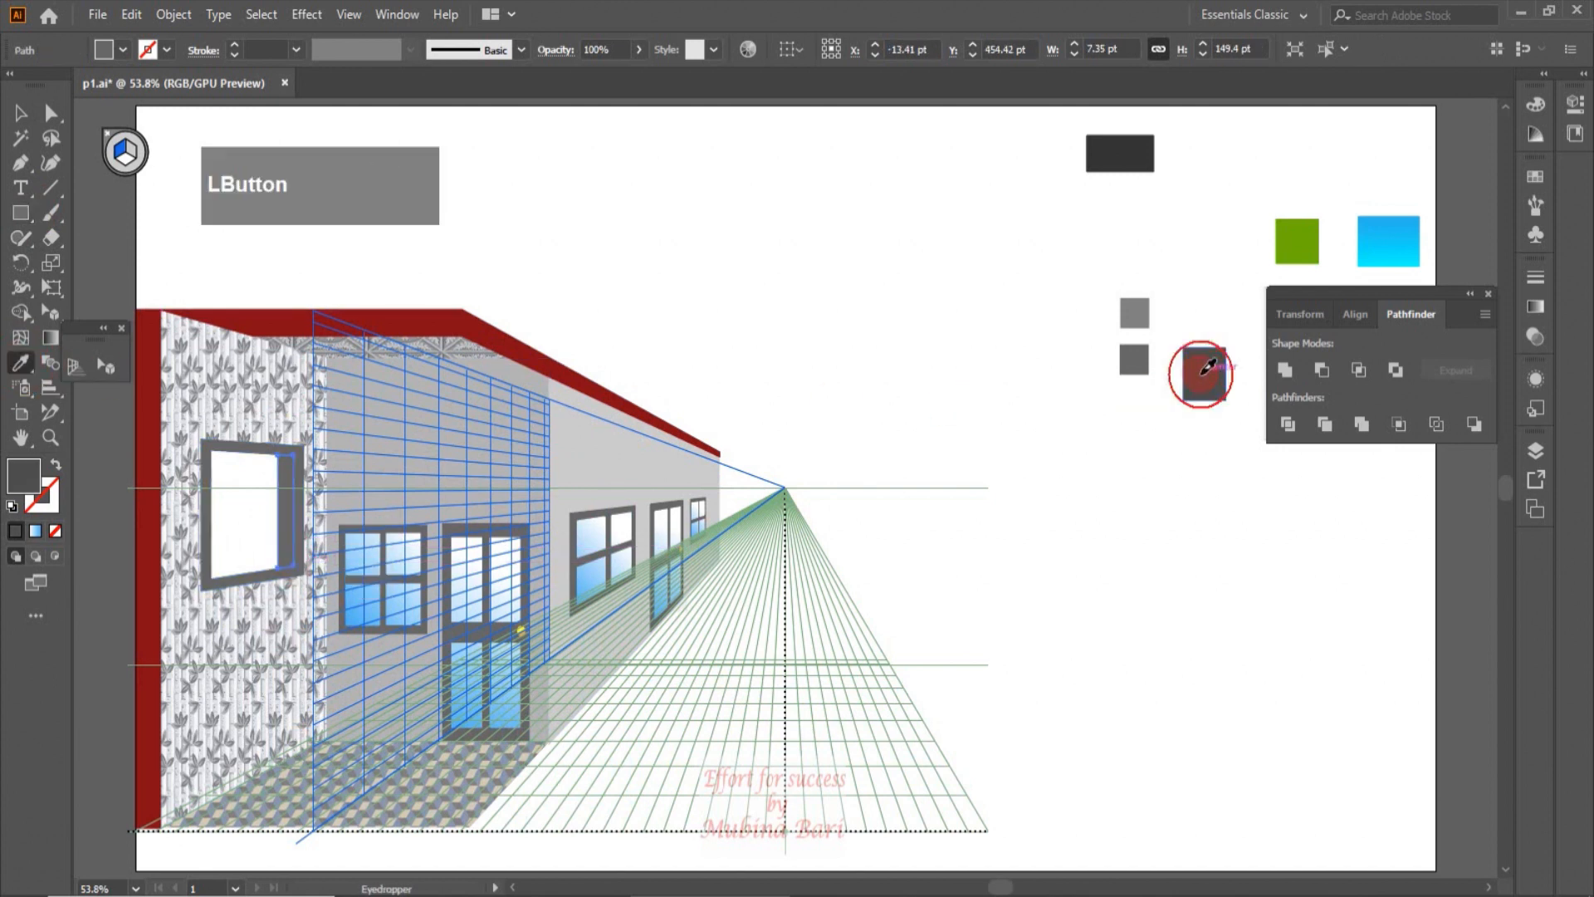
click(21, 114)
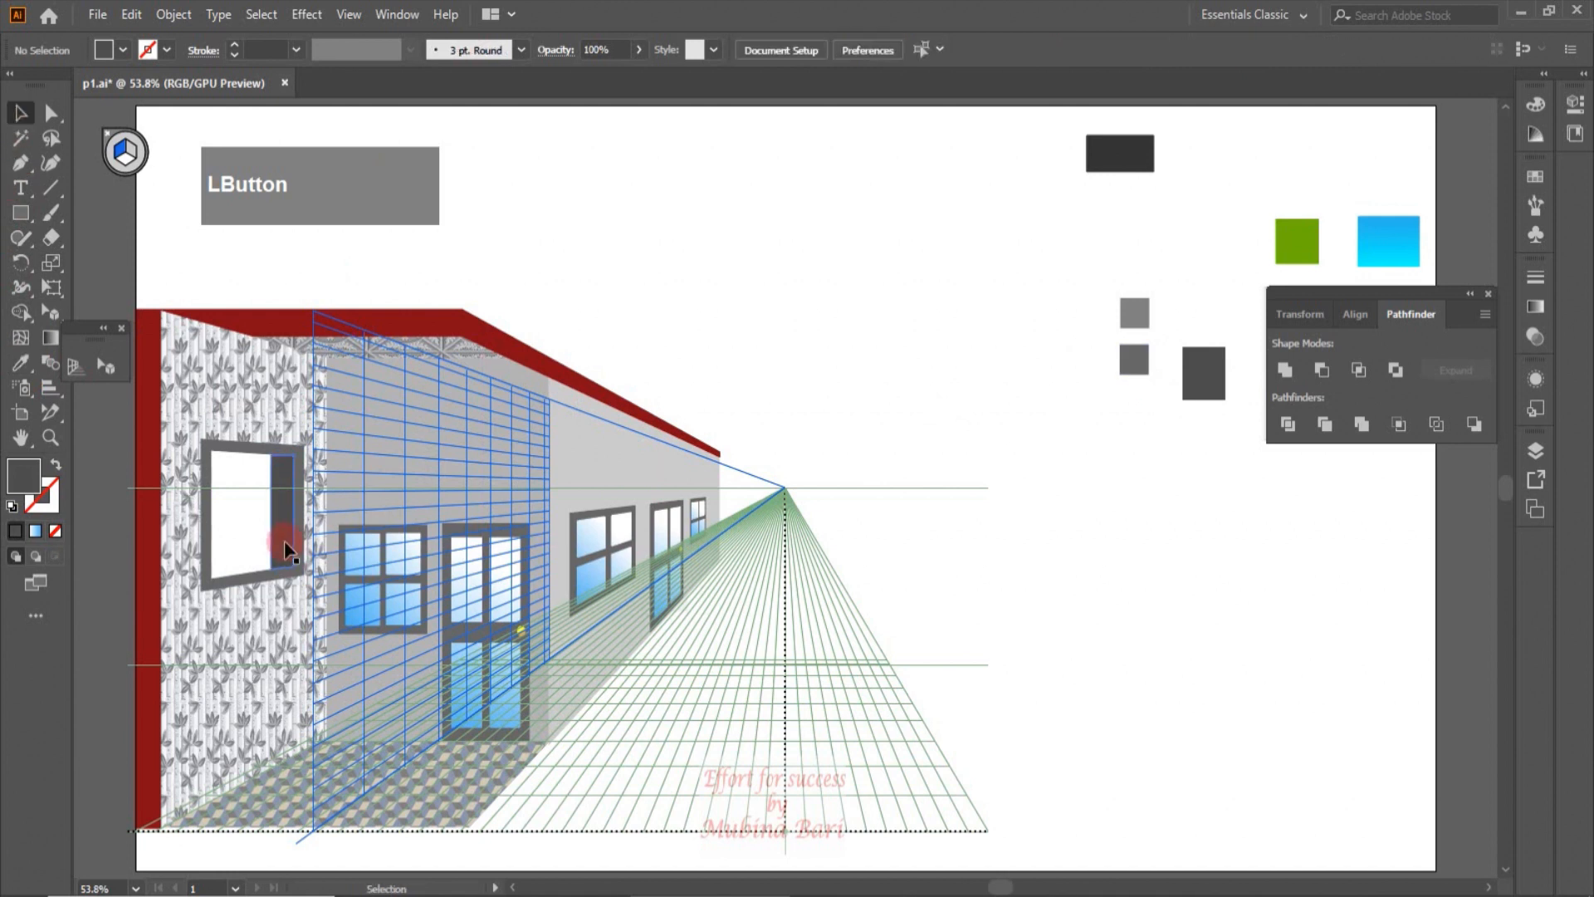
Send the dark gray strip to the back behind the window frame and bring the dark red frame to the front.
click(284, 540)
right_click(284, 541)
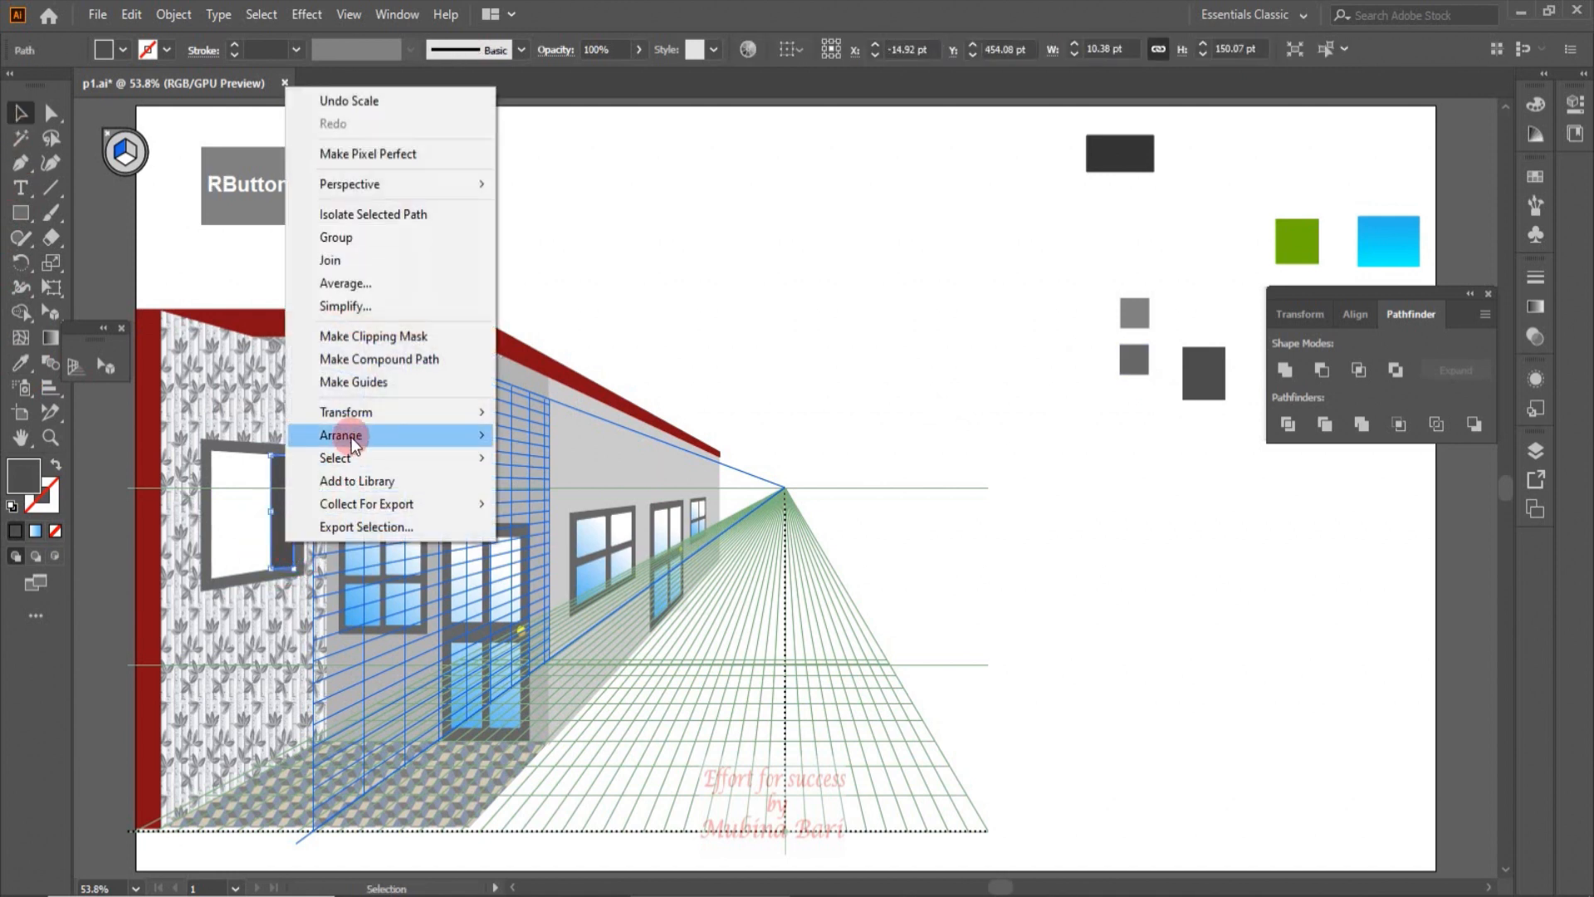
mouse_move(352, 435)
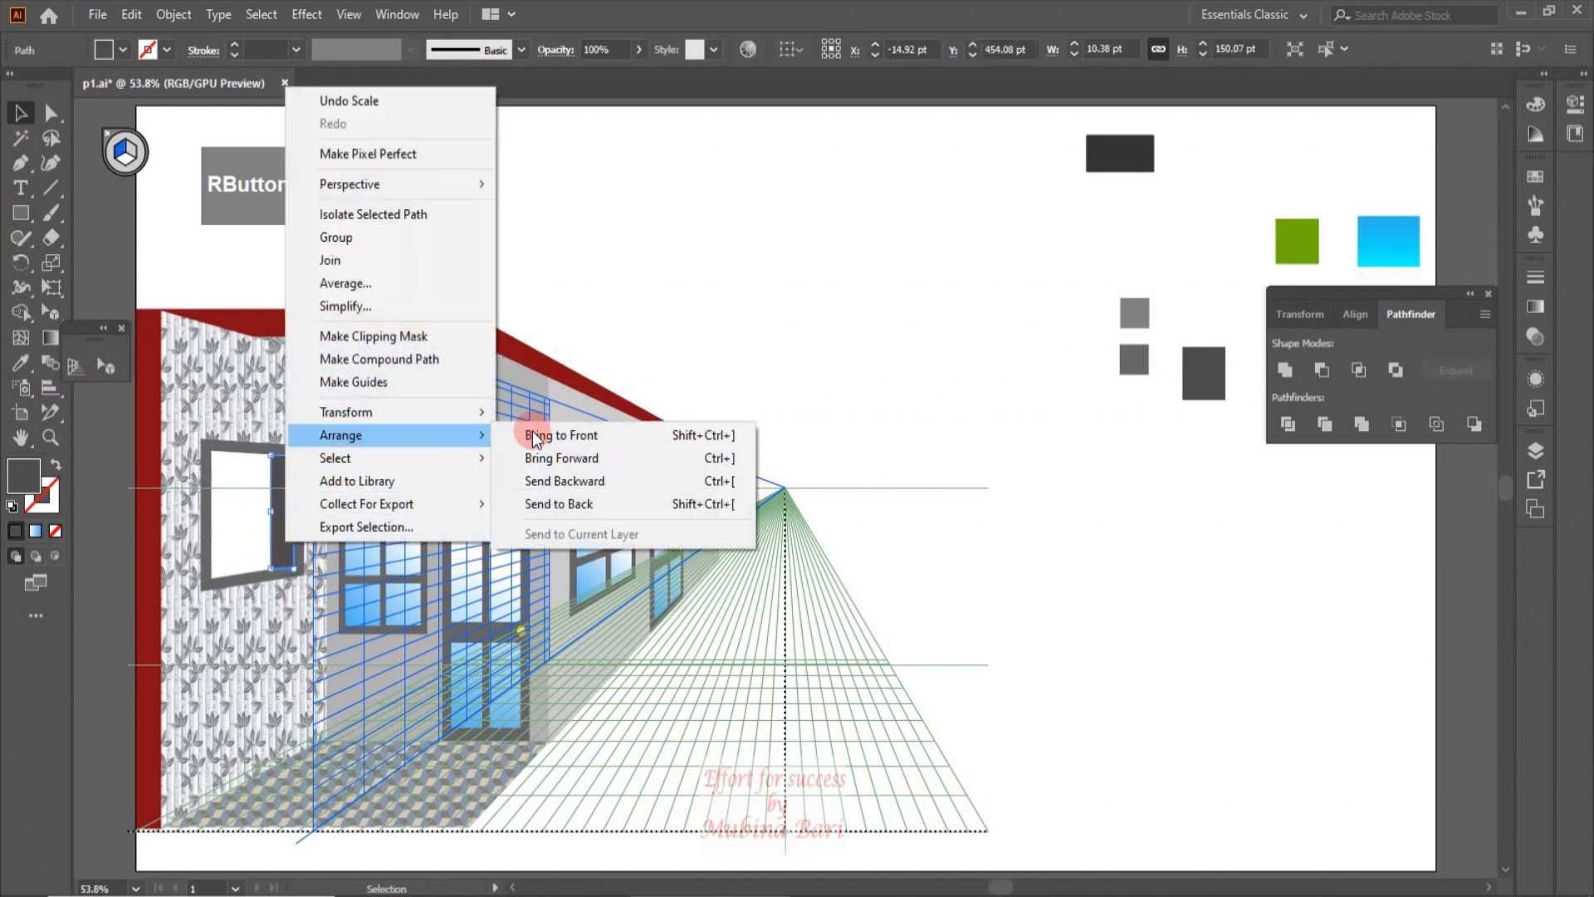
click(566, 505)
click(486, 319)
right_click(446, 330)
click(710, 662)
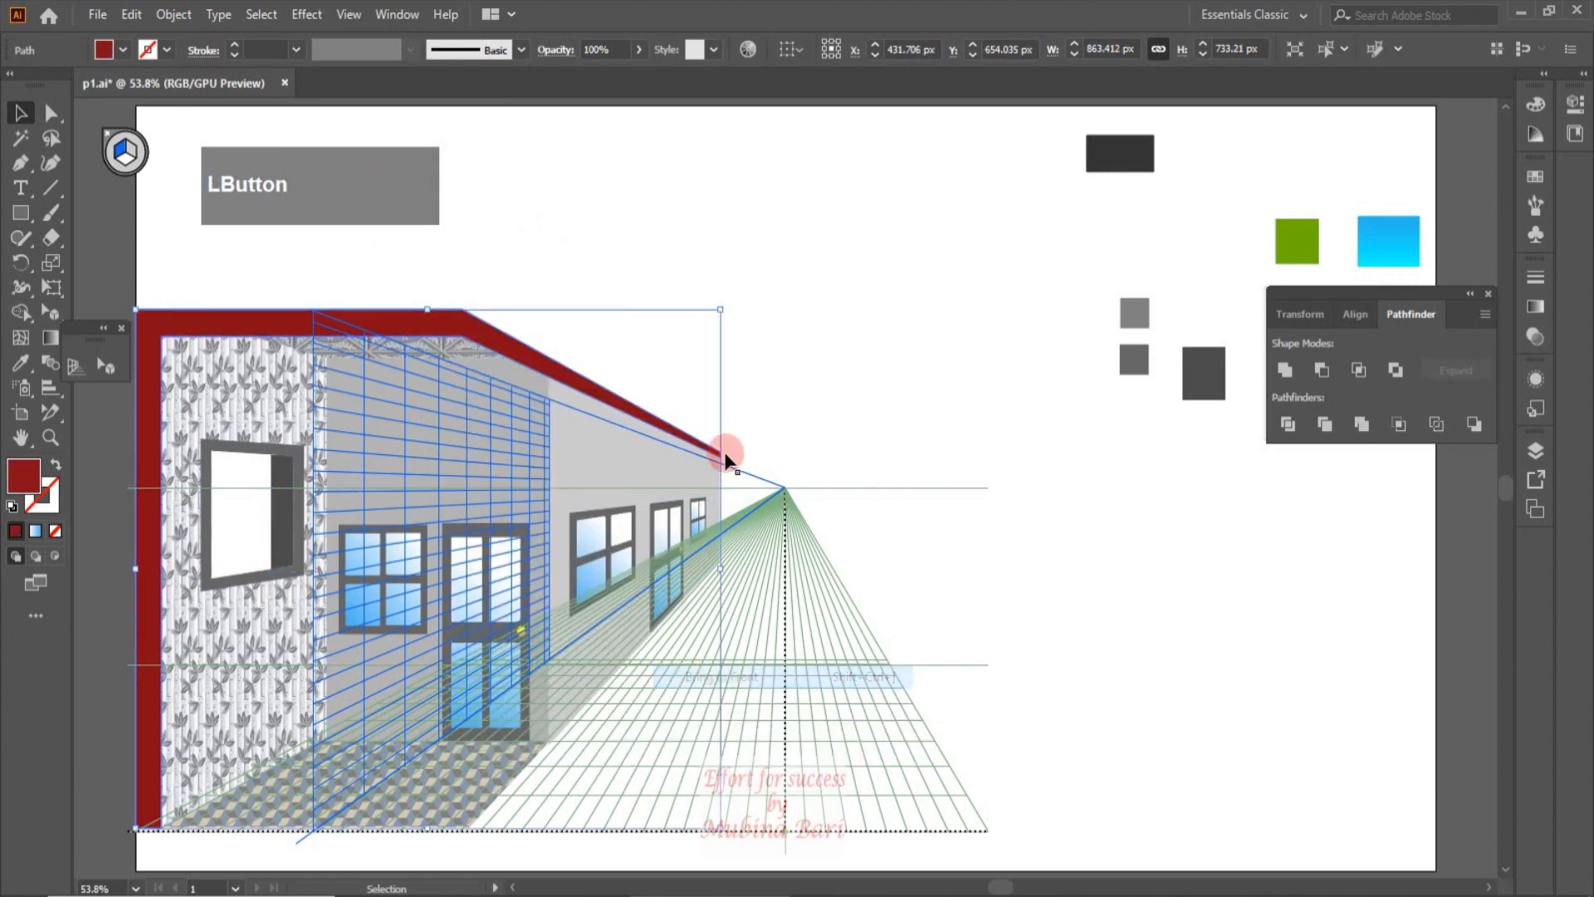
click(693, 656)
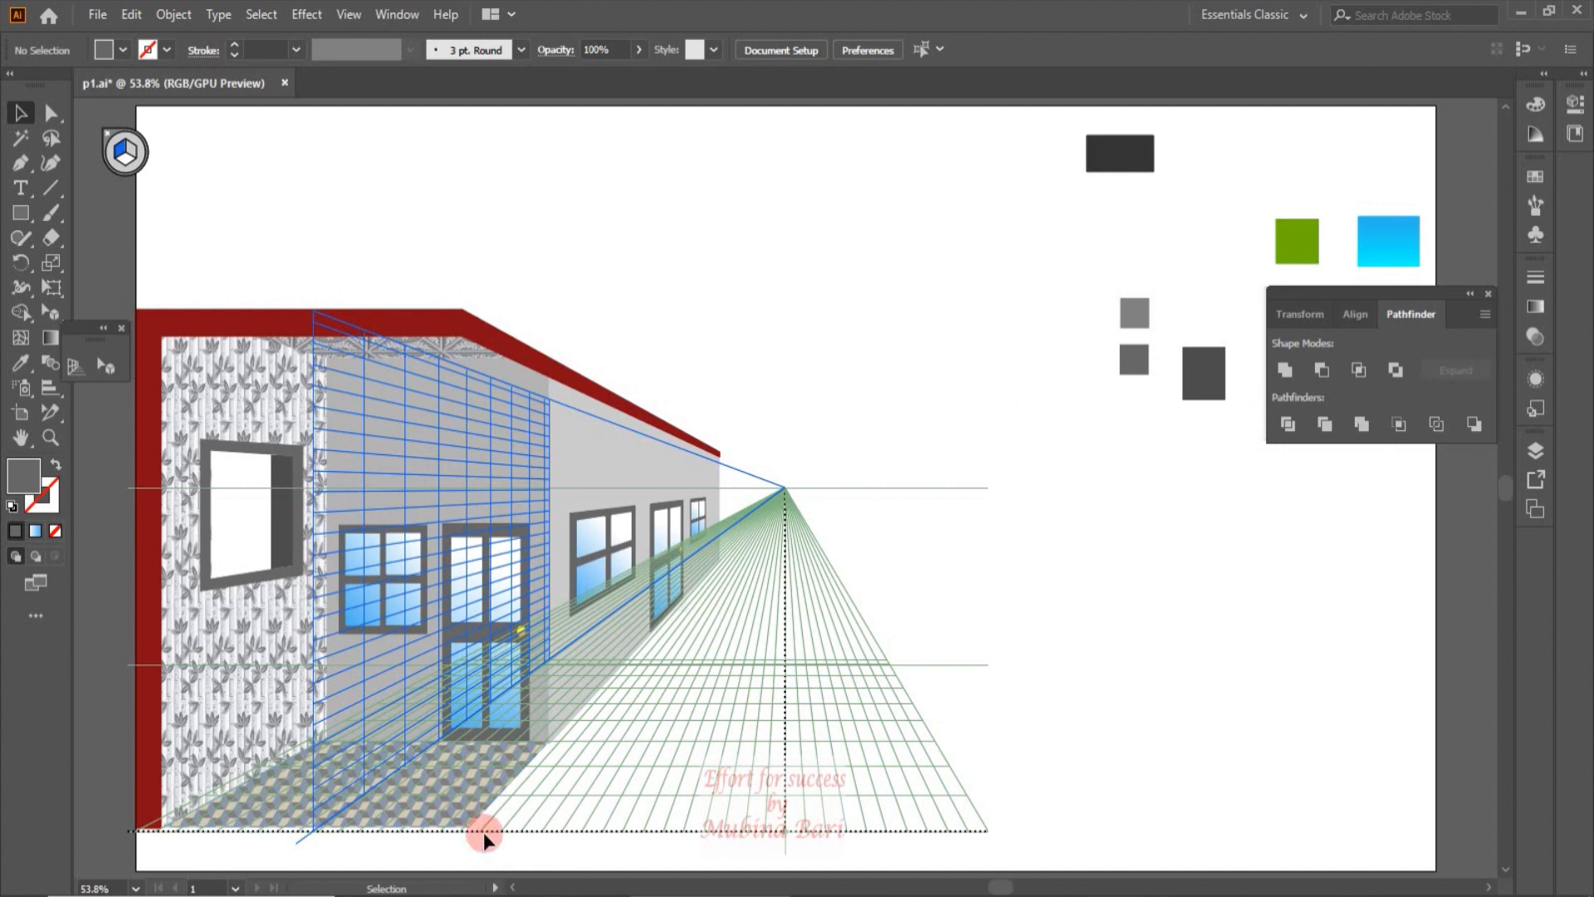
Draw a flat rectangle about 490 × 59 px along the building's front base, filled with the large dark gray swatch's color.
click(74, 367)
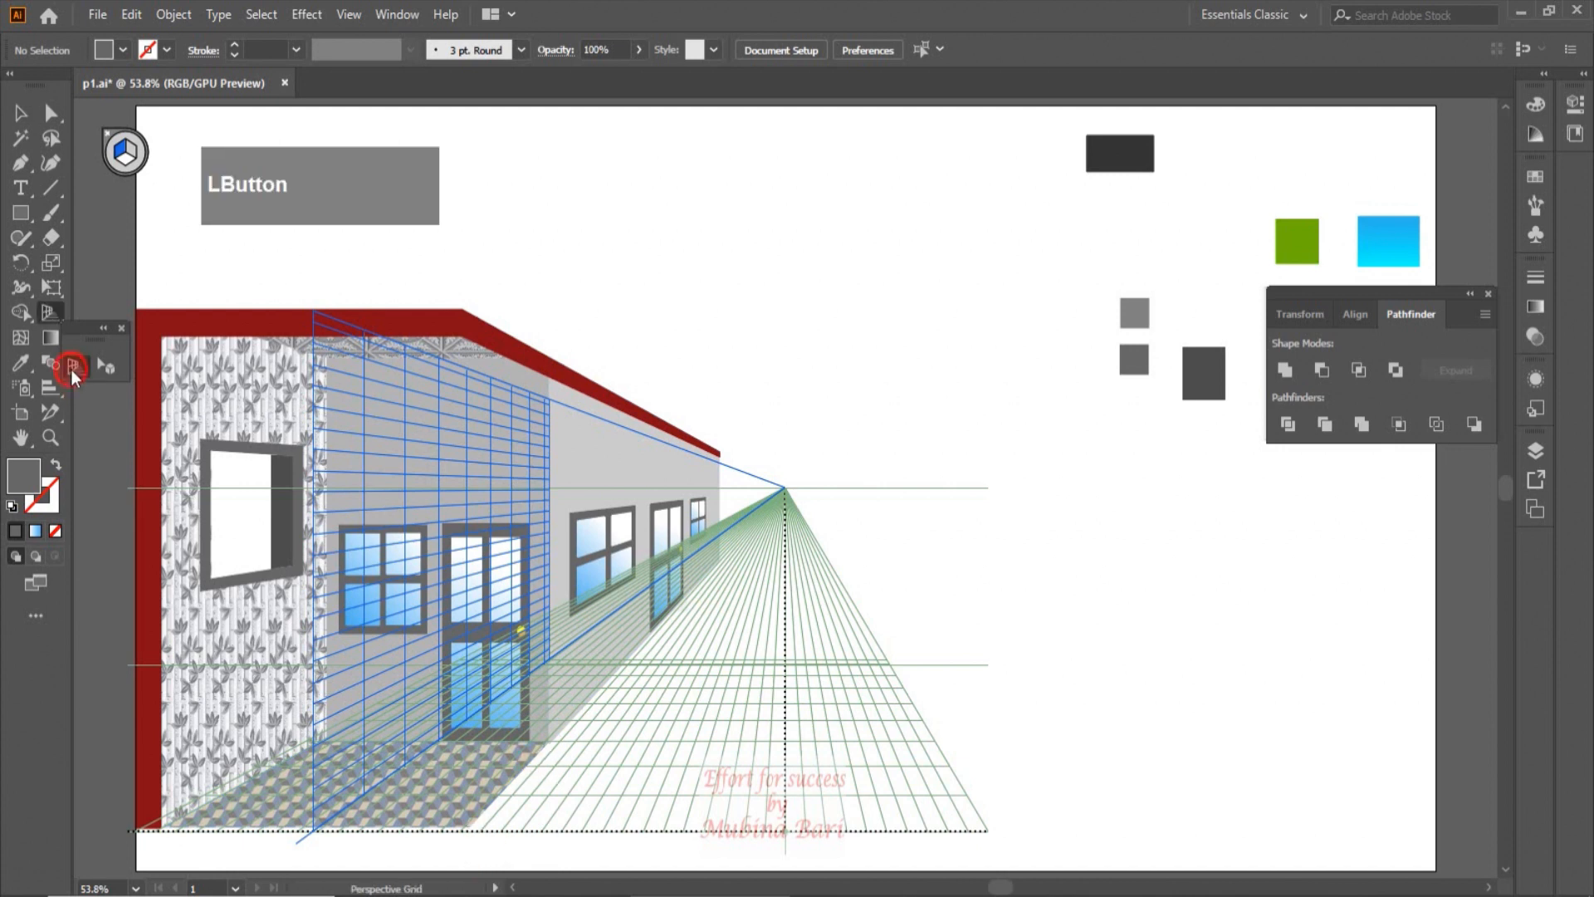
click(129, 177)
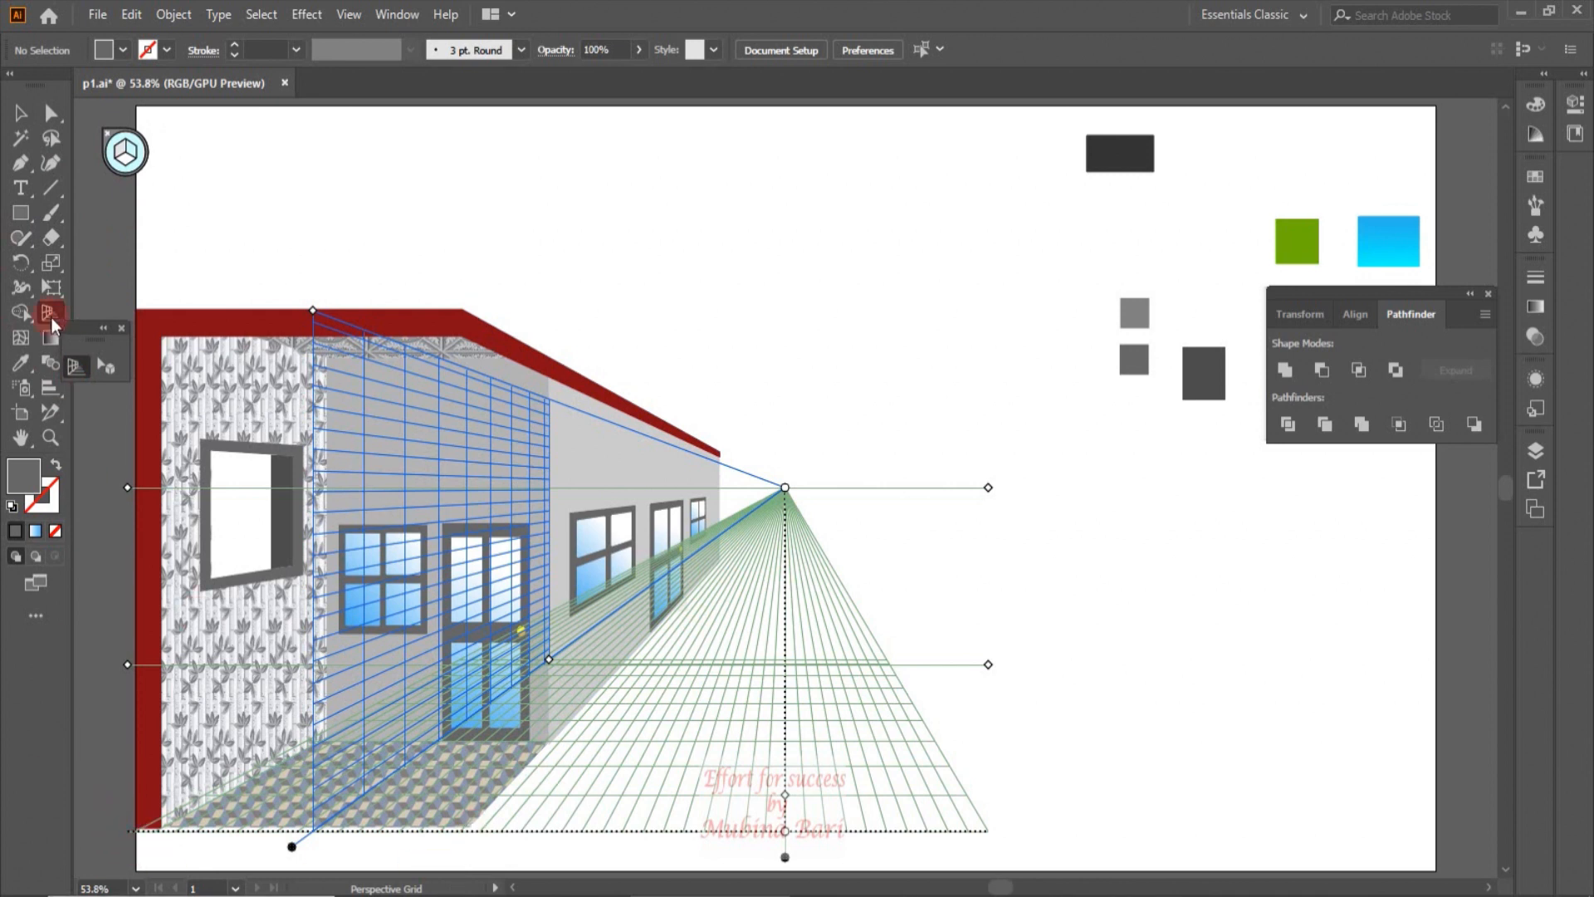
click(21, 214)
drag(135, 828, 469, 872)
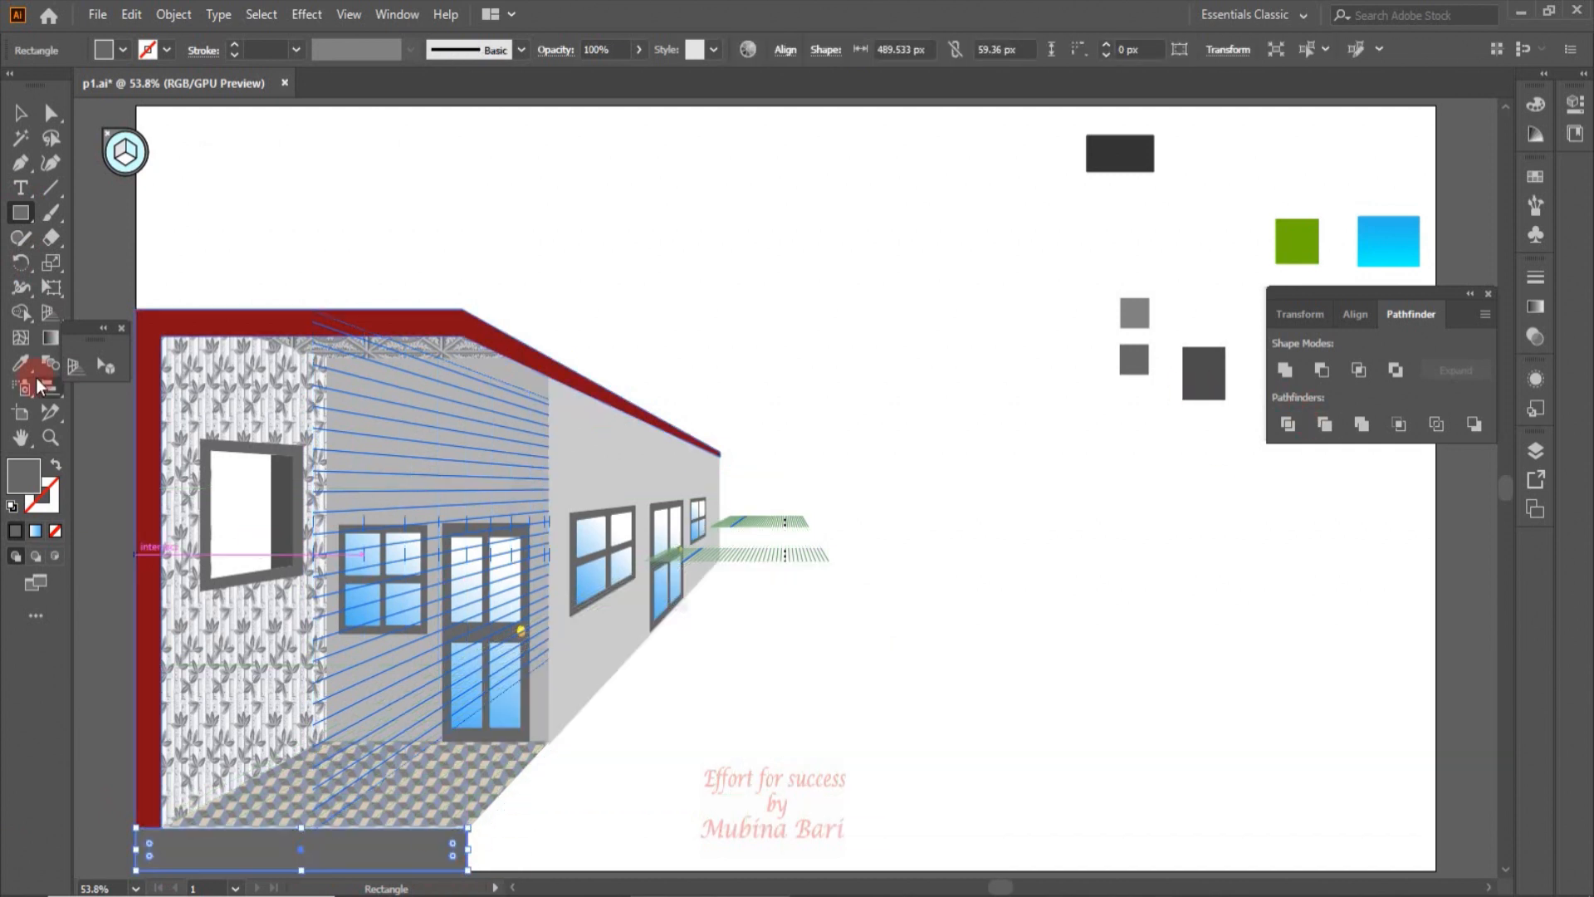
click(20, 362)
click(1208, 378)
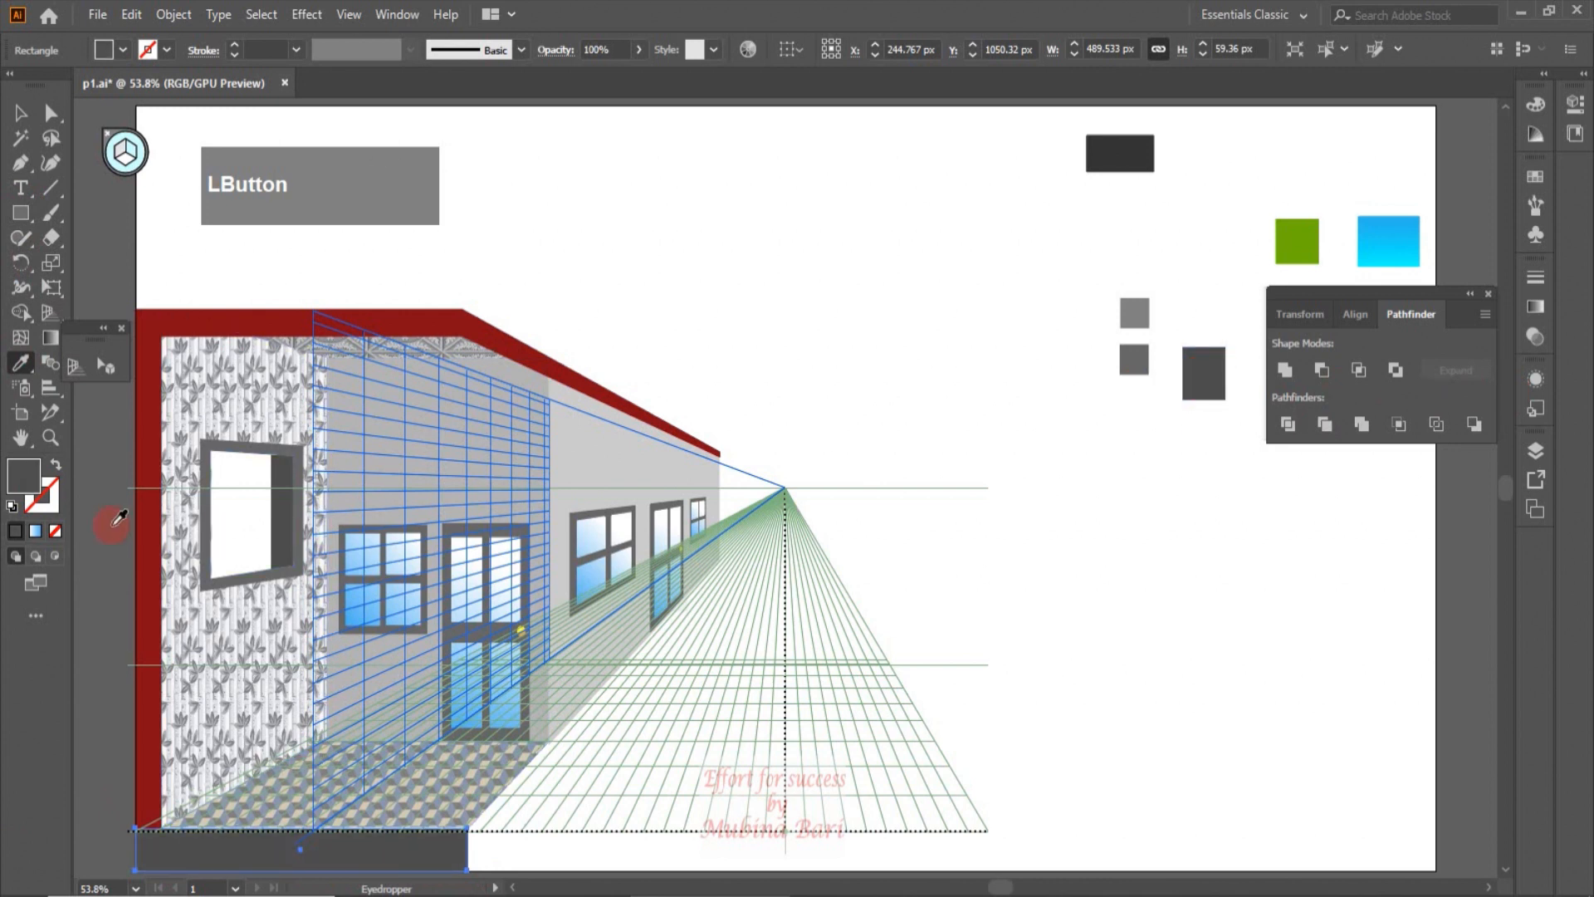
Draw the base's side face on the left grid plane, from its front corner back to the building's far end.
click(124, 151)
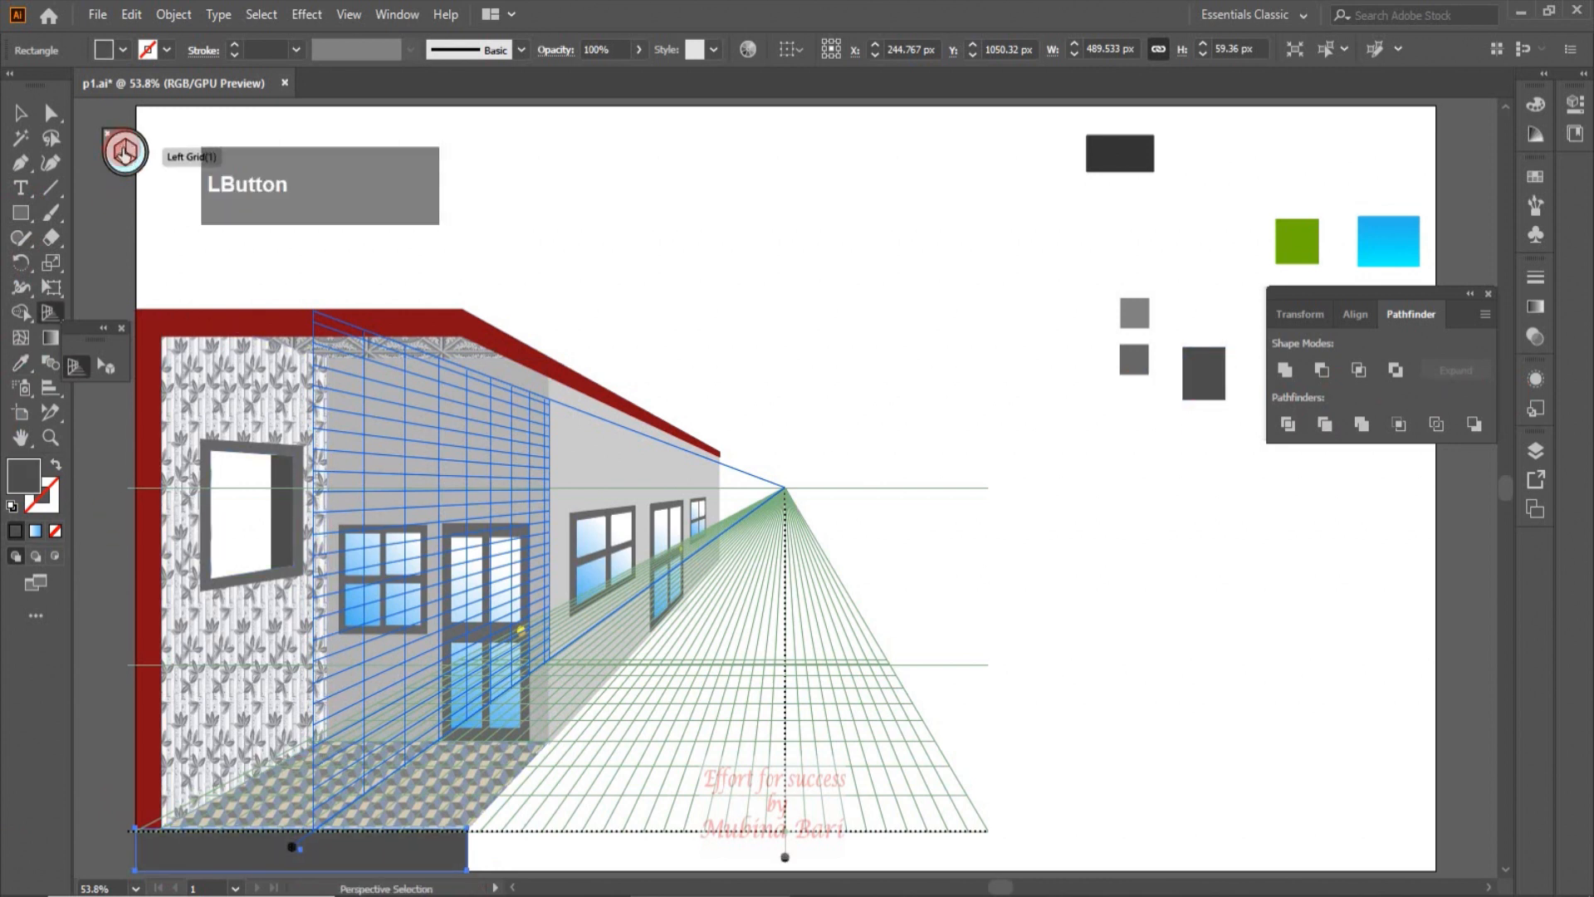
click(23, 214)
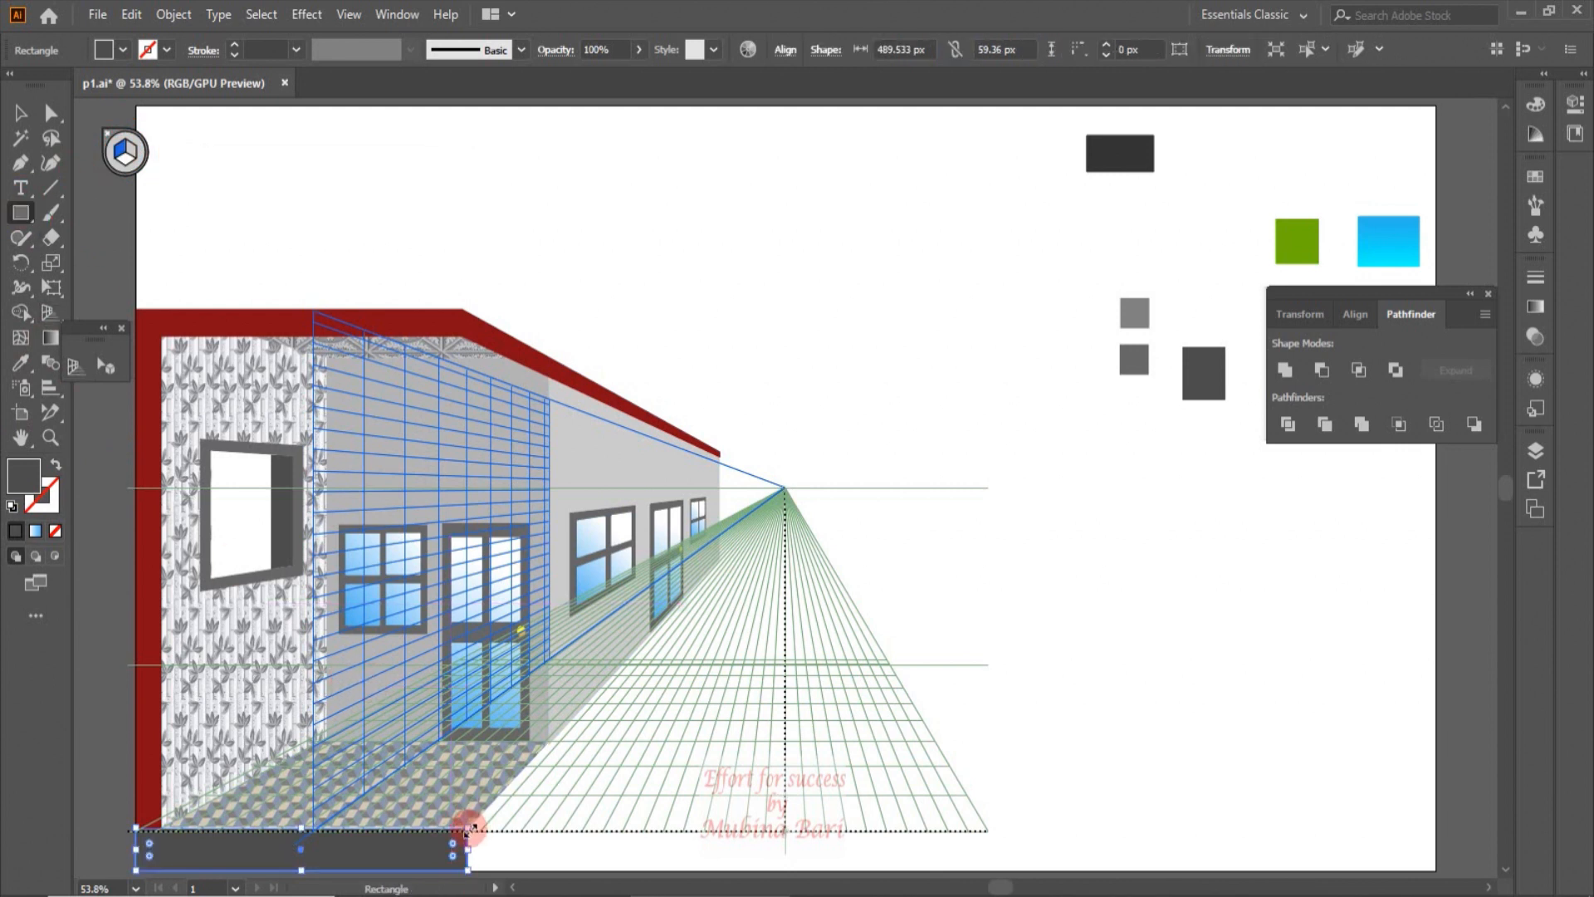
drag(460, 830, 720, 593)
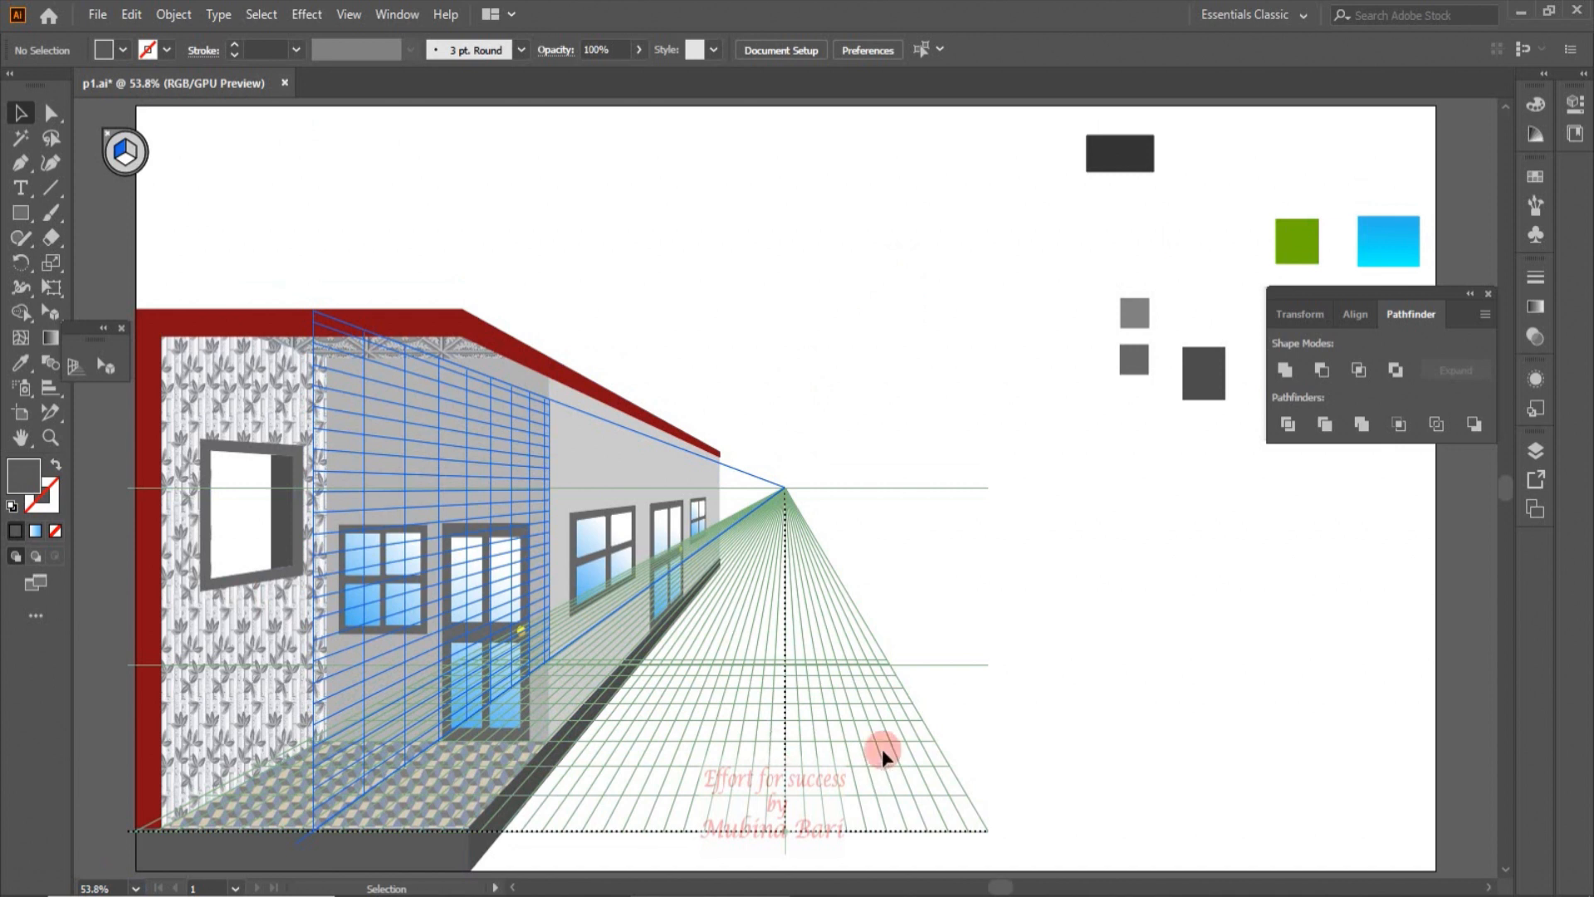
Draw a dark gray road about 403 pt wide on the horizontal grid plane, from beside the base's front corner toward the vanishing point.
click(129, 161)
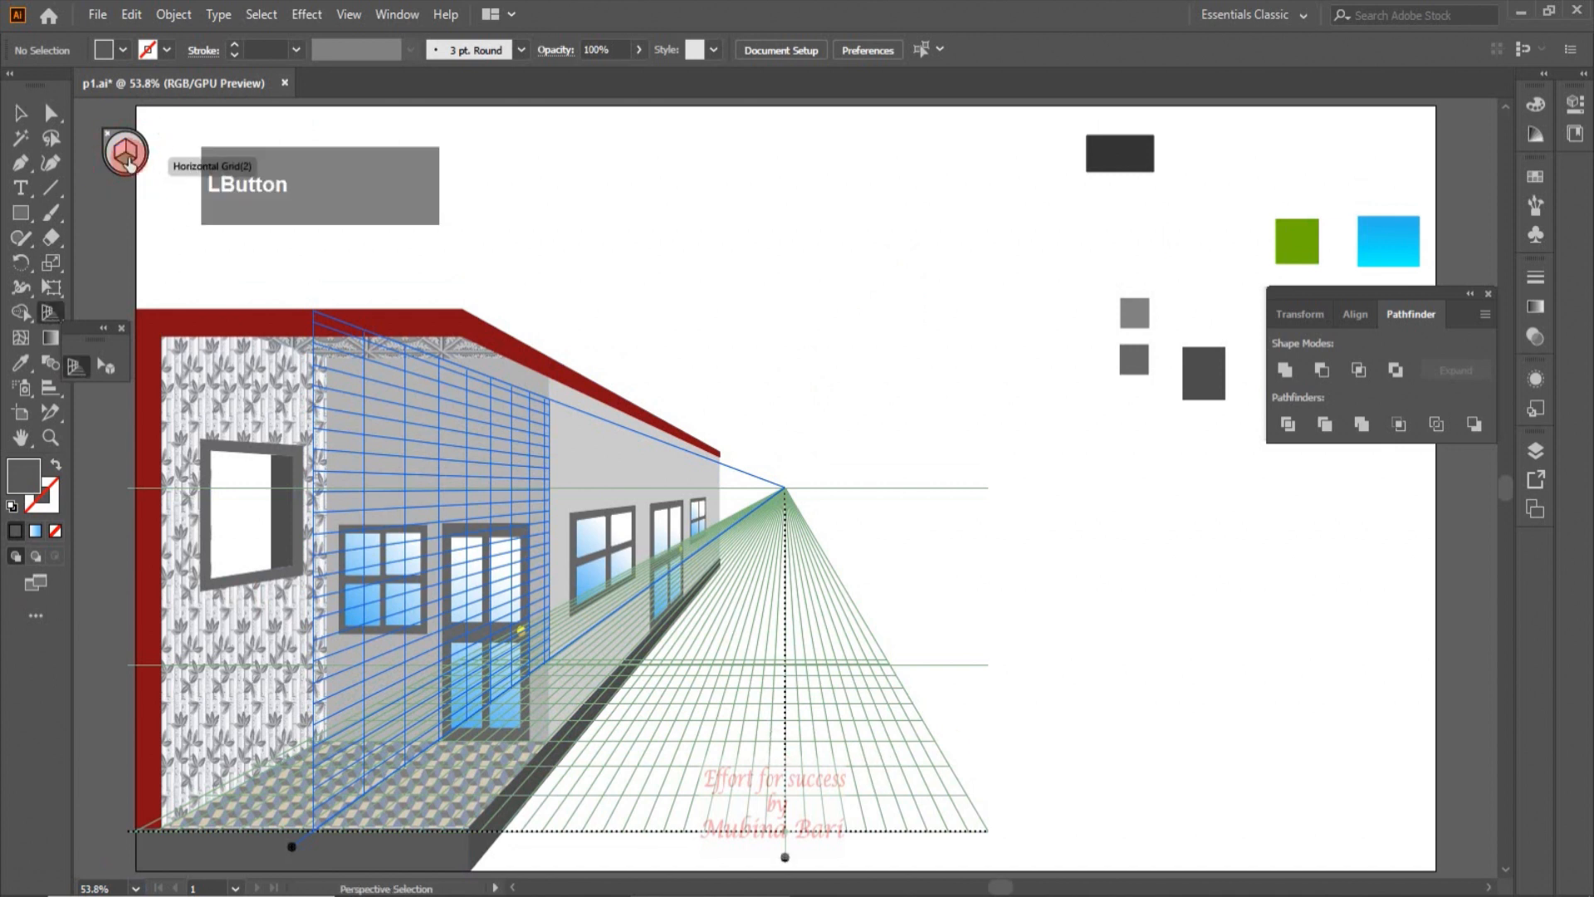
click(120, 153)
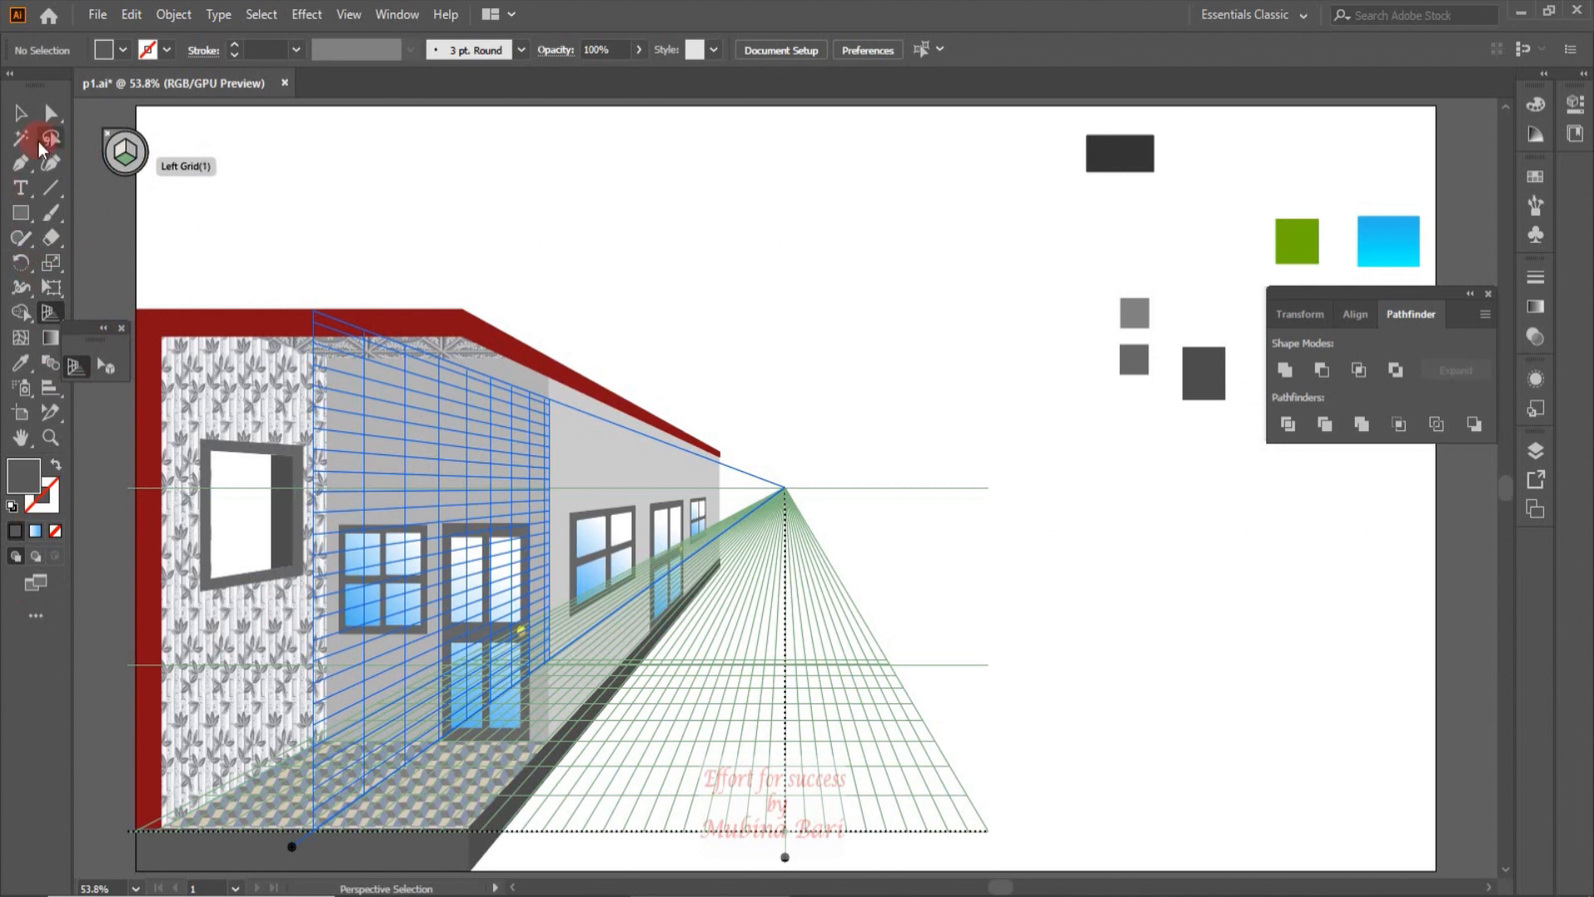
click(19, 215)
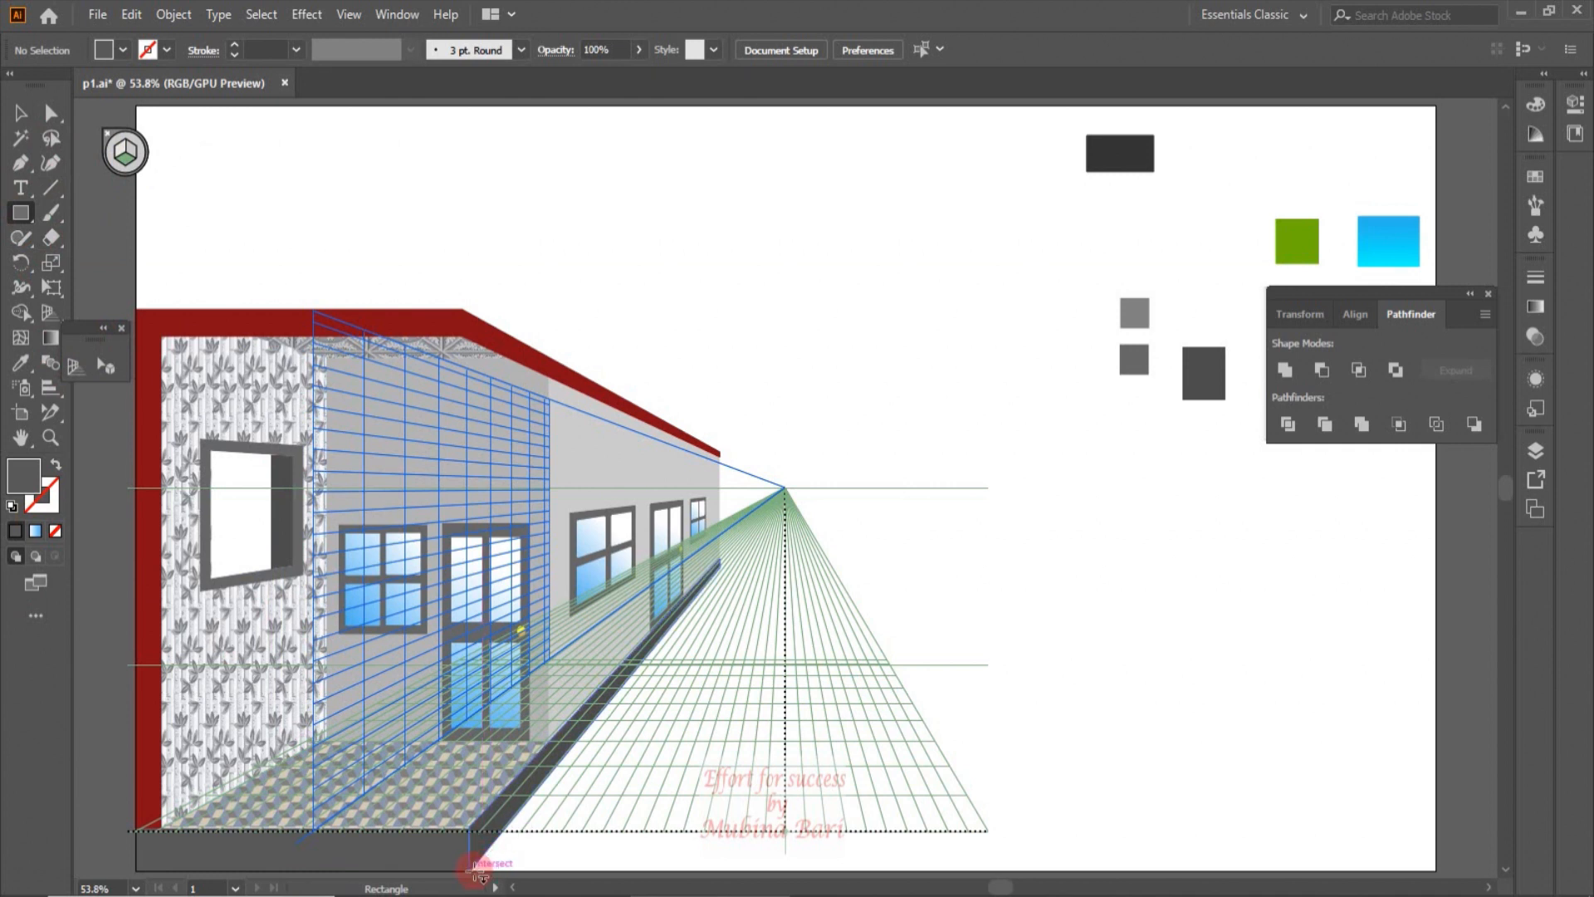
drag(485, 872, 788, 515)
Stretch the road in perspective to about 864 pt wide, aligning its near edge with the base's front corner.
click(103, 367)
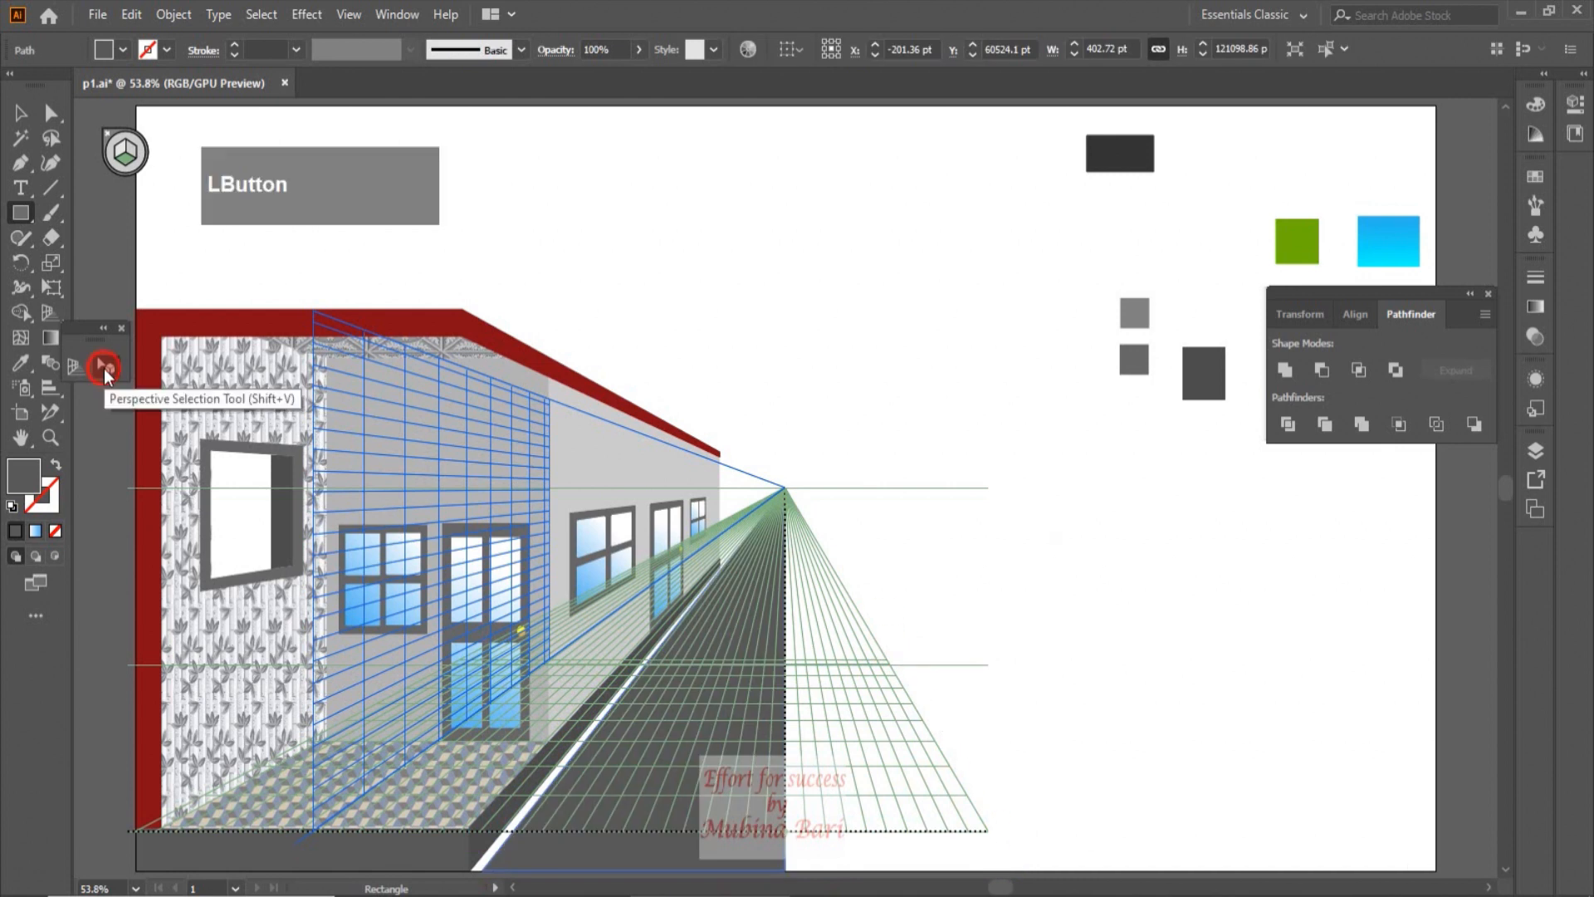
drag(786, 870, 1022, 849)
drag(500, 850, 470, 871)
drag(1039, 873, 1124, 871)
key(v)
Set the perspective grid's gridline spacing to 50 pt.
click(354, 16)
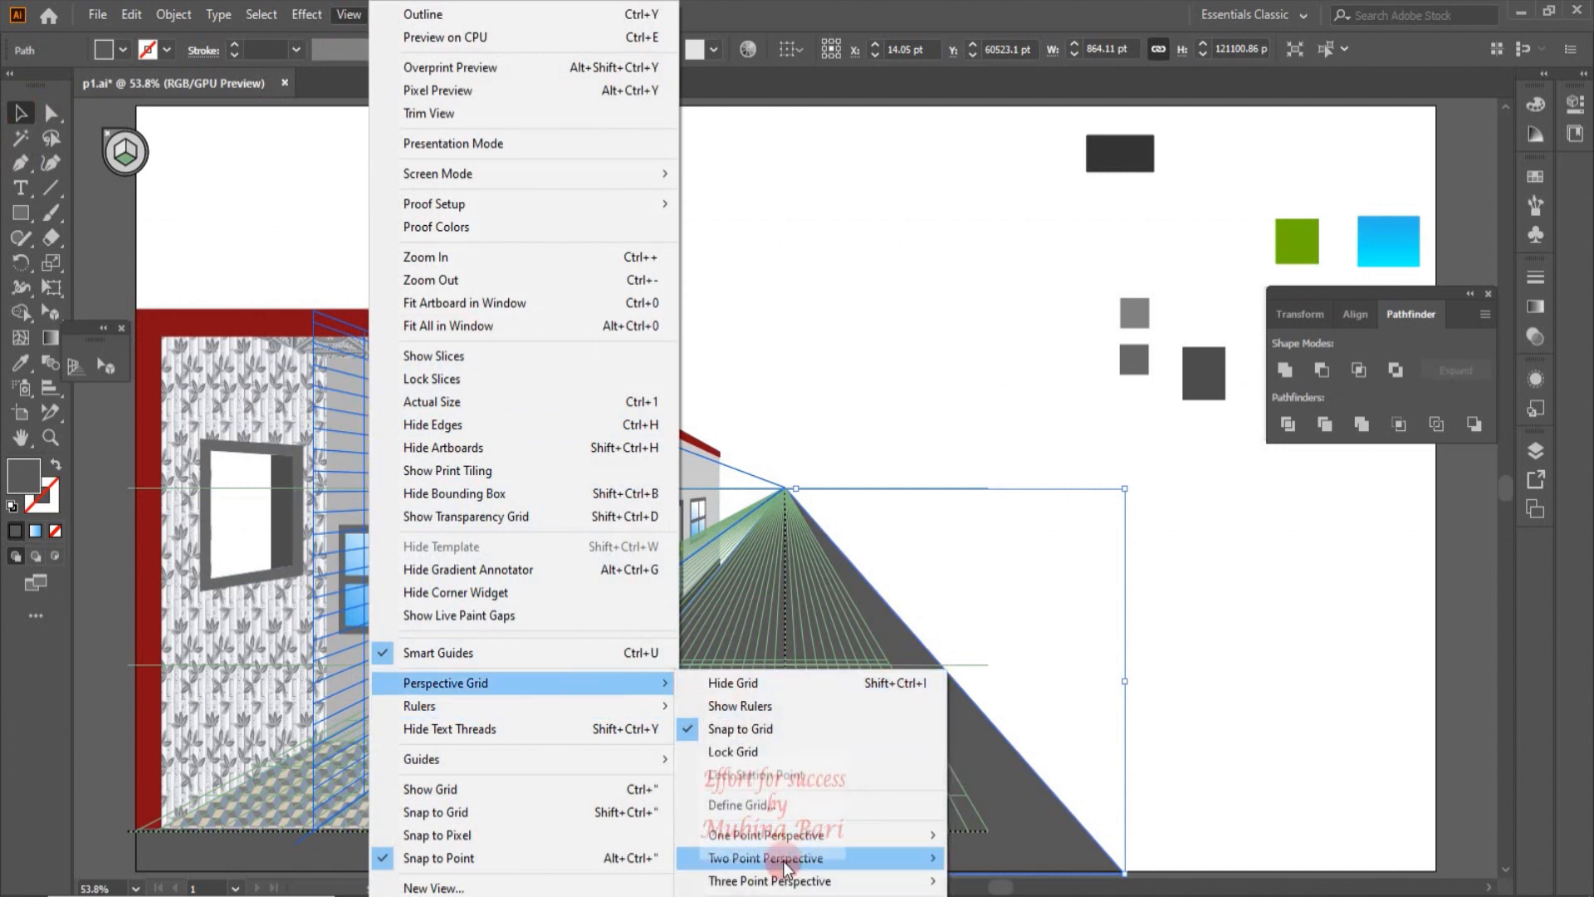
click(738, 804)
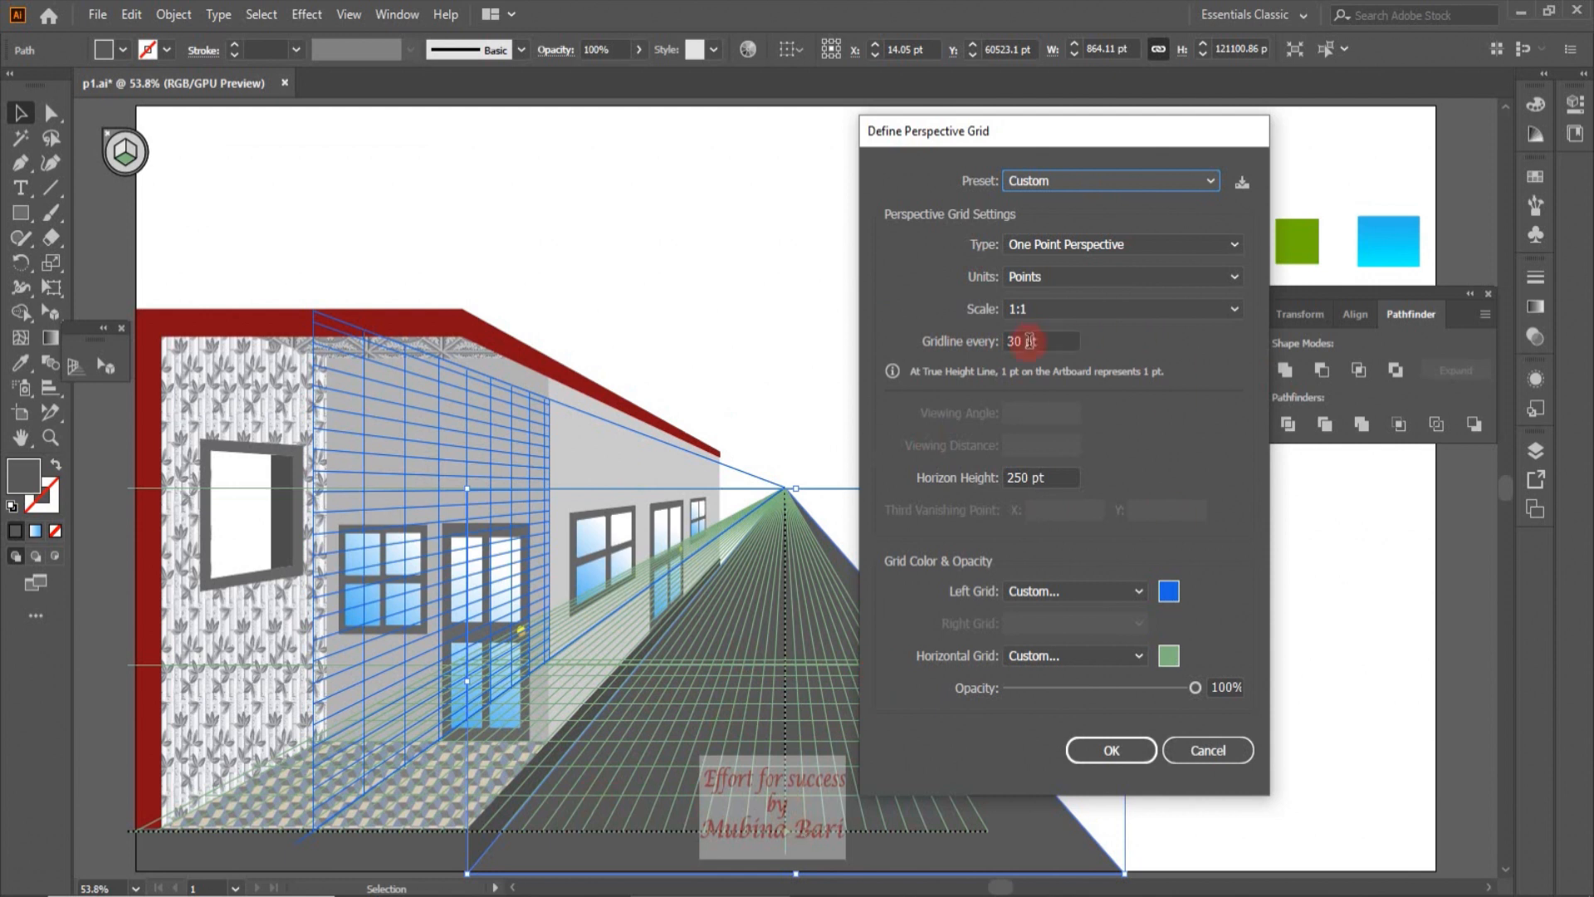
drag(1023, 341, 1007, 340)
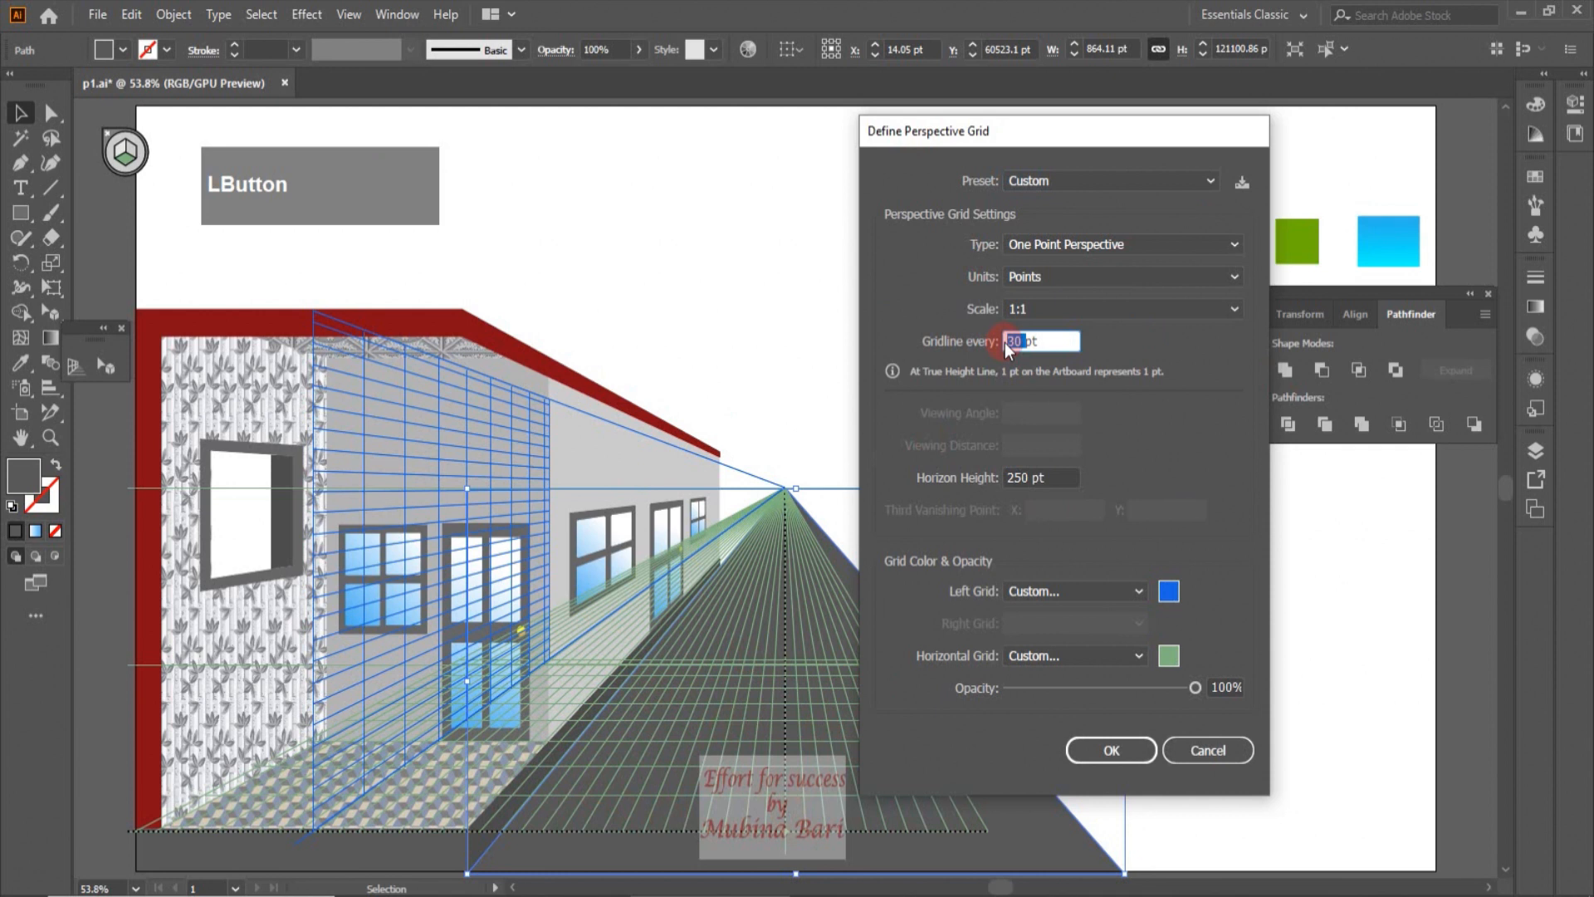
text(50)
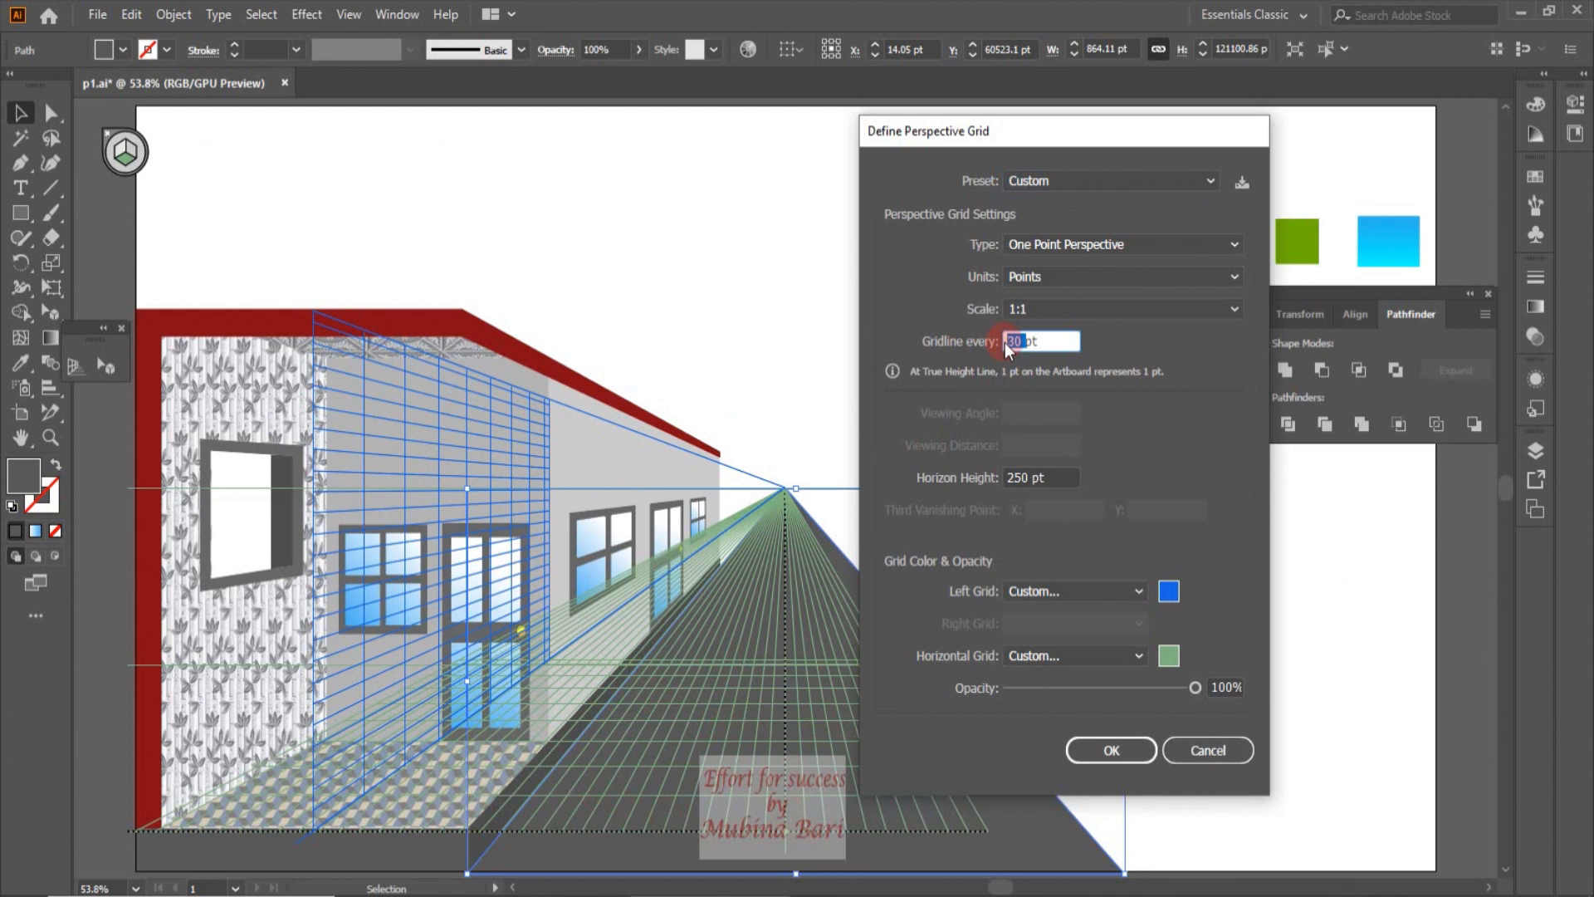
click(1117, 751)
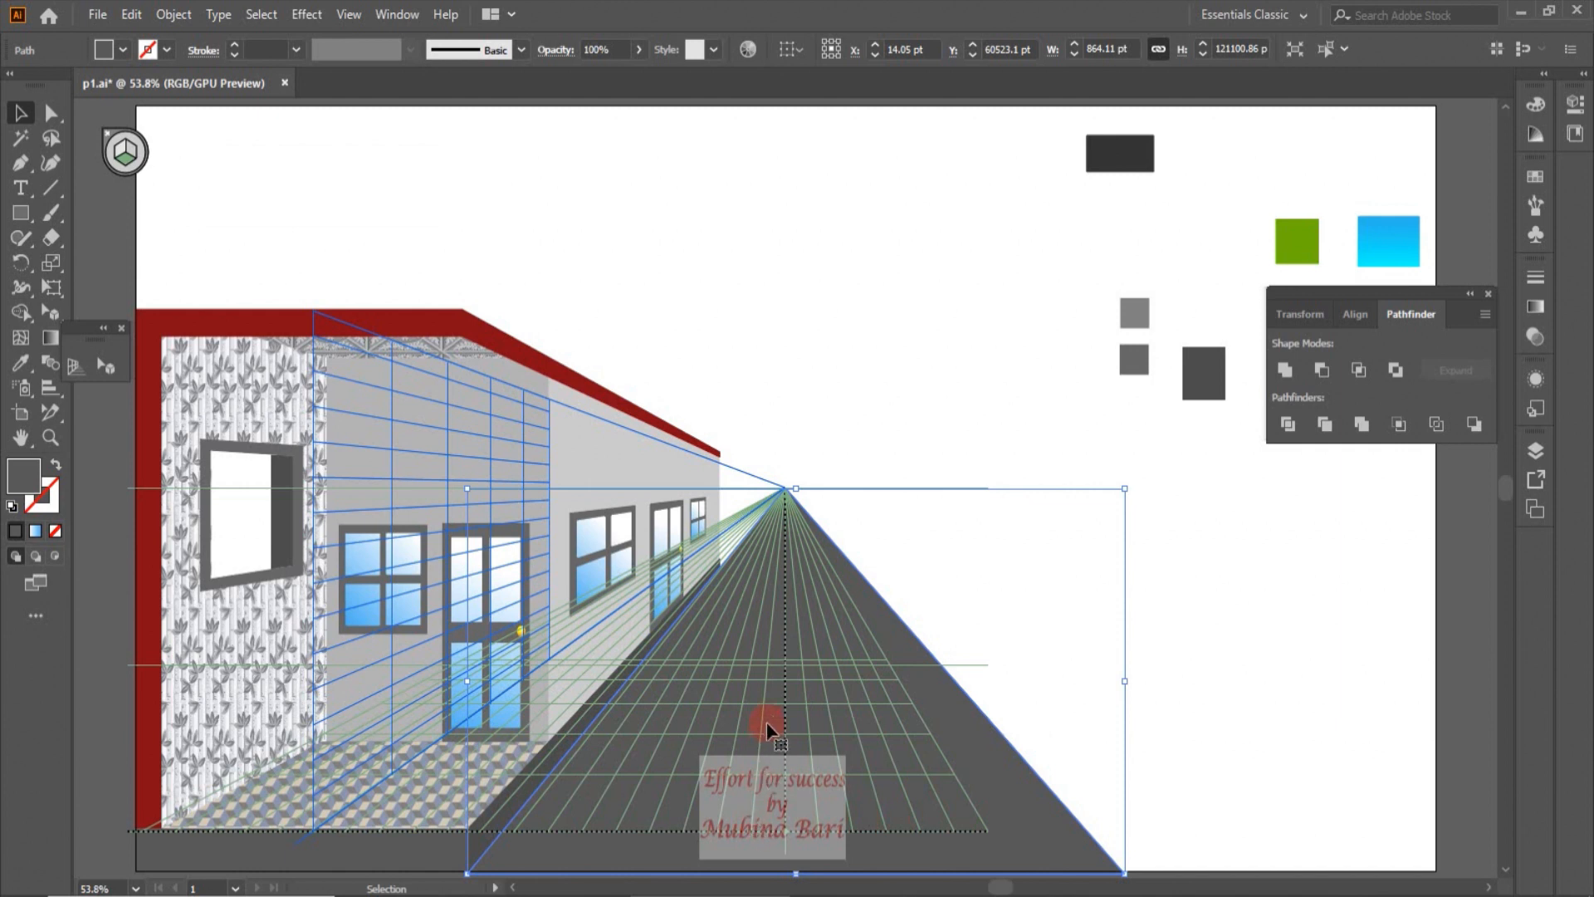
Draw a lane dash about 22 × 35 pt near the road's centre and fill it with white.
click(21, 214)
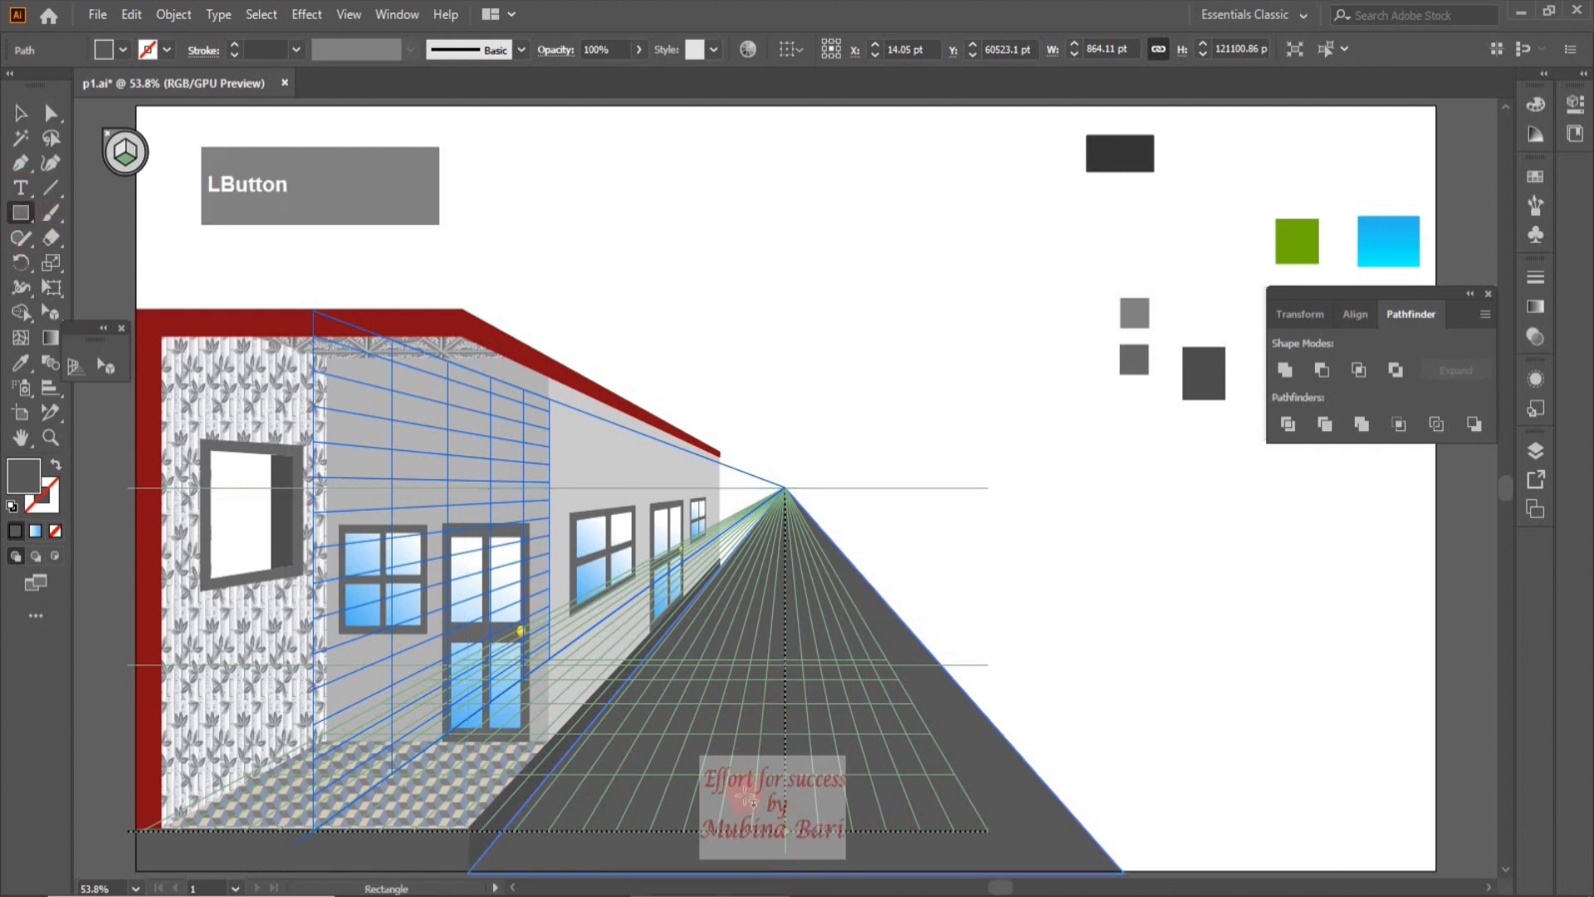
drag(752, 791, 767, 834)
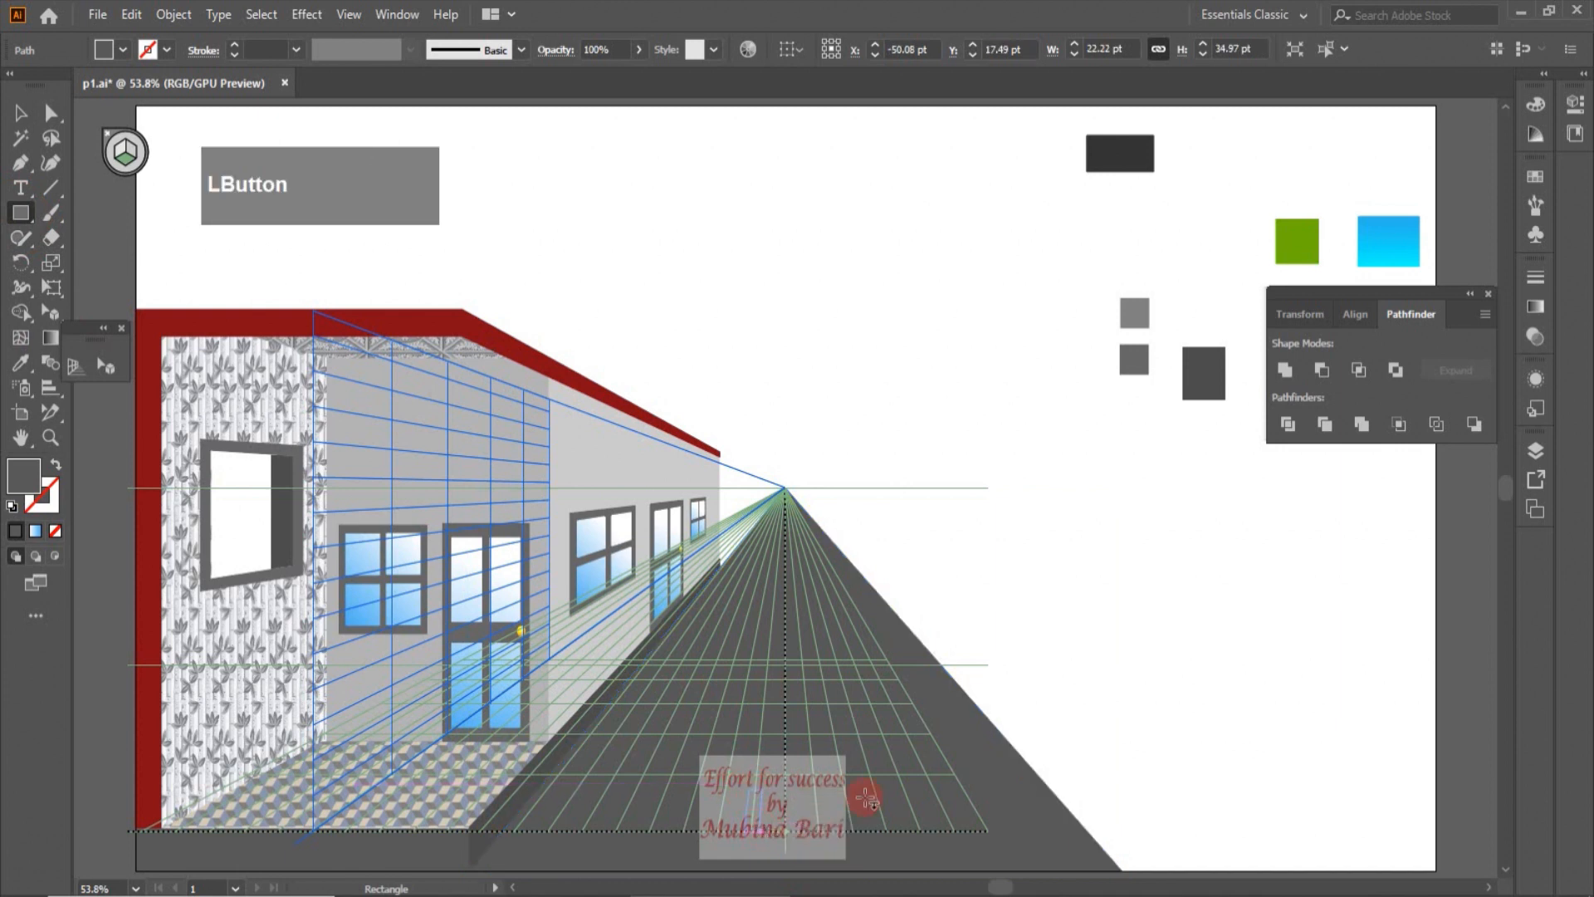
click(121, 48)
click(41, 84)
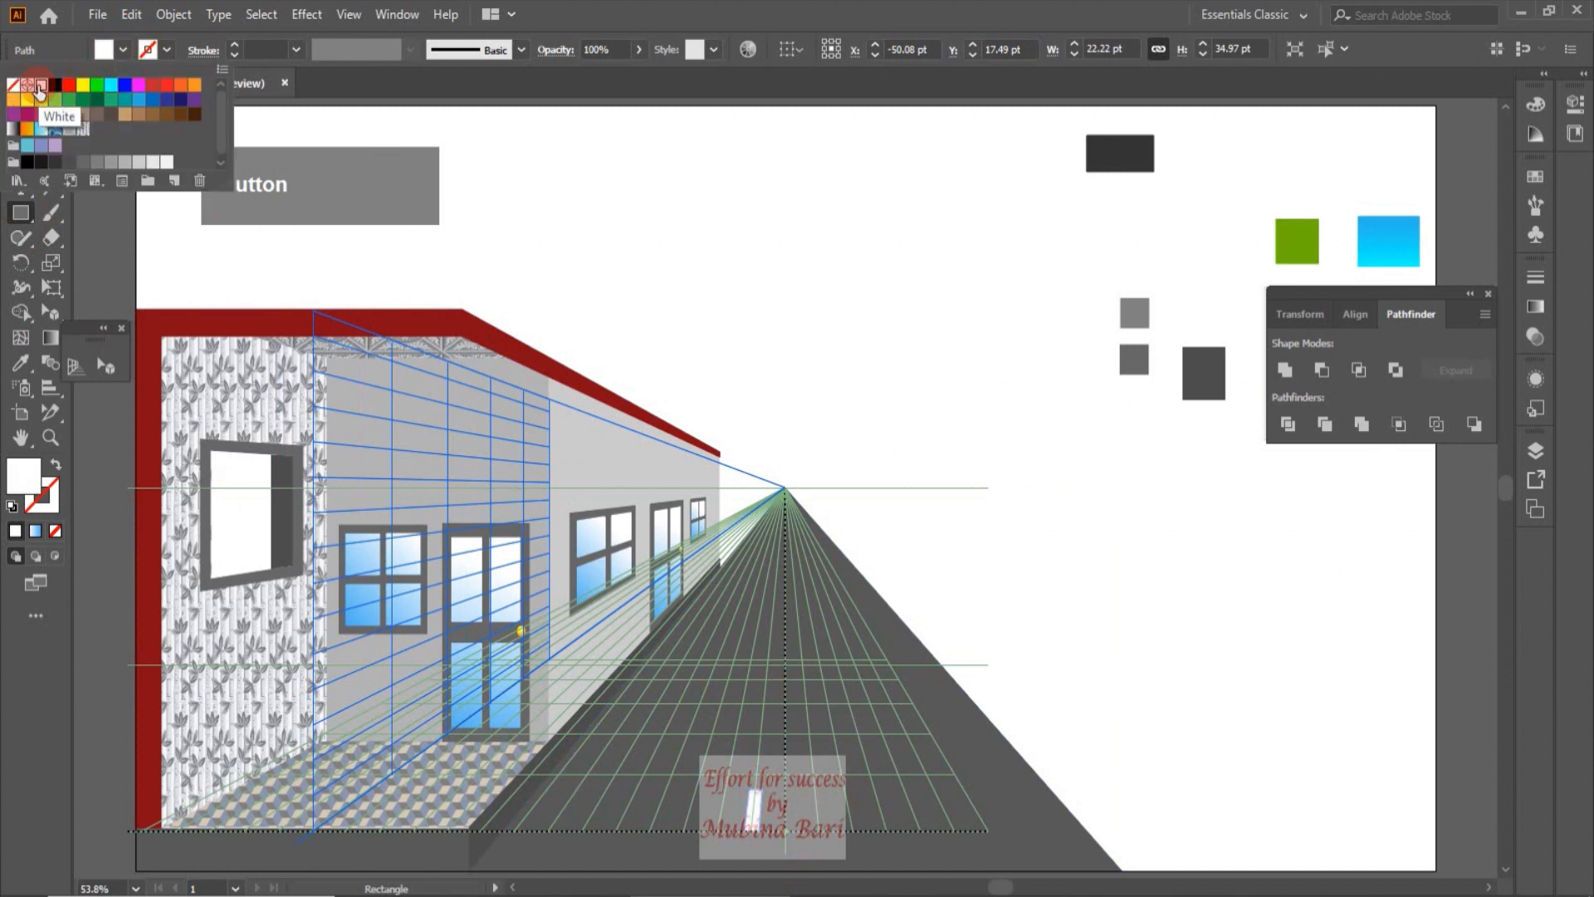
Resize the white dash to about 24 pt wide, copy it up the road in perspective, and repeat the copy toward the vanishing point.
key(shift+v)
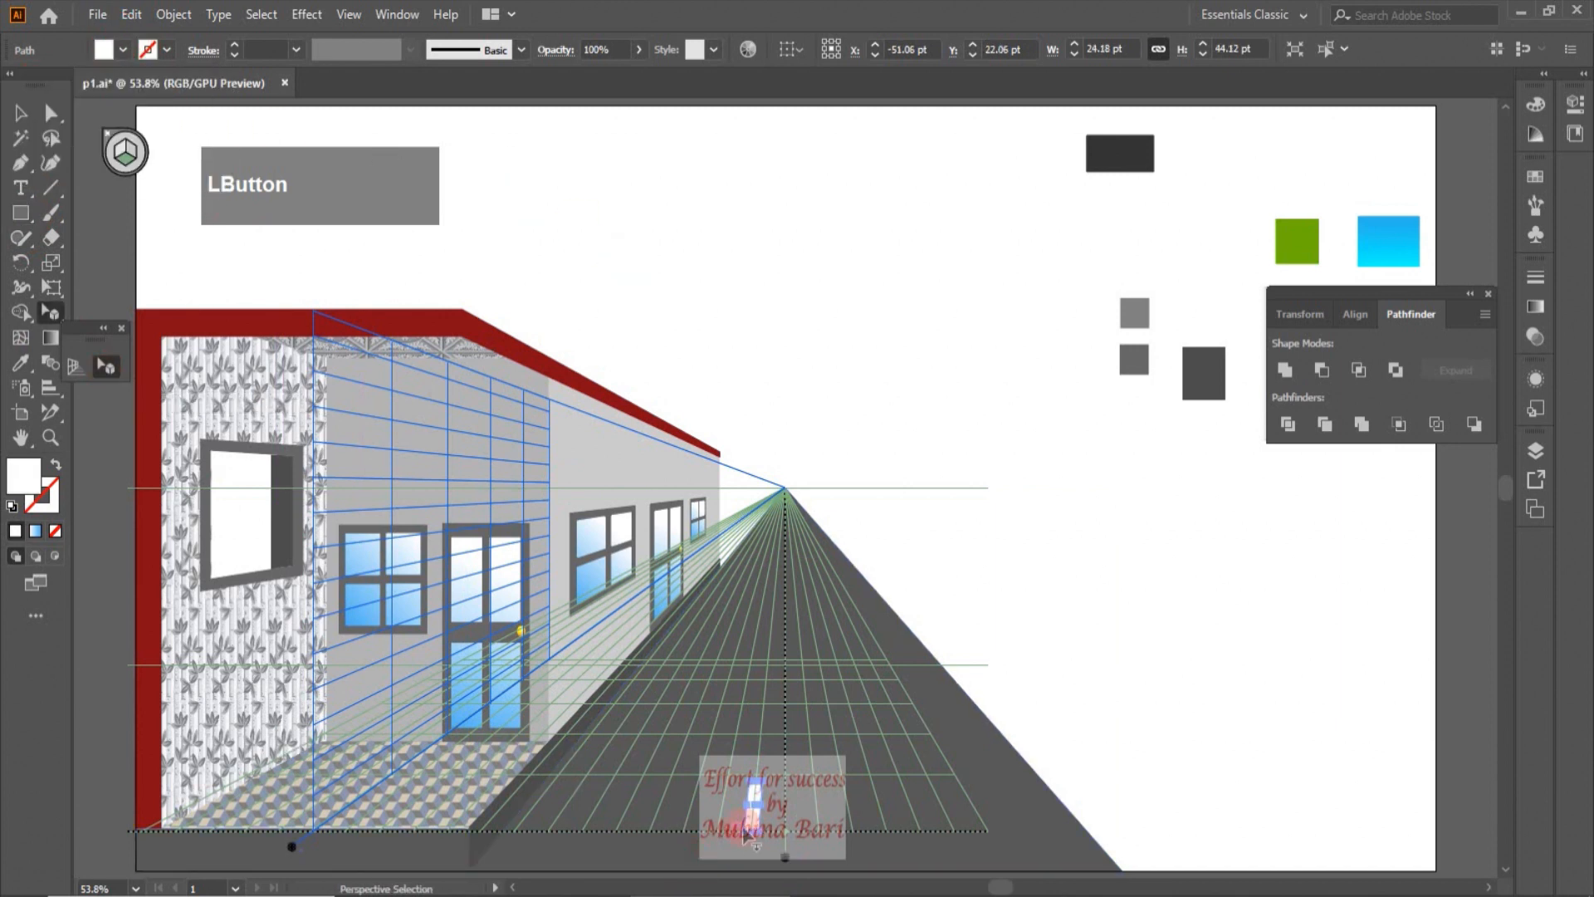
drag(765, 827, 761, 768)
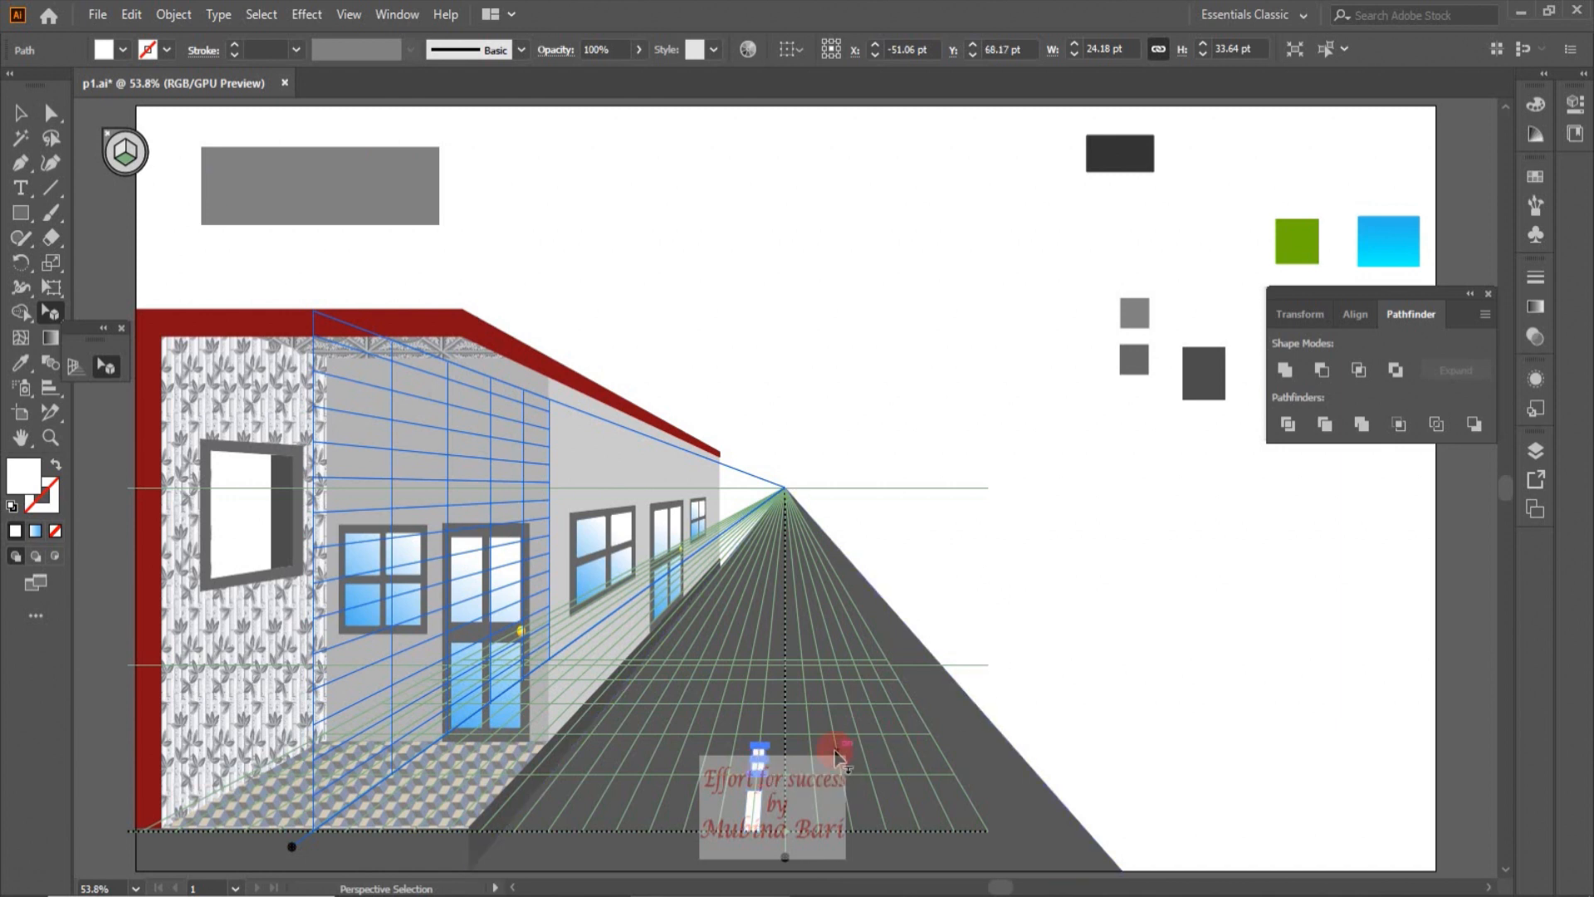
key(ctrl)
key(ctrl+d)
key(ctrl+d)
key(ctrl+d)
key(ctrl+d)
key(ctrl+d)
key(ctrl+d)
key(ctrl+d)
key(ctrl+d)
key(ctrl+d)
key(ctrl+d)
key(ctrl+d)
key(ctrl+d)
key(ctrl+d)
key(ctrl+d)
key(ctrl+d)
click(512, 830)
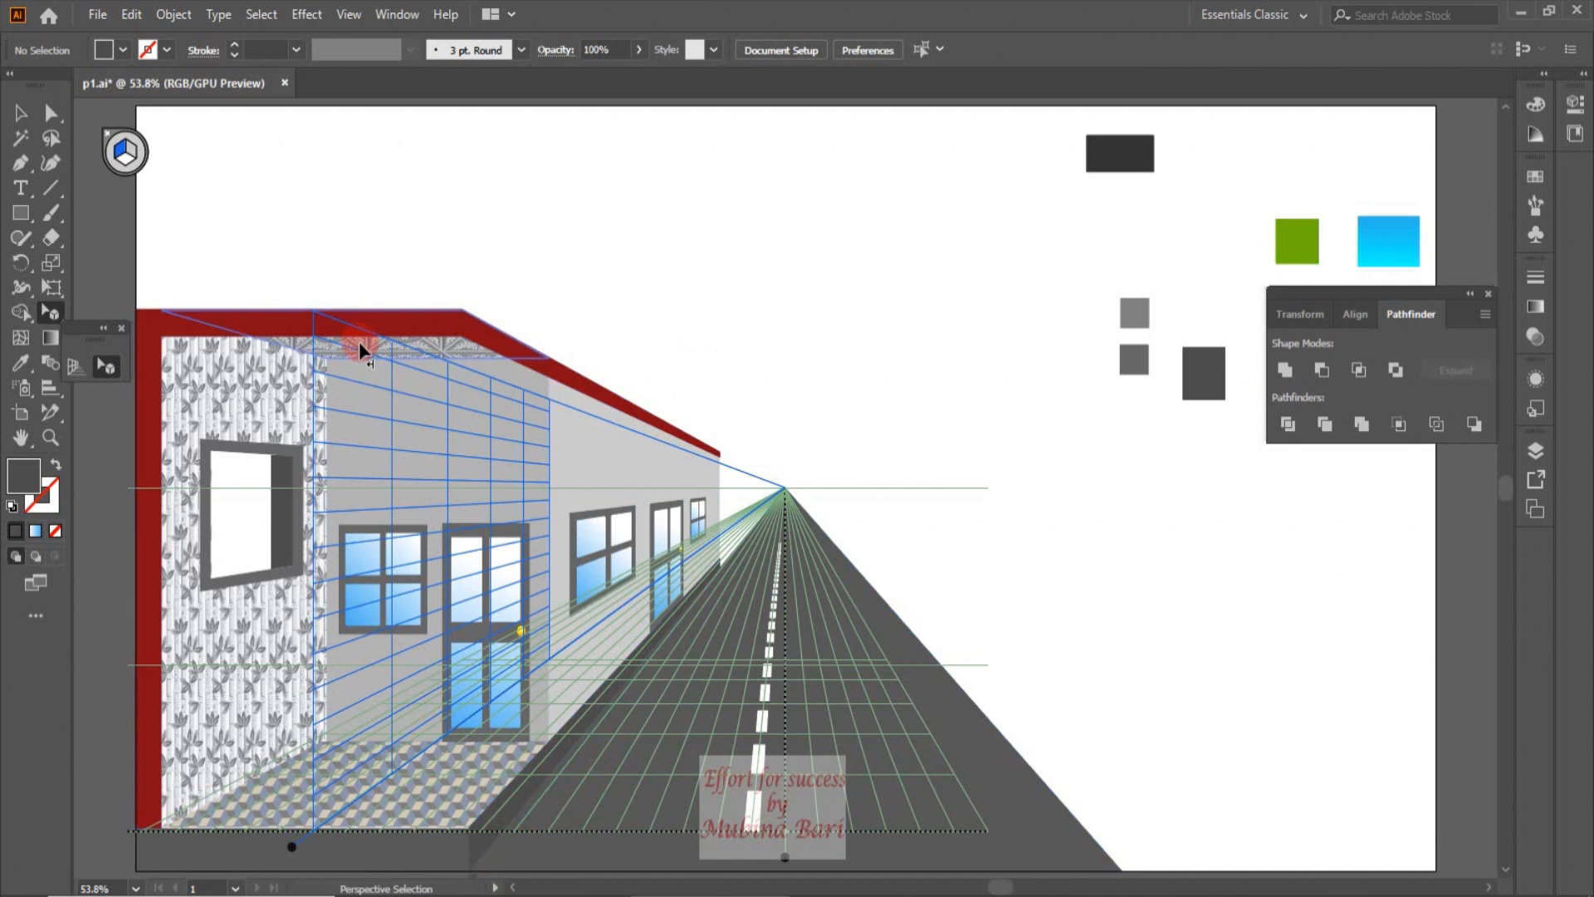
Draw a sidewalk strip about 90 pt wide along the road's left edge, filled with the darker small gray swatch's color.
key(m)
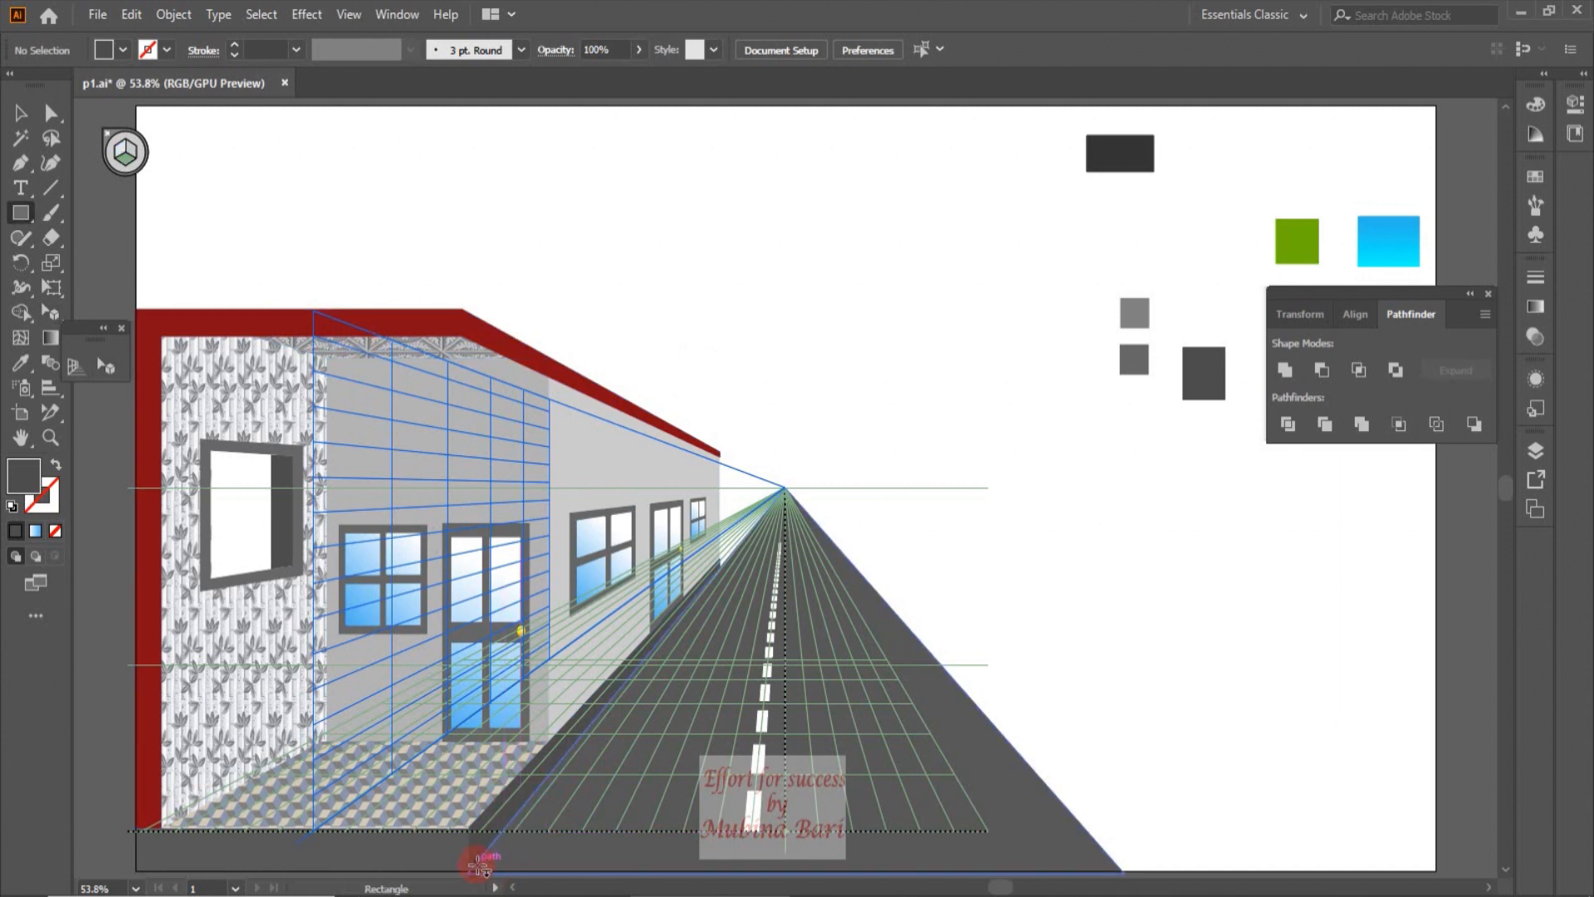
drag(480, 871, 777, 503)
key(shift+v)
click(20, 362)
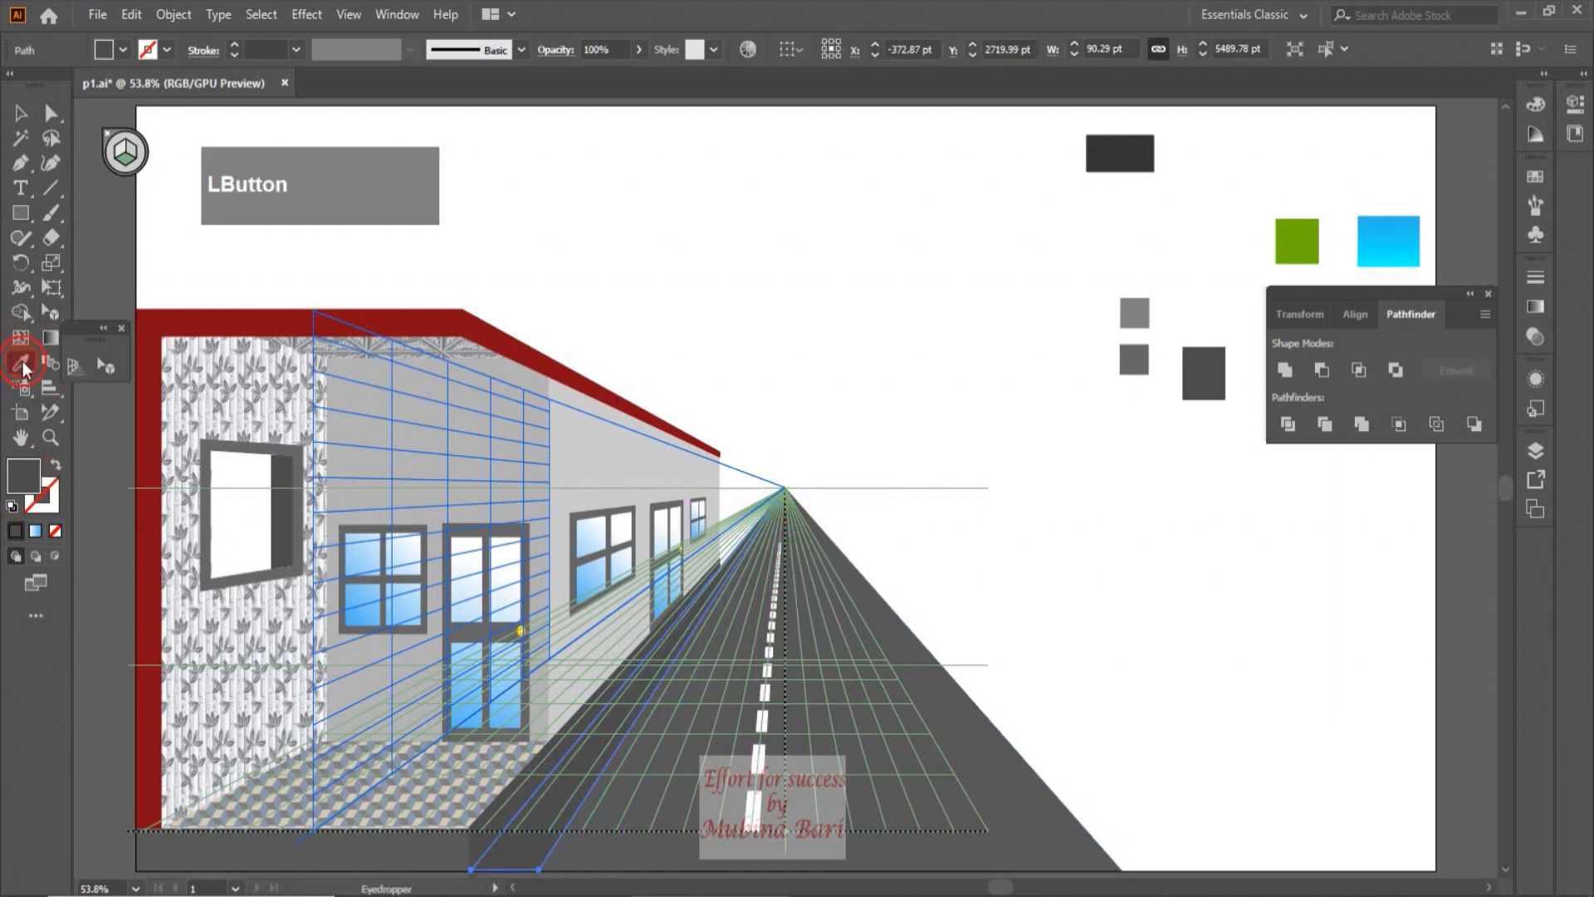
click(1129, 355)
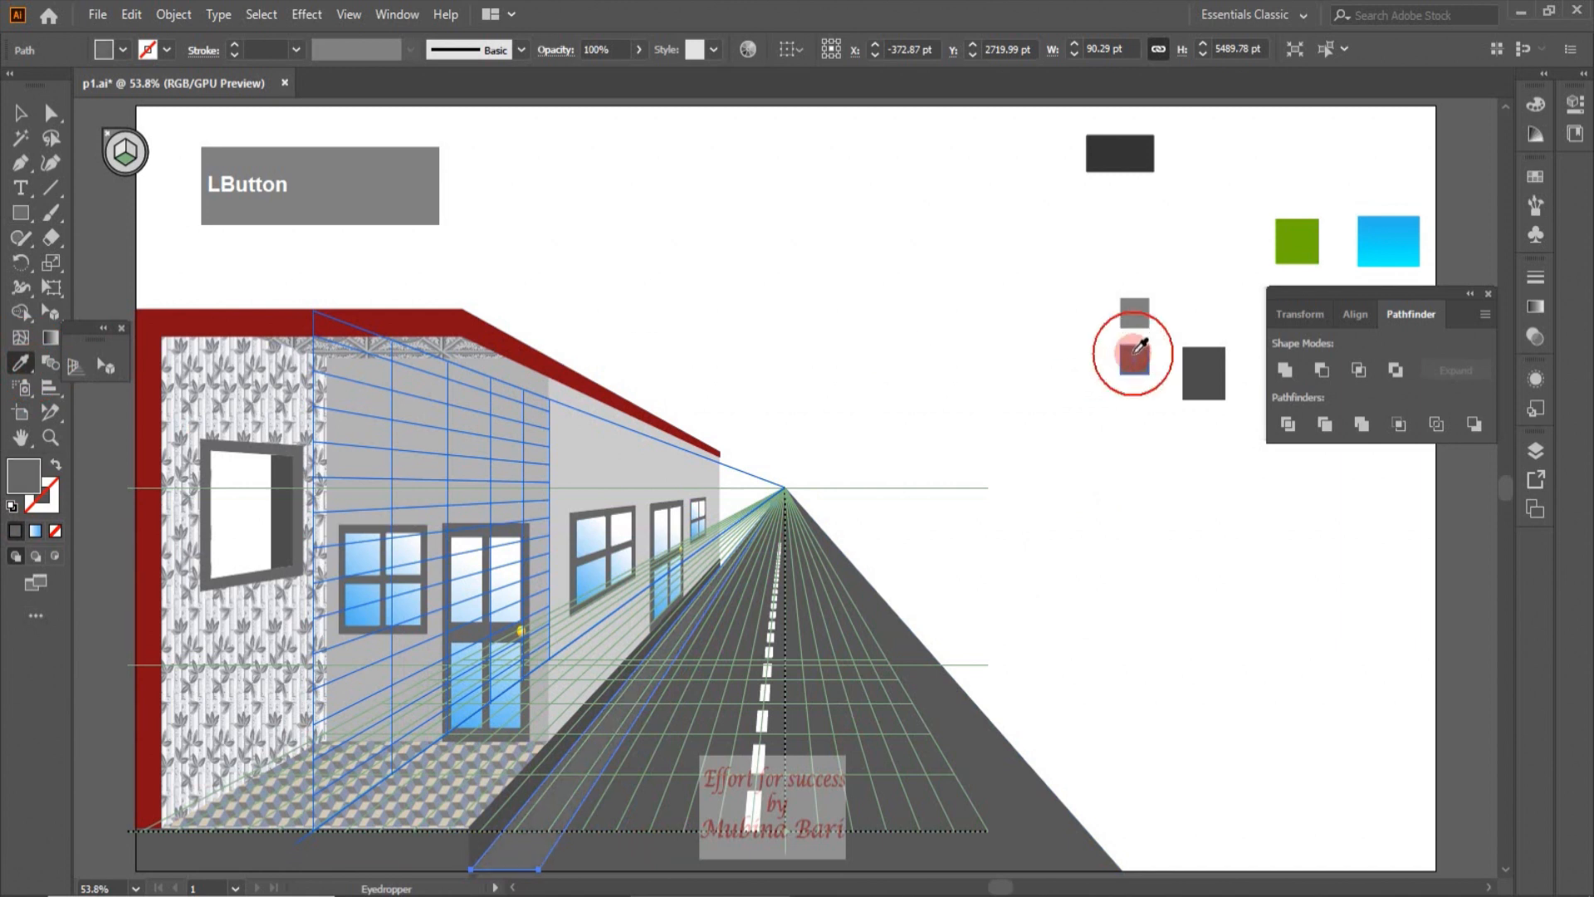
Copy the sidewalk strip in perspective to the road's right edge.
key(shift+v)
drag(522, 869, 1077, 863)
click(1029, 680)
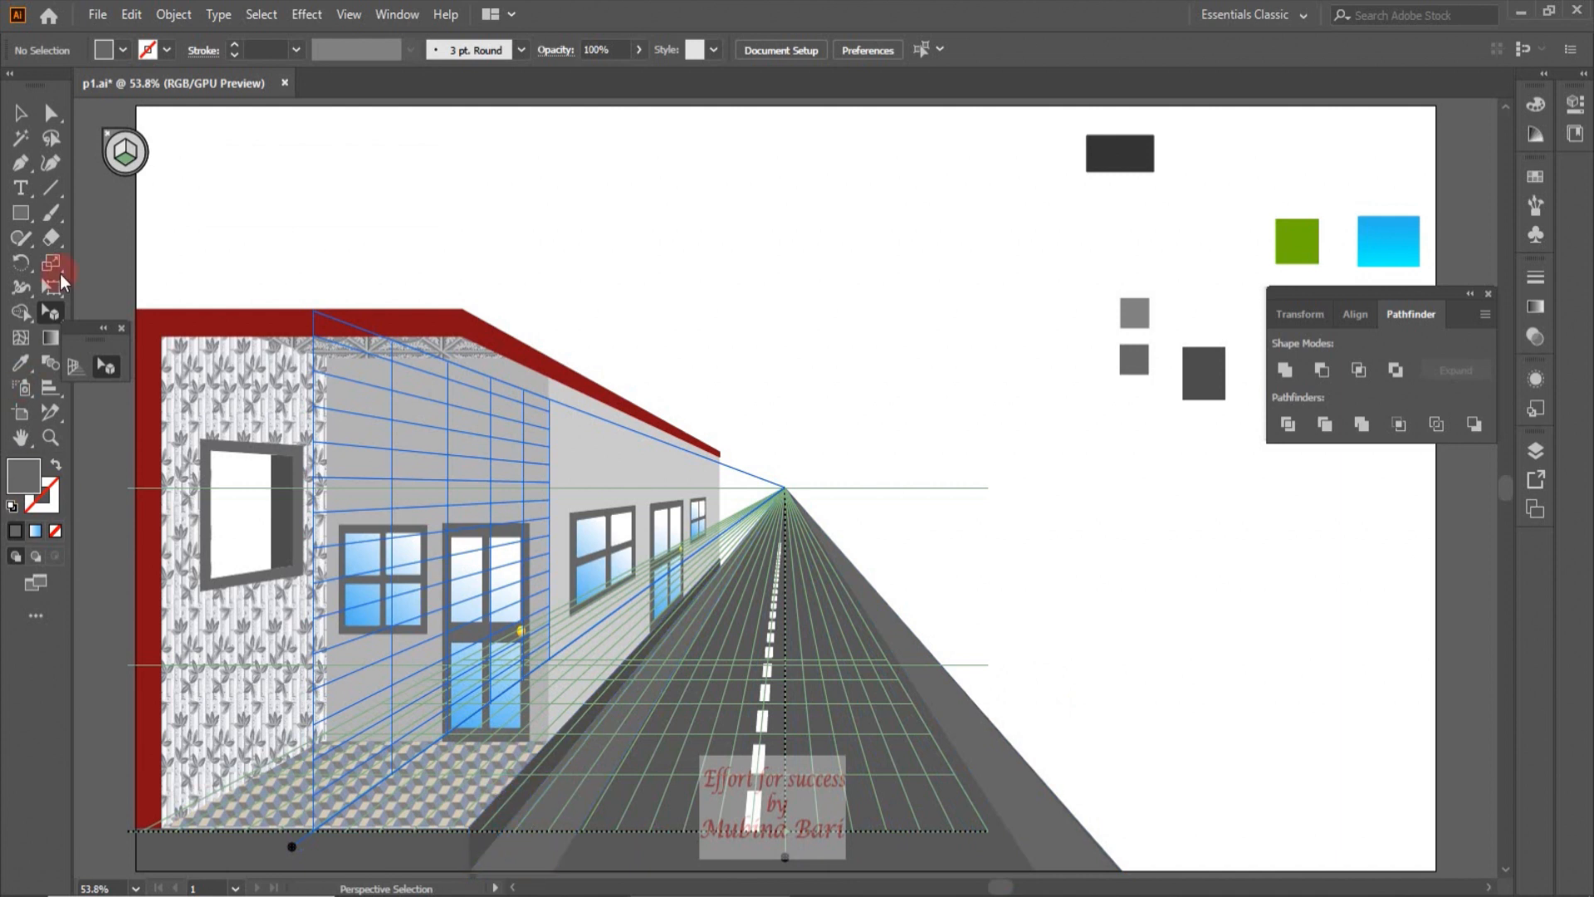
Draw a paving tile about 106 × 27 pt on the left sidewalk's near end in the lighter small swatch's gray, and copy it to the right sidewalk.
click(23, 212)
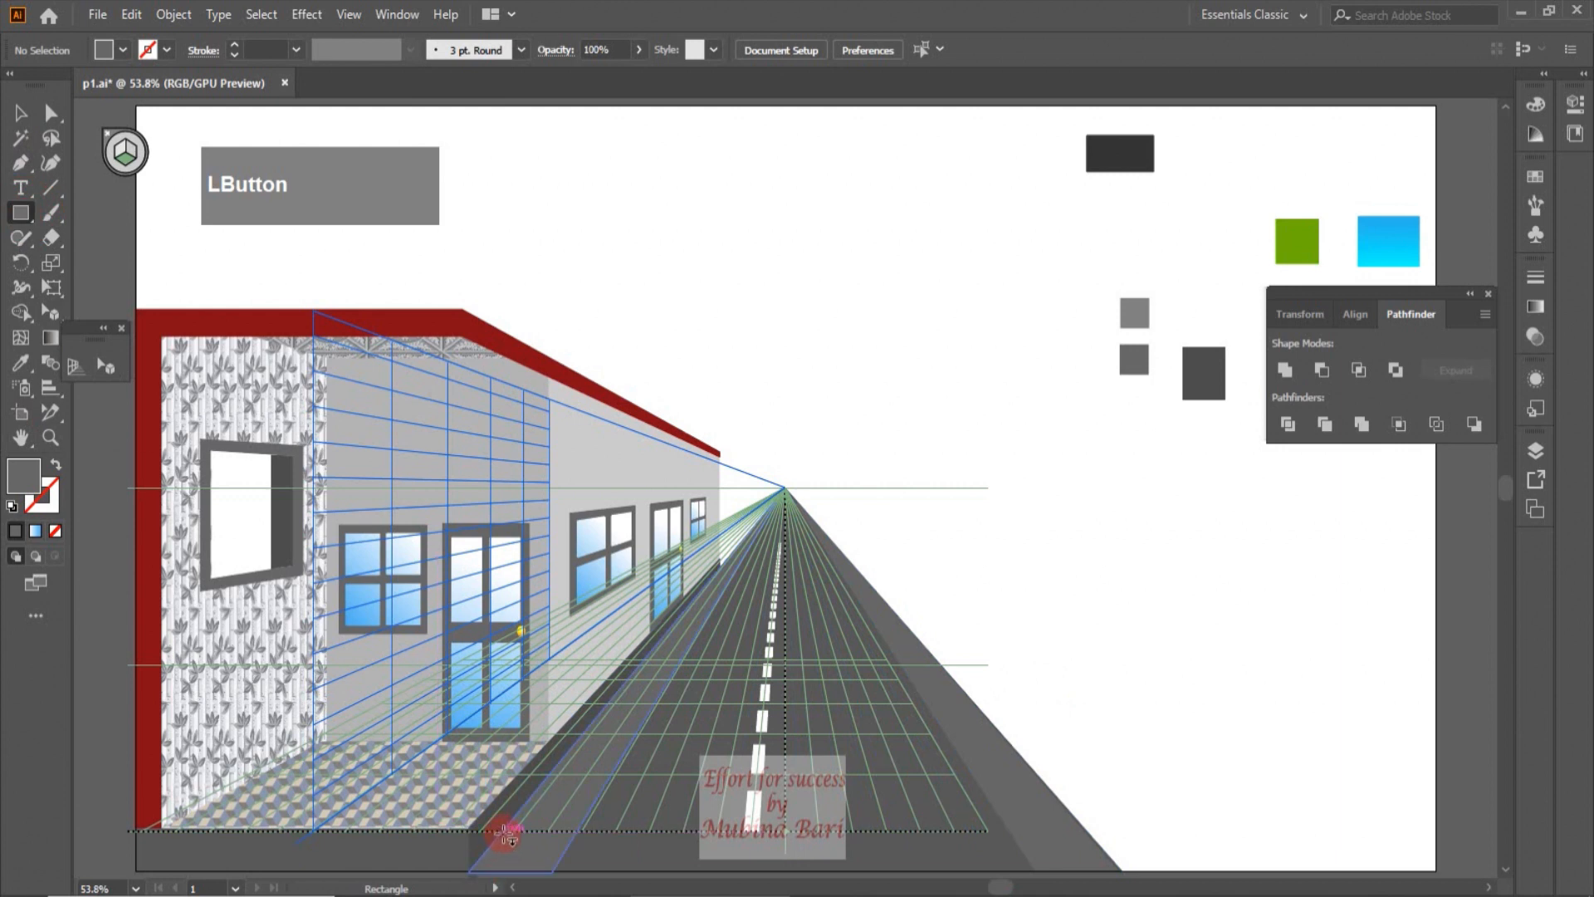
mouse_move(504, 832)
mouse_down()
mouse_move(497, 851)
mouse_move(553, 872)
mouse_up()
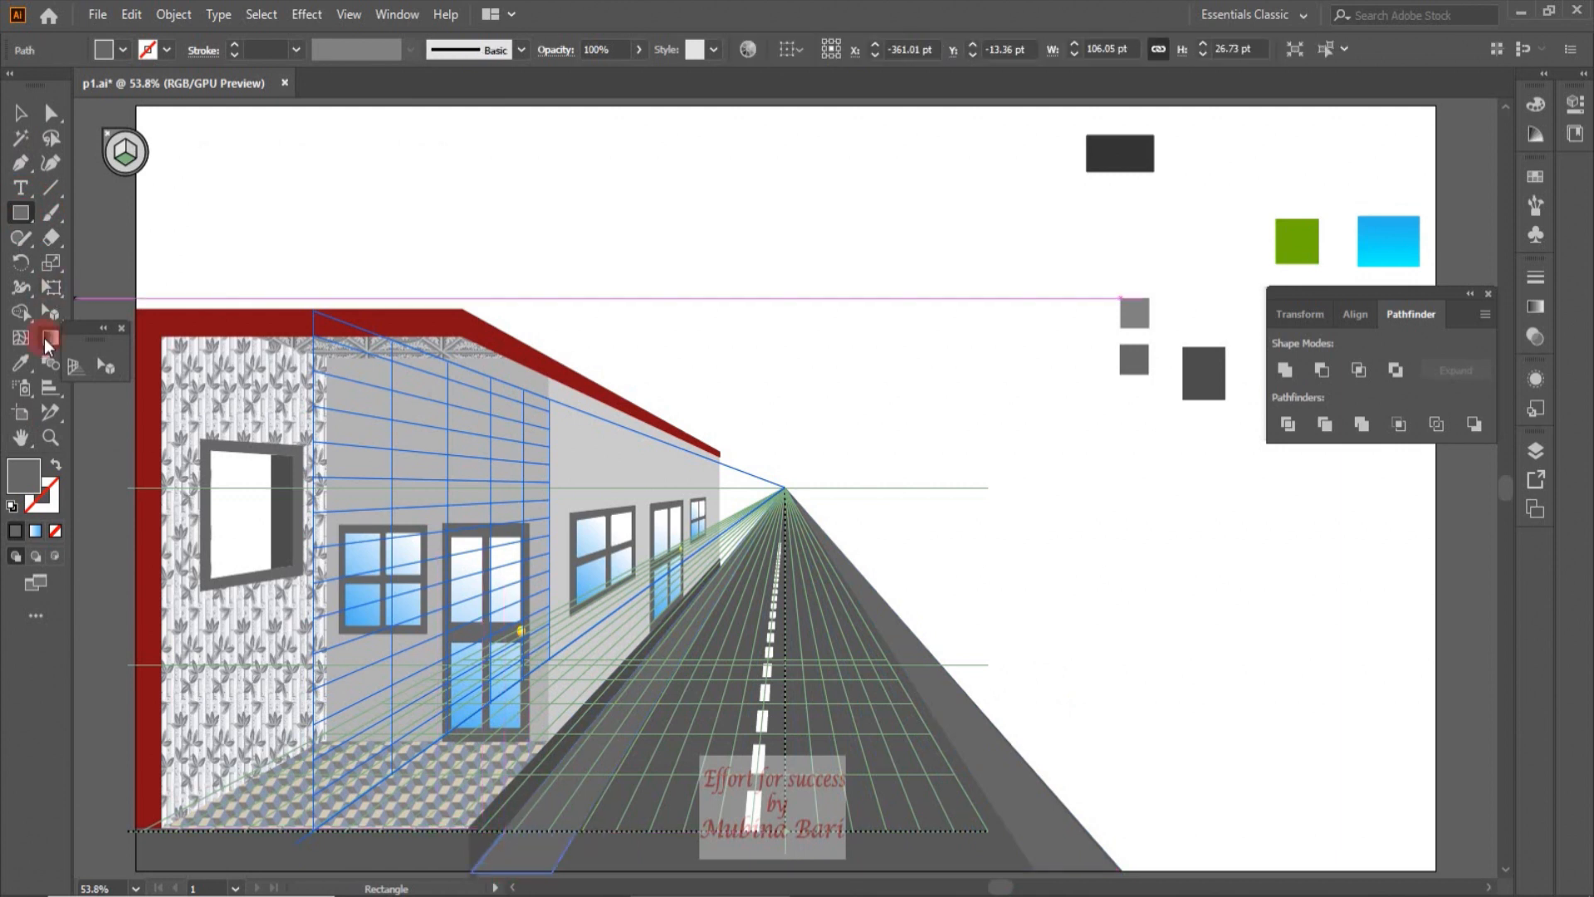
click(21, 364)
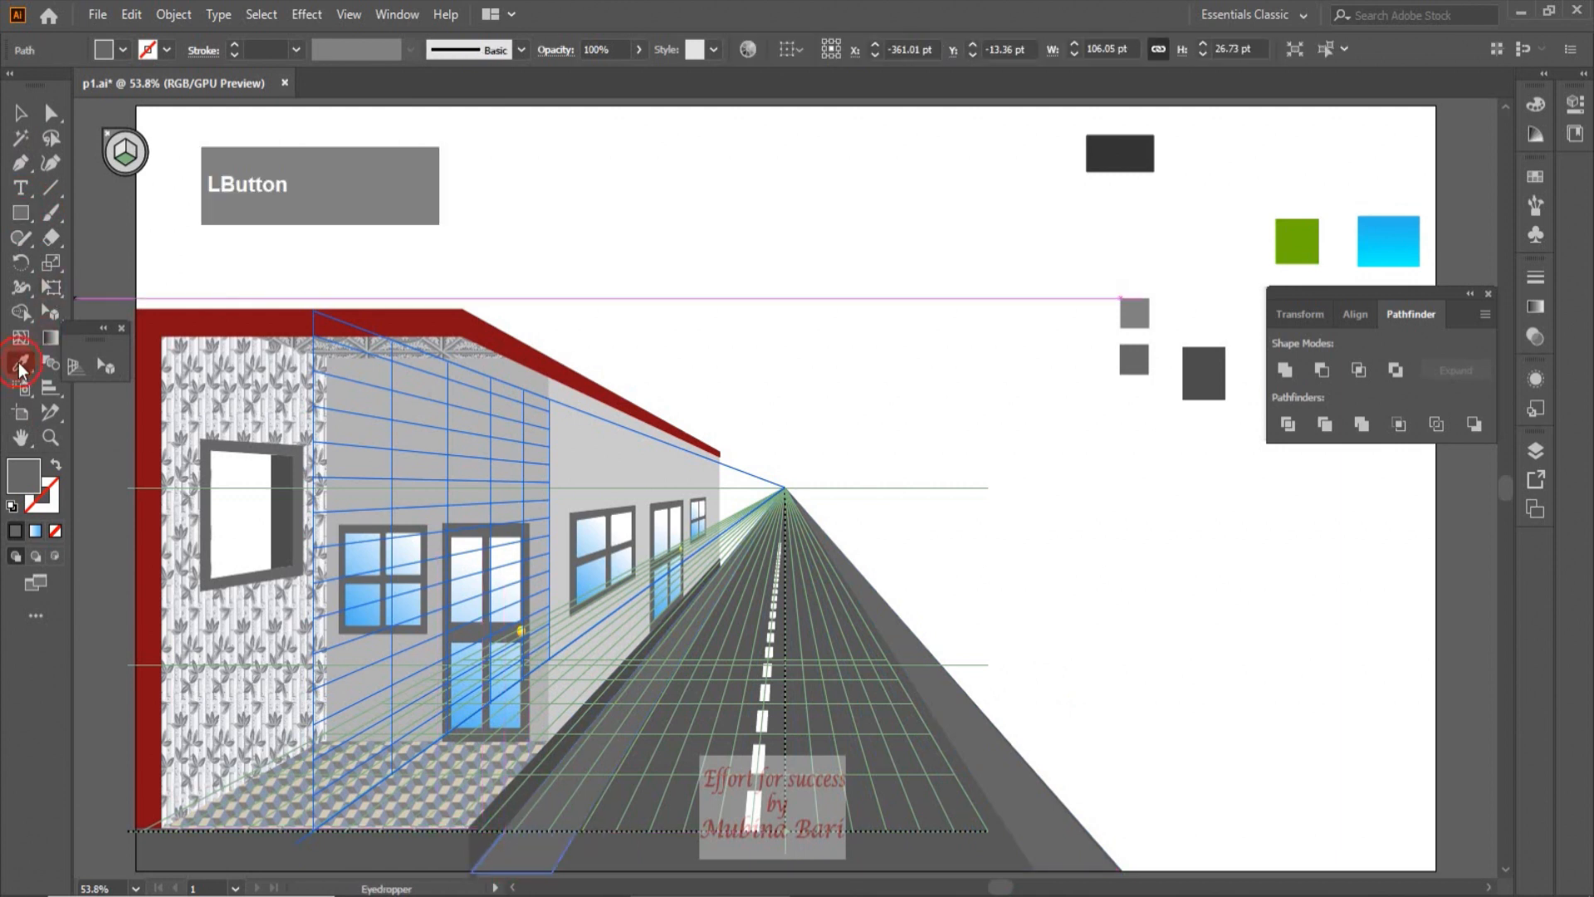
click(1147, 318)
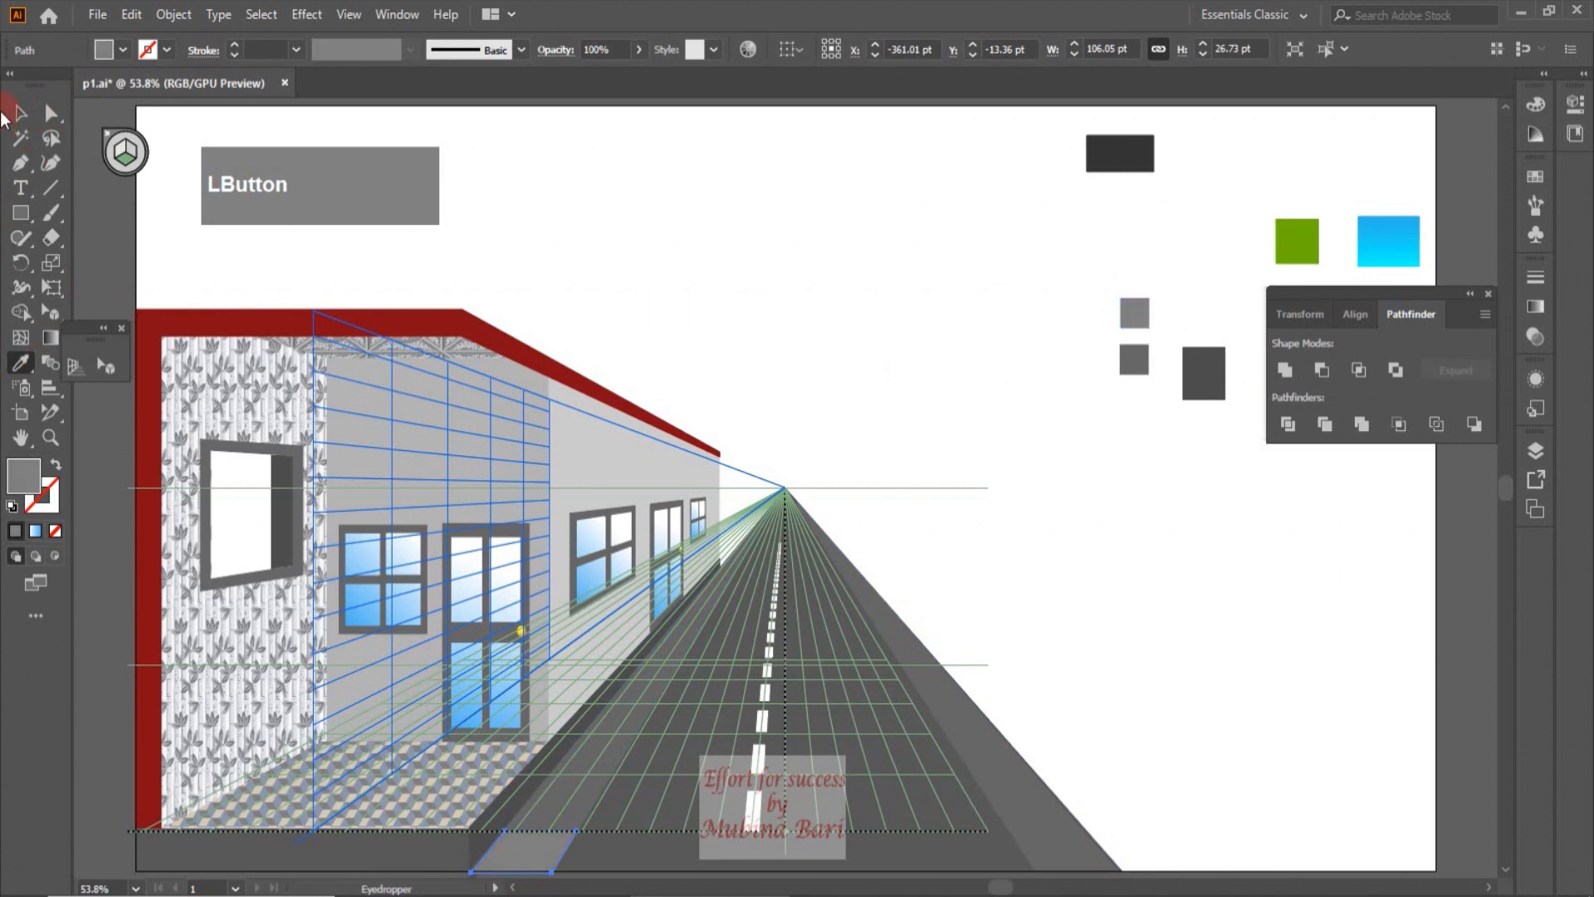
click(106, 367)
drag(531, 869, 1085, 867)
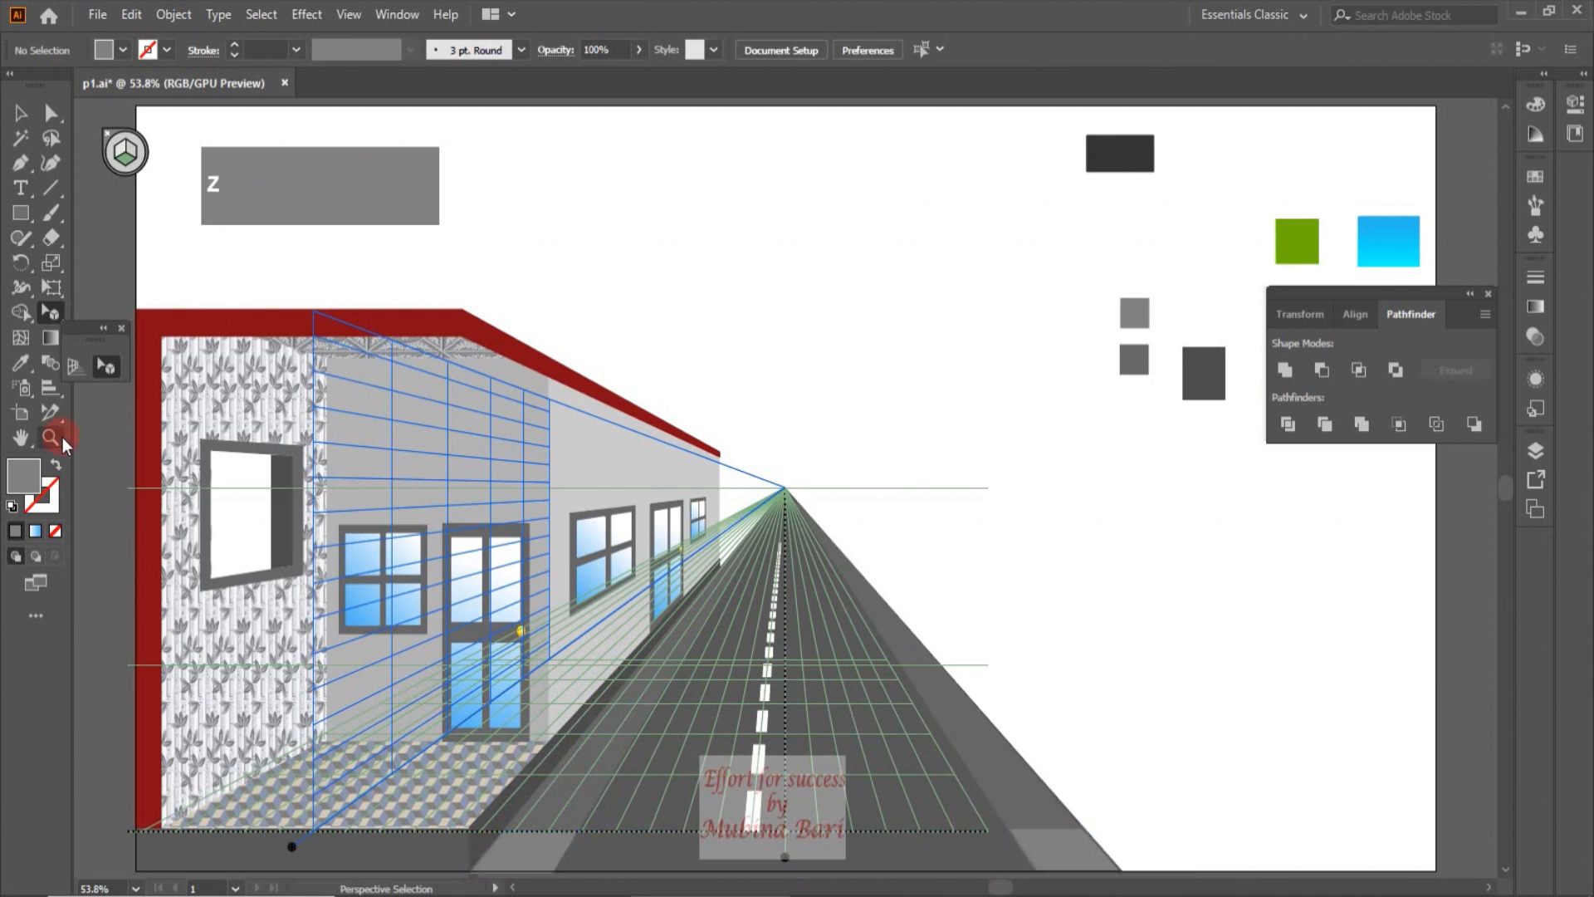
Copy the left sidewalk's paving tile one gap farther back in perspective and repeat the copy along the strip.
click(50, 437)
drag(468, 817, 605, 876)
key(shift+v)
click(639, 757)
drag(640, 757, 699, 660)
key(ctrl+d)
key(ctrl+d)
key(ctrl+d)
key(ctrl+d)
key(ctrl+d)
key(ctrl+d)
key(ctrl+d)
key(ctrl+d)
key(ctrl+d)
key(ctrl+d)
key(ctrl+d)
key(ctrl+d)
key(ctrl+d)
key(ctrl+d)
key(ctrl+d)
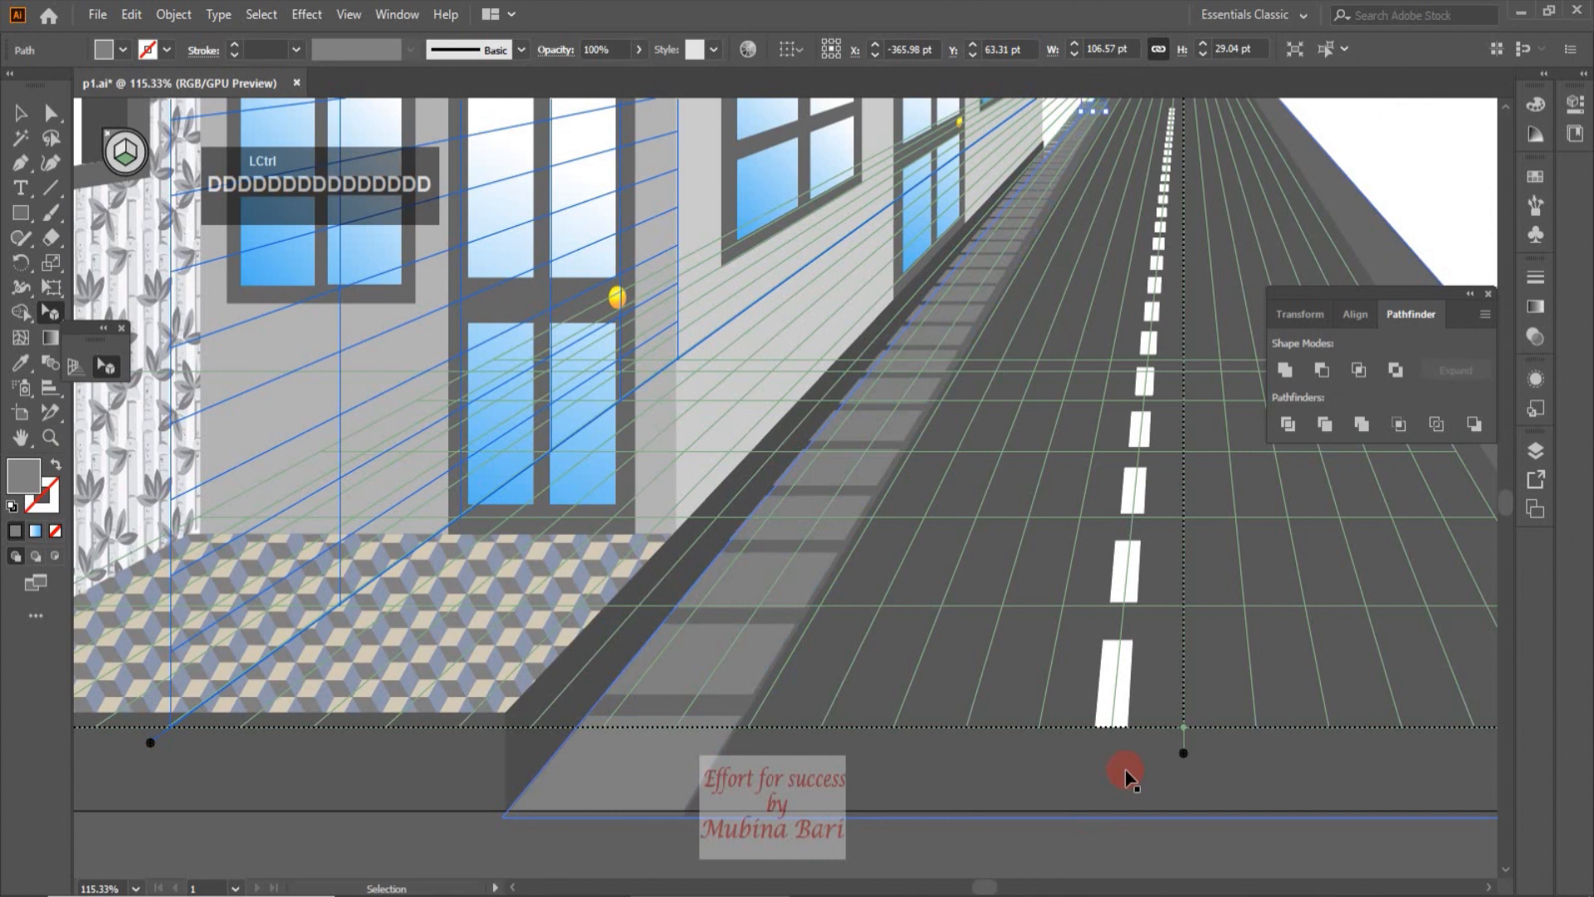
Copy the right sidewalk's paving tile one gap farther back in perspective and repeat the copy along the strip.
click(20, 438)
drag(1453, 681, 1157, 676)
key(shift+v)
click(1316, 765)
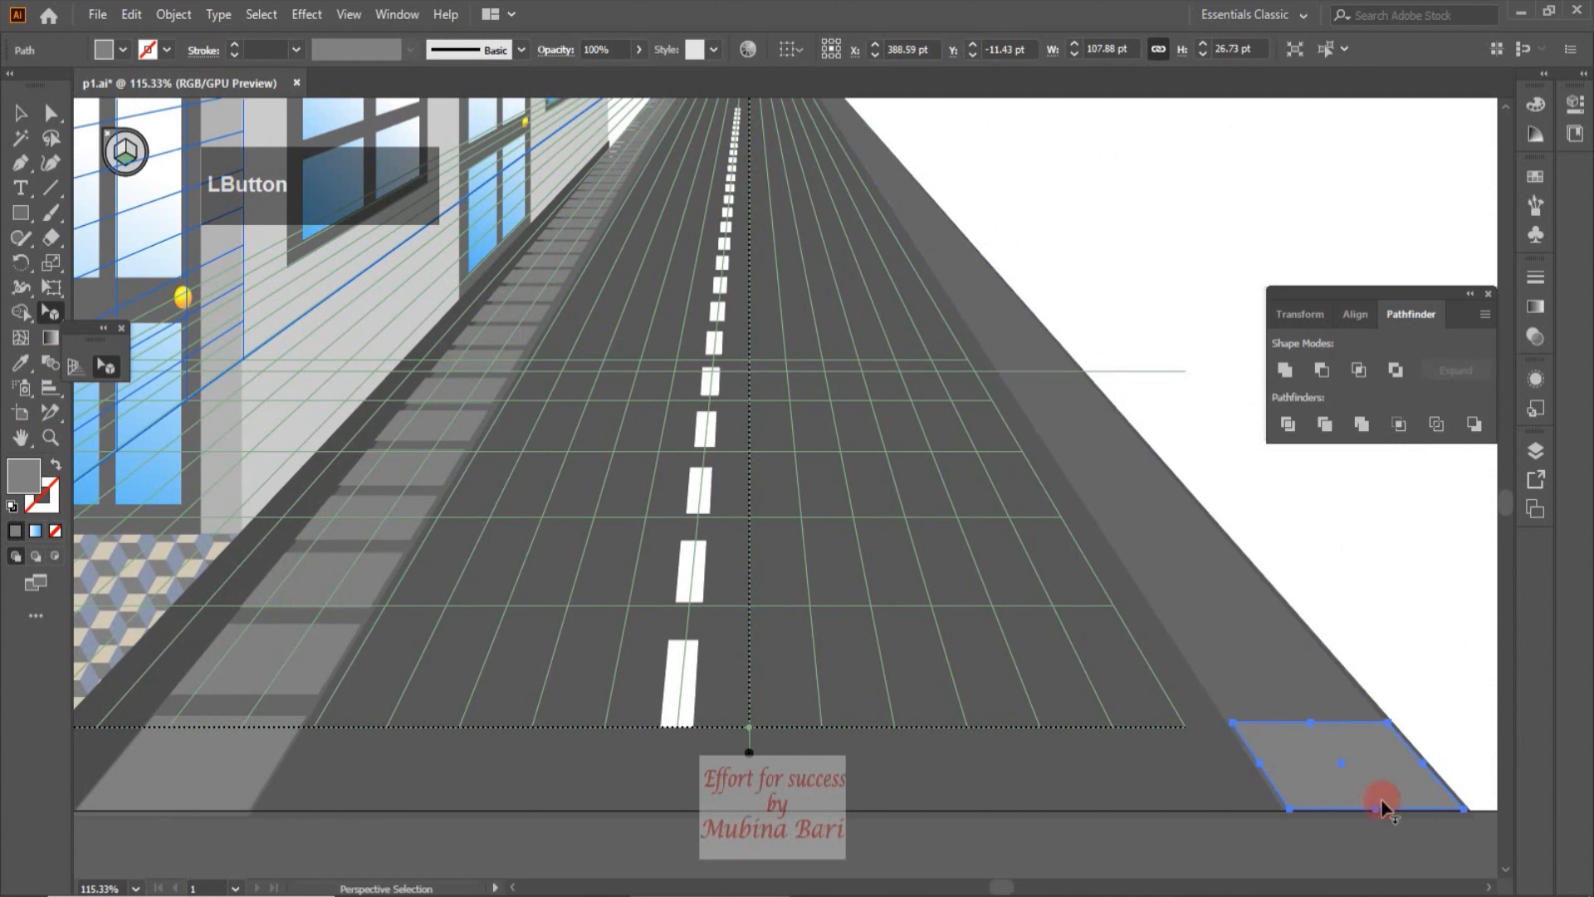
drag(1369, 776, 1293, 660)
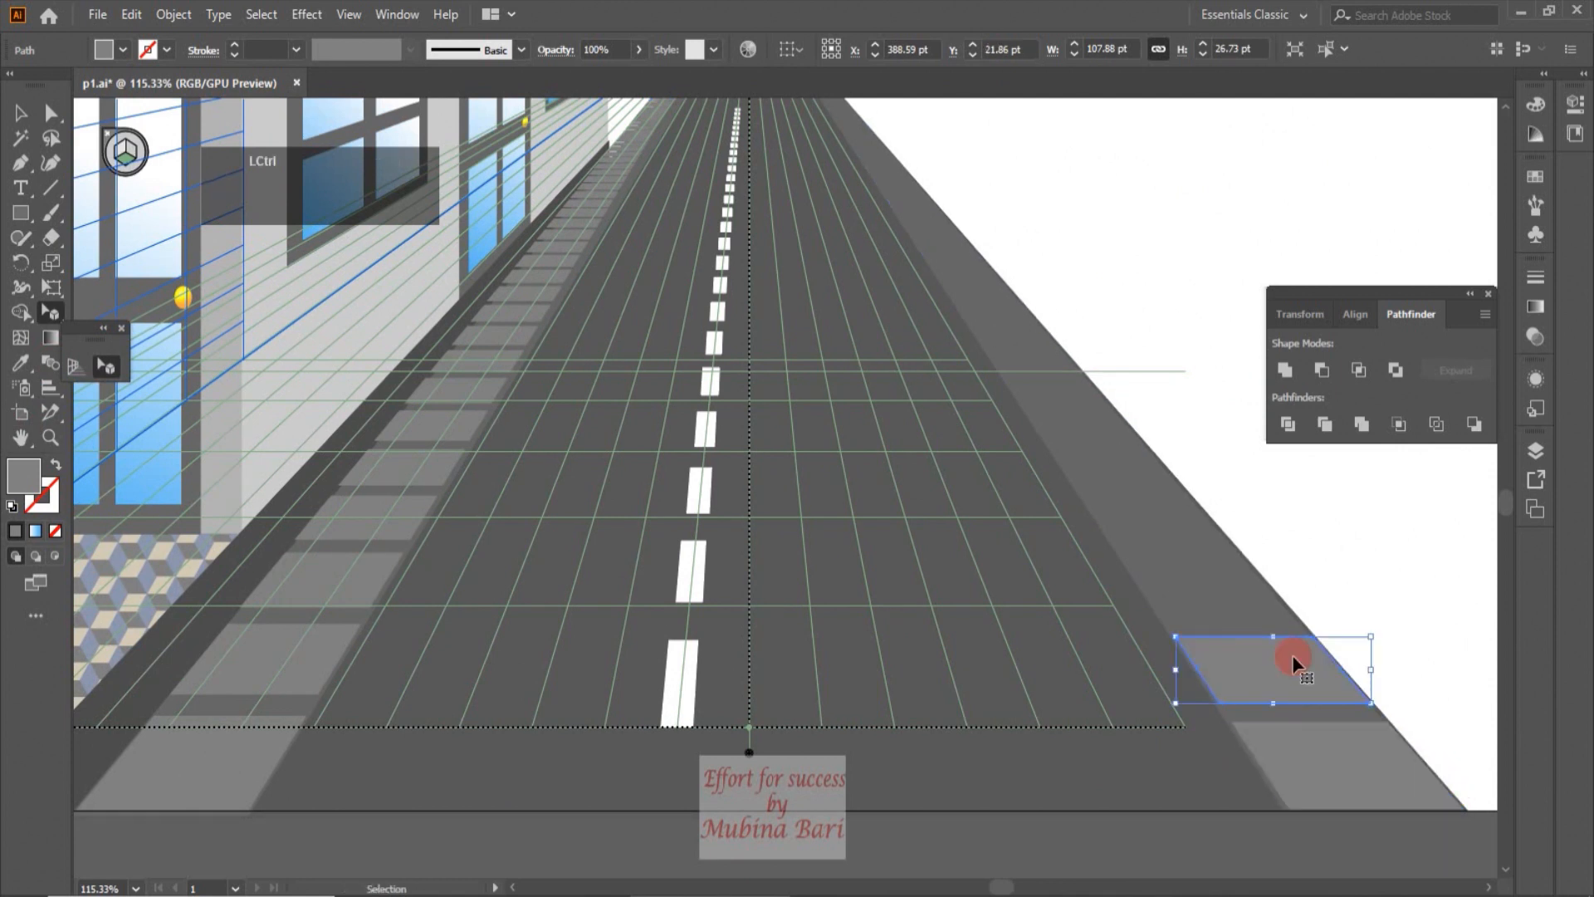
key(ctrl+d)
key(ctrl+d)
key(ctrl+d)
key(ctrl+d)
key(ctrl+d)
key(ctrl+d)
key(ctrl+d)
key(ctrl+d)
key(ctrl+d)
key(ctrl+d)
key(ctrl+d)
key(ctrl+d)
key(ctrl+d)
key(ctrl+d)
key(ctrl+d)
key(ctrl+d)
key(ctrl+d)
key(ctrl+d)
key(ctrl+d)
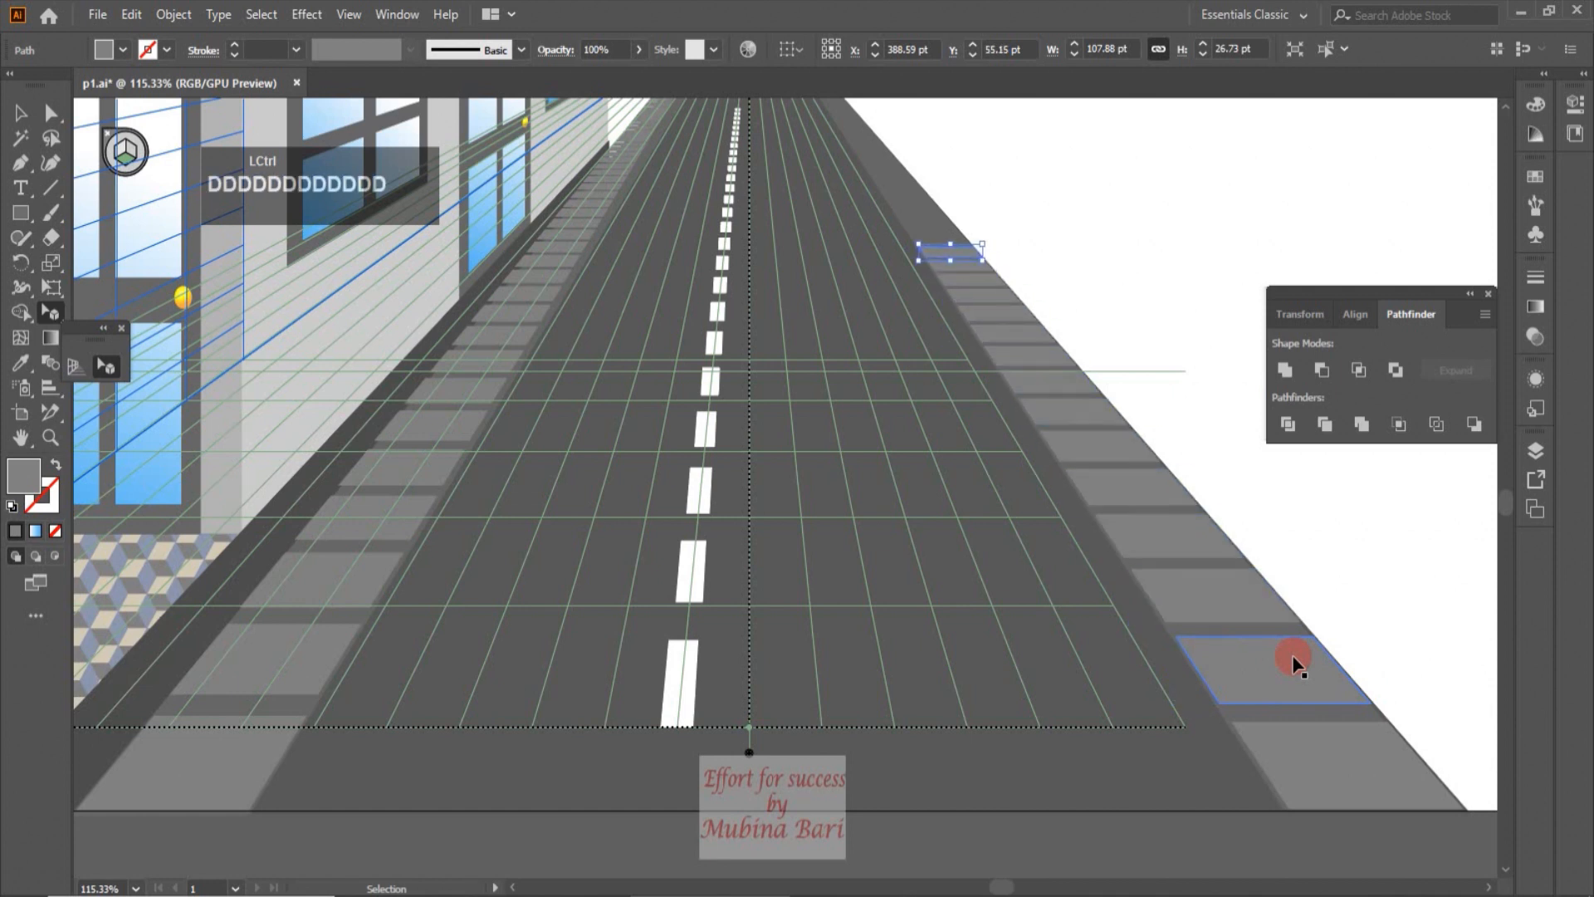
Delete the four gray reference swatches beside the drawing and clear the Pathfinder controls from the workspace.
click(135, 889)
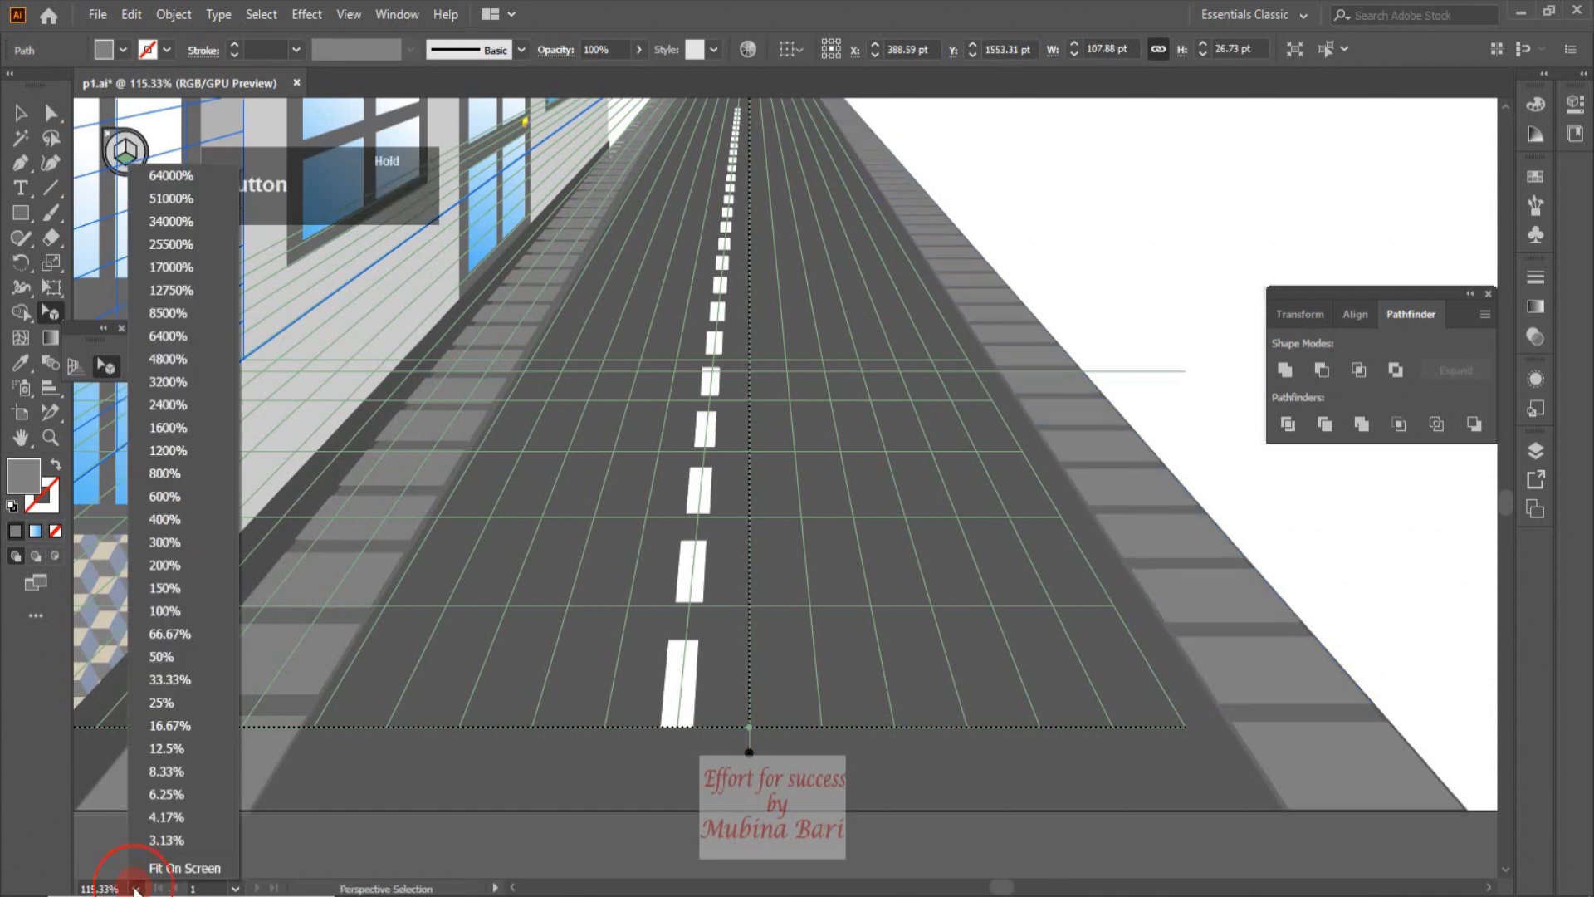
click(145, 857)
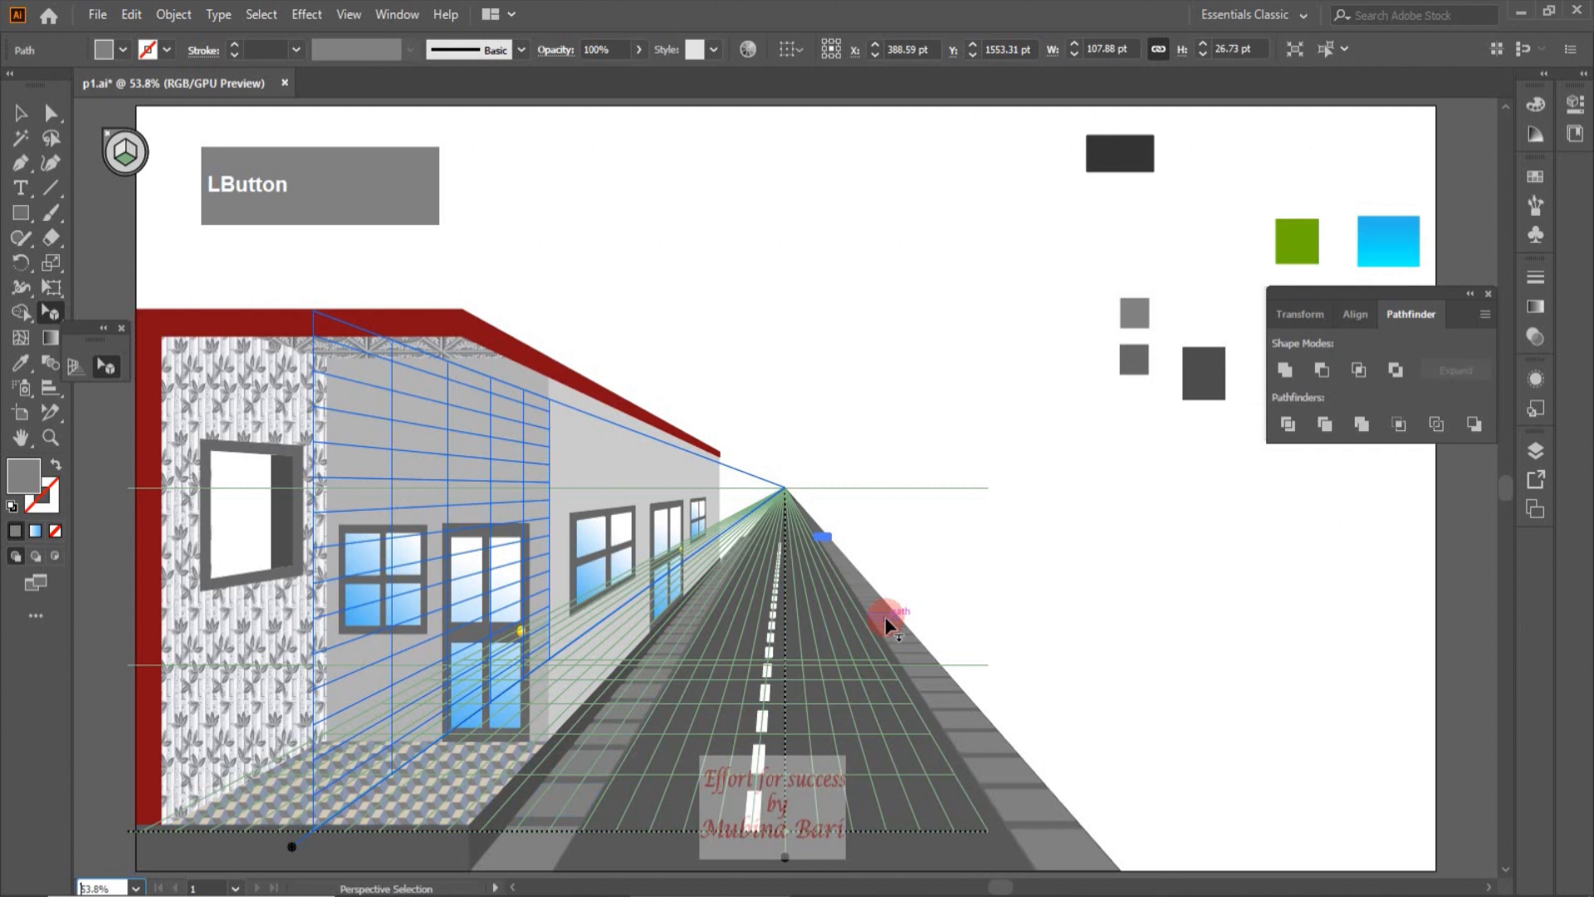
click(1488, 293)
click(1492, 292)
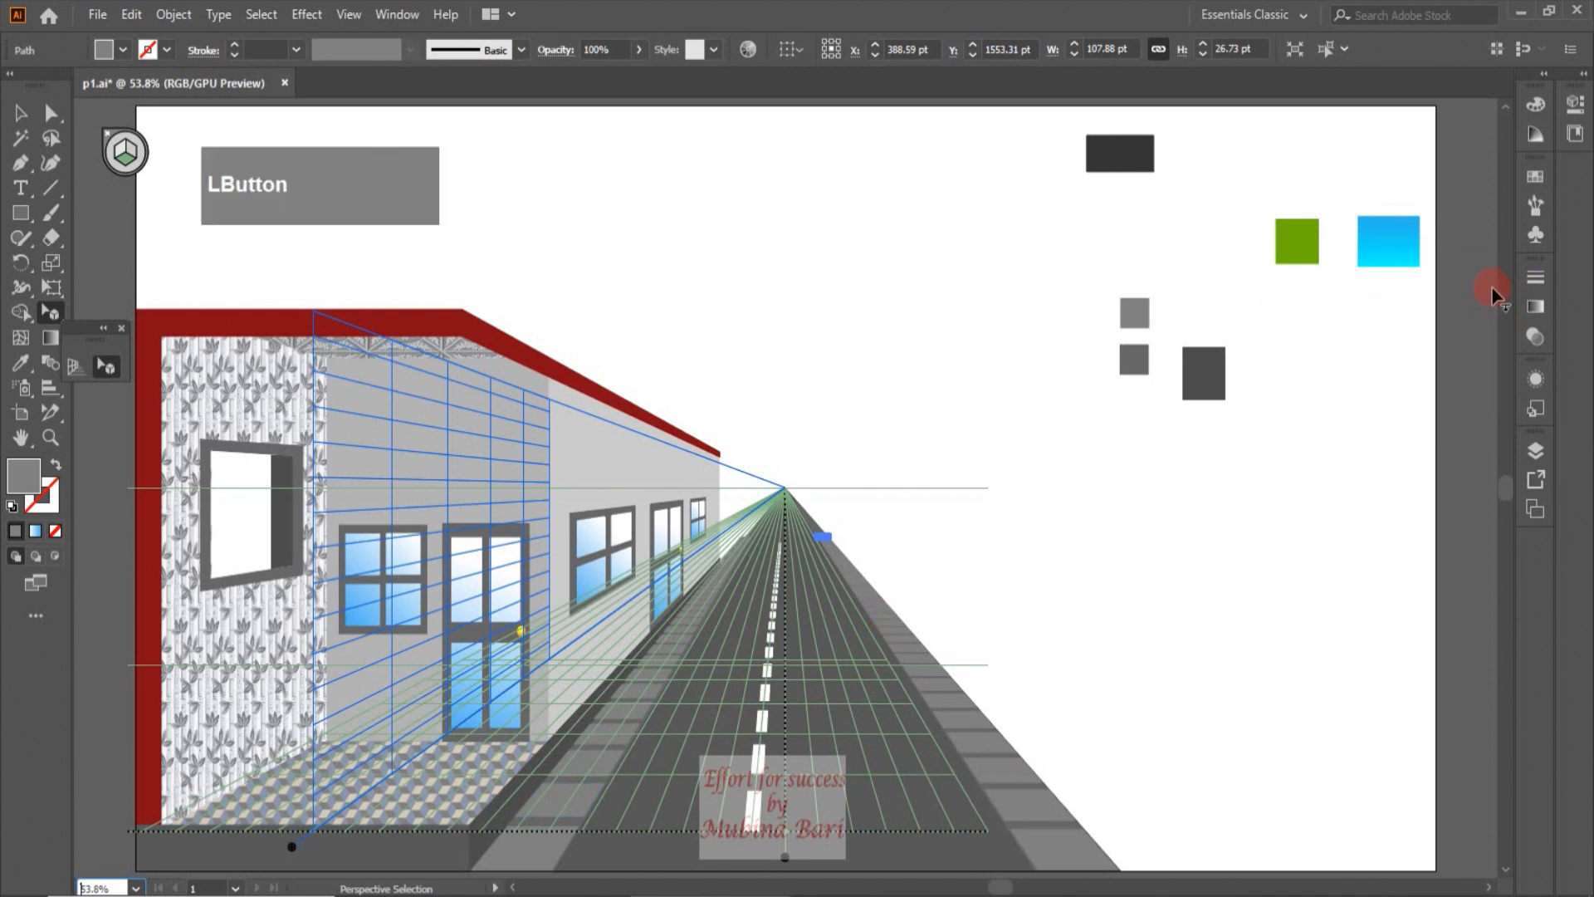
drag(1071, 93, 1205, 421)
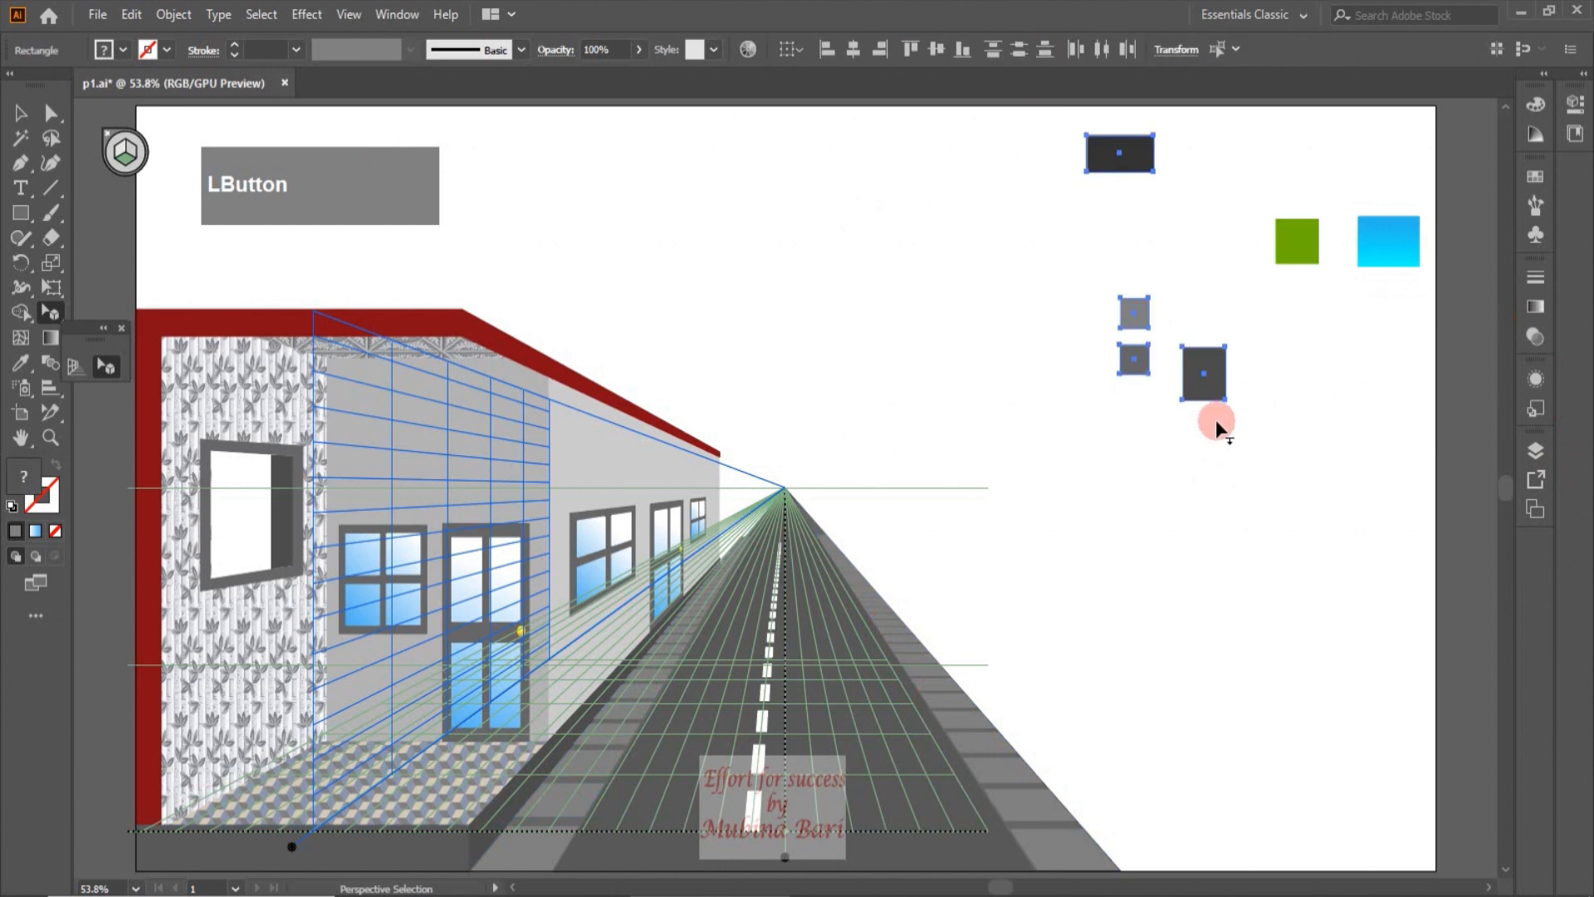
key(Delete)
click(39, 124)
click(1071, 646)
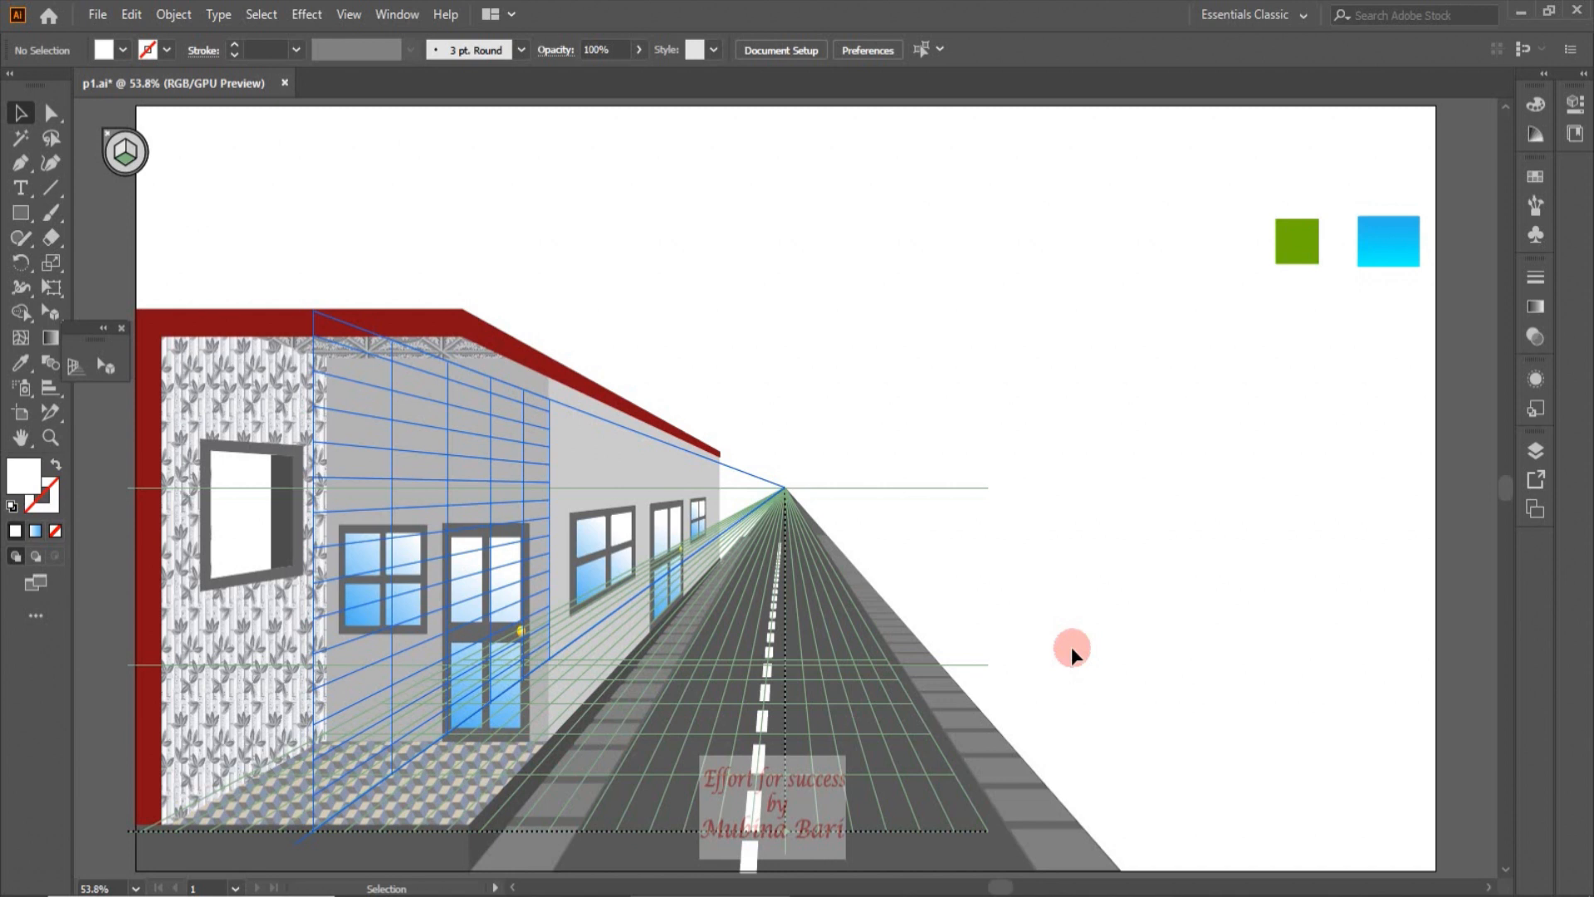
Place instances of the tree, potted plant and guitar symbols in the empty area beside the road.
click(1536, 235)
click(1536, 236)
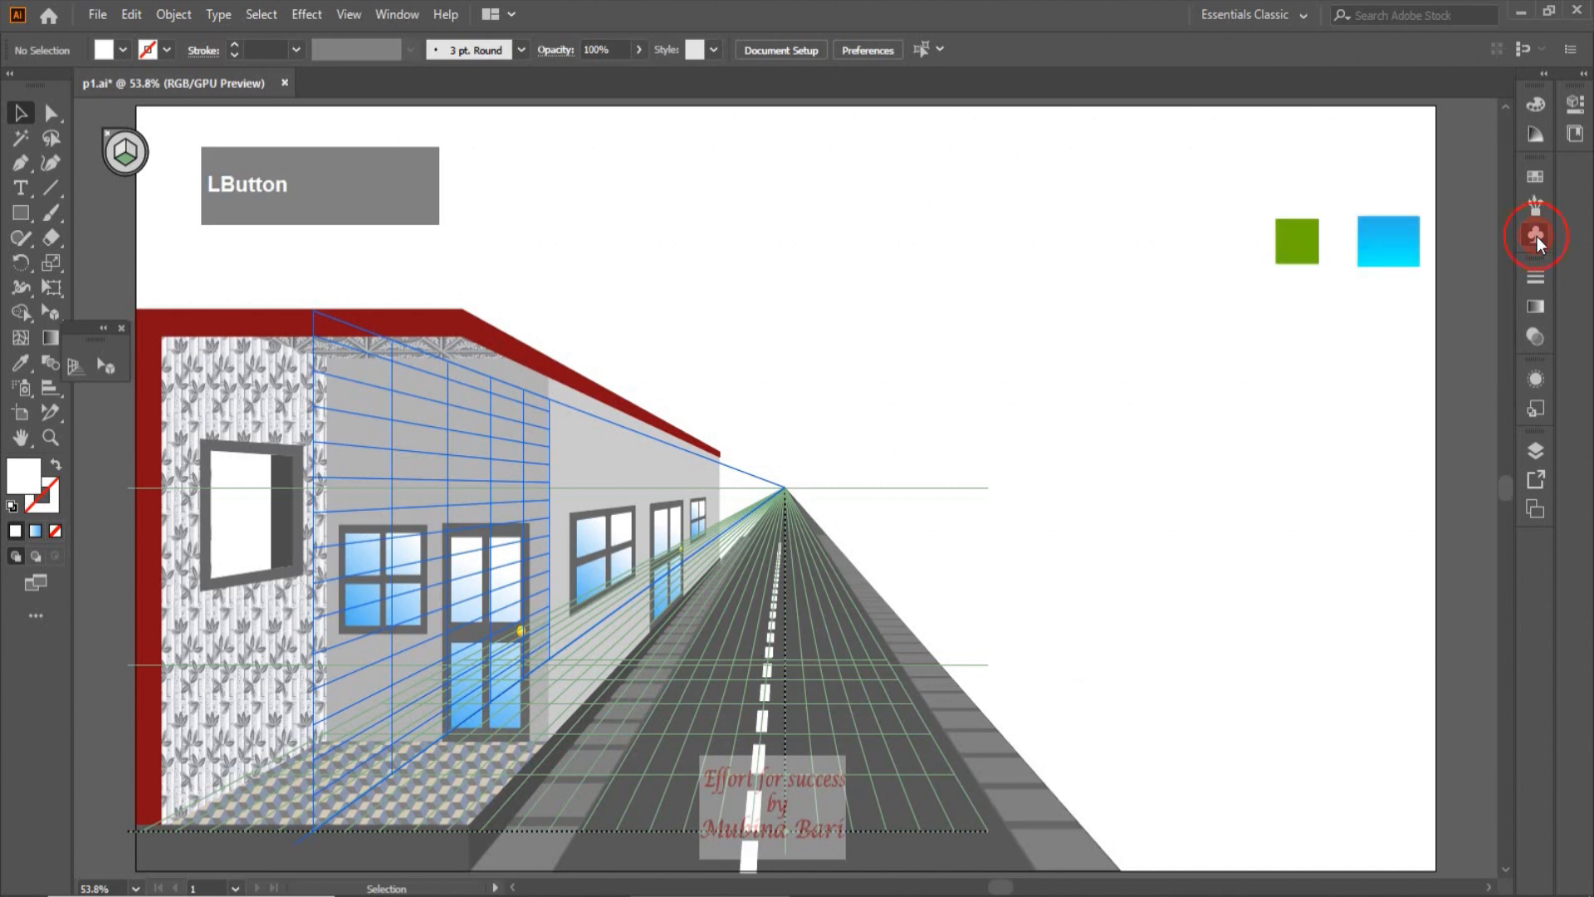
click(1536, 236)
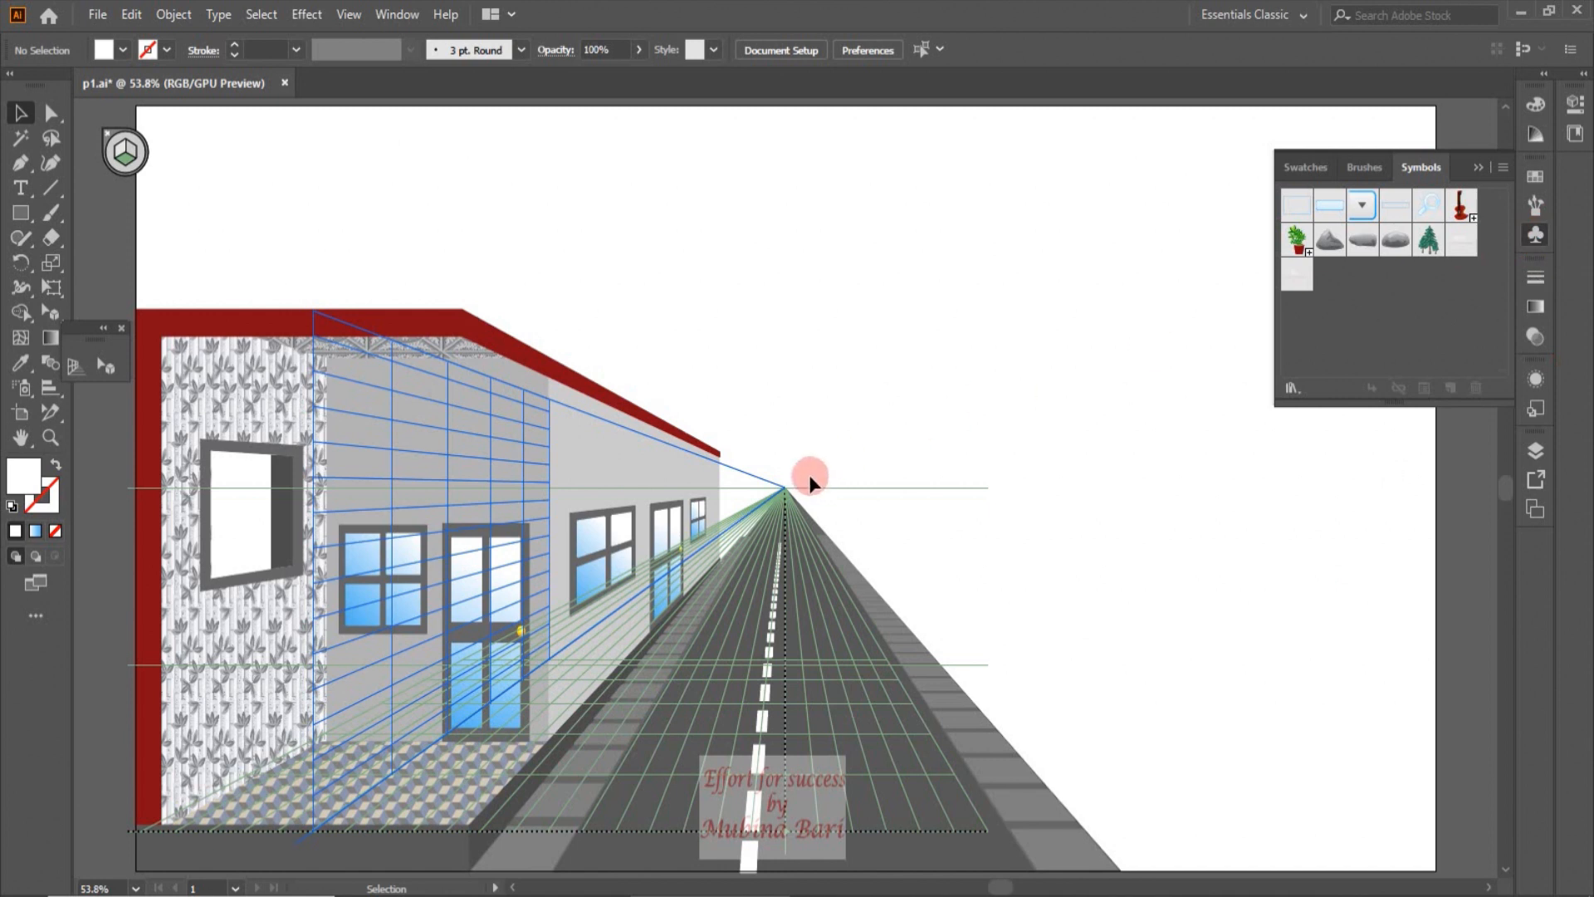
drag(1425, 244, 1099, 510)
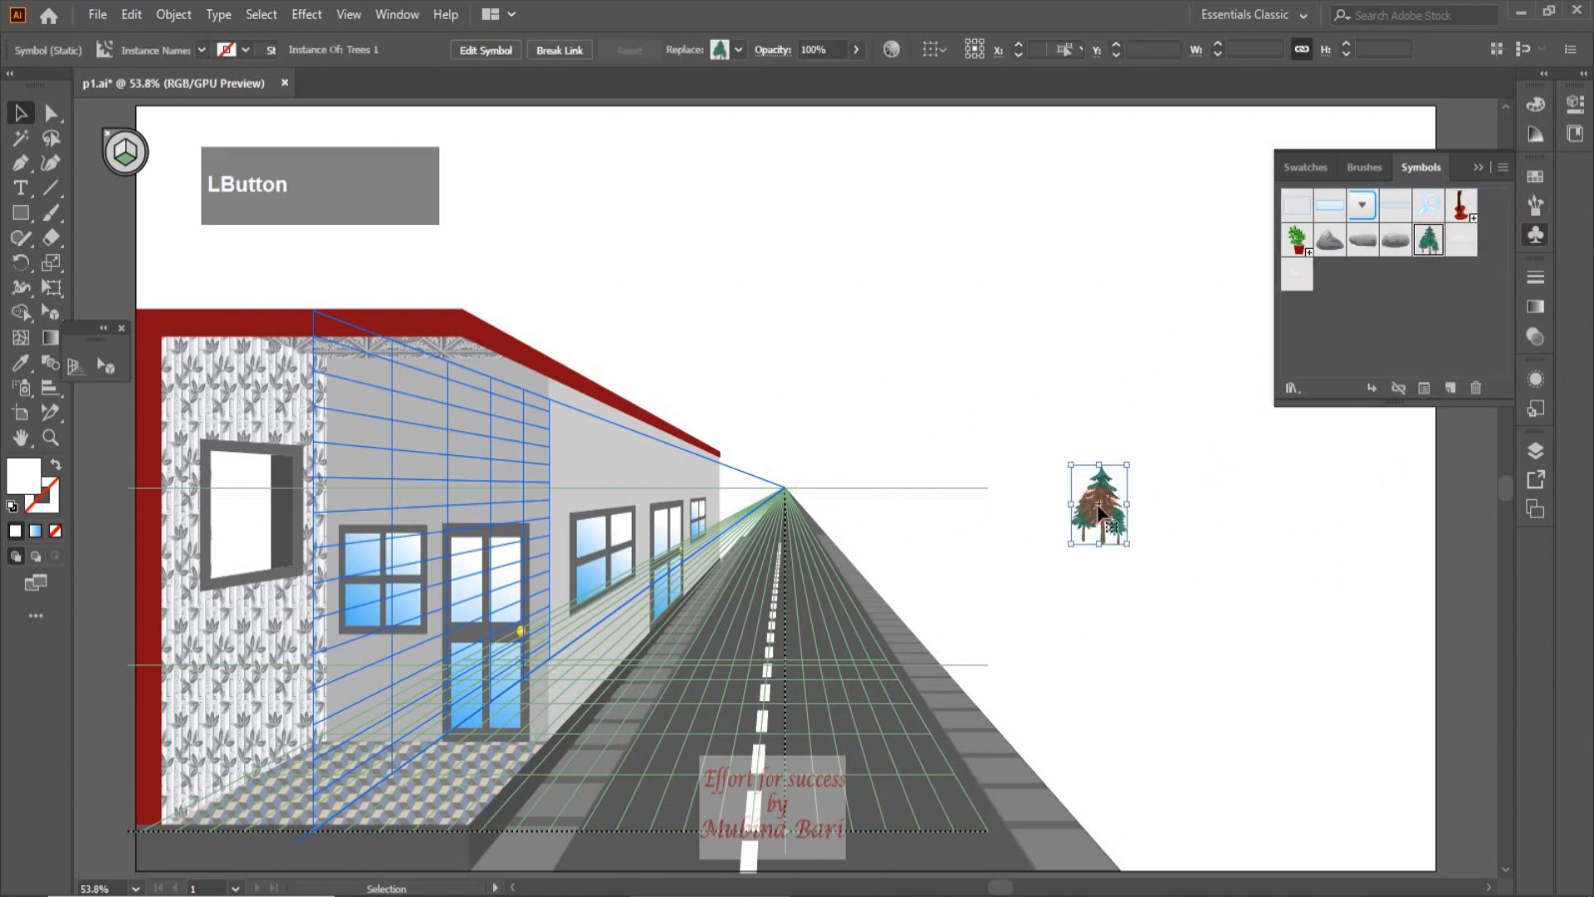
drag(1295, 239, 991, 414)
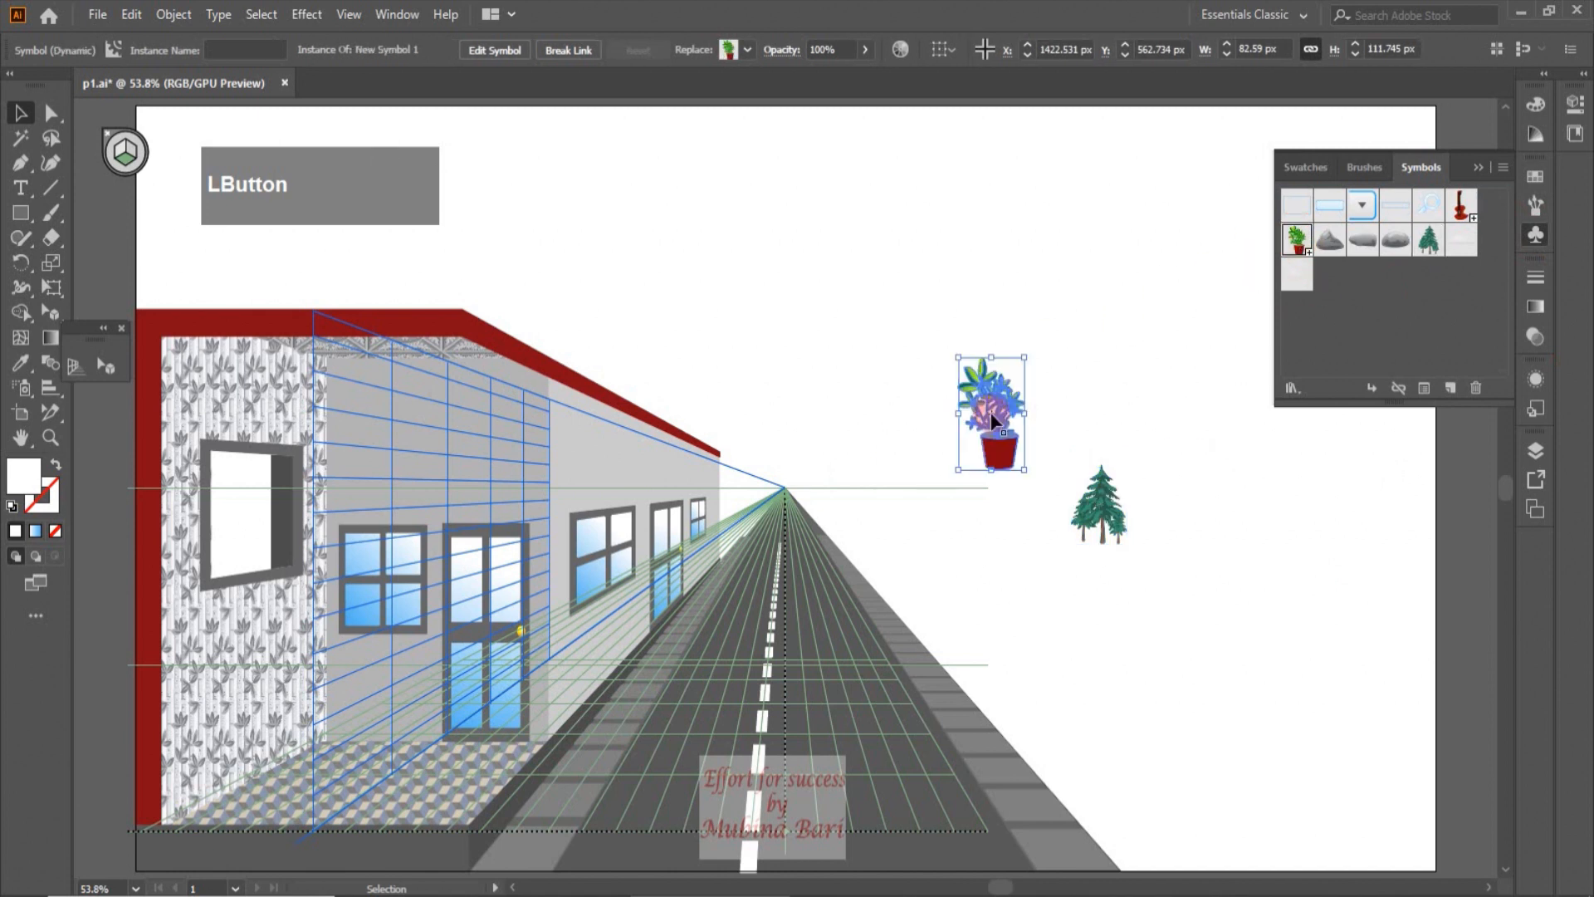
drag(1463, 201, 1159, 372)
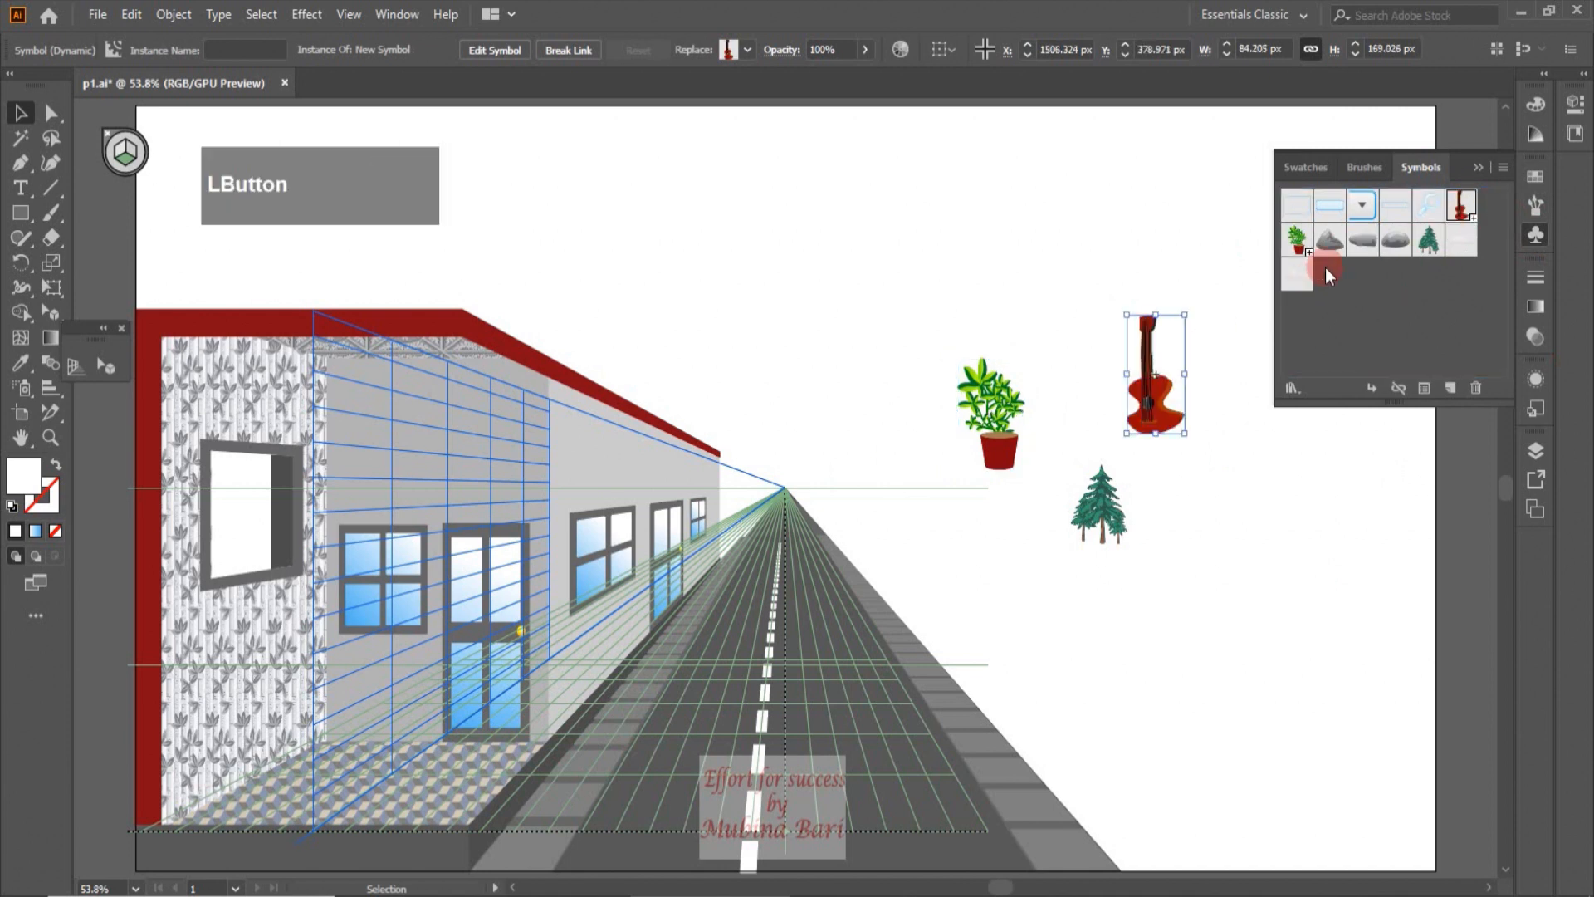
Place two different rock symbols in the empty area, and stand the guitar and potted plant on the building's tiled porch.
drag(1332, 245, 1250, 528)
drag(1398, 249, 1320, 485)
click(1396, 568)
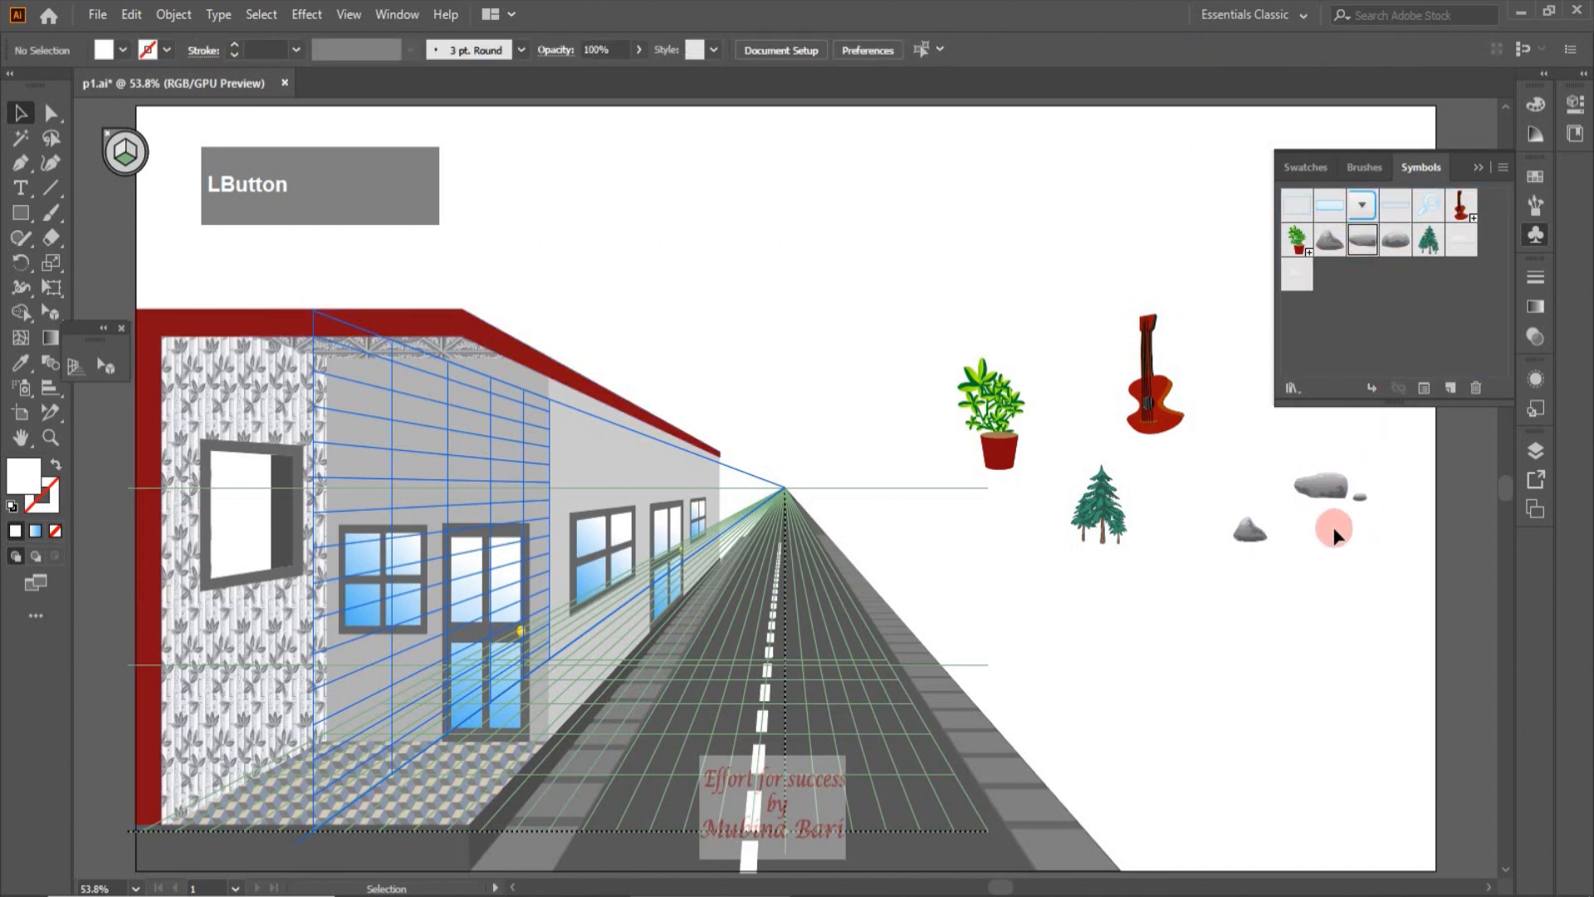
drag(1459, 205, 328, 740)
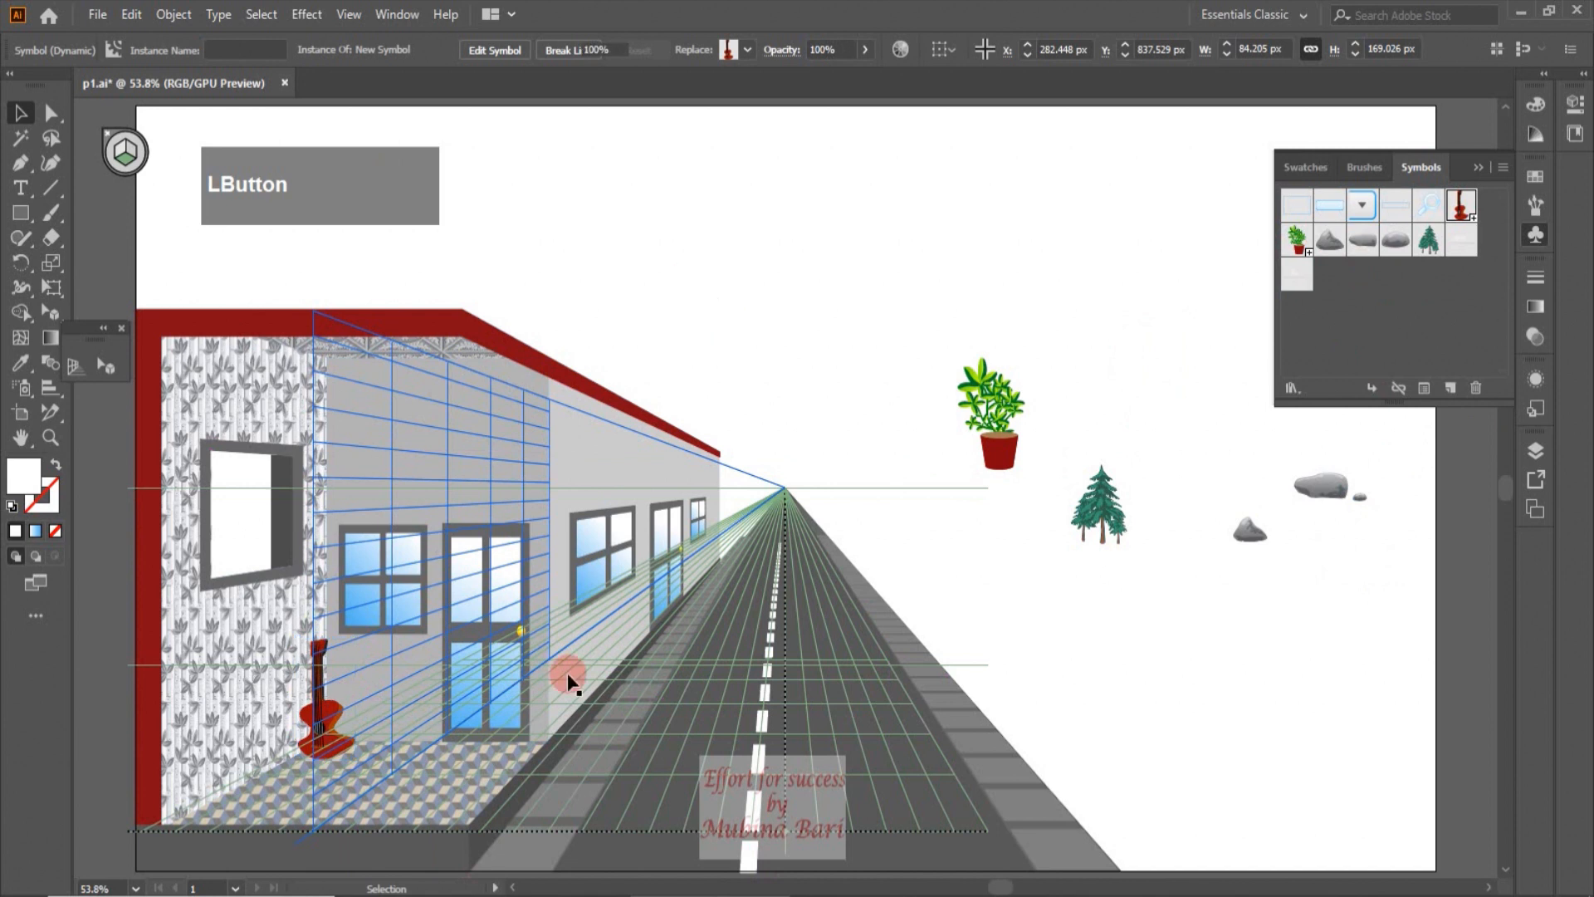
drag(1001, 449, 220, 786)
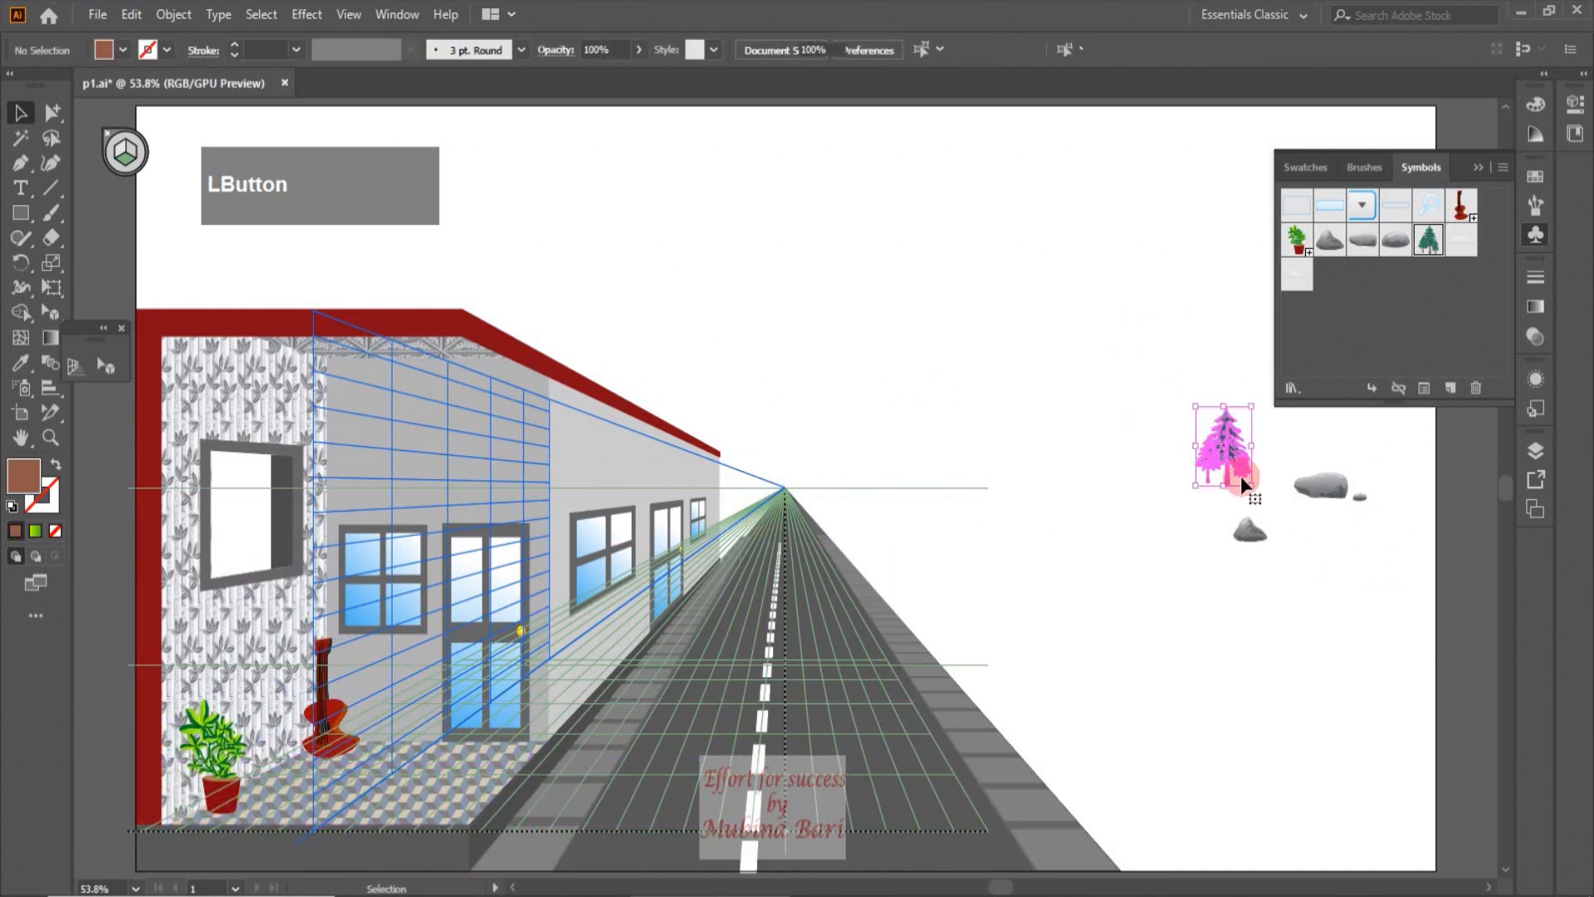
Enlarge the tree symbol to about 207 × 248 px and break its link to the symbol.
click(1241, 477)
drag(1139, 483, 1099, 497)
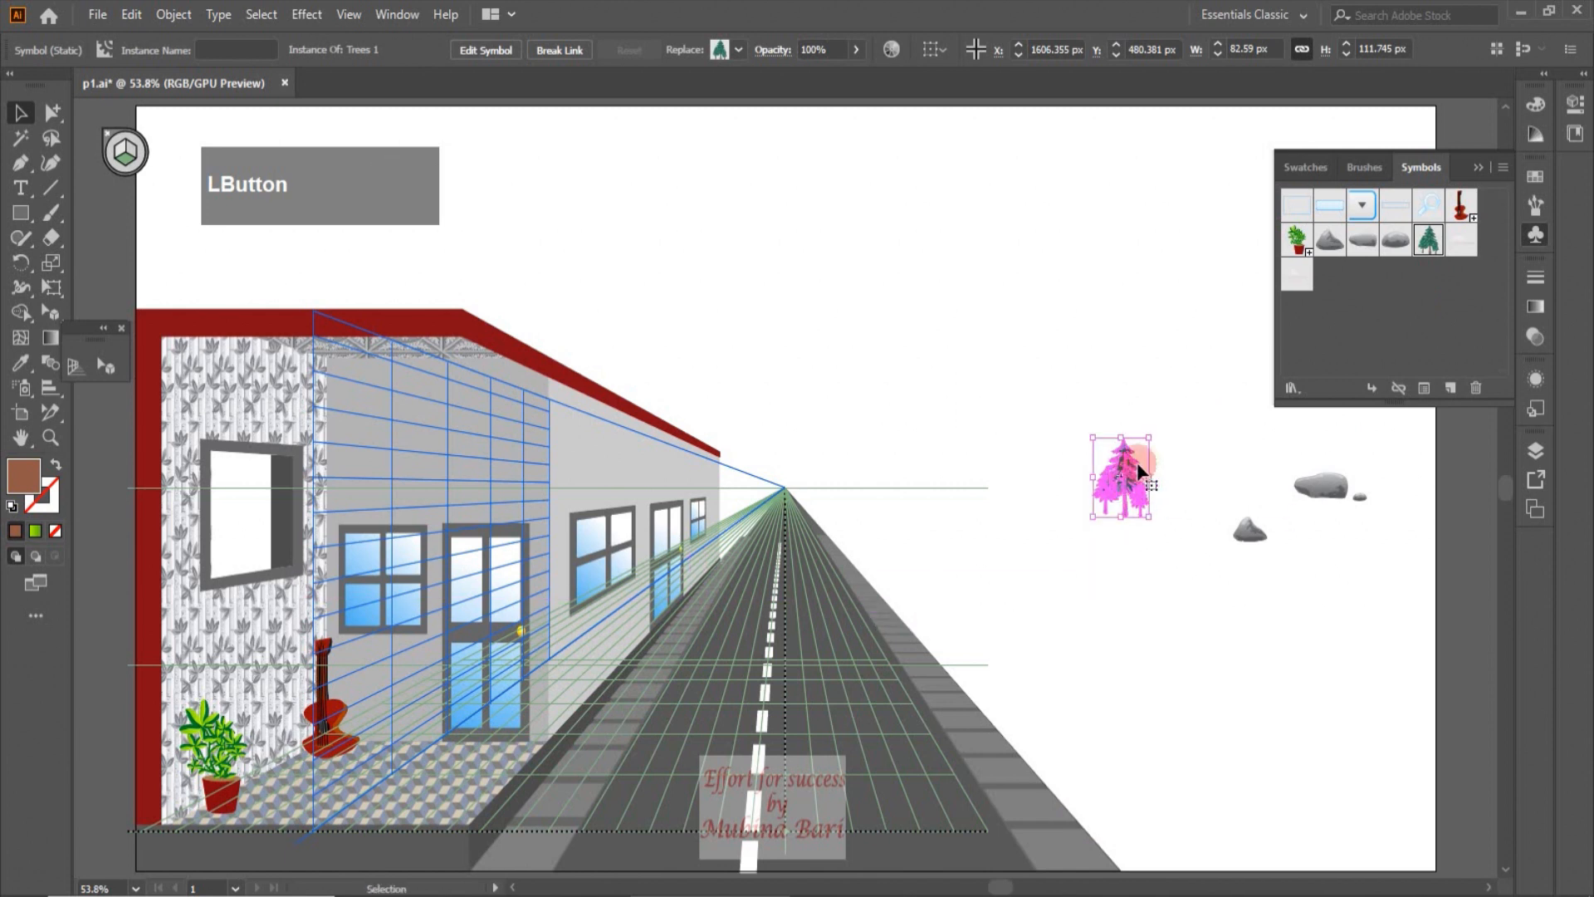
mouse_move(1151, 435)
mouse_down()
mouse_move(1145, 448)
mouse_move(1235, 342)
mouse_move(1178, 436)
mouse_move(1135, 436)
mouse_up()
click(1130, 593)
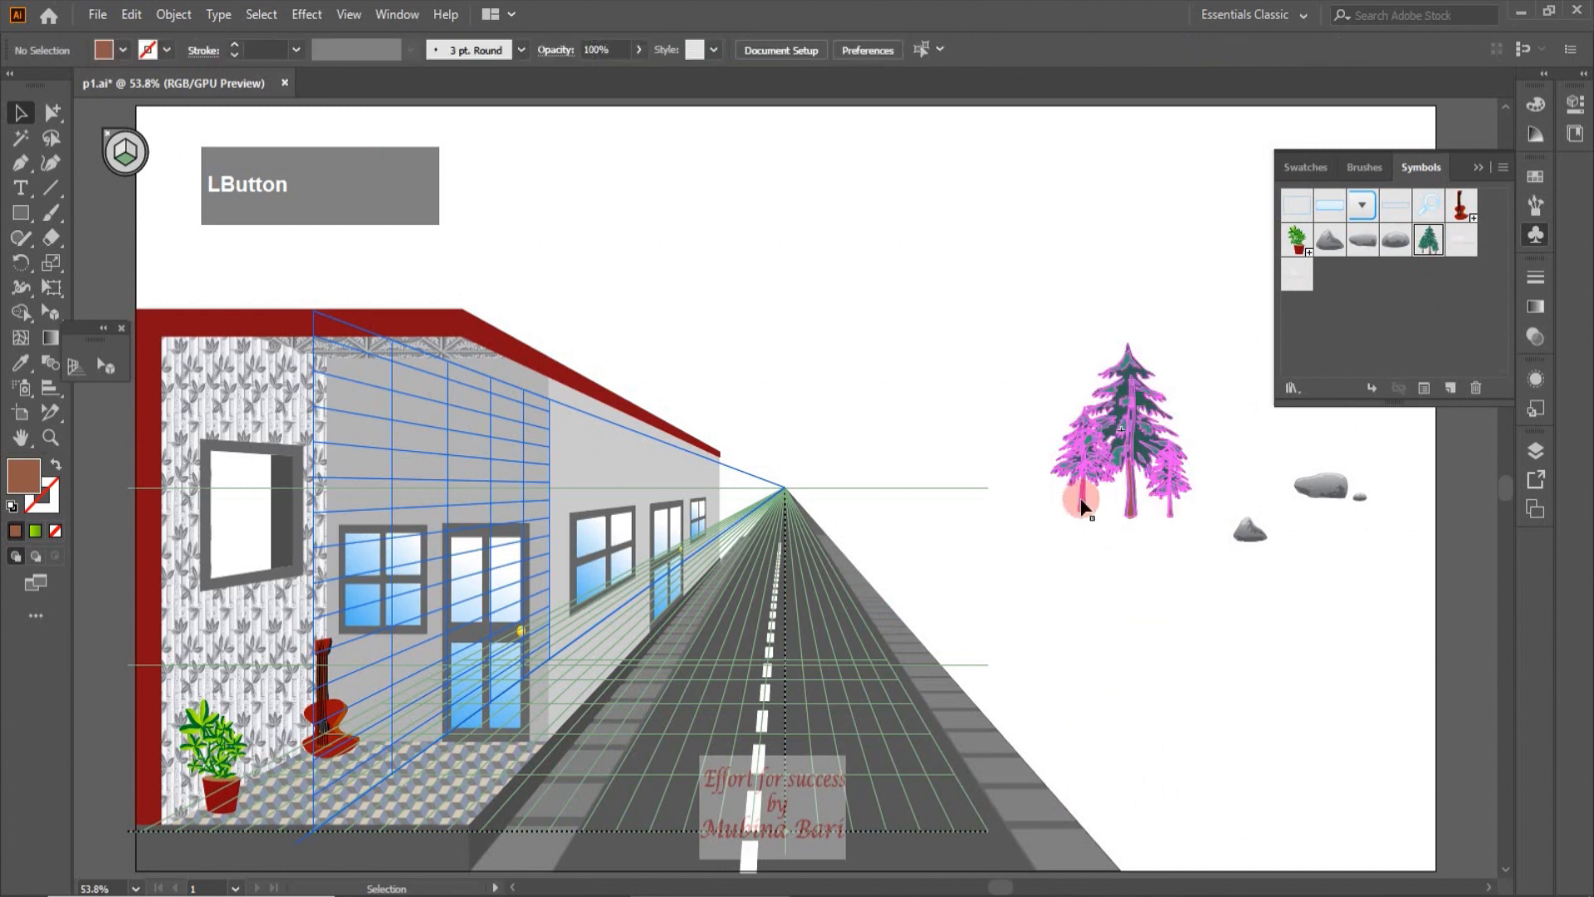
click(1137, 600)
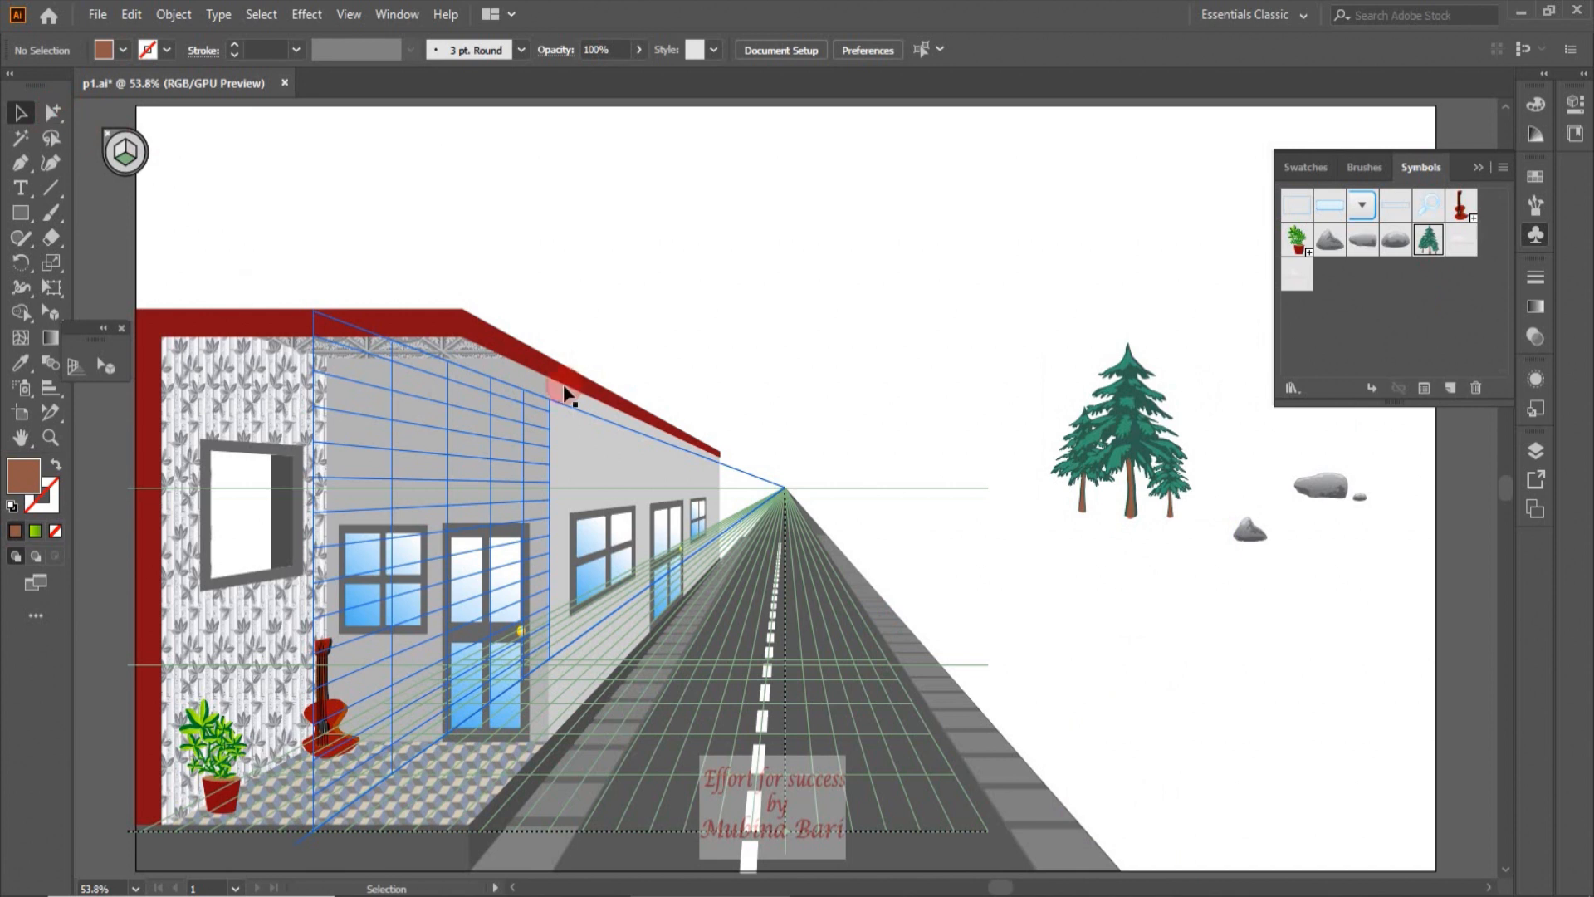
click(1134, 439)
click(1412, 389)
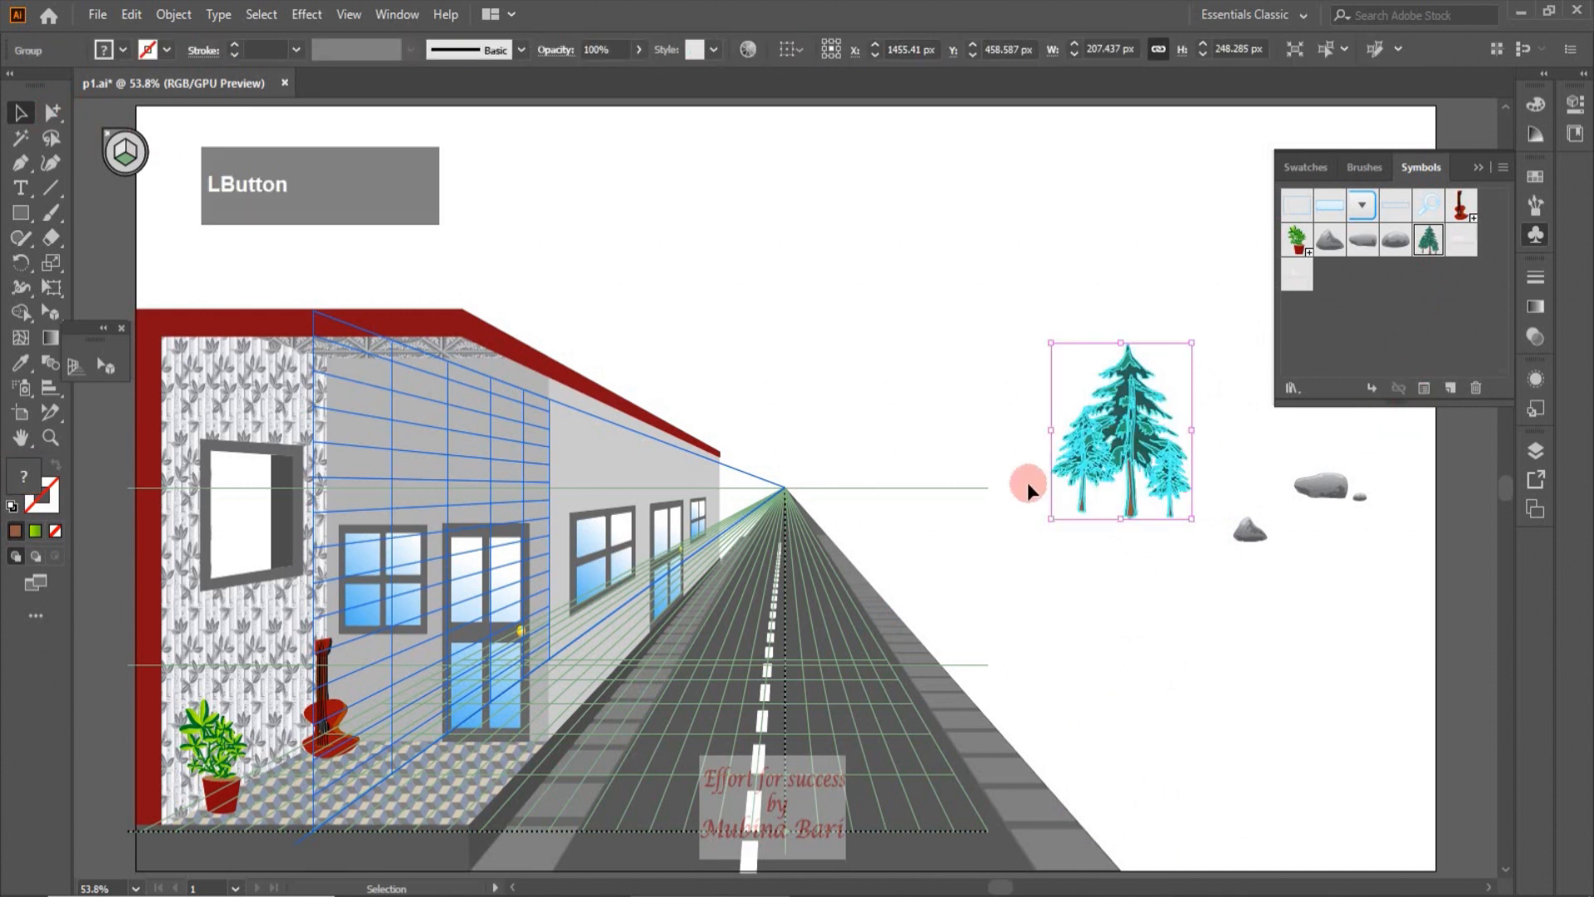
click(1082, 627)
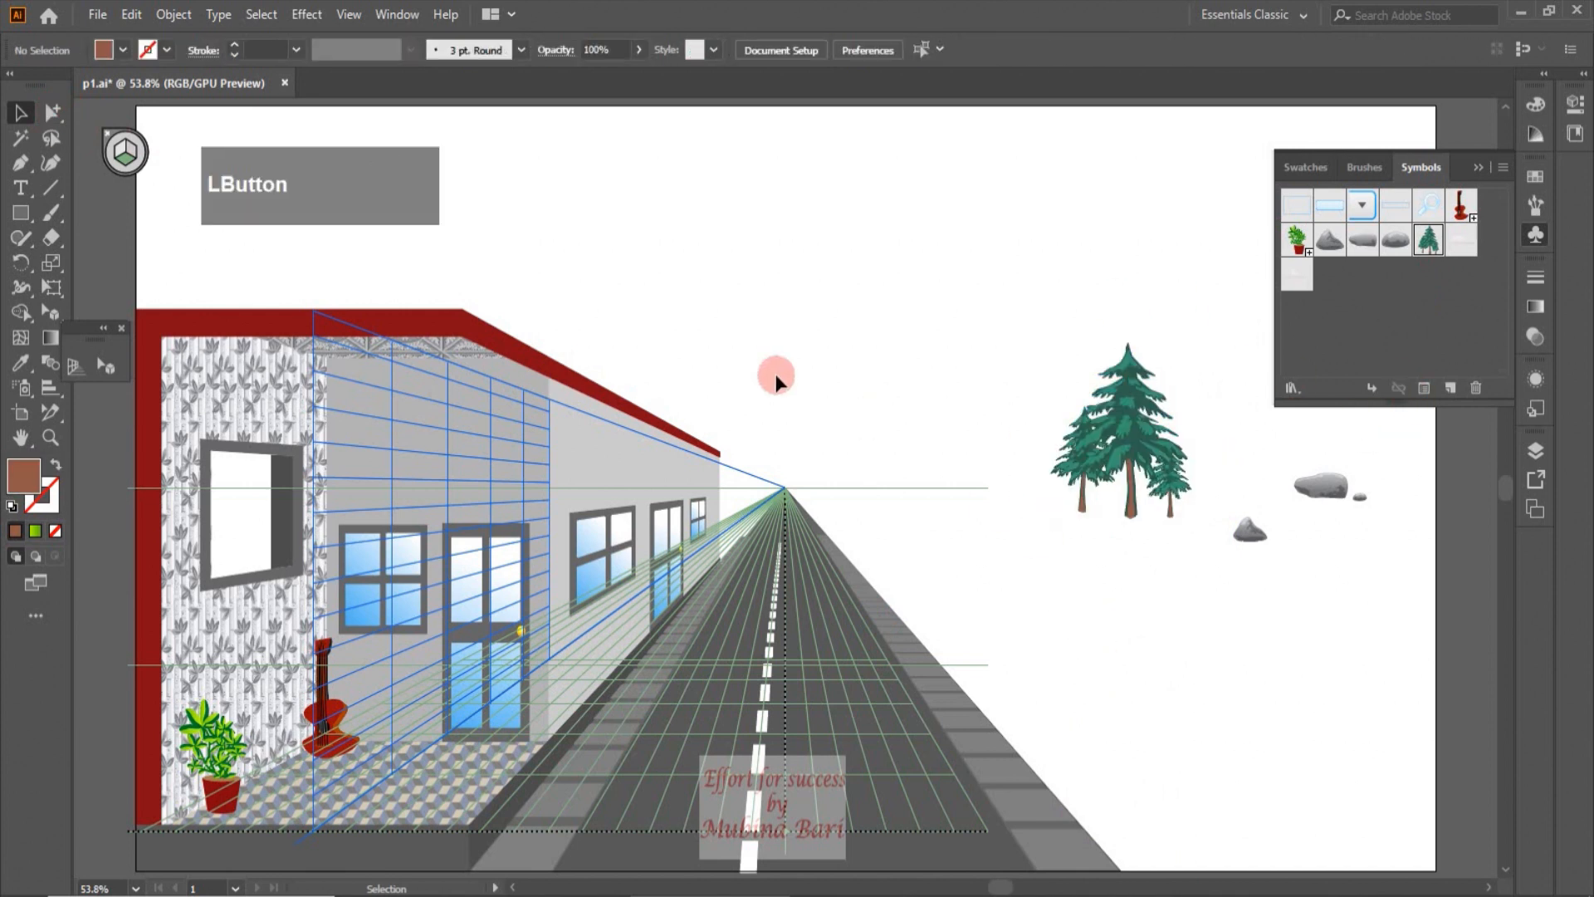
Delete the small left tree and its leftover foliage from the tree group, keeping the tall tree and the small right one.
click(53, 112)
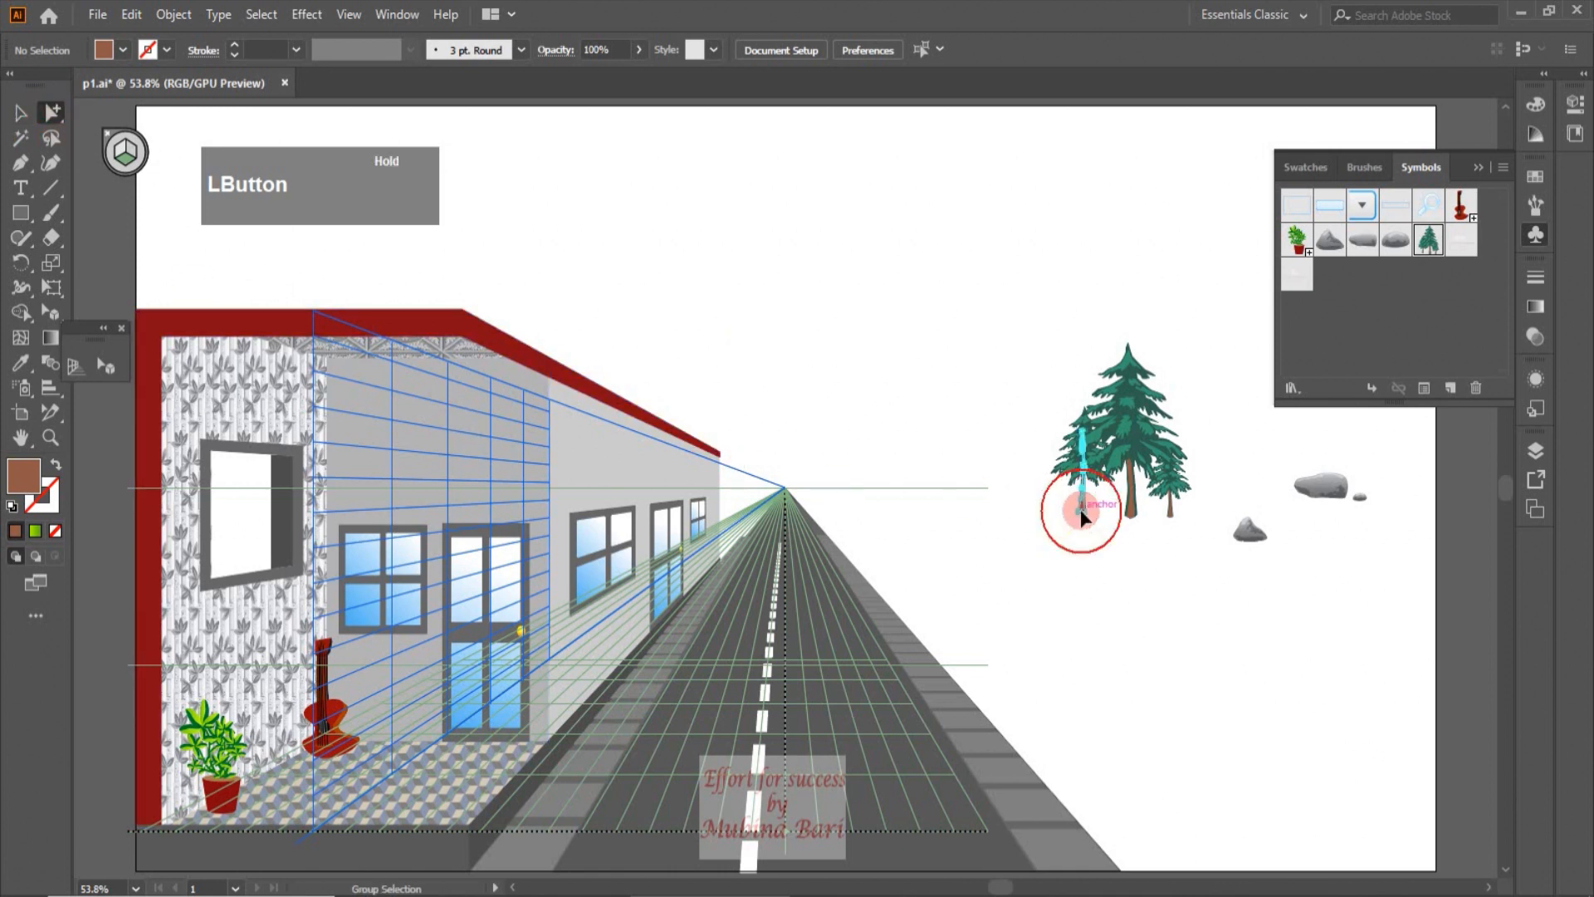
click(1079, 510)
click(1079, 509)
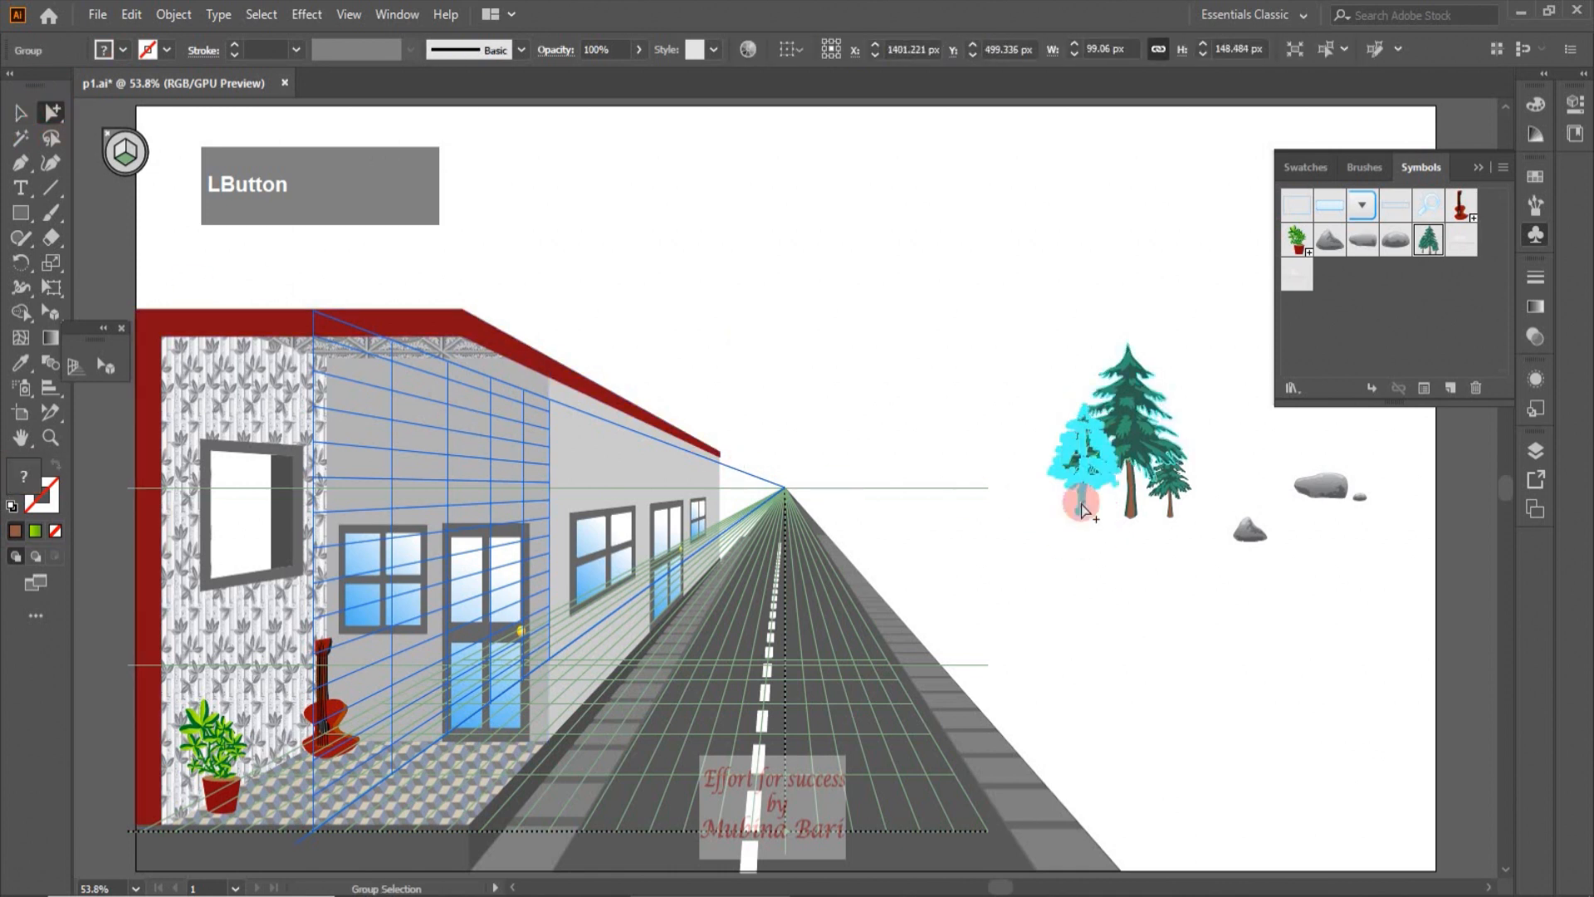
key(Delete)
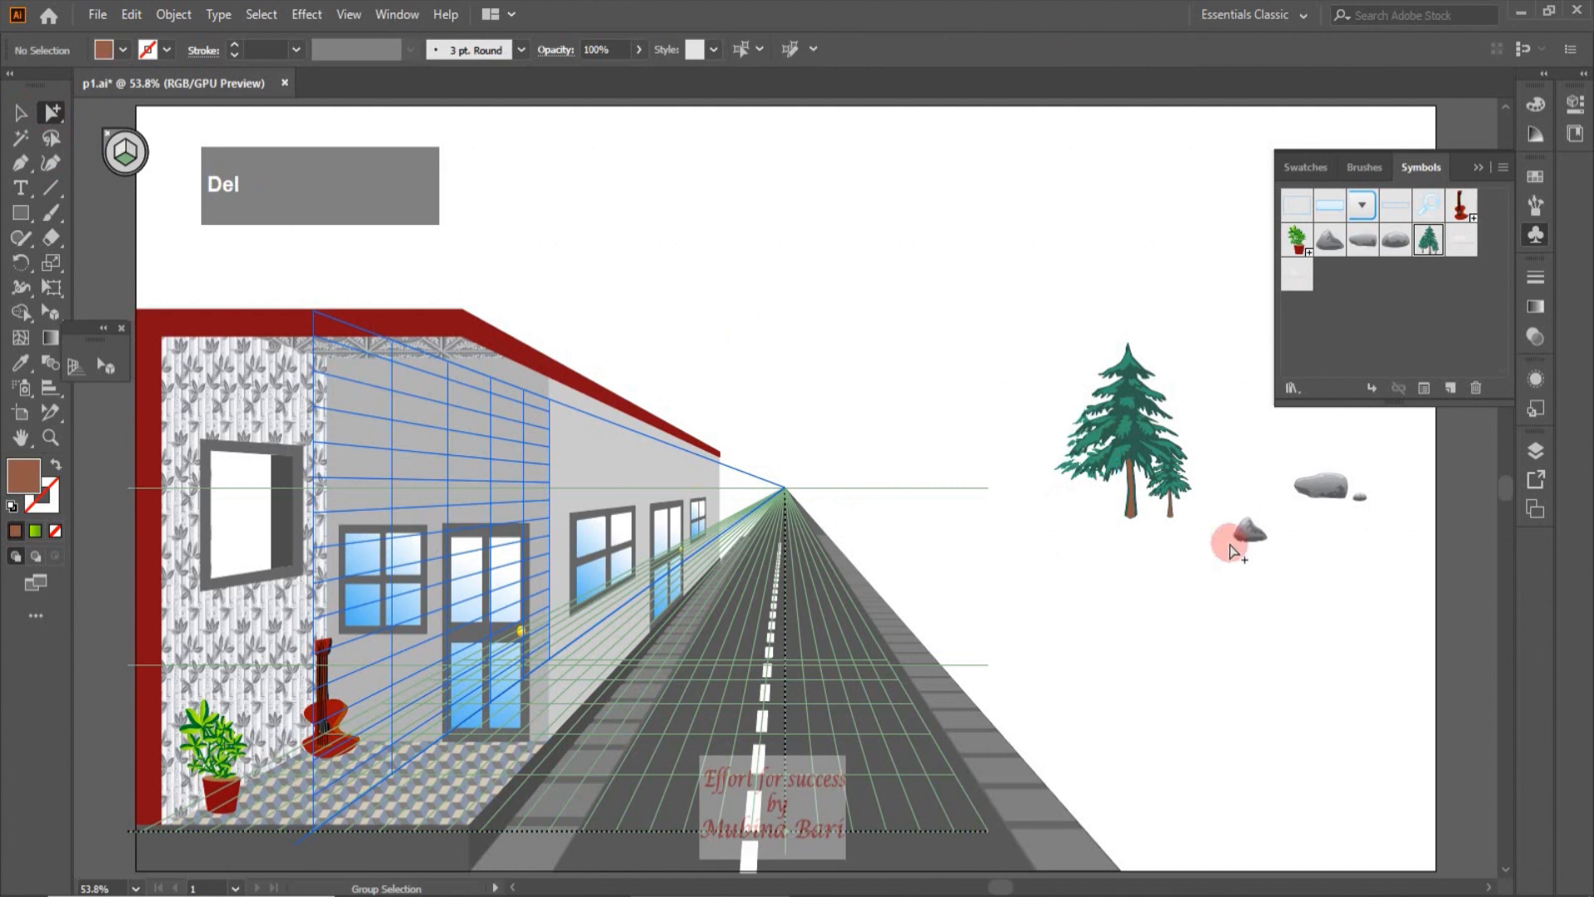
click(1069, 470)
key(Delete)
click(20, 112)
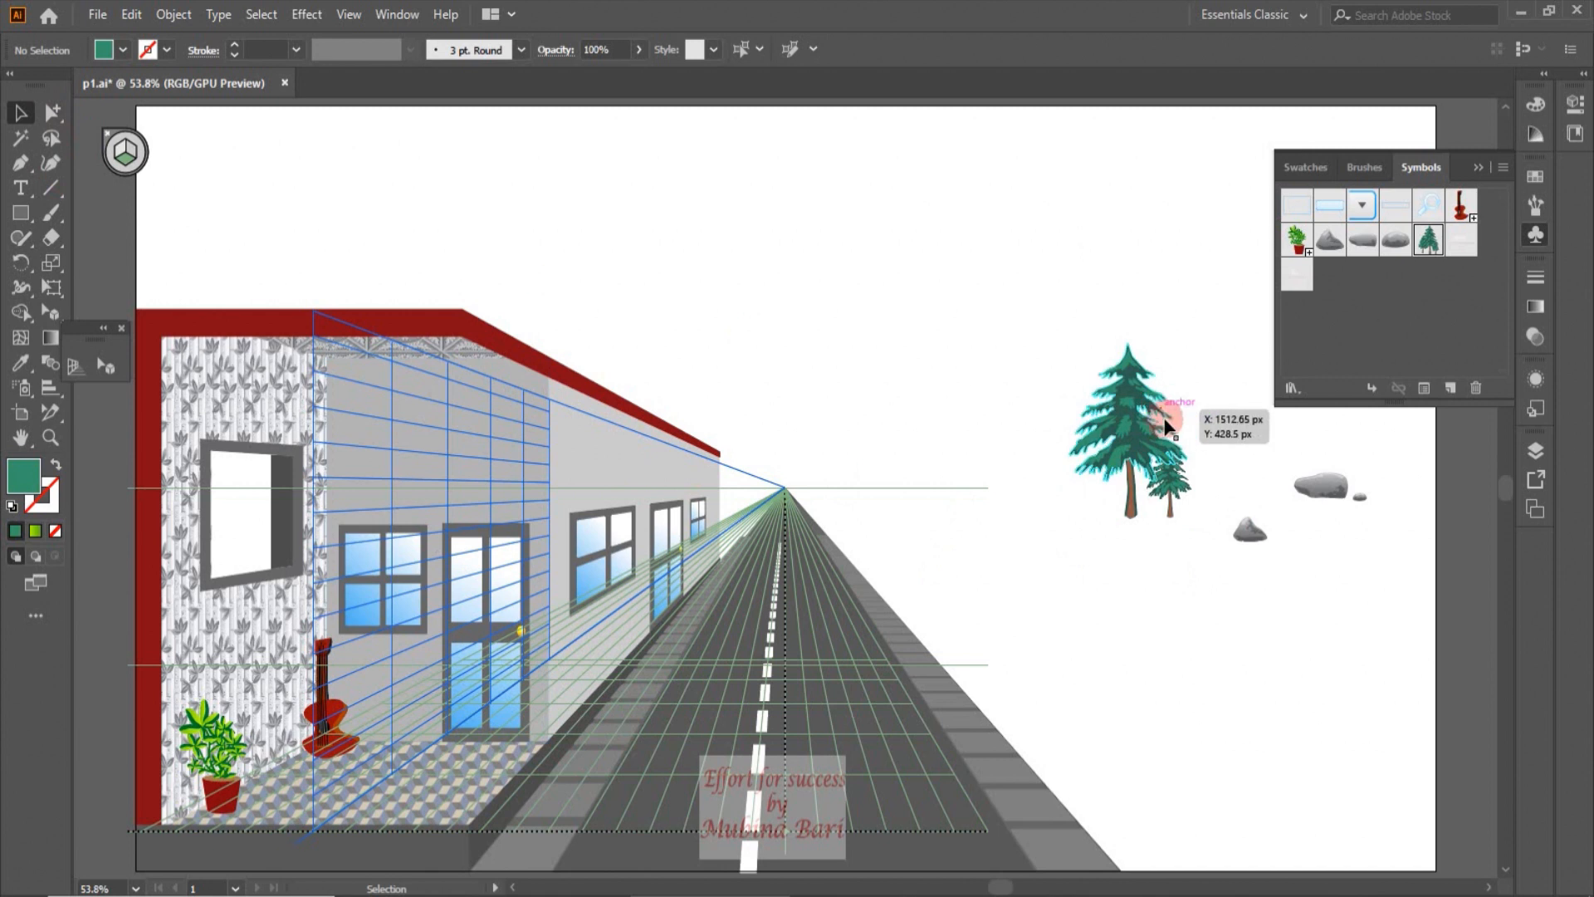
Move the trees beside the right sidewalk's near end and add two progressively smaller copies farther back along the road.
drag(1162, 412, 1135, 779)
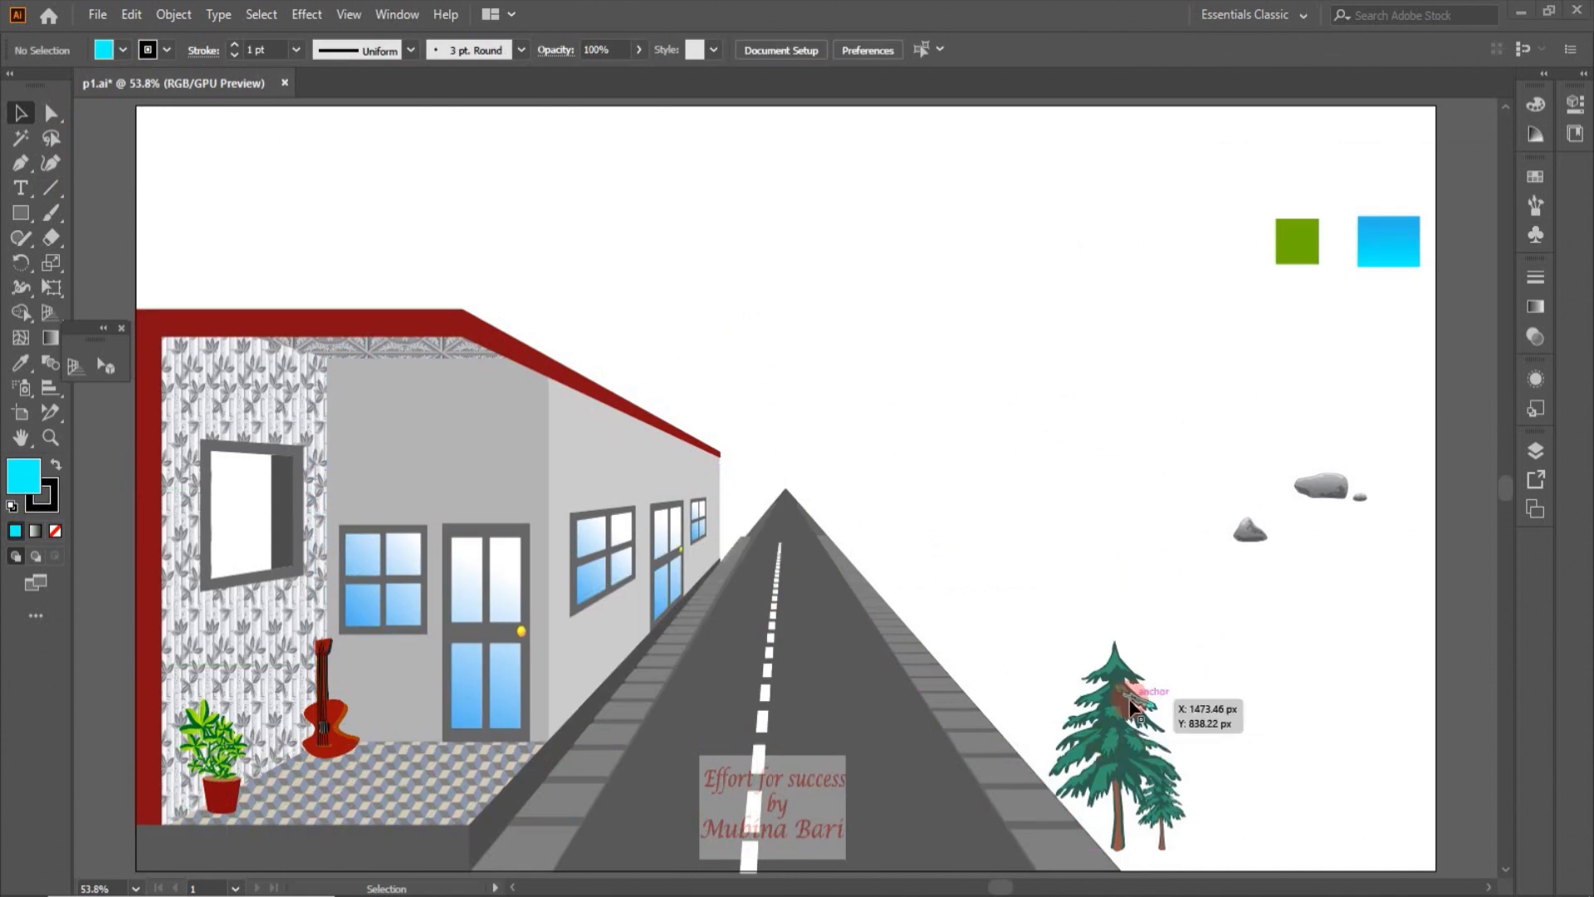
drag(1135, 706, 986, 604)
drag(1049, 489, 1044, 491)
drag(1044, 491, 995, 571)
drag(977, 614, 903, 530)
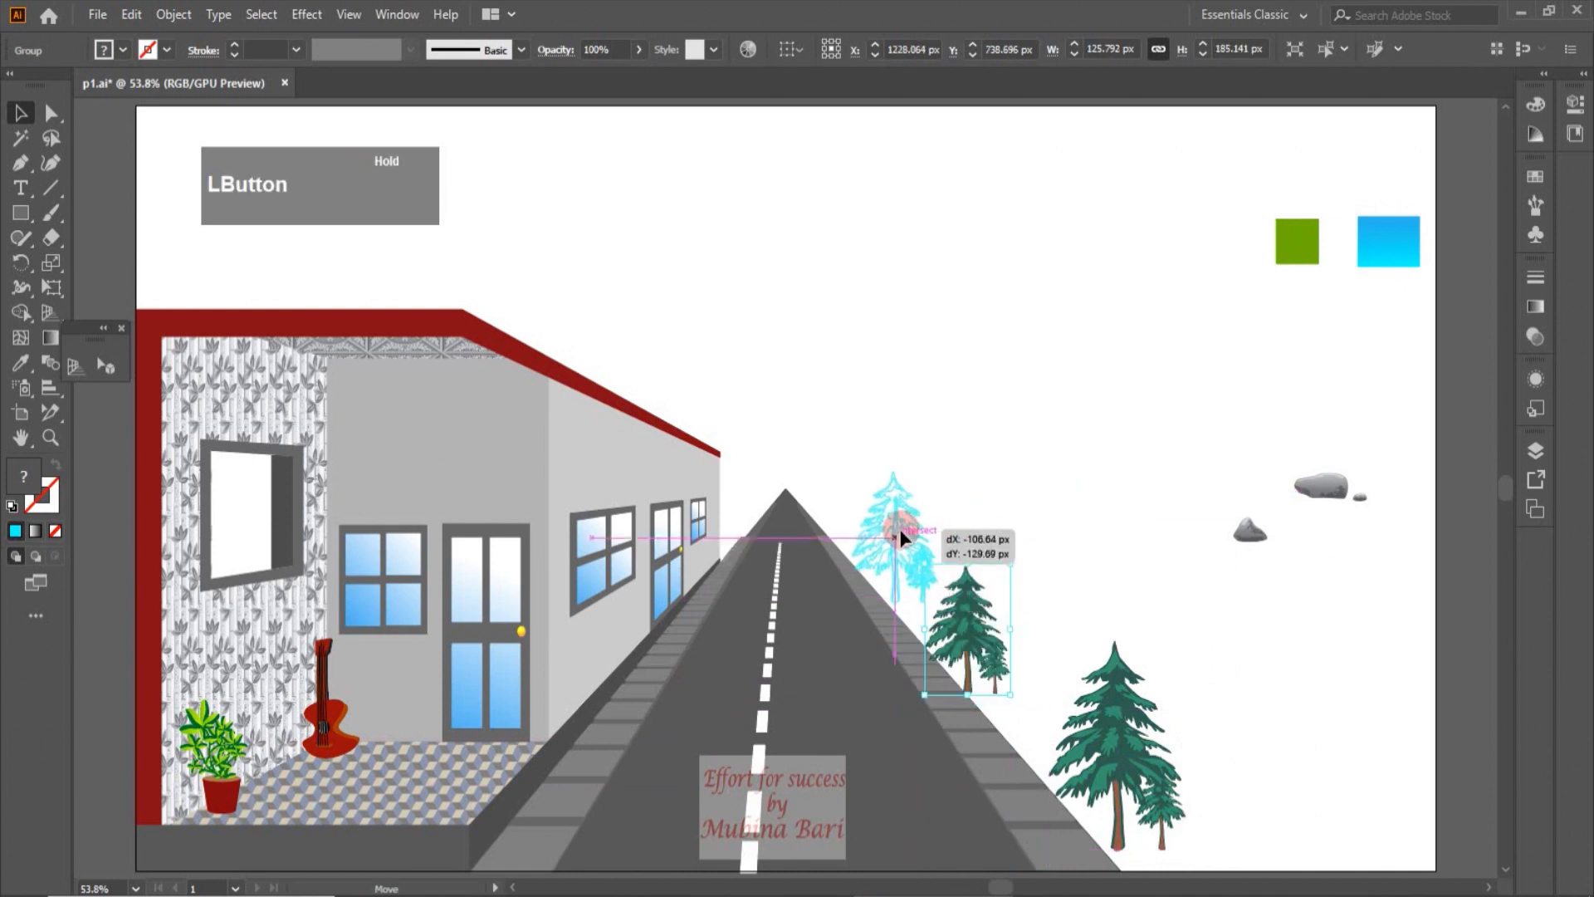
drag(938, 479, 902, 535)
drag(895, 566, 904, 556)
Place tree copies at the building's far end and in the patterned wall's window opening, sending the far-end copy to the back.
drag(957, 586, 735, 435)
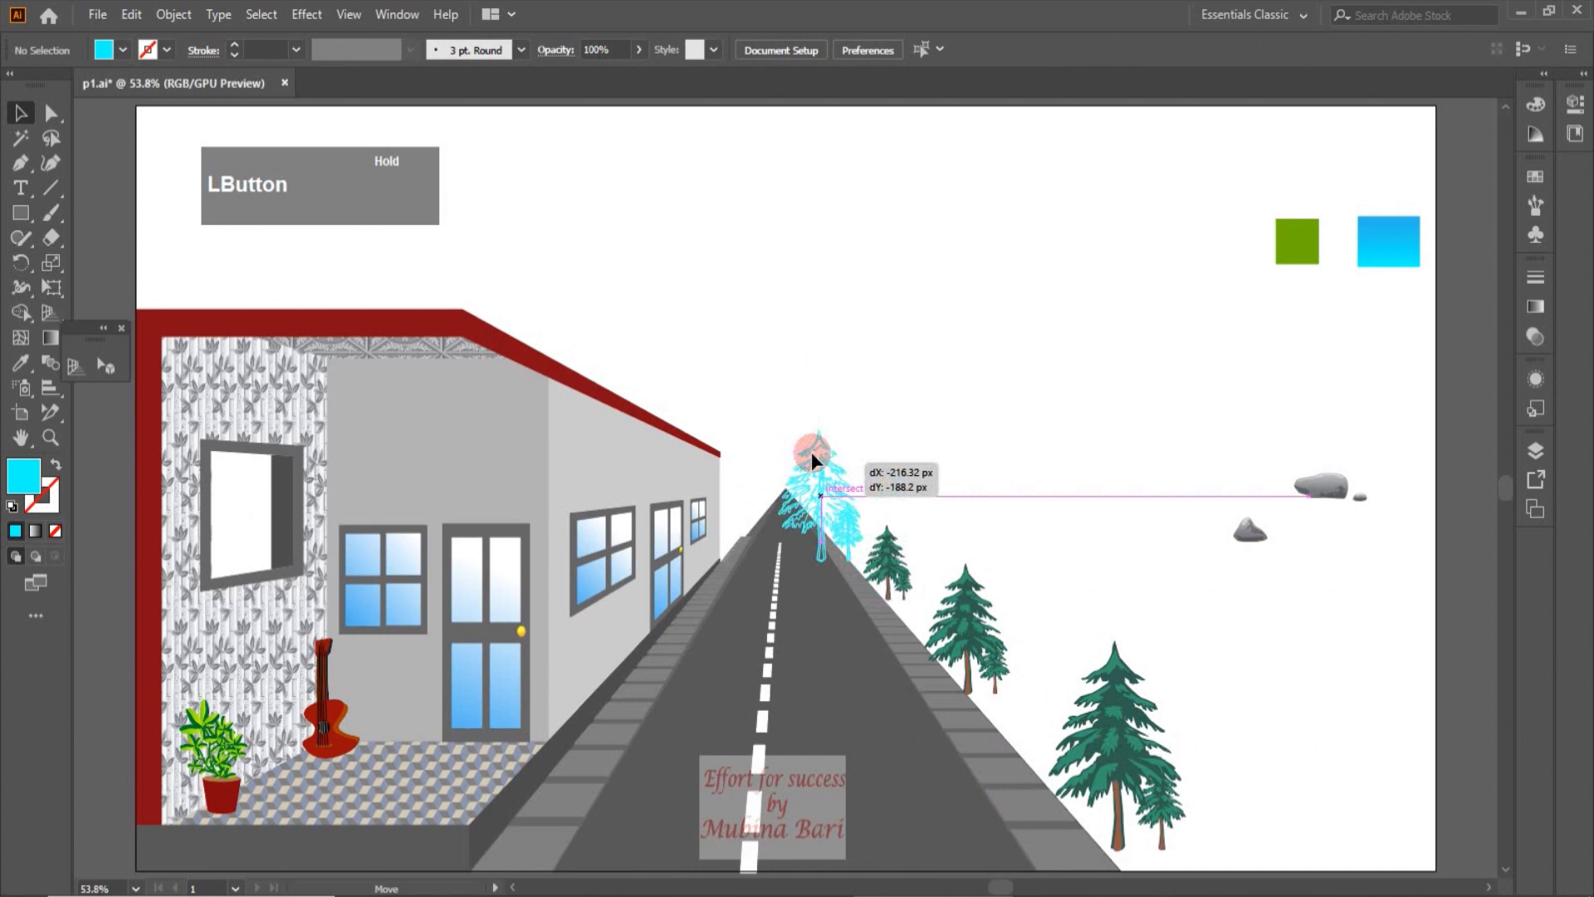
right_click(759, 448)
mouse_move(843, 700)
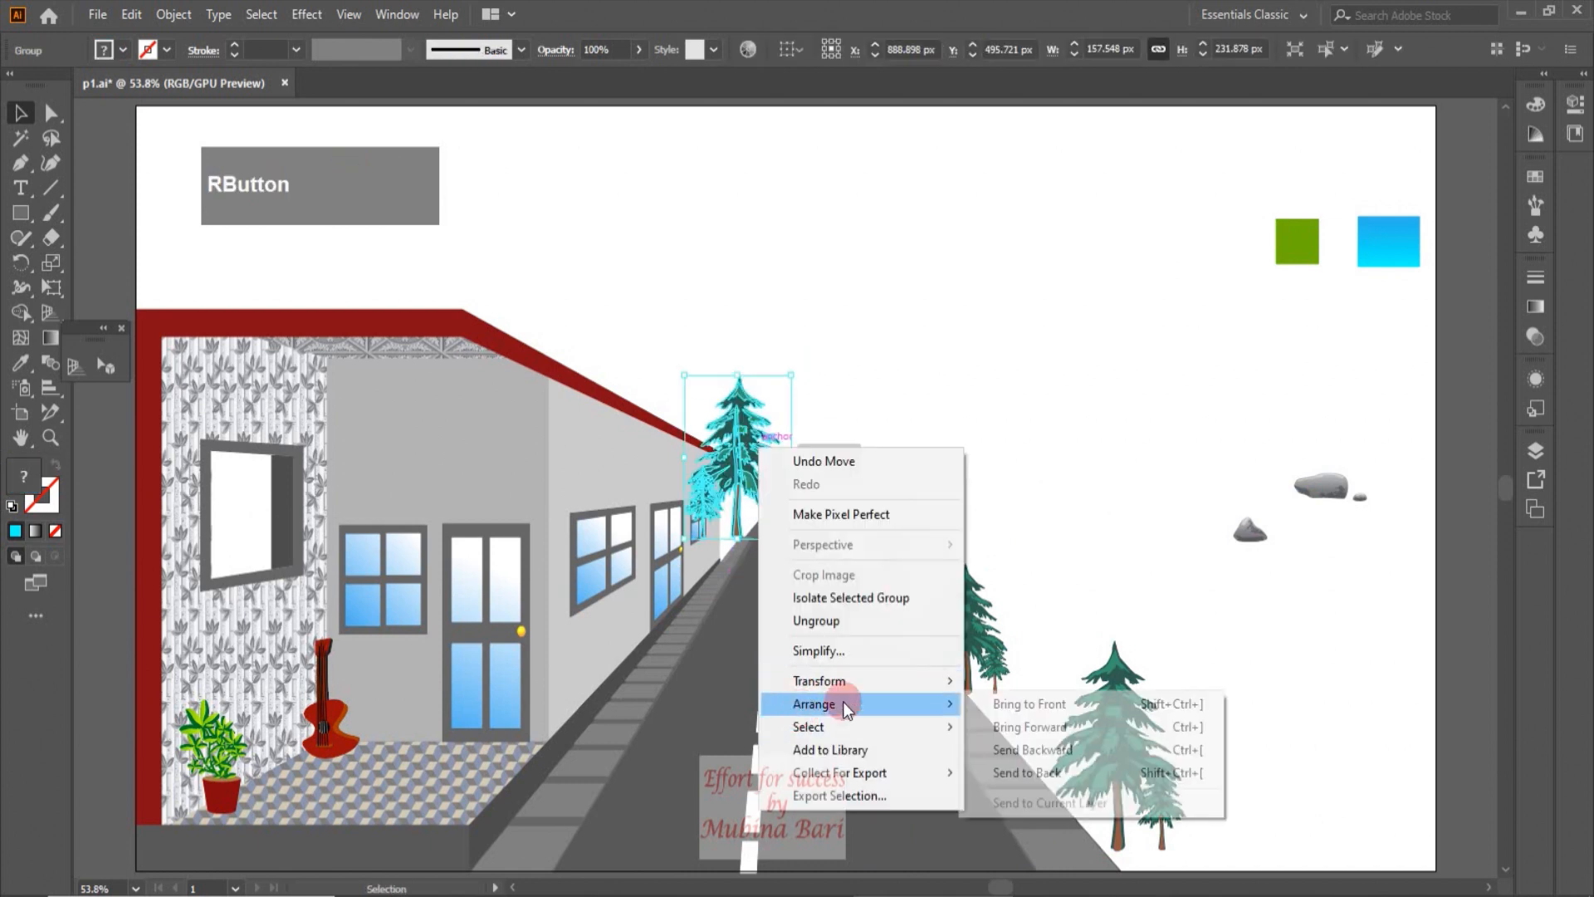
click(1008, 771)
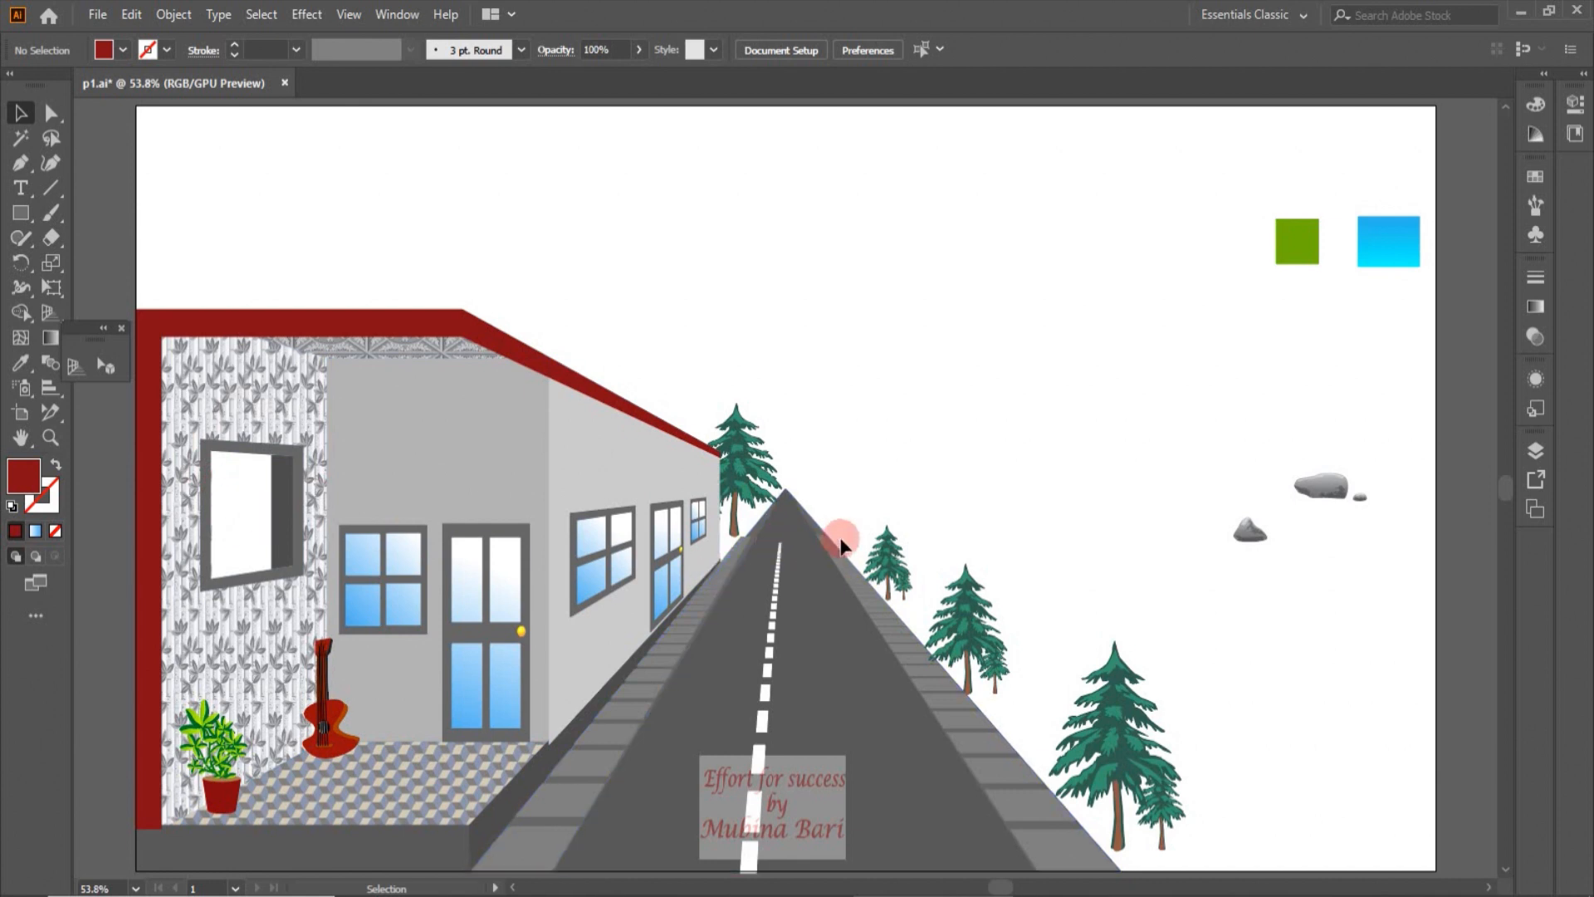
click(891, 561)
drag(891, 561, 346, 439)
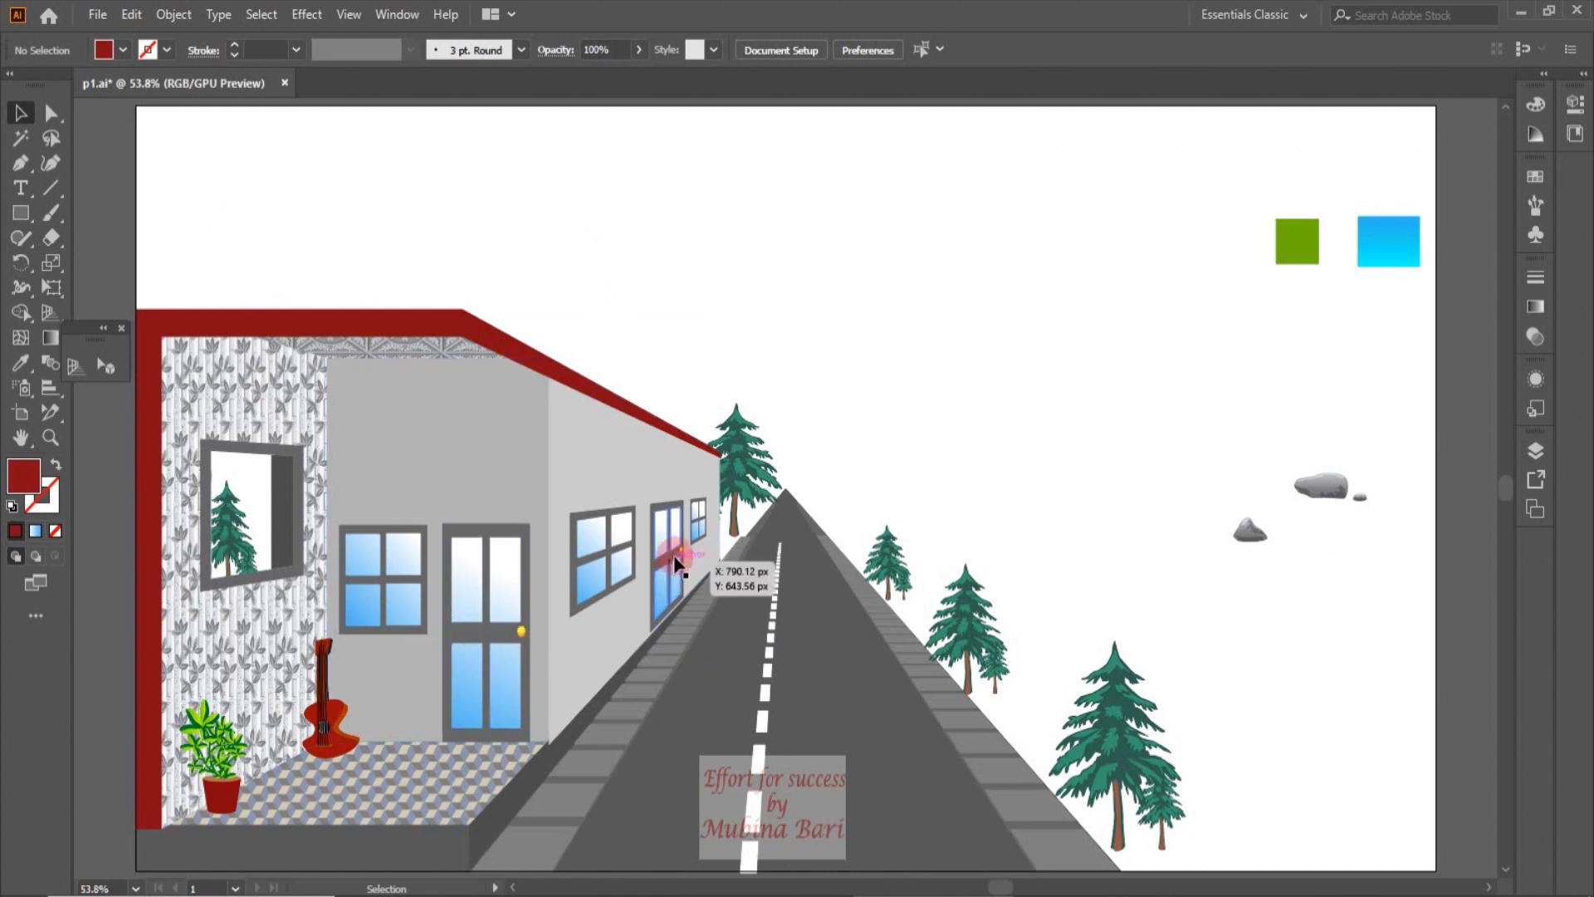
Flip the porch's front door horizontally so its knob is on the opposite edge.
click(509, 648)
click(1577, 132)
click(1504, 240)
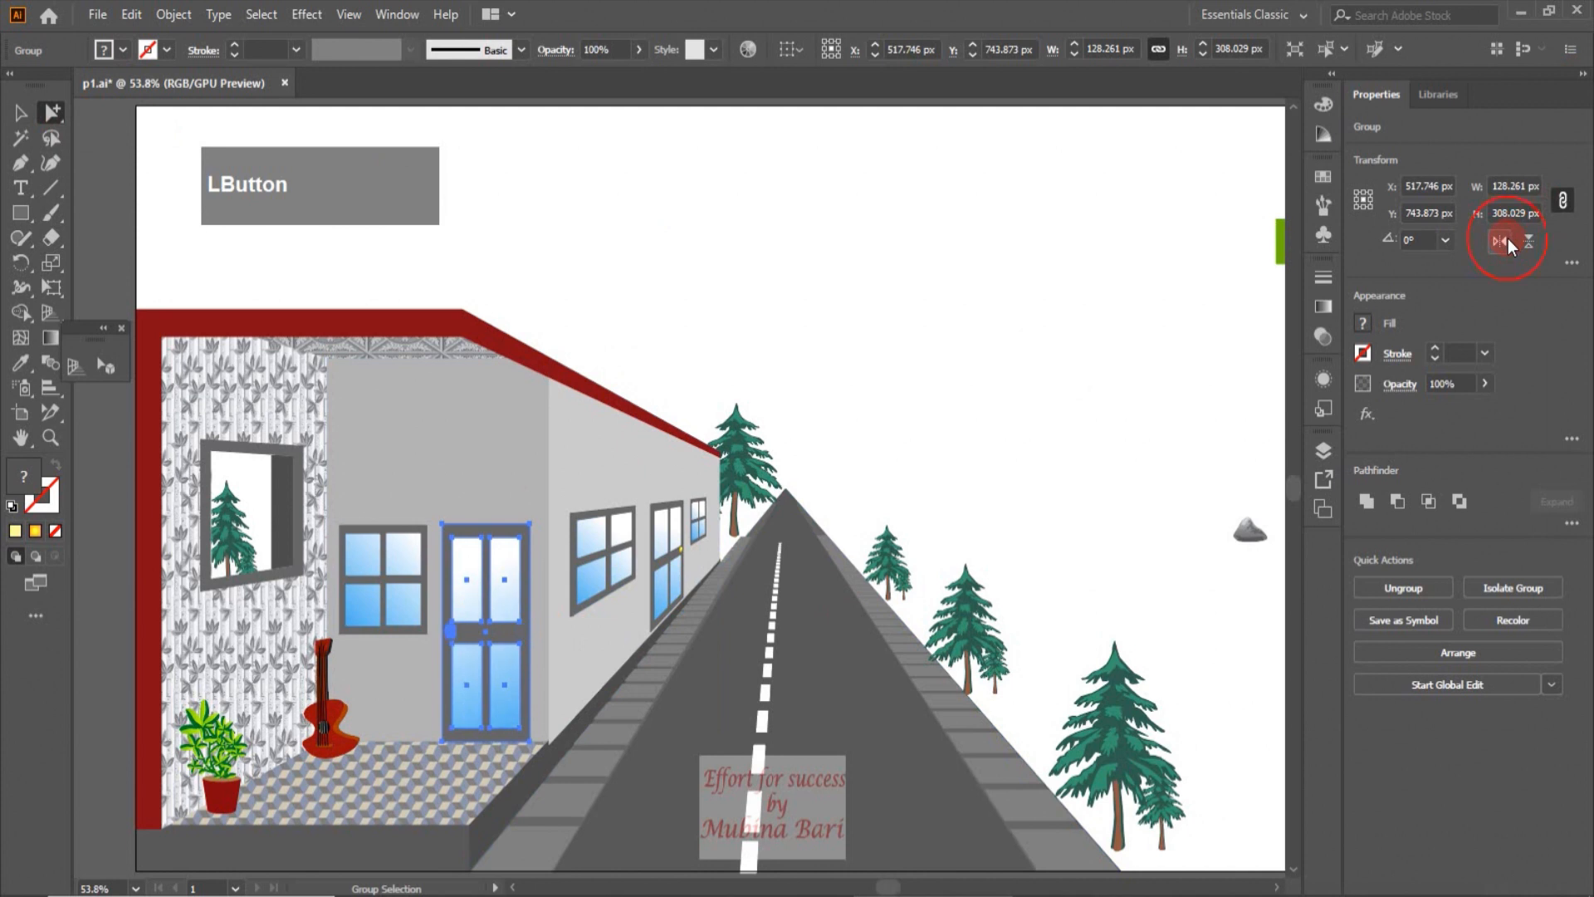
Move the side-wall door's yellow knob to the door's left edge at mid-height.
click(683, 554)
click(683, 555)
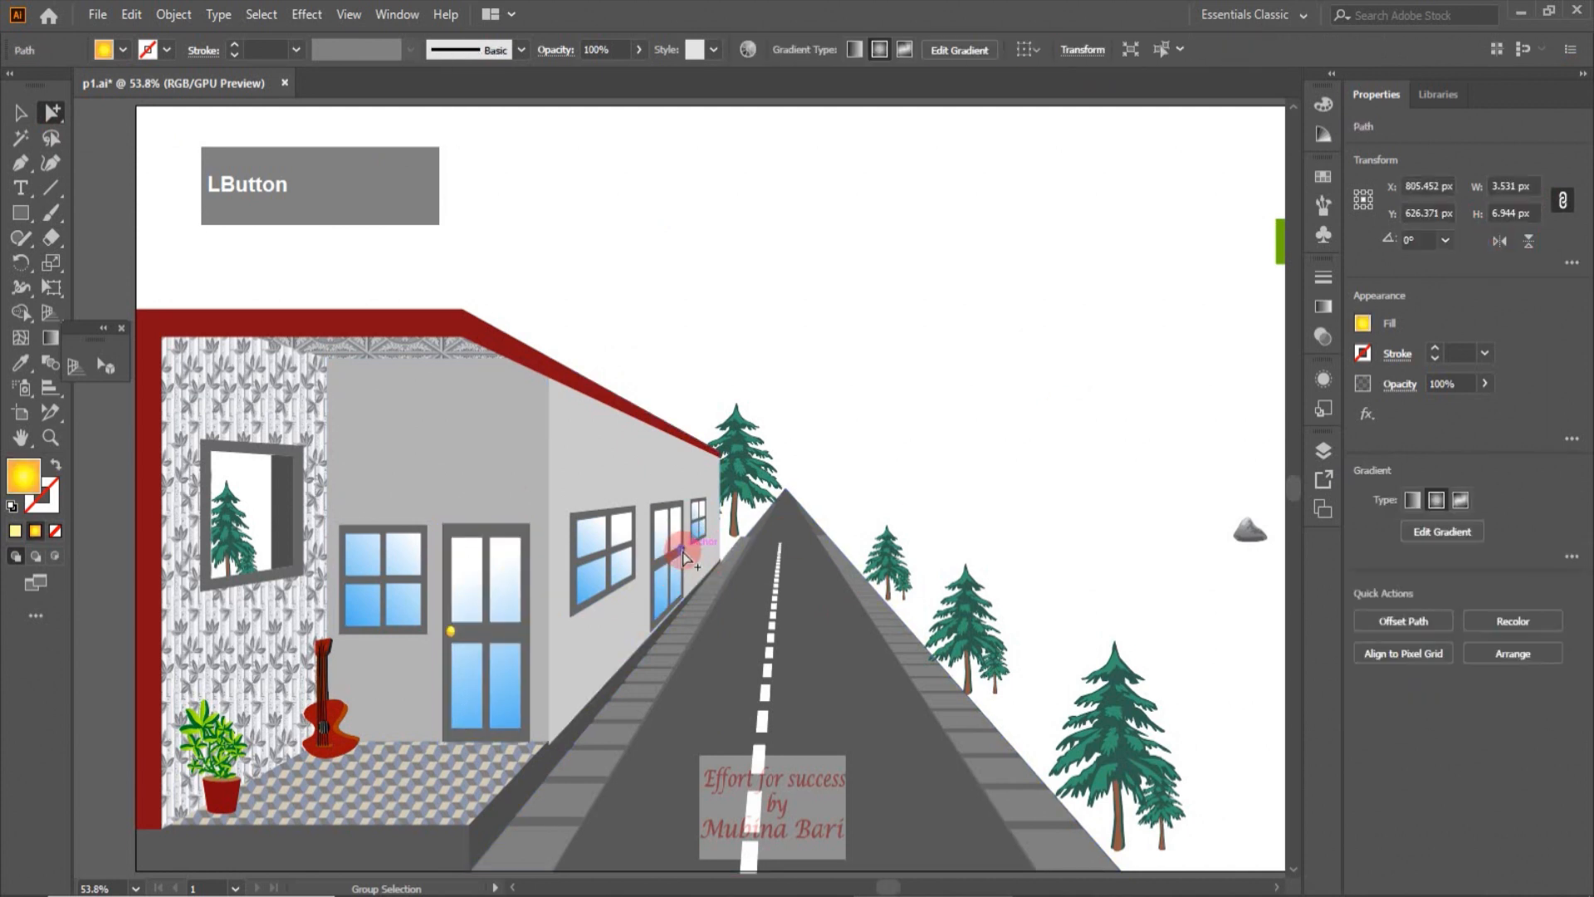
click(104, 369)
key(Left)
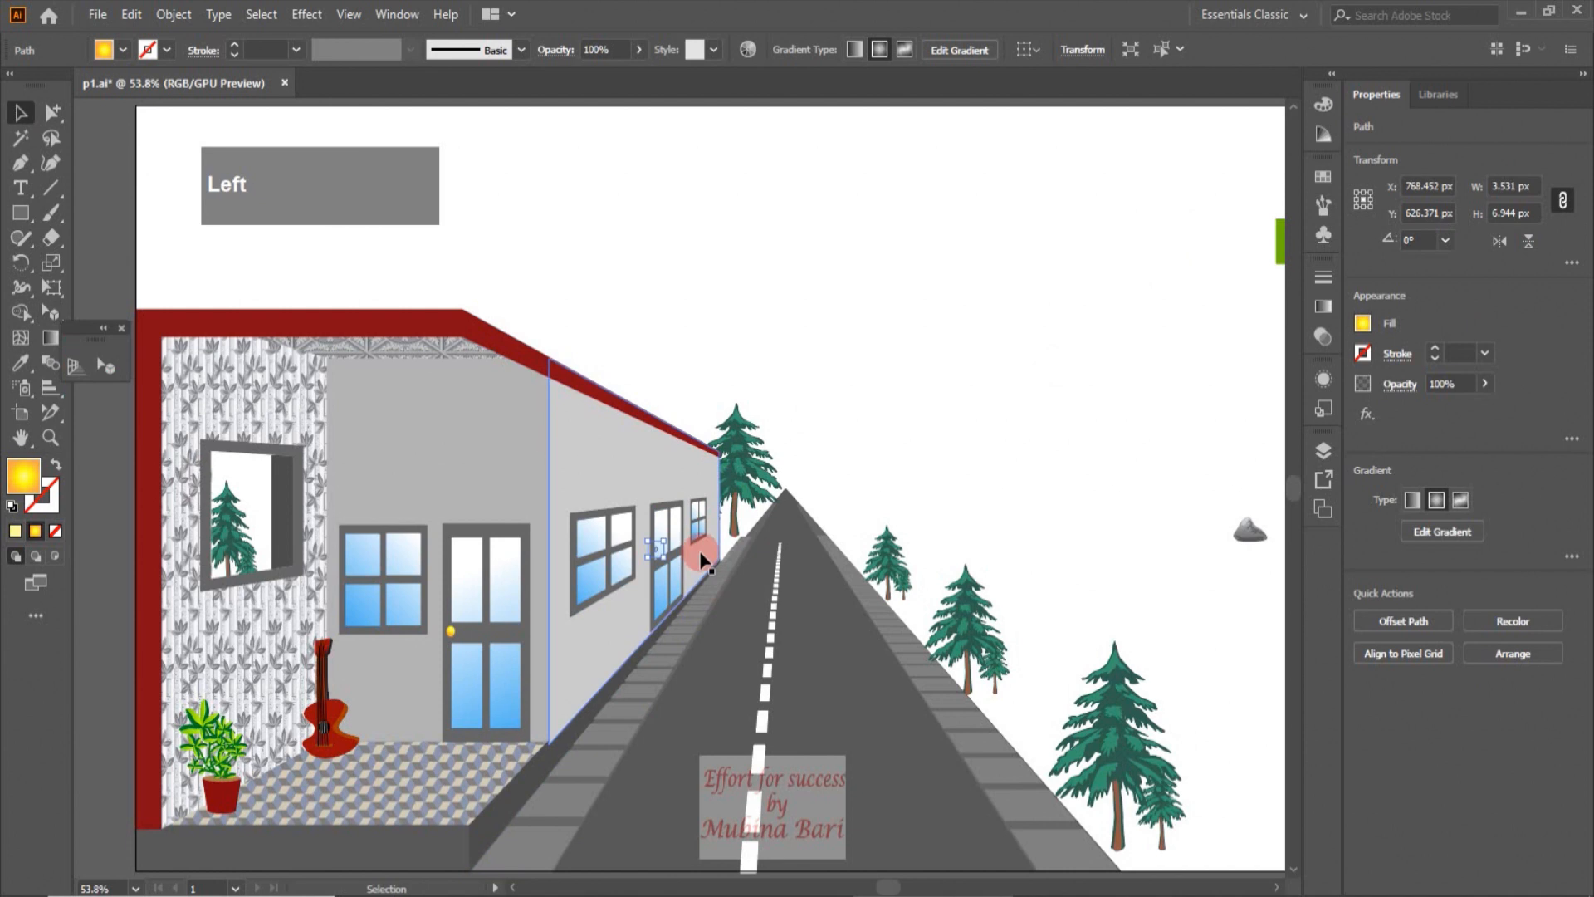
key(Down)
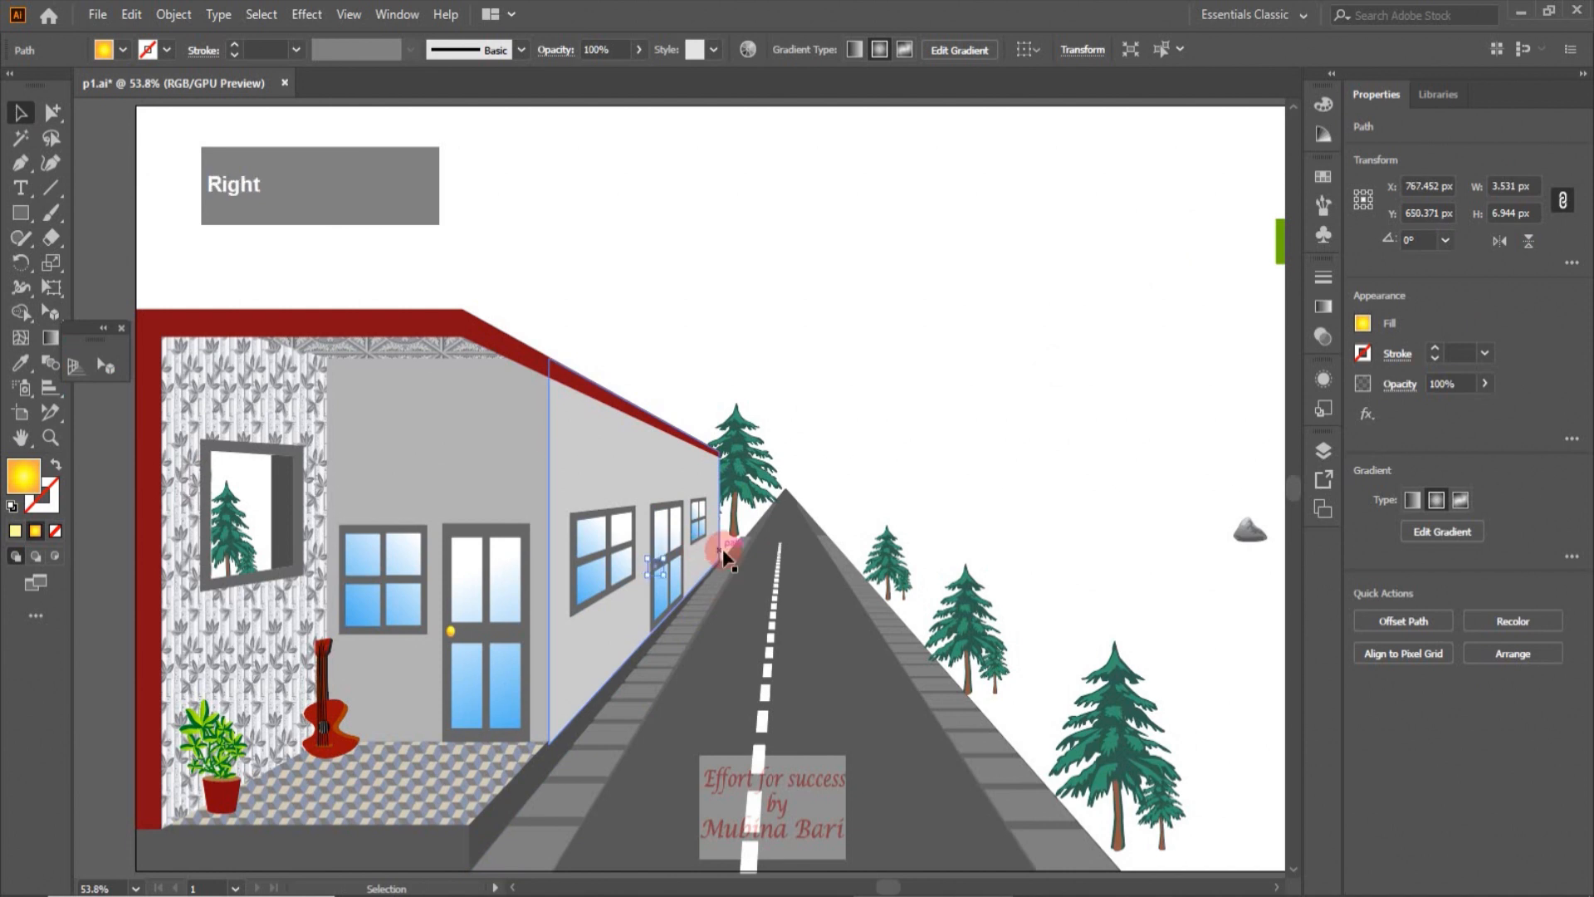
Enlarge and copy the two rocks along the horizon right of the road, forming three pointed mountains with two rounded boulders between them.
click(1343, 490)
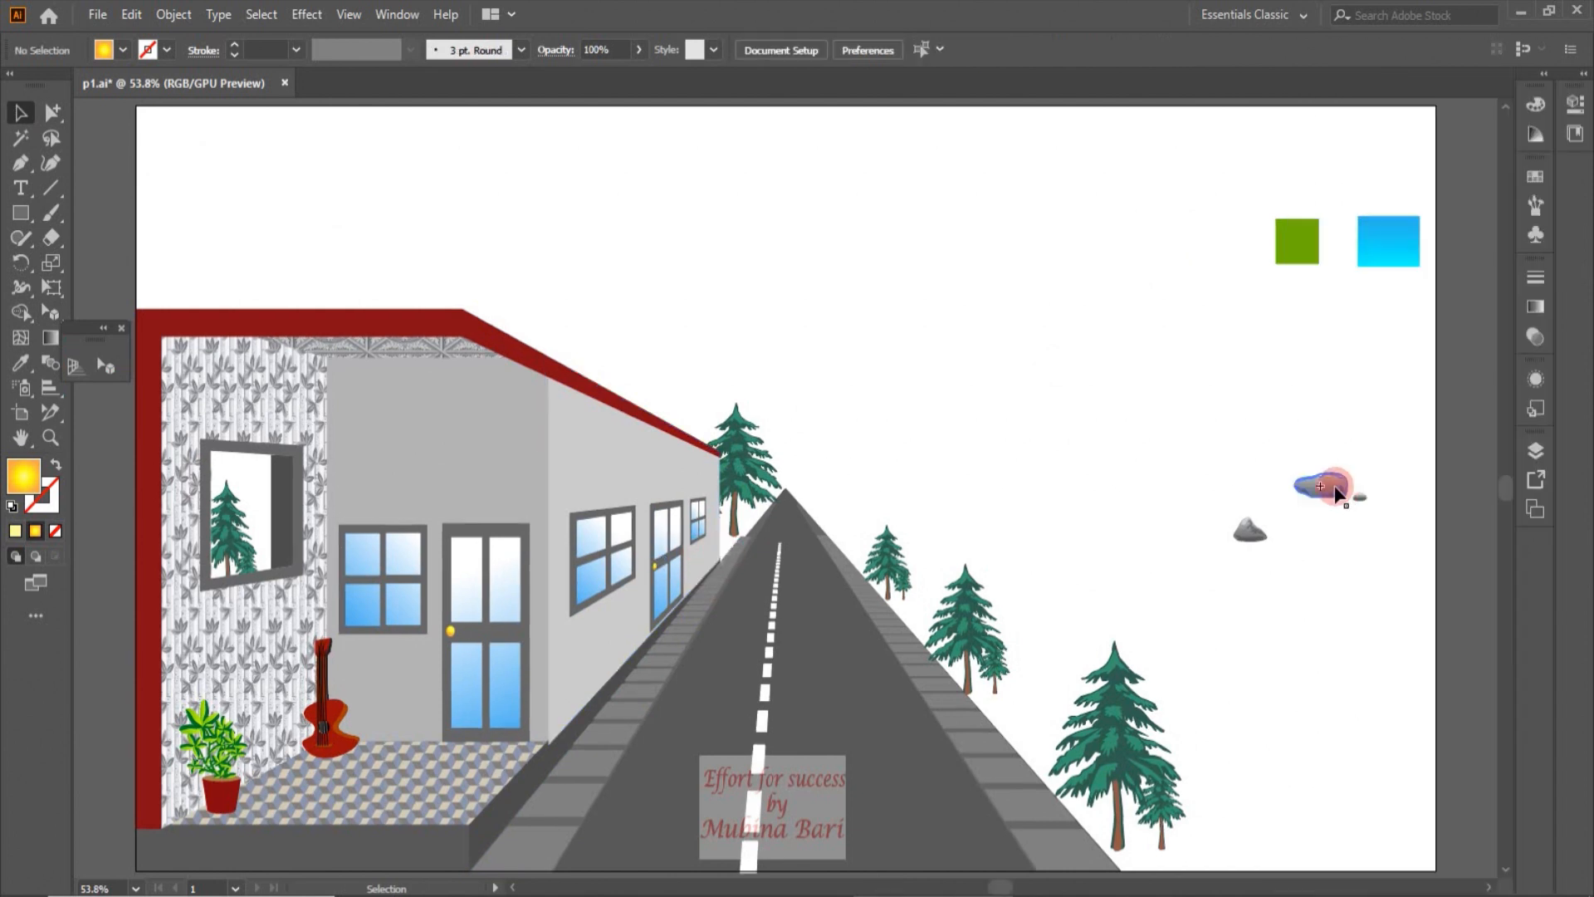
click(1250, 531)
click(1575, 103)
click(1529, 249)
drag(1322, 486, 1373, 587)
drag(1267, 517, 1405, 420)
drag(1325, 503, 1378, 429)
click(1003, 401)
drag(1288, 454, 1078, 470)
click(1337, 415)
drag(1436, 333, 1449, 301)
click(928, 465)
drag(940, 400, 979, 371)
drag(1149, 453, 1139, 447)
drag(1320, 592, 954, 489)
drag(983, 477, 1048, 424)
drag(1373, 587, 1282, 423)
click(1345, 415)
drag(1448, 393, 1435, 392)
click(1295, 572)
Show the perspective grid and set it to No Active Grid.
click(77, 366)
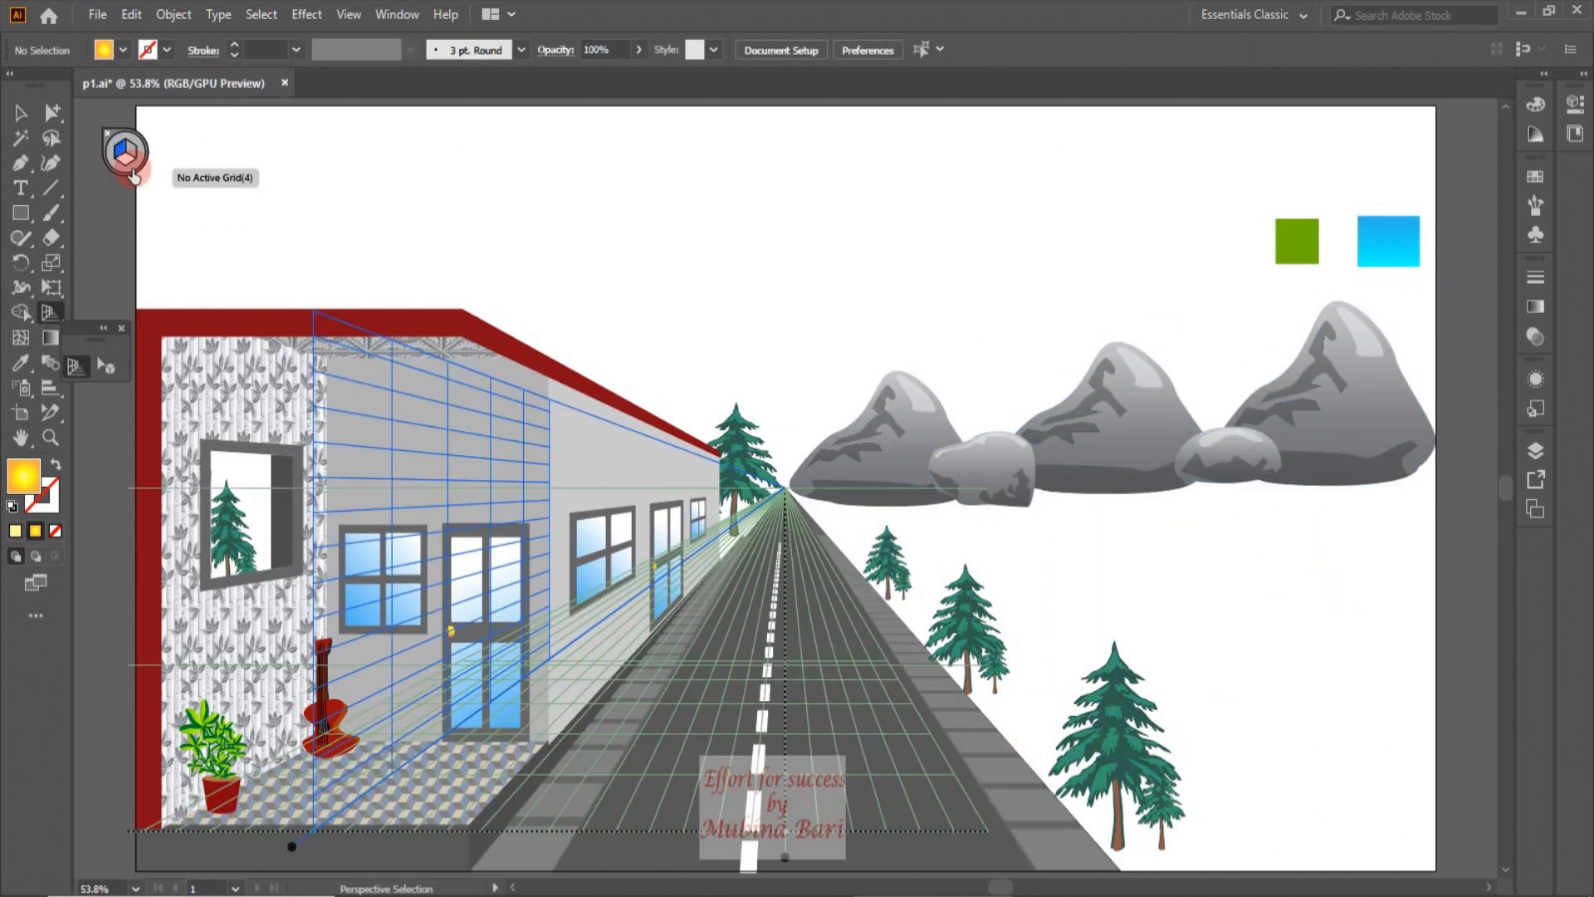
click(144, 166)
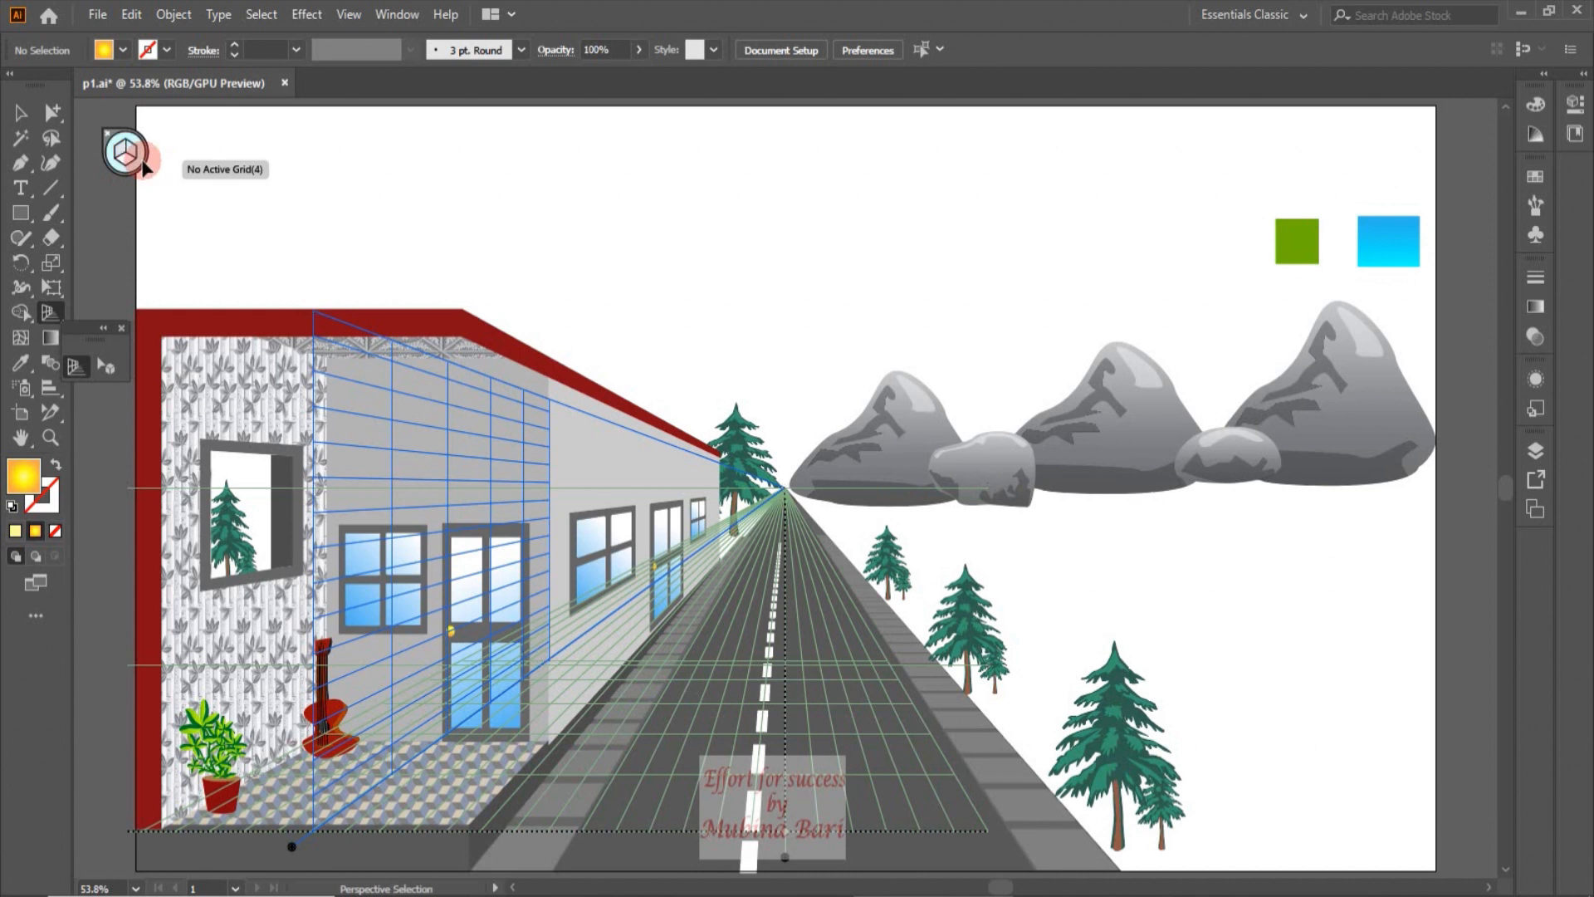
Lower the three mountains and two boulders slightly along the horizon.
key(v)
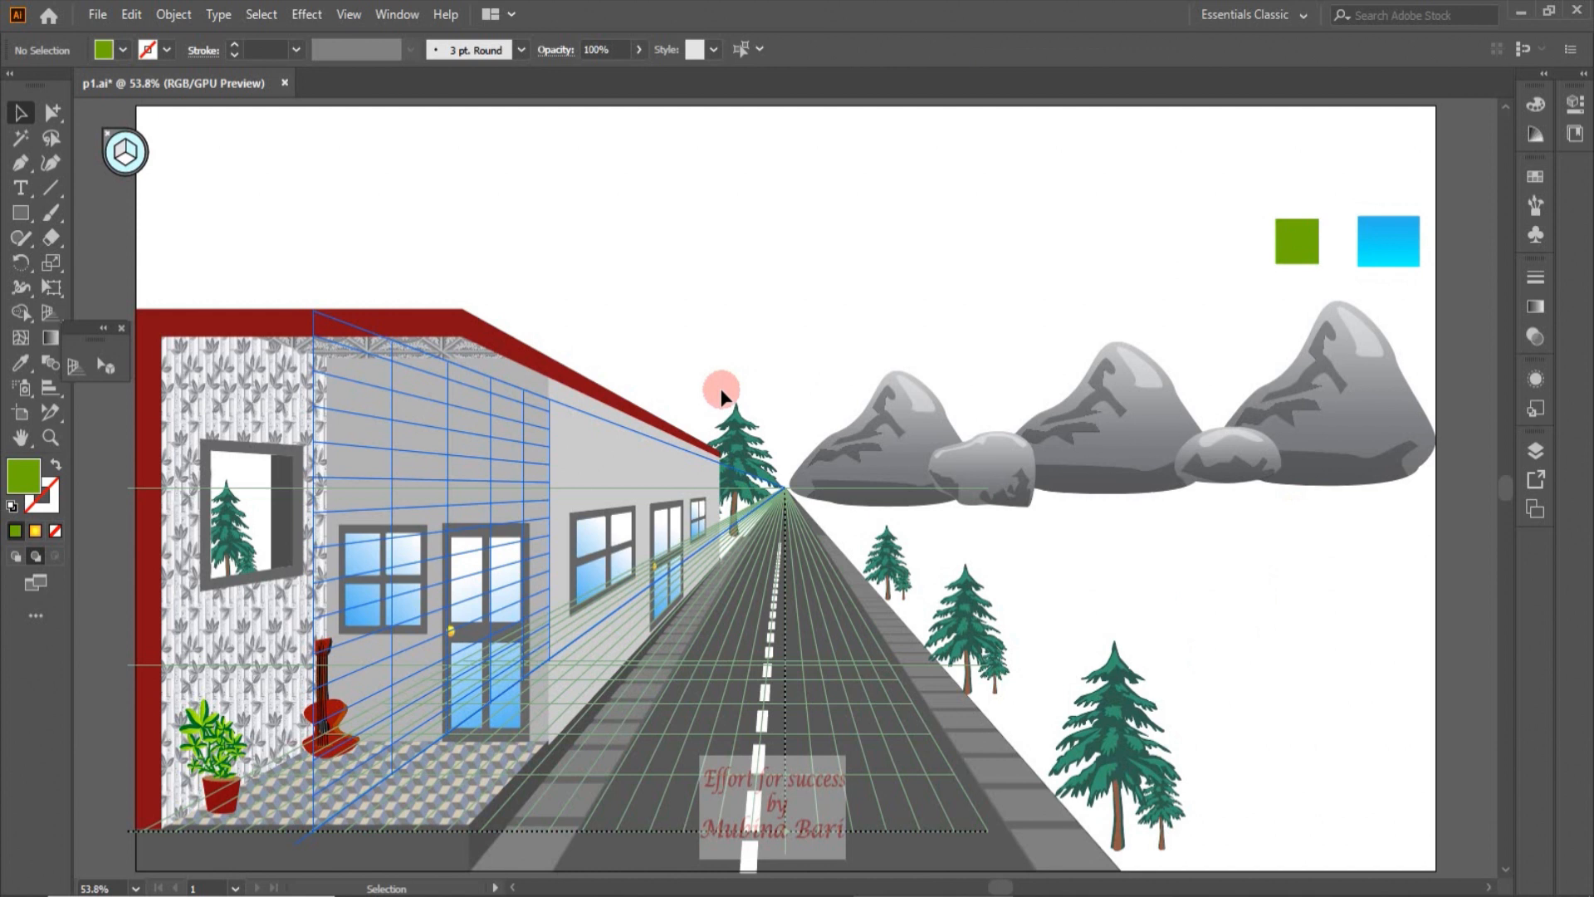
drag(720, 395, 720, 403)
click(20, 112)
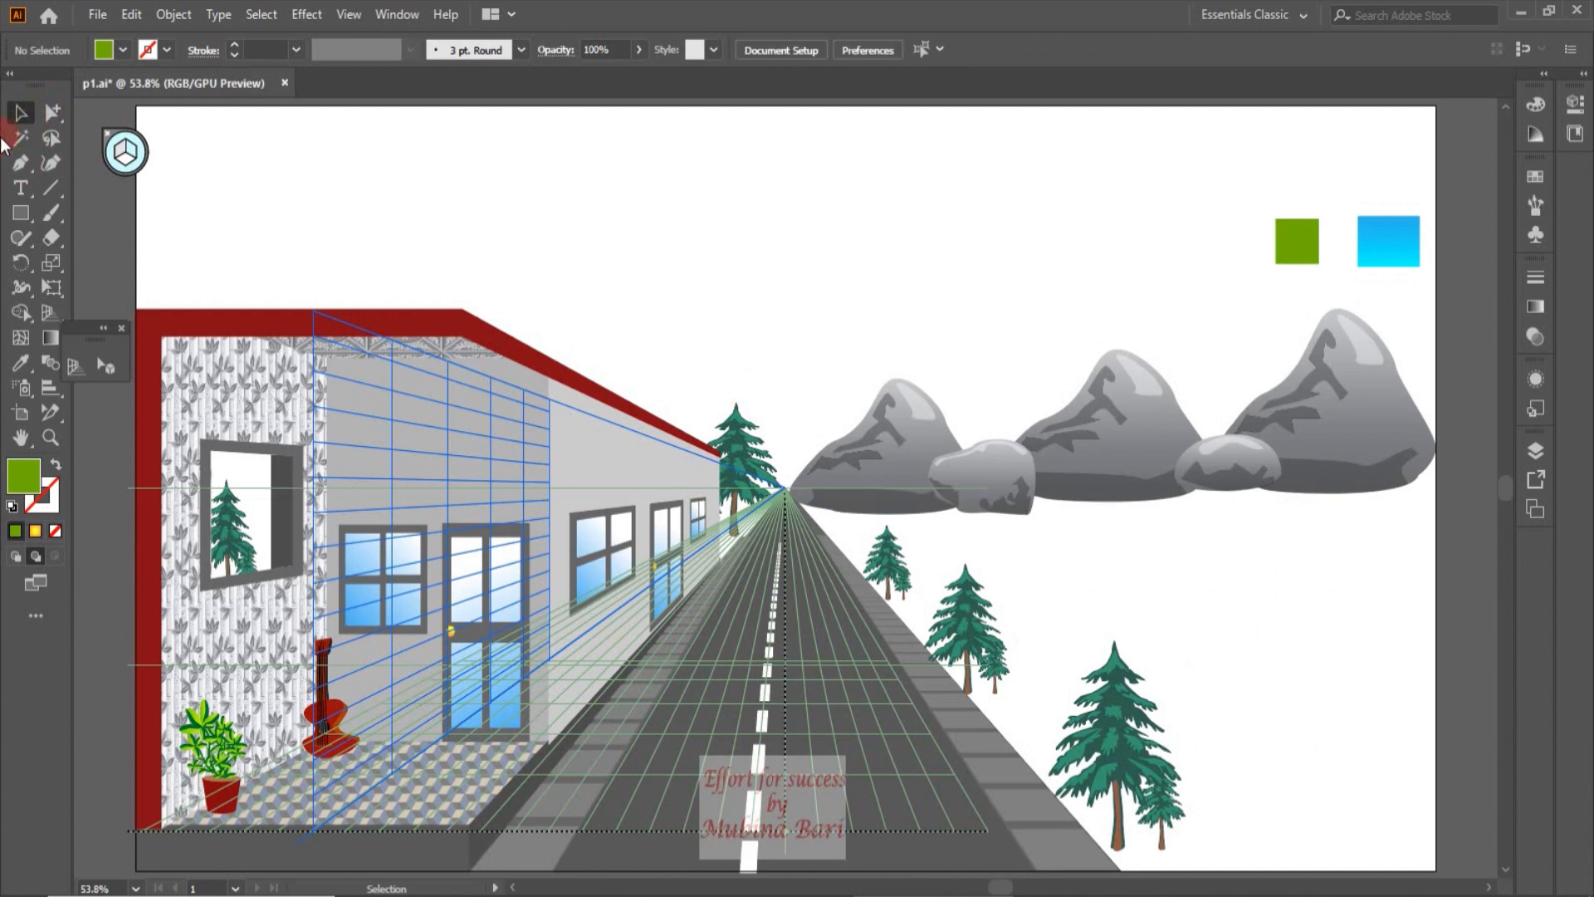
Group the whole street scene except the mountains, boulders and the two green and blue sample squares.
key(ctrl+a)
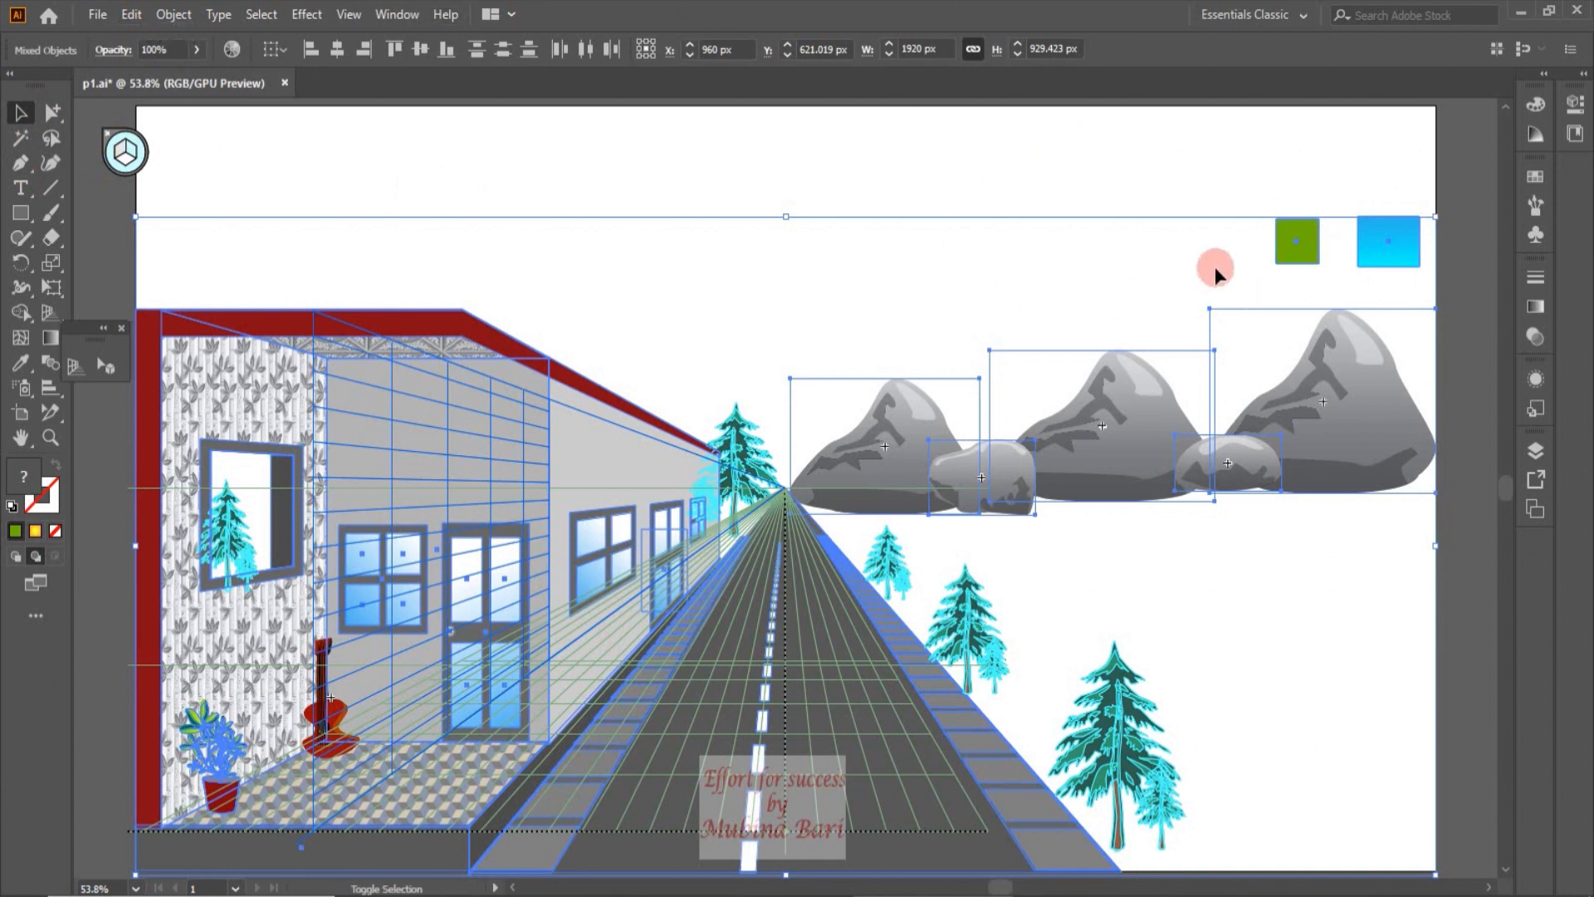
click(1292, 259)
click(1287, 259)
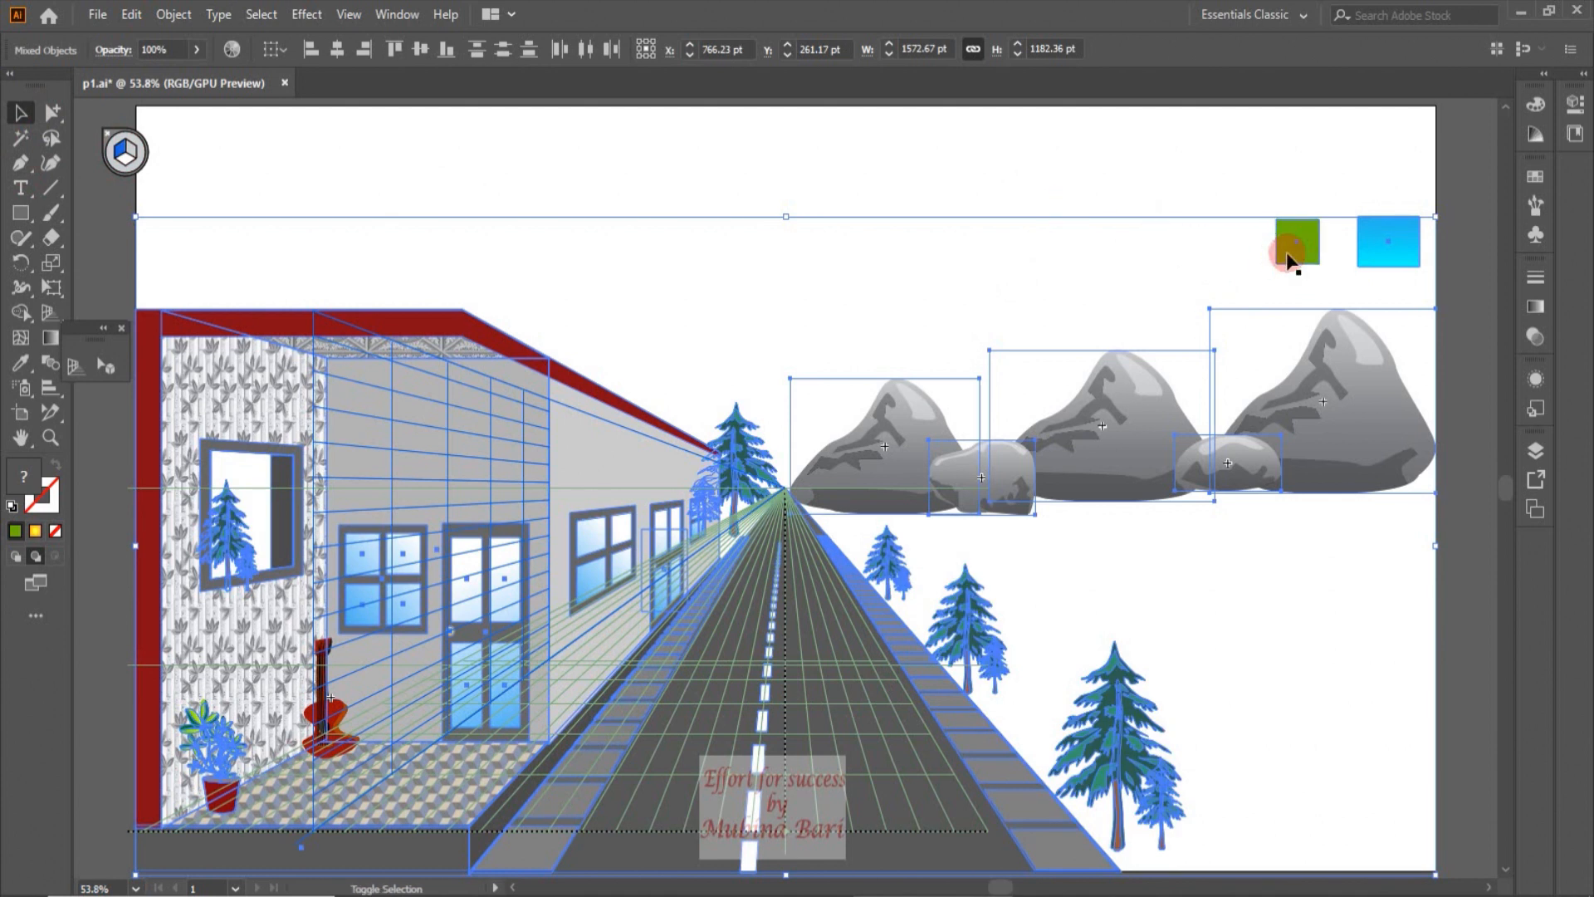
shift+click(1366, 251)
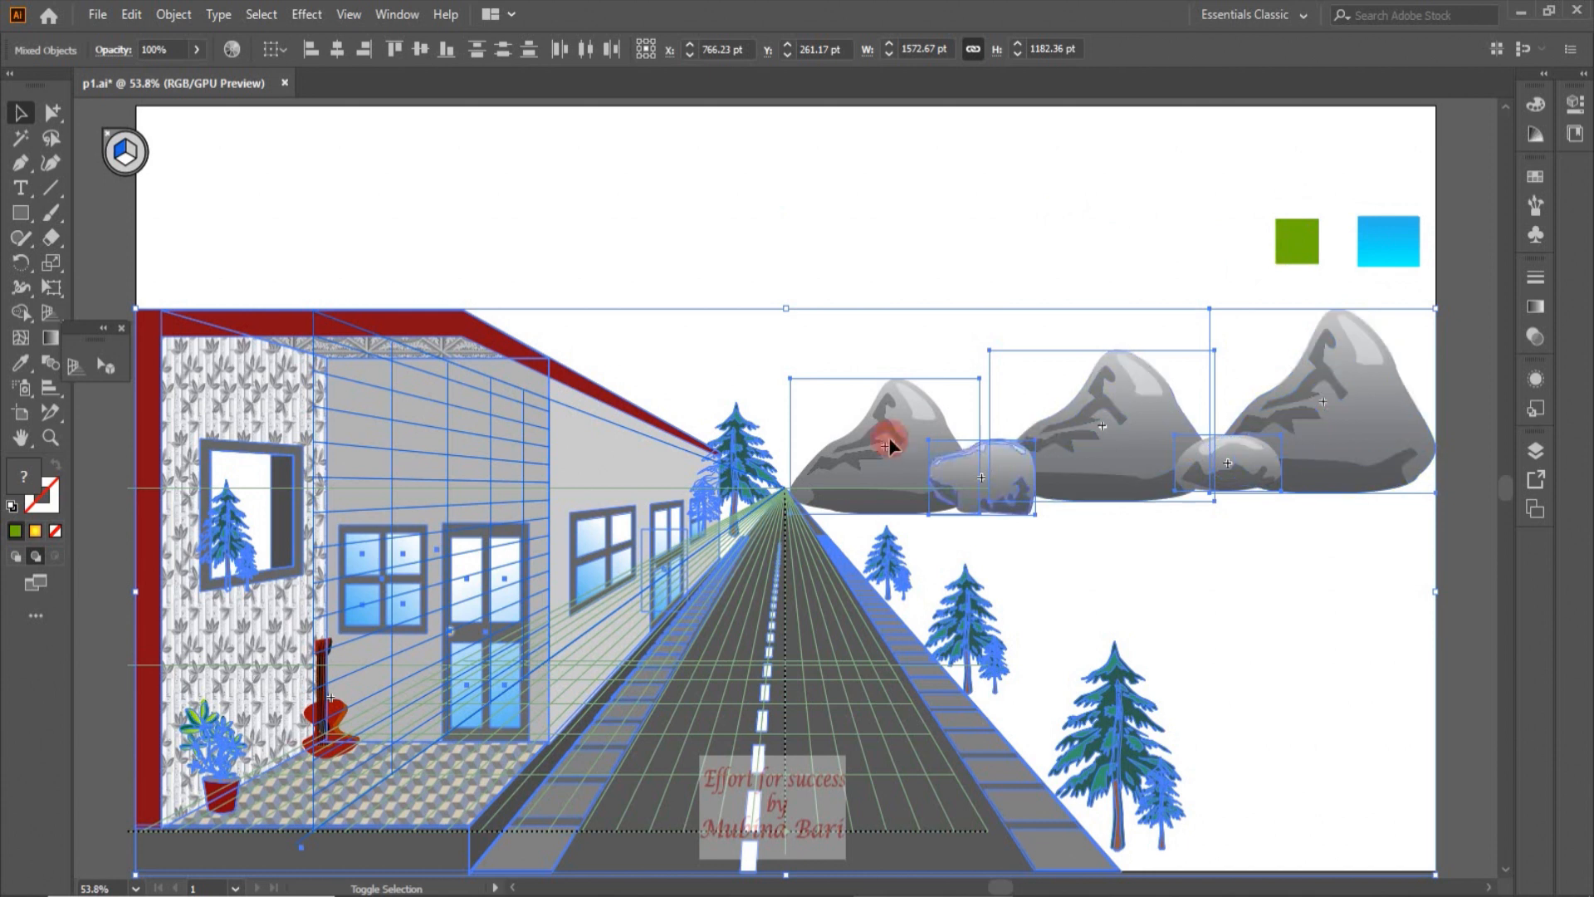
shift+click(1363, 450)
shift+click(1240, 475)
shift+click(1156, 455)
shift+click(976, 469)
shift+click(925, 449)
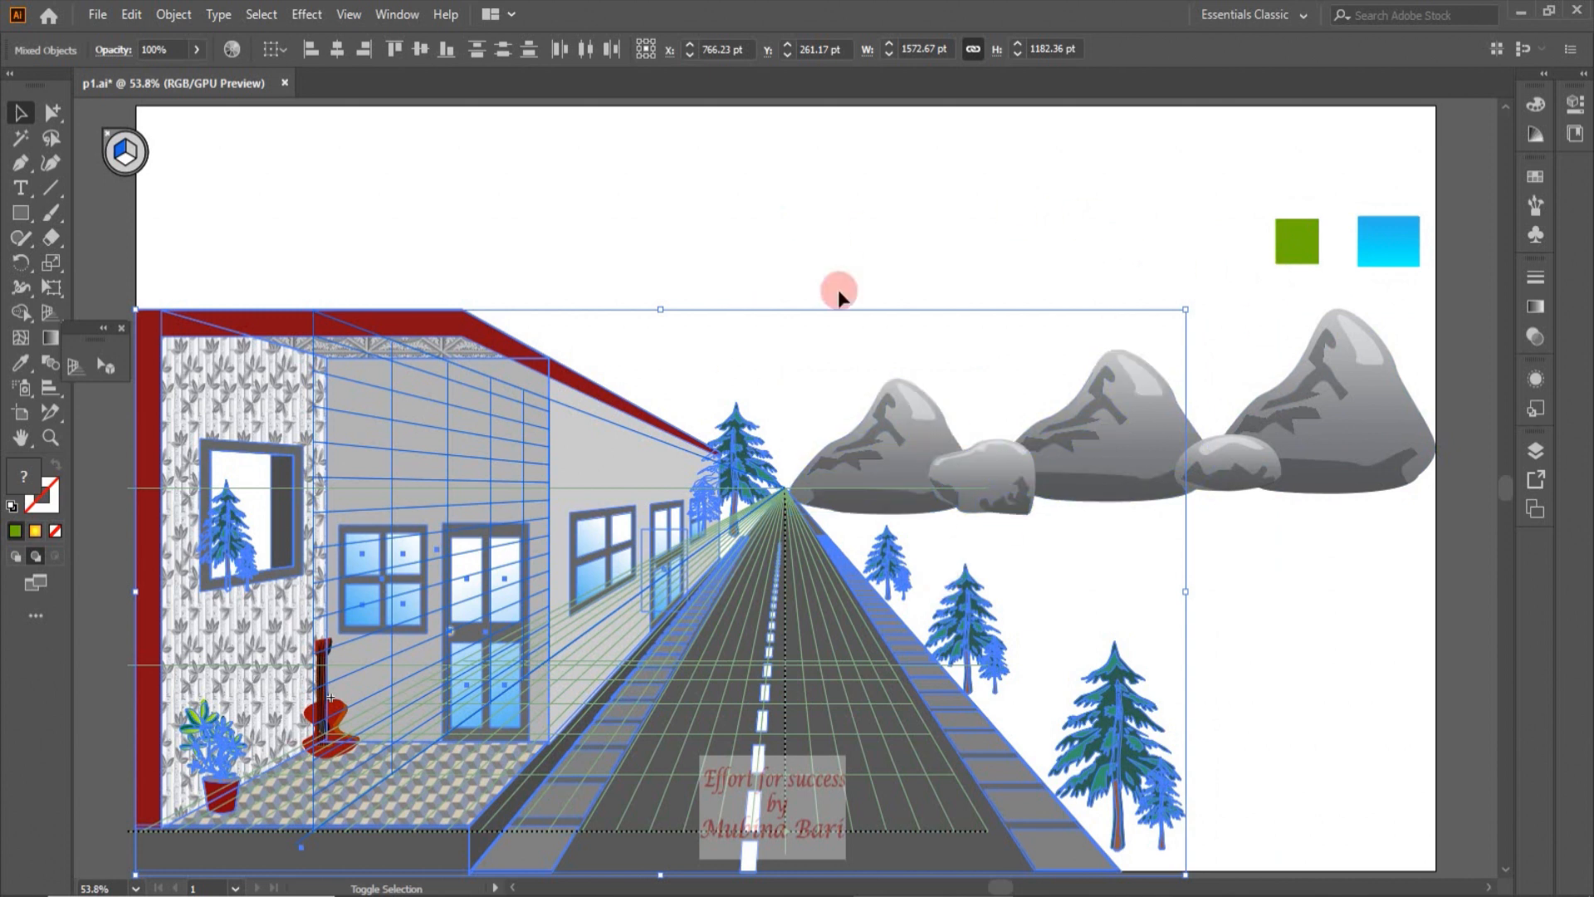
right_click(649, 418)
click(676, 575)
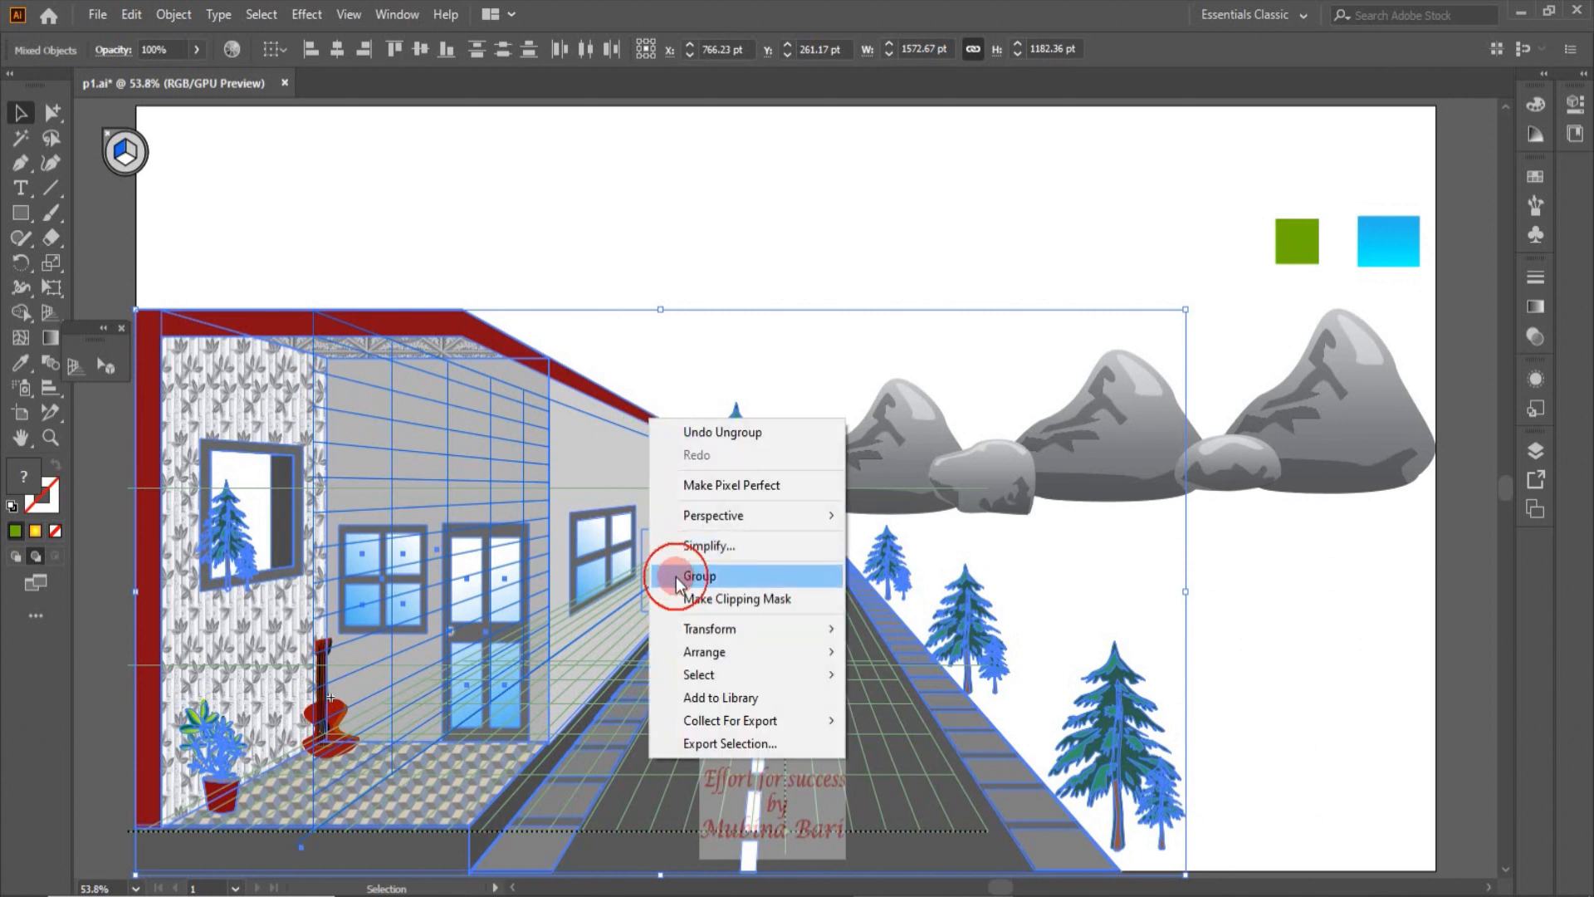
click(1217, 575)
Set the perspective grid back to No Active Grid.
click(143, 165)
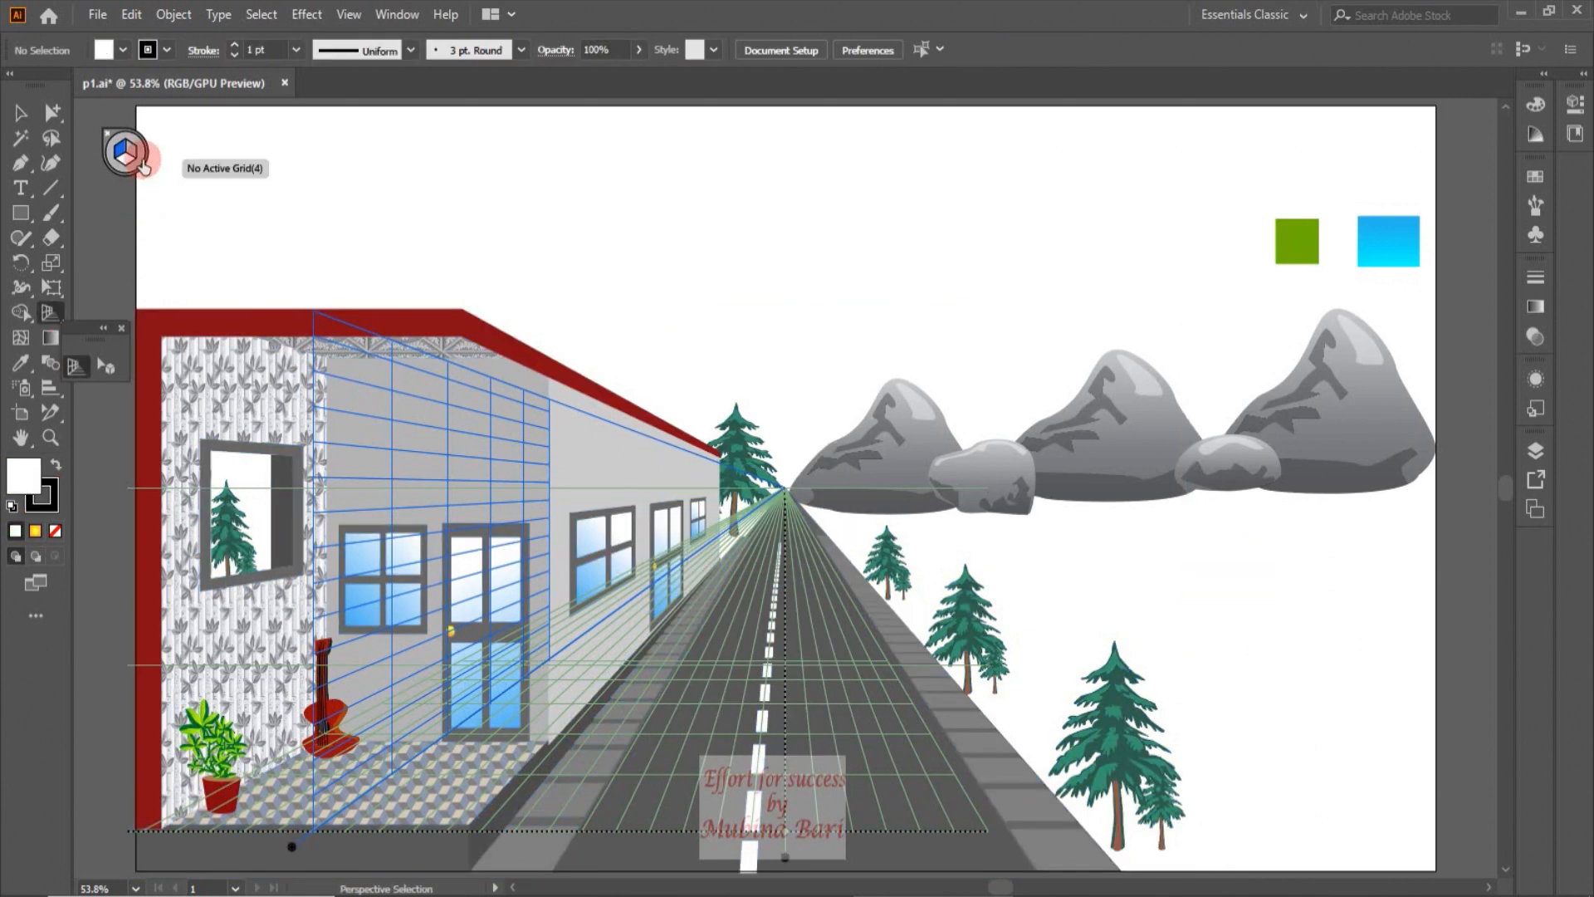
click(143, 164)
key(shift+p)
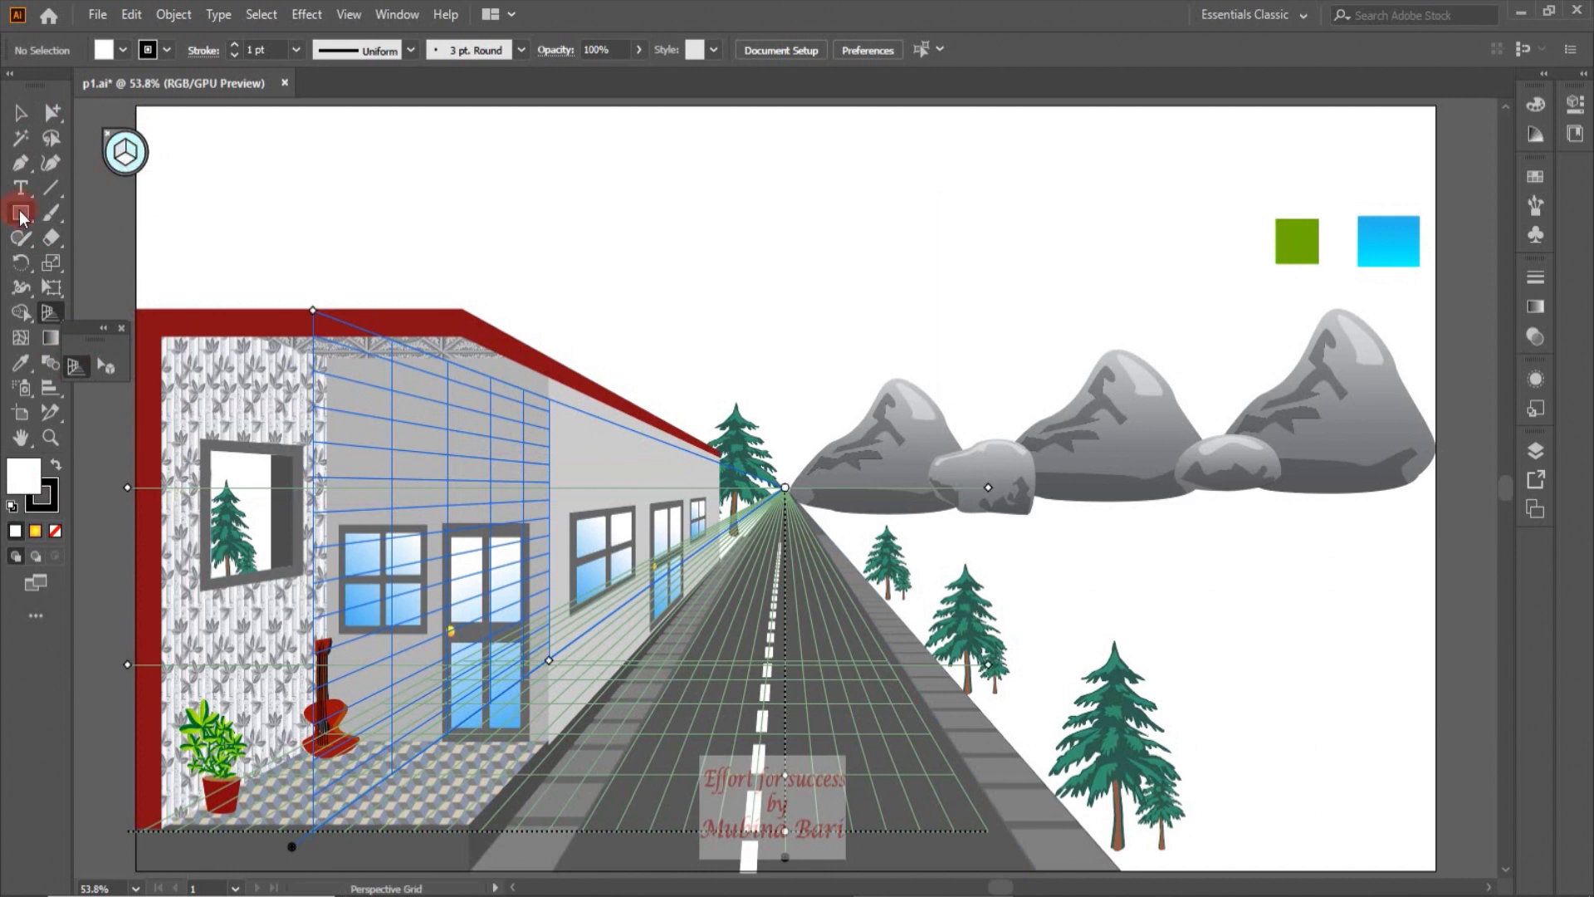
click(22, 216)
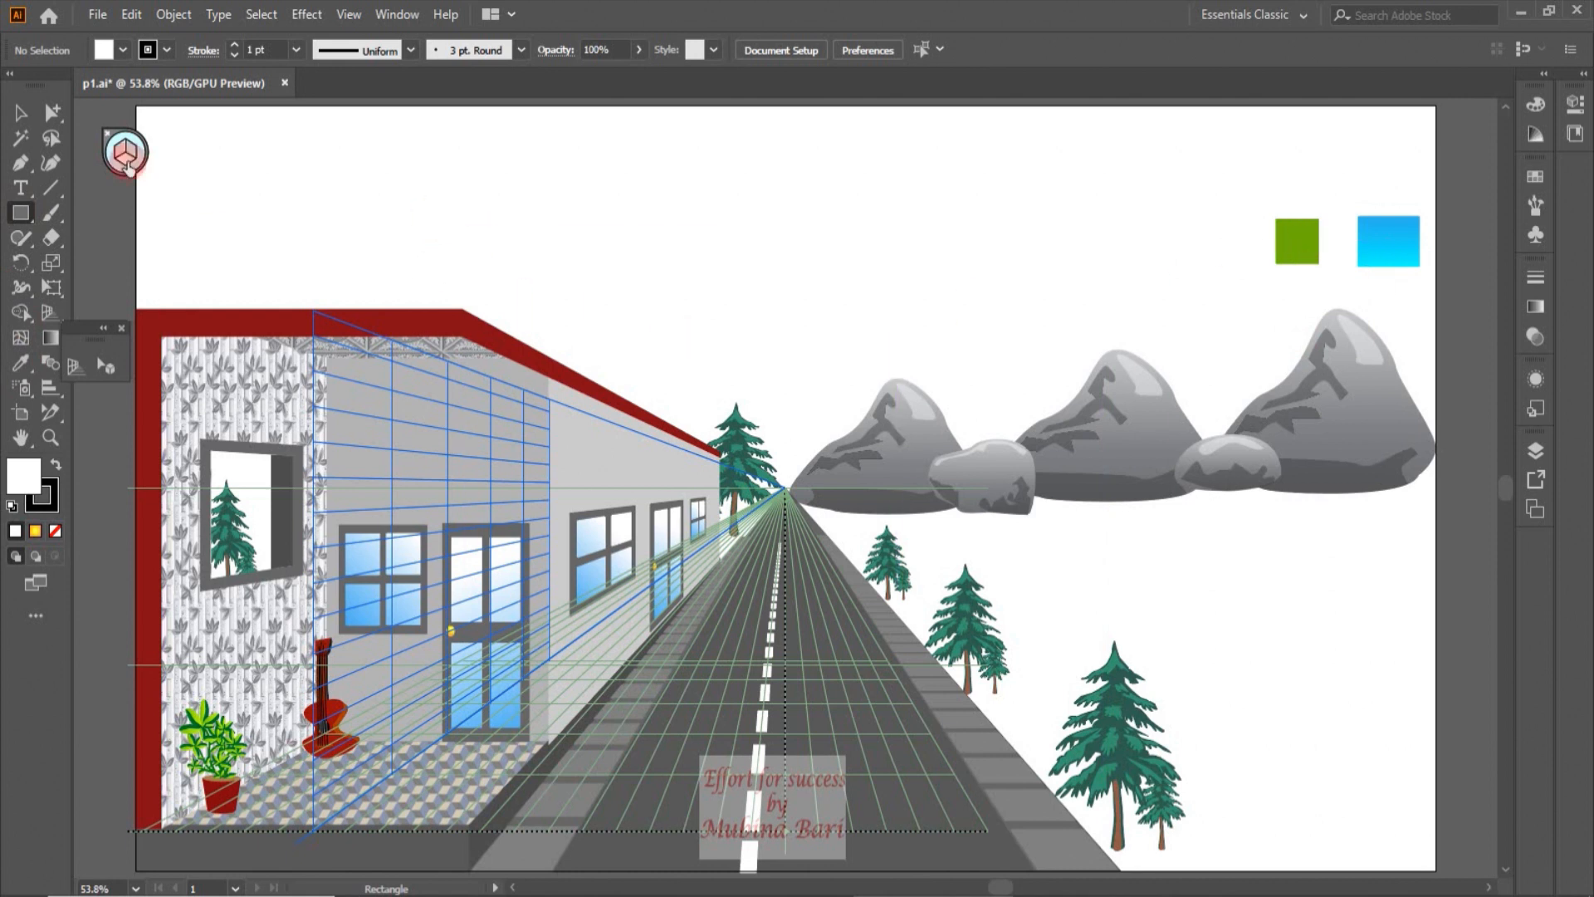
click(24, 112)
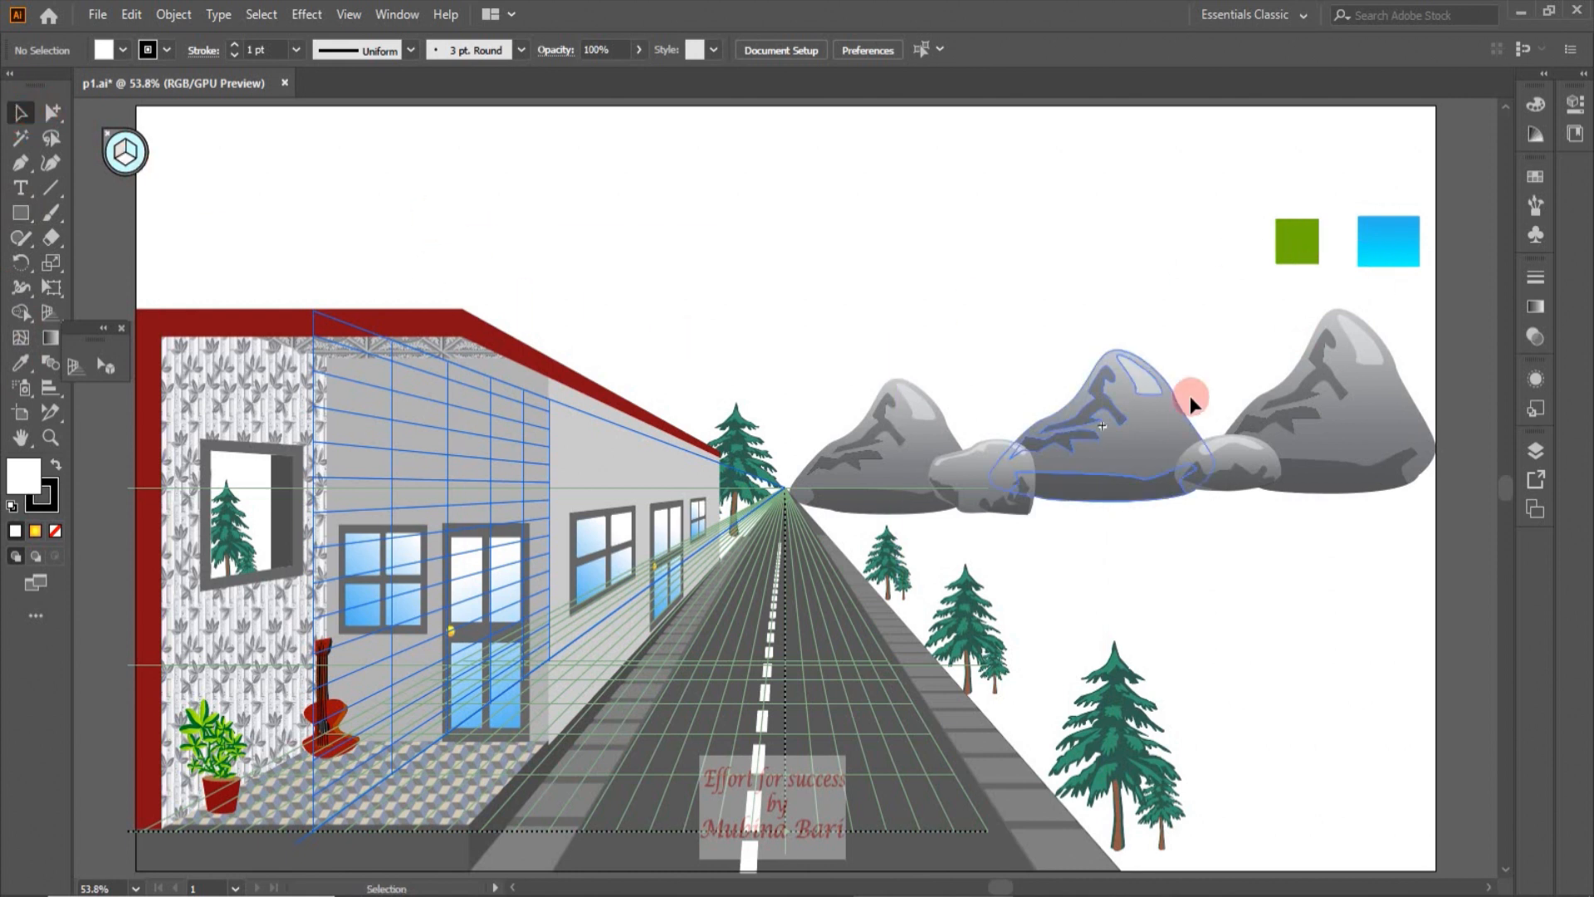
Draw a ground rectangle about 1927 × 536 px below the horizon behind the street, filled with the sample square's green.
click(1291, 249)
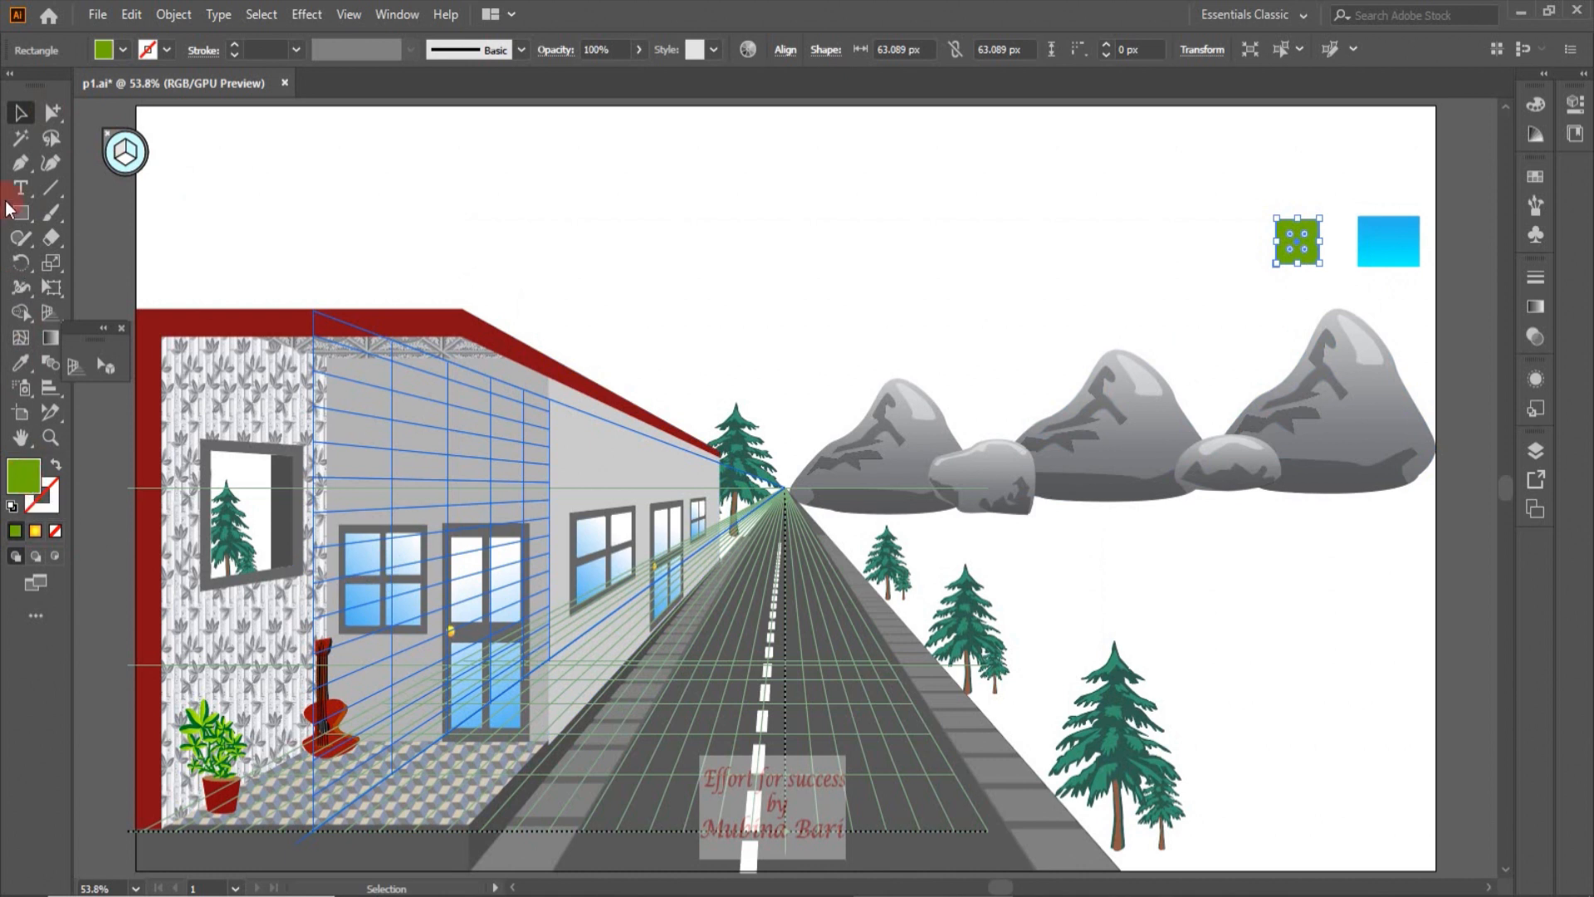
click(33, 490)
click(43, 126)
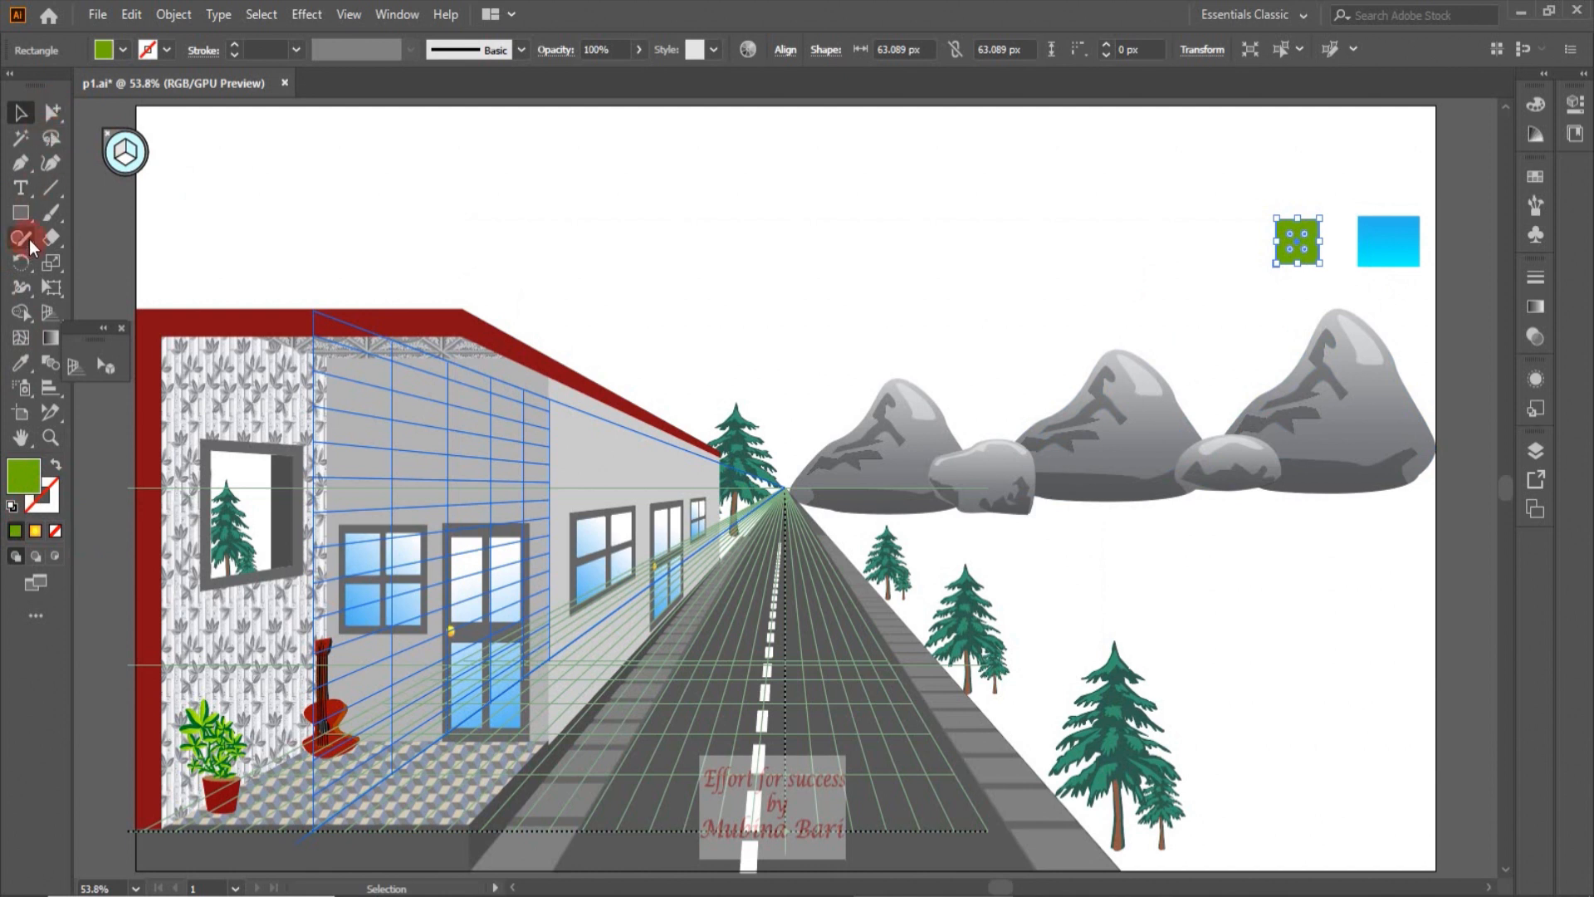
click(23, 213)
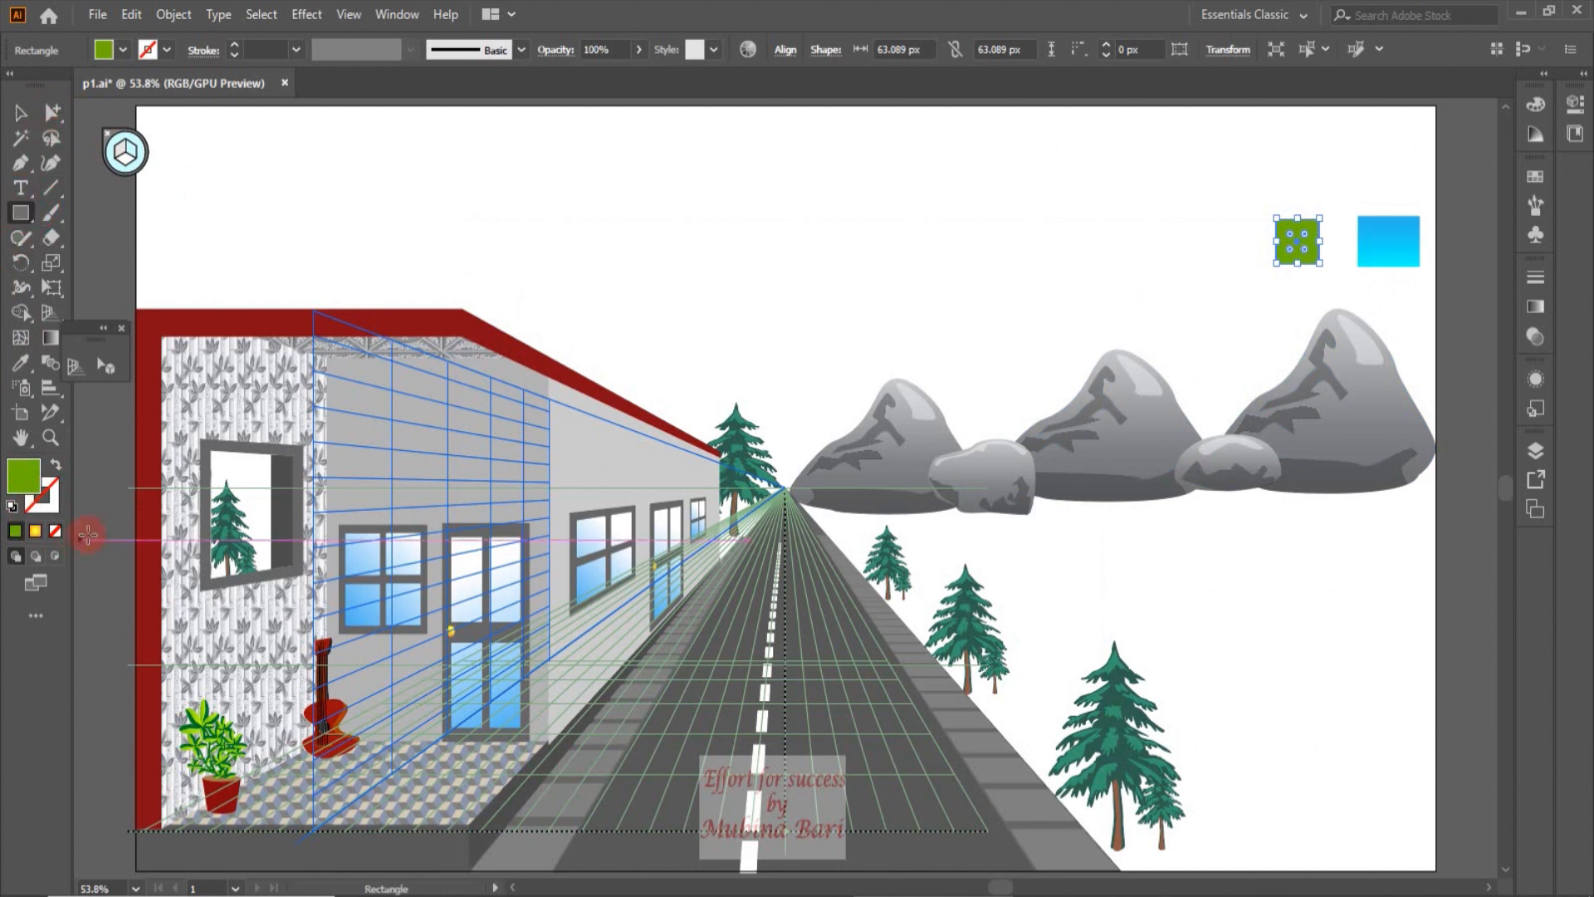
drag(130, 490, 1437, 868)
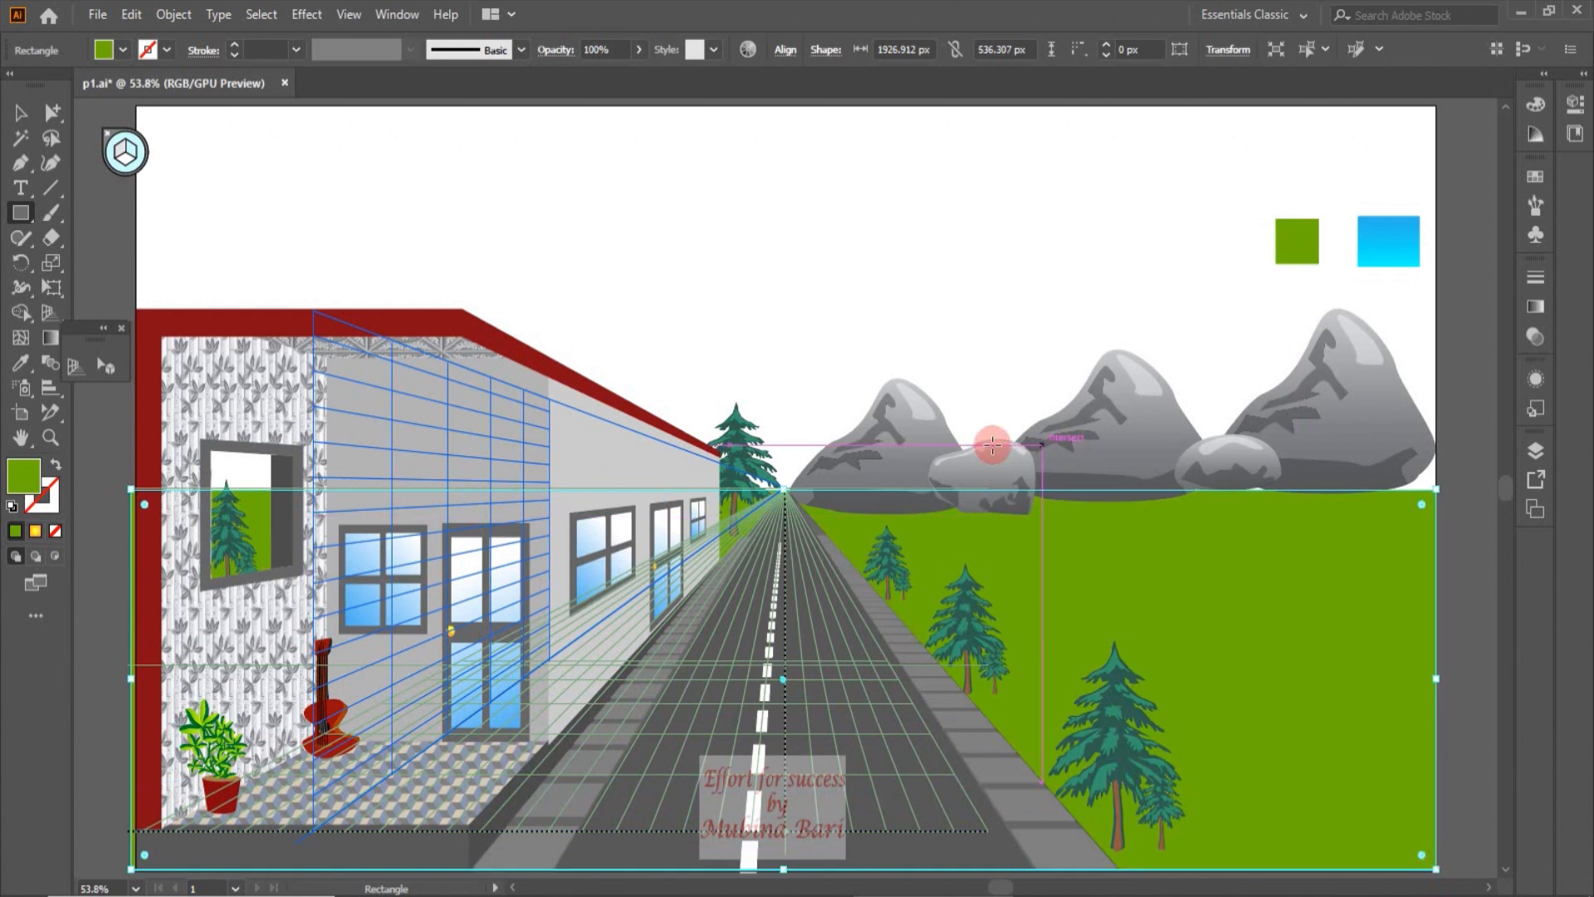
click(21, 112)
click(739, 304)
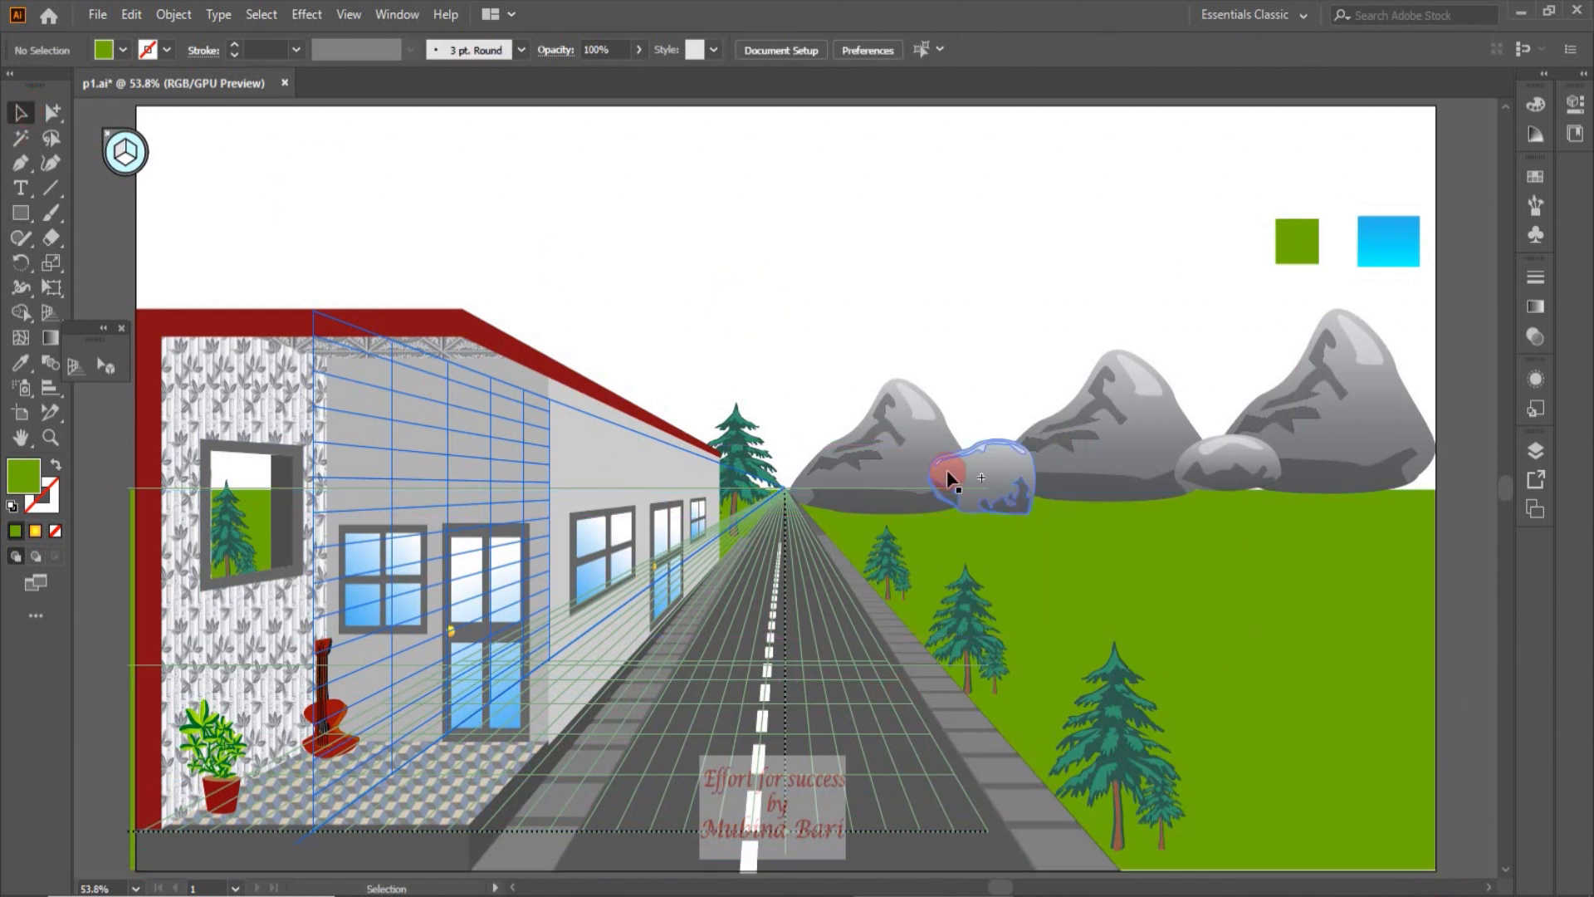
click(1280, 562)
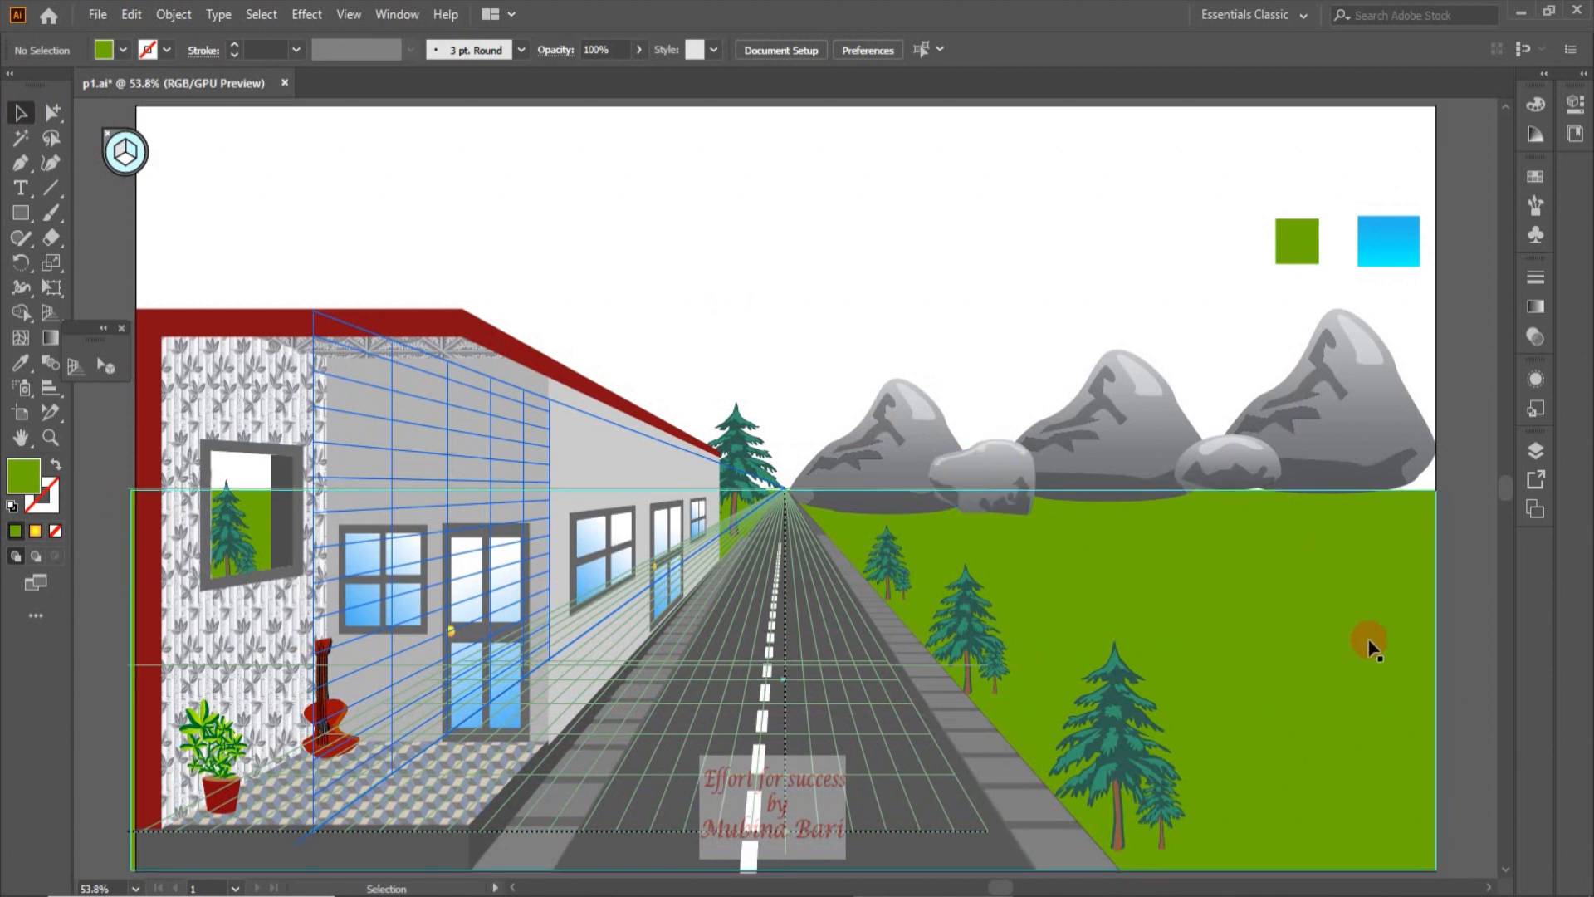
click(1132, 597)
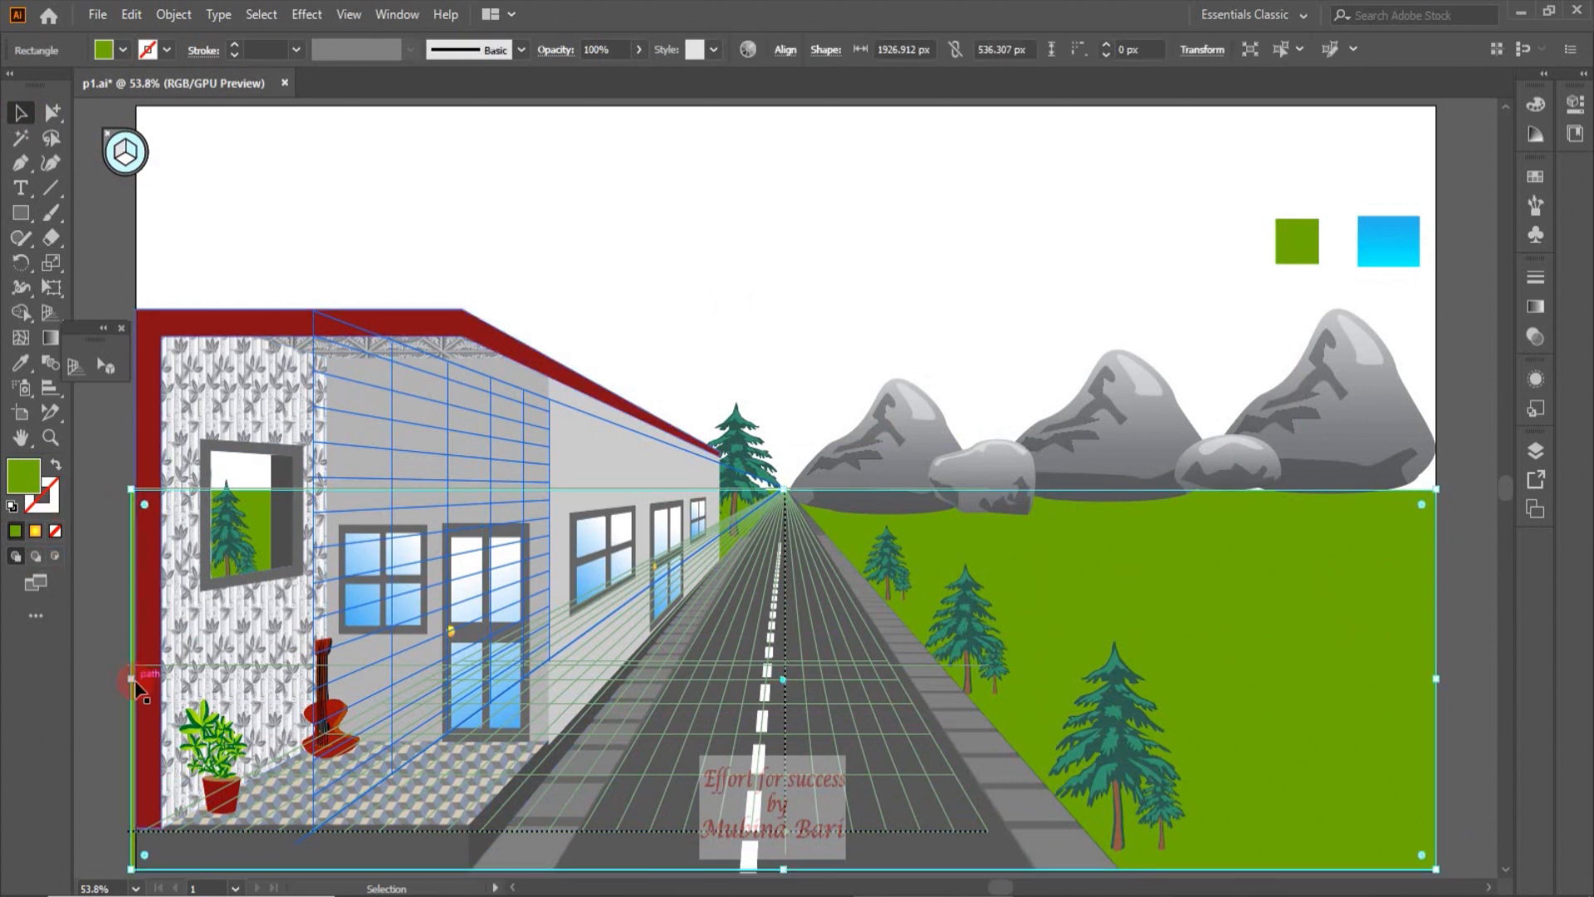
Select all three mountains and both boulders and send them to the back, behind the green ground.
click(894, 445)
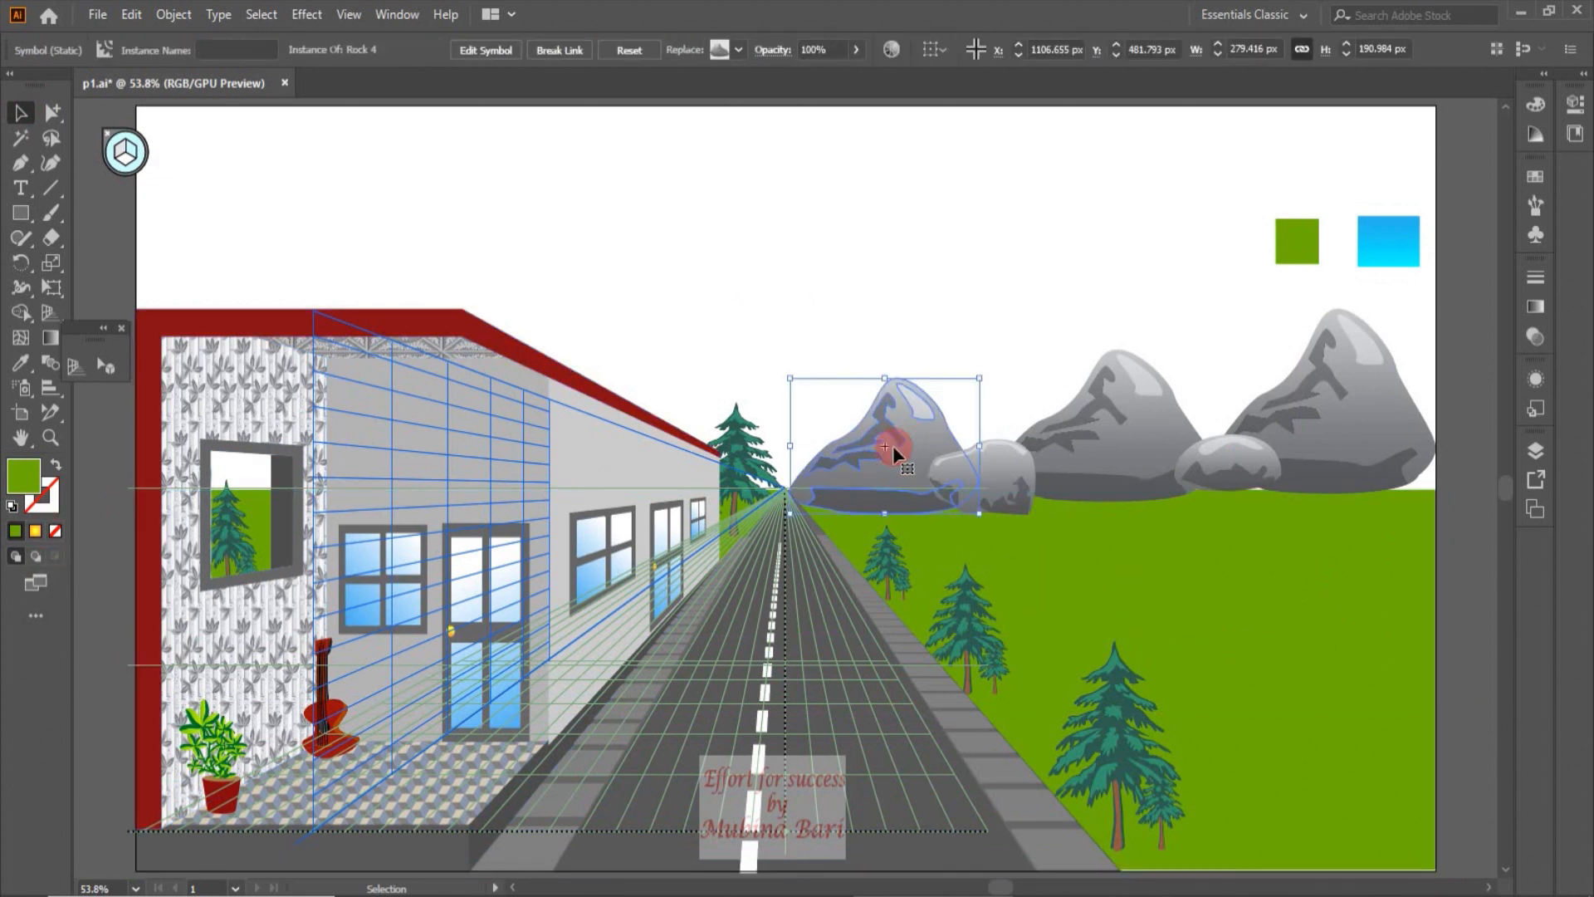
shift+click(1022, 477)
shift+click(1080, 453)
shift+click(1228, 462)
shift+click(1324, 446)
right_click(1325, 446)
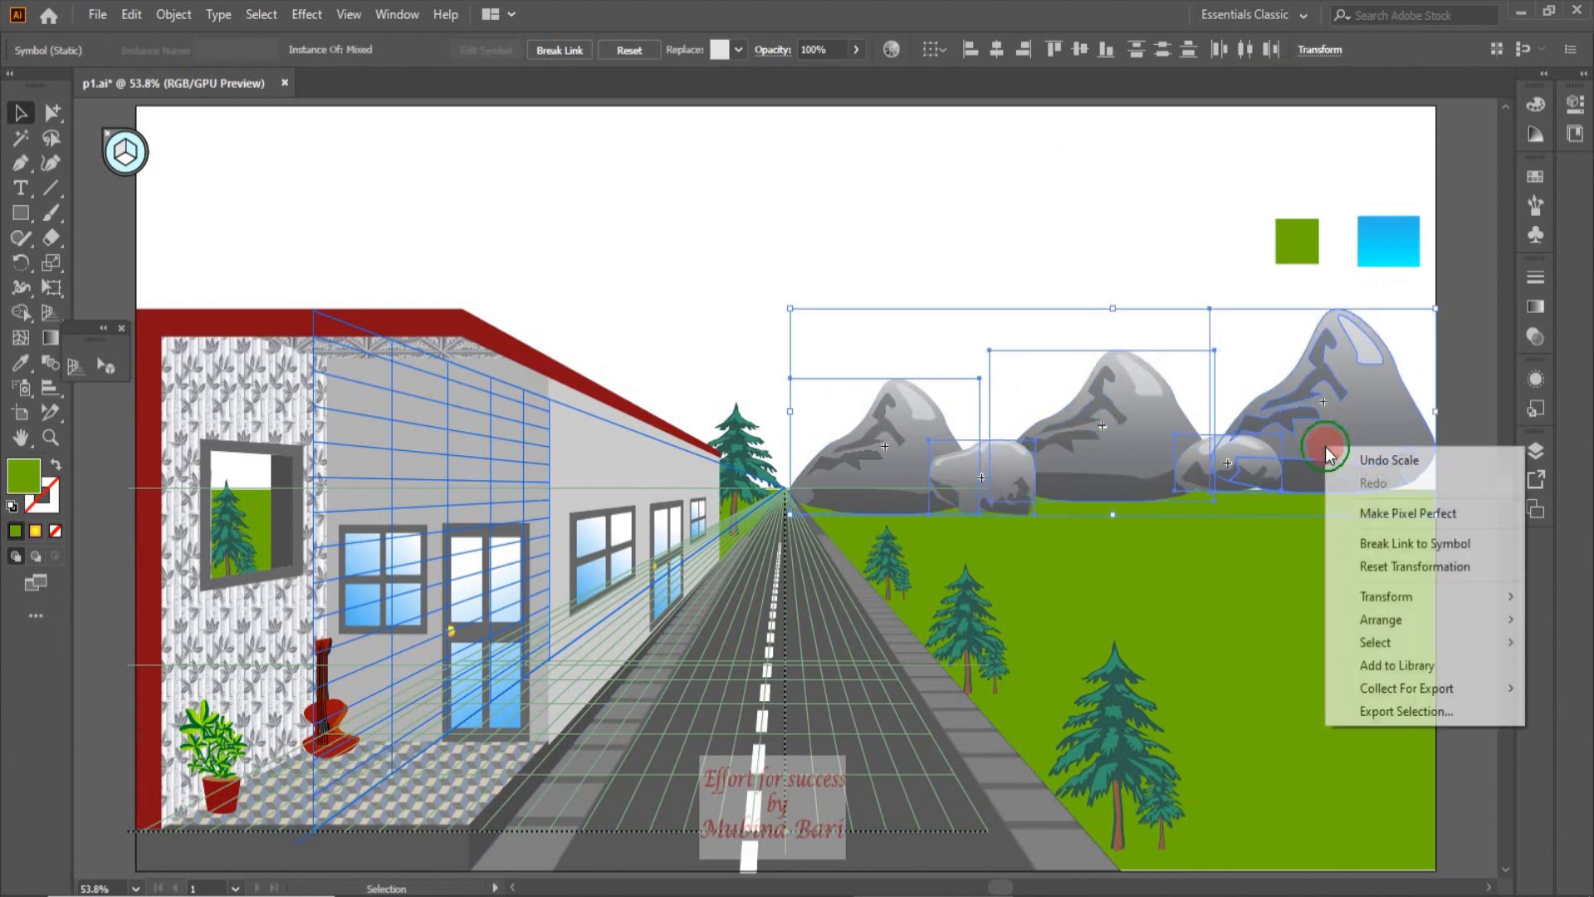
mouse_move(1401, 628)
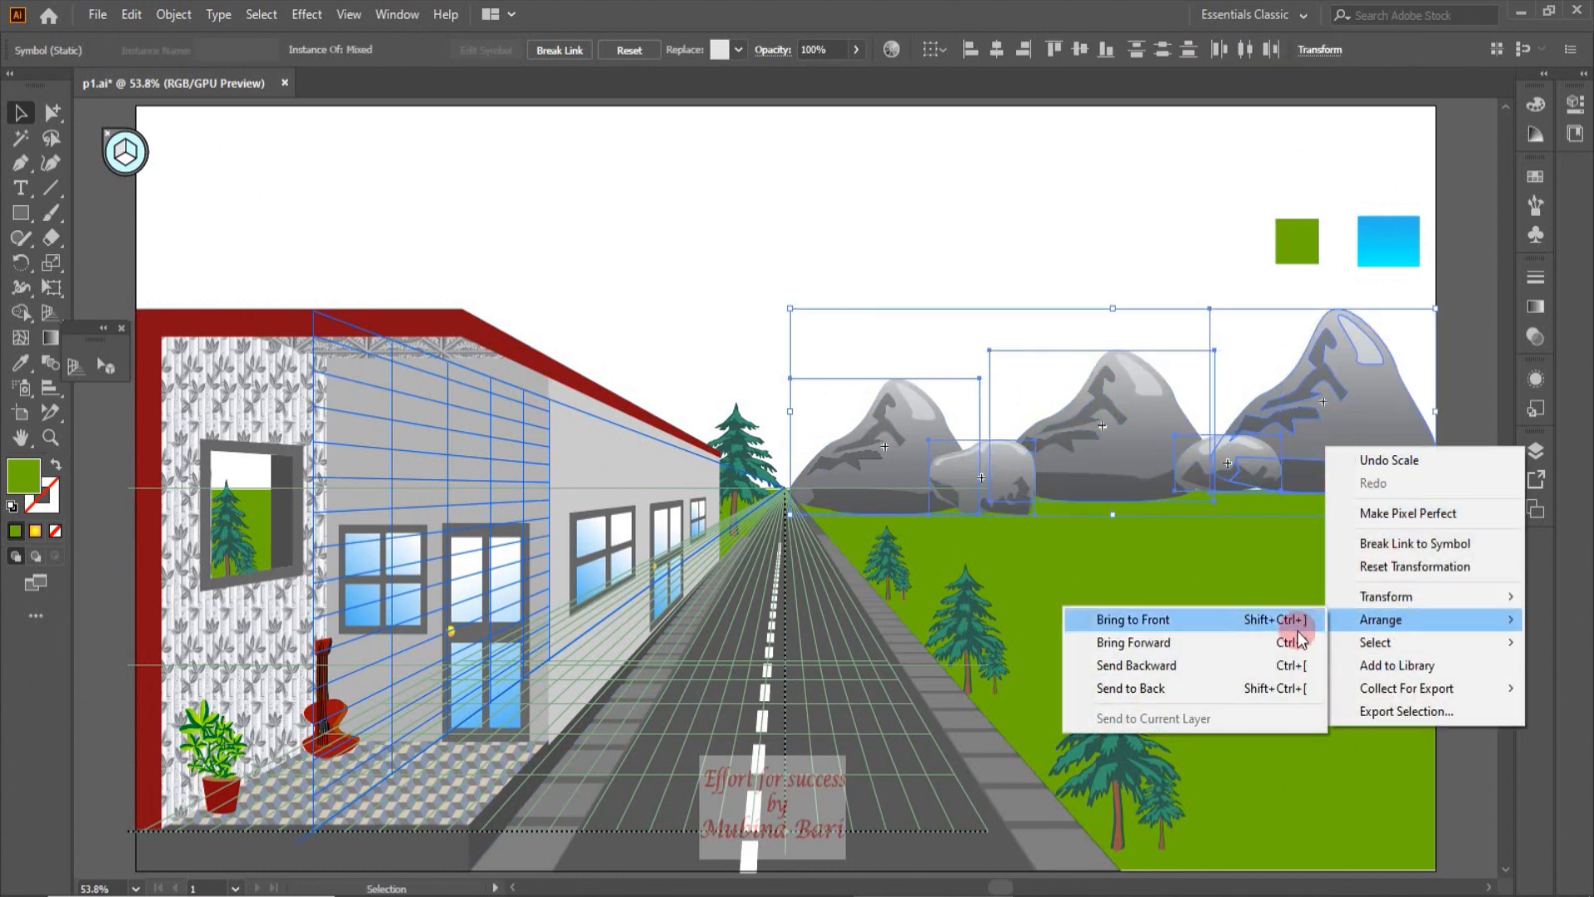
click(1148, 690)
Stretch the mountains and boulders so their bases extend below the horizon, and delete the small green sample square.
click(1003, 162)
click(995, 406)
click(1377, 477)
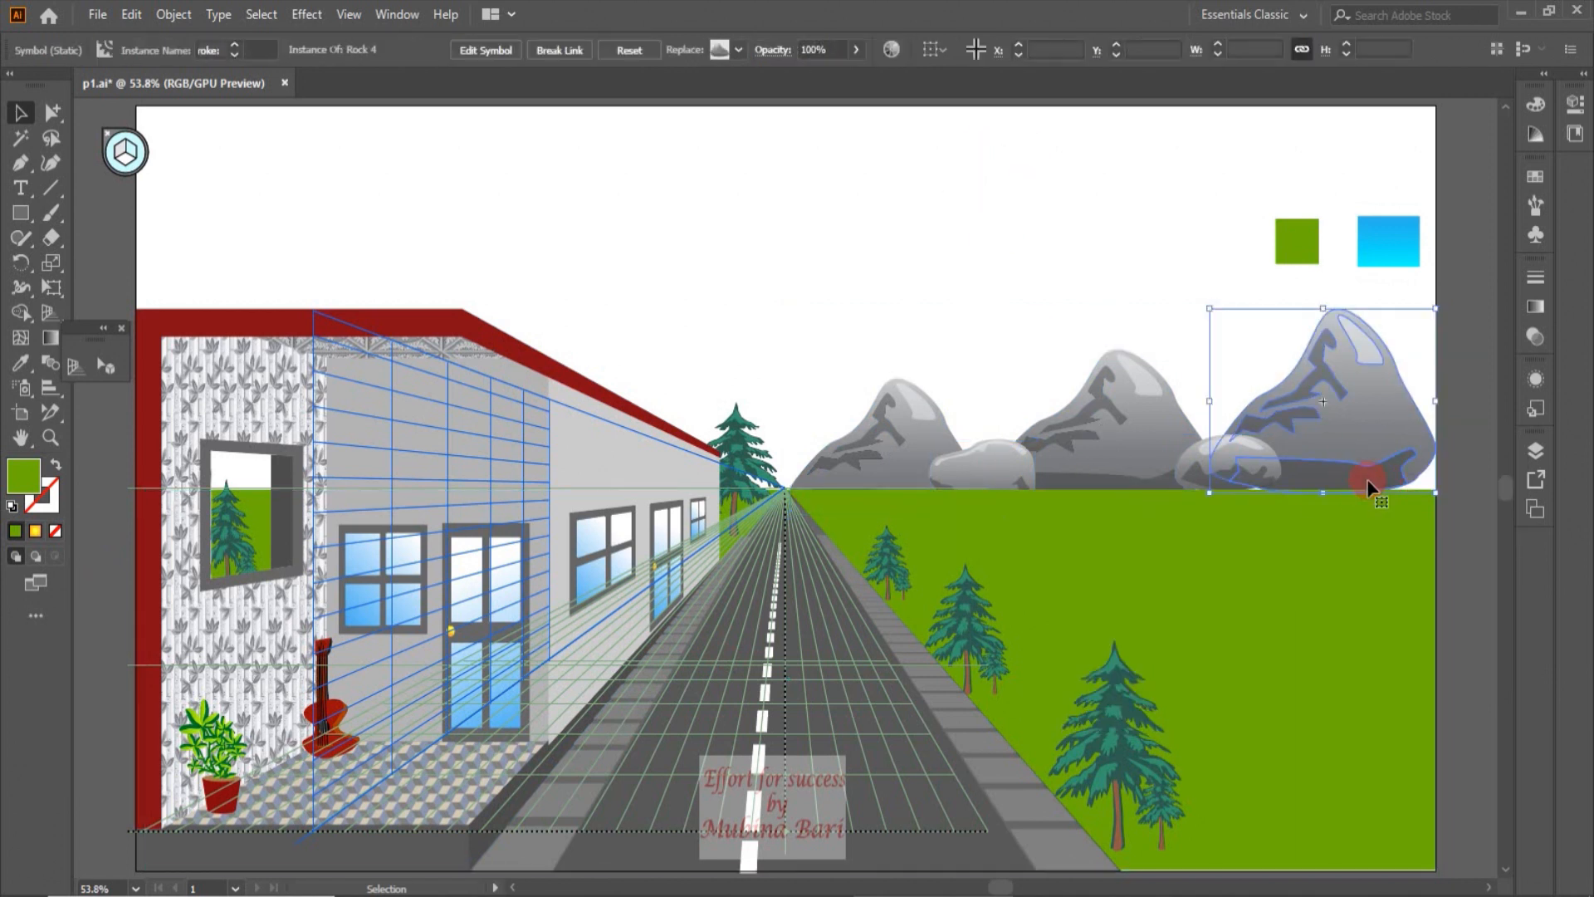
drag(1323, 497, 1324, 525)
click(1297, 245)
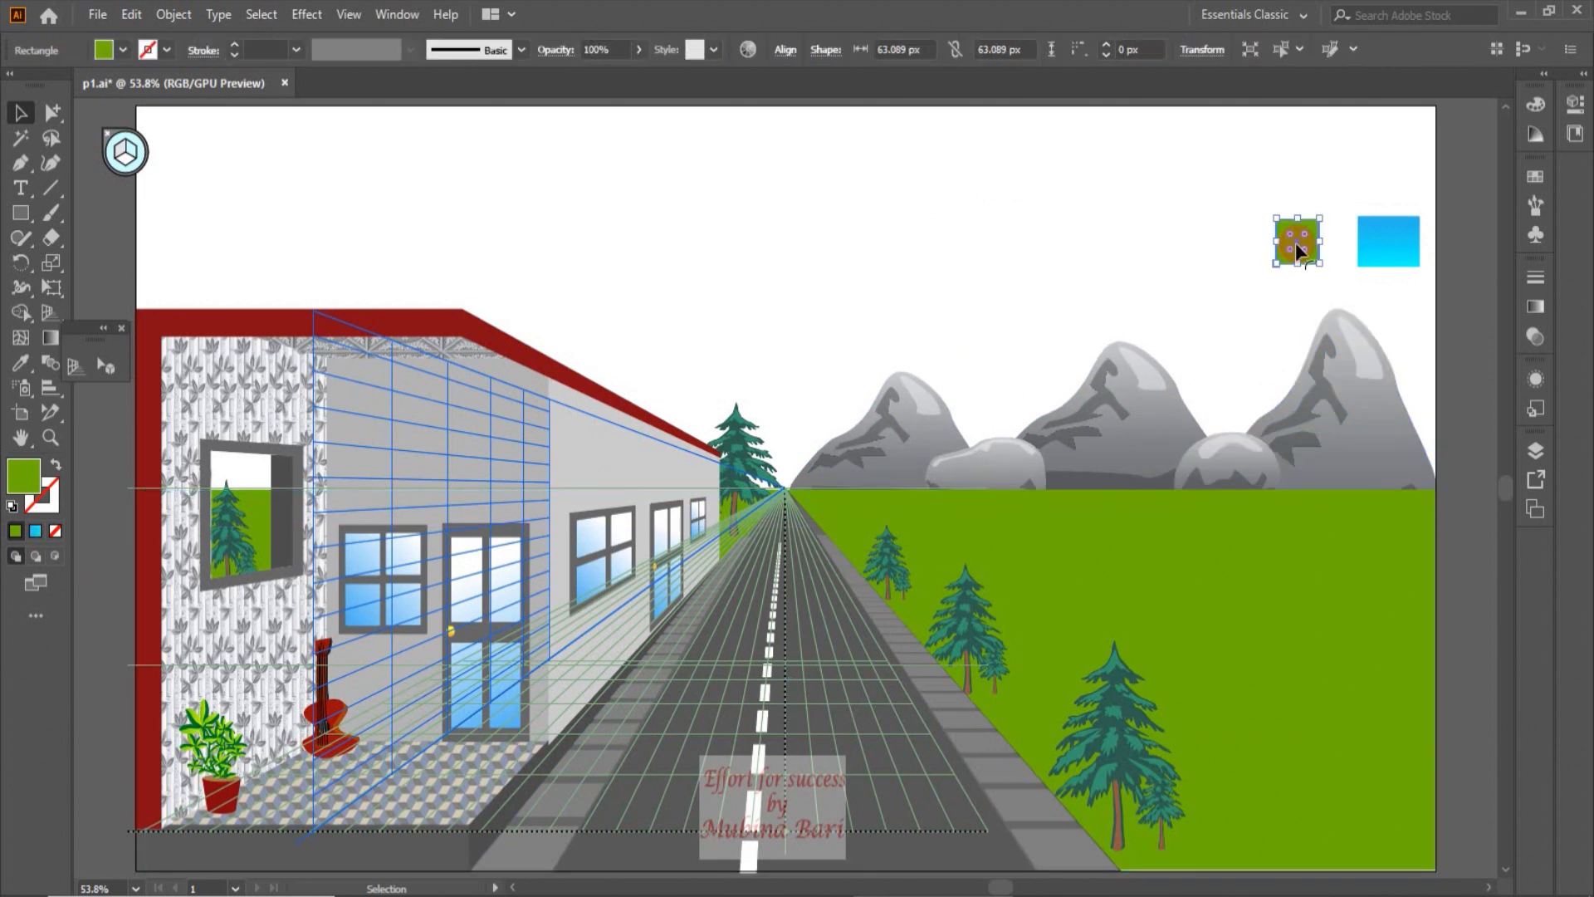
key(Delete)
Enlarge the blue gradient sample rectangle to cover the whole artboard and send it to the back as the sky.
drag(1406, 251, 184, 342)
scroll(185, 342, down, 3)
drag(199, 163, 1436, 873)
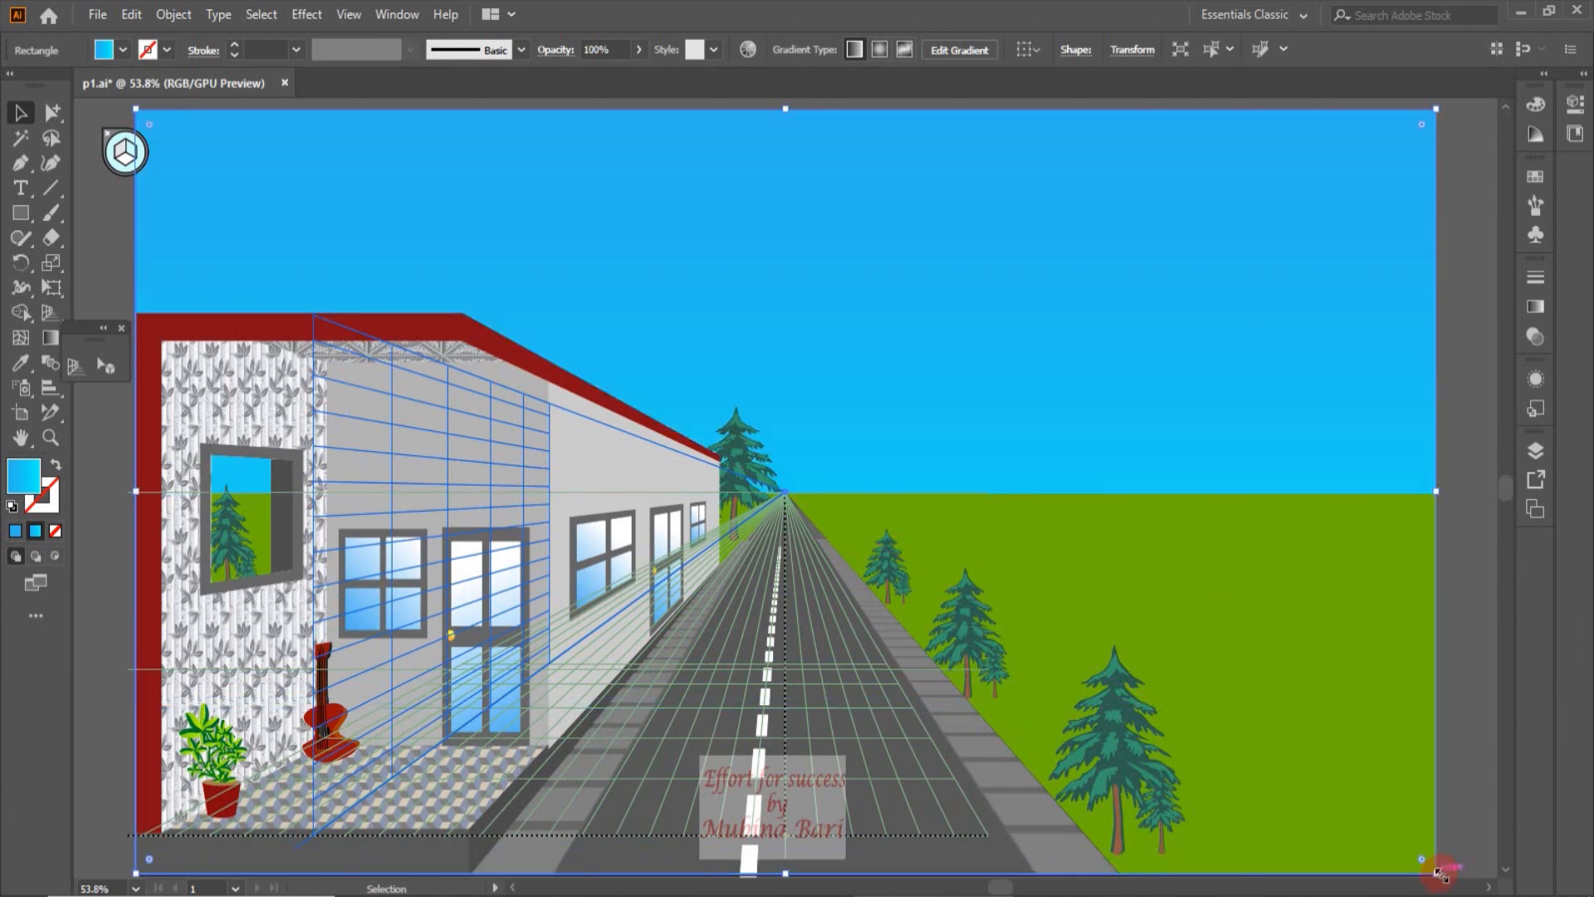
right_click(953, 292)
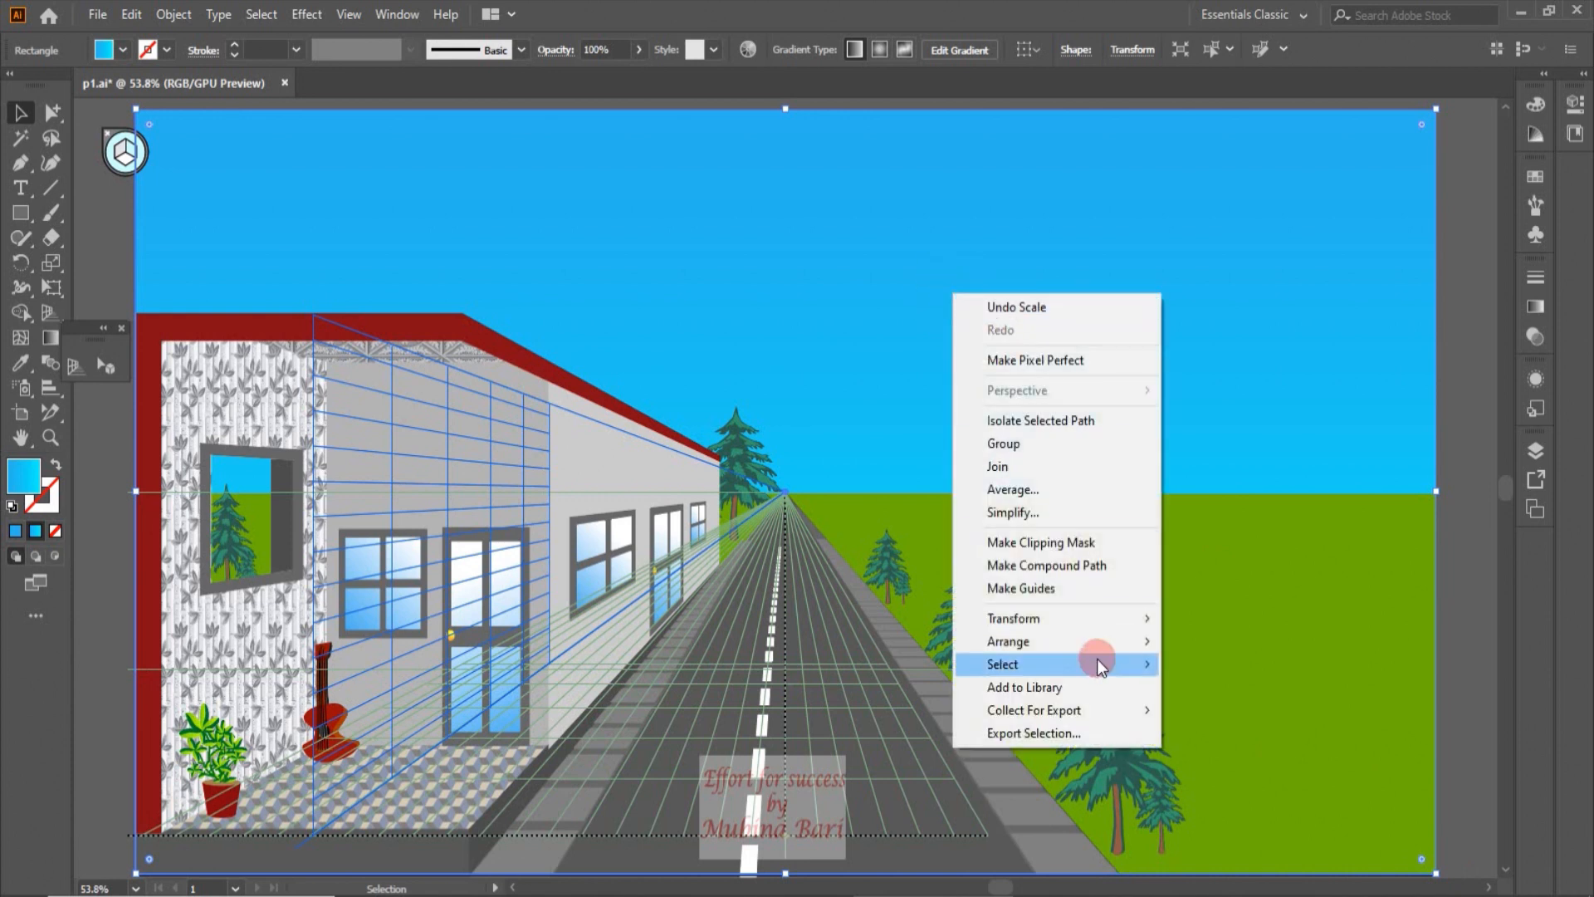
mouse_move(1081, 641)
click(1193, 711)
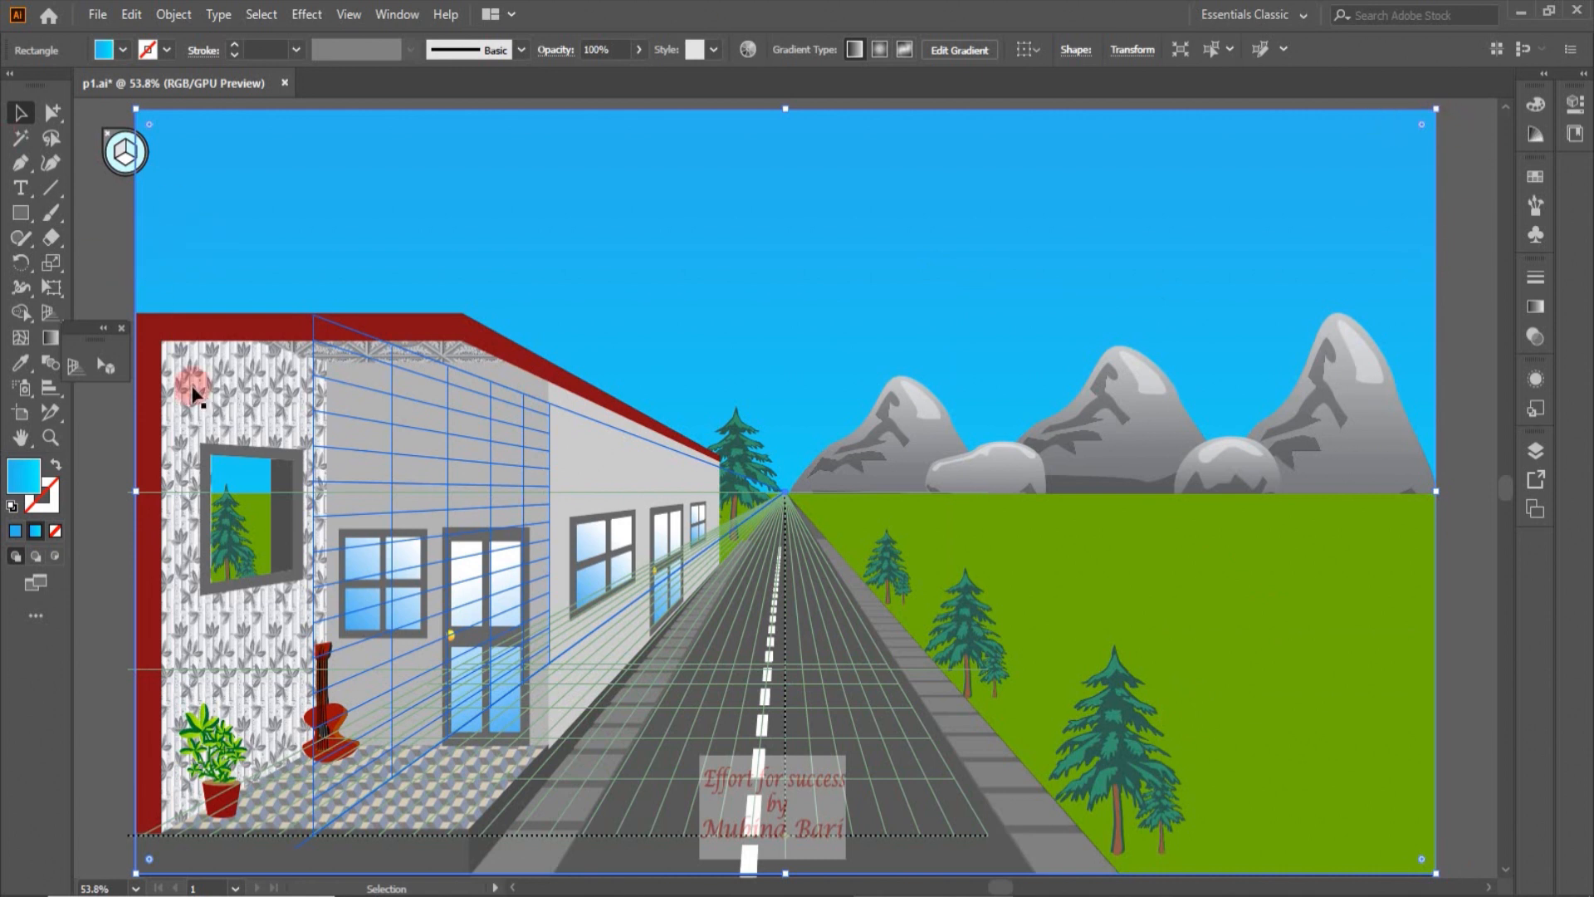
Shorten the sky's vertical gradient so its lighter end lies just below the horizon.
click(35, 532)
click(43, 337)
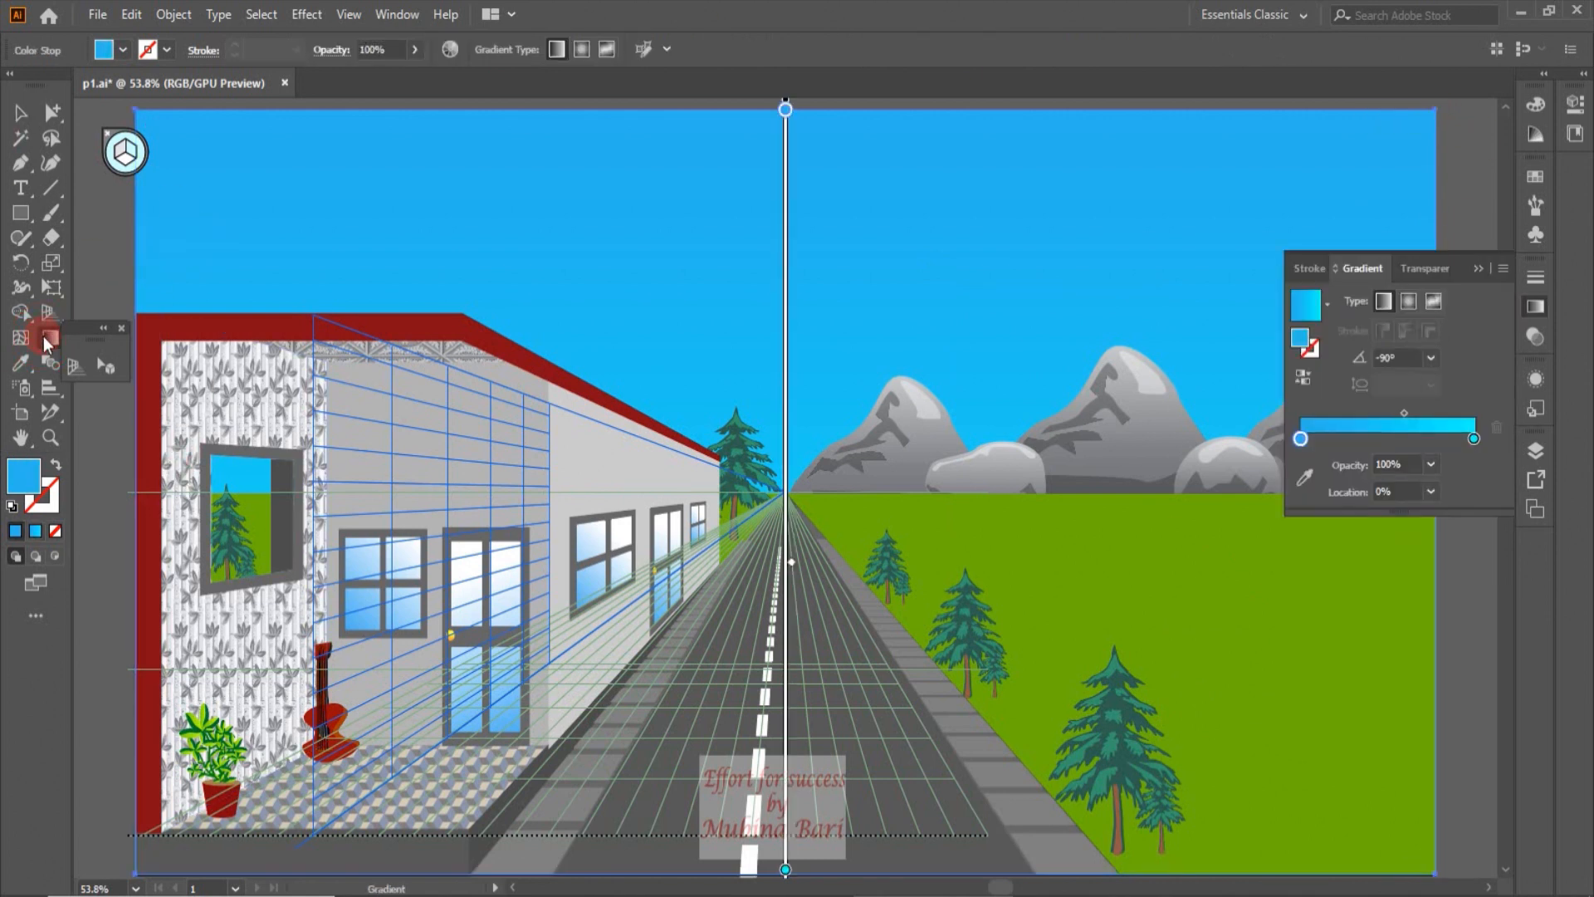
click(787, 862)
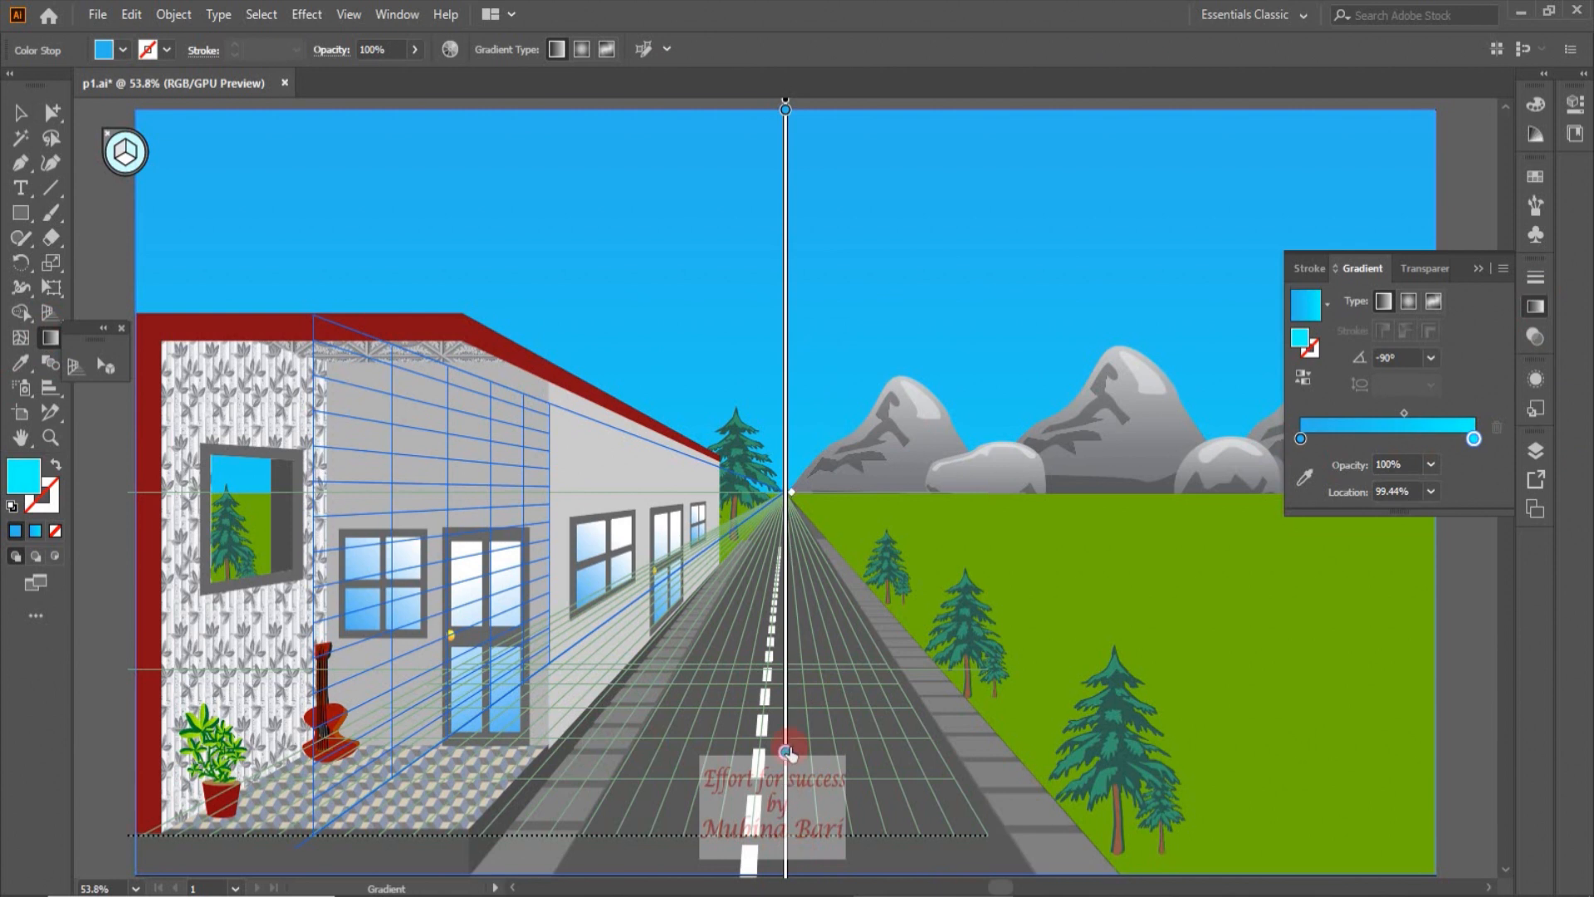
drag(786, 868, 801, 562)
key(v)
Place cloud symbols of two sizes across the sky and spread six of them above the building and mountains.
click(1532, 234)
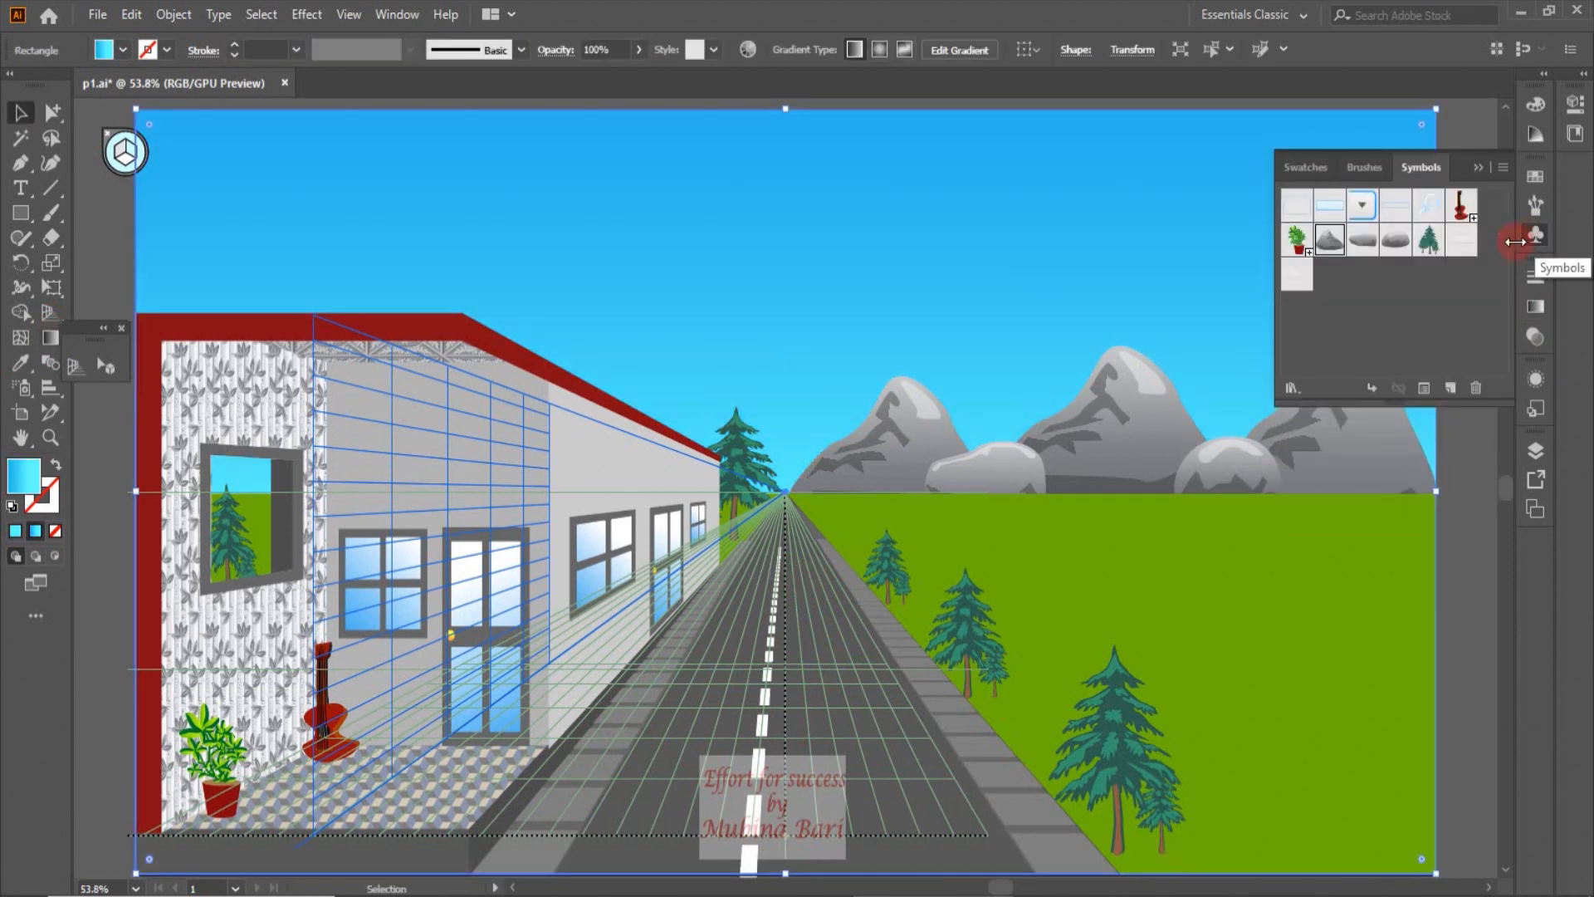
click(1457, 240)
drag(1455, 242, 1145, 246)
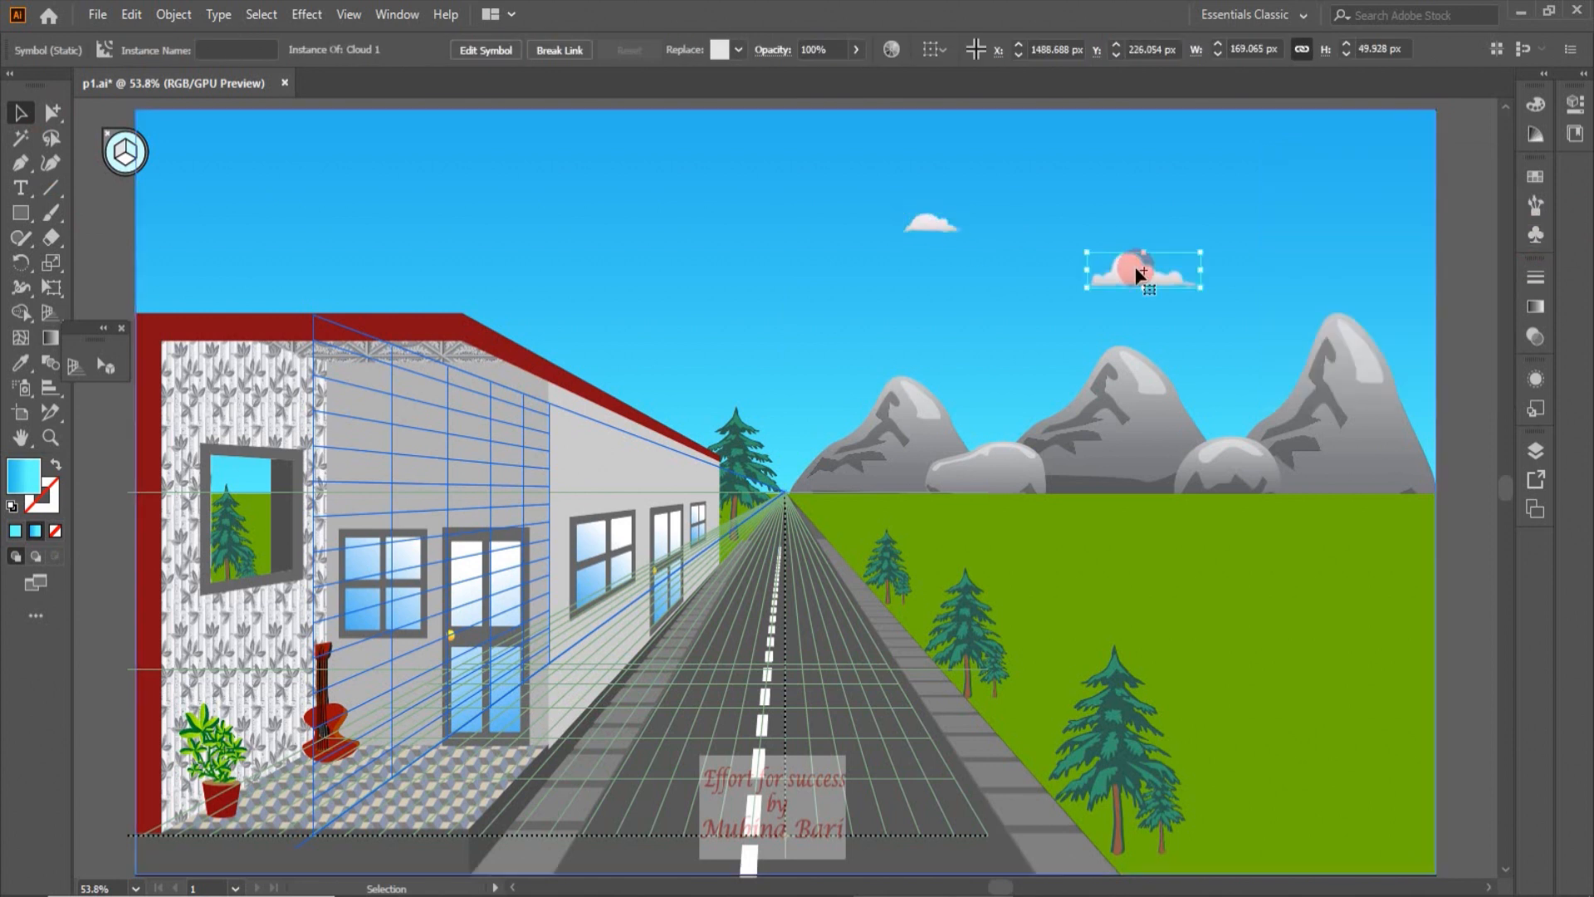
drag(1138, 269, 297, 185)
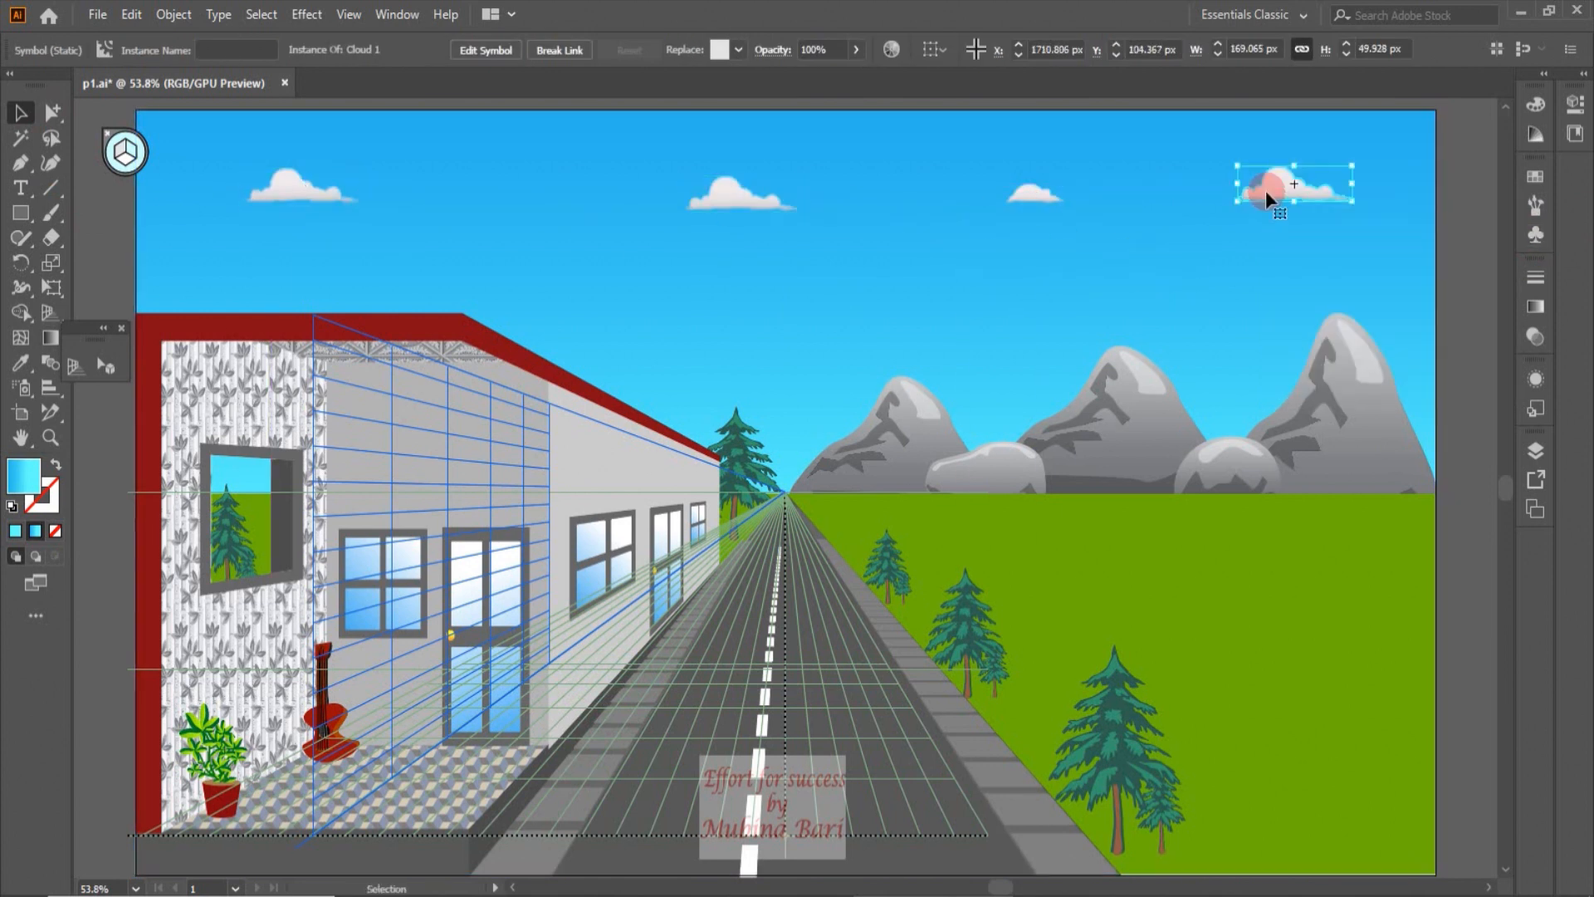
drag(1173, 267, 523, 251)
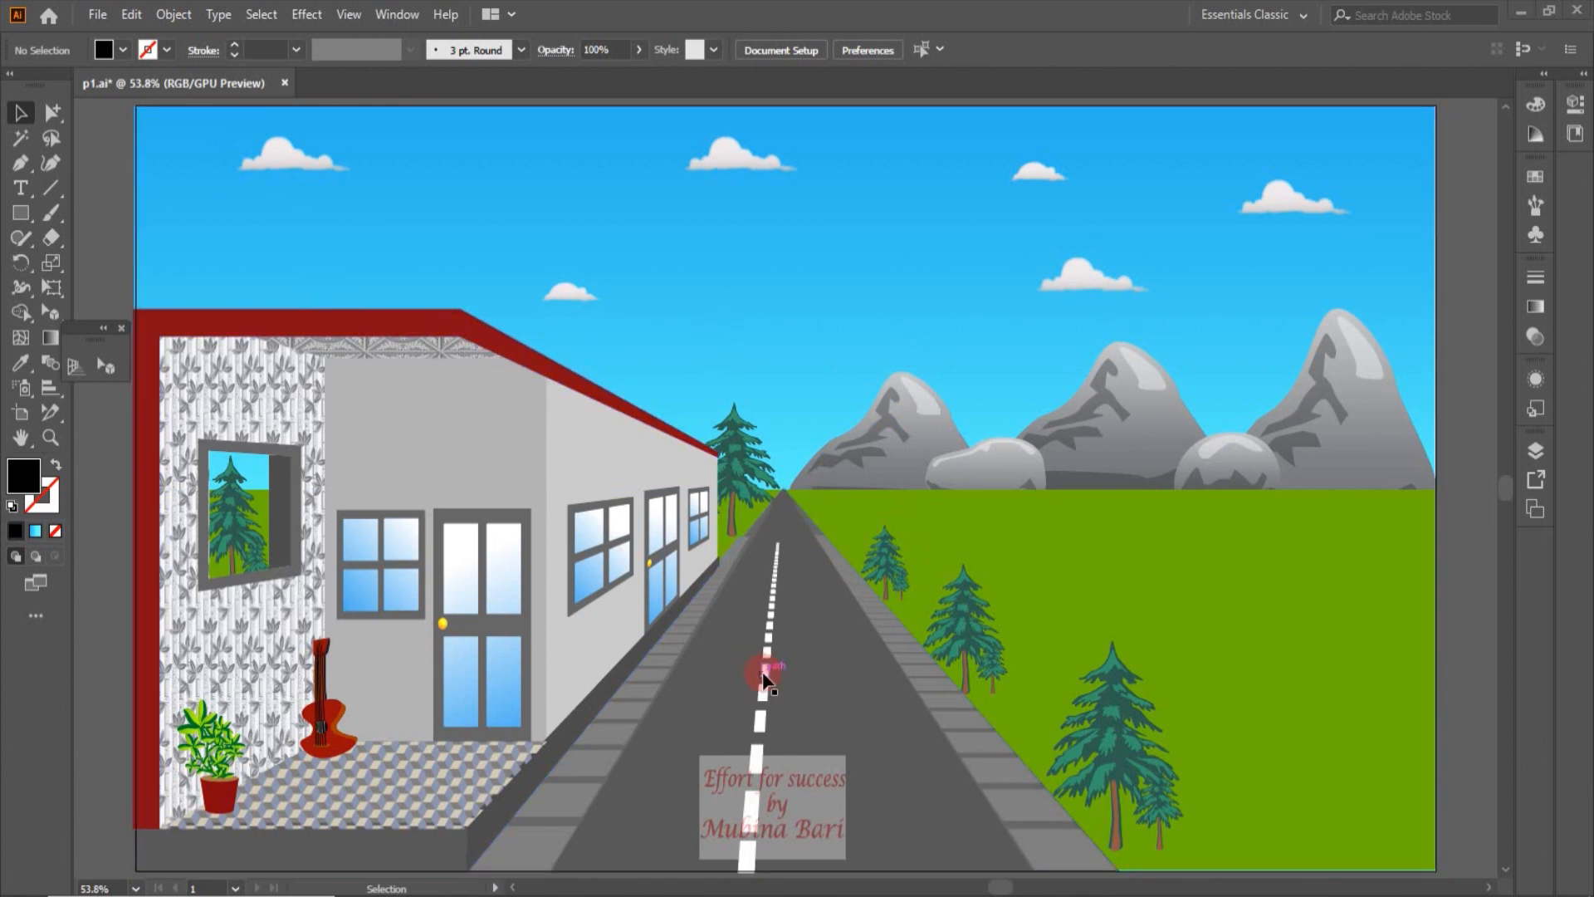
Place the red car image file, scale it down and position it on the road's dashed centre line.
click(98, 16)
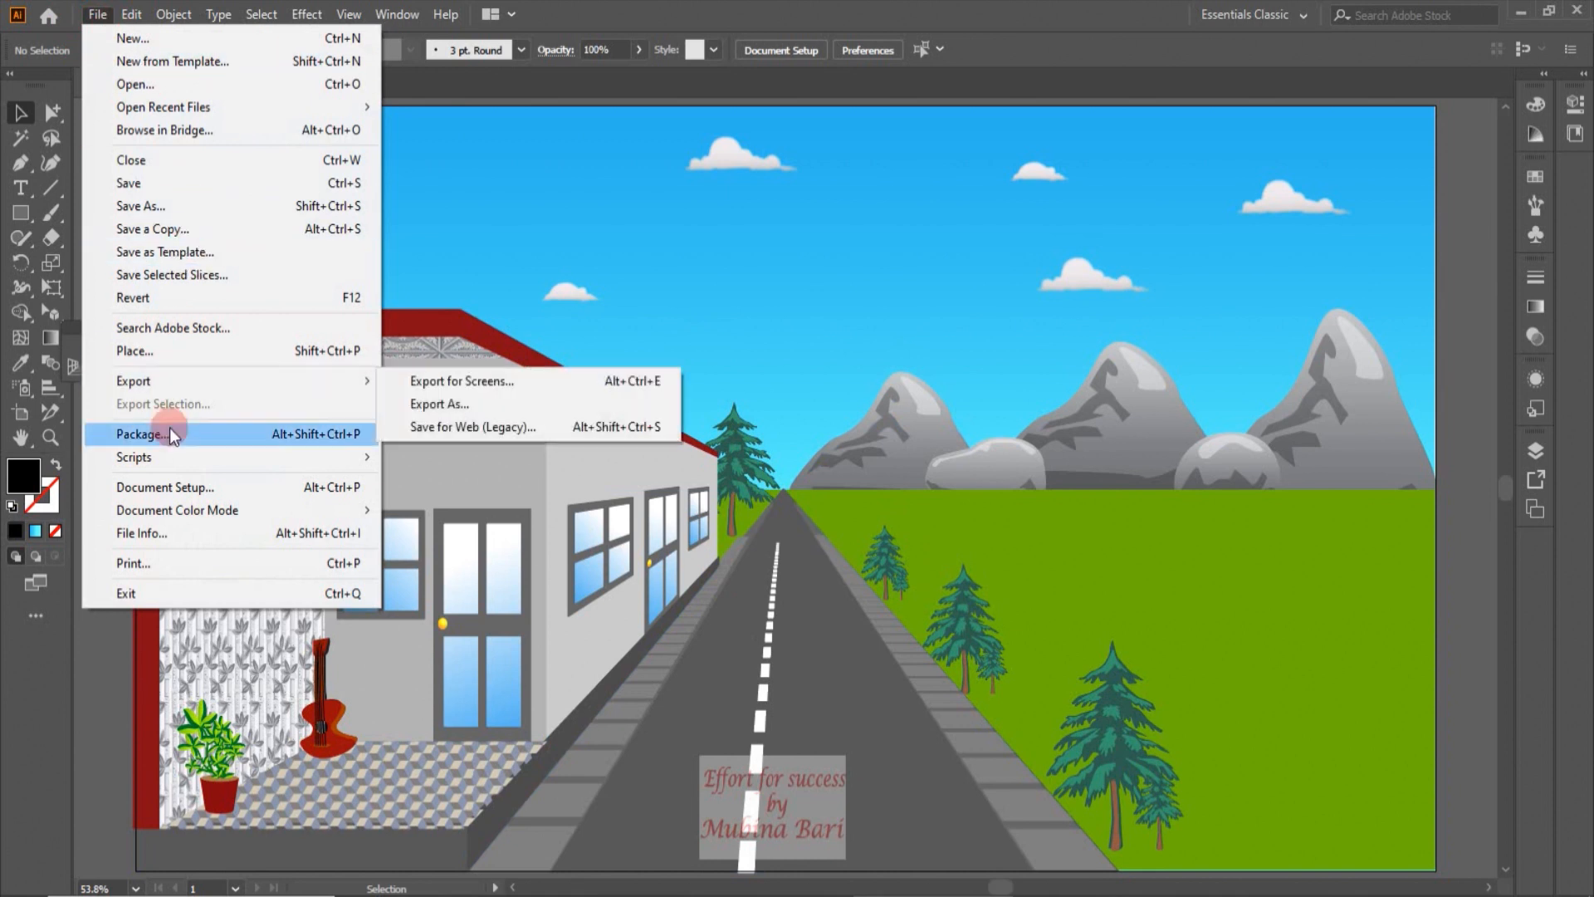
click(137, 349)
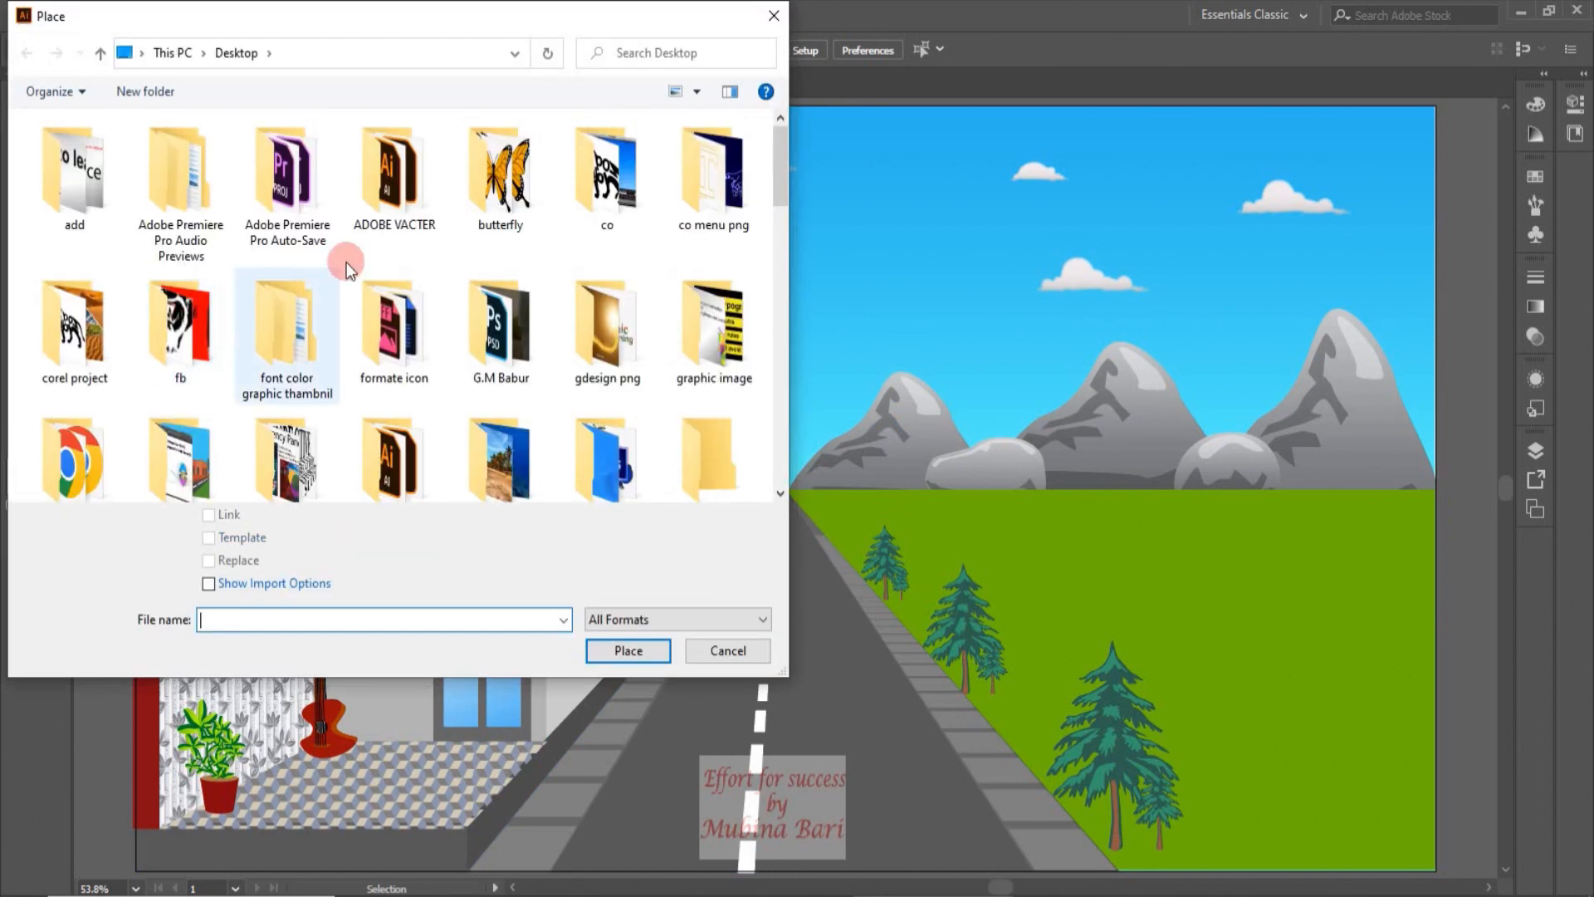
click(203, 53)
click(229, 145)
click(97, 190)
click(626, 650)
drag(757, 554, 801, 660)
click(818, 677)
drag(822, 606, 809, 639)
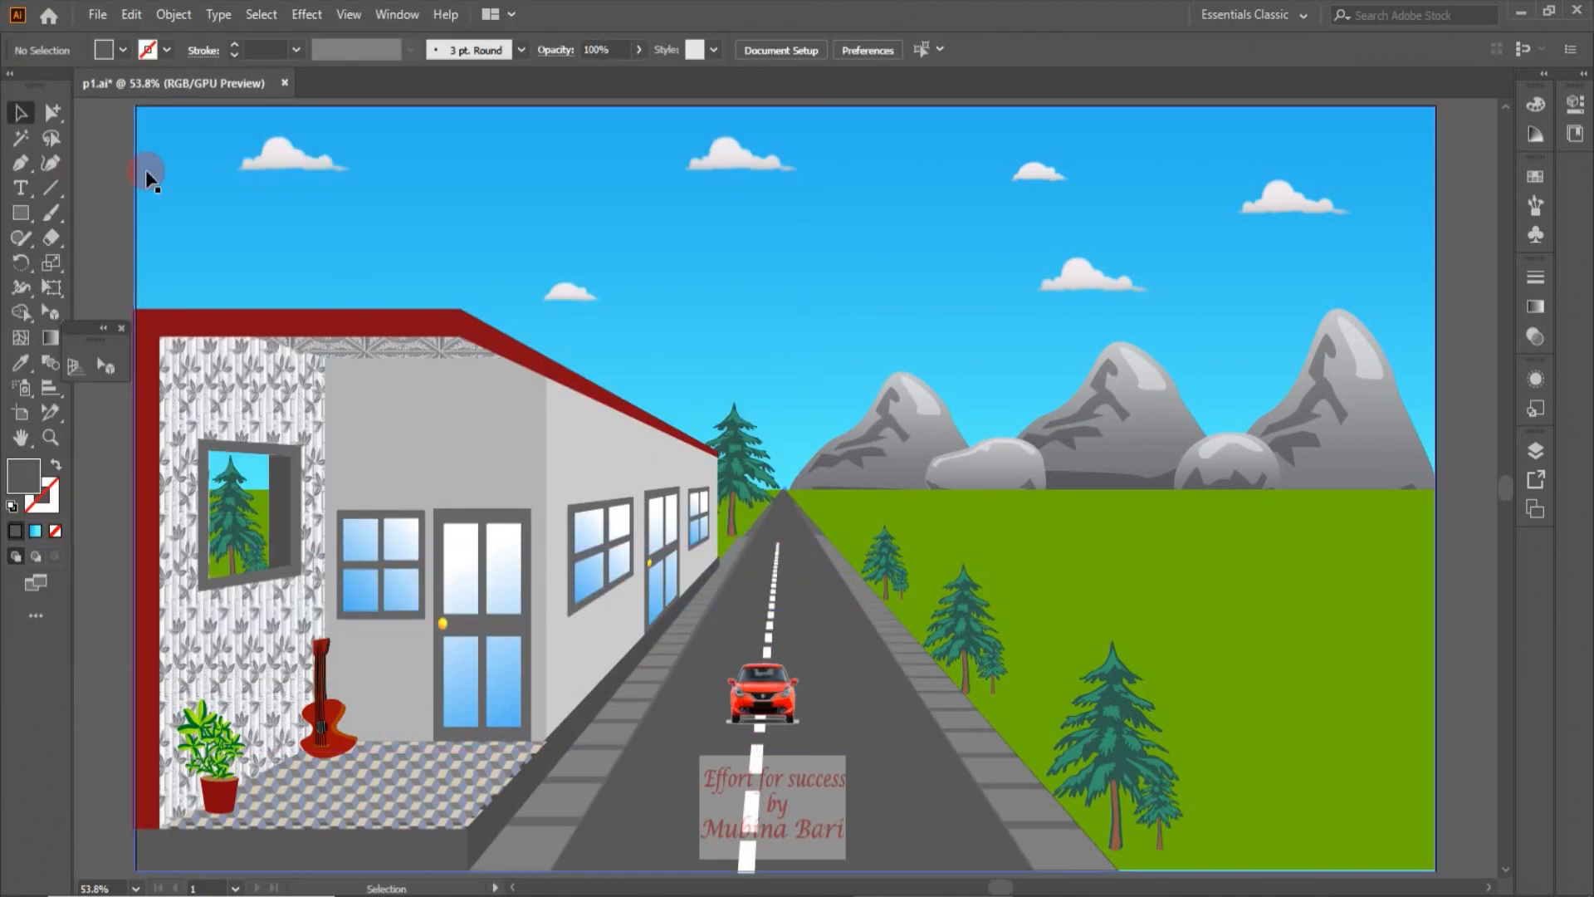